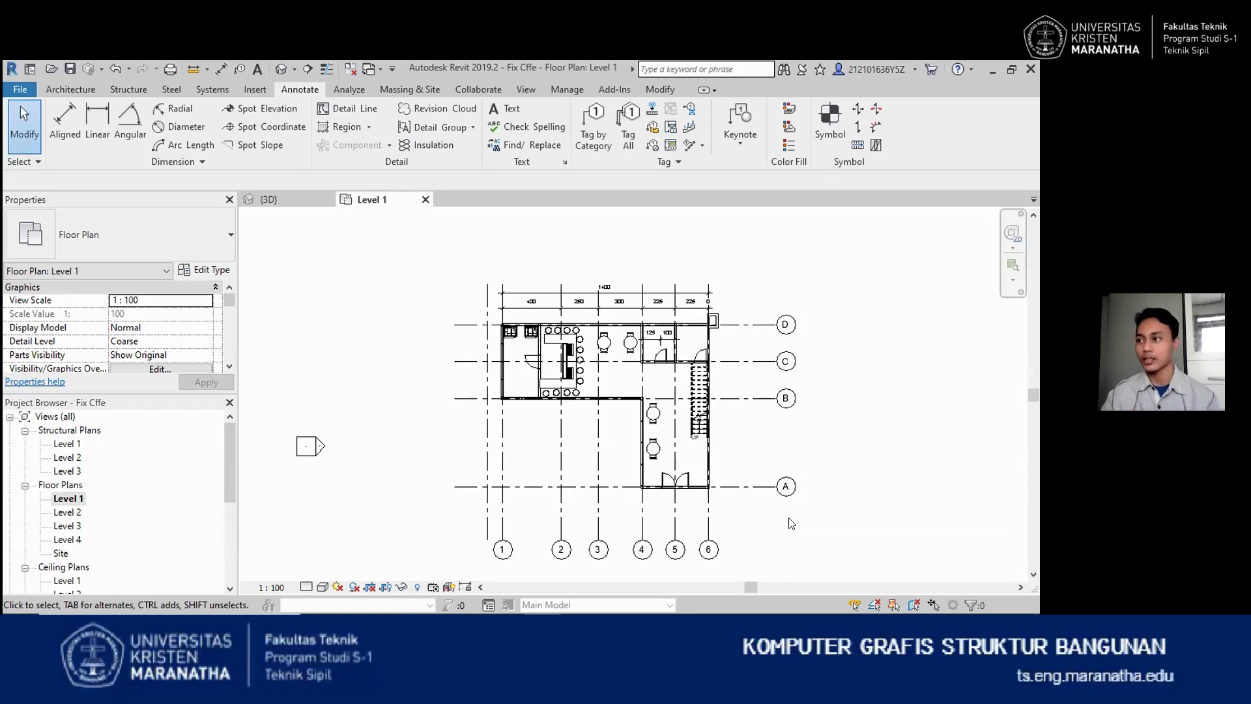
Delete the existing dimension strings above the Level 1 floor plan
{"action": "scroll", "coordinate": [595, 269], "scroll_direction": "up", "scroll_amount": 4}
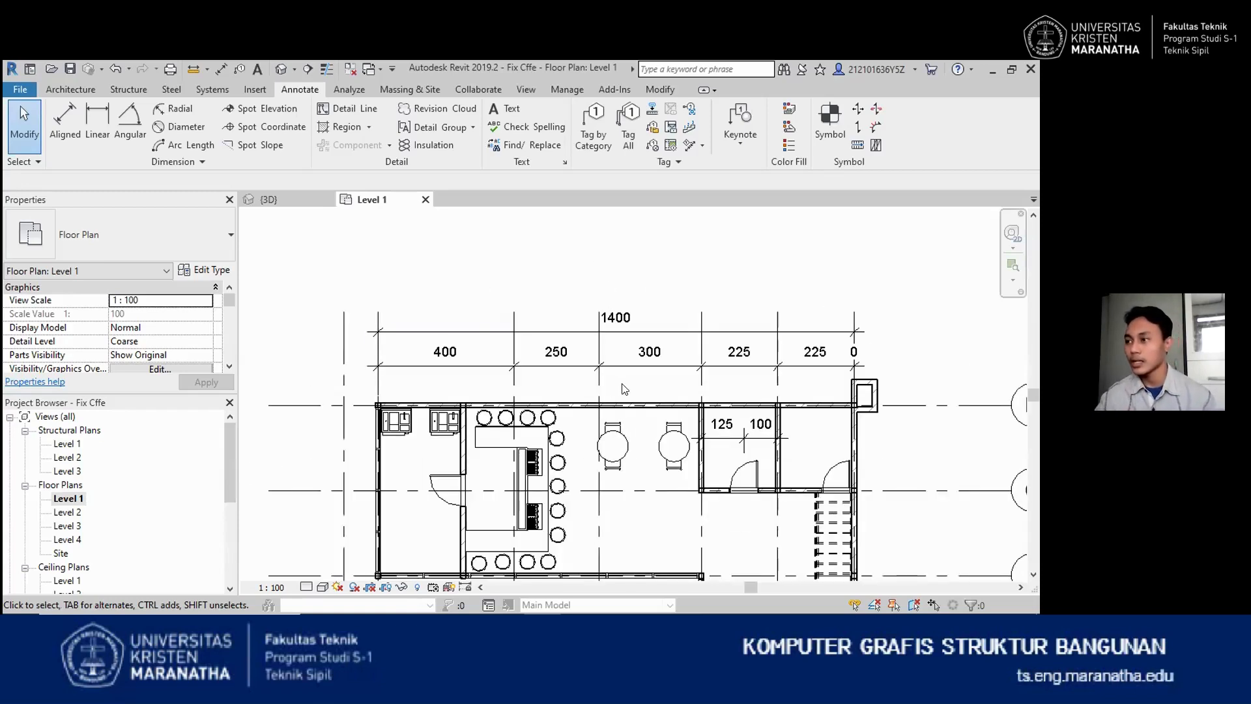
{"action": "left_click", "coordinate": [619, 320]}
{"action": "key", "text": "Delete"}
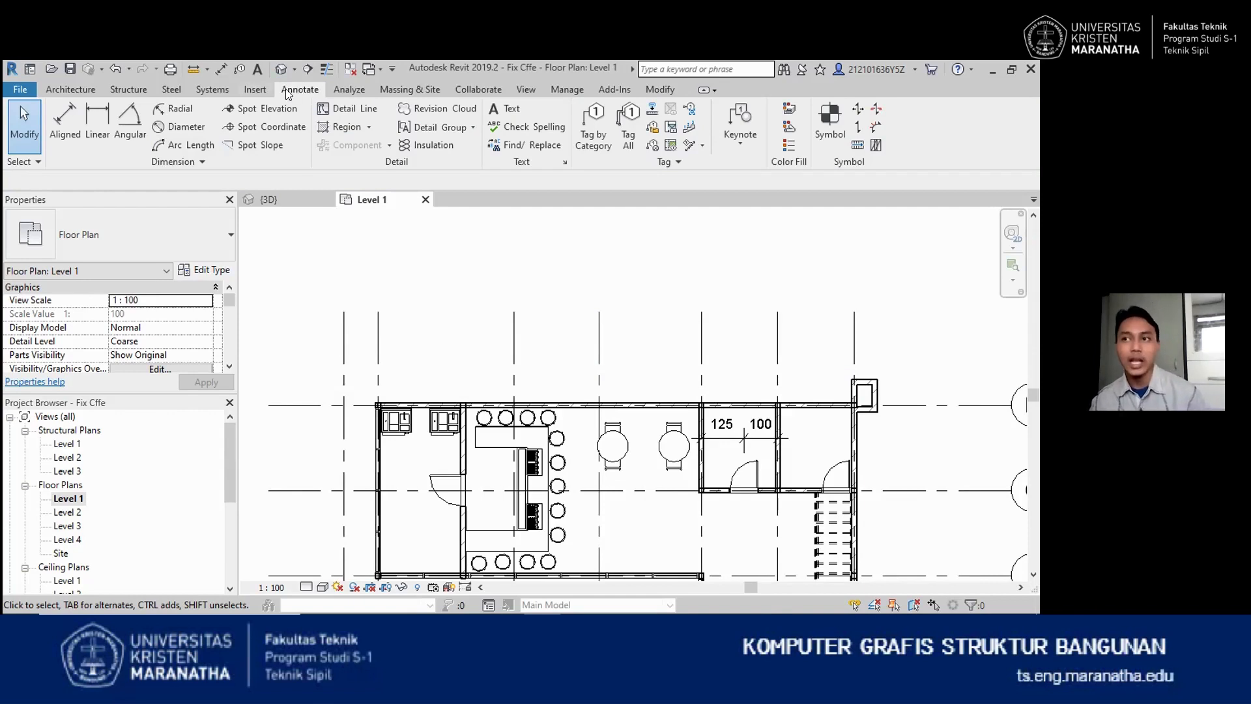
Review the wall reference and pick options available for aligned dimensions
{"action": "left_click", "coordinate": [65, 124]}
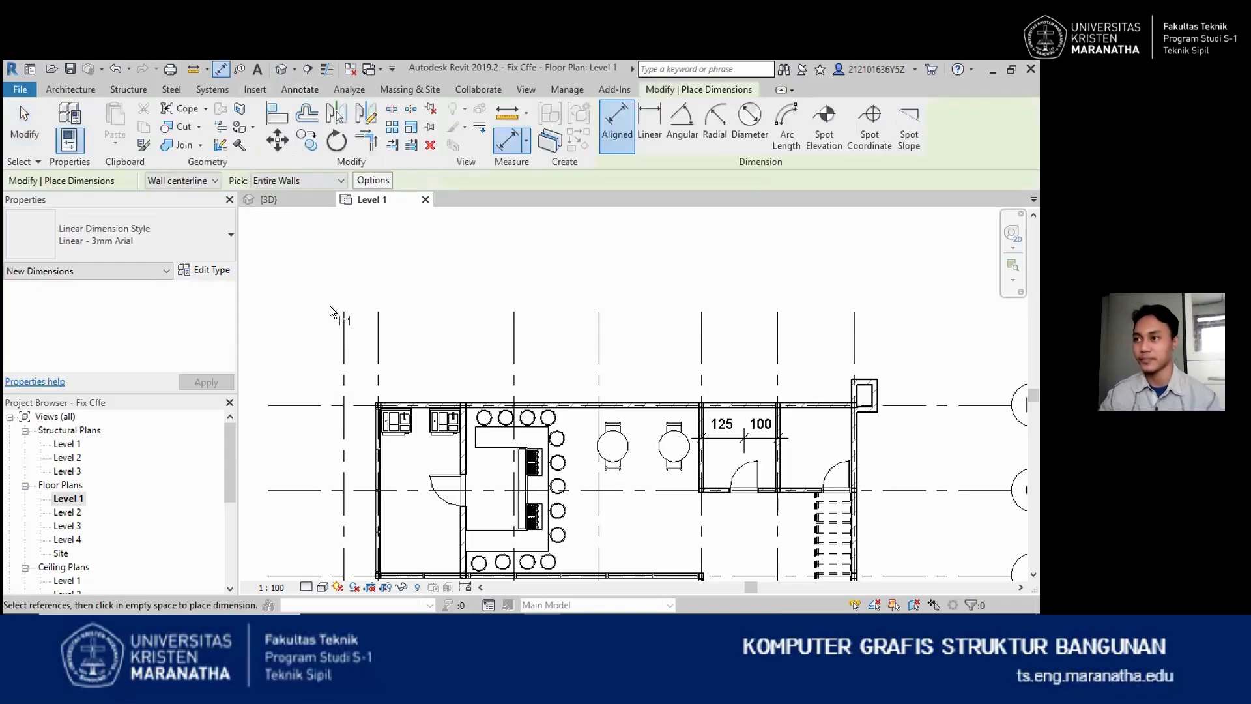
{"action": "scroll", "coordinate": [454, 354], "scroll_direction": "down", "scroll_amount": 4}
{"action": "scroll", "coordinate": [333, 357], "scroll_direction": "up", "scroll_amount": 3}
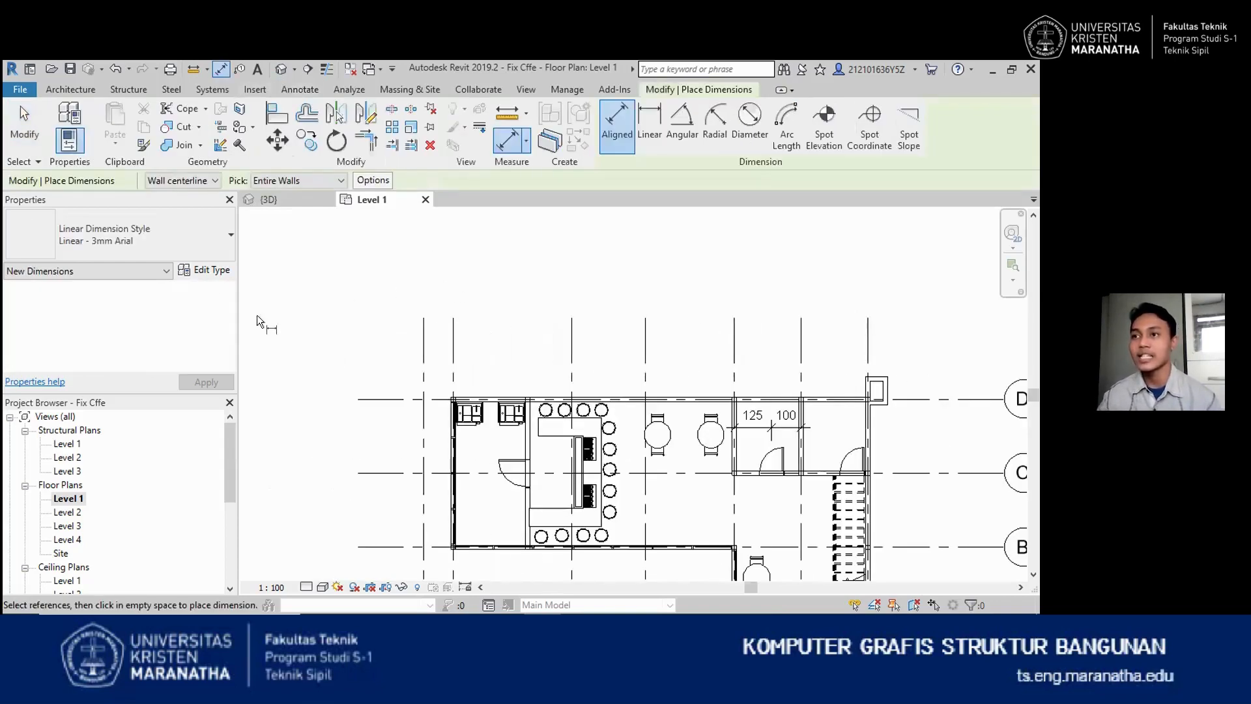
{"action": "left_click", "coordinate": [203, 182]}
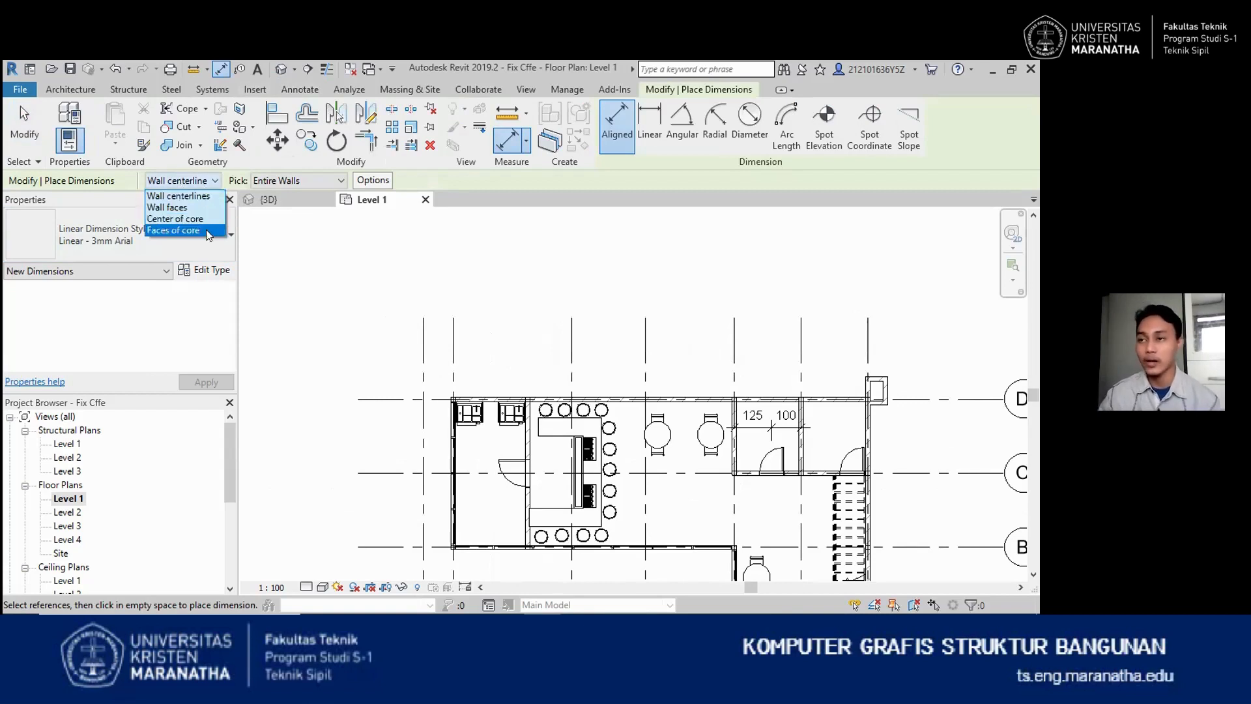
{"action": "left_click", "coordinate": [259, 222]}
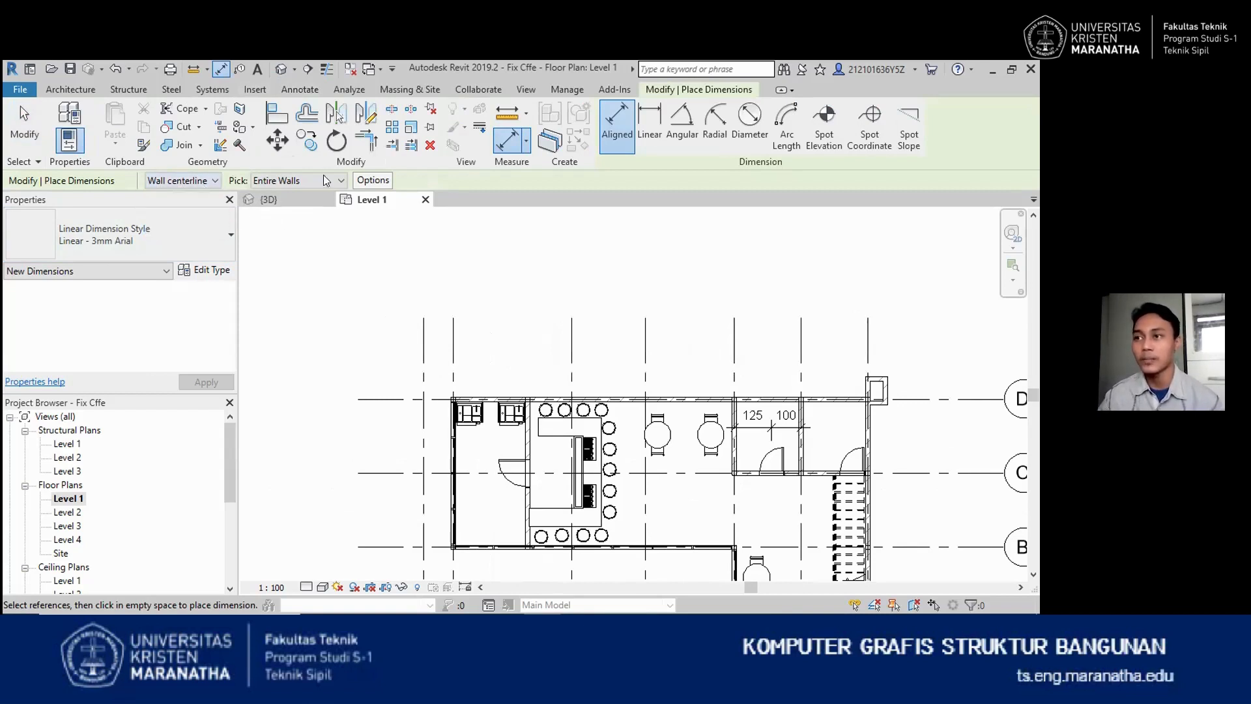
{"action": "left_click", "coordinate": [341, 182]}
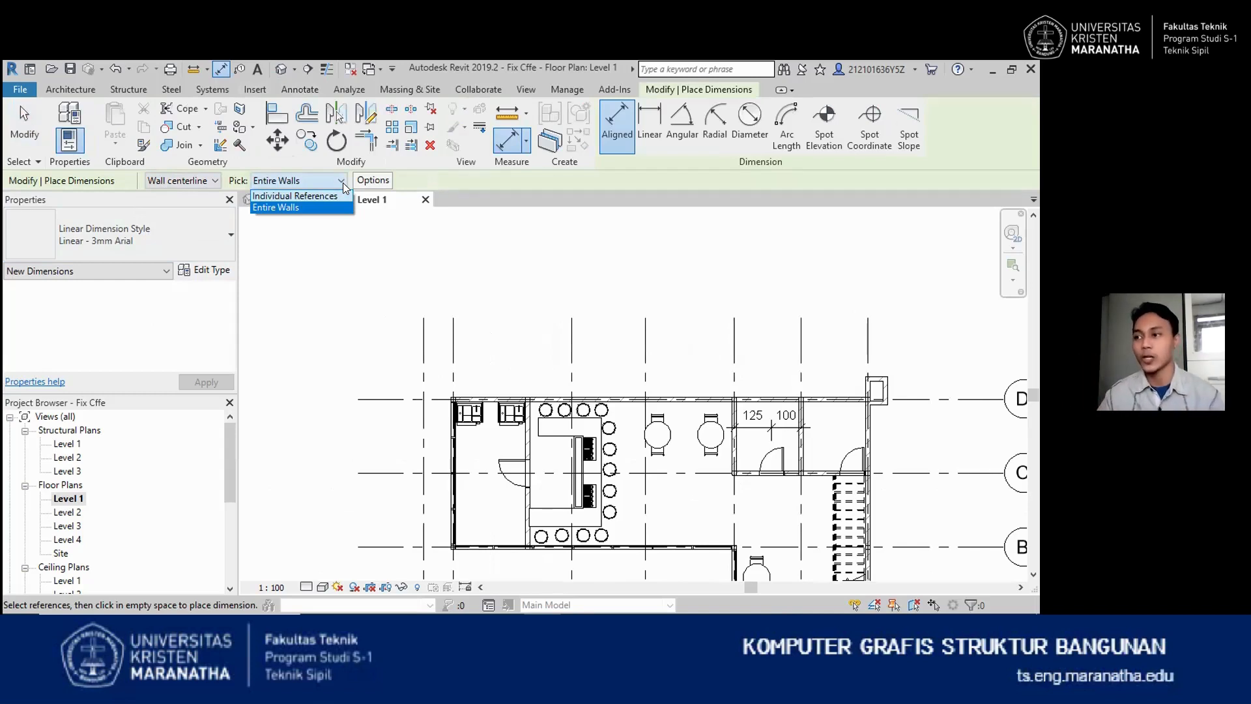
{"action": "left_click", "coordinate": [348, 366]}
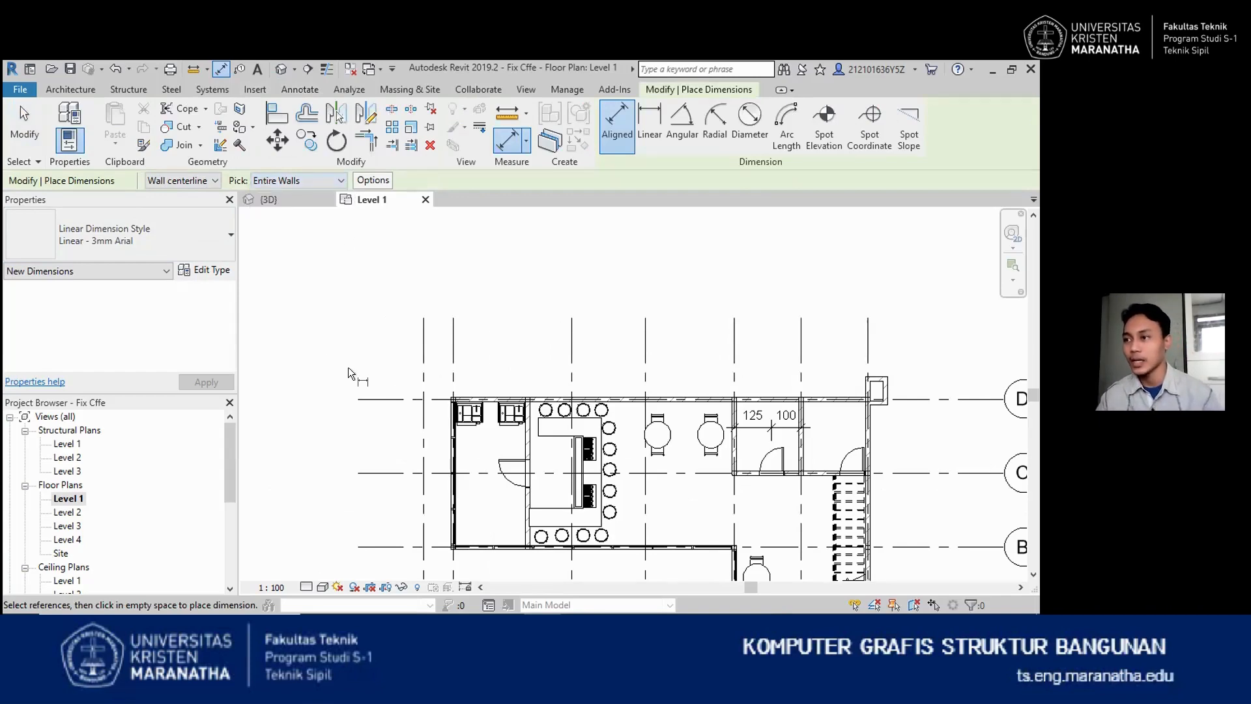
Place one continuous aligned dimension string across grids 1 through 6, above the plan's upper wall
{"action": "scroll", "coordinate": [382, 310], "scroll_direction": "down", "scroll_amount": 2}
{"action": "scroll", "coordinate": [430, 327], "scroll_direction": "up", "scroll_amount": 3}
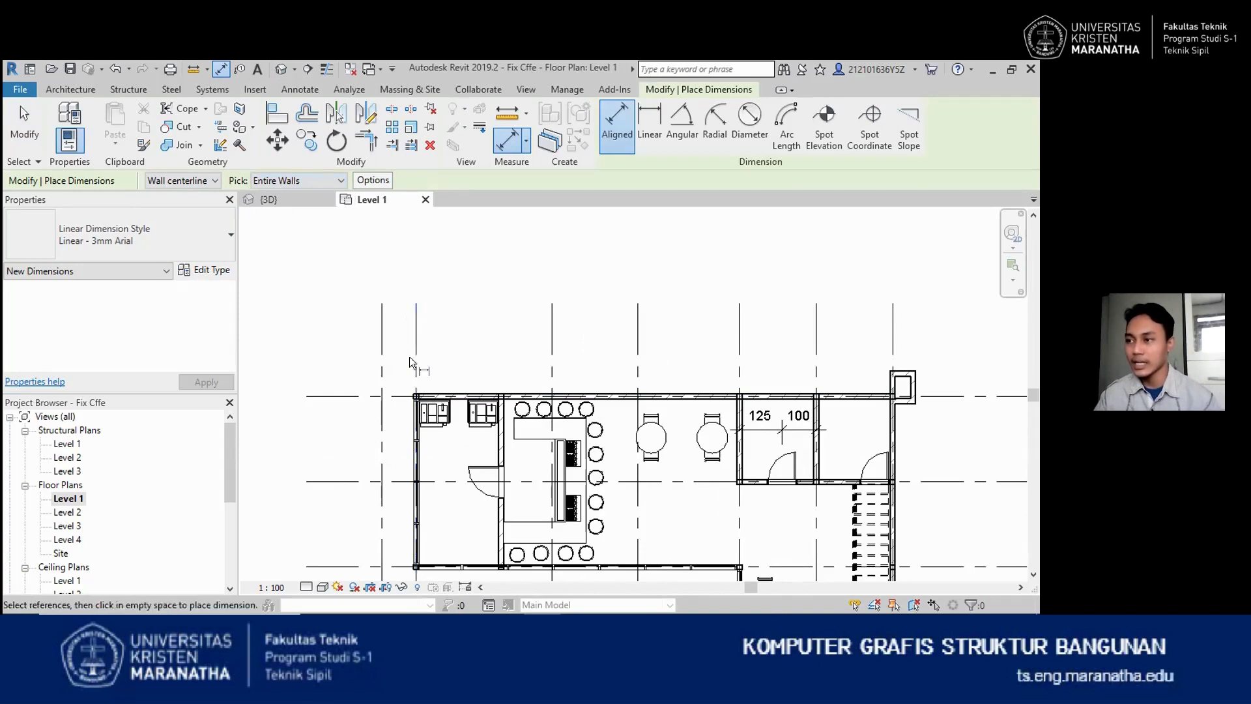
{"action": "left_click", "coordinate": [415, 355]}
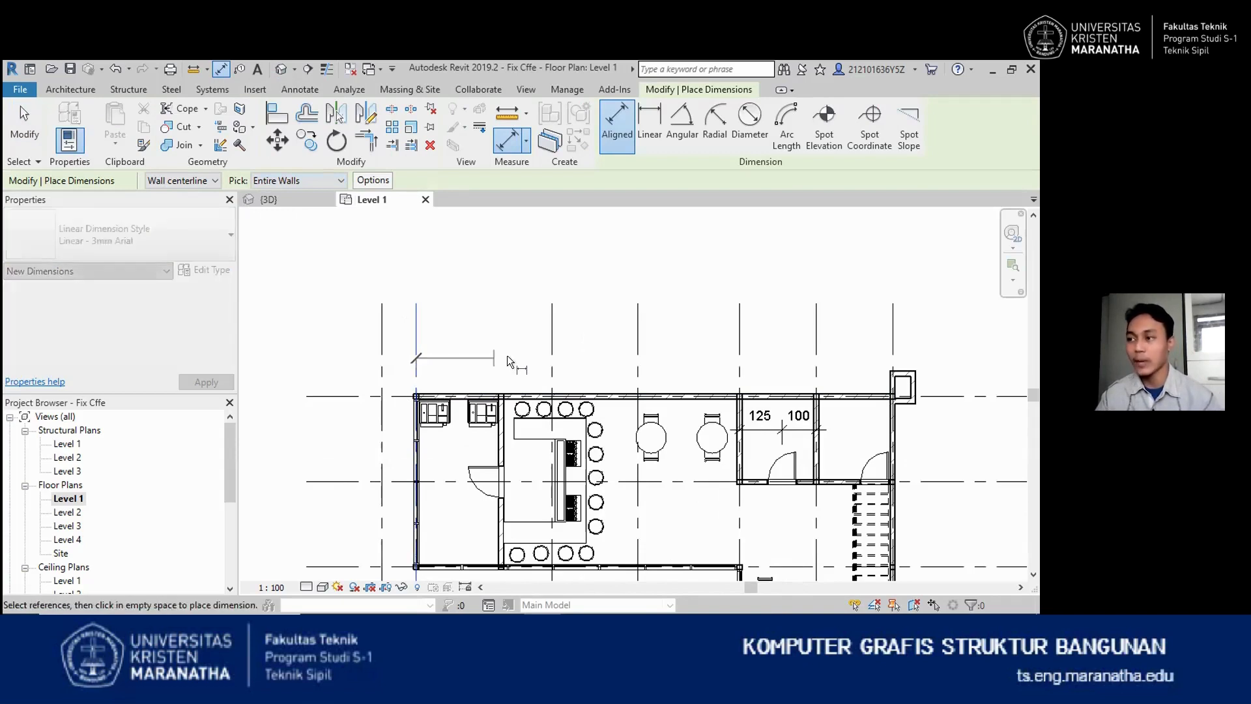
{"action": "left_click", "coordinate": [552, 354]}
{"action": "scroll", "coordinate": [415, 345], "scroll_direction": "down", "scroll_amount": 2}
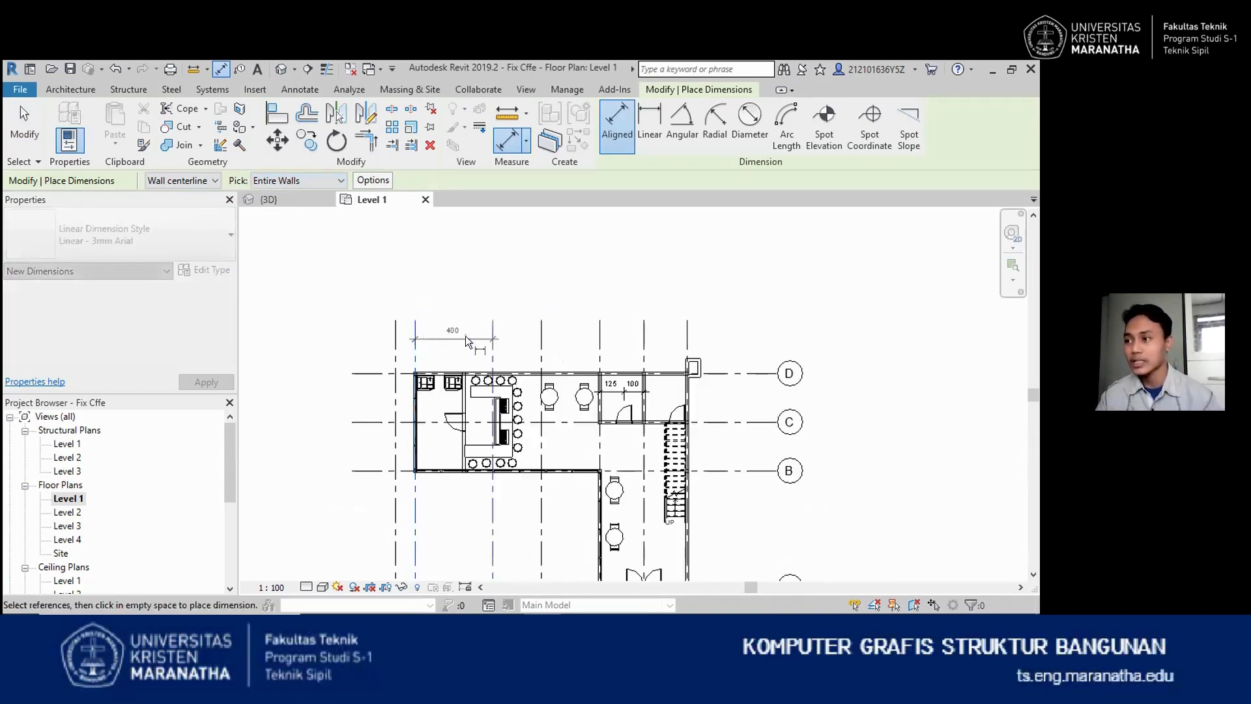
{"action": "left_click", "coordinate": [539, 344]}
{"action": "scroll", "coordinate": [538, 350], "scroll_direction": "up", "scroll_amount": 2}
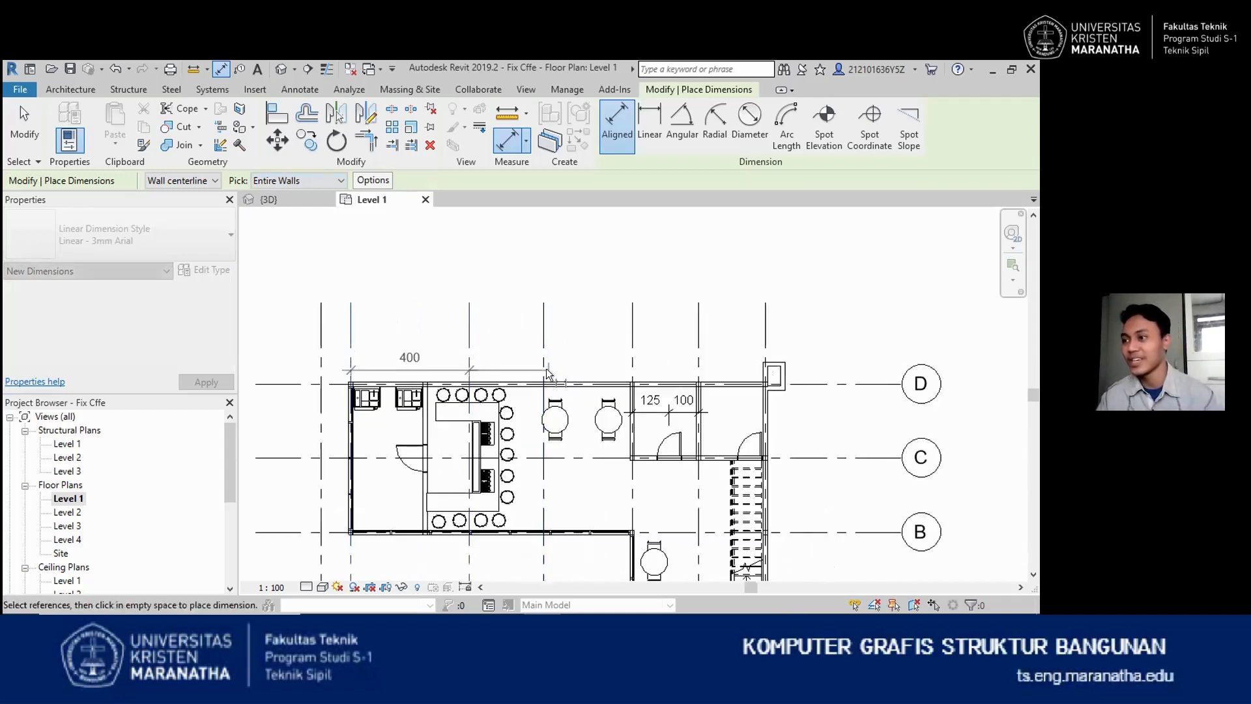
{"action": "left_click", "coordinate": [633, 354]}
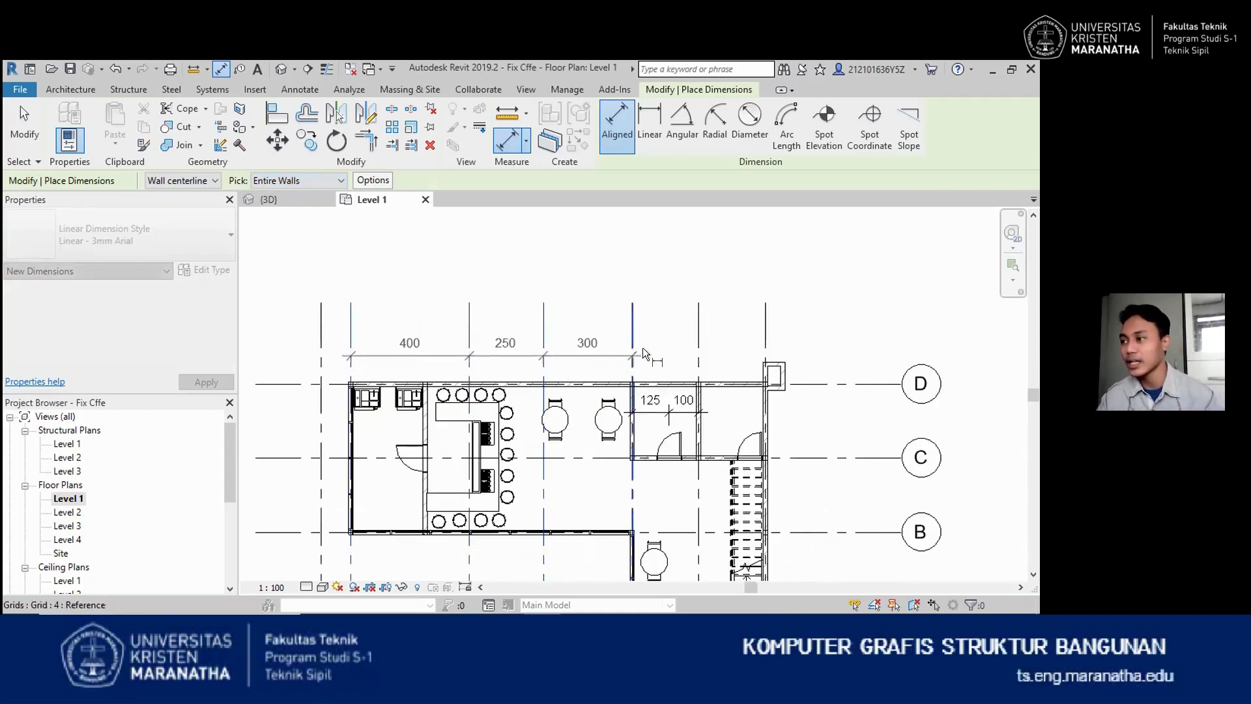
{"action": "left_click", "coordinate": [701, 360]}
{"action": "left_click", "coordinate": [765, 354]}
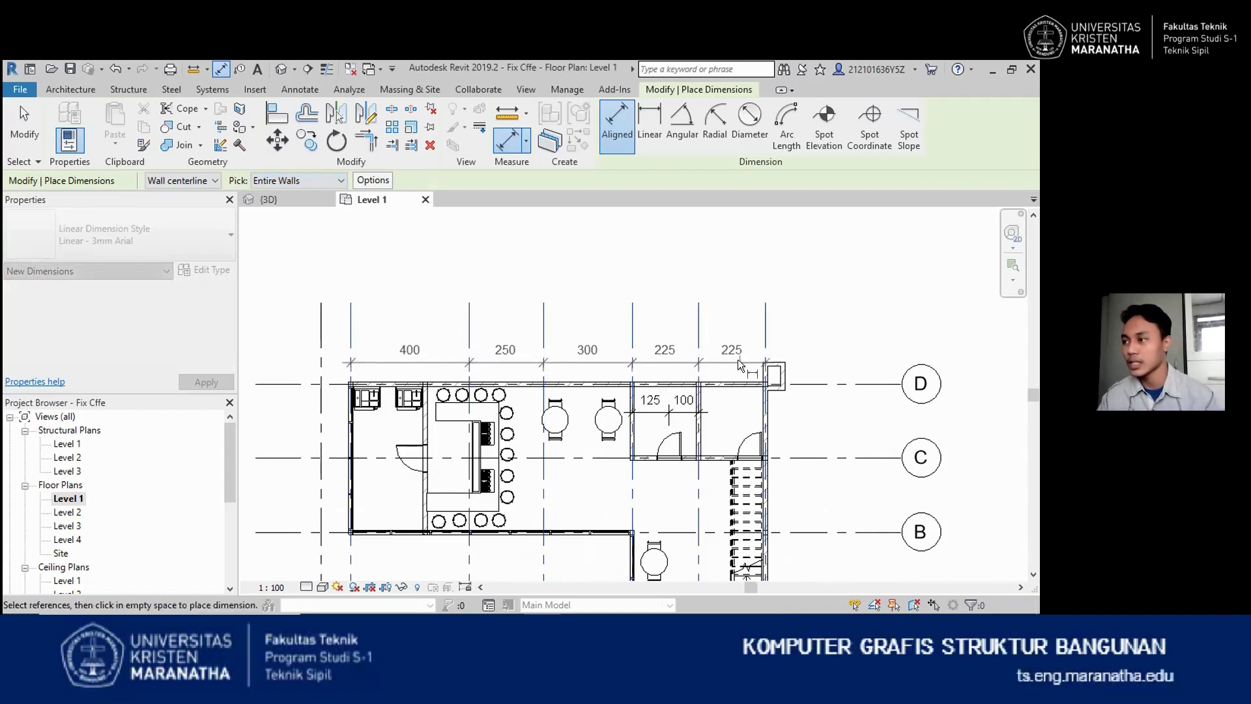
{"action": "left_click", "coordinate": [833, 352]}
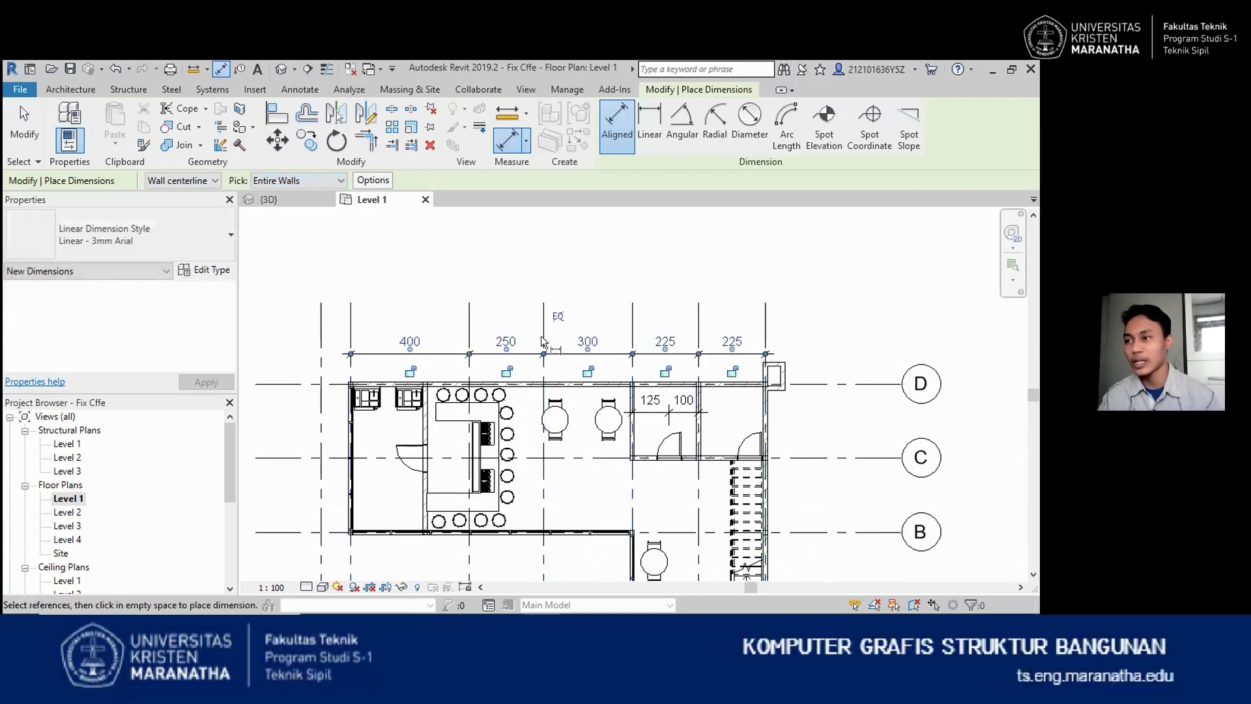
Add an overall aligned dimension from grid 1 to grid 6 above the dimension chain
{"action": "left_click", "coordinate": [347, 325]}
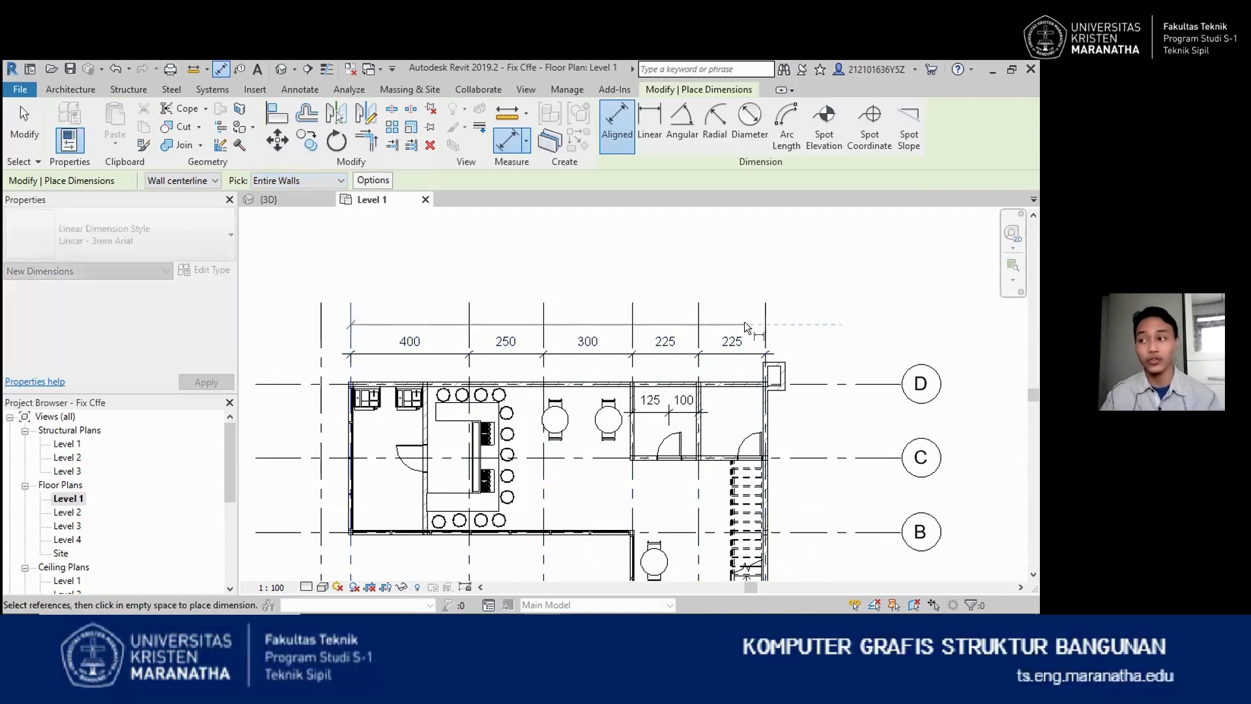
{"action": "left_click", "coordinate": [765, 323]}
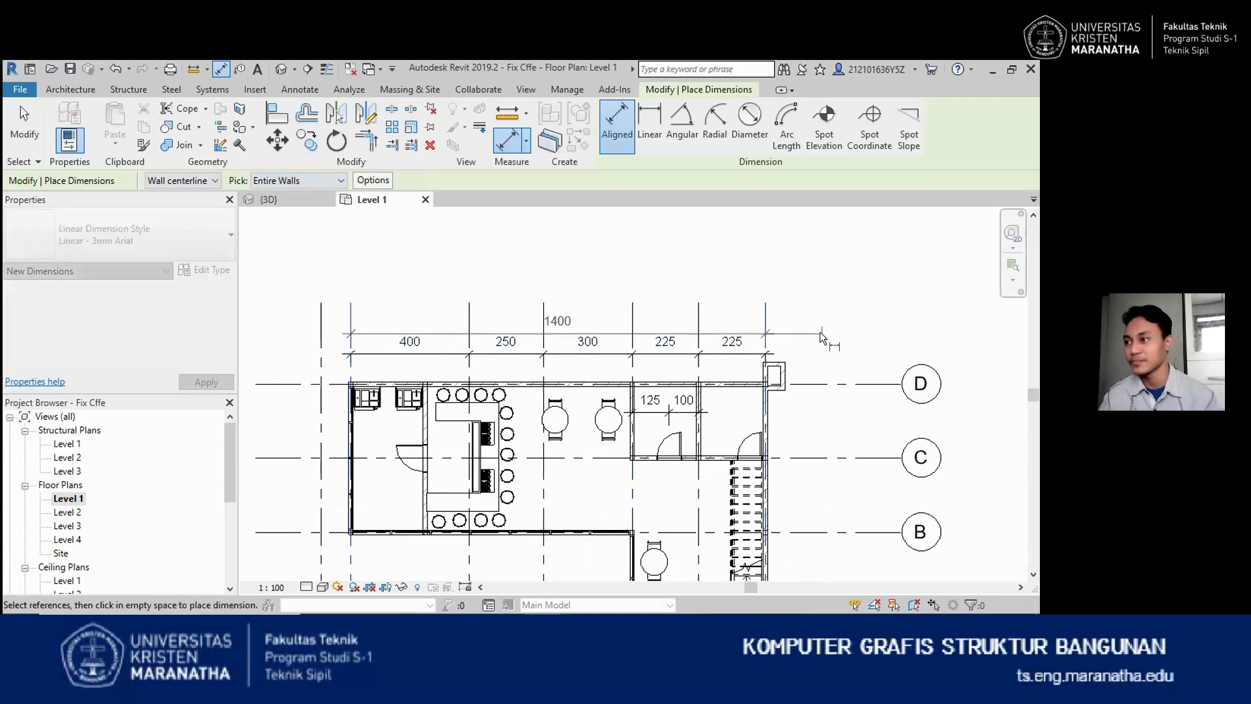
{"action": "left_click", "coordinate": [820, 332]}
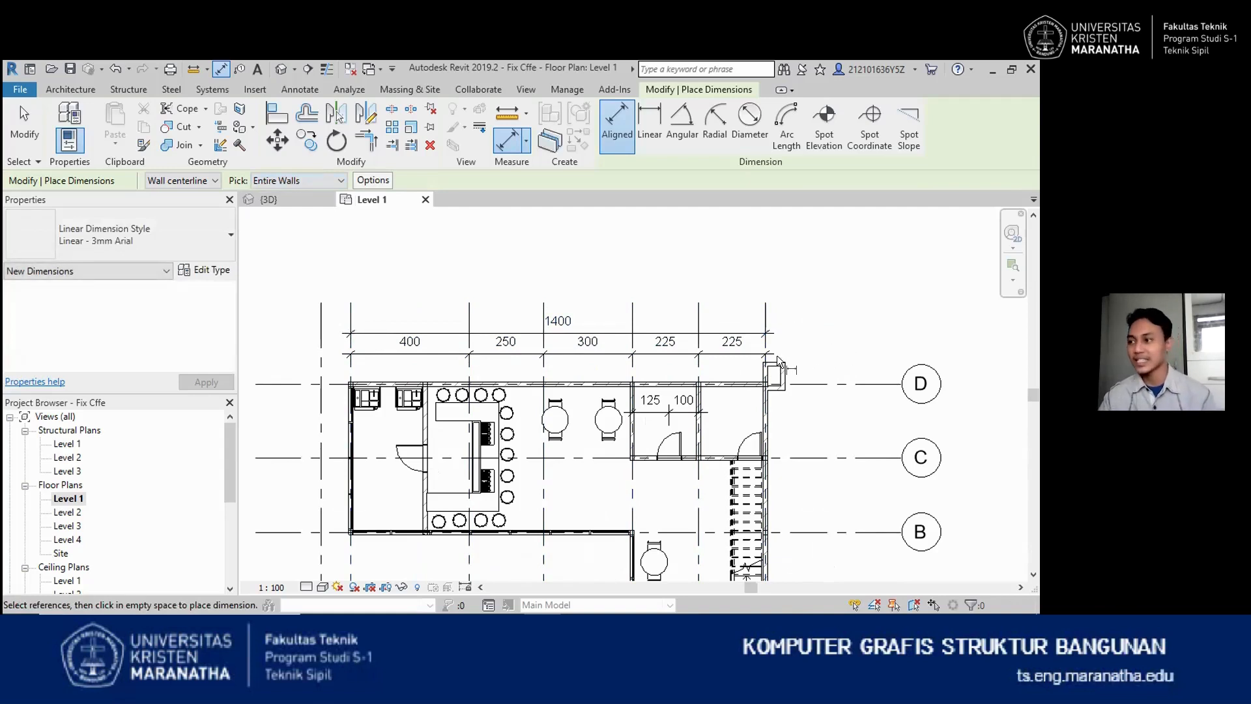
Delete both the chained grid dimensions and the overall dimension above the plan
{"action": "scroll", "coordinate": [672, 328], "scroll_direction": "down", "scroll_amount": 1}
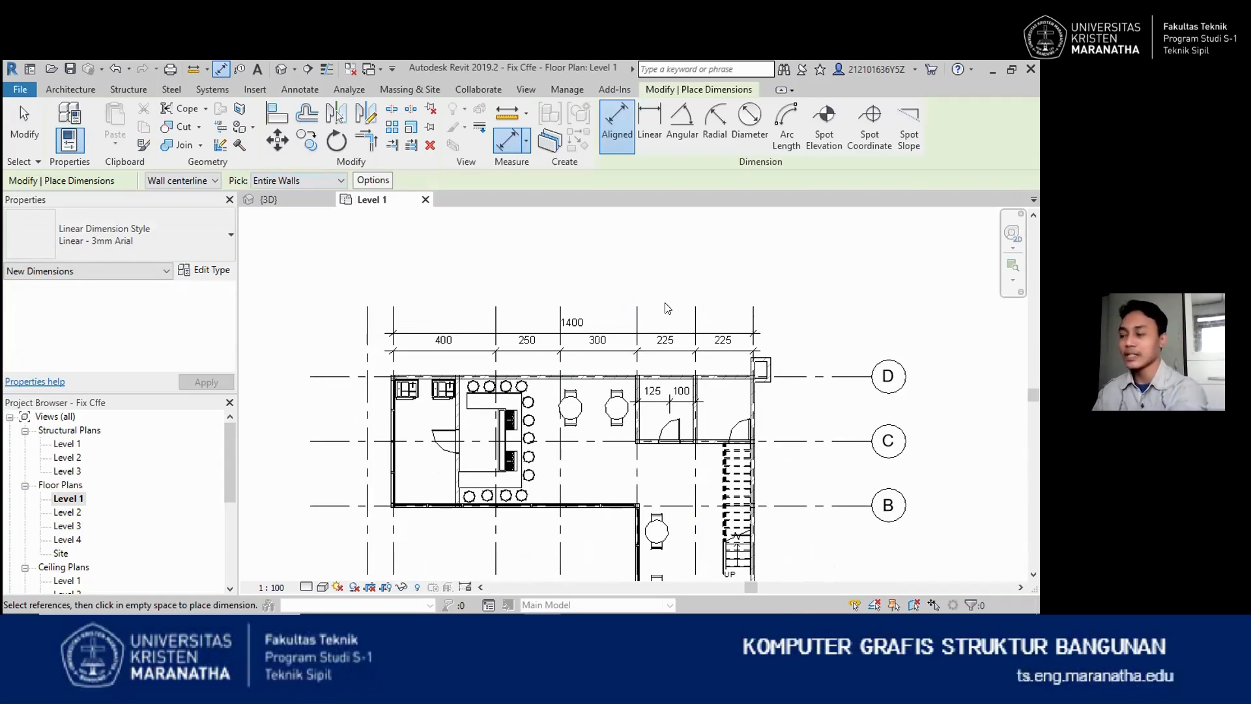
{"action": "key", "text": "Escape"}
{"action": "key", "text": "Escape"}
{"action": "left_click", "coordinate": [616, 355]}
{"action": "key", "text": "Delete"}
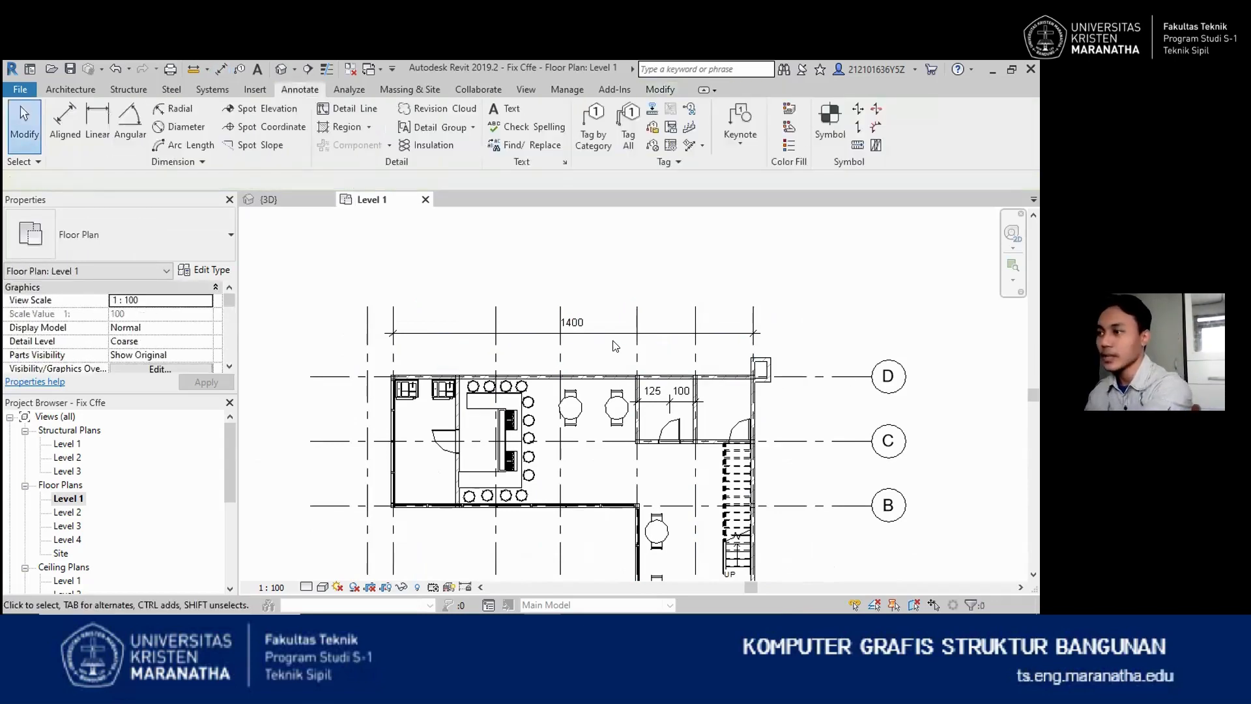
{"action": "left_click", "coordinate": [616, 332]}
{"action": "key", "text": "Delete"}
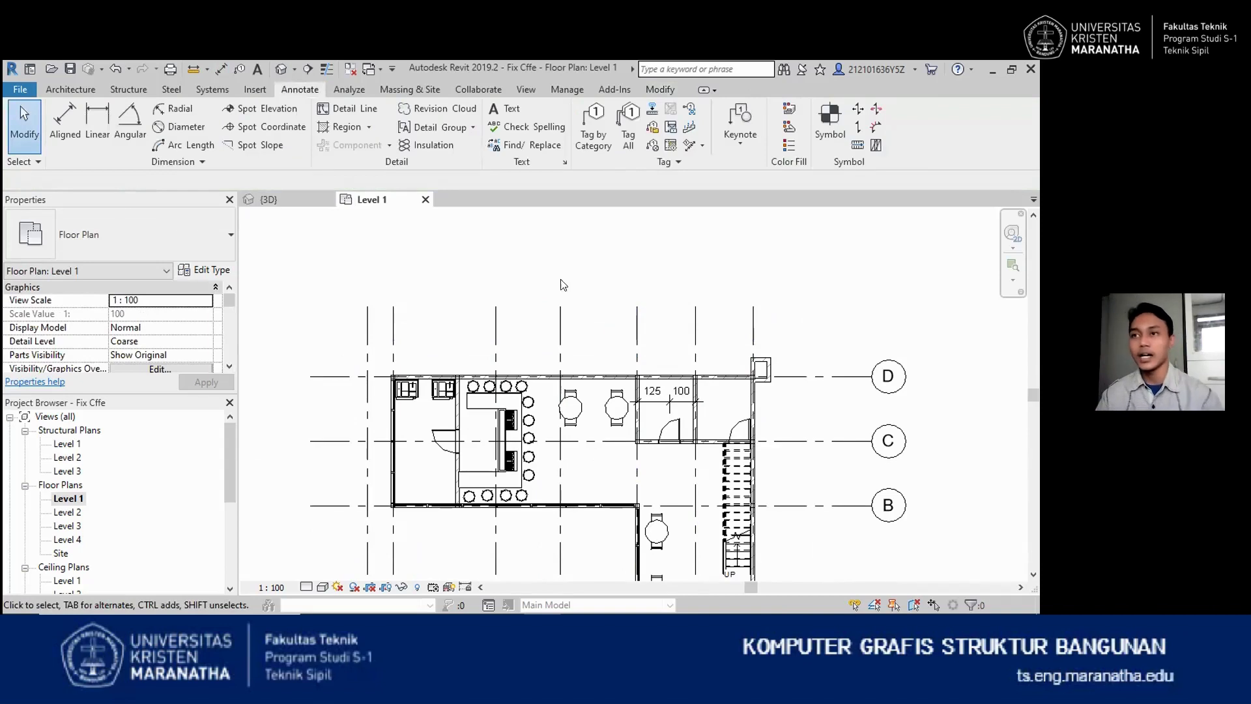
Place a single aligned dimension between grids 1 and 2 above the plan's upper wall
{"action": "left_click", "coordinate": [62, 127]}
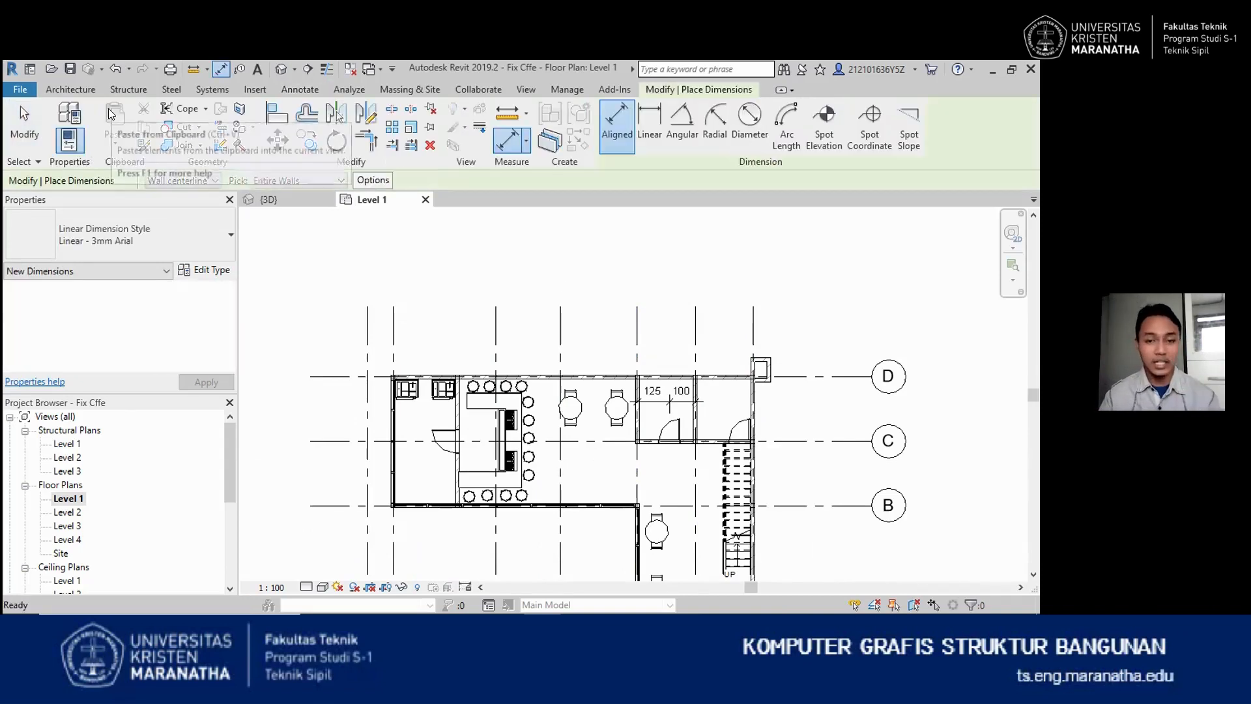
{"action": "left_click", "coordinate": [394, 342]}
{"action": "left_click", "coordinate": [495, 346]}
{"action": "left_click", "coordinate": [520, 346]}
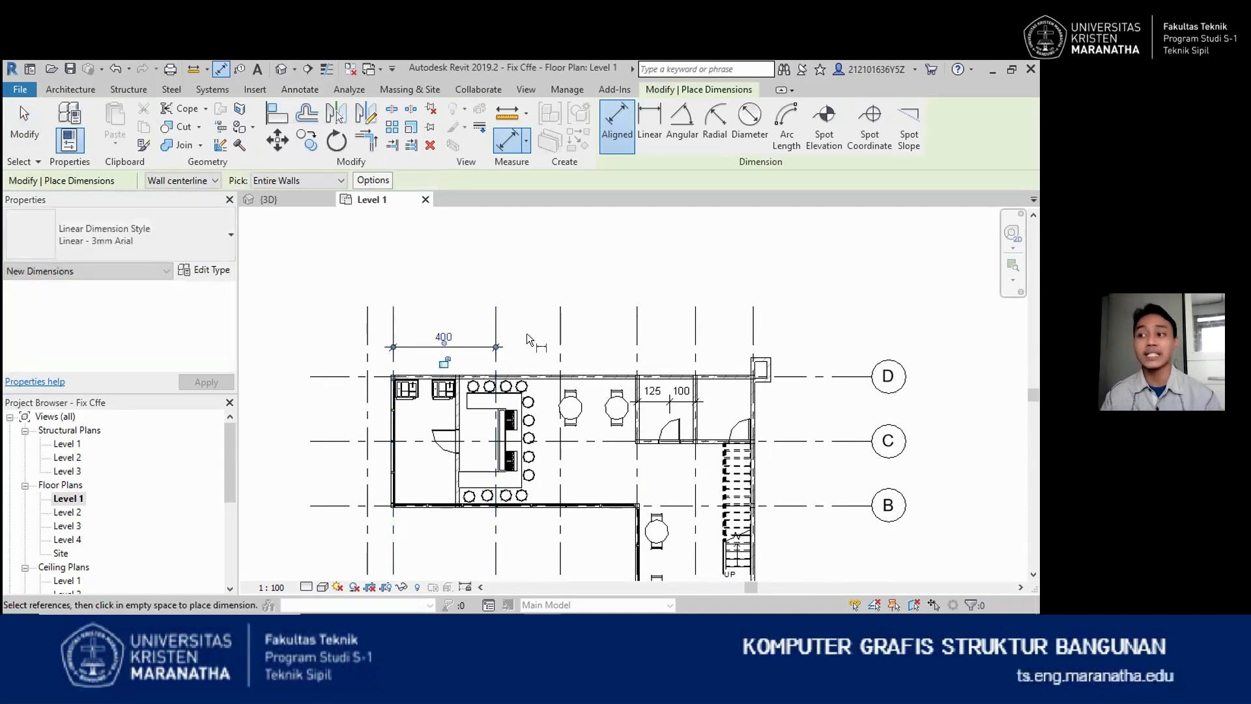
{"action": "key", "text": "Escape"}
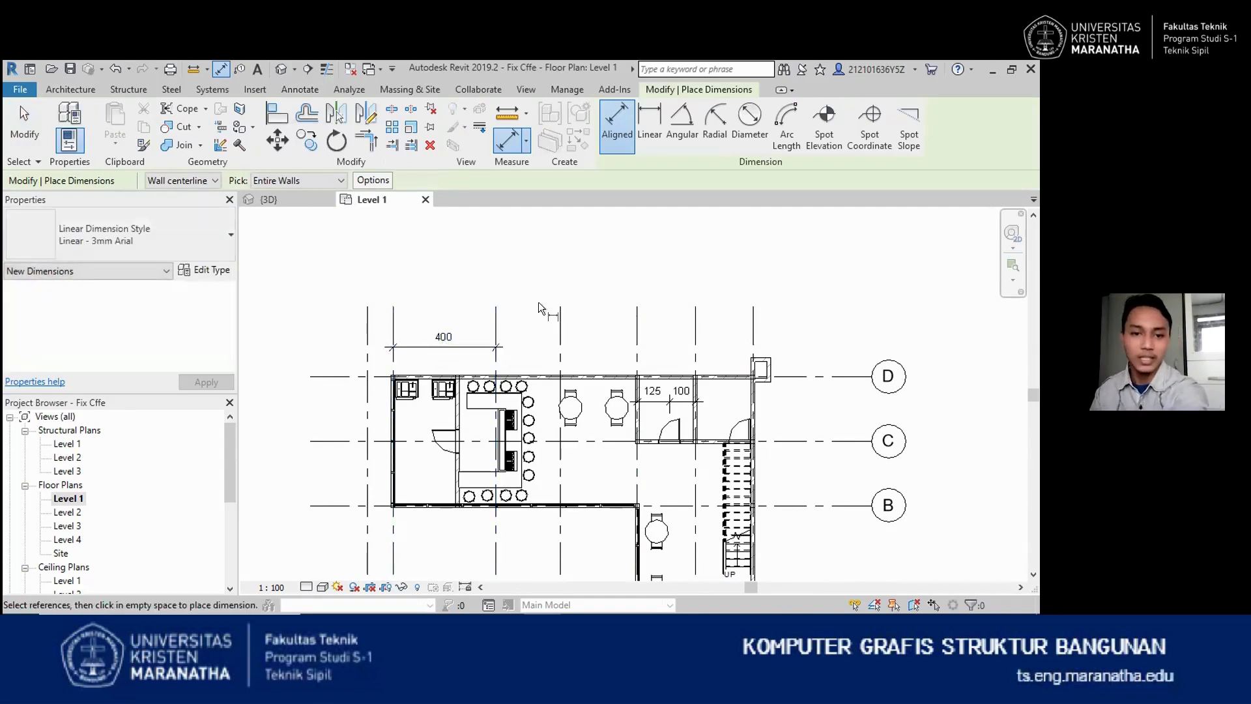
{"action": "key", "text": "Escape"}
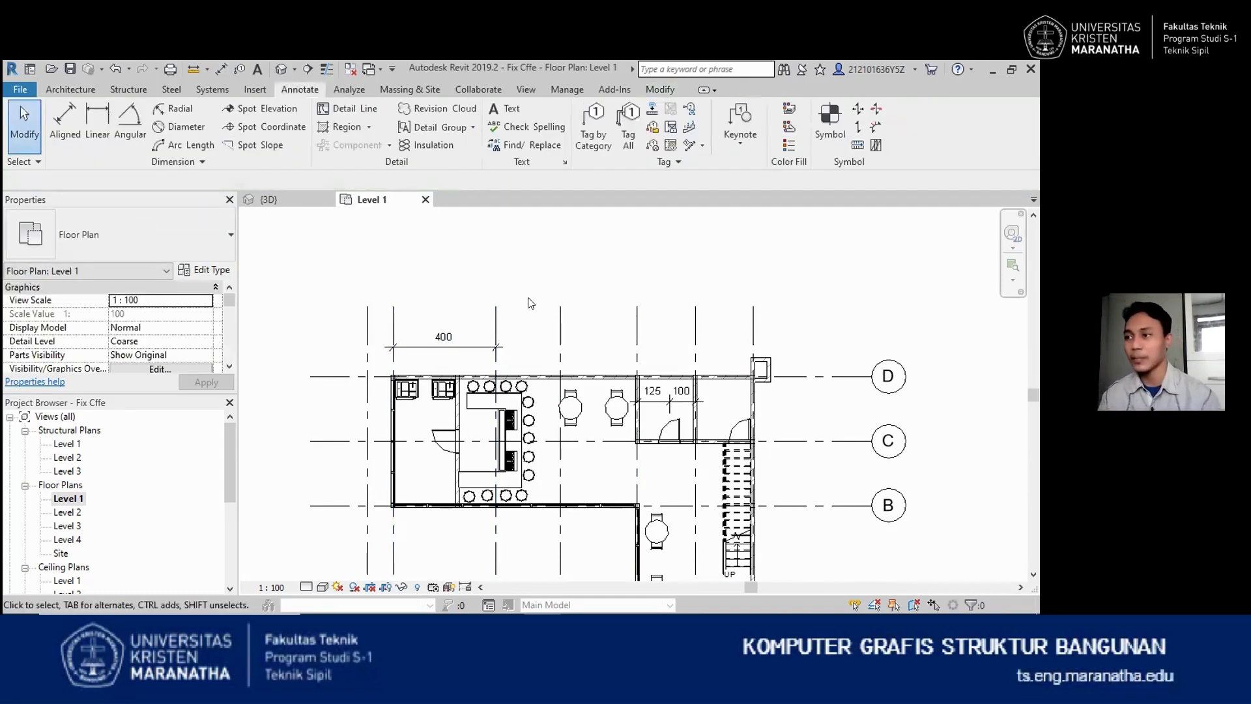
Try to extend the grid 1–2 dimension to grids 3, 4, 5 and 6 by editing its witness lines
{"action": "left_click", "coordinate": [466, 349]}
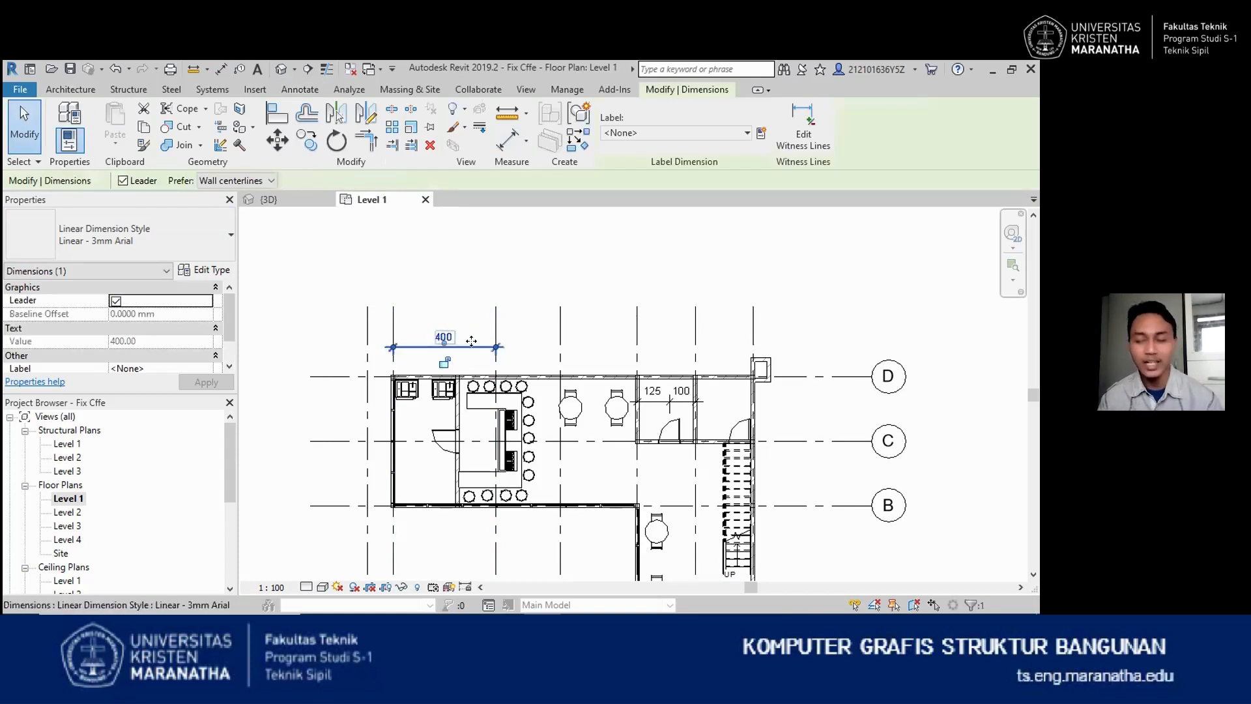
{"action": "left_click", "coordinate": [802, 131]}
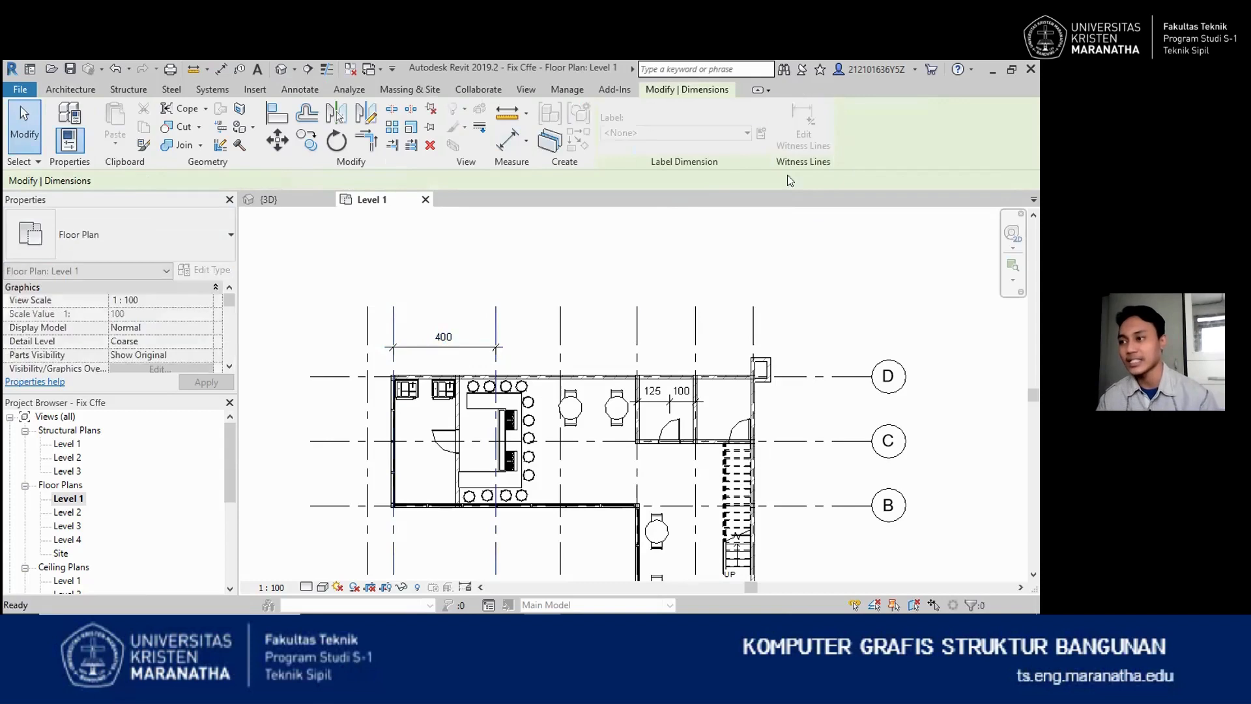
{"action": "left_click", "coordinate": [561, 348]}
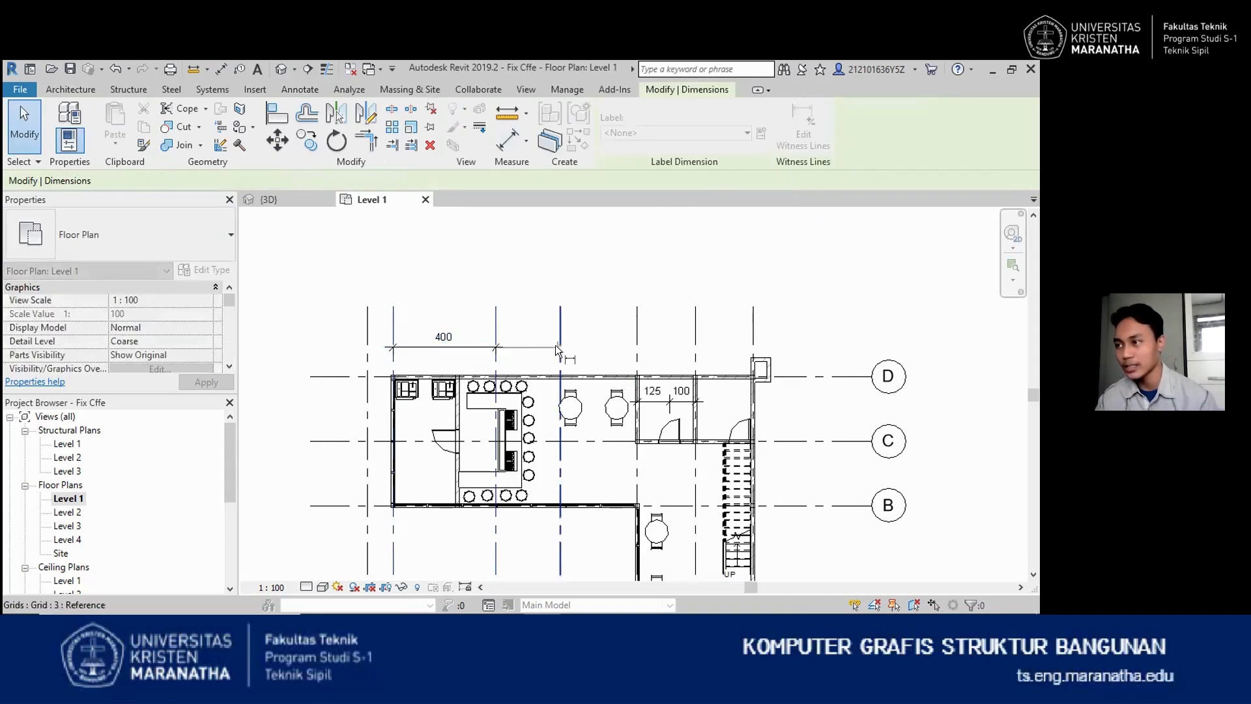
{"action": "left_click", "coordinate": [639, 341]}
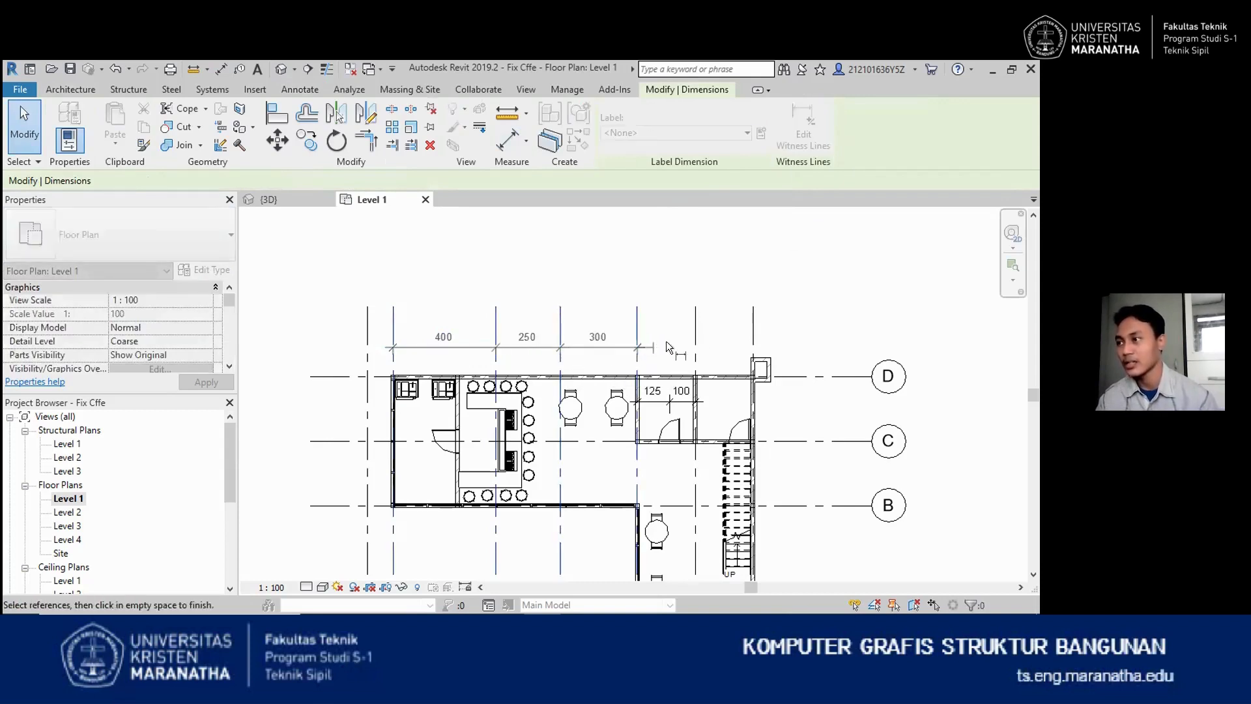
{"action": "left_click", "coordinate": [695, 342]}
{"action": "left_click", "coordinate": [750, 342]}
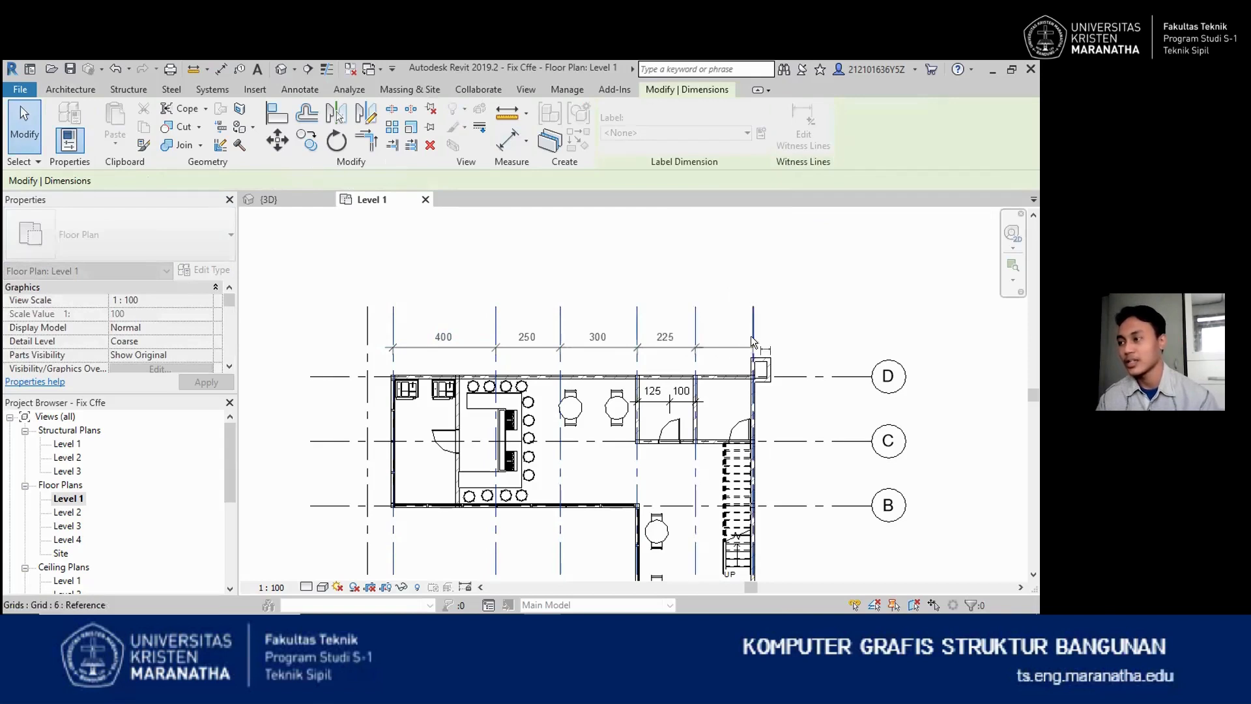
{"action": "key", "text": "Escape"}
{"action": "key", "text": "Escape"}
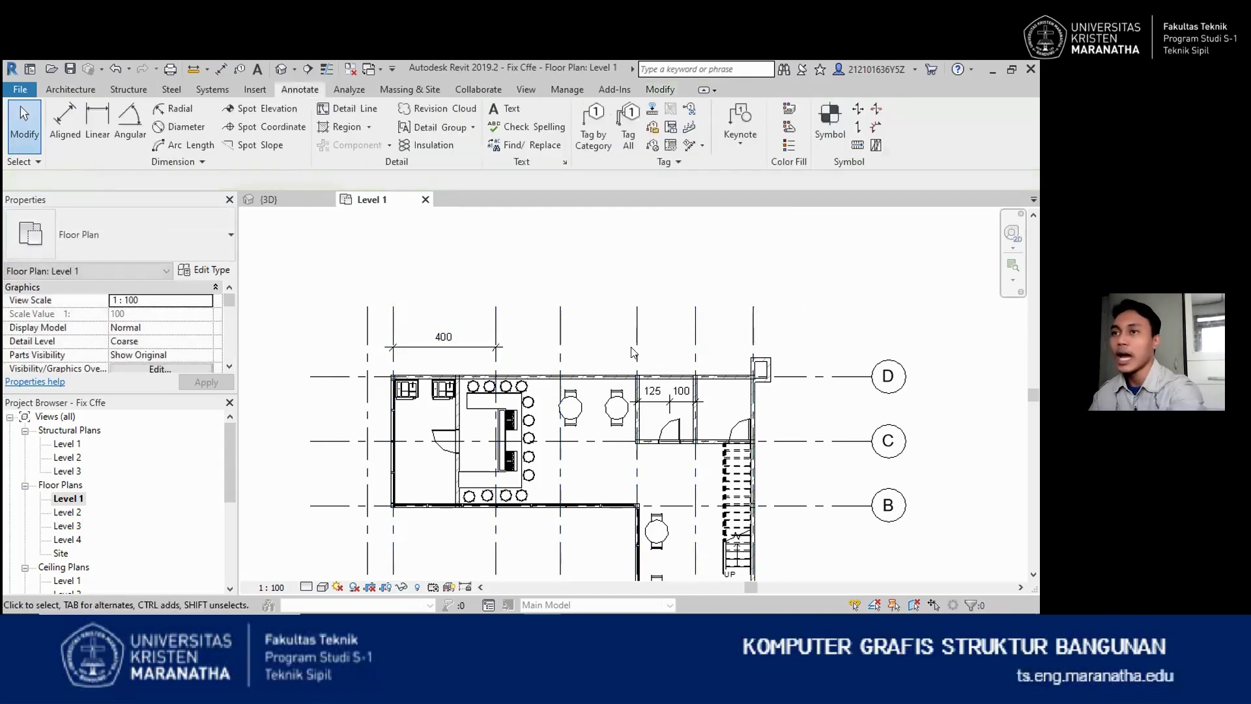
{"action": "left_click", "coordinate": [65, 124]}
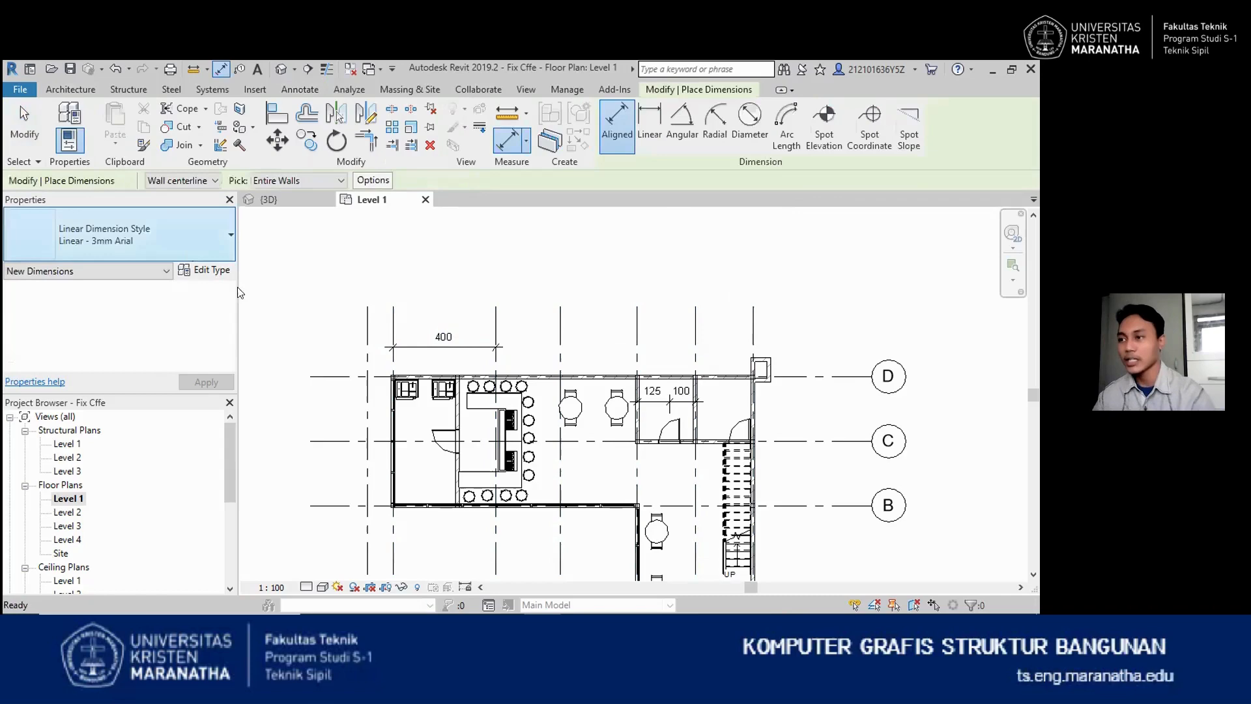
{"action": "left_click", "coordinate": [393, 326]}
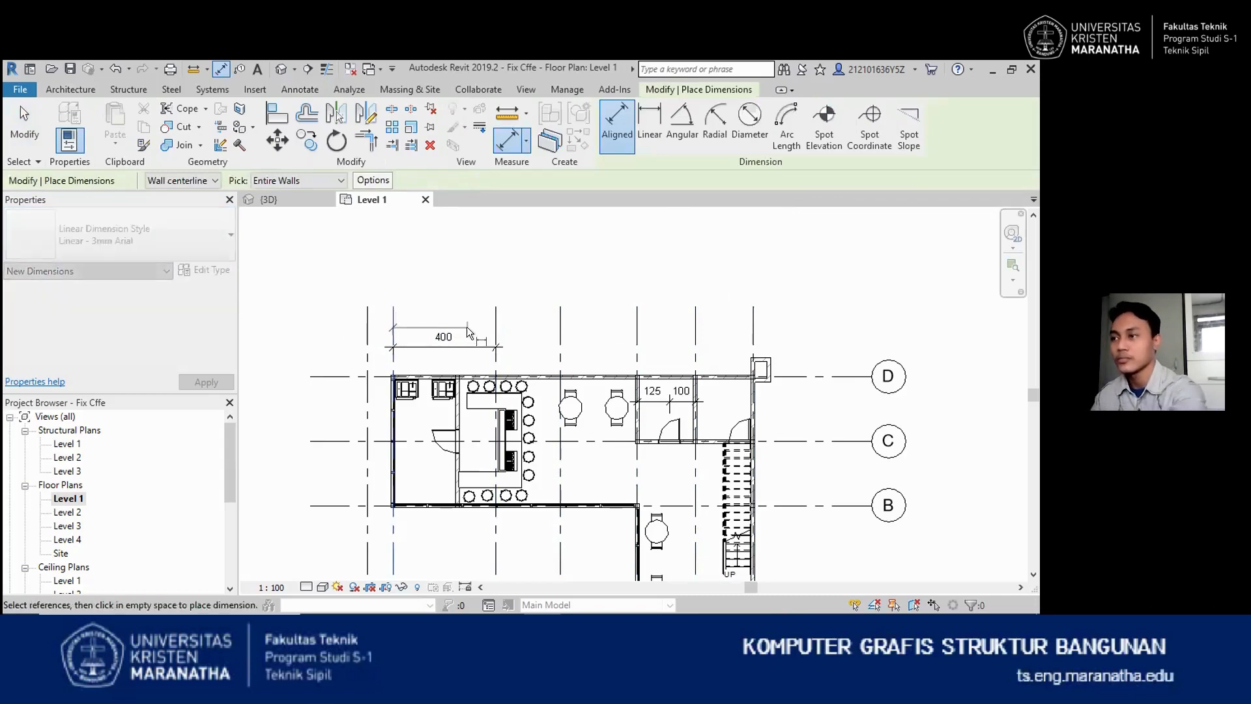
{"action": "left_click", "coordinate": [467, 327]}
{"action": "key", "text": "Escape"}
Edit the witness lines of the dimension above the plan so it spans grid 1 to grid 4
{"action": "left_click", "coordinate": [786, 145]}
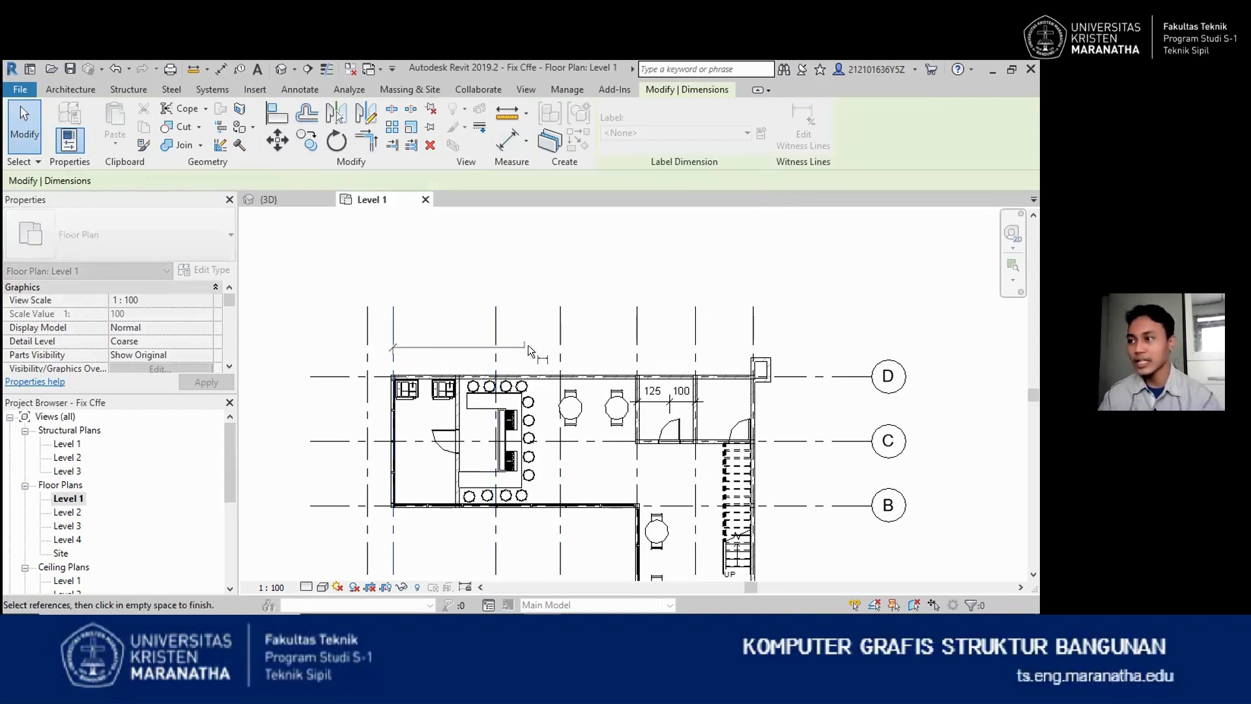
{"action": "left_click", "coordinate": [637, 346]}
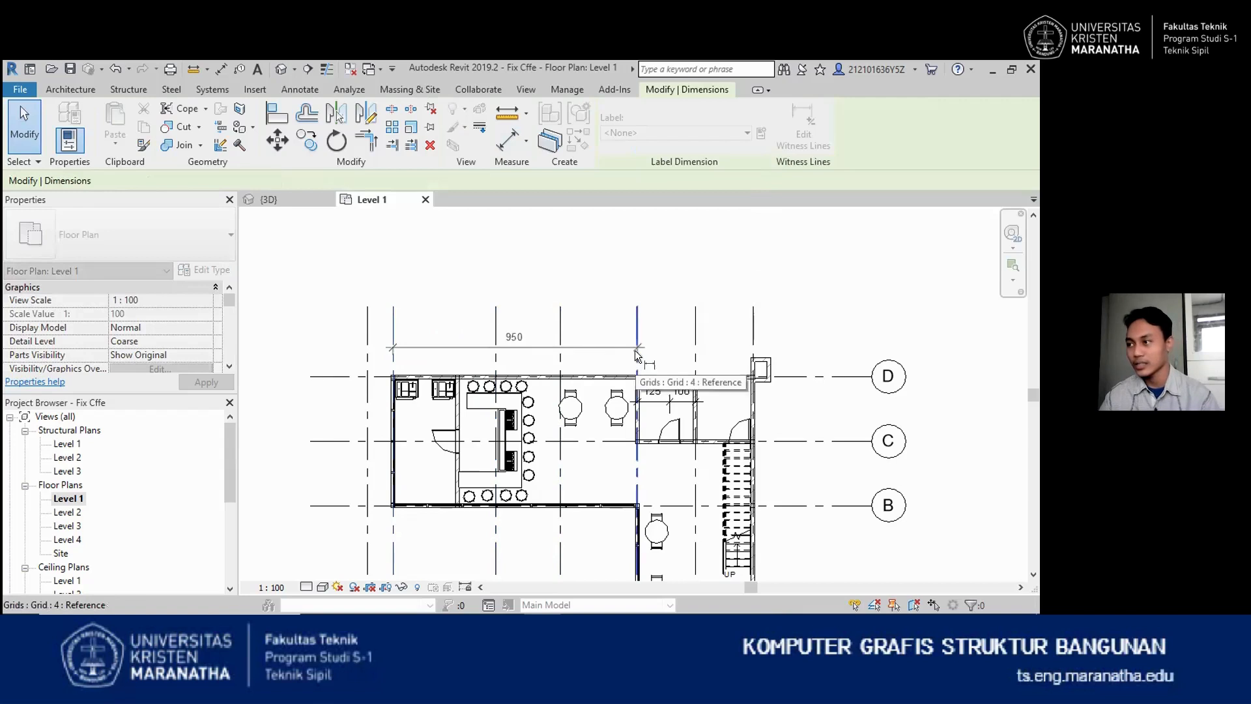
{"action": "left_click", "coordinate": [666, 344]}
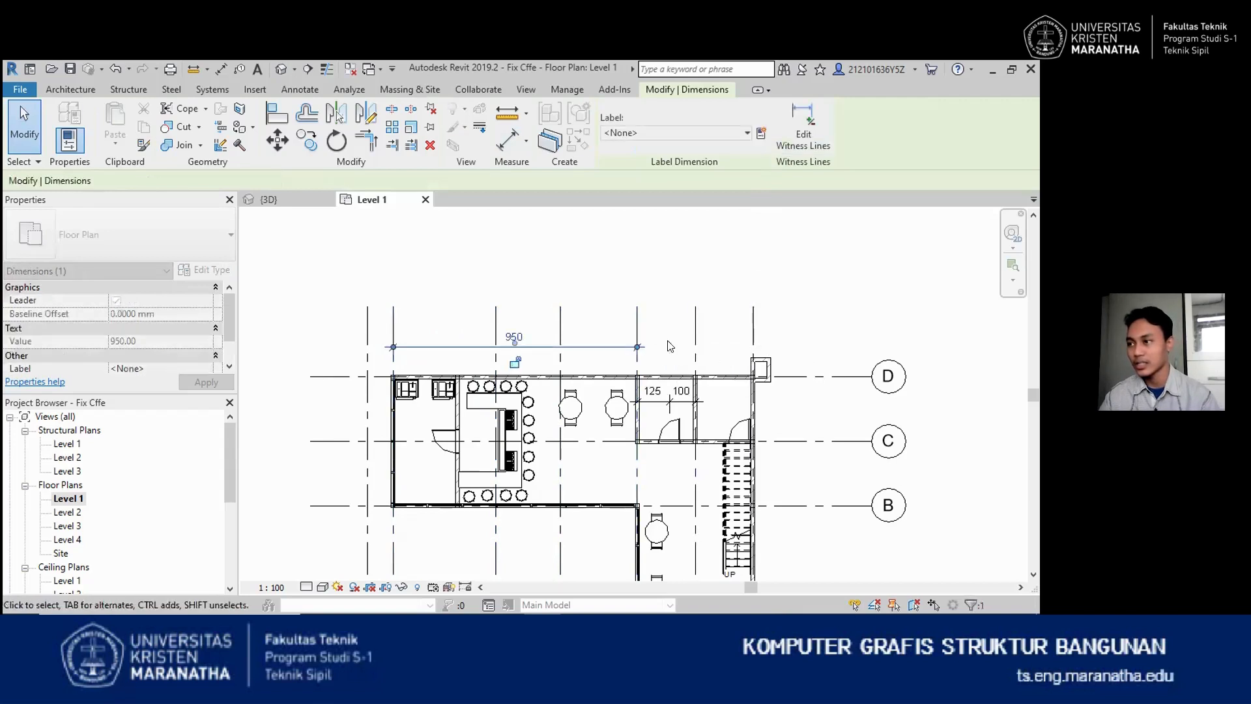
{"action": "key", "text": "Escape"}
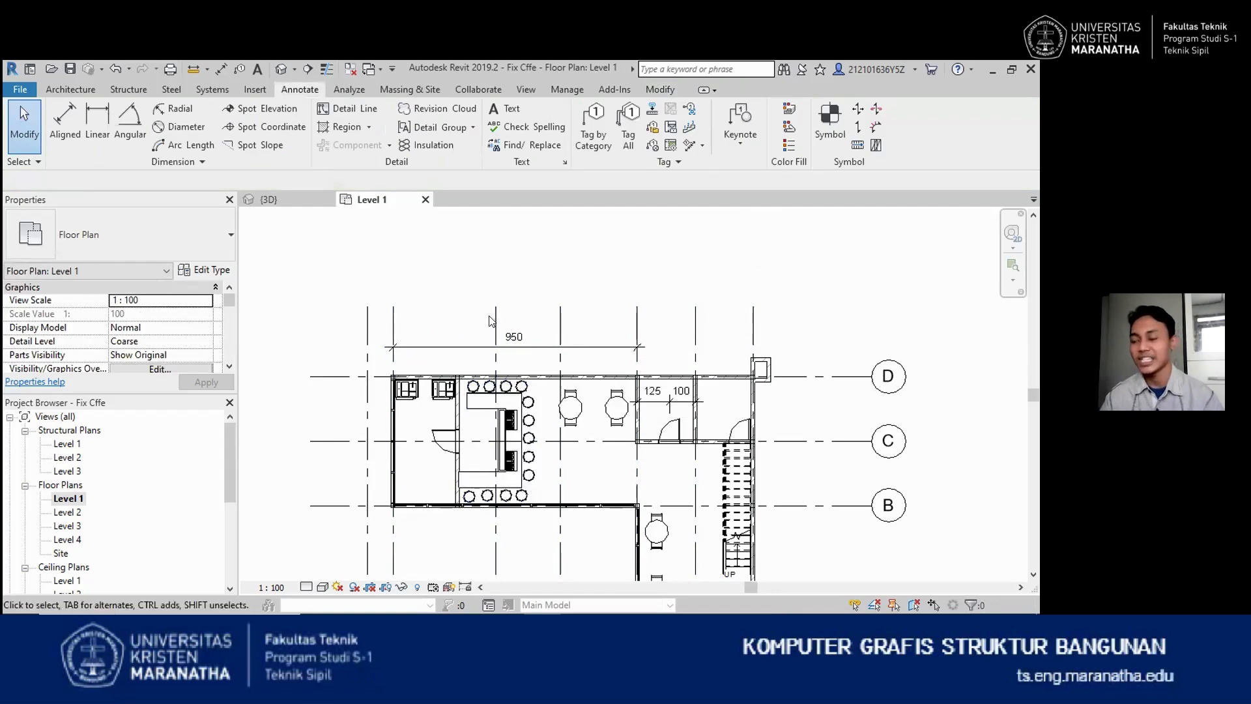
Delete the dimension between grids 1 and 4 above the plan's upper wall
{"action": "scroll", "coordinate": [526, 329], "scroll_direction": "down", "scroll_amount": 2}
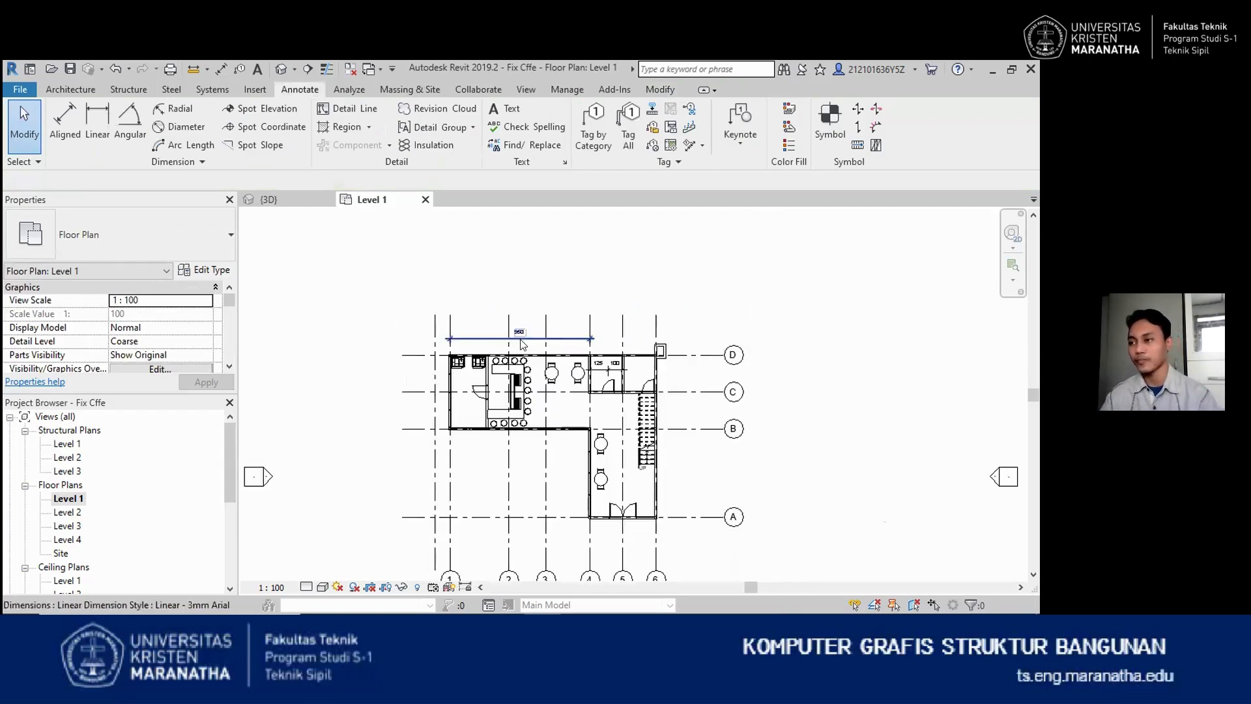
{"action": "scroll", "coordinate": [525, 331], "scroll_direction": "up", "scroll_amount": 1}
{"action": "left_click", "coordinate": [529, 337]}
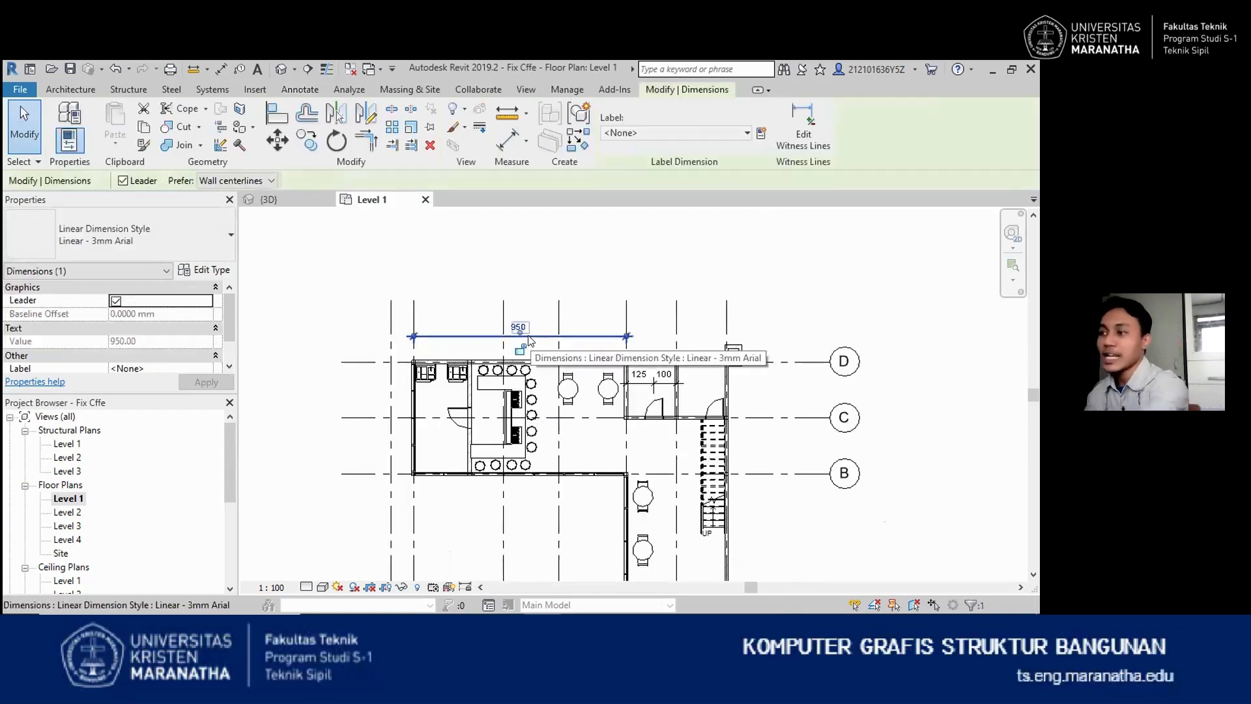
{"action": "key", "text": "Delete"}
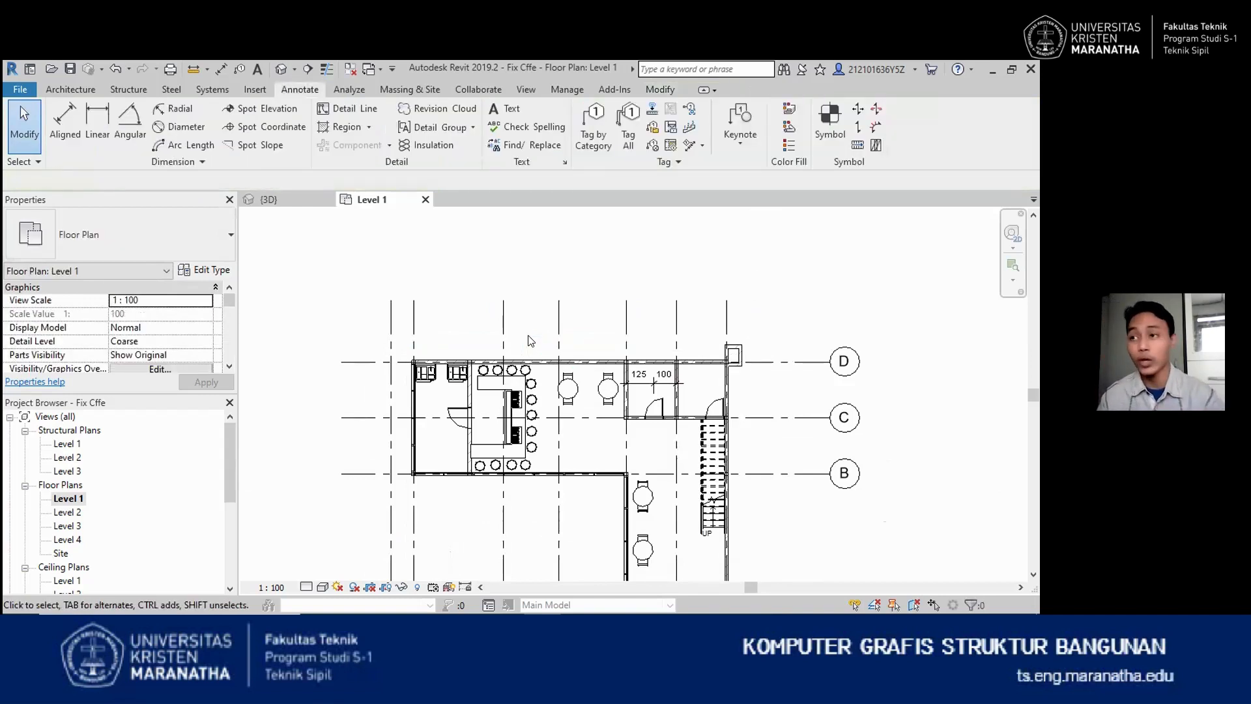
Try an aligned dimension of the entire upper wall with Intersecting Grids turned off in the automatic dimension options
{"action": "left_click", "coordinate": [59, 125]}
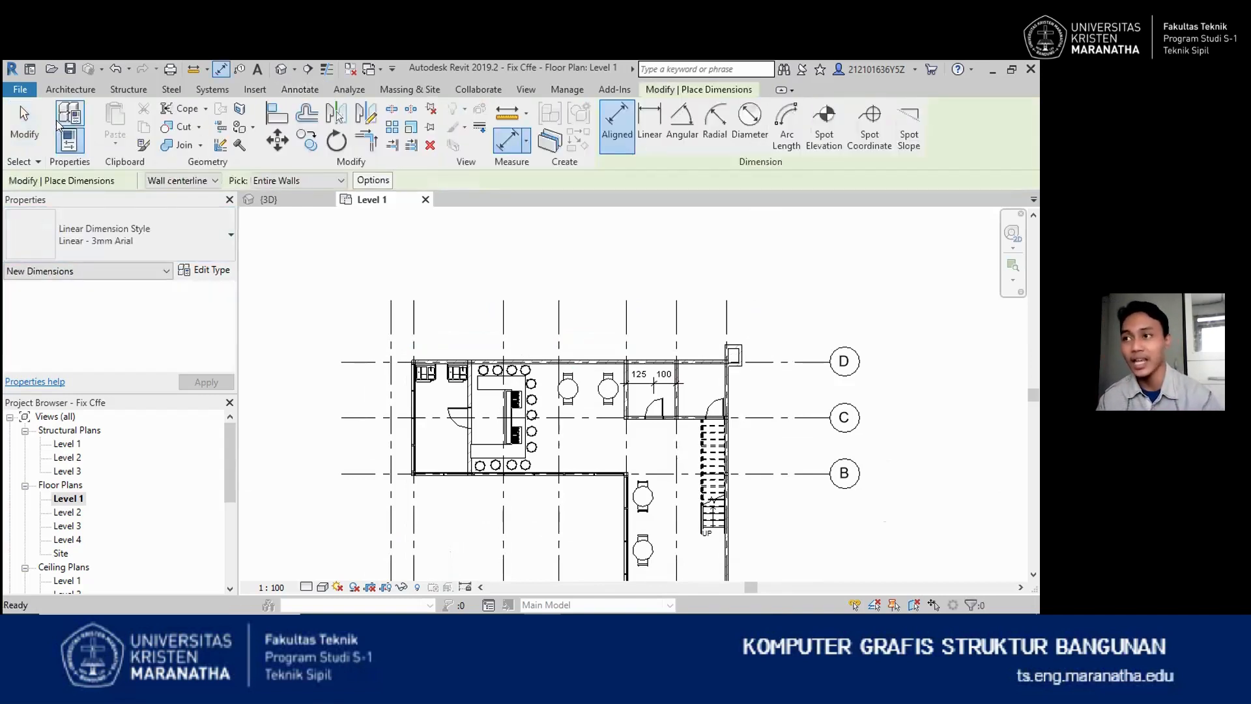
{"action": "left_click", "coordinate": [371, 181]}
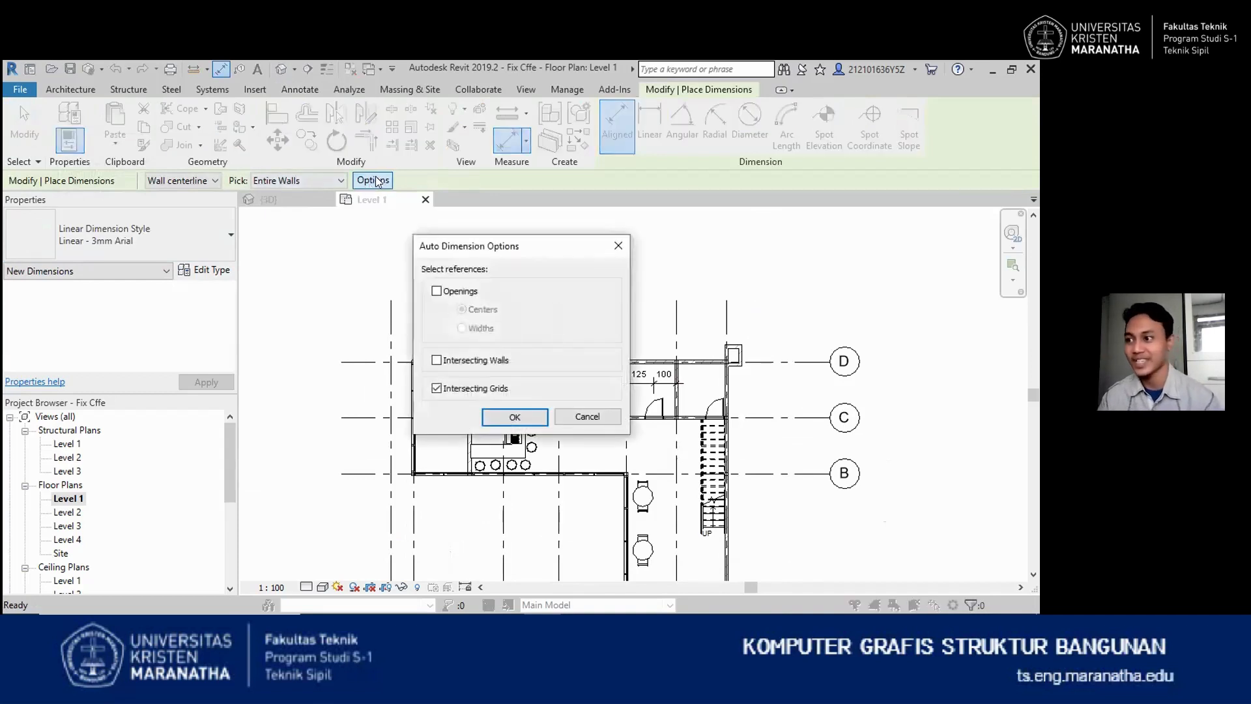
{"action": "left_click", "coordinate": [437, 389]}
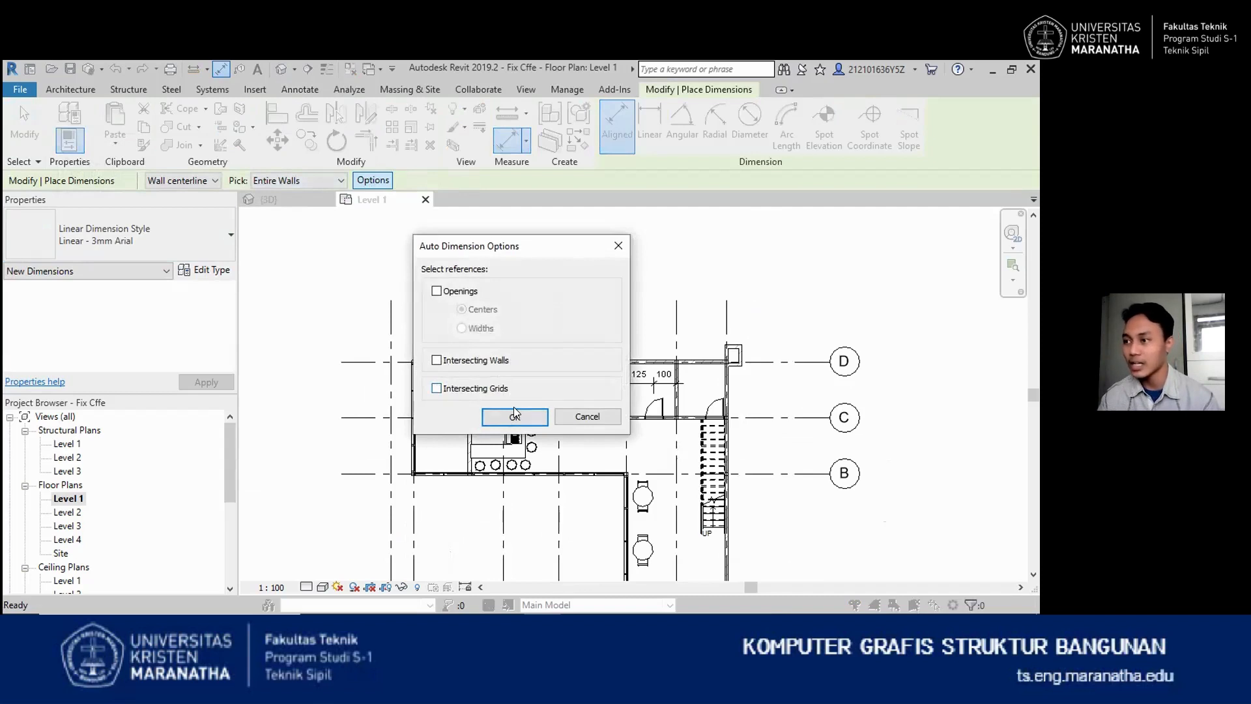
{"action": "left_click", "coordinate": [513, 418]}
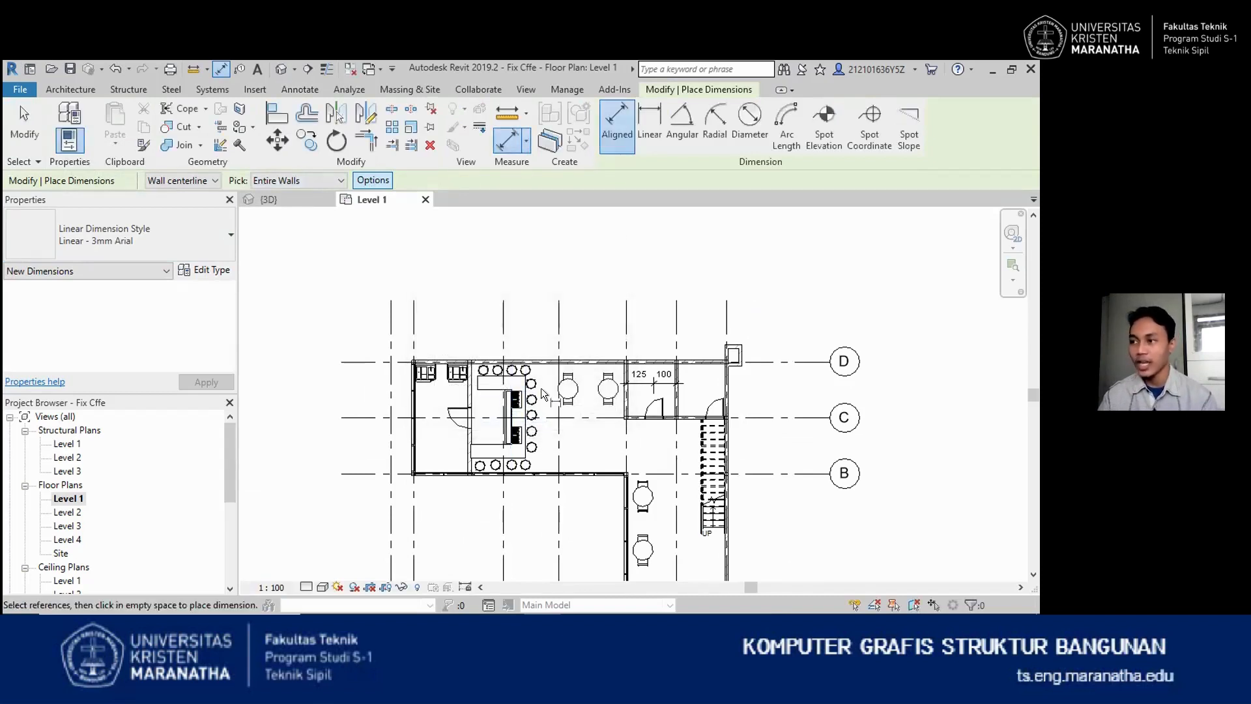
{"action": "left_click", "coordinate": [583, 365]}
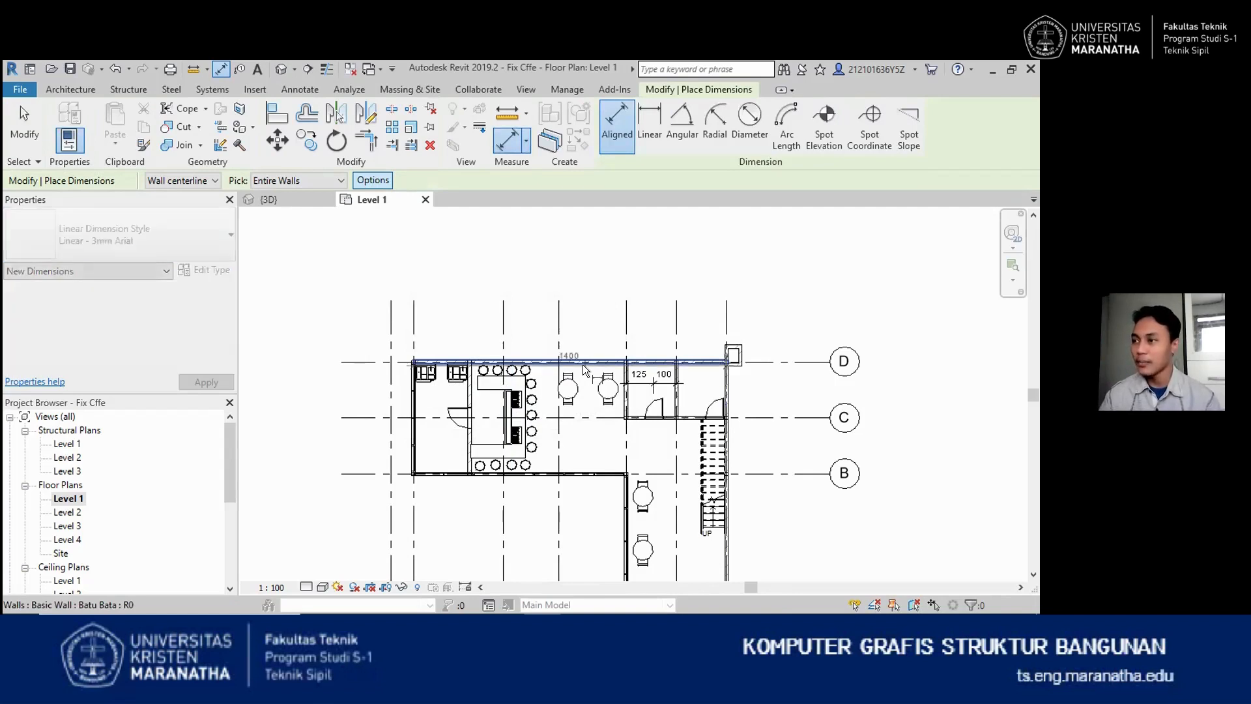
{"action": "key", "text": "Escape"}
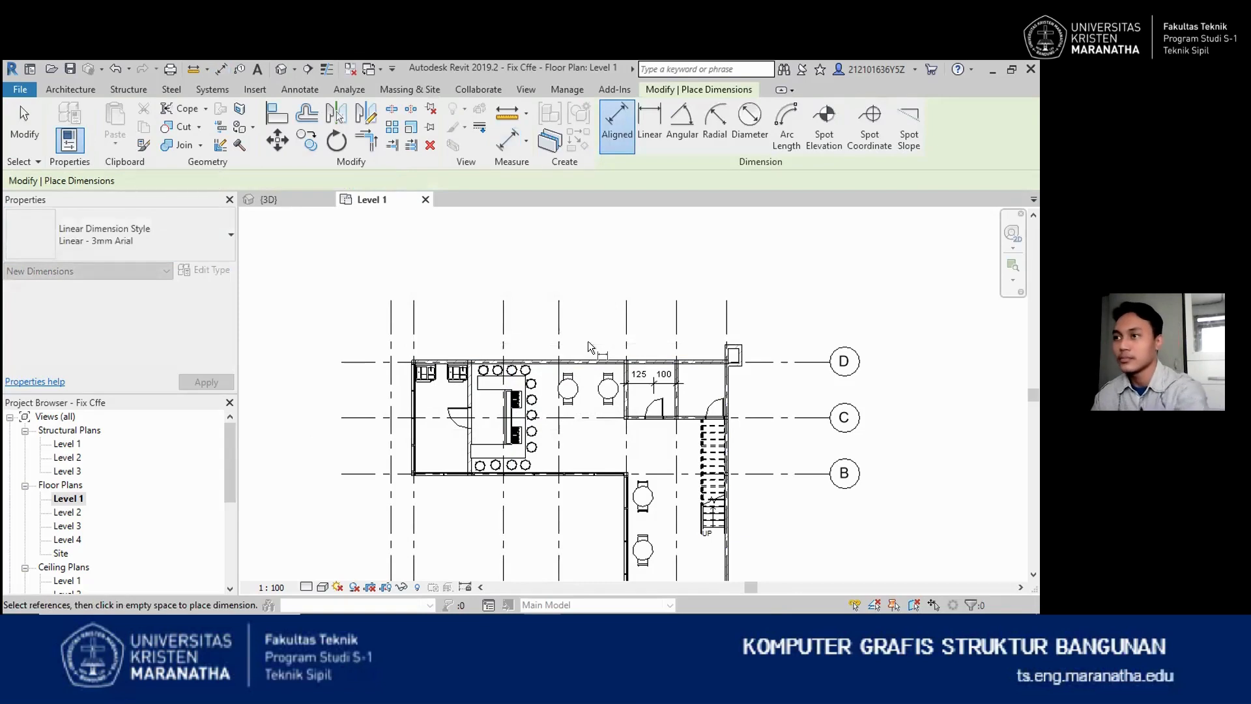
Turn on Intersecting Grids for Entire Walls dimensioning and place an automatic dimension chain above the upper wall along grid D
{"action": "left_click", "coordinate": [321, 183]}
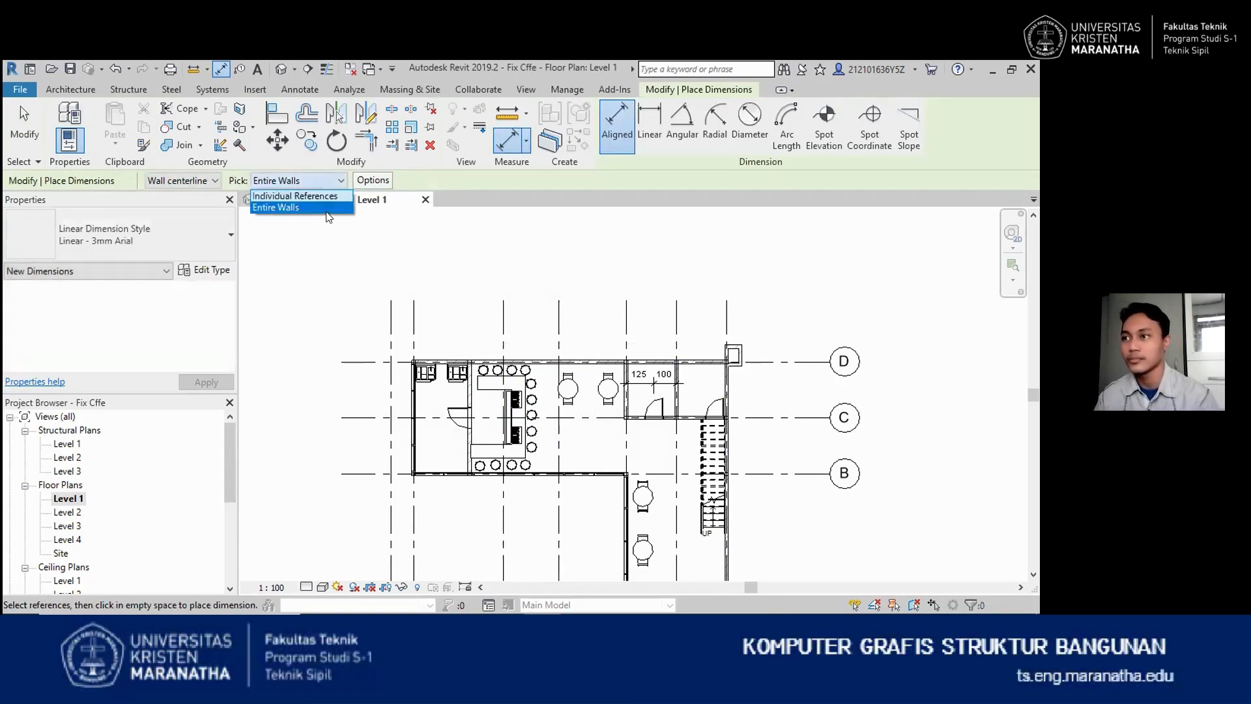
{"action": "left_click", "coordinate": [362, 181]}
{"action": "left_click", "coordinate": [362, 181]}
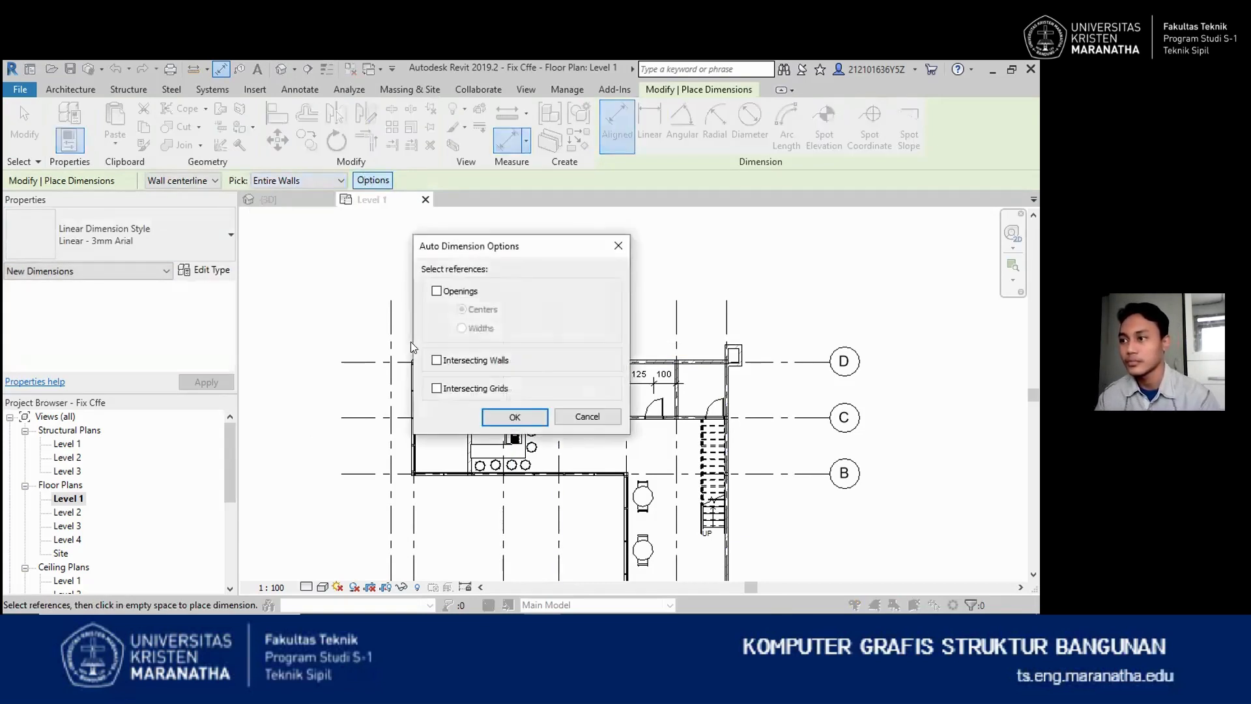
{"action": "left_click", "coordinate": [509, 415]}
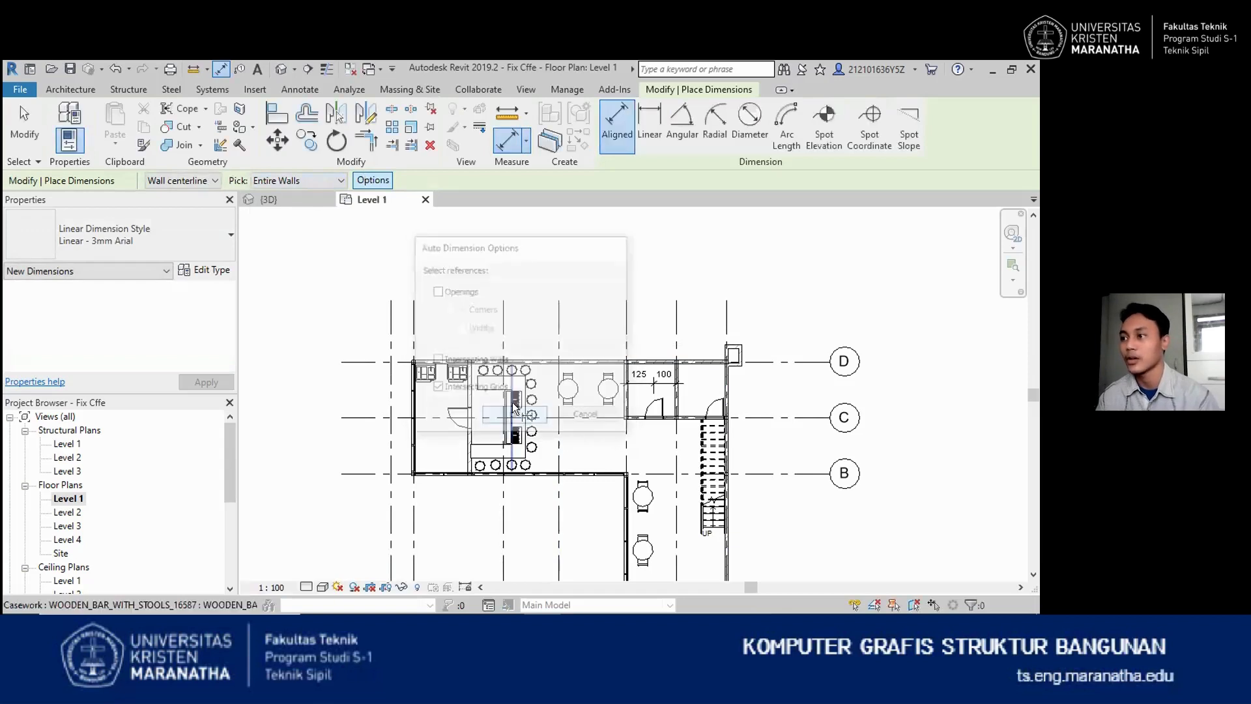
{"action": "left_click", "coordinate": [581, 359]}
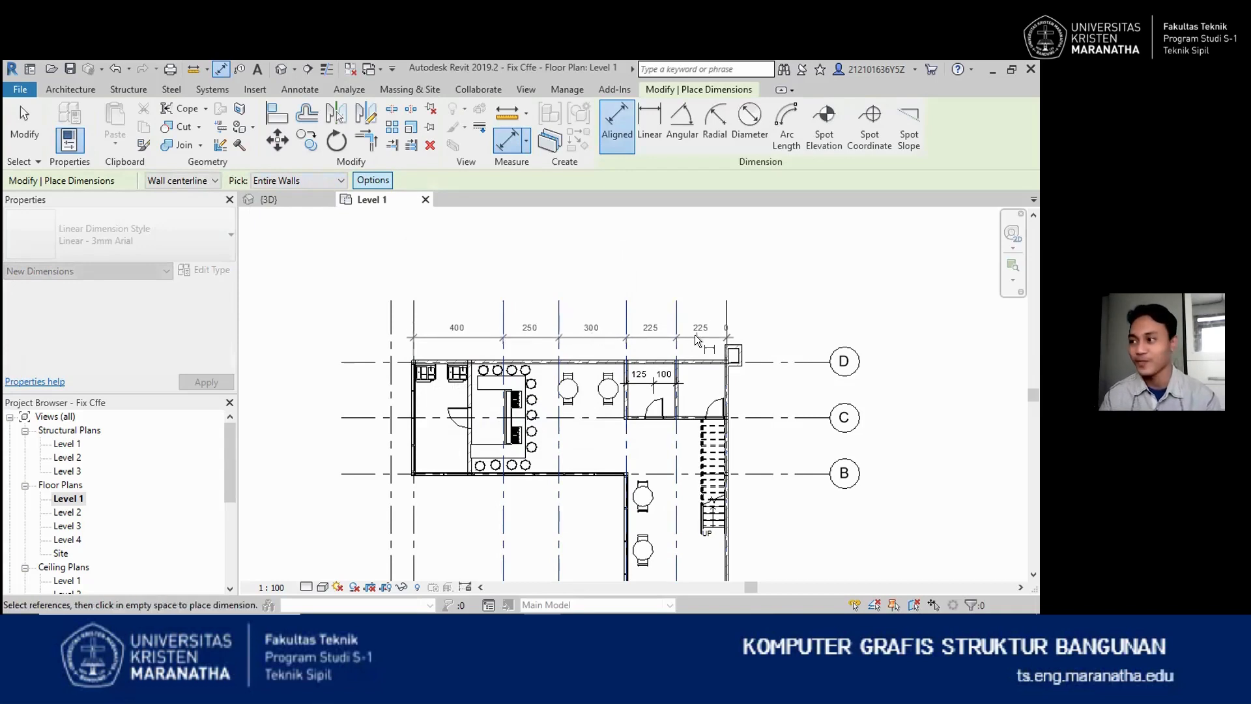
{"action": "left_click", "coordinate": [760, 335]}
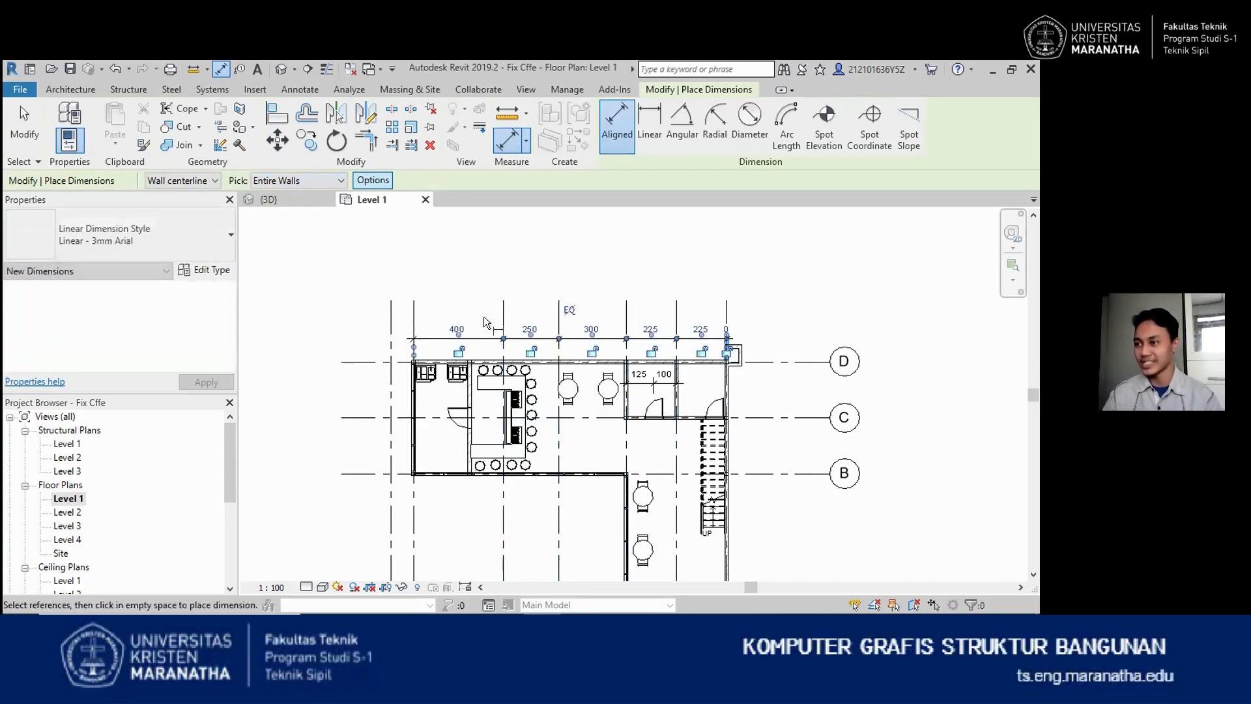
Add an overall aligned dimension from grid 1 to grid 6 above the automatic dimension chain
{"action": "left_click", "coordinate": [413, 316]}
{"action": "left_click", "coordinate": [726, 317]}
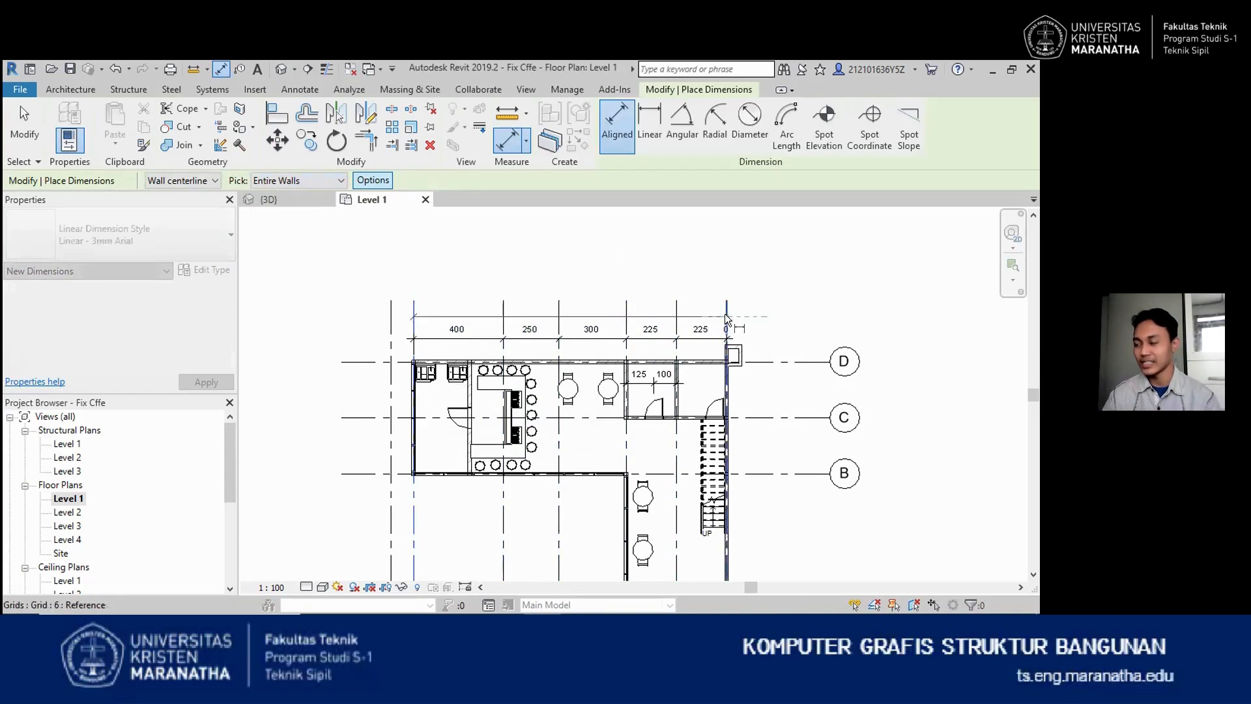
{"action": "left_click", "coordinate": [792, 316]}
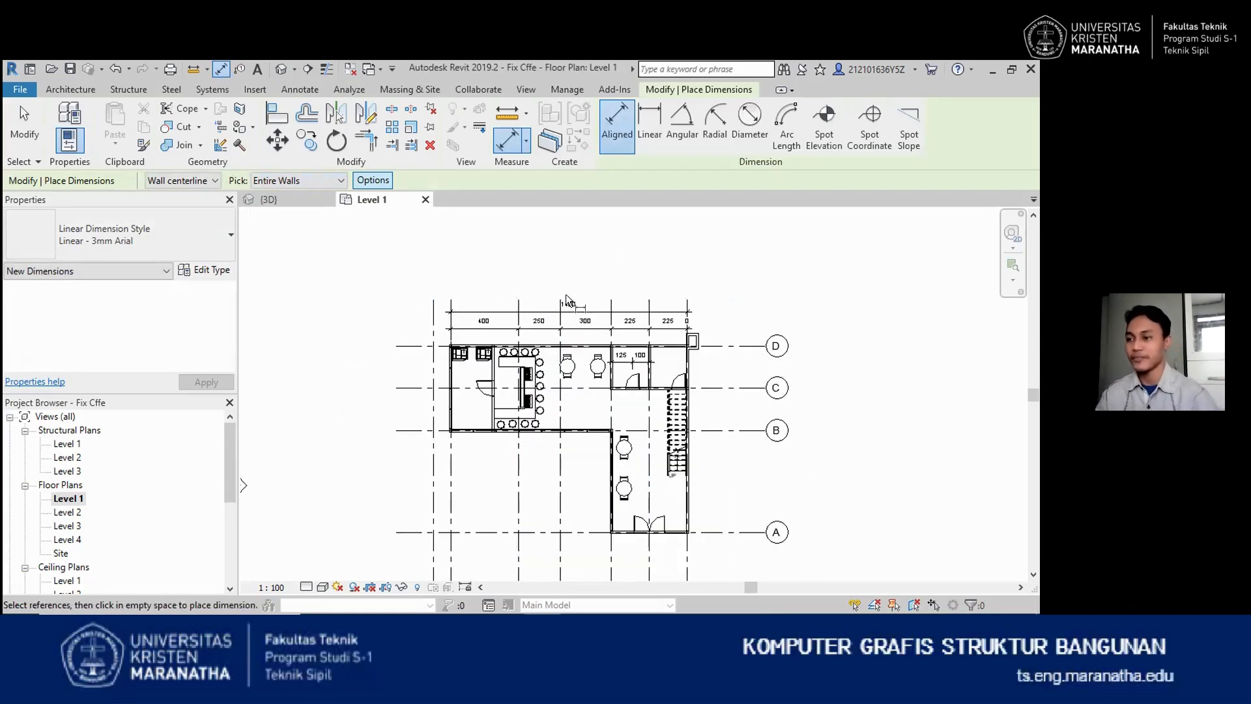
{"action": "scroll", "coordinate": [565, 294], "scroll_direction": "down", "scroll_amount": 2}
{"action": "key", "text": "Escape"}
{"action": "key", "text": "Escape"}
Delete the dimension string above the door in the small room between grids 4 and 5
{"action": "scroll", "coordinate": [621, 368], "scroll_direction": "up", "scroll_amount": 2}
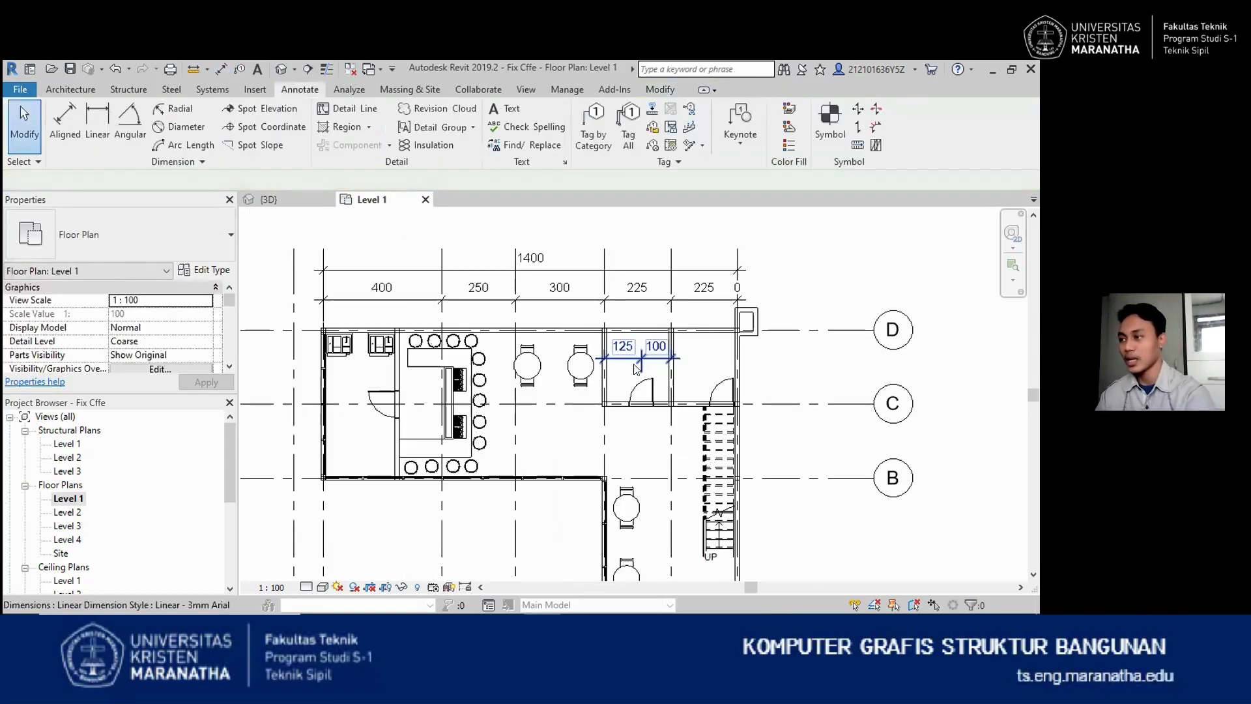
{"action": "left_click", "coordinate": [630, 362]}
{"action": "key", "text": "Delete"}
Convert the temporary dimensions of the door between grids 4 and 5 into permanent dimensions
{"action": "scroll", "coordinate": [641, 382], "scroll_direction": "up", "scroll_amount": 2}
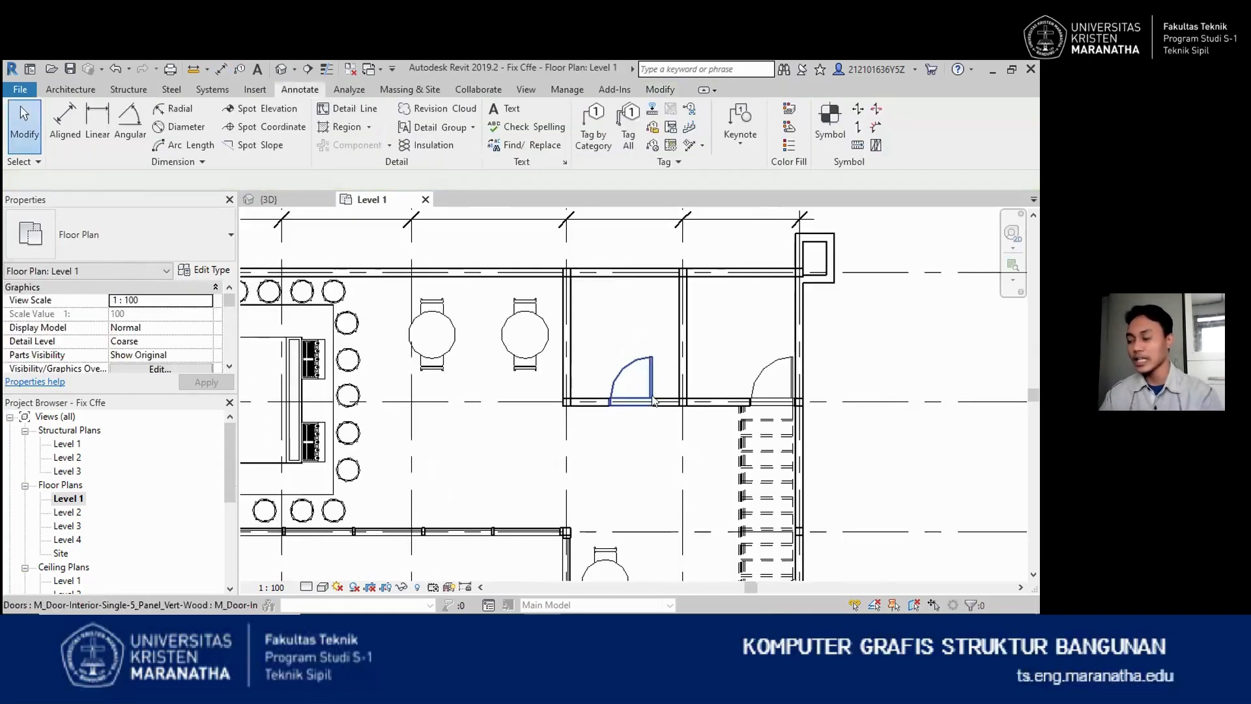
{"action": "scroll", "coordinate": [623, 386], "scroll_direction": "up", "scroll_amount": 2}
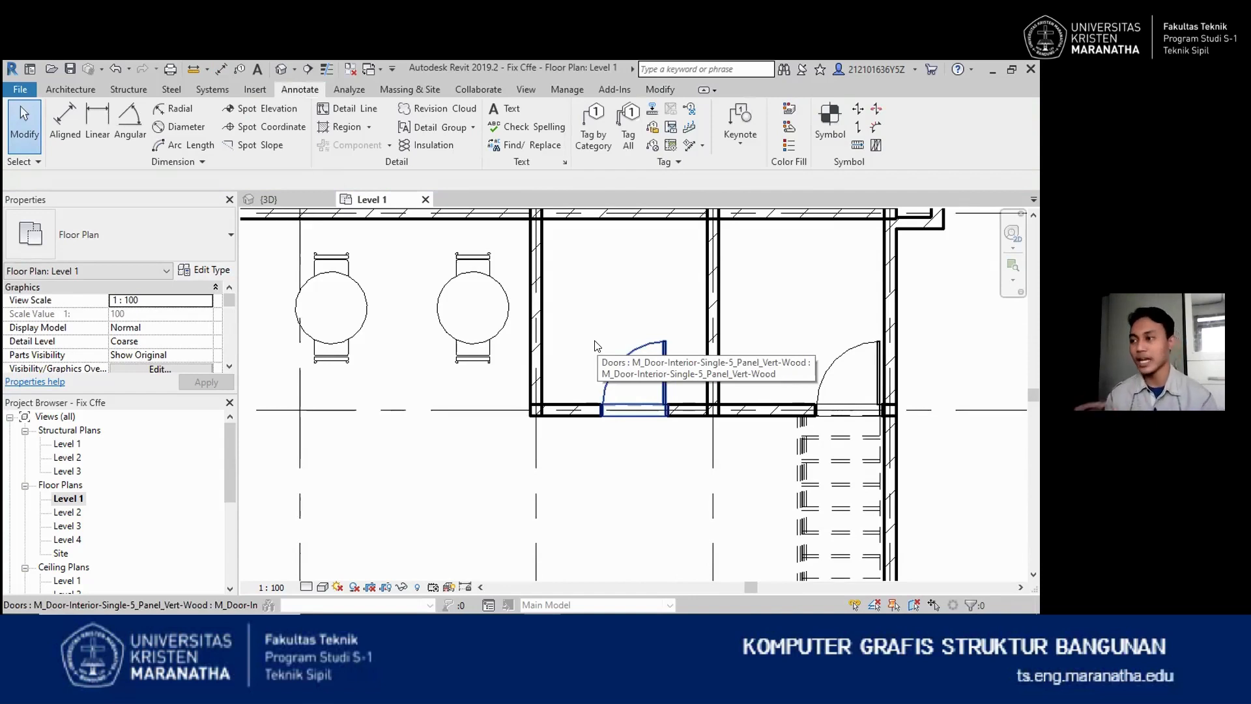
{"action": "left_click", "coordinate": [642, 354]}
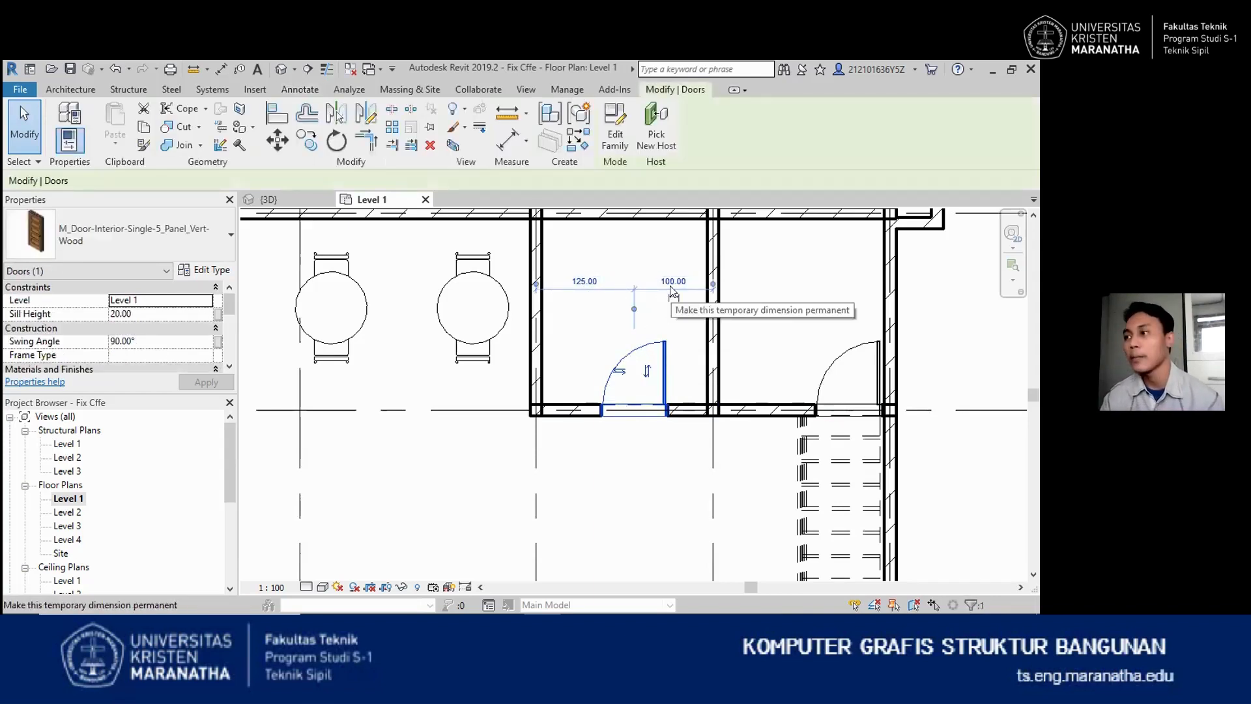
{"action": "scroll", "coordinate": [574, 266], "scroll_direction": "up", "scroll_amount": 1}
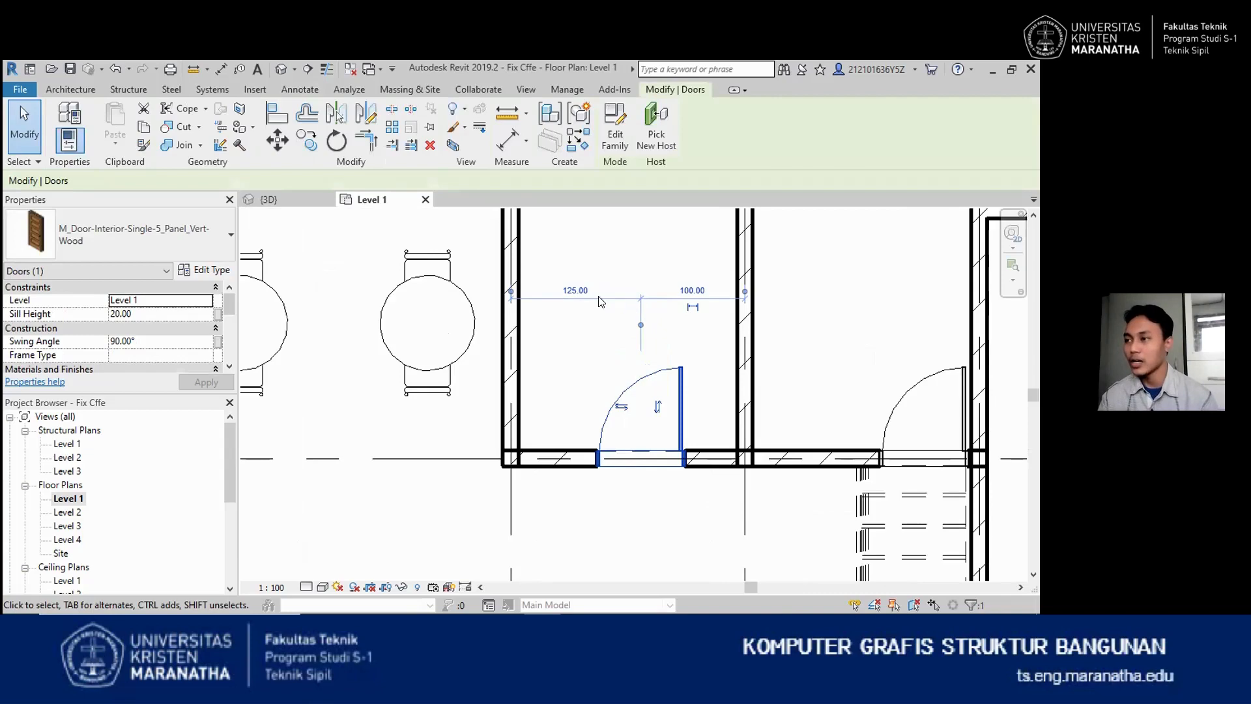
{"action": "scroll", "coordinate": [603, 346], "scroll_direction": "down", "scroll_amount": 1}
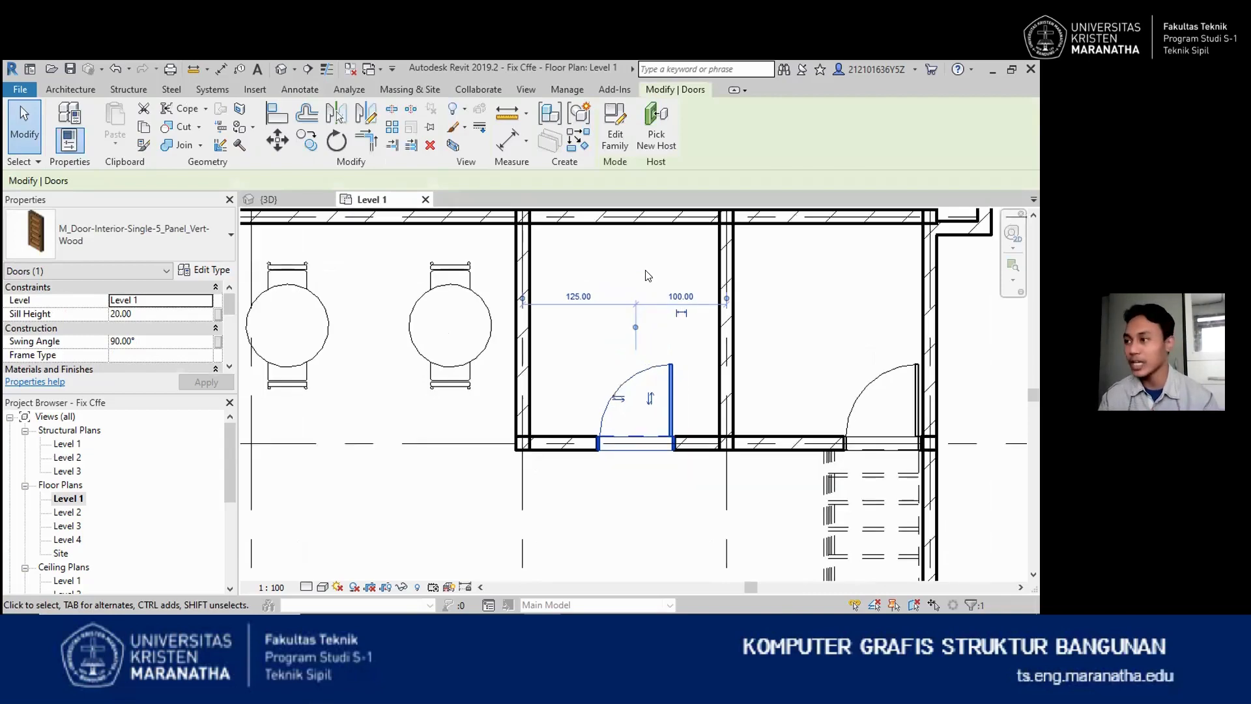
{"action": "left_click", "coordinate": [664, 345]}
{"action": "left_click", "coordinate": [671, 375]}
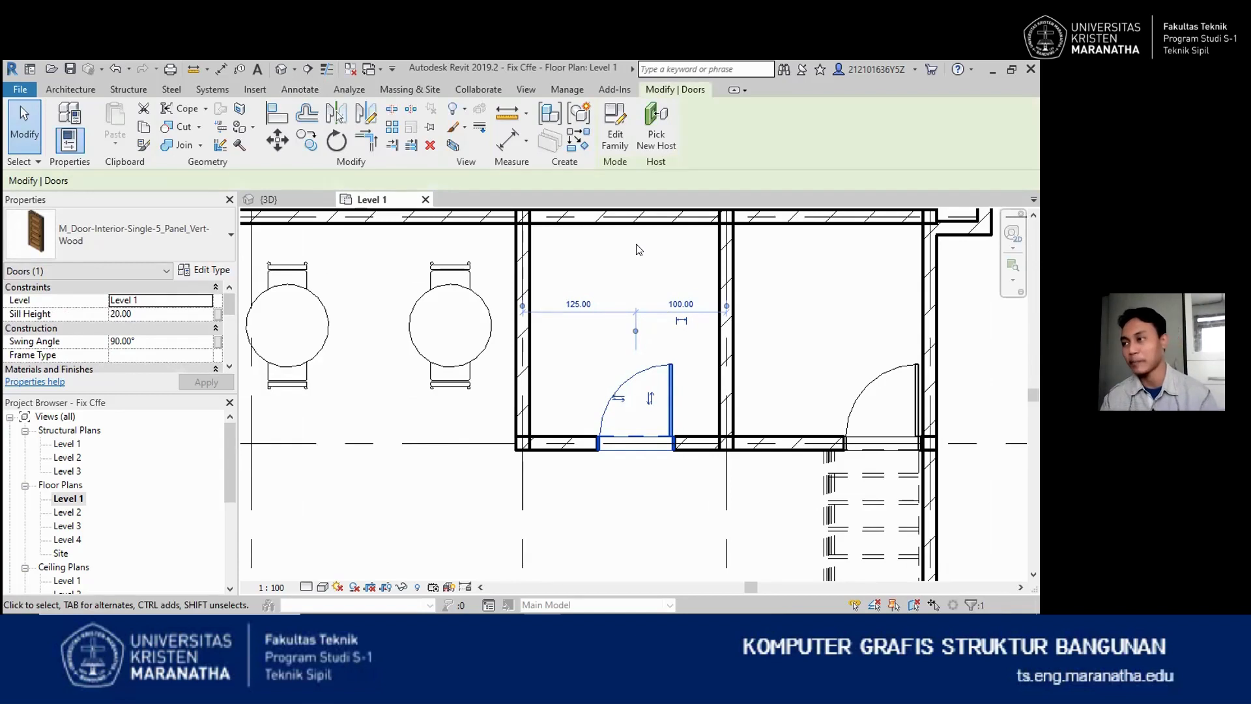
{"action": "scroll", "coordinate": [686, 270], "scroll_direction": "up", "scroll_amount": 1}
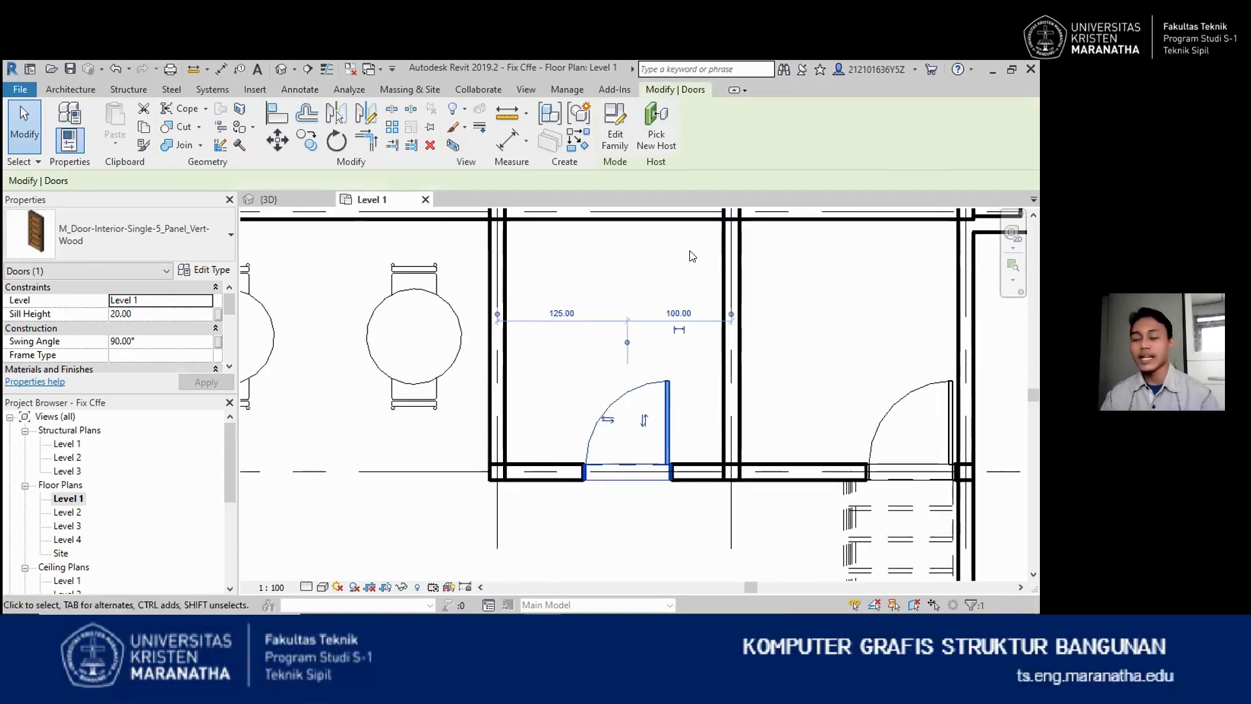
{"action": "left_click", "coordinate": [678, 333]}
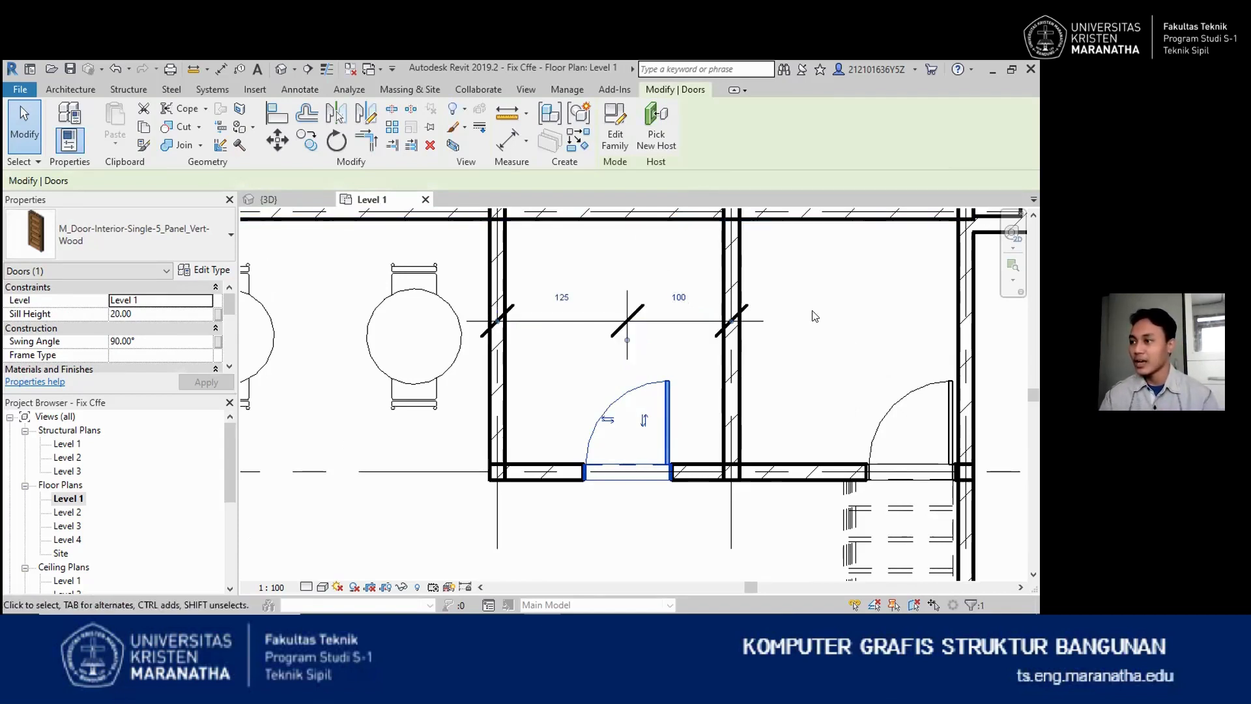
{"action": "key", "text": "Escape"}
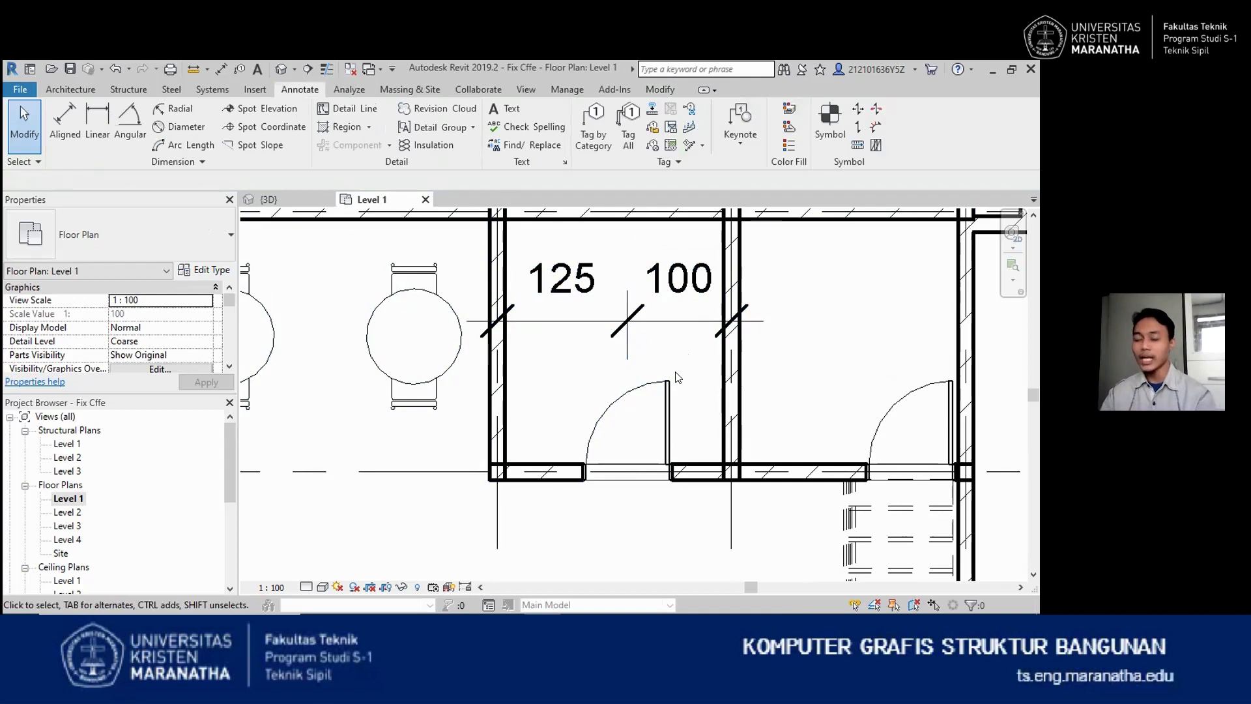
Move the door between grids 4 and 5 by setting its dimension to grid 5 to 115
{"action": "left_click", "coordinate": [667, 427]}
{"action": "left_click", "coordinate": [678, 297]}
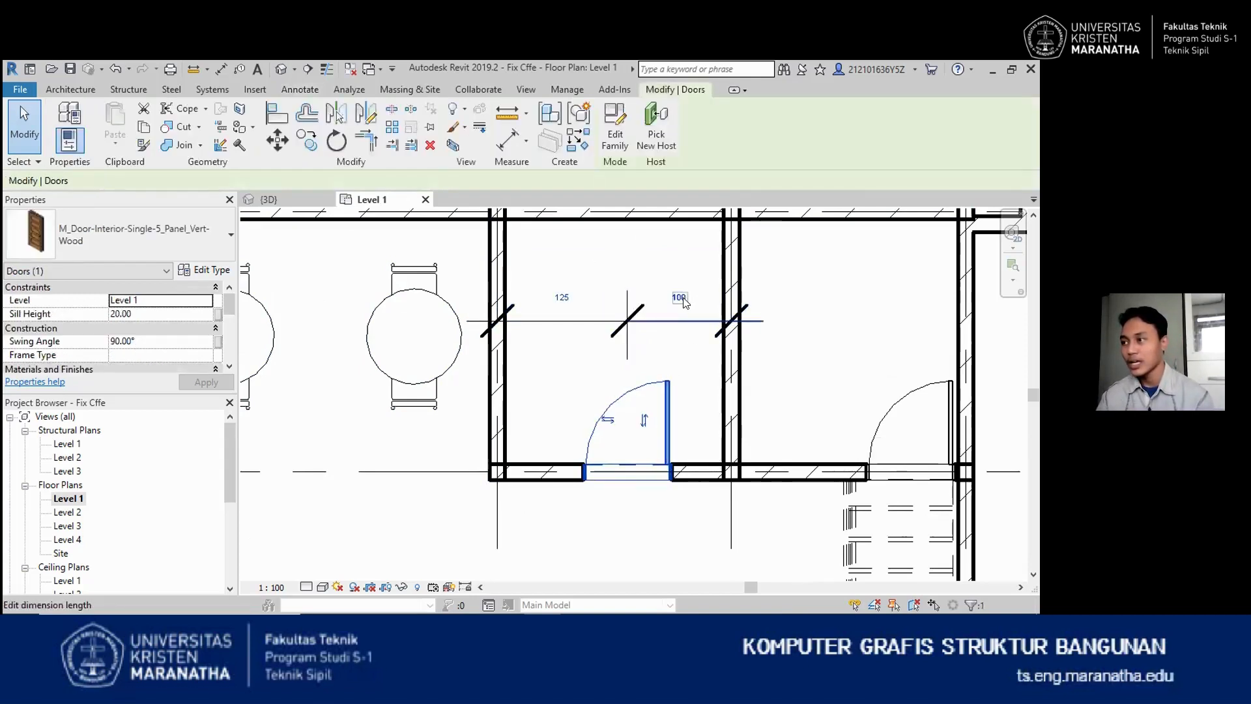
{"action": "type", "text": "1"}
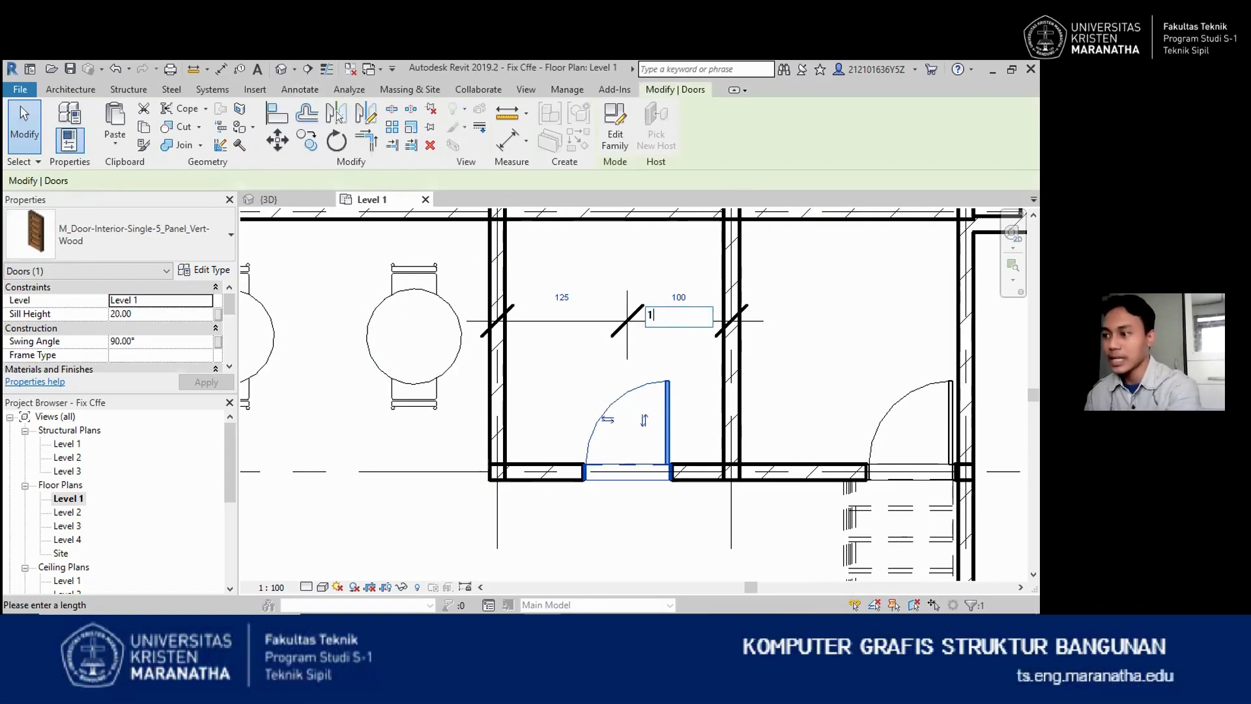
{"action": "type", "text": "15"}
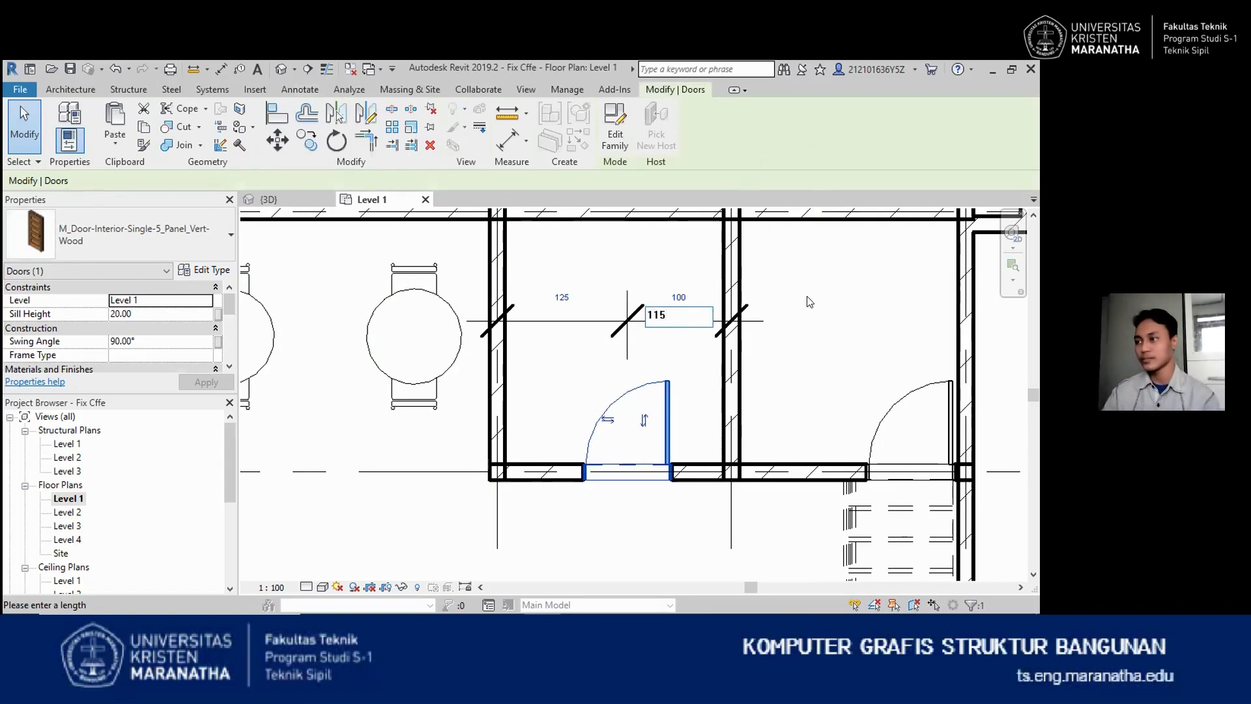
{"action": "key", "text": "Return"}
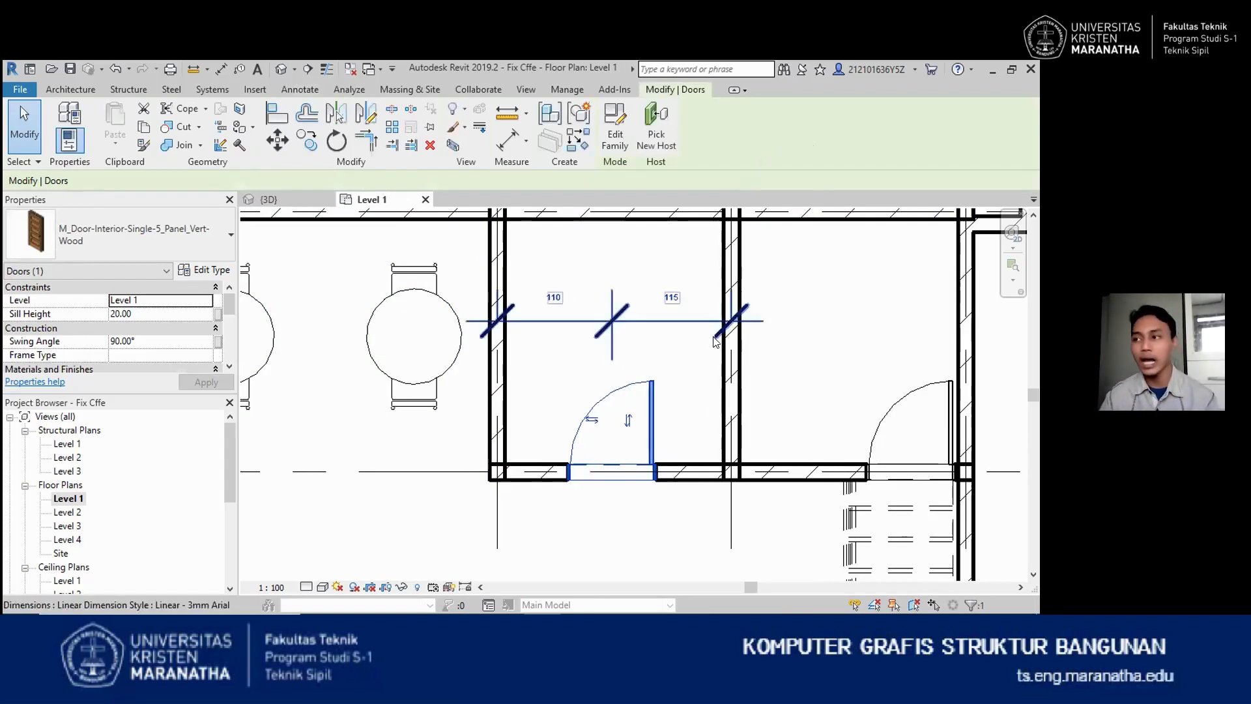
{"action": "left_click", "coordinate": [786, 378]}
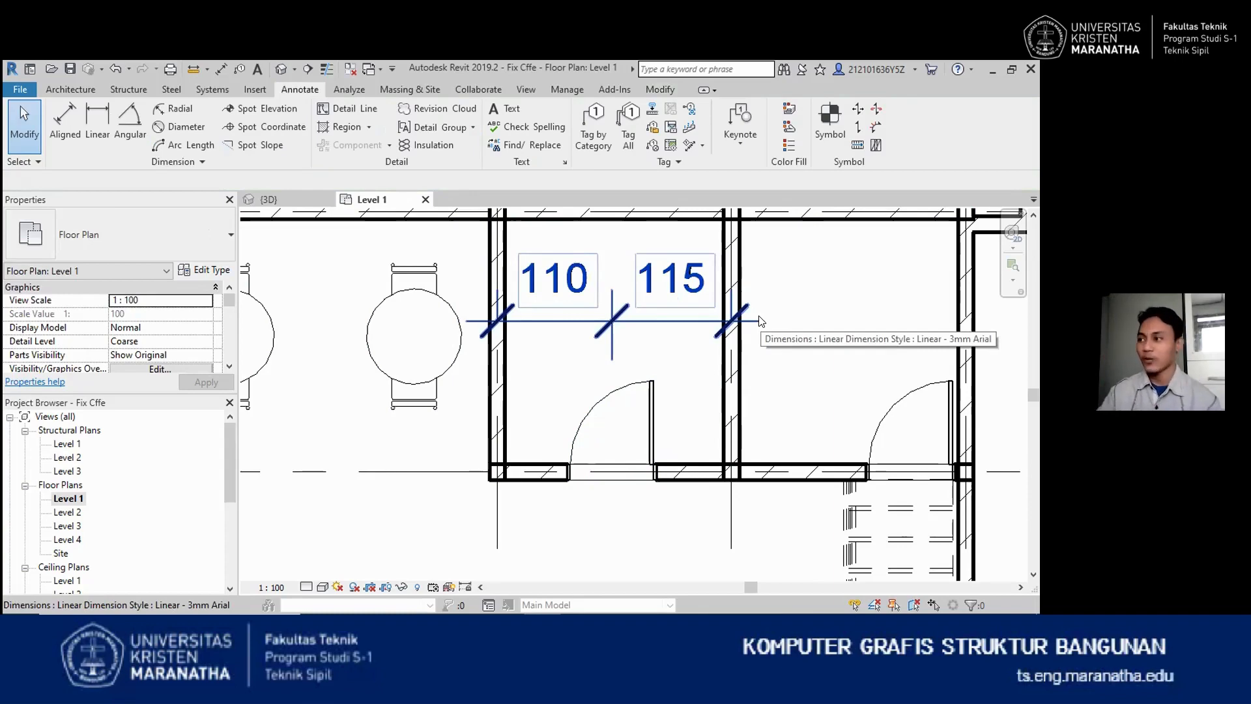
{"action": "scroll", "coordinate": [724, 326], "scroll_direction": "down", "scroll_amount": 4}
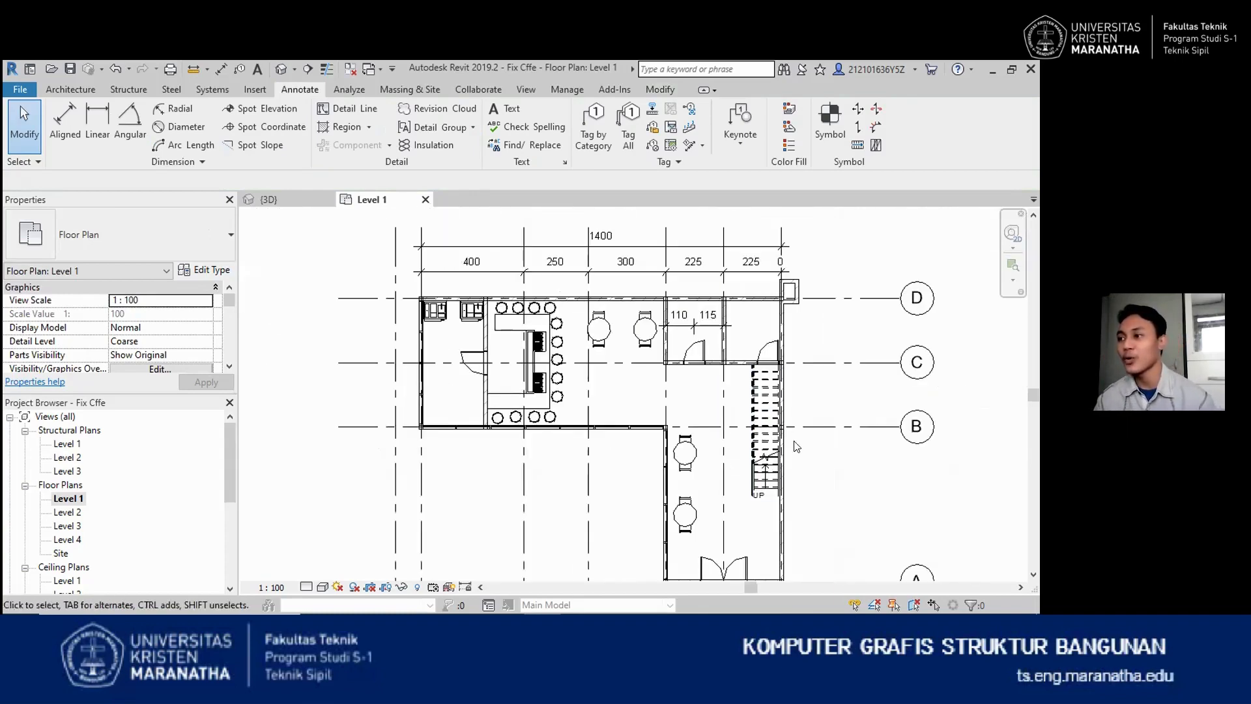
{"action": "scroll", "coordinate": [623, 281], "scroll_direction": "down", "scroll_amount": 2}
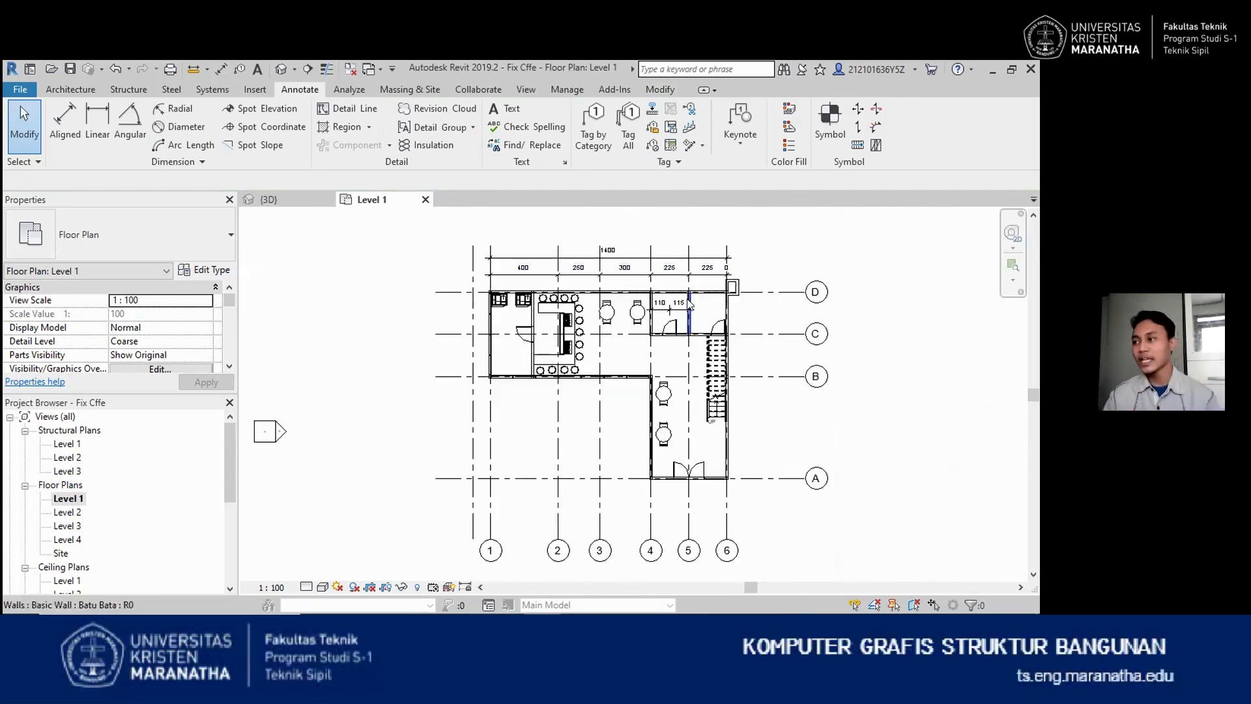
{"action": "scroll", "coordinate": [673, 359], "scroll_direction": "up", "scroll_amount": 2}
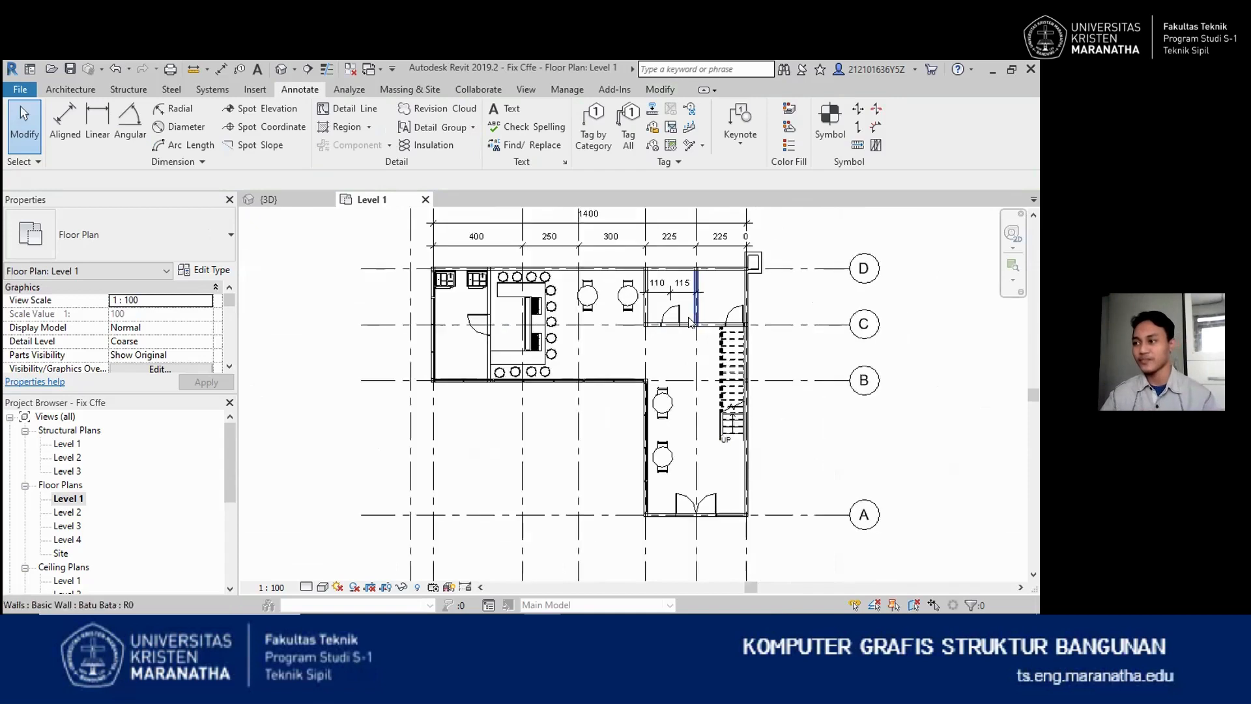
{"action": "scroll", "coordinate": [691, 326], "scroll_direction": "down", "scroll_amount": 2}
{"action": "scroll", "coordinate": [692, 319], "scroll_direction": "down", "scroll_amount": 1}
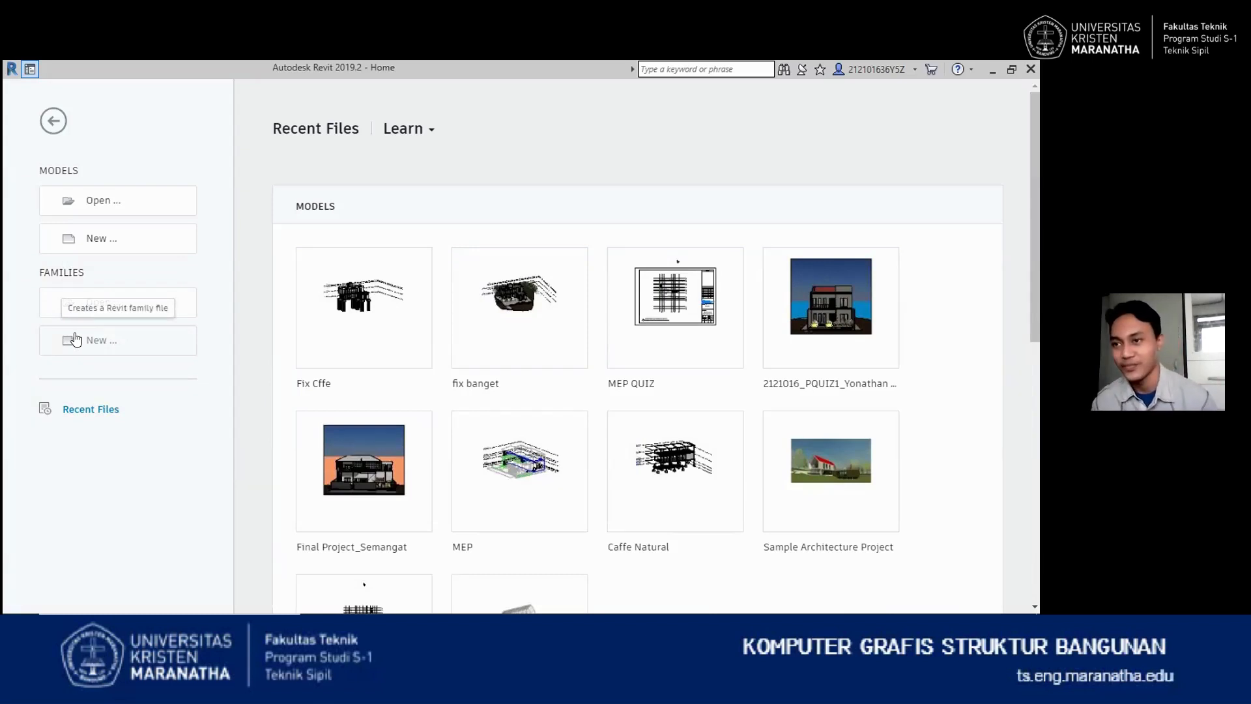
Create a new family from the A3 metric template in the English Titleblocks folder of the Family Templates
{"action": "left_click", "coordinate": [77, 341]}
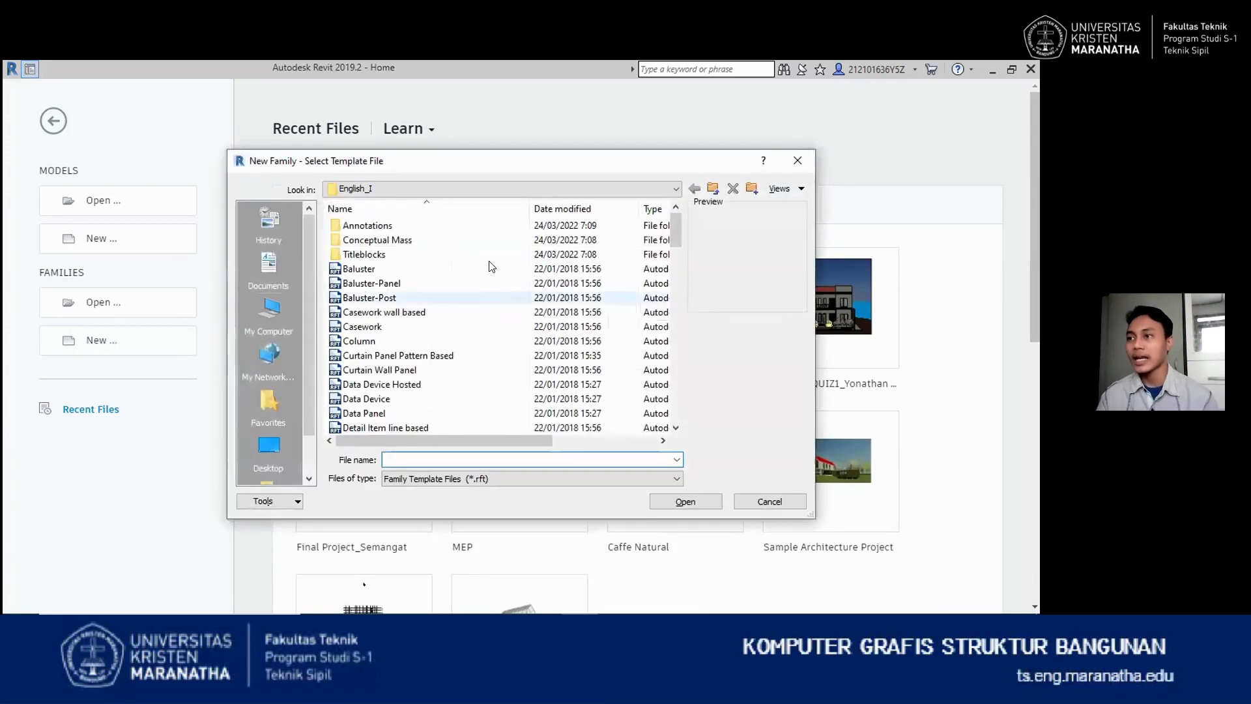
{"action": "left_click", "coordinate": [435, 190]}
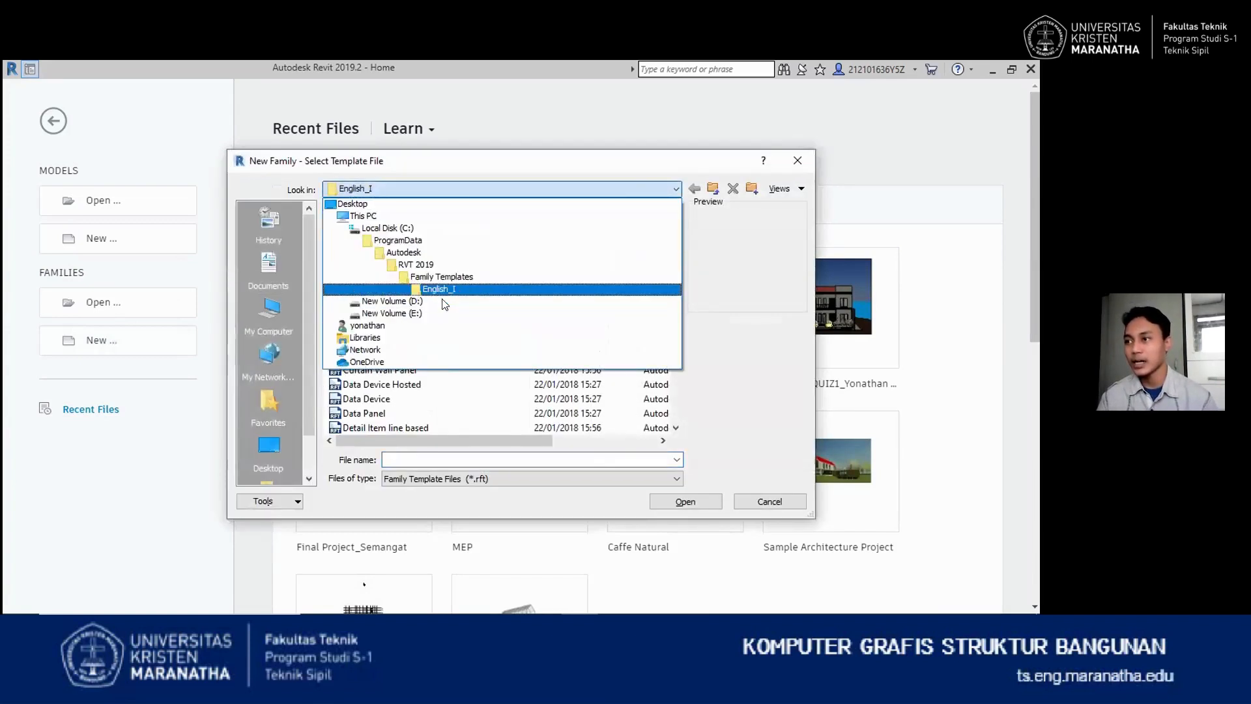
{"action": "left_click", "coordinate": [431, 274]}
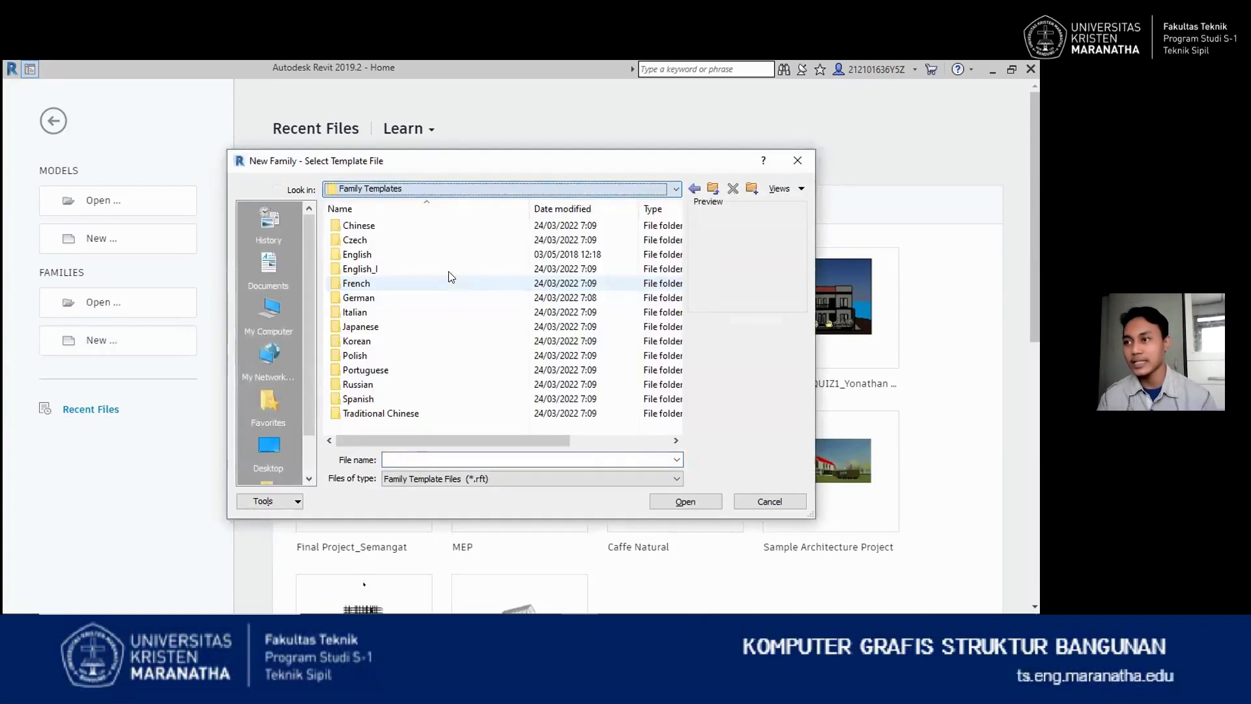
{"action": "double_click", "coordinate": [410, 255]}
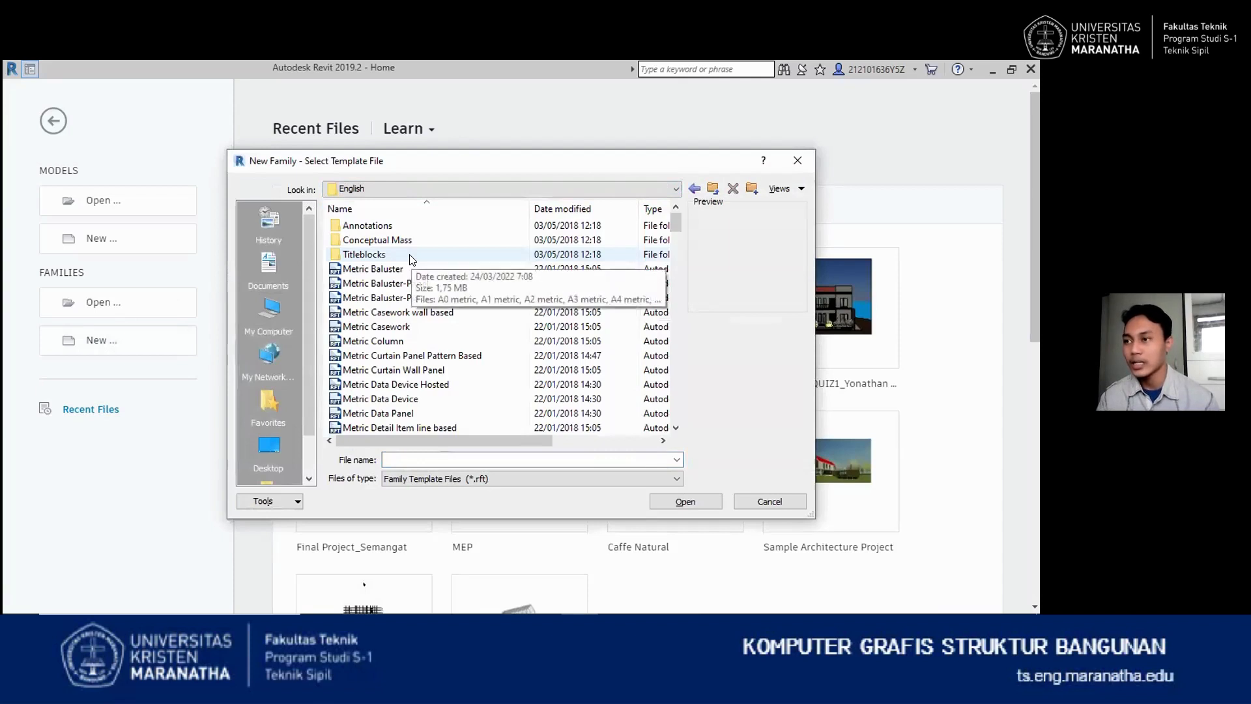
{"action": "double_click", "coordinate": [410, 255]}
{"action": "left_click", "coordinate": [401, 271]}
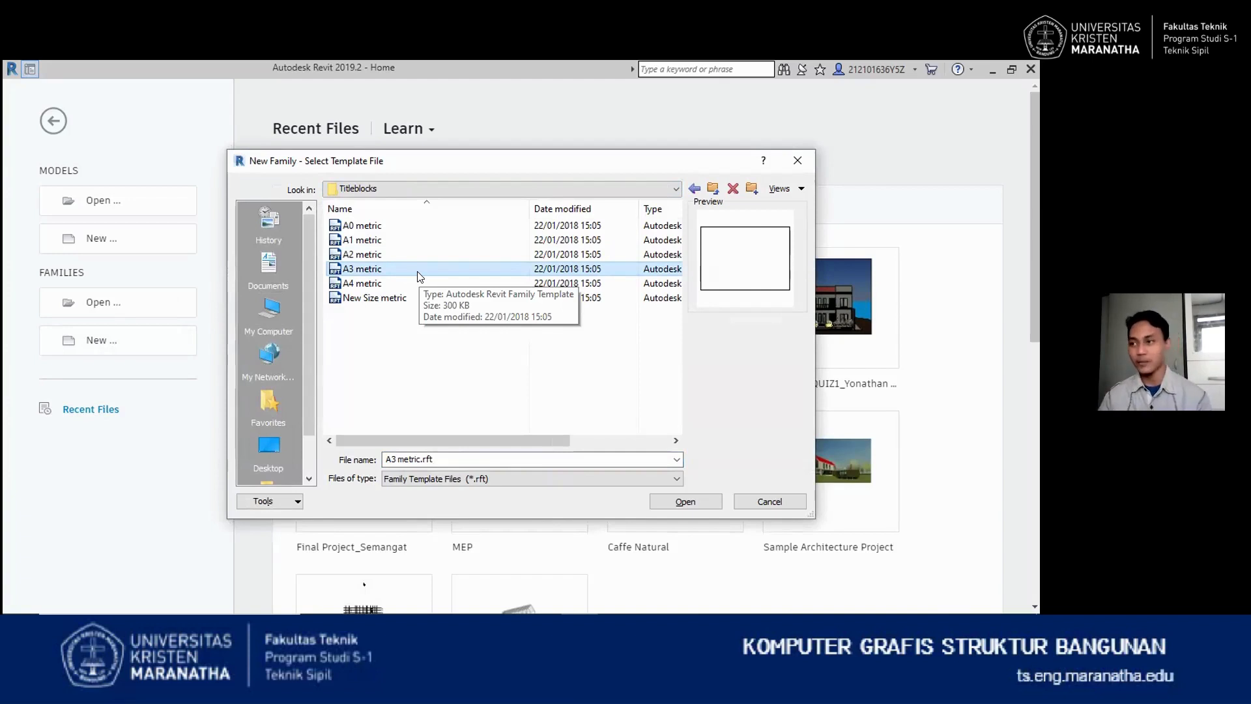
{"action": "left_click", "coordinate": [669, 503]}
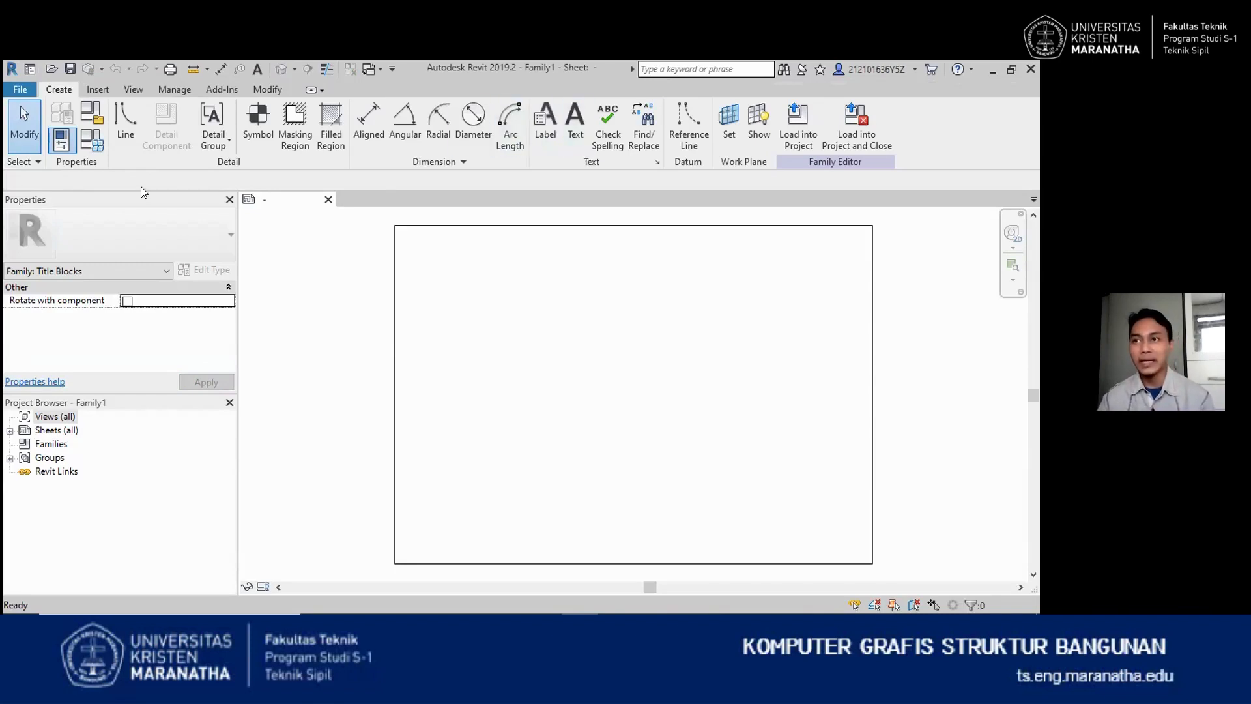
Import 05-KOPA3.dwg from the Revit Final Project (Rumah Tinggal) folder on drive D, positioned Auto - Center to Center, using its Model space
{"action": "left_click", "coordinate": [98, 89]}
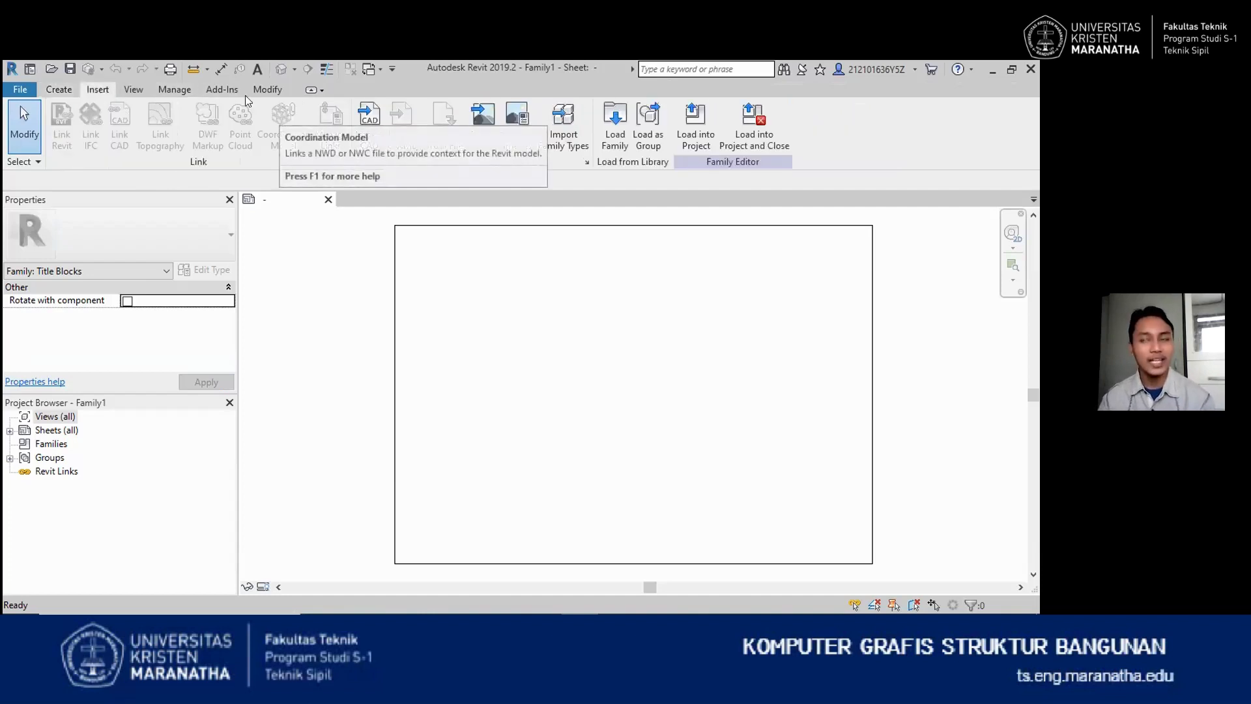
{"action": "left_click", "coordinate": [369, 124]}
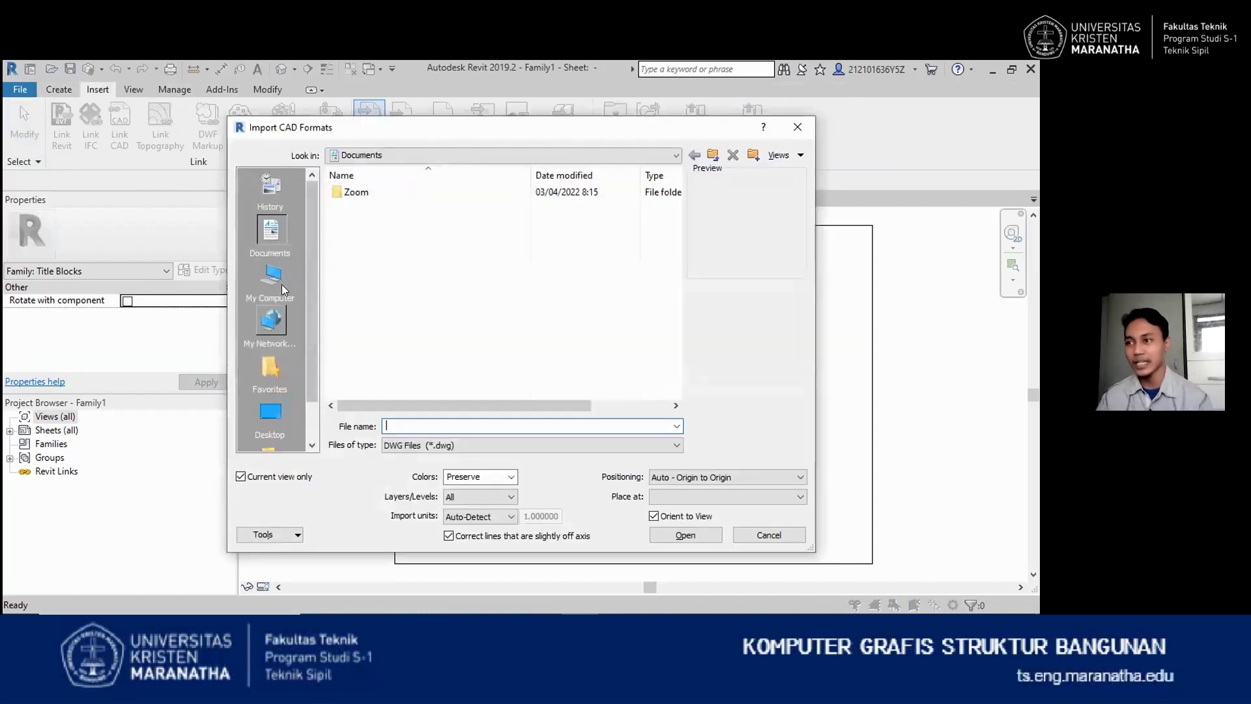
{"action": "left_click", "coordinate": [281, 283]}
{"action": "double_click", "coordinate": [401, 351]}
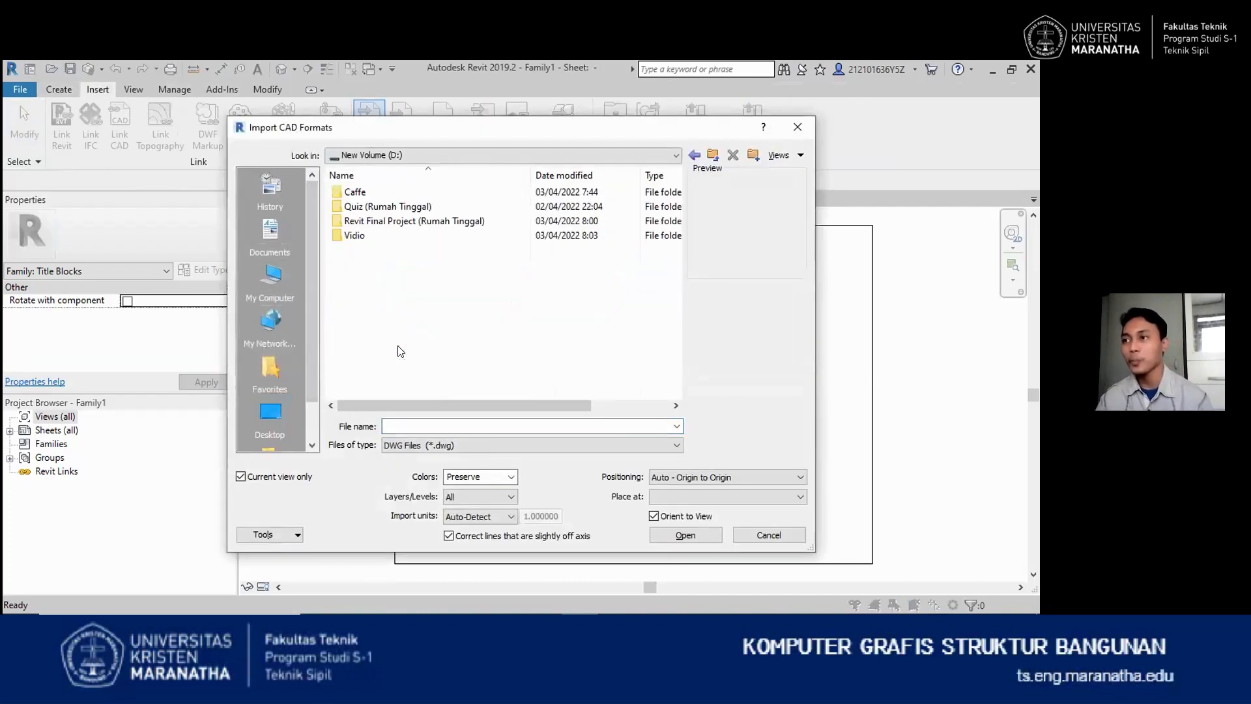
{"action": "double_click", "coordinate": [420, 224]}
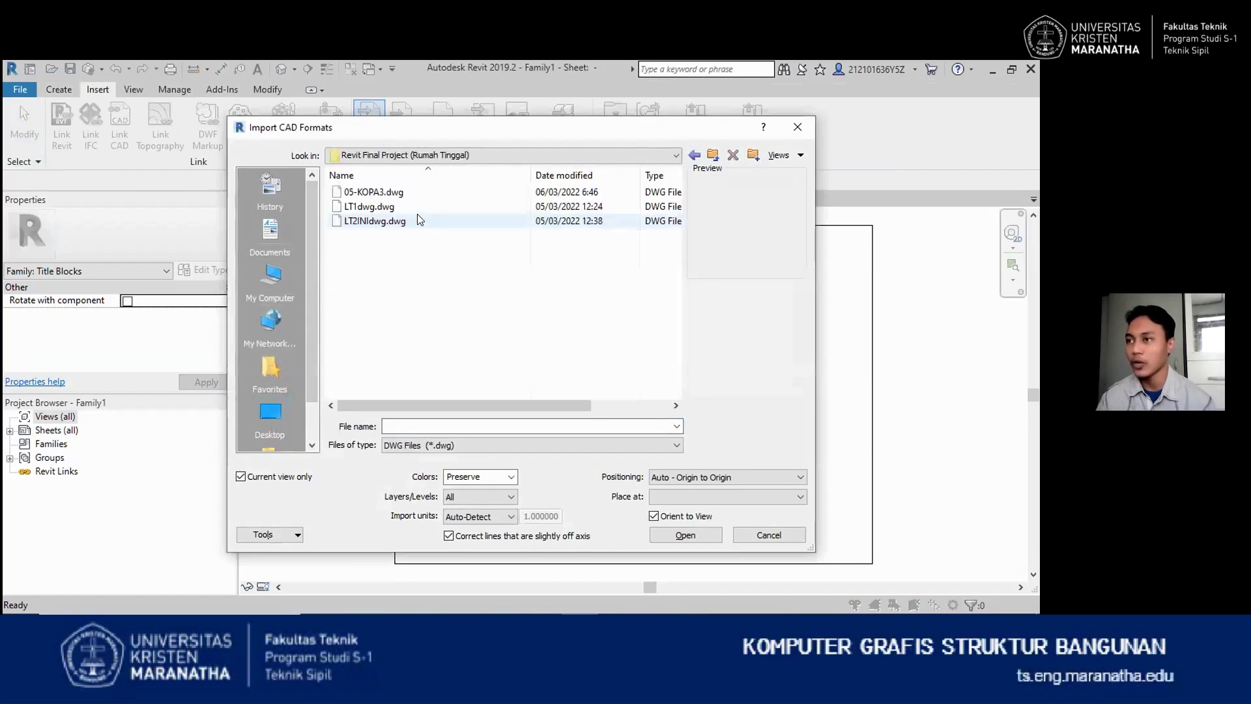
{"action": "left_click", "coordinate": [429, 189]}
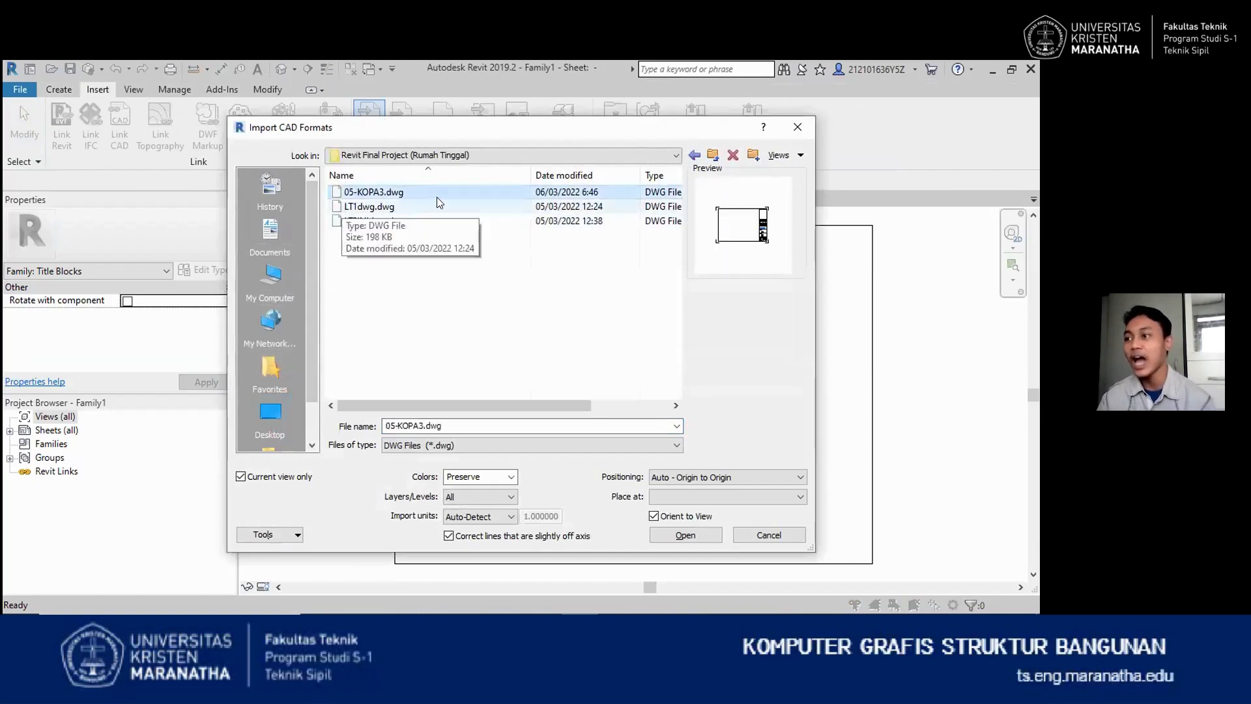
{"action": "left_click", "coordinate": [732, 477]}
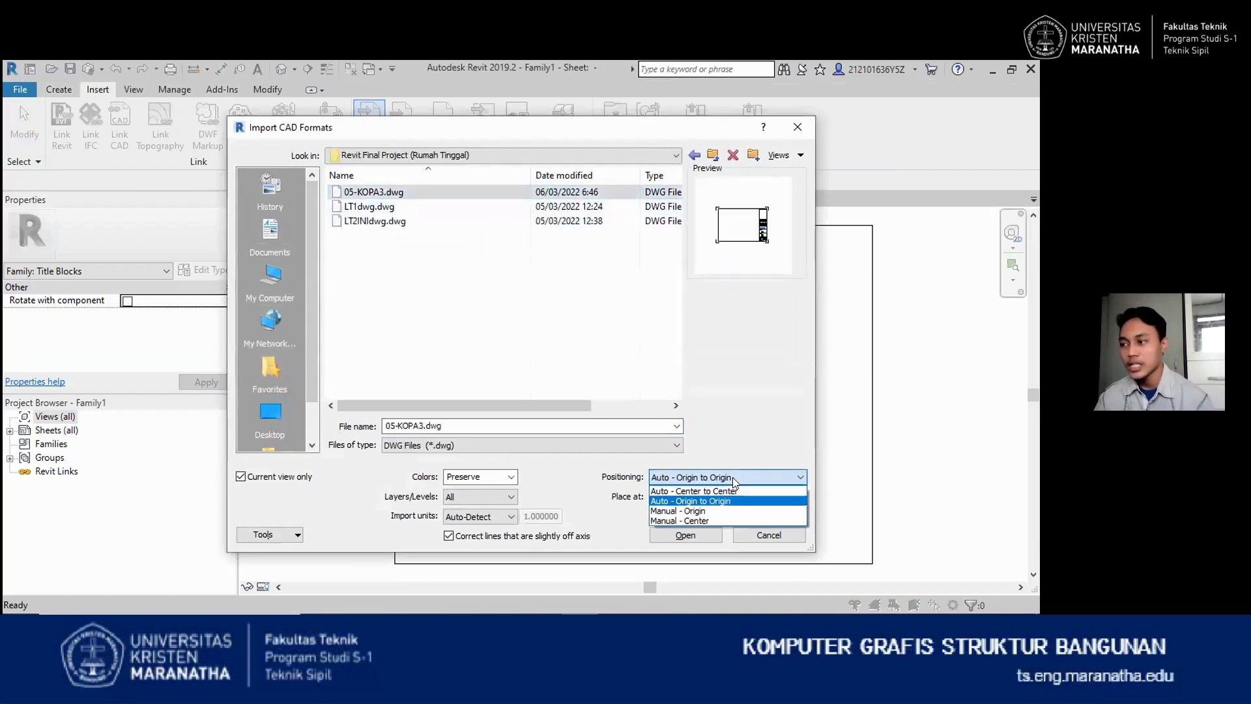
{"action": "left_click", "coordinate": [745, 492]}
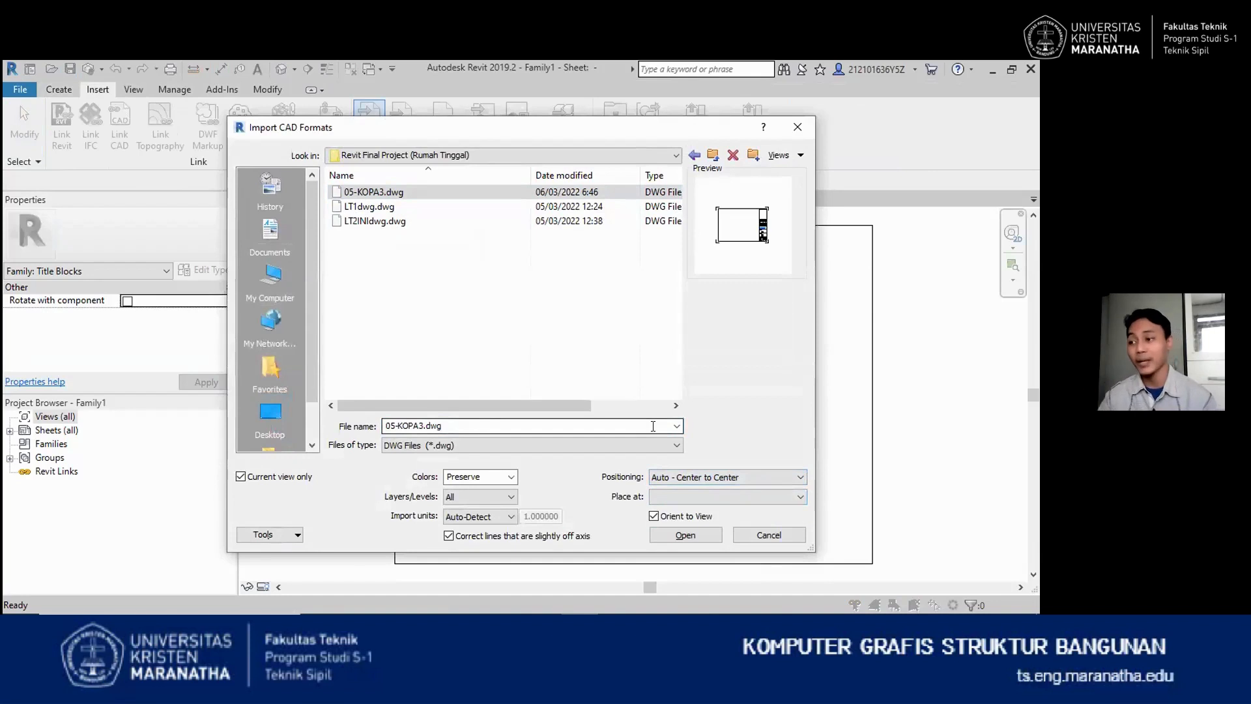
{"action": "left_click", "coordinate": [689, 535]}
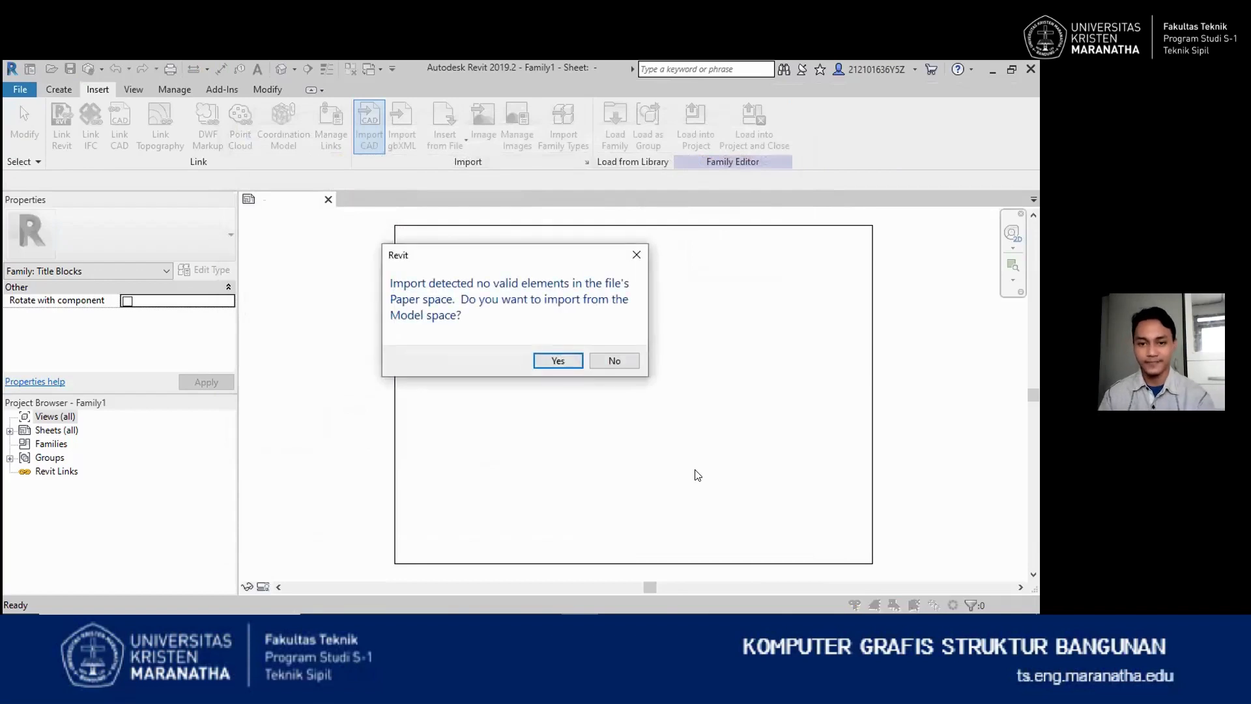
{"action": "left_click", "coordinate": [560, 361]}
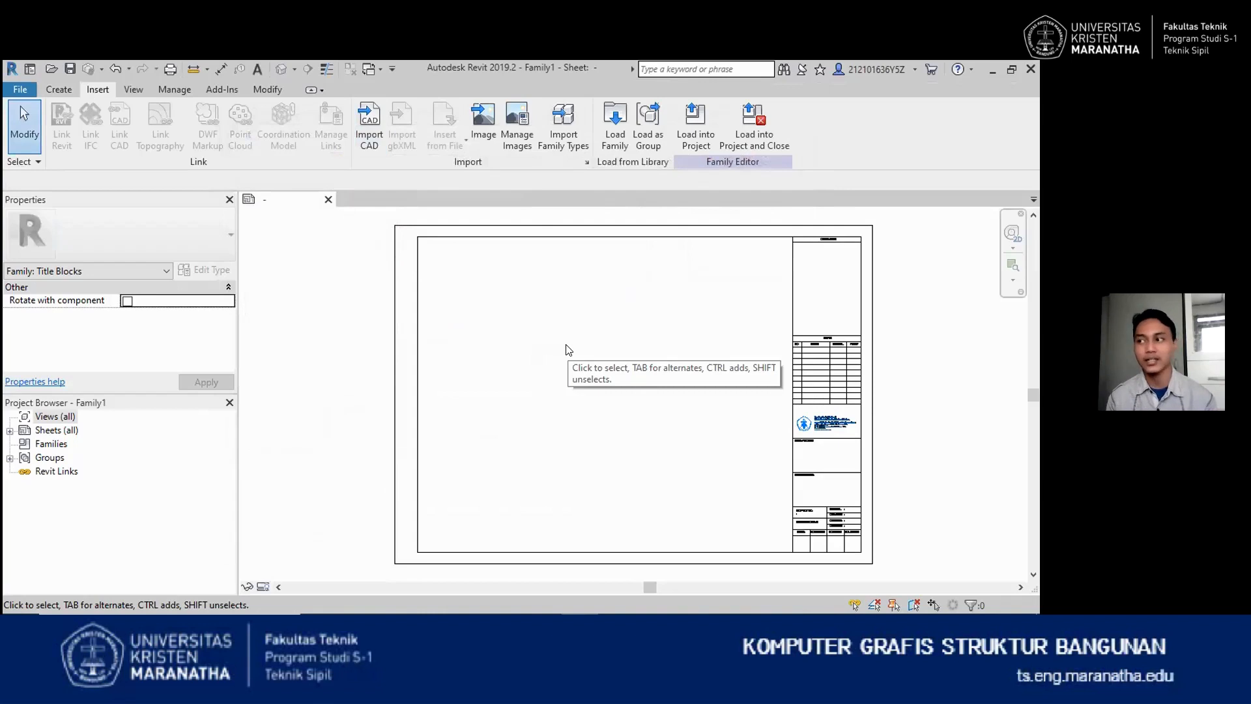
Examine the imported title block's logo, project name, drawing name and lower information cells against the A3 sheet border
{"action": "scroll", "coordinate": [469, 288], "scroll_direction": "down", "scroll_amount": 1}
{"action": "scroll", "coordinate": [611, 386], "scroll_direction": "down", "scroll_amount": 1}
{"action": "scroll", "coordinate": [791, 511], "scroll_direction": "up", "scroll_amount": 3}
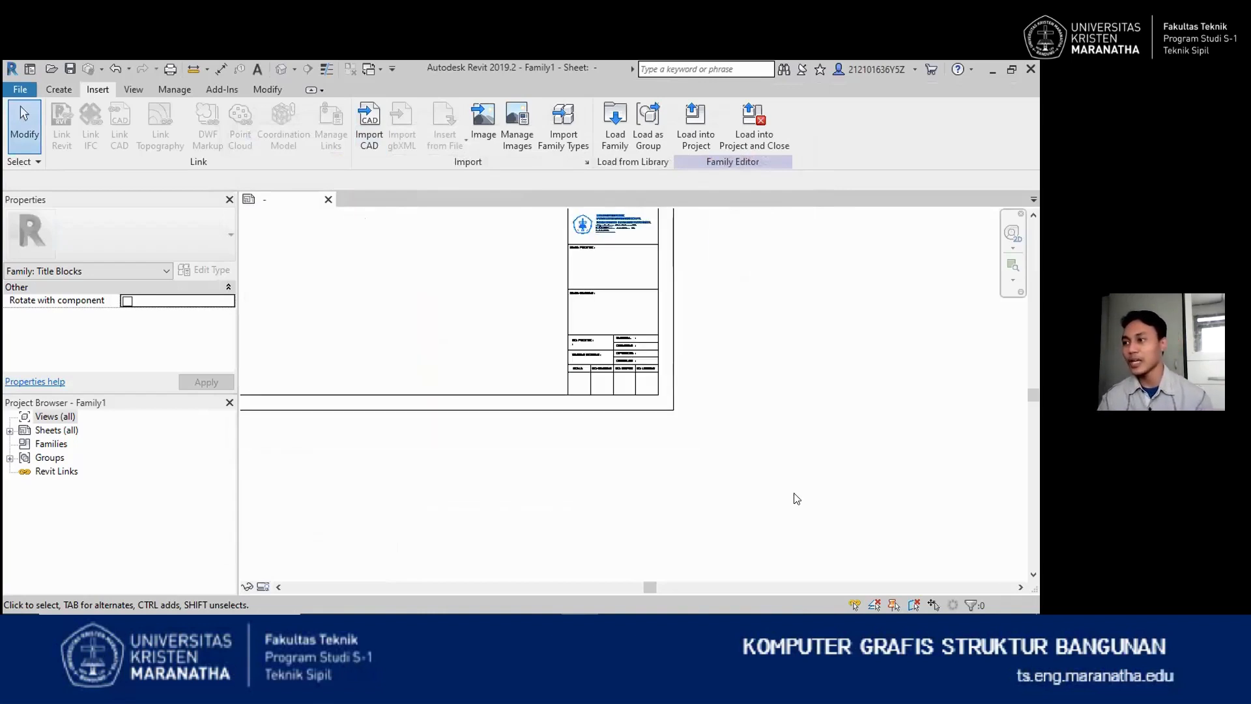
{"action": "scroll", "coordinate": [591, 310], "scroll_direction": "up", "scroll_amount": 1}
{"action": "scroll", "coordinate": [597, 316], "scroll_direction": "up", "scroll_amount": 4}
{"action": "scroll", "coordinate": [782, 431], "scroll_direction": "down", "scroll_amount": 7}
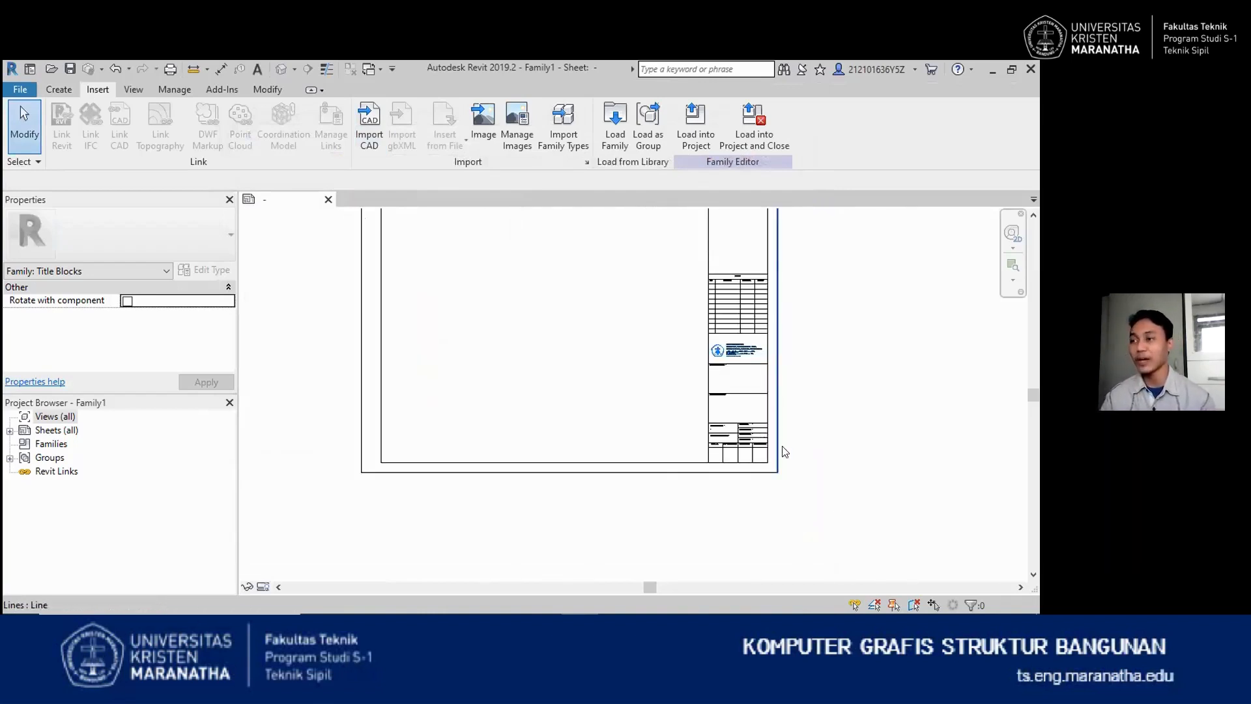
{"action": "scroll", "coordinate": [775, 389], "scroll_direction": "up", "scroll_amount": 6}
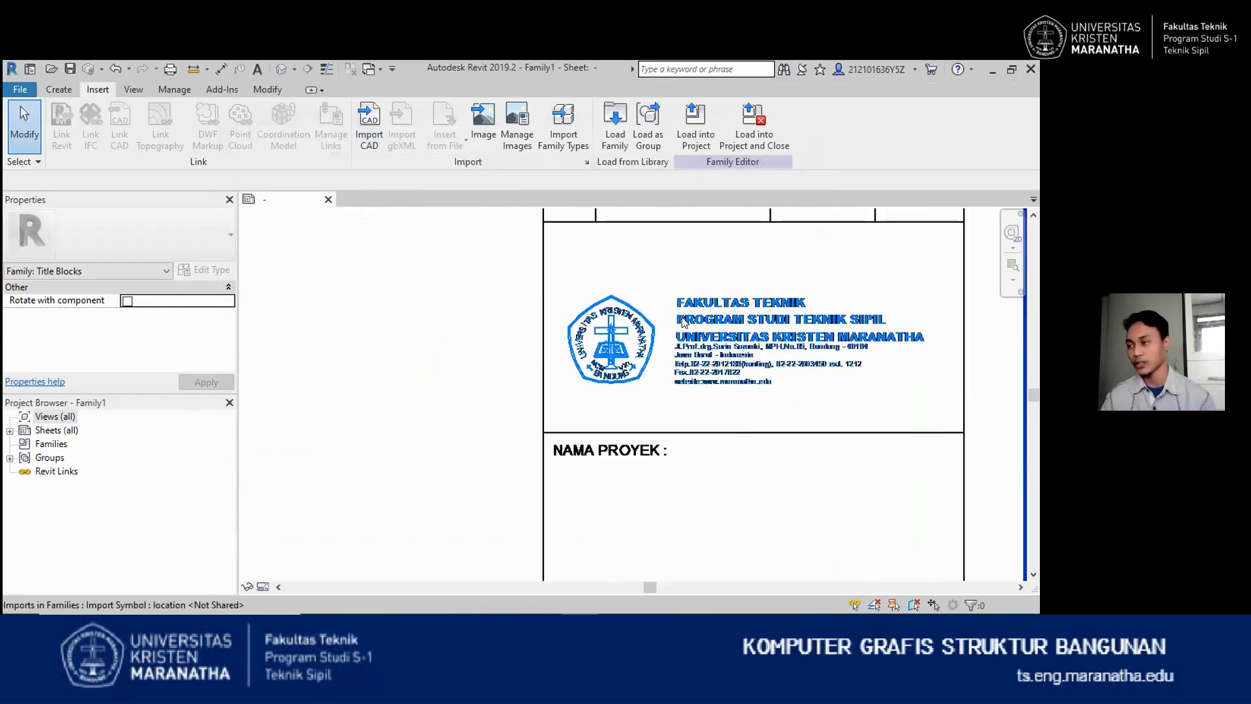
{"action": "scroll", "coordinate": [656, 373], "scroll_direction": "down", "scroll_amount": 6}
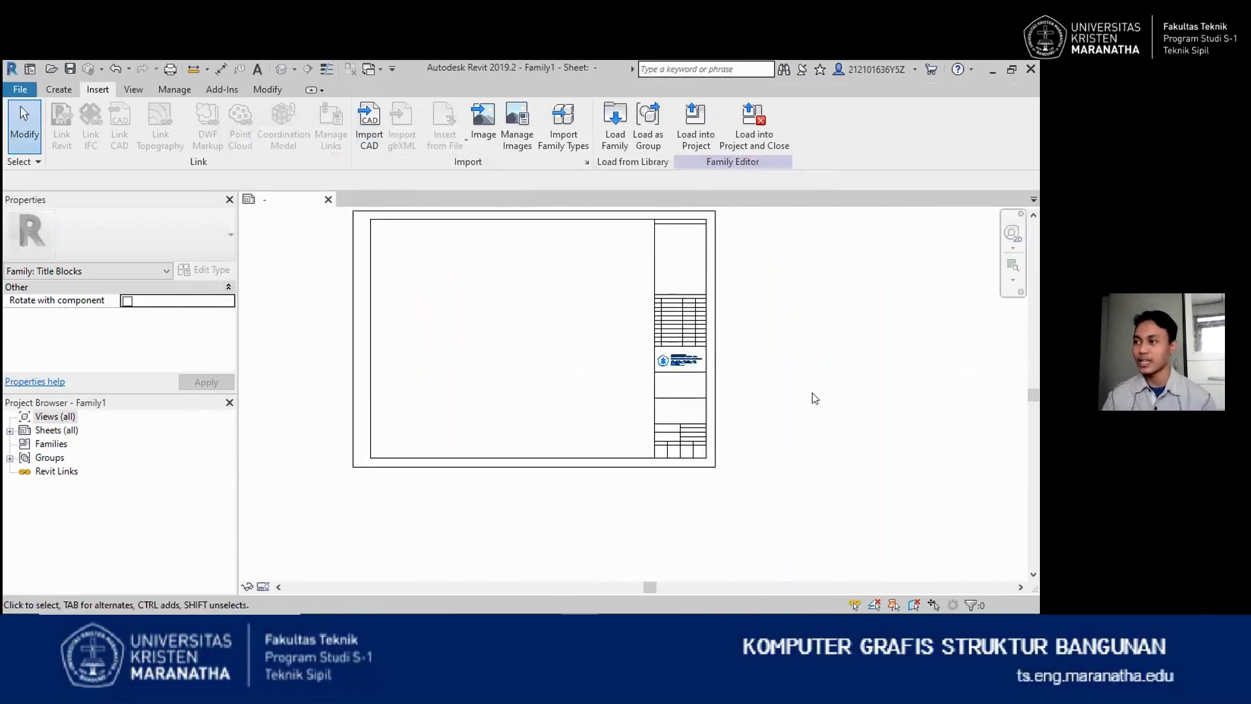
{"action": "scroll", "coordinate": [748, 422], "scroll_direction": "up", "scroll_amount": 4}
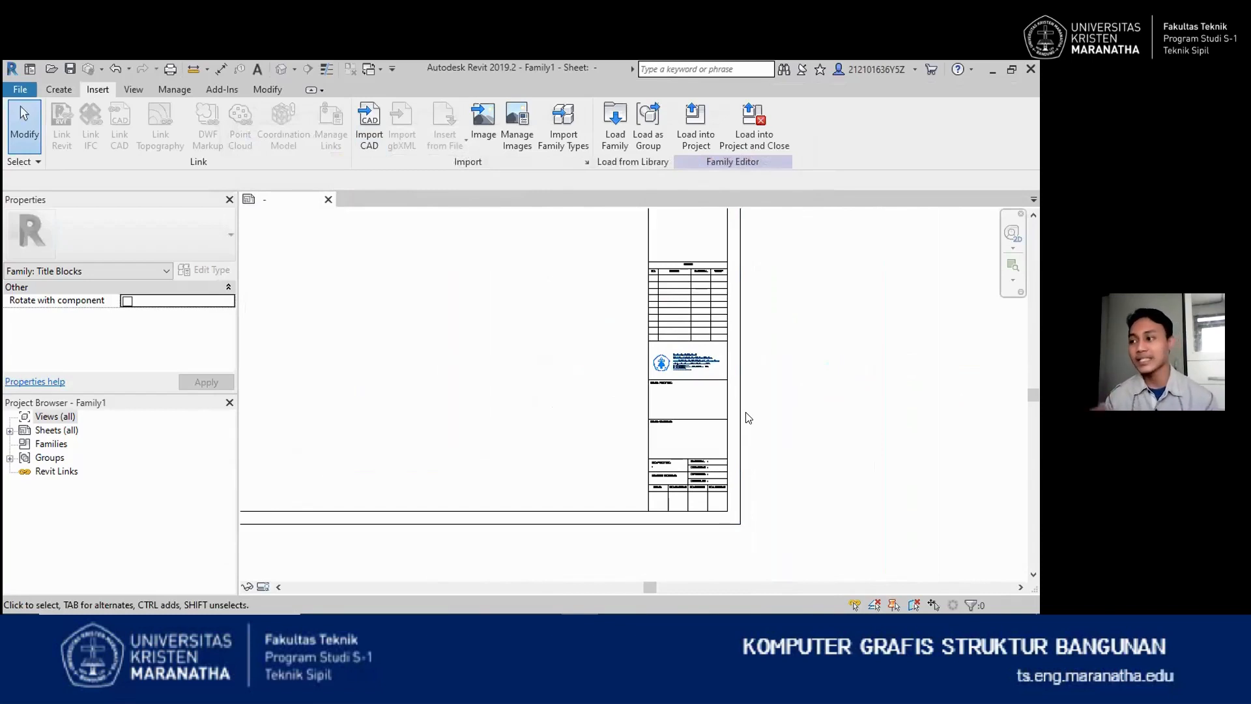
{"action": "scroll", "coordinate": [748, 418], "scroll_direction": "up", "scroll_amount": 5}
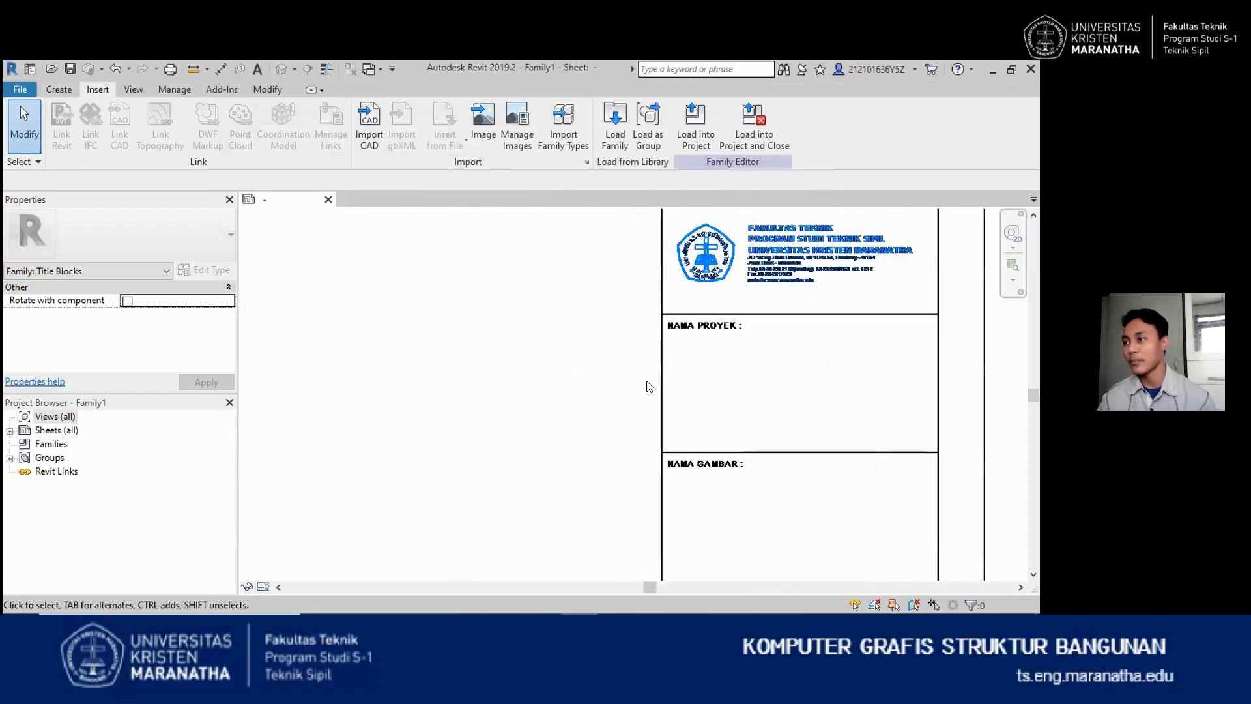
{"action": "scroll", "coordinate": [679, 456], "scroll_direction": "up", "scroll_amount": 3}
{"action": "scroll", "coordinate": [628, 453], "scroll_direction": "down", "scroll_amount": 3}
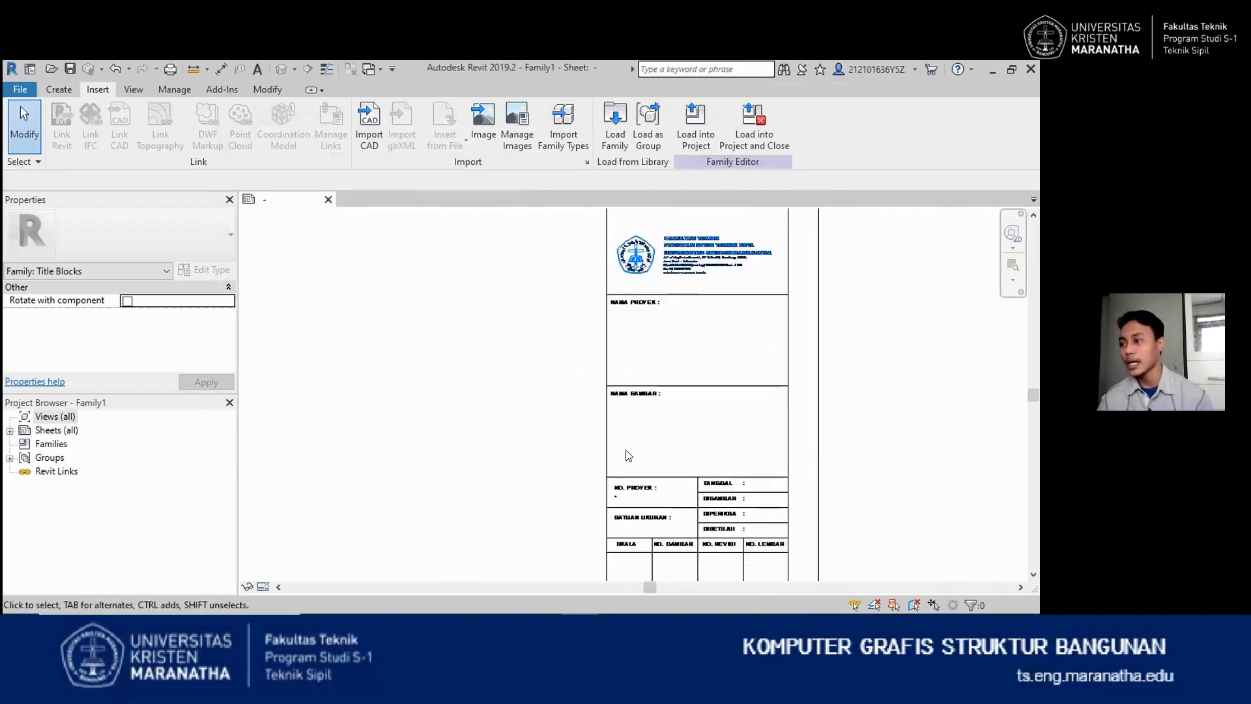
{"action": "scroll", "coordinate": [655, 500], "scroll_direction": "up", "scroll_amount": 3}
{"action": "scroll", "coordinate": [655, 500], "scroll_direction": "down", "scroll_amount": 6}
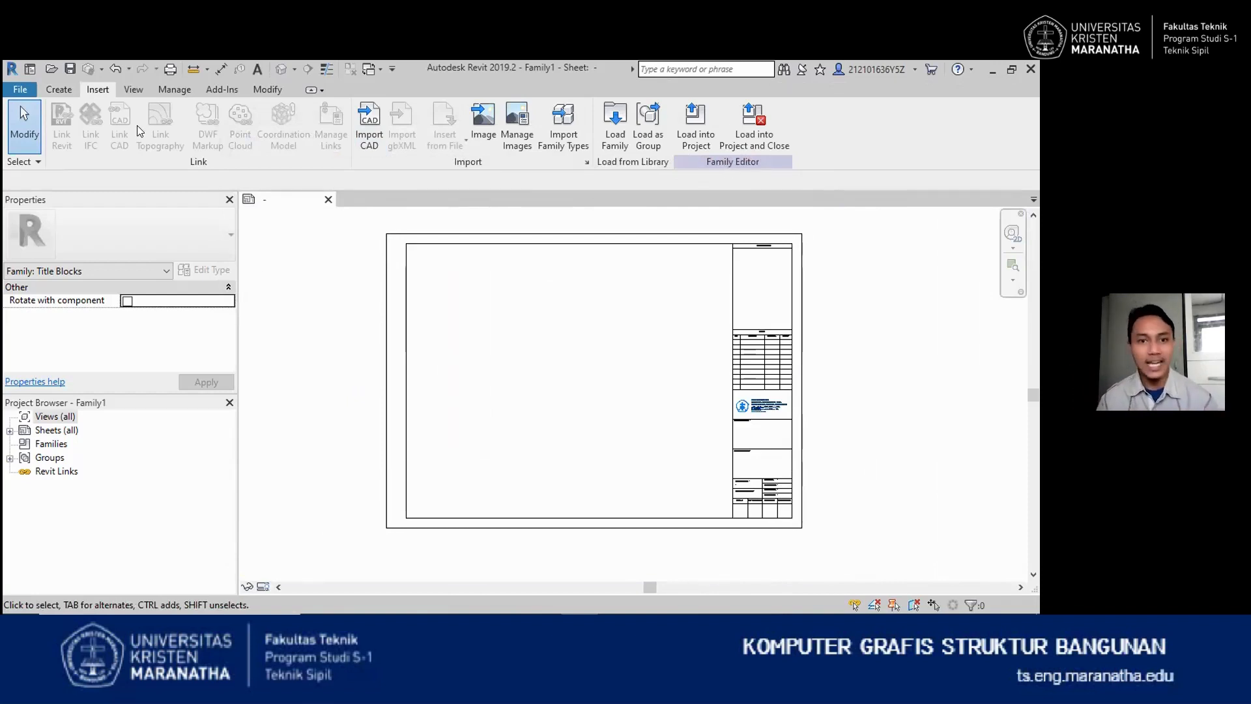
Place a label with the Scale parameter in the empty cell under SKALA in the title block
{"action": "left_click", "coordinate": [58, 89]}
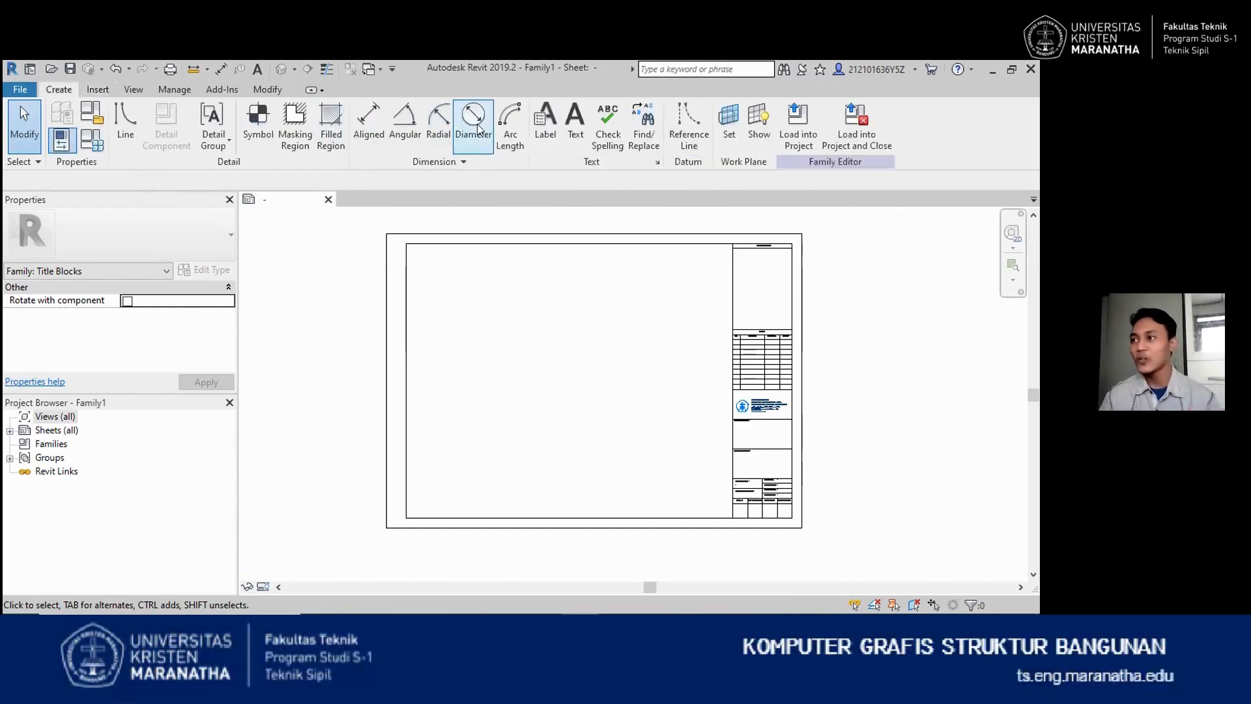
{"action": "left_click", "coordinate": [552, 112]}
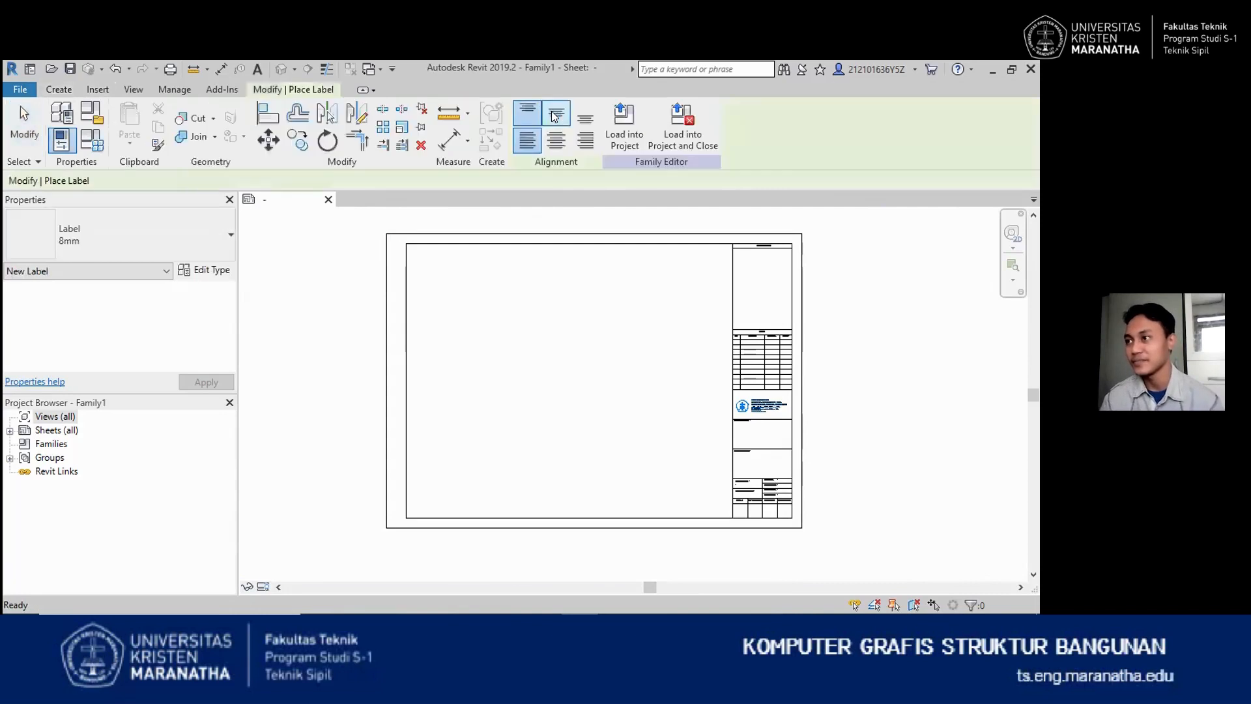
{"action": "scroll", "coordinate": [698, 490], "scroll_direction": "up", "scroll_amount": 8}
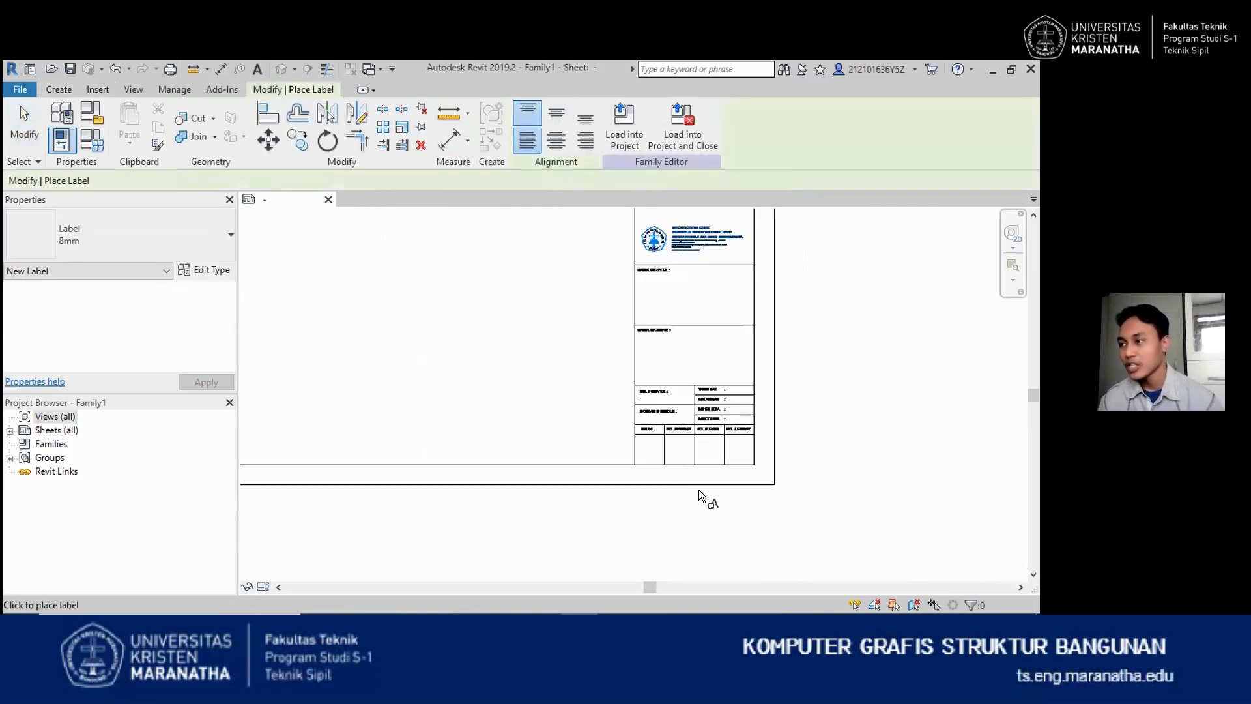
{"action": "scroll", "coordinate": [640, 424], "scroll_direction": "up", "scroll_amount": 1}
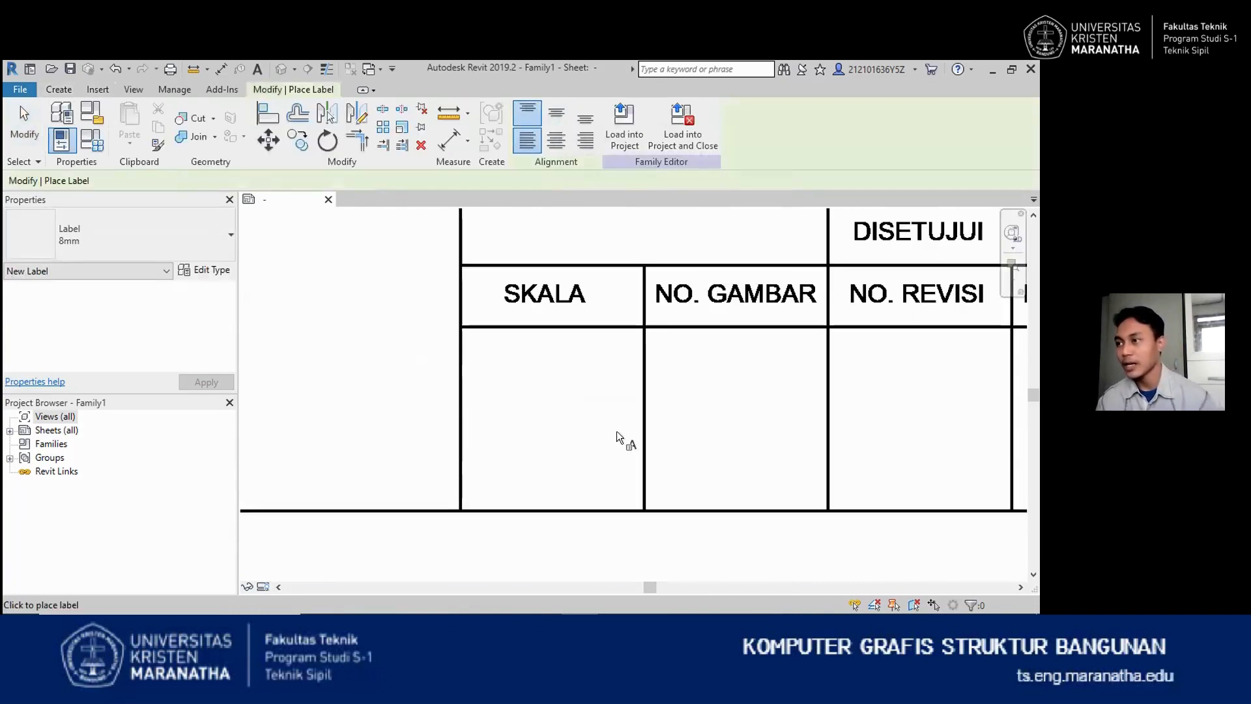
{"action": "left_click", "coordinate": [531, 398]}
{"action": "scroll", "coordinate": [304, 378], "scroll_direction": "down", "scroll_amount": 10}
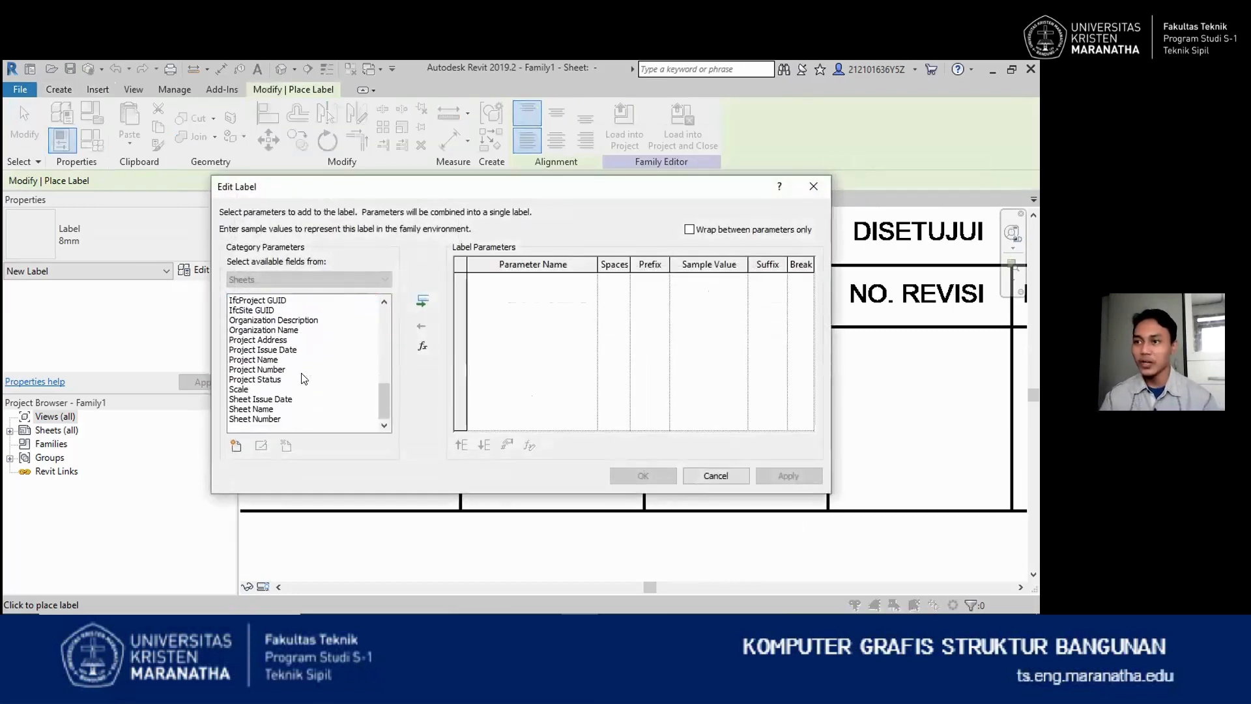
{"action": "left_click", "coordinate": [248, 390]}
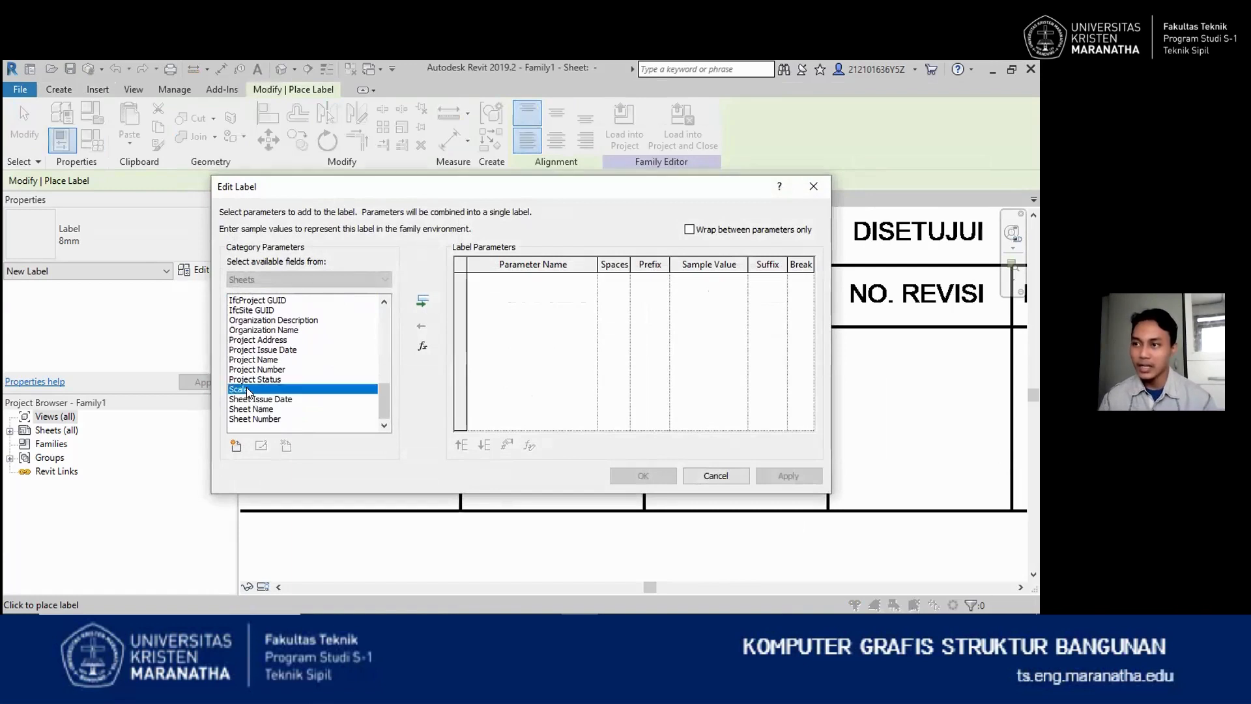
{"action": "left_click", "coordinate": [422, 302]}
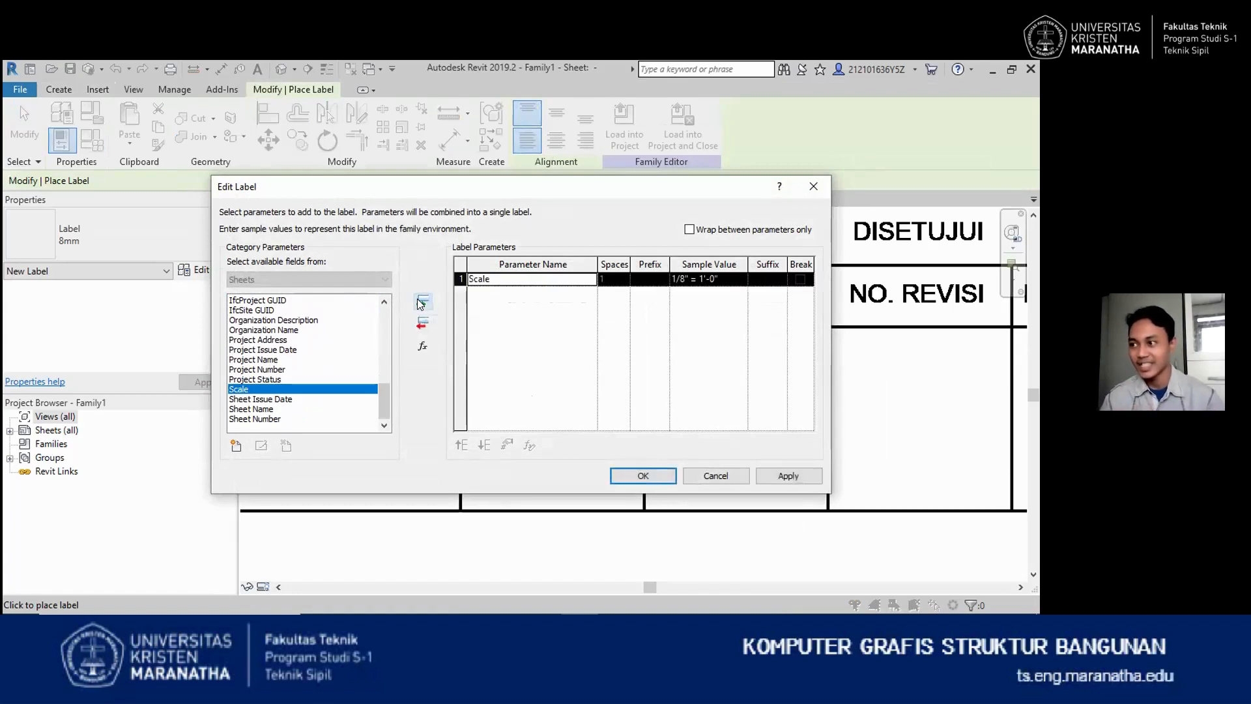
{"action": "left_click", "coordinate": [644, 476]}
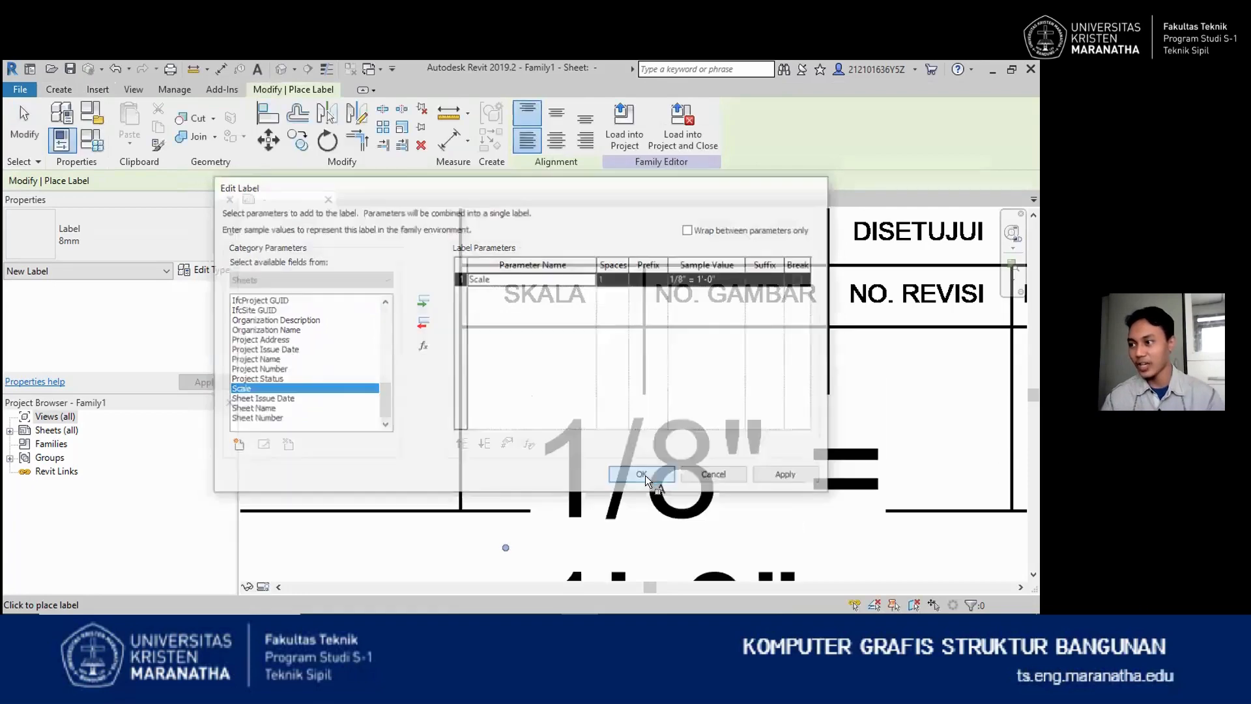
Duplicate the type of the scale label under the name 2mm
{"action": "scroll", "coordinate": [611, 434], "scroll_direction": "down", "scroll_amount": 2}
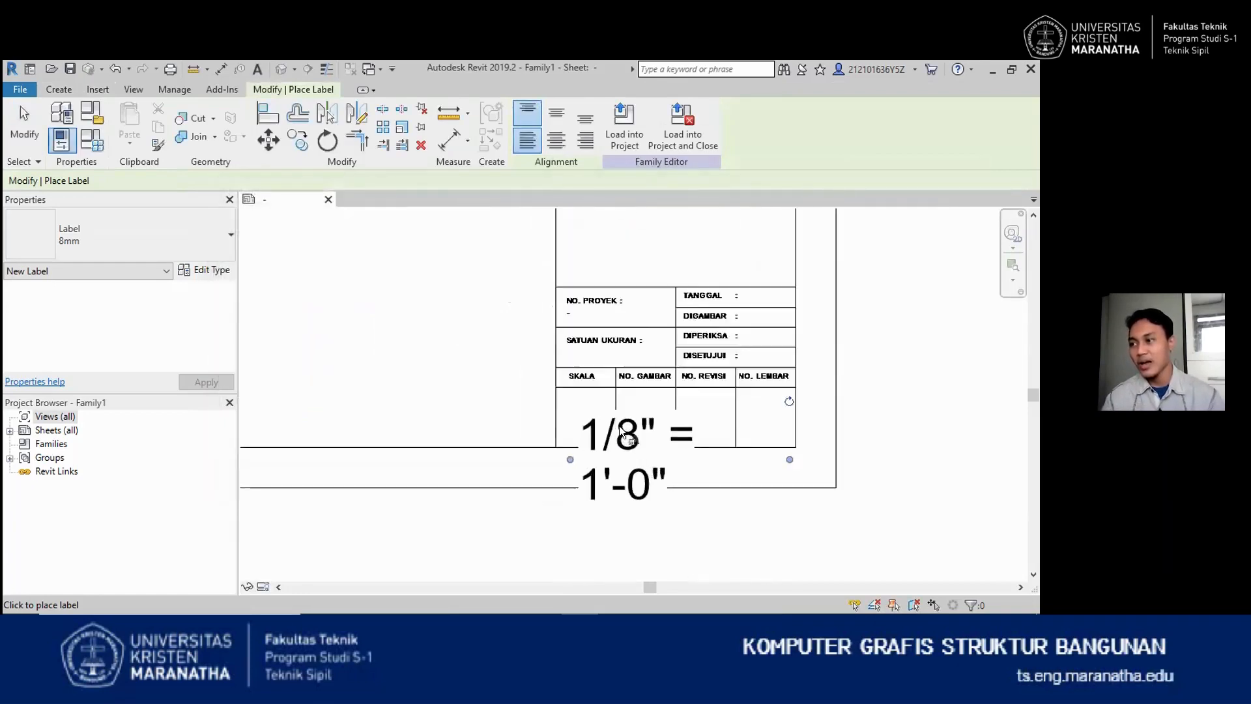
{"action": "scroll", "coordinate": [619, 425], "scroll_direction": "up", "scroll_amount": 2}
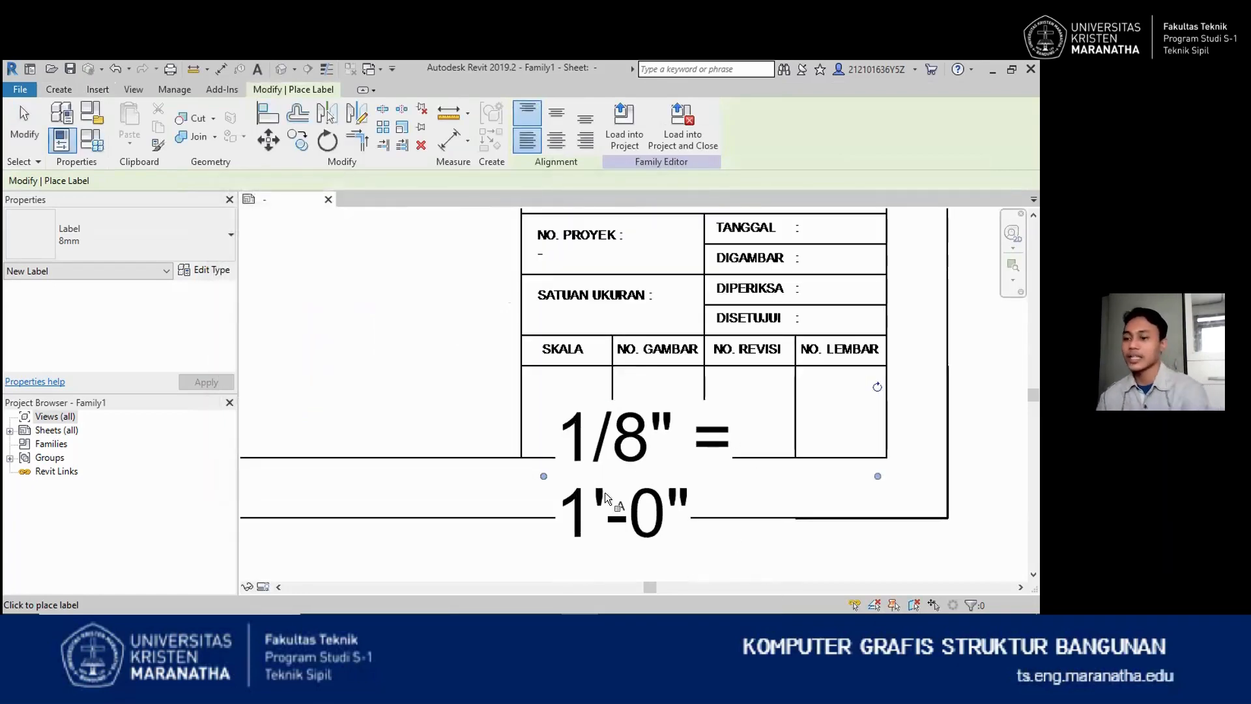
{"action": "key", "text": "Escape"}
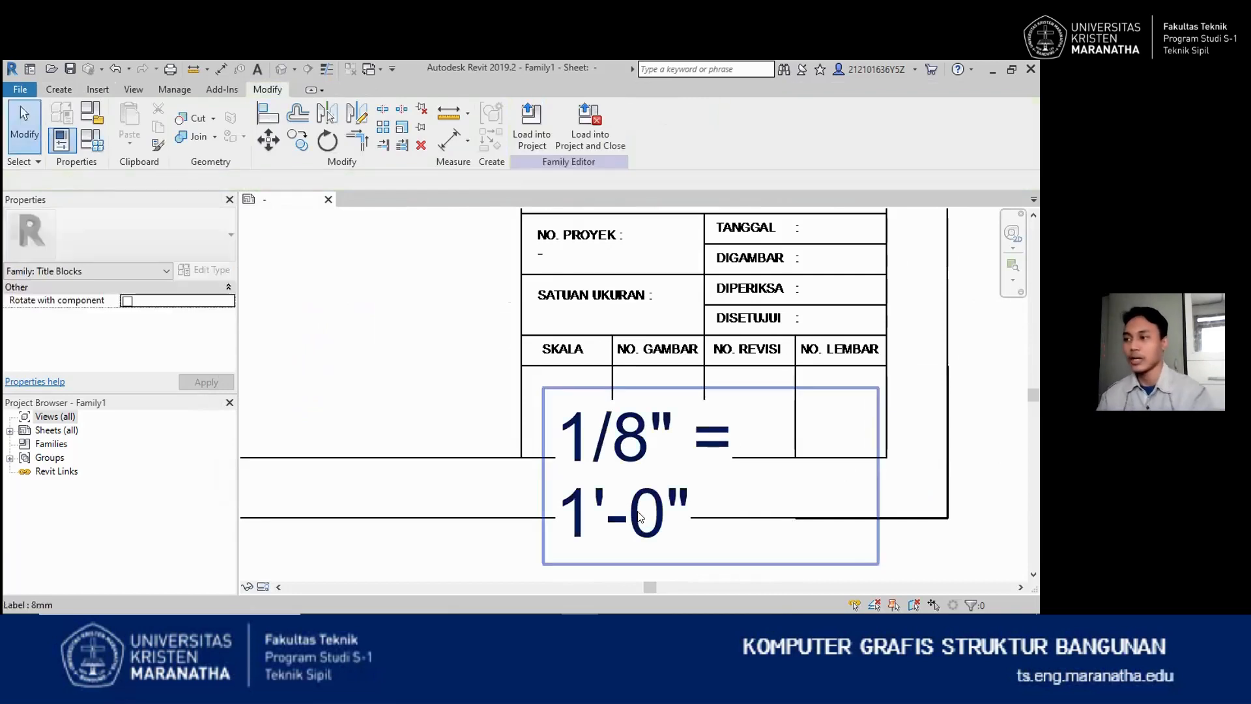
{"action": "left_click", "coordinate": [629, 450]}
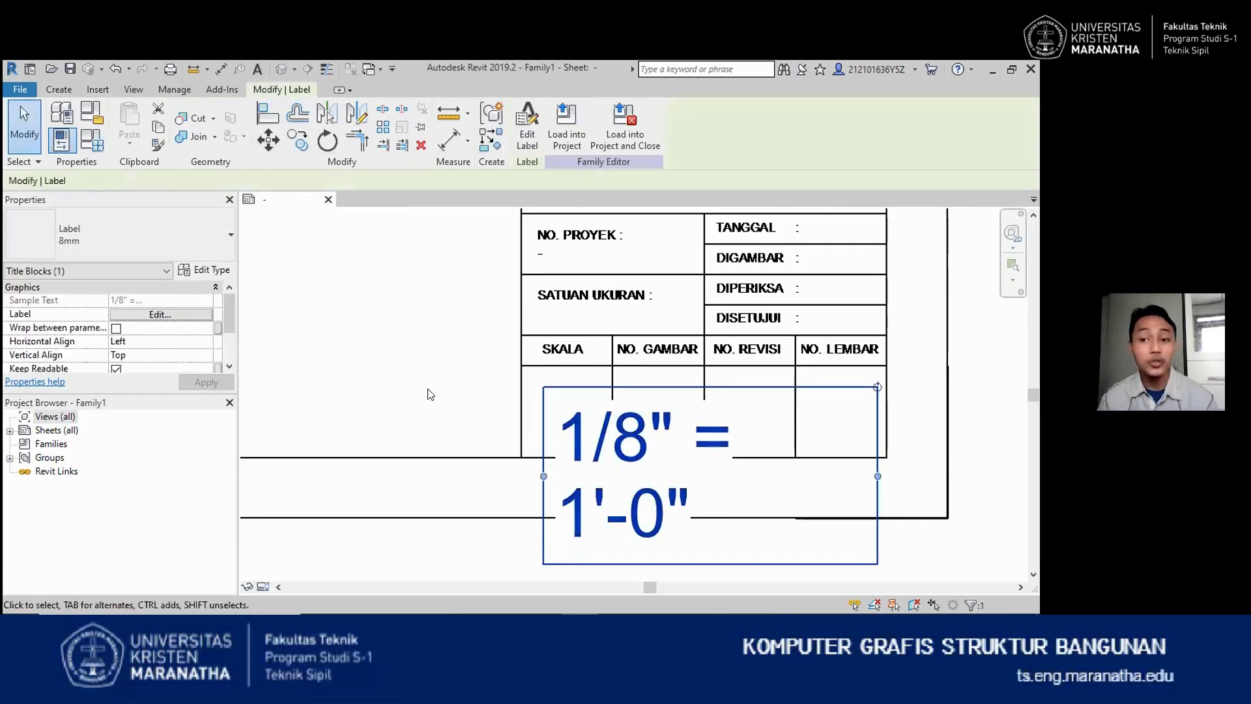
{"action": "left_click", "coordinate": [204, 272]}
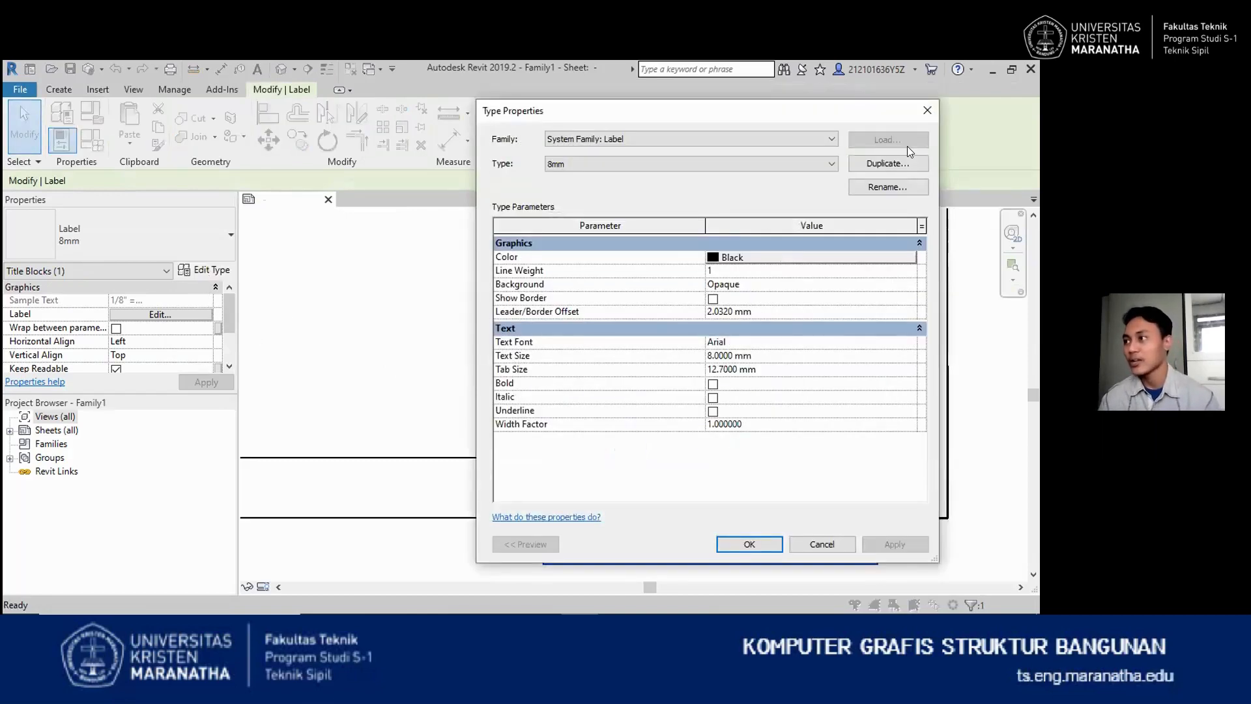
{"action": "left_click", "coordinate": [906, 162]}
{"action": "type", "text": "2"}
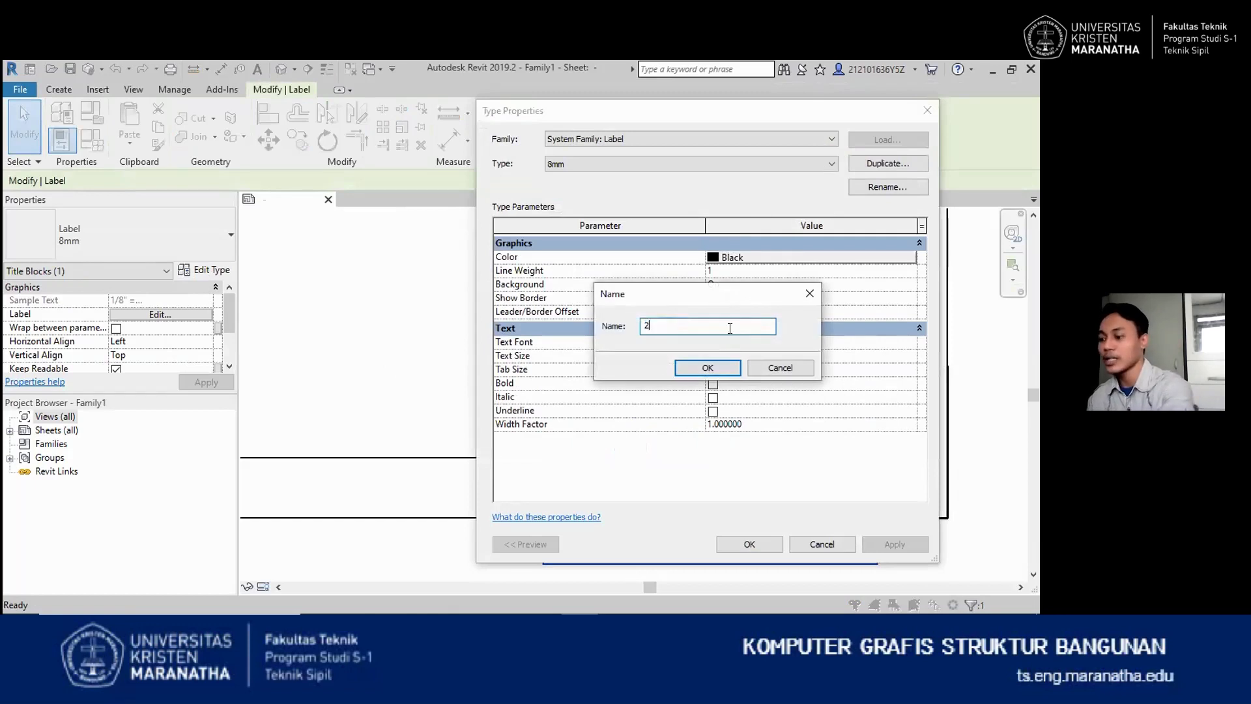
{"action": "type", "text": "MM"}
{"action": "key", "text": "BackSpace"}
{"action": "key", "text": "BackSpace"}
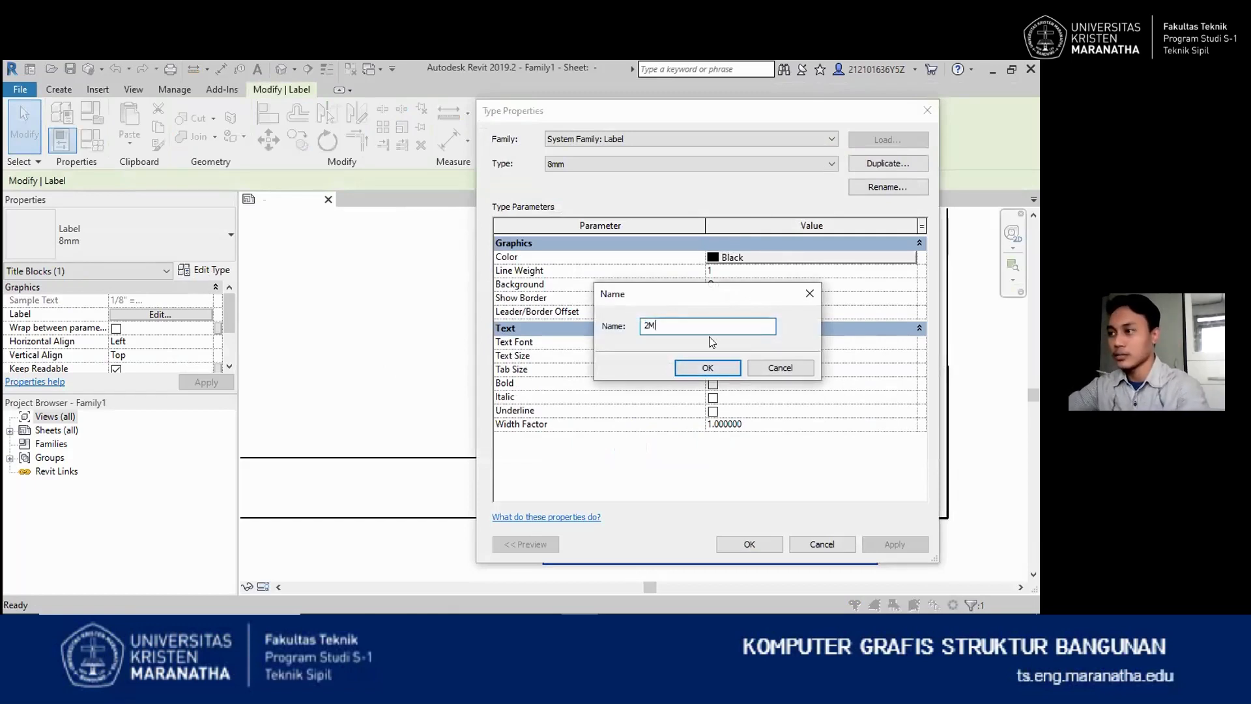
{"action": "type", "text": "mm"}
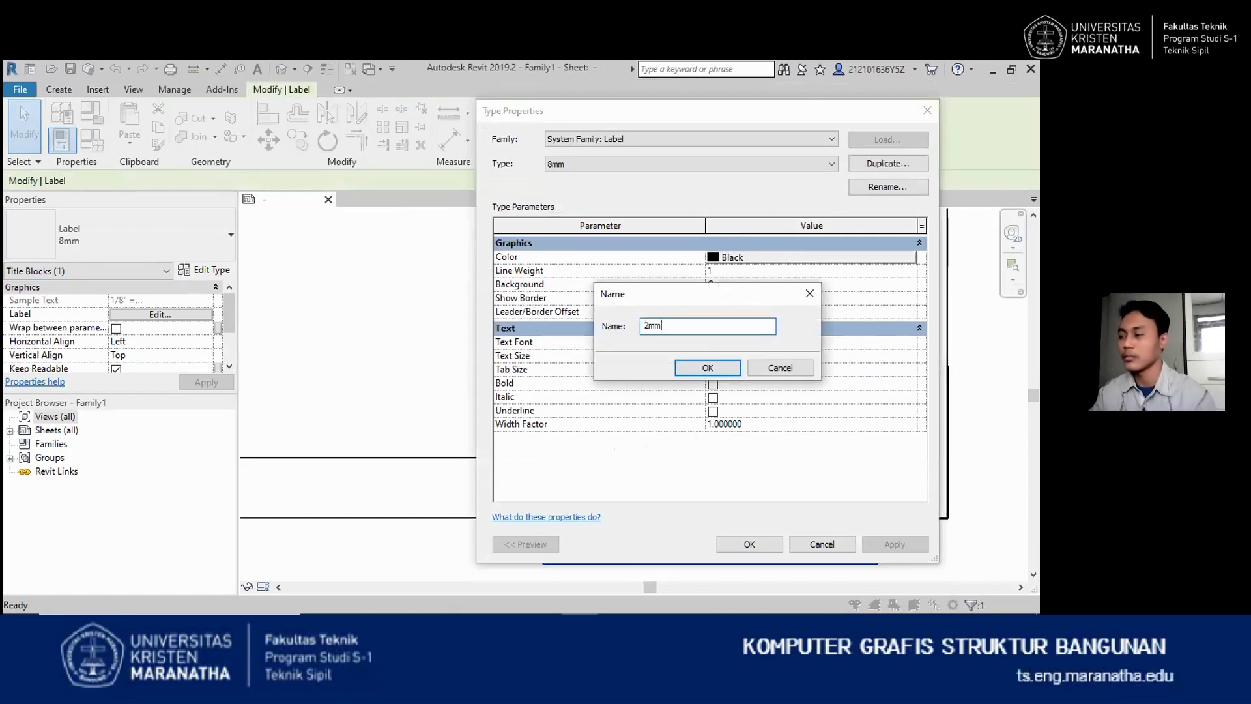
{"action": "left_click", "coordinate": [695, 363]}
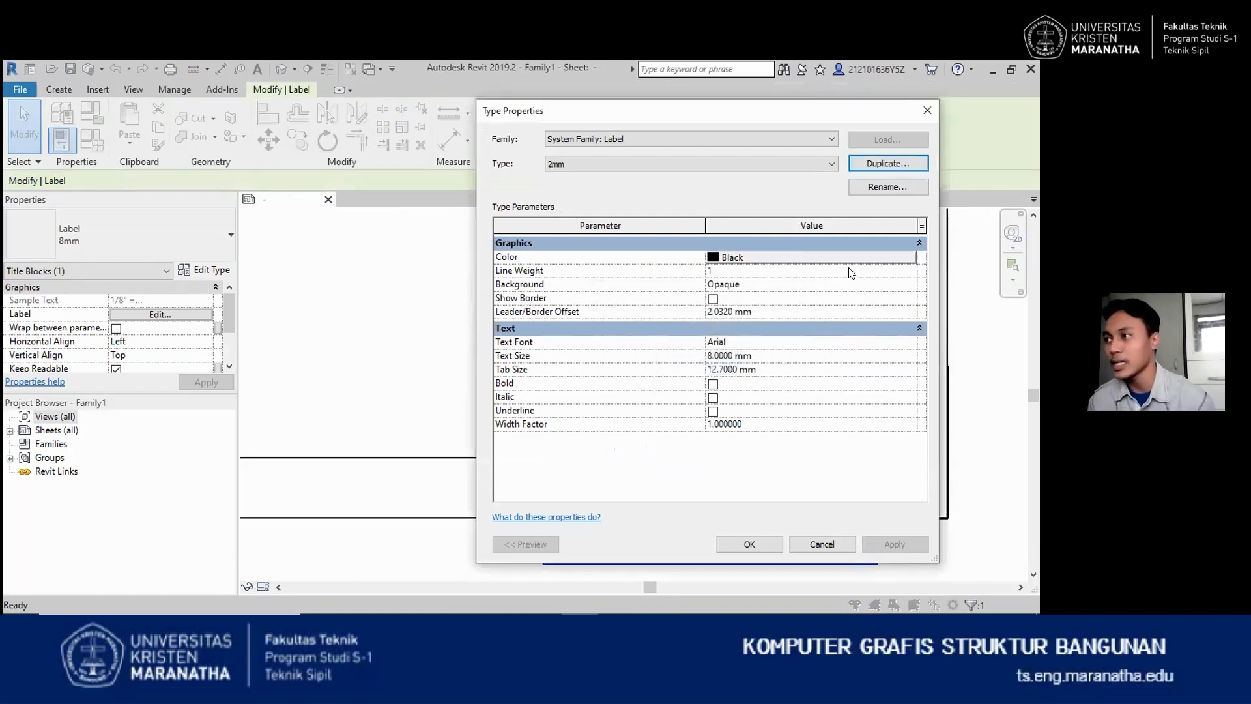
Set the 2mm label type's text font to Cambria Math and its text size to 2 mm
{"action": "left_click", "coordinate": [912, 342]}
{"action": "left_click", "coordinate": [912, 342]}
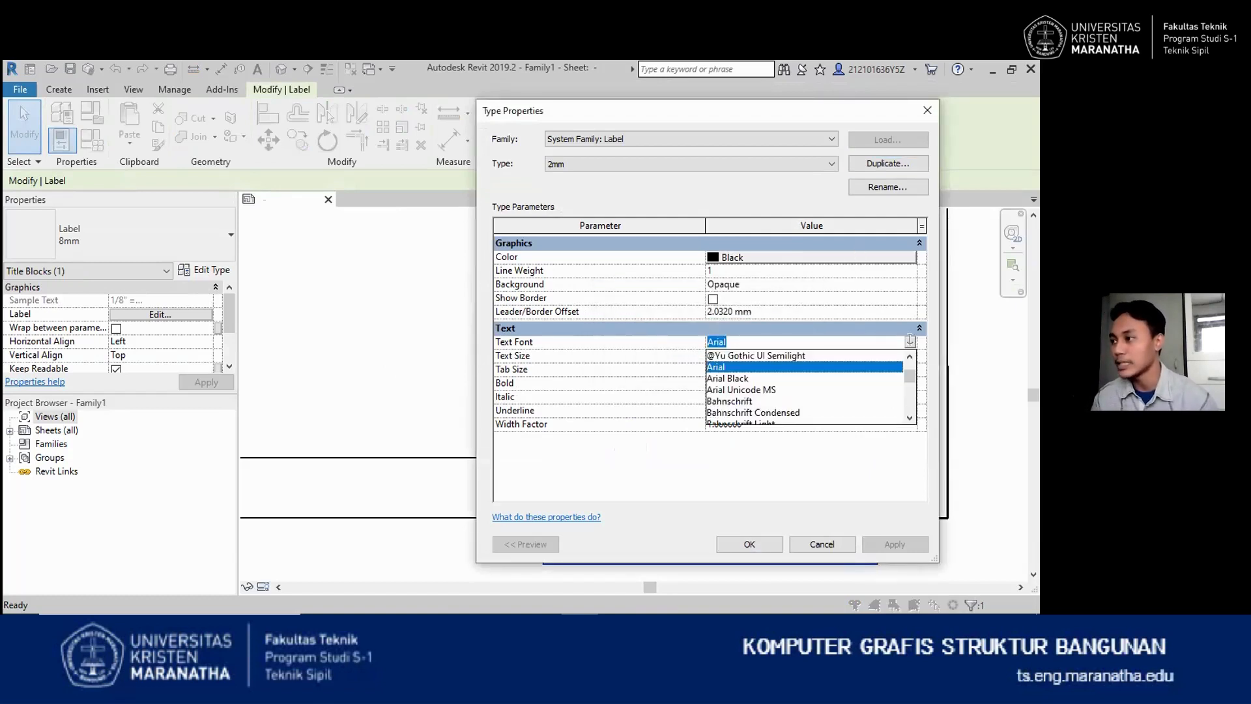
{"action": "scroll", "coordinate": [747, 381], "scroll_direction": "down", "scroll_amount": 6}
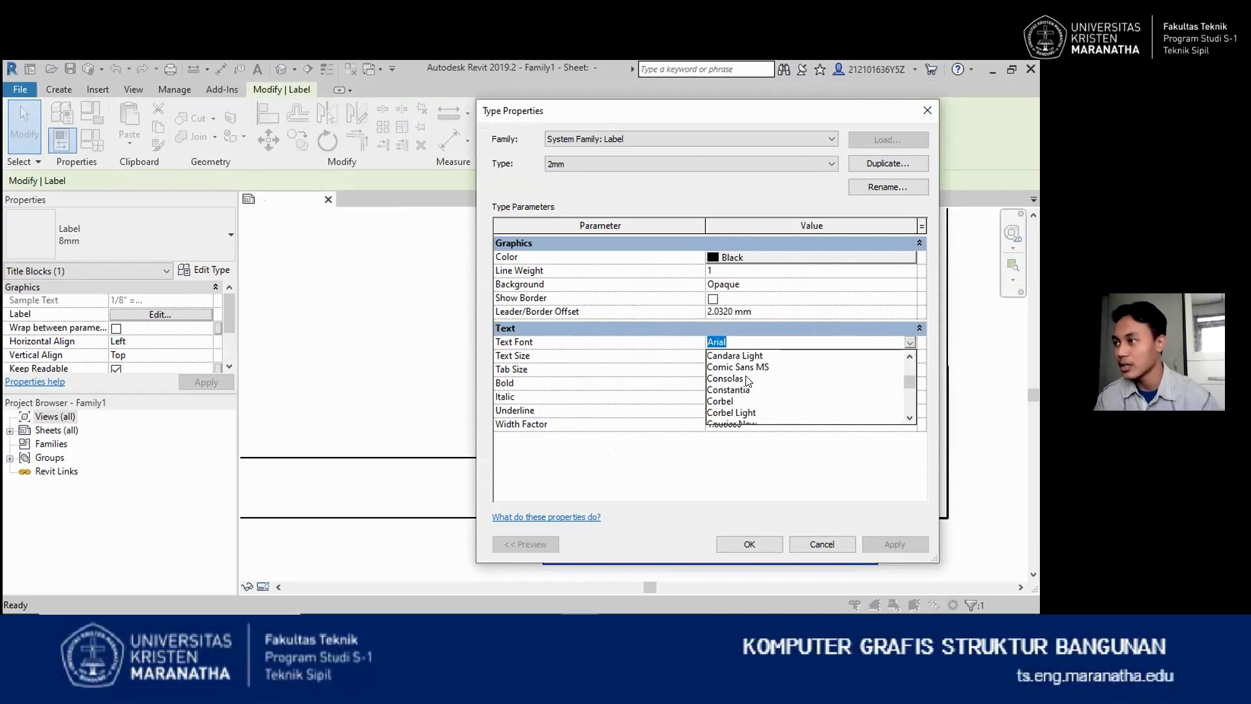
{"action": "scroll", "coordinate": [750, 373], "scroll_direction": "down", "scroll_amount": 2}
{"action": "scroll", "coordinate": [749, 378], "scroll_direction": "up", "scroll_amount": 3}
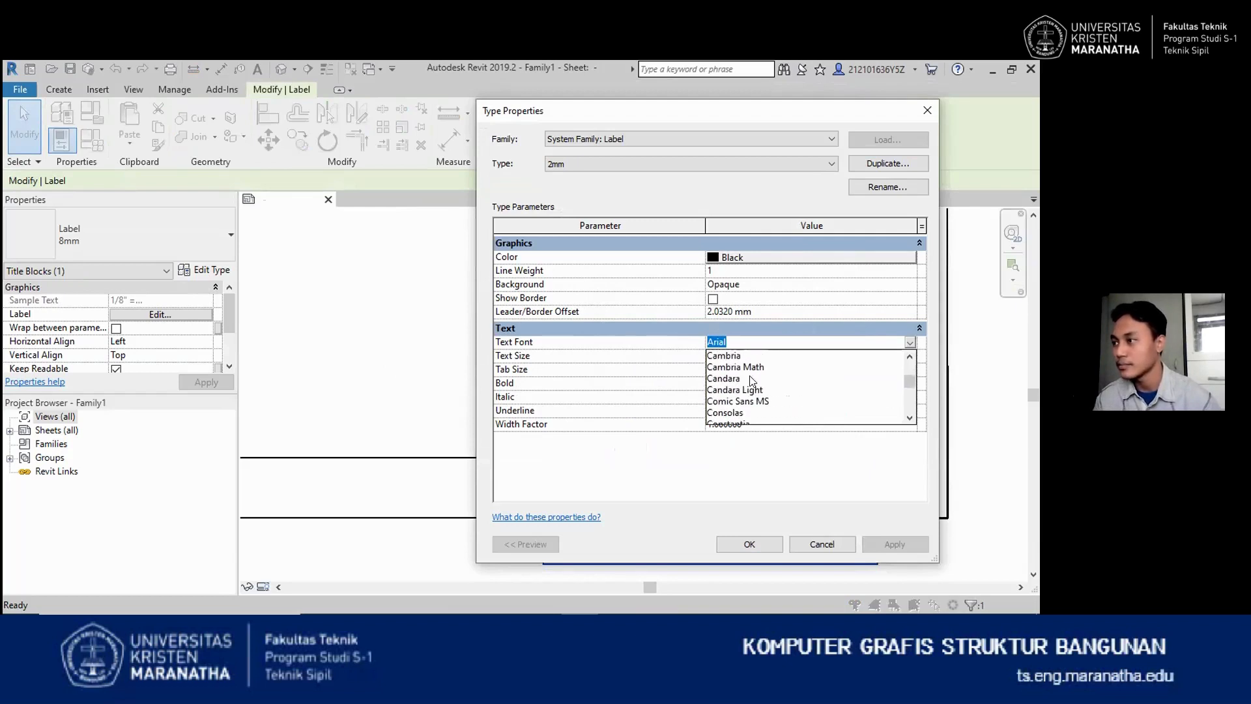
{"action": "left_click", "coordinate": [756, 366]}
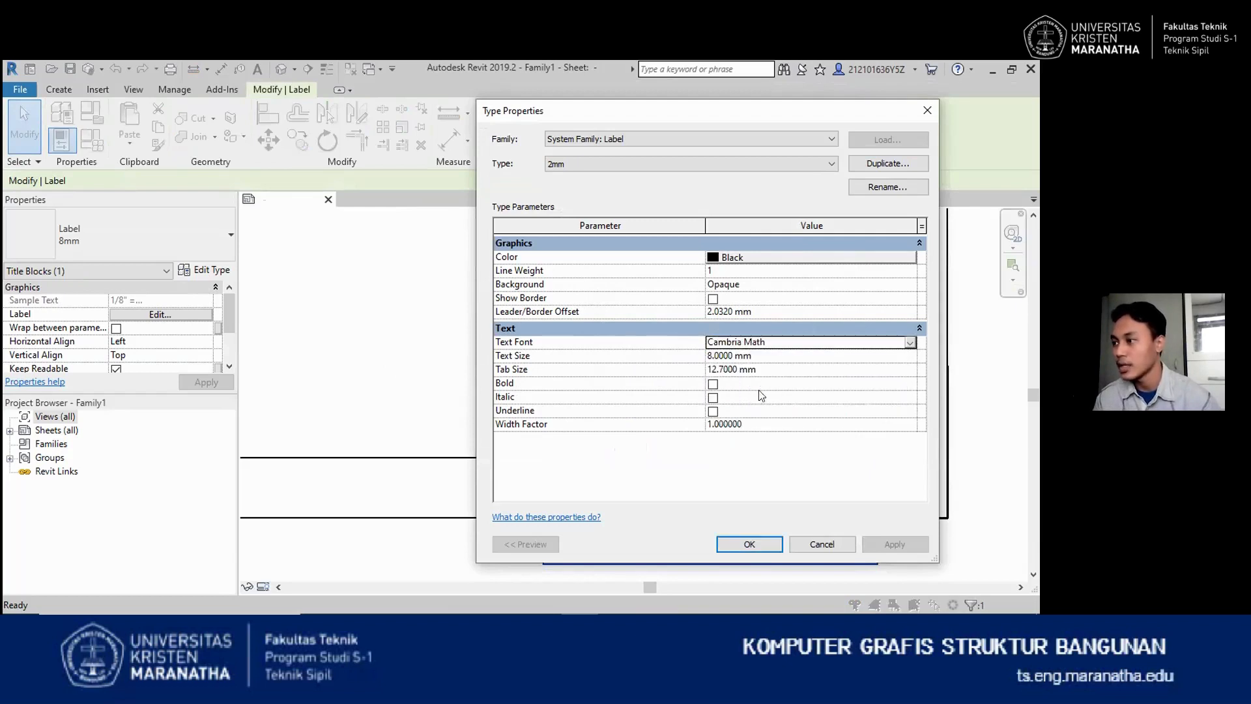
{"action": "left_click", "coordinate": [711, 366]}
{"action": "left_click", "coordinate": [711, 357]}
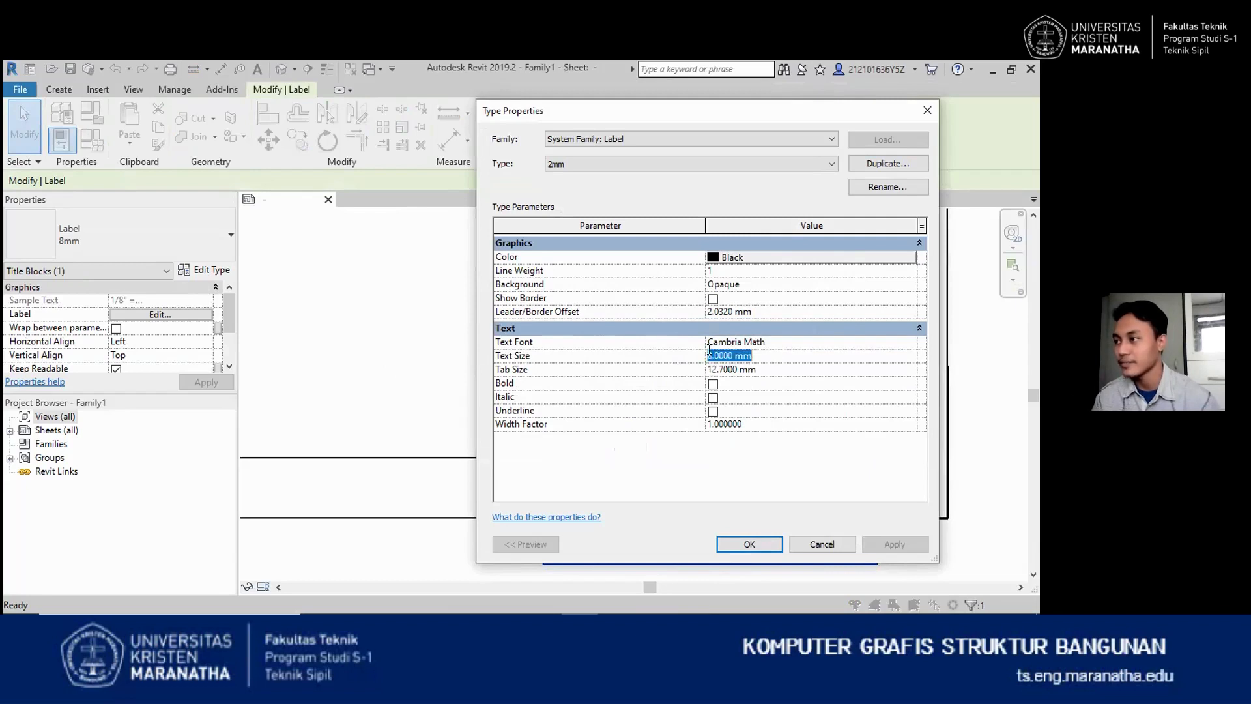
{"action": "left_click", "coordinate": [711, 356]}
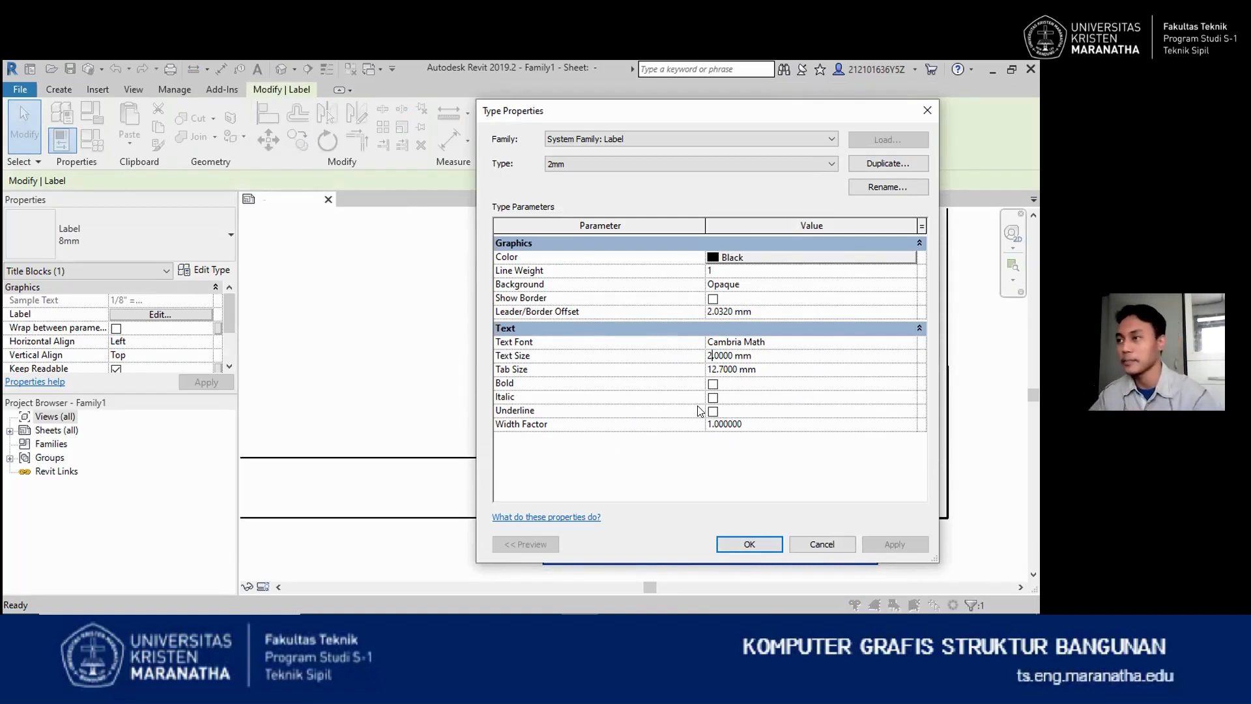
{"action": "left_click", "coordinate": [751, 543]}
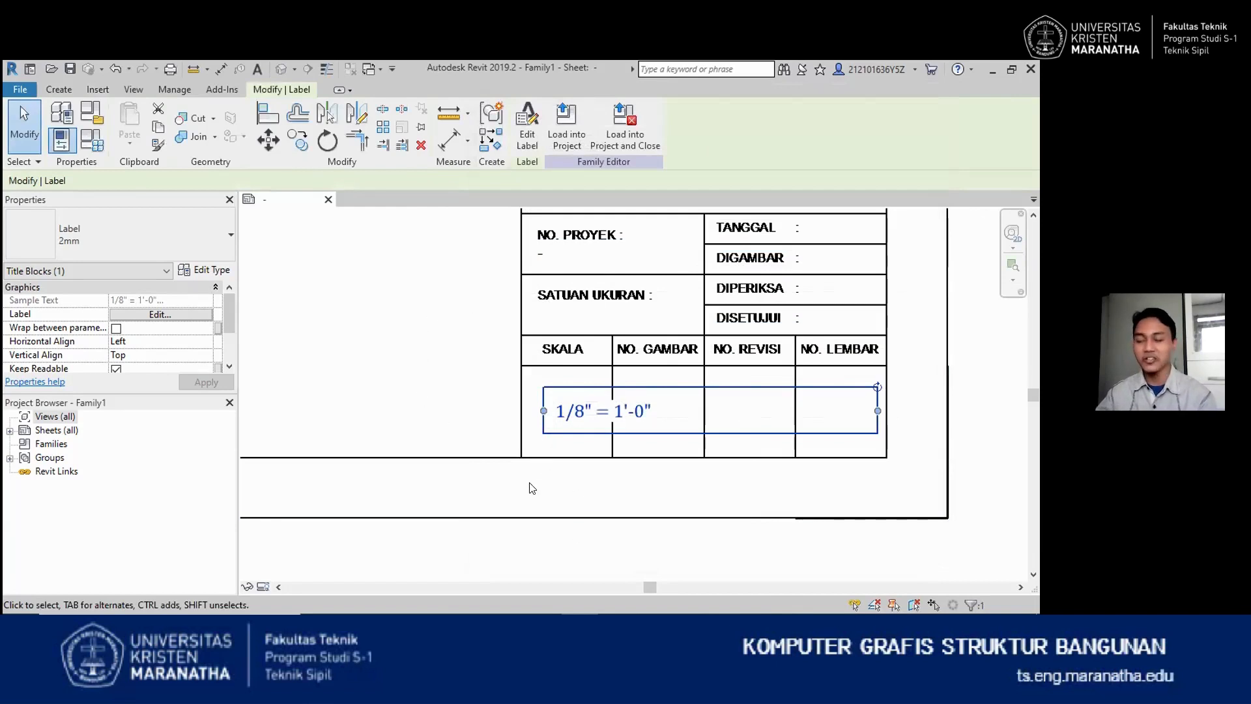
Narrow and shift the scale label to fit the width of the SKALA cell and set its horizontal alignment to Center
{"action": "scroll", "coordinate": [649, 467], "scroll_direction": "up", "scroll_amount": 1}
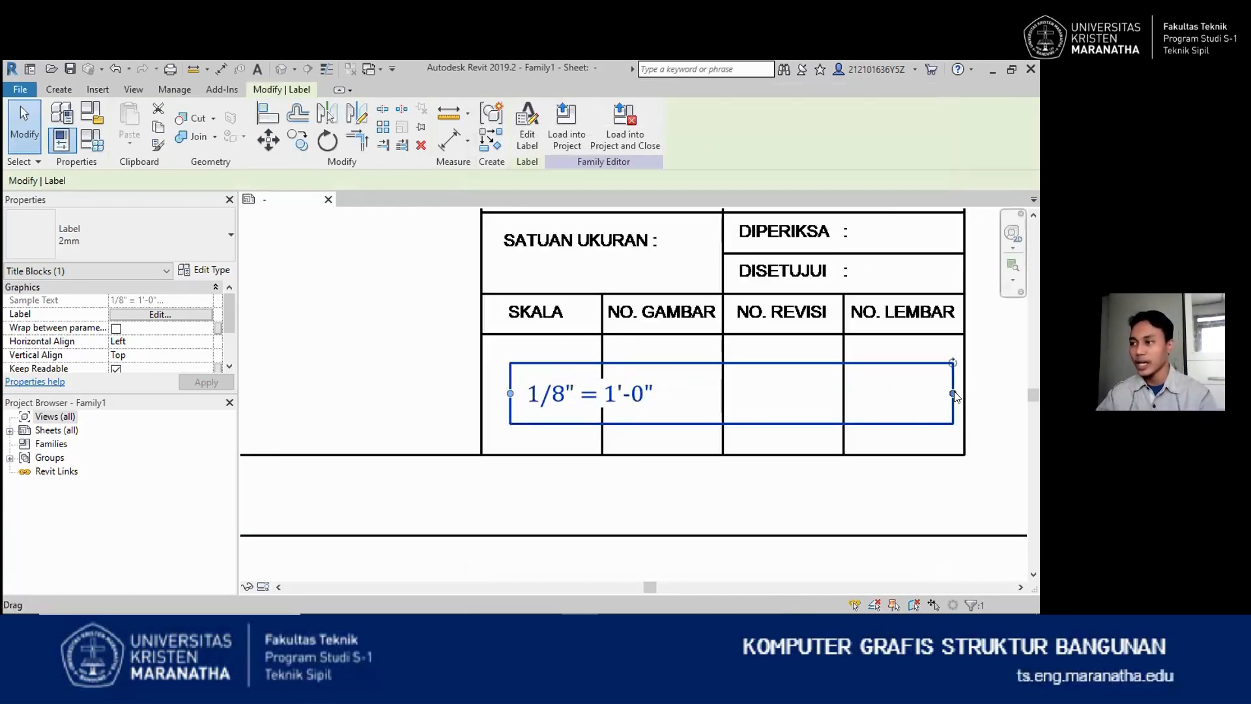
{"action": "left_click_drag", "start_coordinate": [954, 393], "coordinate": [544, 378]}
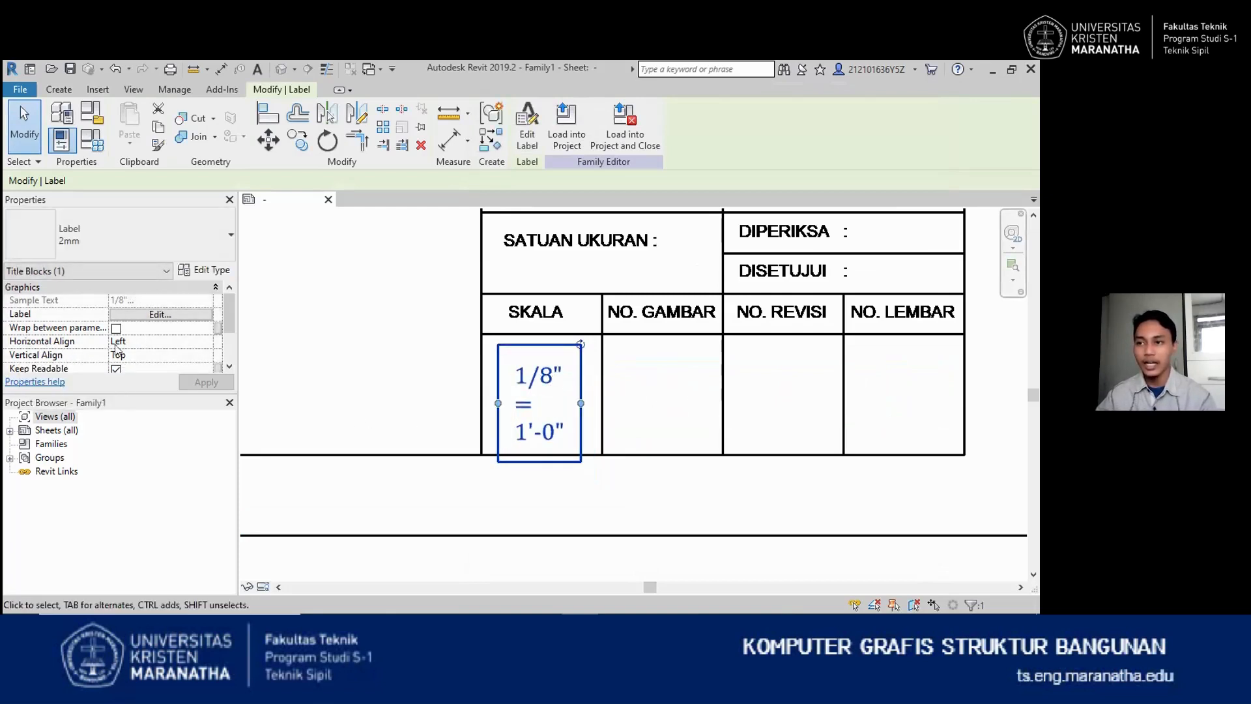
{"action": "left_click", "coordinate": [201, 342]}
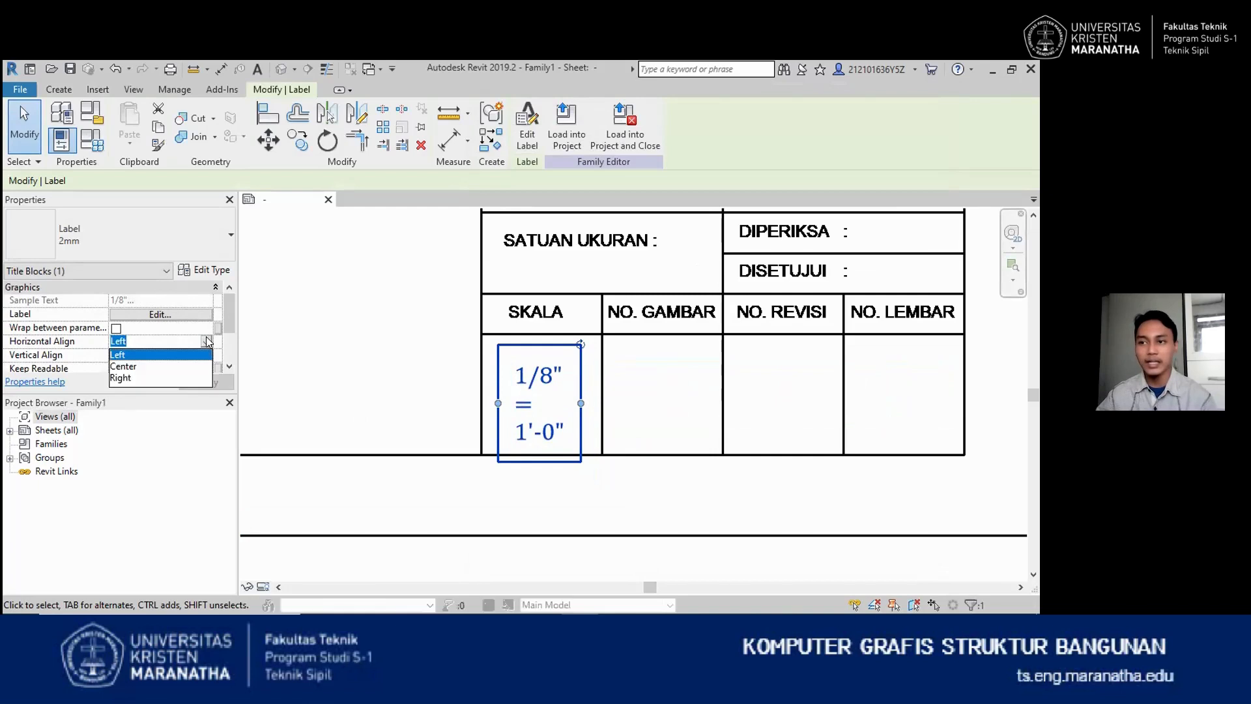
{"action": "left_click", "coordinate": [131, 367]}
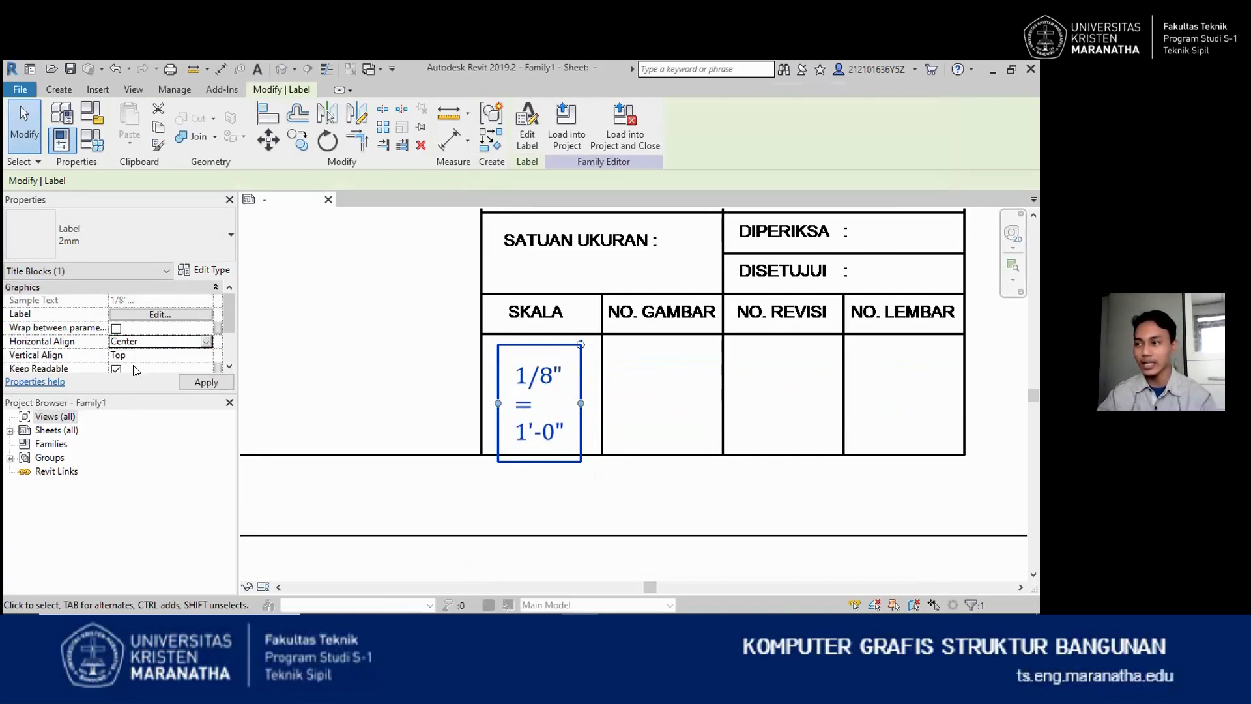
{"action": "left_click", "coordinate": [367, 402]}
{"action": "scroll", "coordinate": [567, 446], "scroll_direction": "down", "scroll_amount": 3}
{"action": "scroll", "coordinate": [567, 446], "scroll_direction": "up", "scroll_amount": 1}
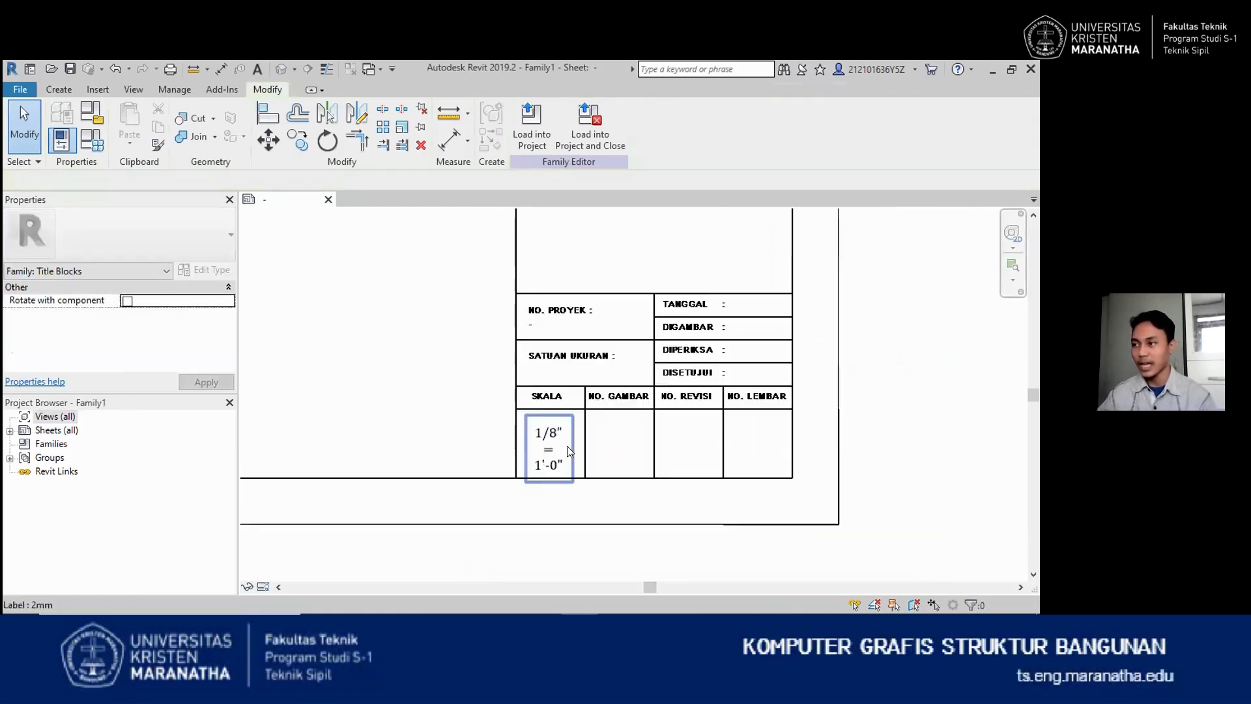
Place a label with the Project Name parameter in the NAMA PROYEK cell of the title block
{"action": "scroll", "coordinate": [567, 446], "scroll_direction": "down", "scroll_amount": 2}
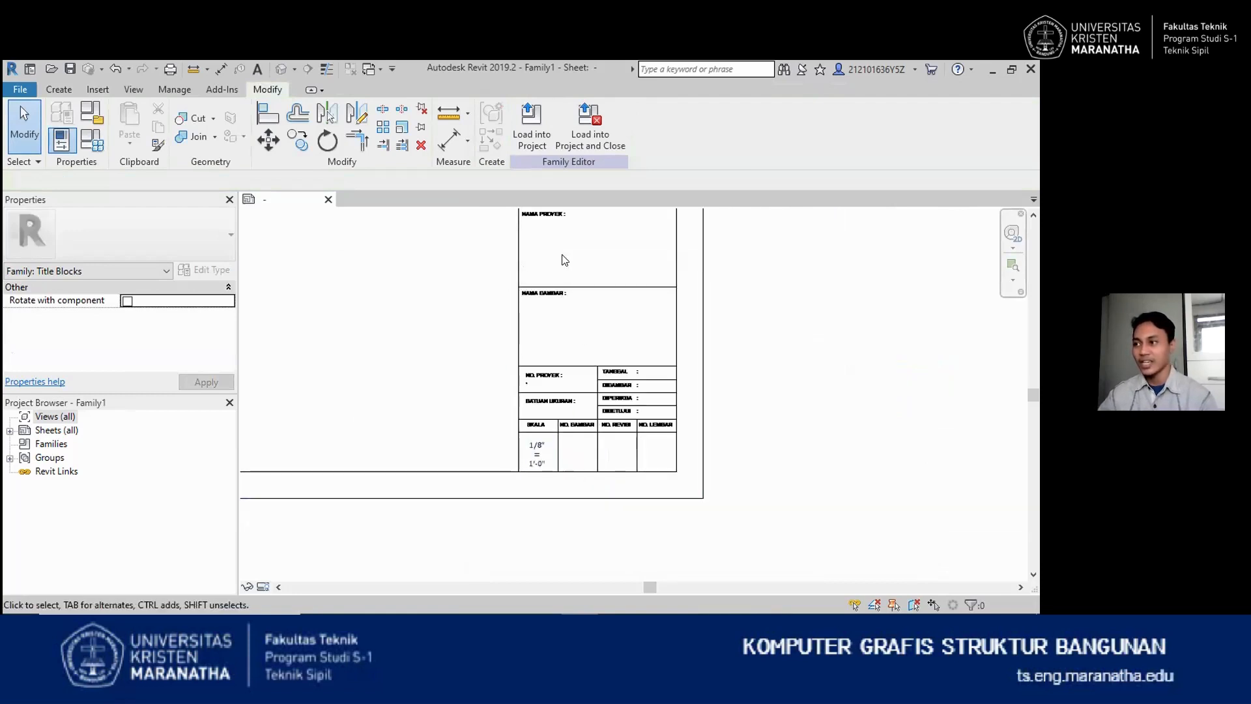
{"action": "scroll", "coordinate": [562, 251], "scroll_direction": "down", "scroll_amount": 1}
{"action": "scroll", "coordinate": [573, 241], "scroll_direction": "up", "scroll_amount": 3}
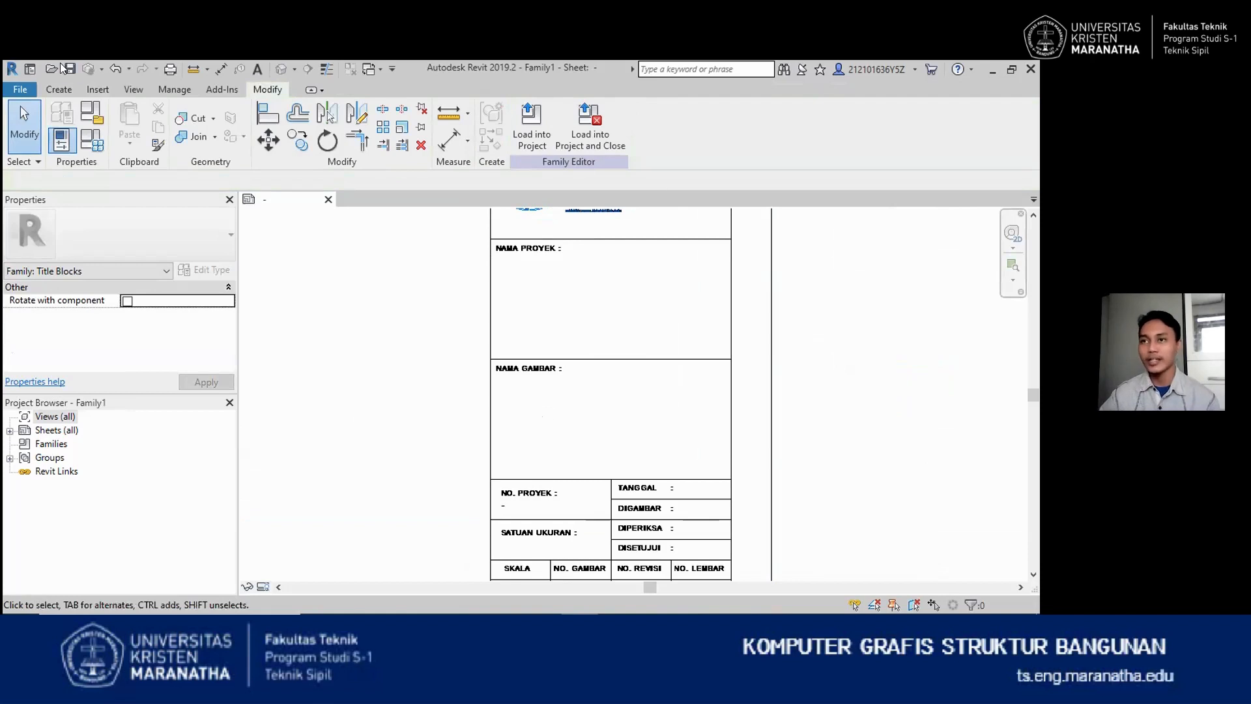
{"action": "left_click", "coordinate": [58, 90]}
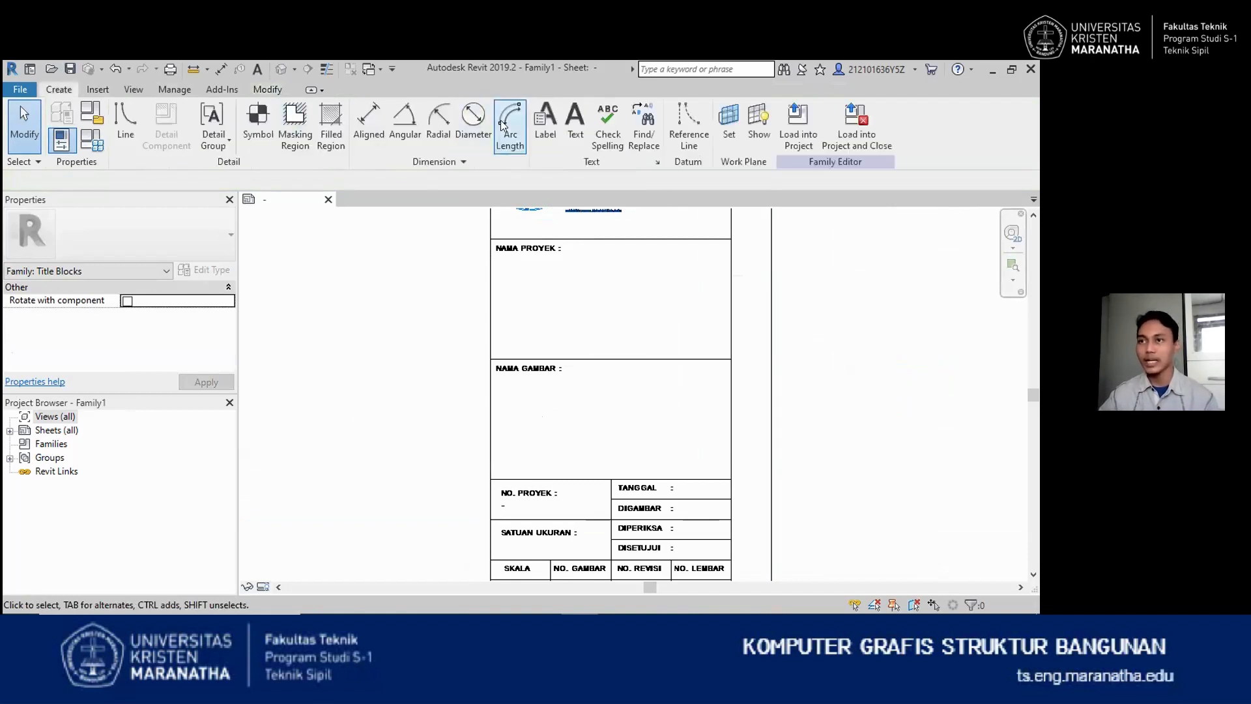
{"action": "left_click", "coordinate": [546, 117]}
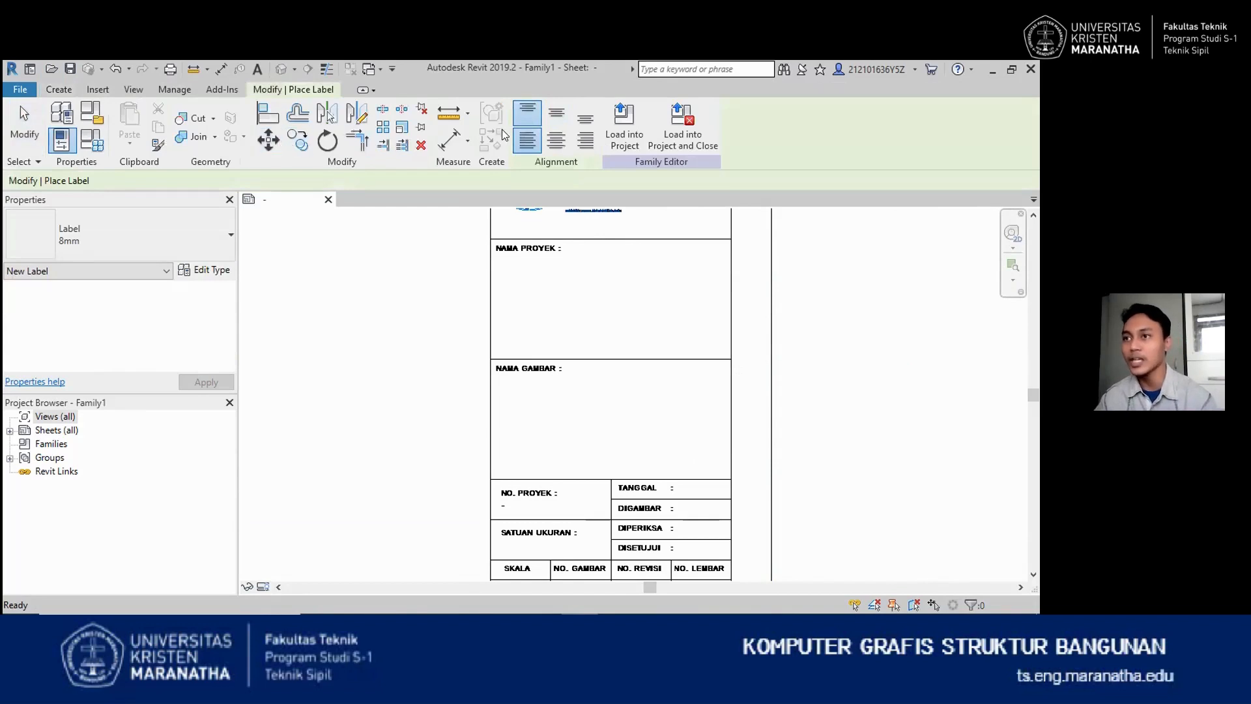
{"action": "left_click", "coordinate": [597, 304]}
{"action": "scroll", "coordinate": [296, 364], "scroll_direction": "down", "scroll_amount": 7}
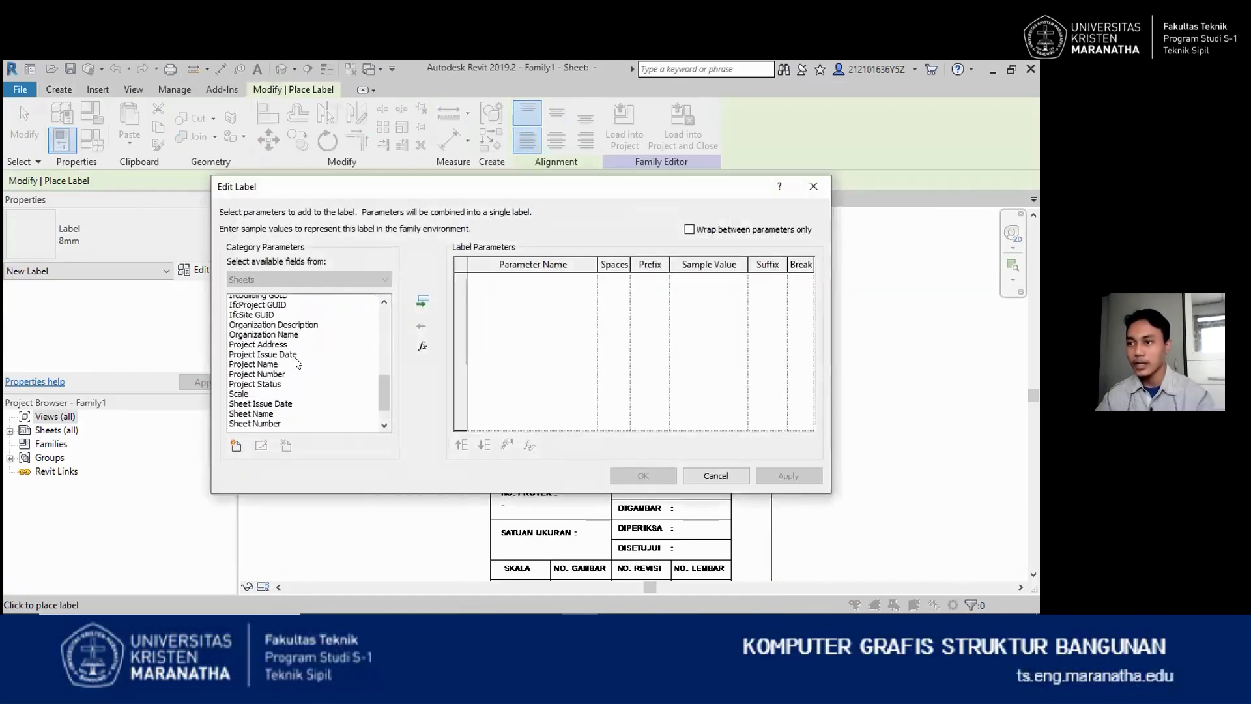
{"action": "scroll", "coordinate": [296, 363], "scroll_direction": "up", "scroll_amount": 3}
{"action": "scroll", "coordinate": [296, 363], "scroll_direction": "down", "scroll_amount": 4}
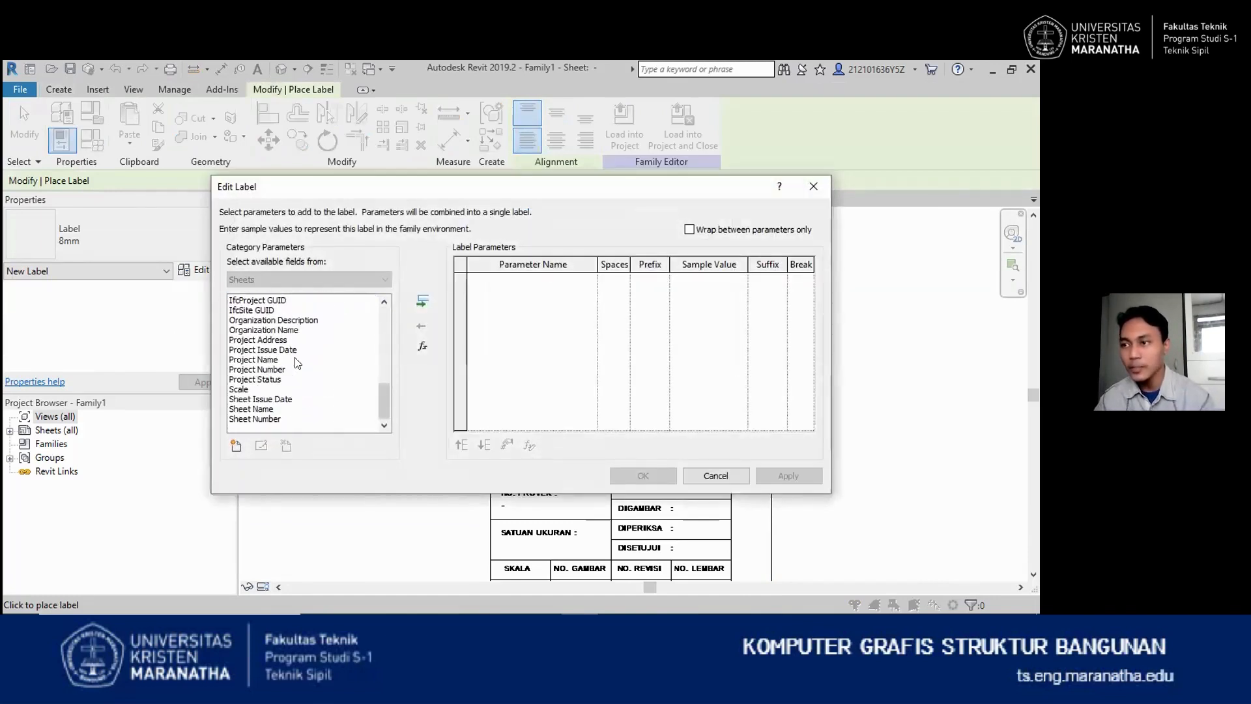
{"action": "left_click", "coordinate": [261, 360]}
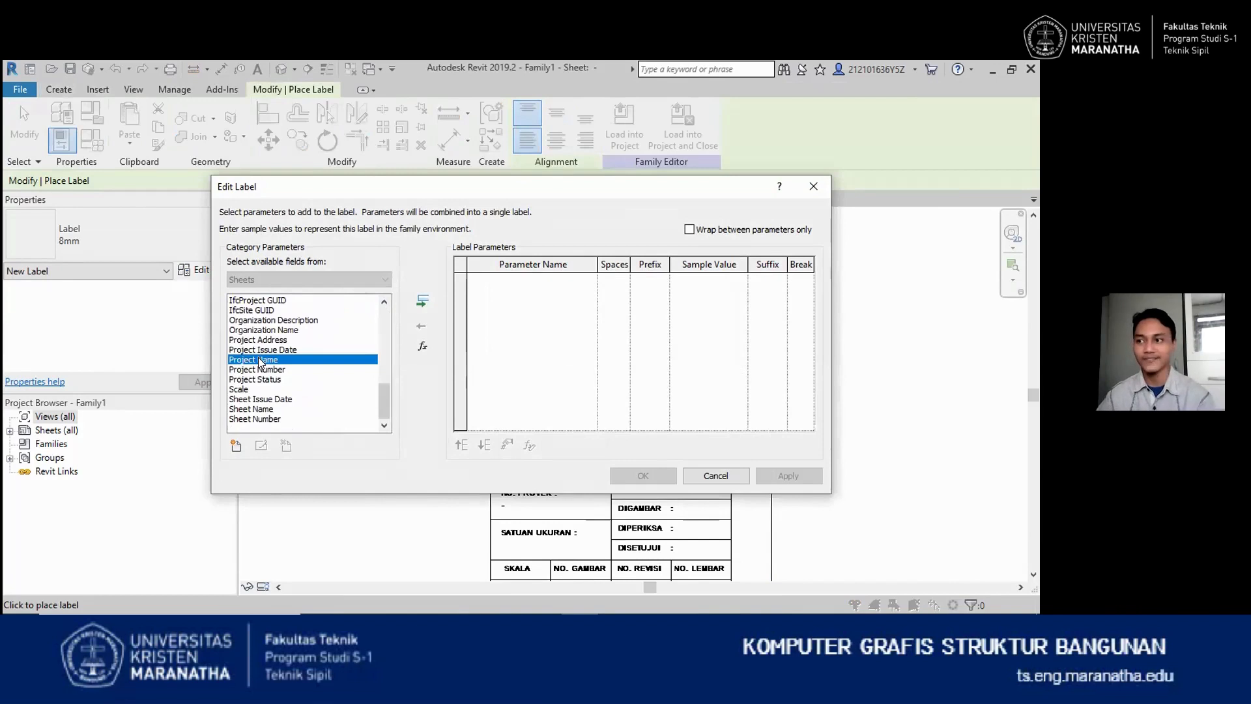
{"action": "left_click", "coordinate": [423, 301]}
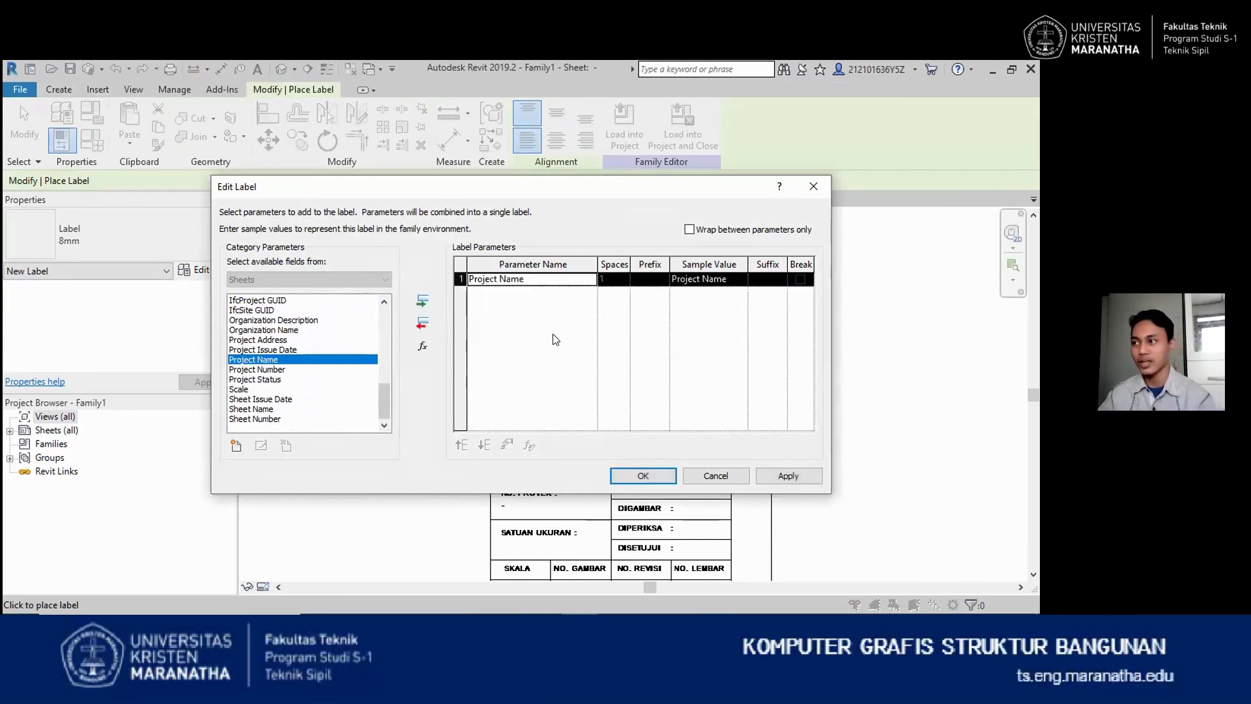
{"action": "left_click", "coordinate": [636, 477]}
{"action": "scroll", "coordinate": [579, 404], "scroll_direction": "down", "scroll_amount": 3}
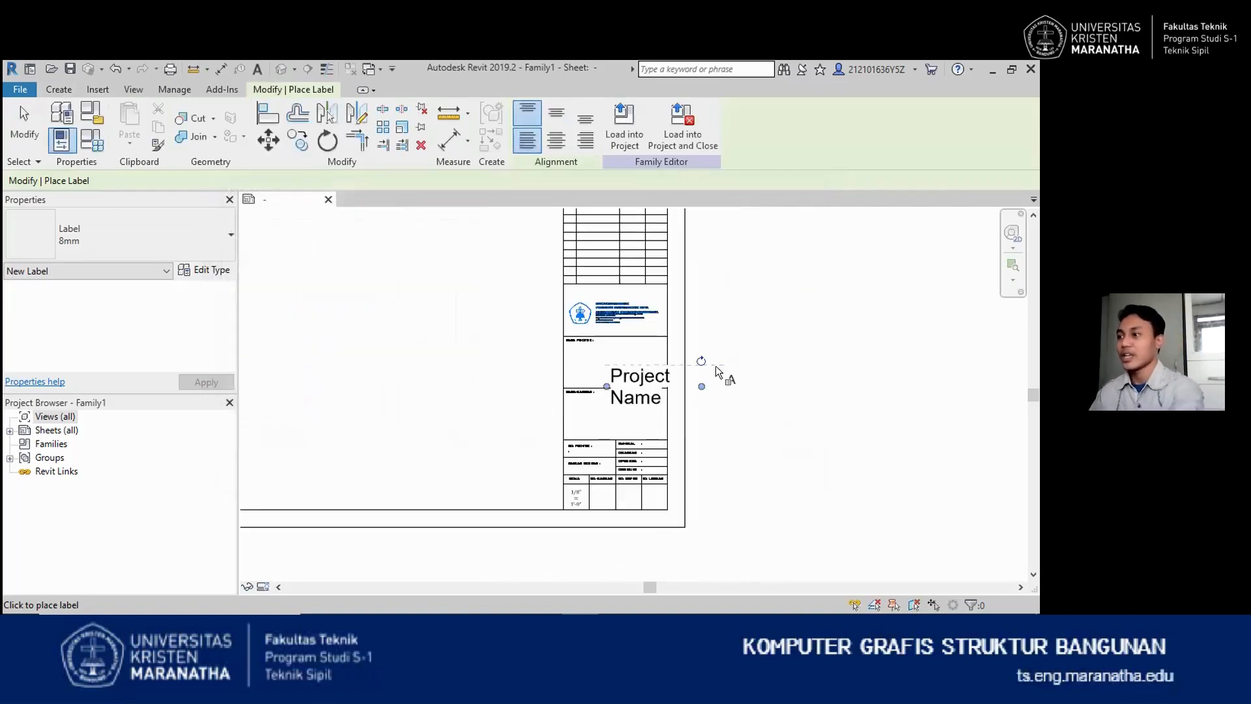
{"action": "key", "text": "Escape"}
Move the Project Name label up and to the left, closer to the NAMA PROYEK heading
{"action": "left_click", "coordinate": [645, 386]}
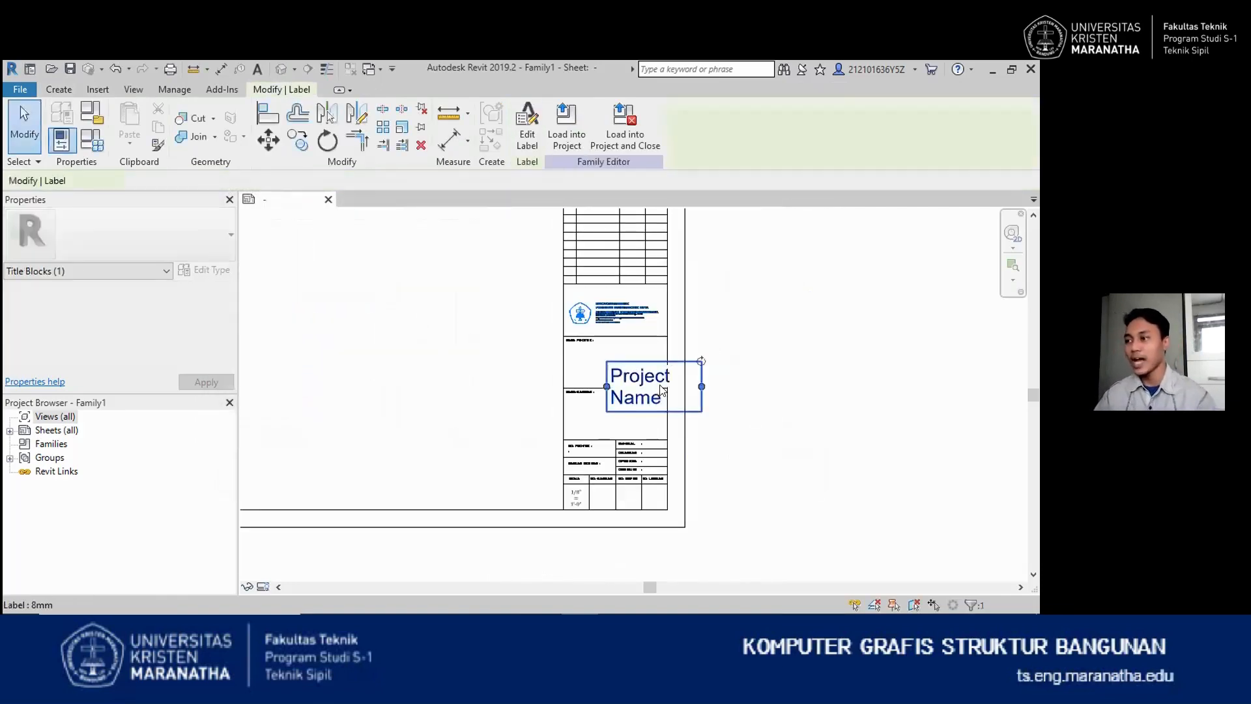
{"action": "scroll", "coordinate": [650, 384], "scroll_direction": "up", "scroll_amount": 1}
{"action": "scroll", "coordinate": [649, 384], "scroll_direction": "up", "scroll_amount": 1}
{"action": "left_click_drag", "start_coordinate": [649, 384], "coordinate": [613, 364]}
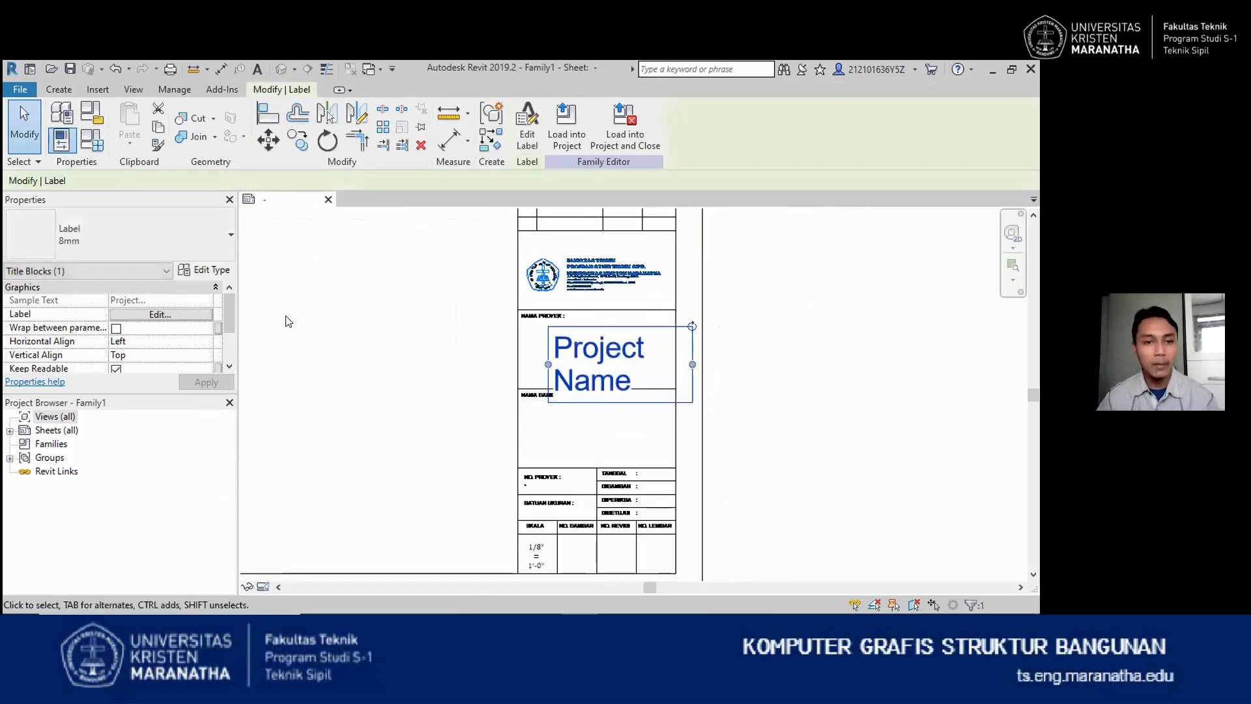
Duplicate the type of the Project Name label under the name 6mm
{"action": "left_click", "coordinate": [203, 270]}
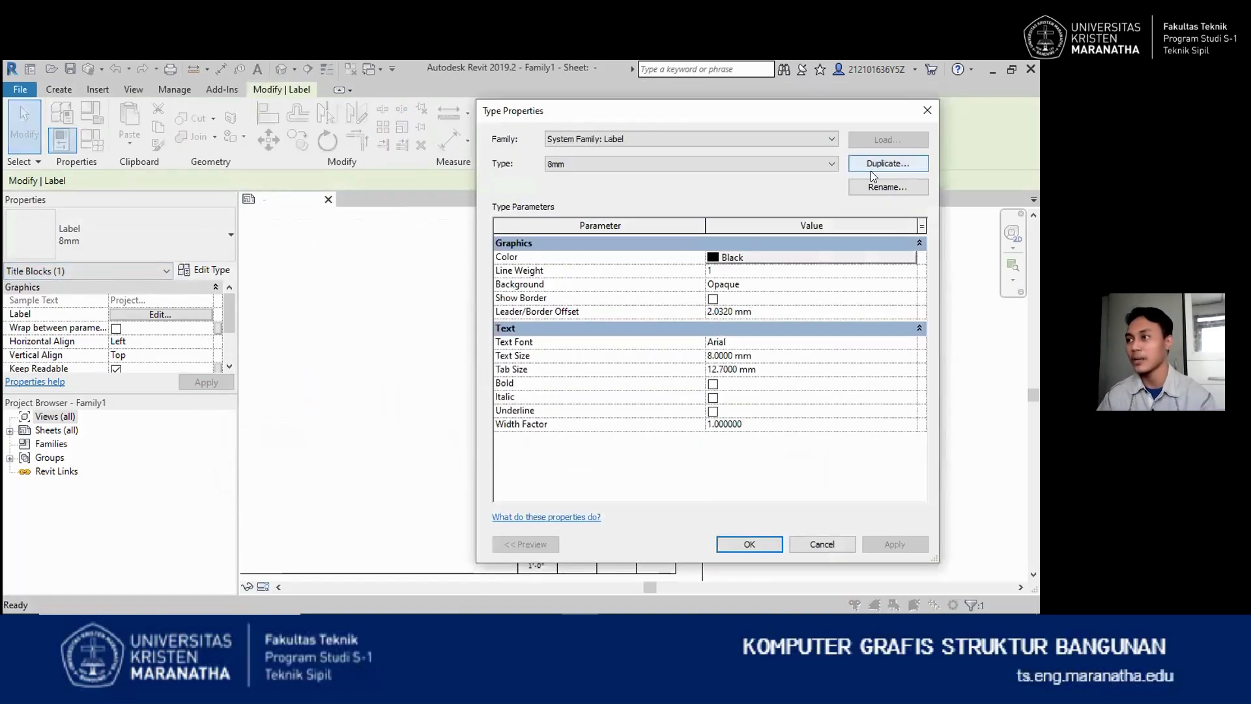
{"action": "left_click", "coordinate": [870, 170]}
{"action": "type", "text": "6"}
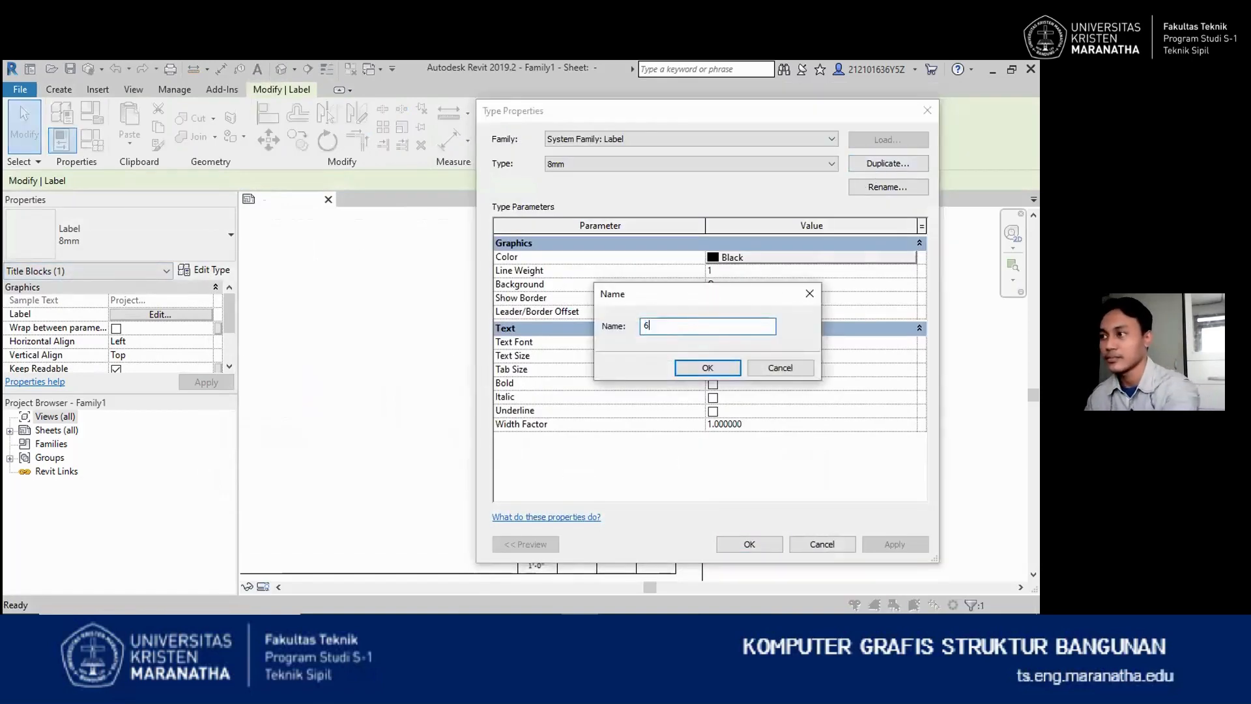
{"action": "type", "text": "mm"}
{"action": "left_click", "coordinate": [719, 371]}
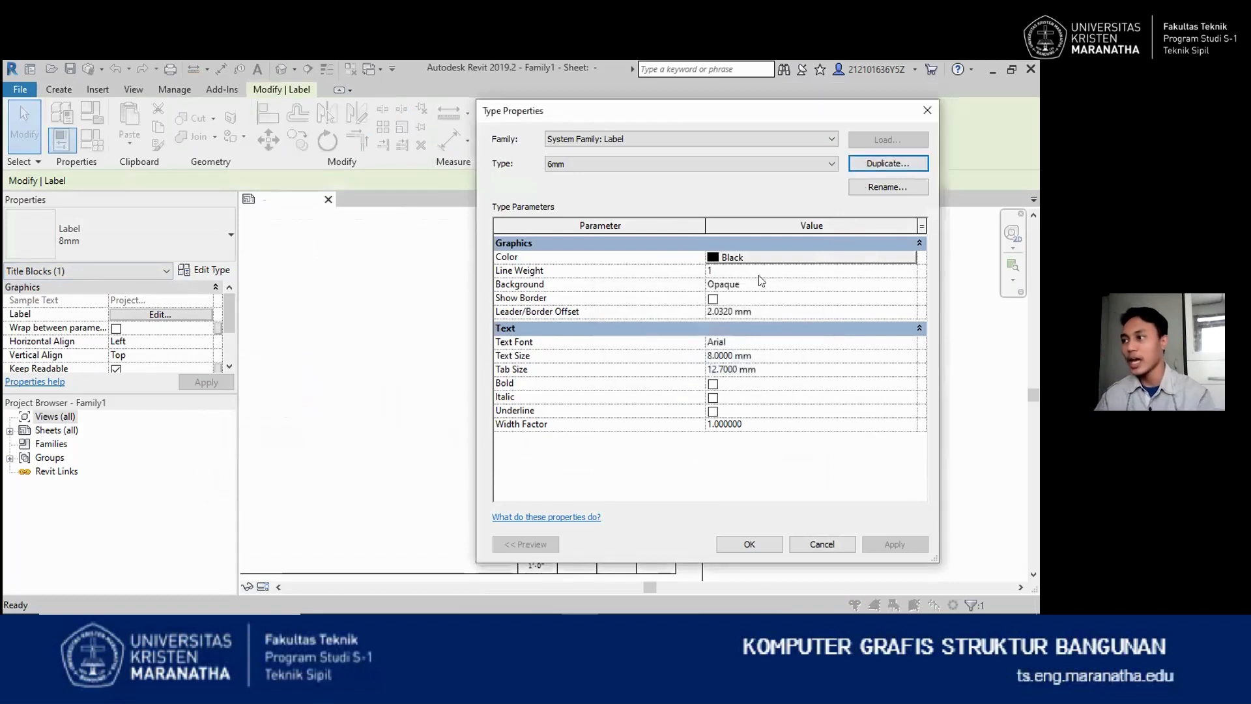
Set the text size of the 6mm label type to 6 mm and apply it to the Project Name label
{"action": "left_click", "coordinate": [714, 358]}
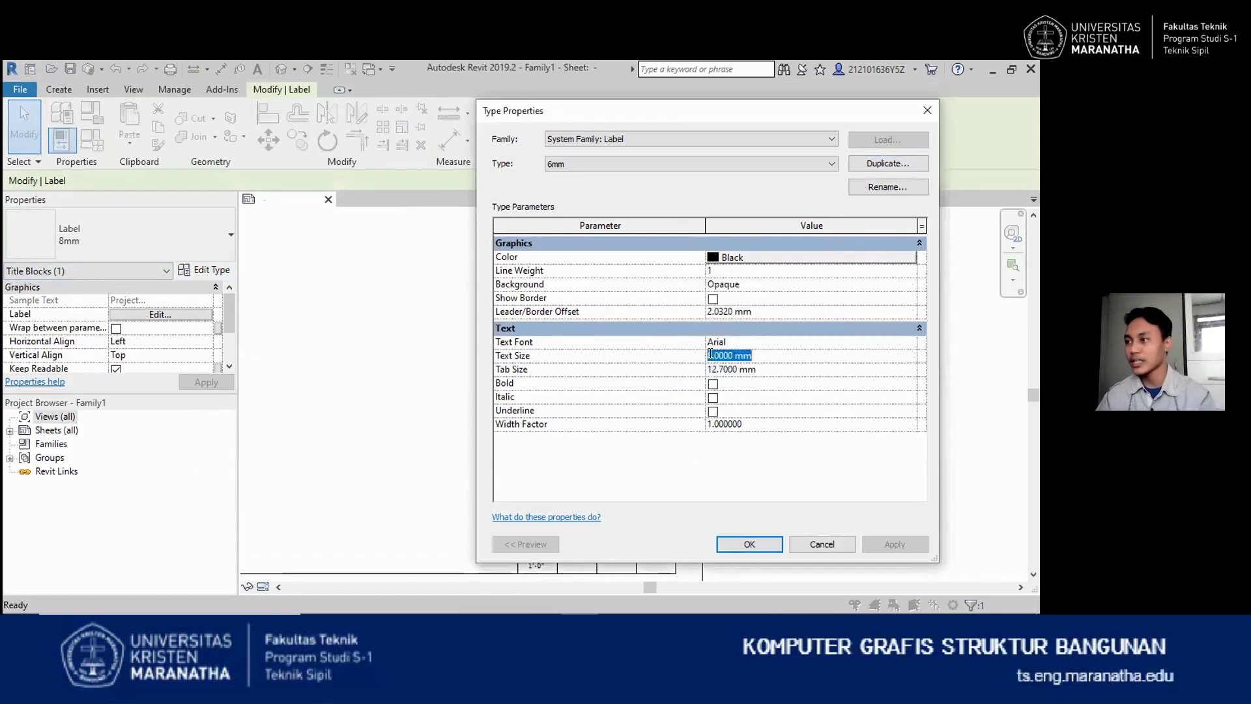
{"action": "left_click", "coordinate": [711, 360]}
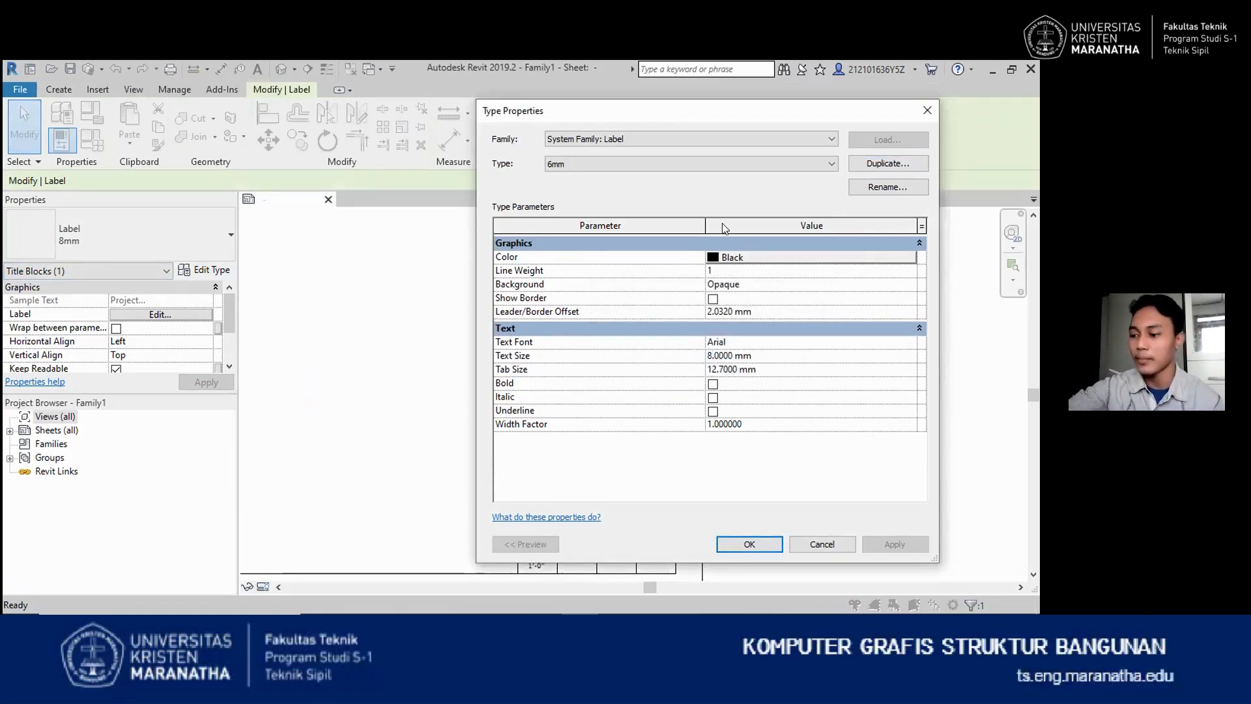
{"action": "key", "text": "BackSpace"}
{"action": "type", "text": "6"}
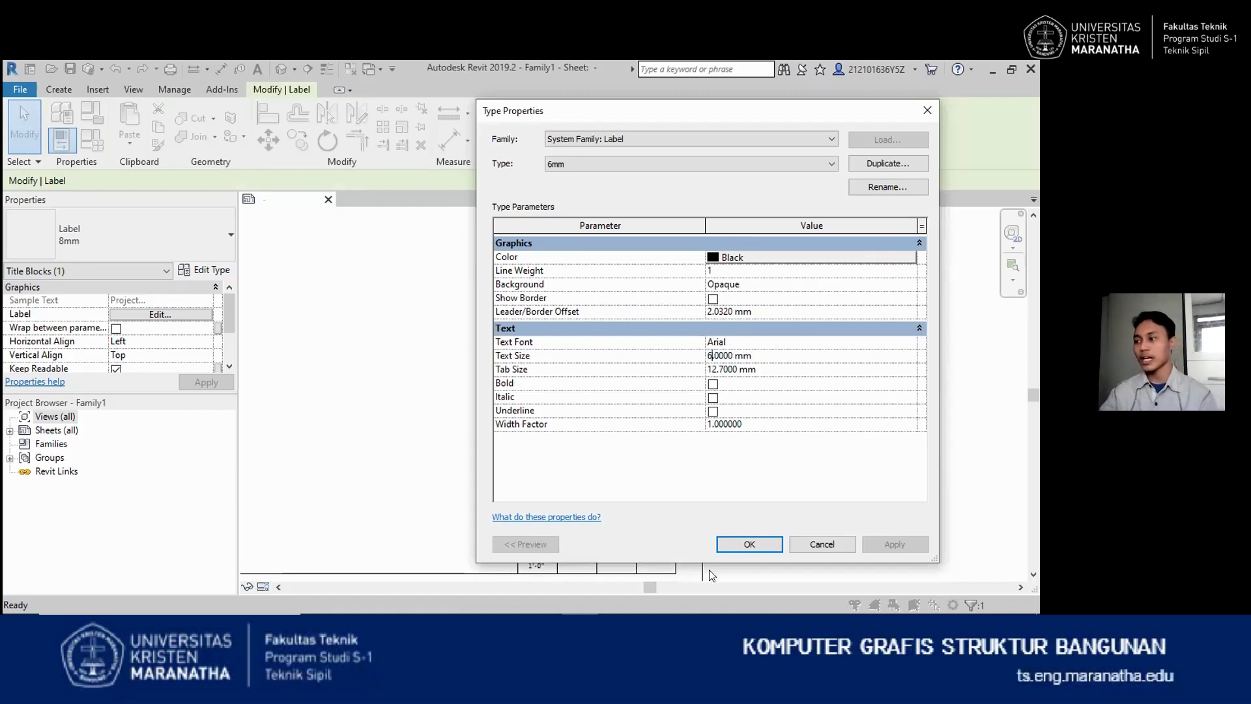
{"action": "left_click", "coordinate": [742, 551]}
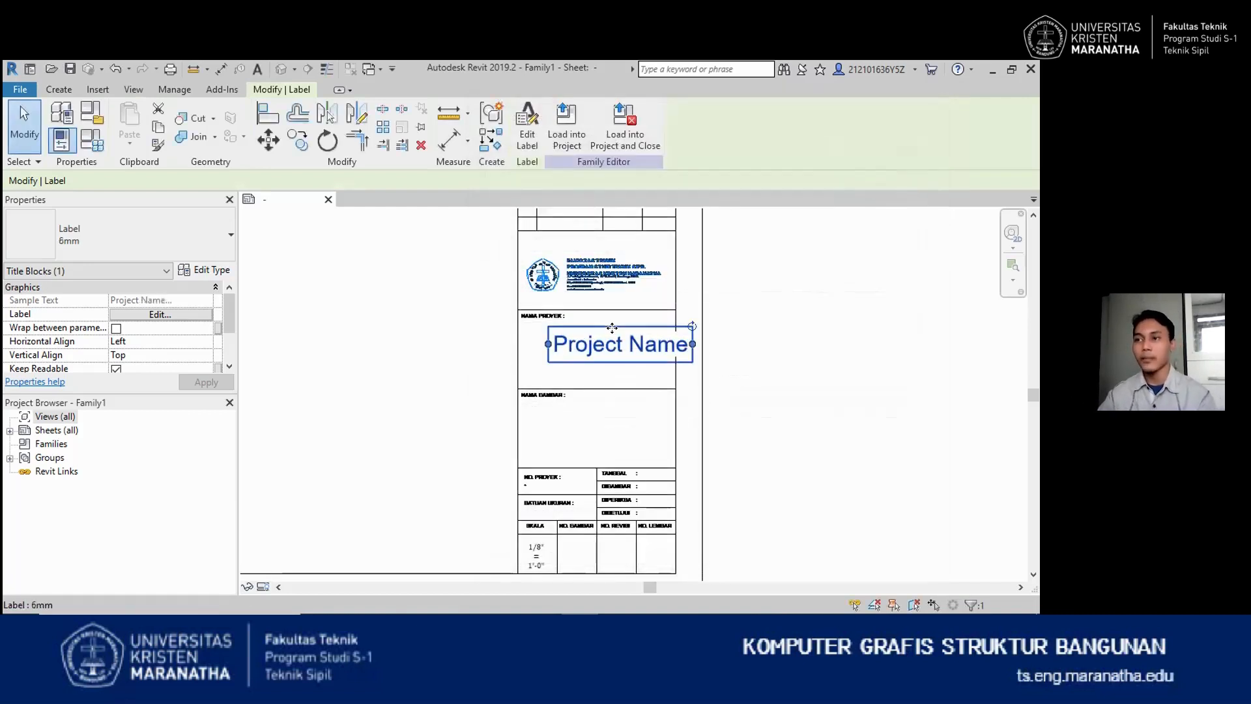
Move the Project Name label left and slightly down so that it fits inside the NAMA PROYEK cell
{"action": "left_click_drag", "start_coordinate": [609, 329], "coordinate": [593, 335]}
{"action": "scroll", "coordinate": [599, 328], "scroll_direction": "up", "scroll_amount": 2}
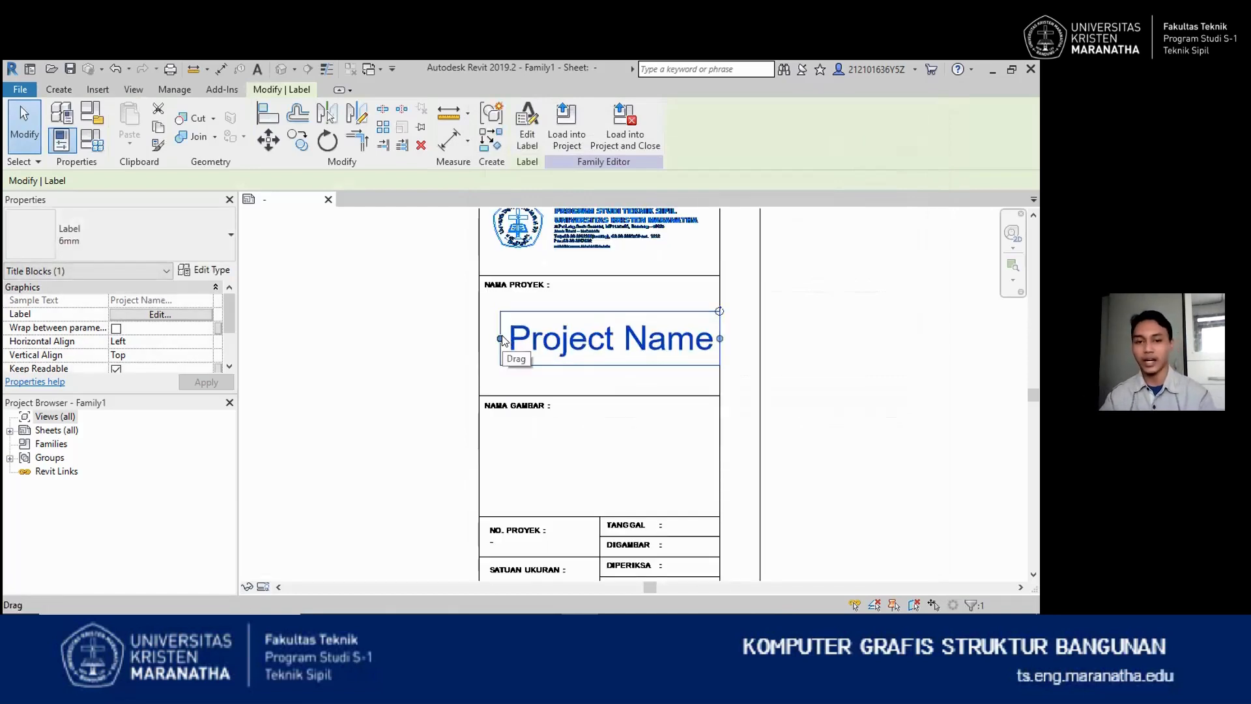
{"action": "scroll", "coordinate": [589, 350], "scroll_direction": "down", "scroll_amount": 2}
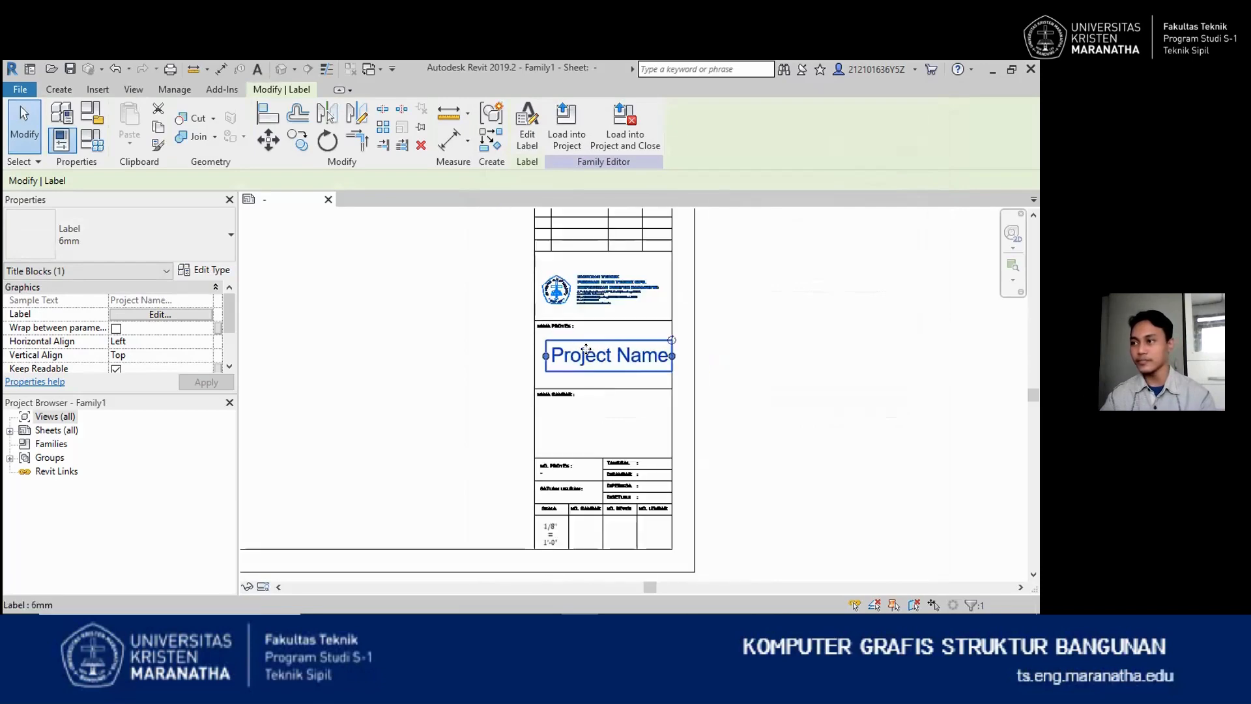
{"action": "left_click", "coordinate": [713, 394]}
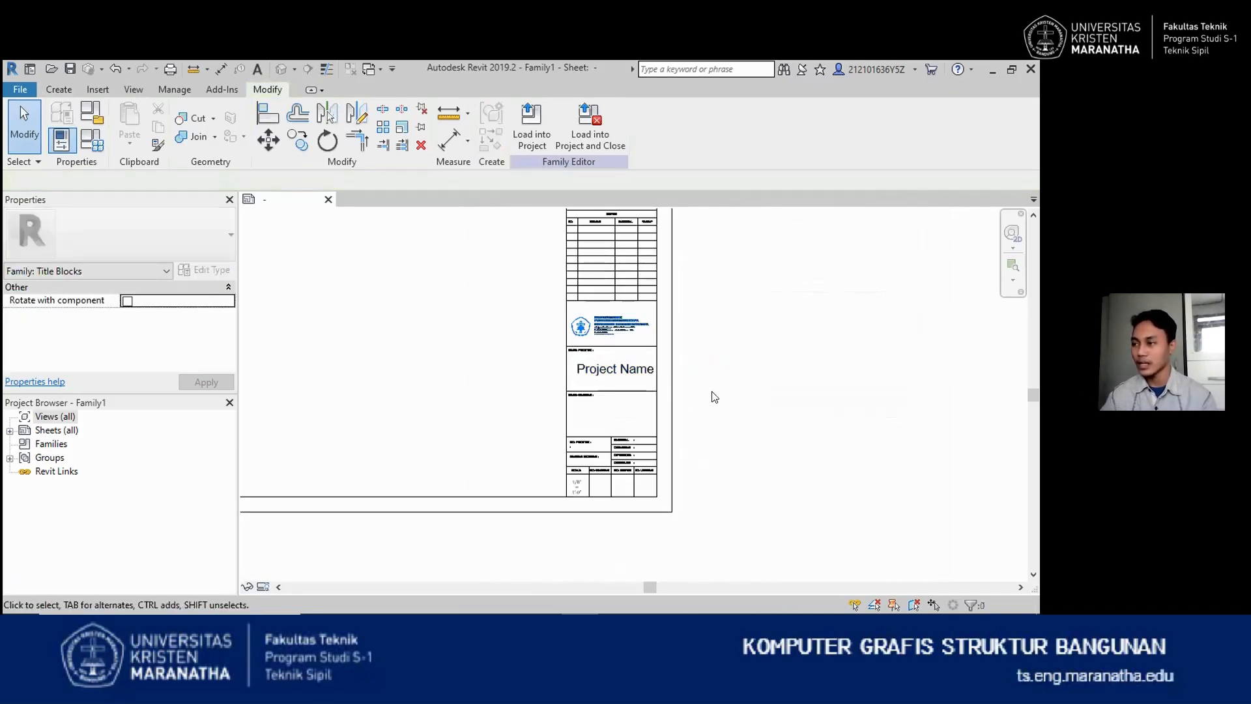
Place a label with the Sheet Name parameter in the NAMA GAMBAR cell of the title block
{"action": "scroll", "coordinate": [617, 354], "scroll_direction": "up", "scroll_amount": 4}
{"action": "scroll", "coordinate": [547, 384], "scroll_direction": "up", "scroll_amount": 2}
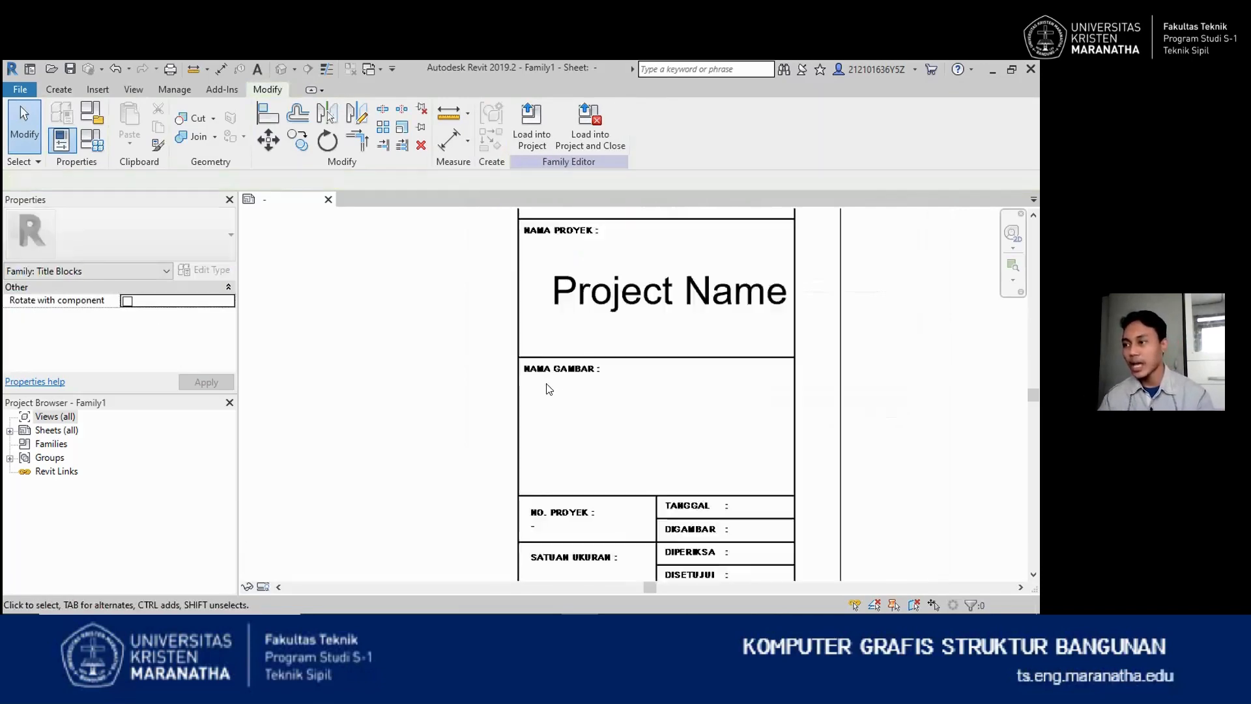
{"action": "scroll", "coordinate": [484, 261], "scroll_direction": "down", "scroll_amount": 2}
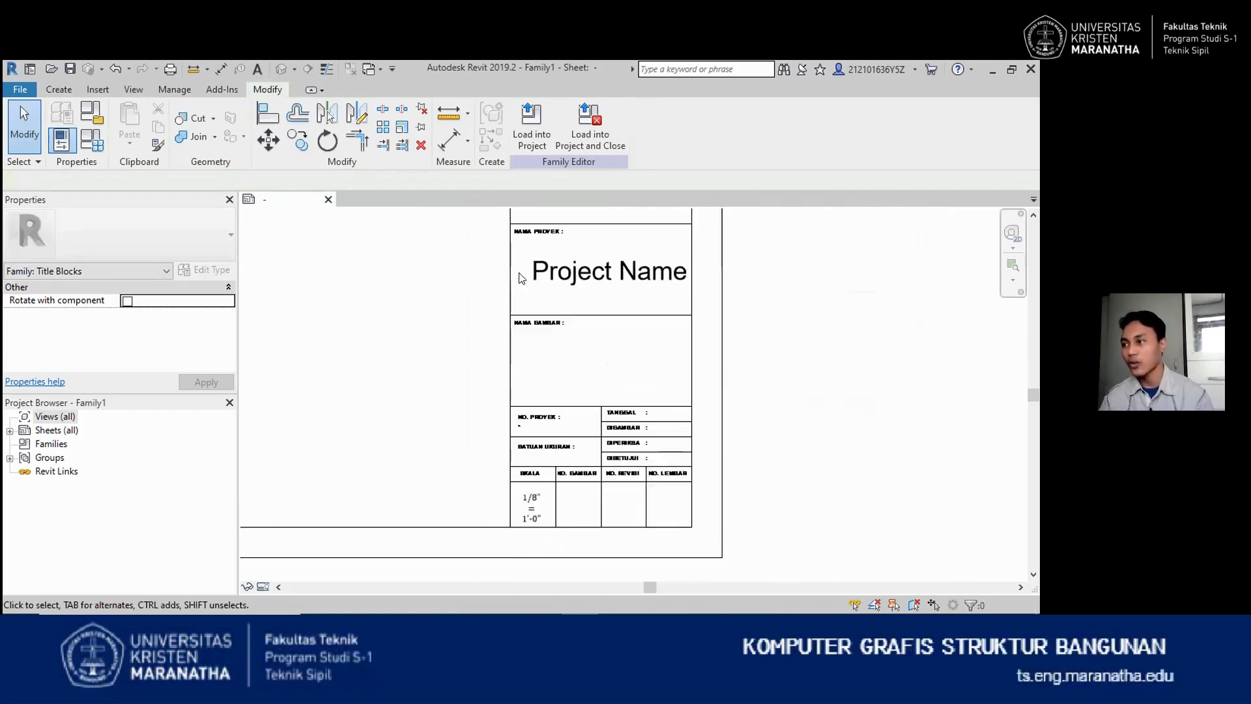
{"action": "scroll", "coordinate": [654, 431], "scroll_direction": "up", "scroll_amount": 2}
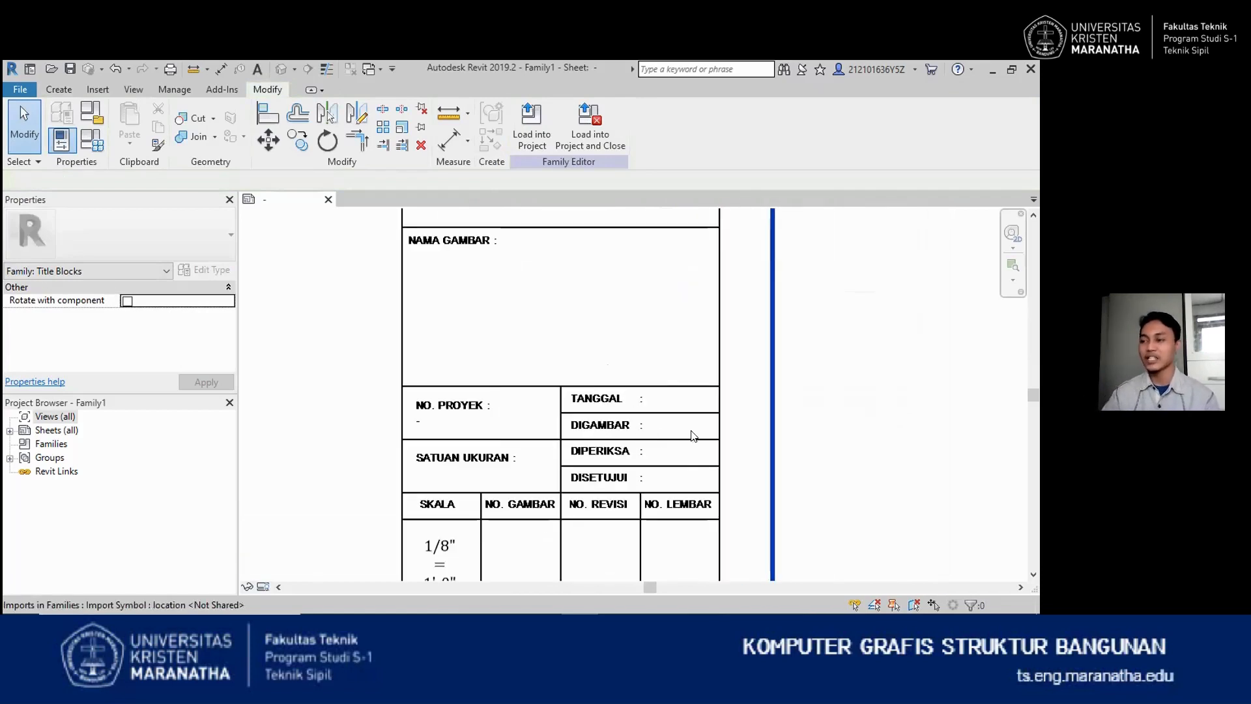
{"action": "scroll", "coordinate": [651, 382], "scroll_direction": "down", "scroll_amount": 2}
{"action": "left_click", "coordinate": [72, 91]}
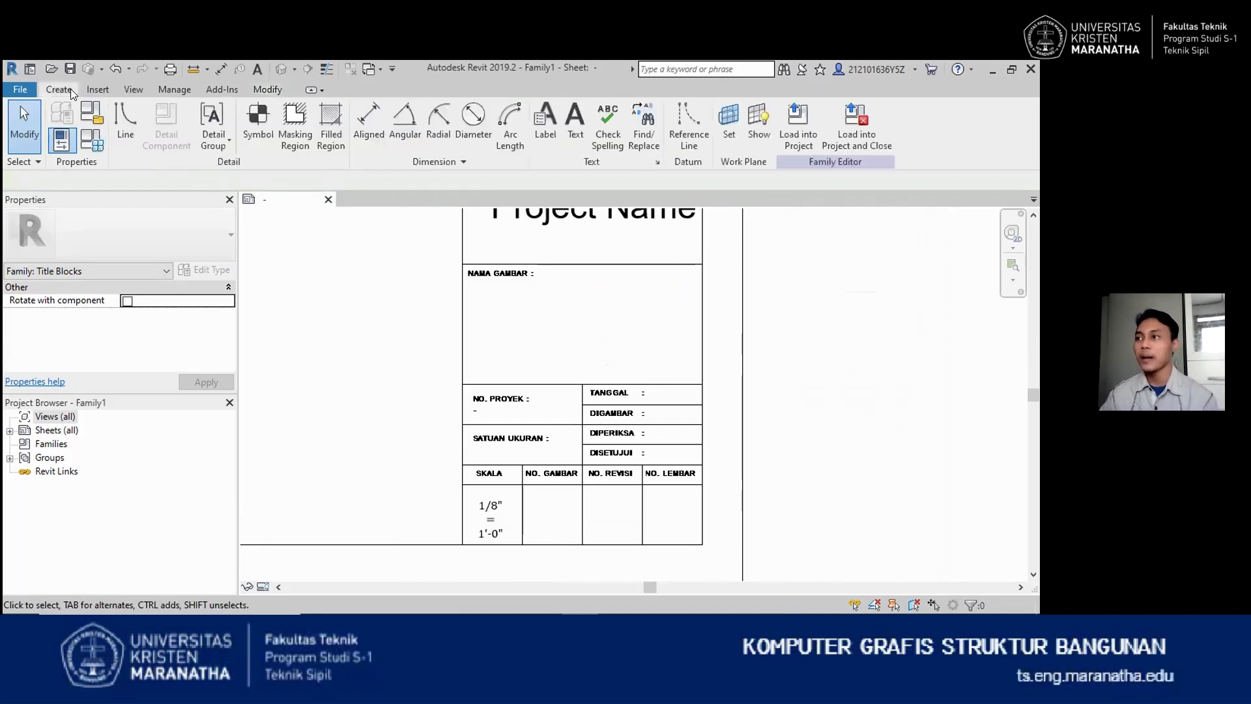
{"action": "left_click", "coordinate": [543, 133]}
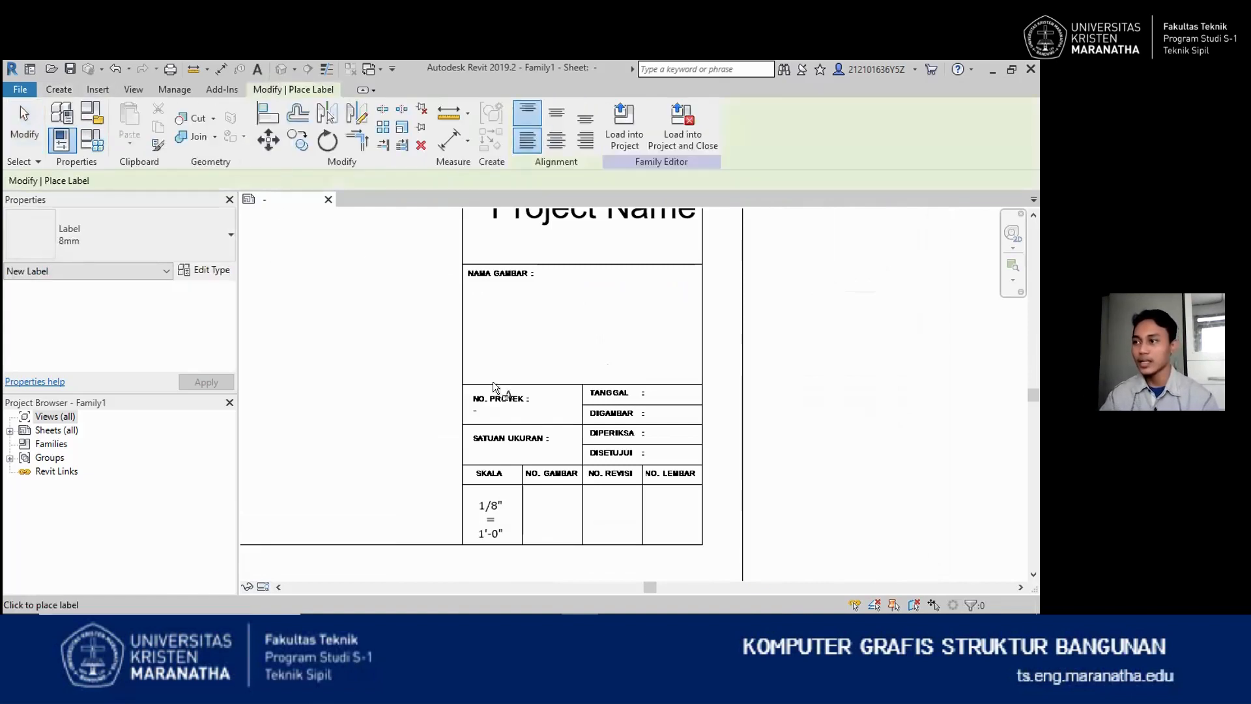
{"action": "left_click", "coordinate": [518, 312]}
{"action": "scroll", "coordinate": [312, 393], "scroll_direction": "down", "scroll_amount": 8}
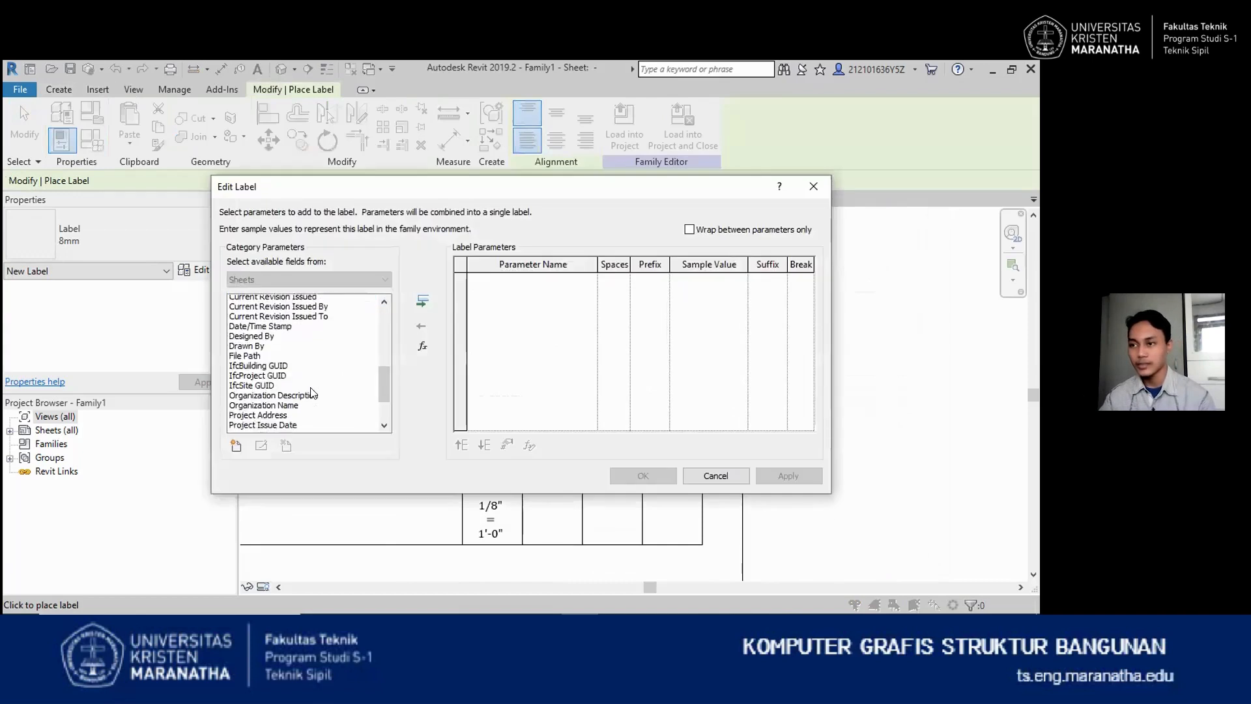
{"action": "left_click", "coordinate": [271, 410]}
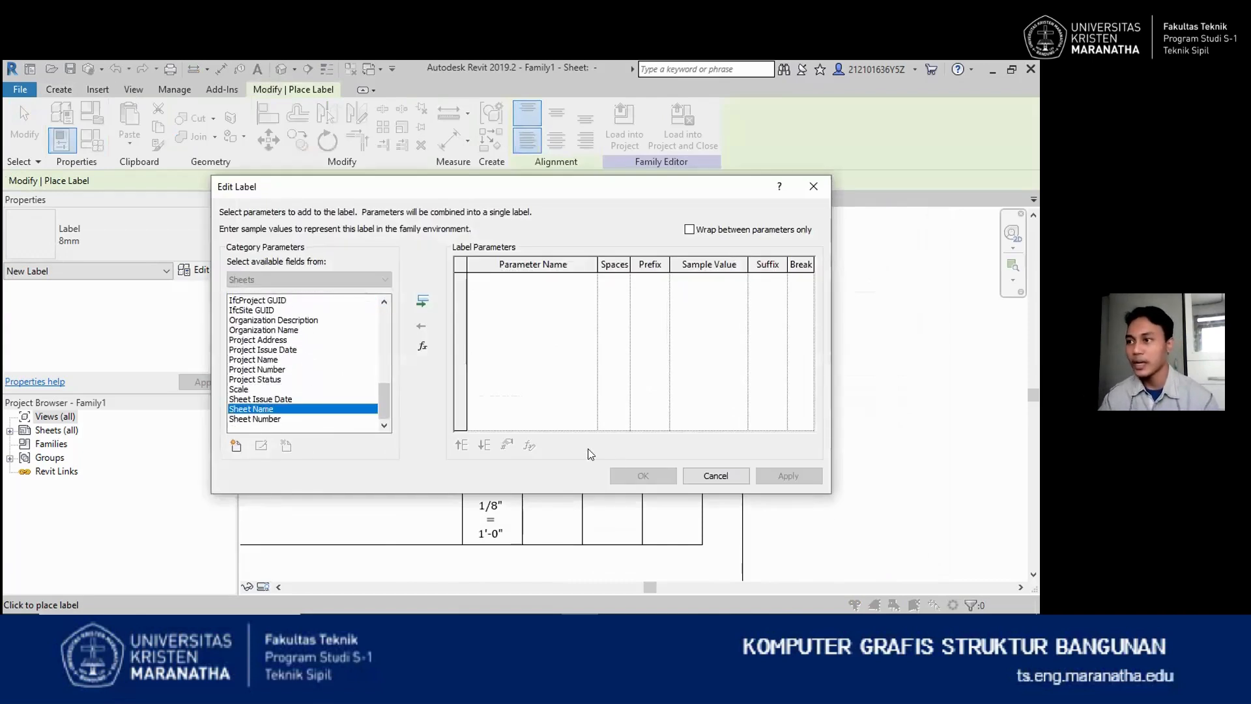
{"action": "left_click", "coordinate": [423, 304]}
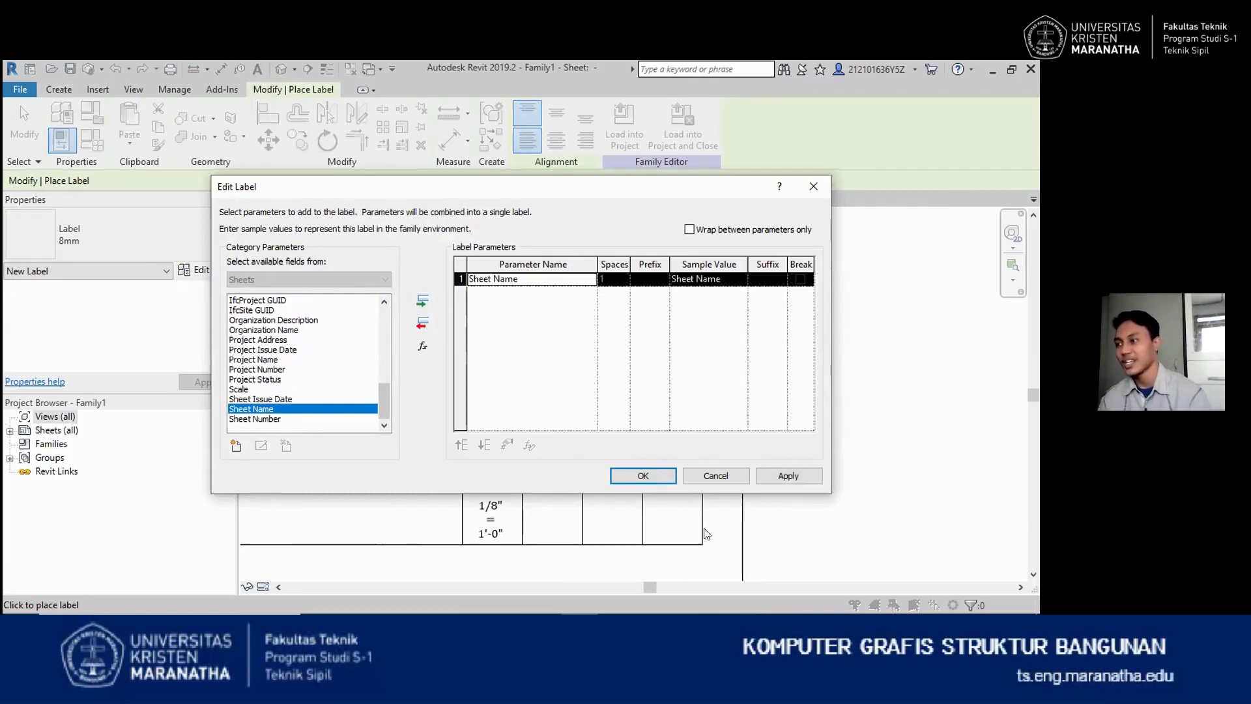
{"action": "left_click", "coordinate": [643, 476]}
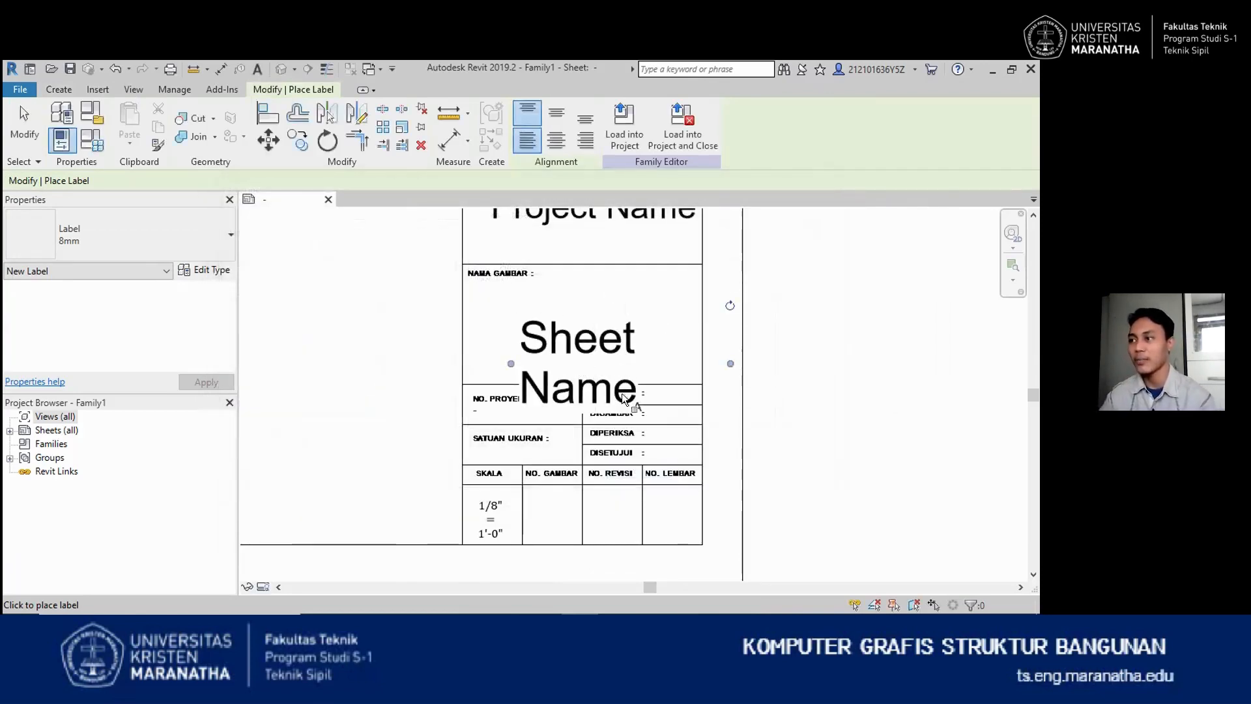
Move the Sheet Name label up, closer to the NAMA GAMBAR heading
{"action": "scroll", "coordinate": [622, 393], "scroll_direction": "down", "scroll_amount": 3}
{"action": "scroll", "coordinate": [633, 405], "scroll_direction": "up", "scroll_amount": 3}
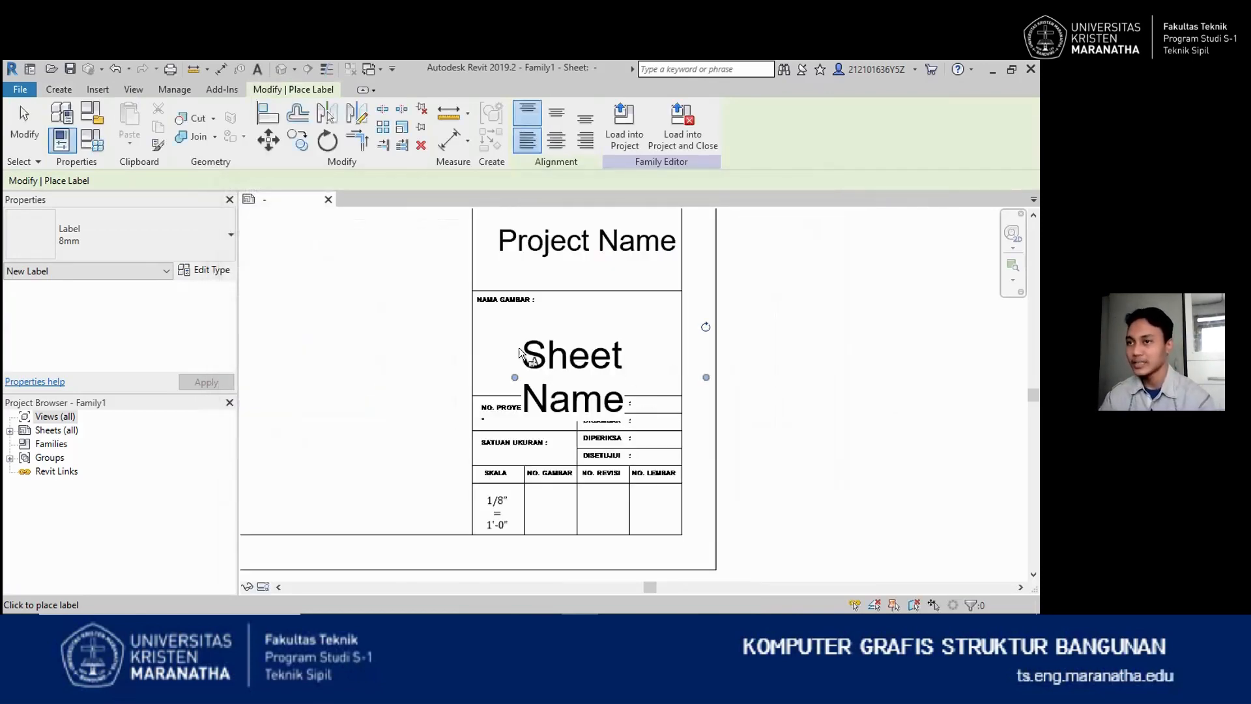
{"action": "key", "text": "Escape"}
{"action": "left_click", "coordinate": [616, 376]}
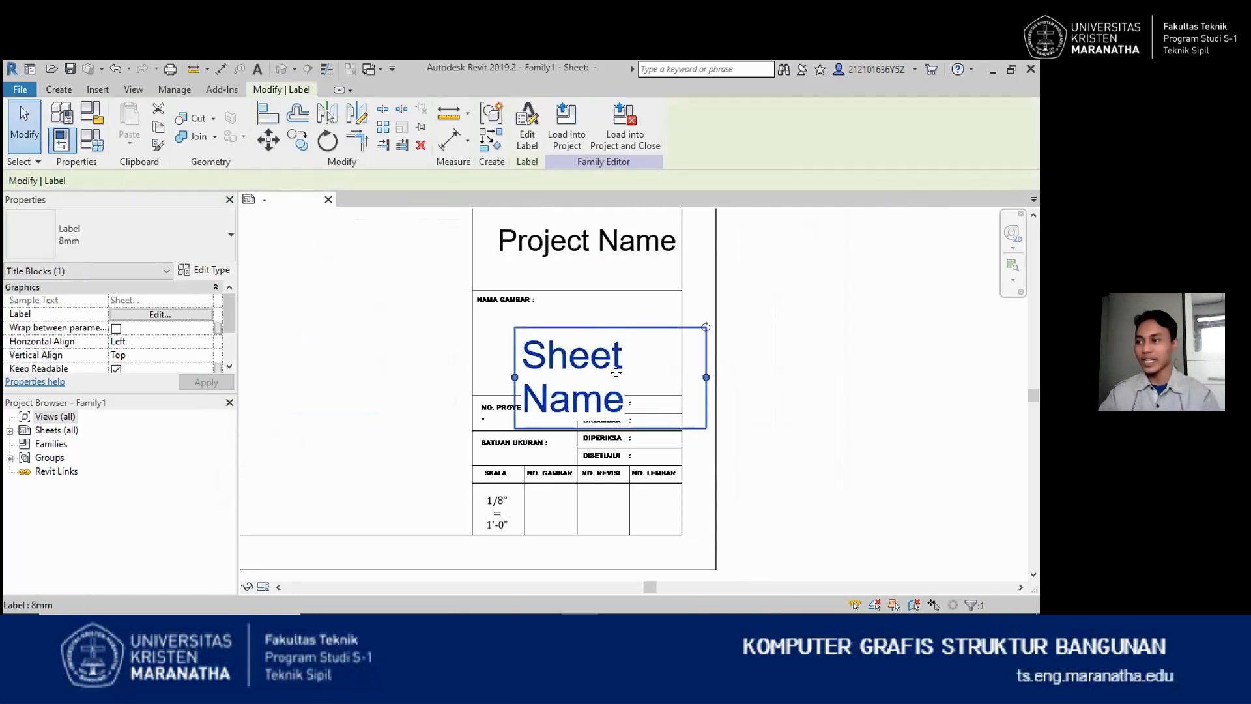
{"action": "left_click_drag", "start_coordinate": [616, 373], "coordinate": [615, 356]}
{"action": "left_click", "coordinate": [762, 433]}
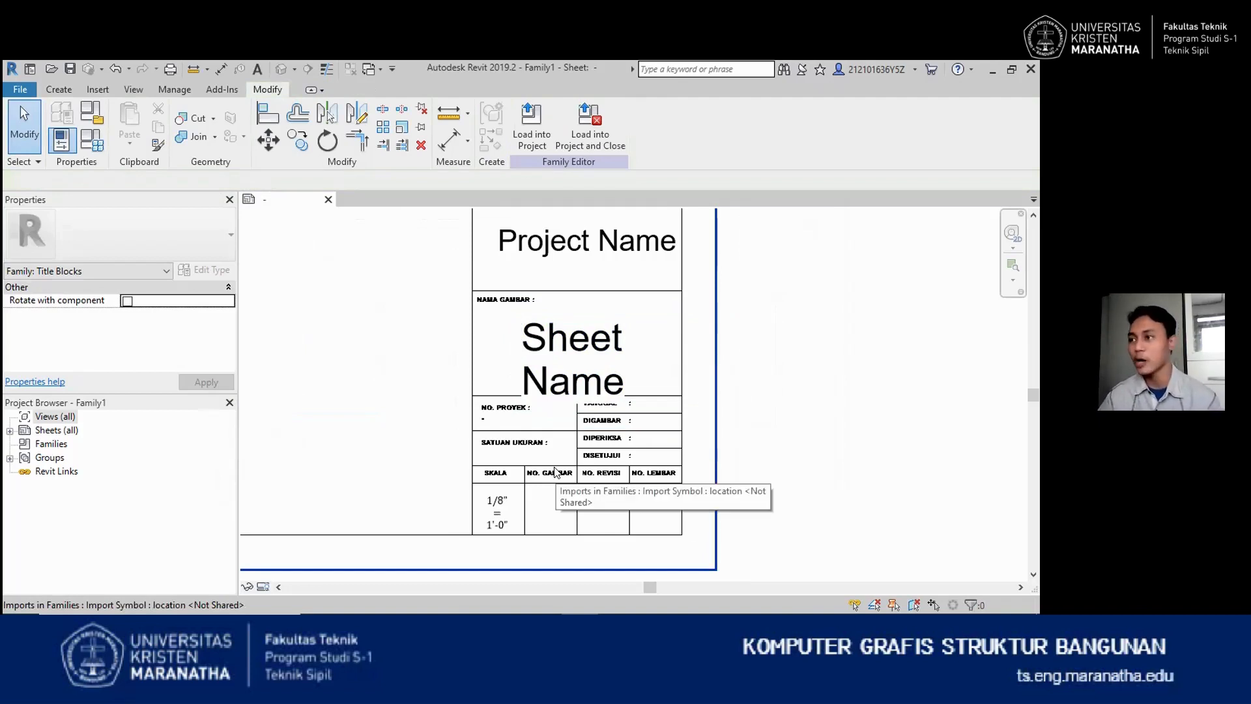
Save the title block as a family file named kop a3revits in the Revit Final Project (Rumah Tinggal) folder
{"action": "scroll", "coordinate": [559, 470], "scroll_direction": "down", "scroll_amount": 5}
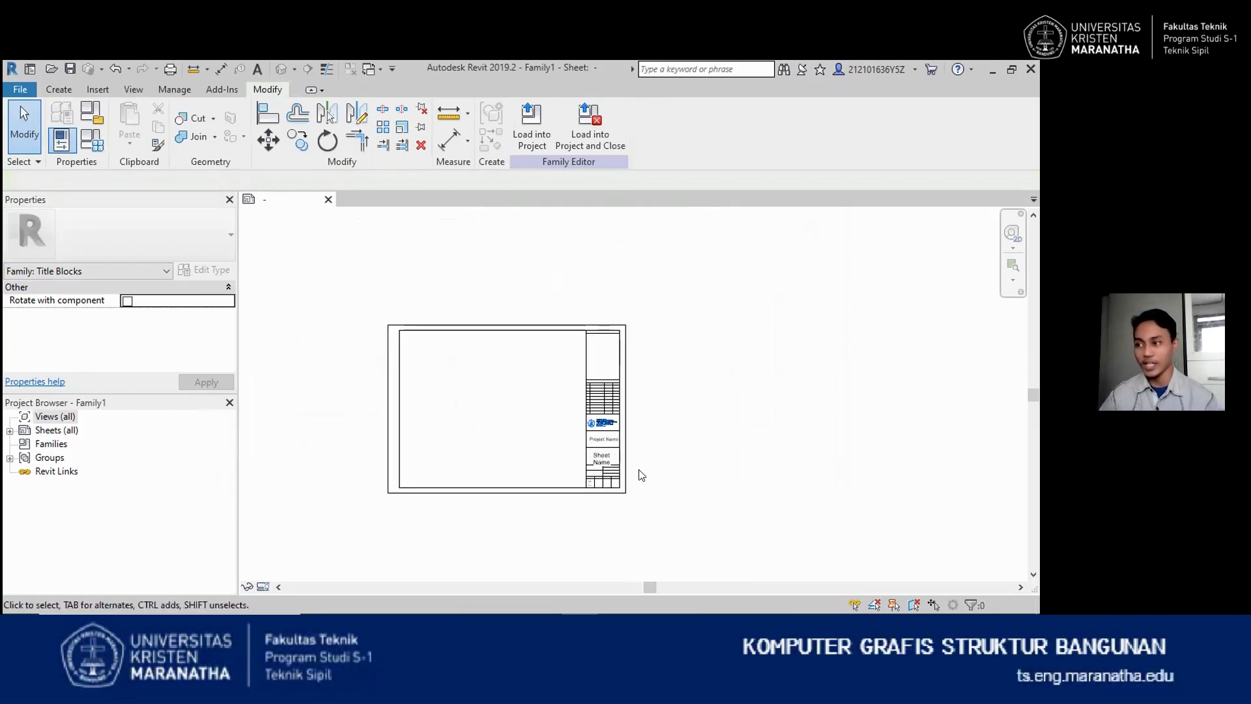
{"action": "scroll", "coordinate": [579, 456], "scroll_direction": "up", "scroll_amount": 1}
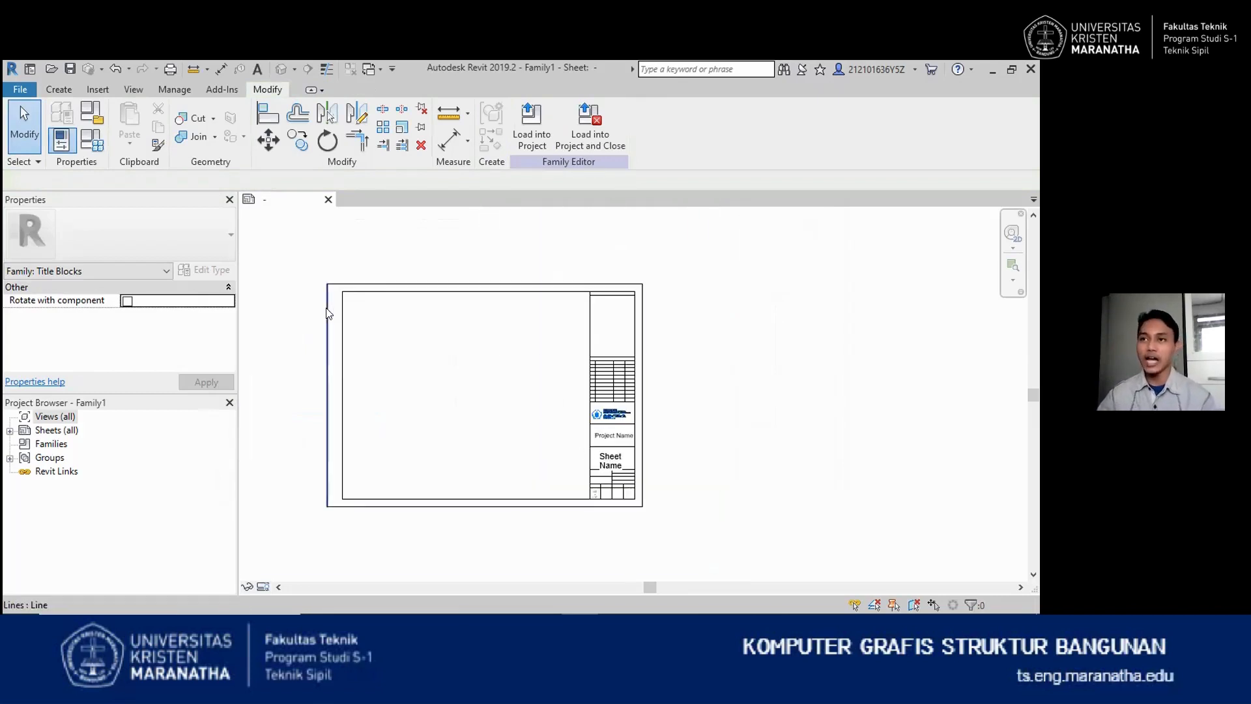
{"action": "left_click", "coordinate": [22, 91]}
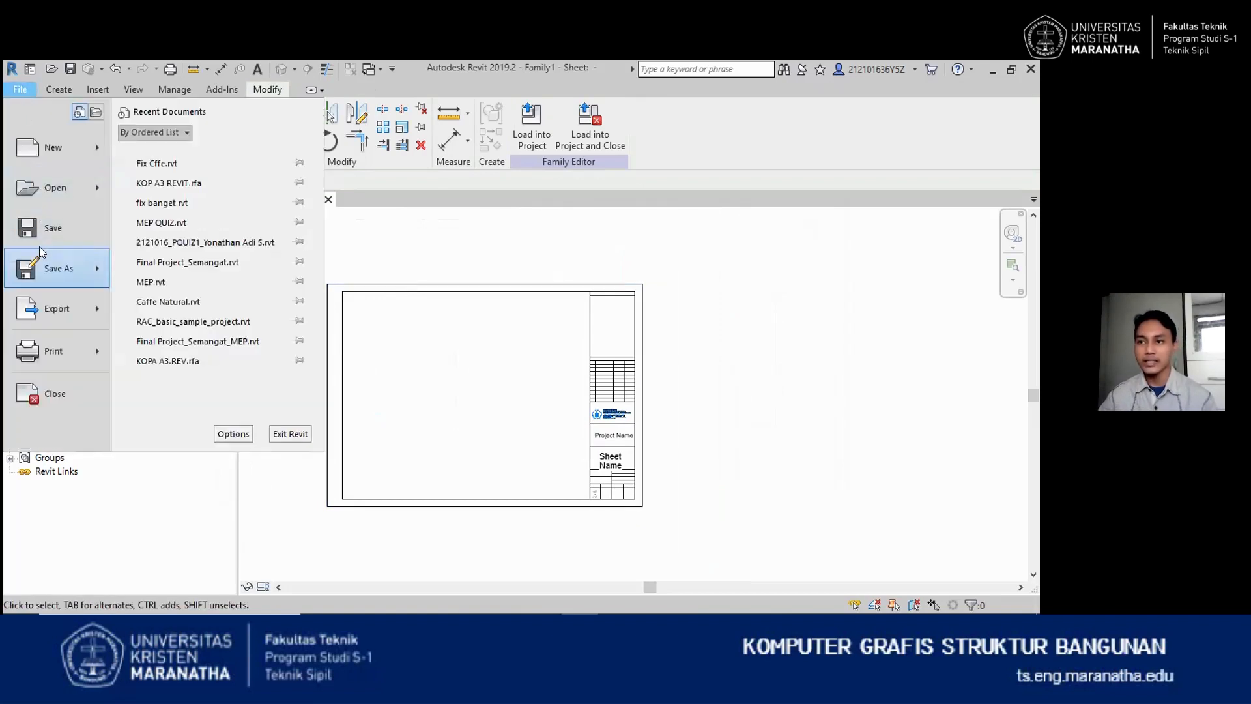
{"action": "mouse_move", "coordinate": [39, 247]}
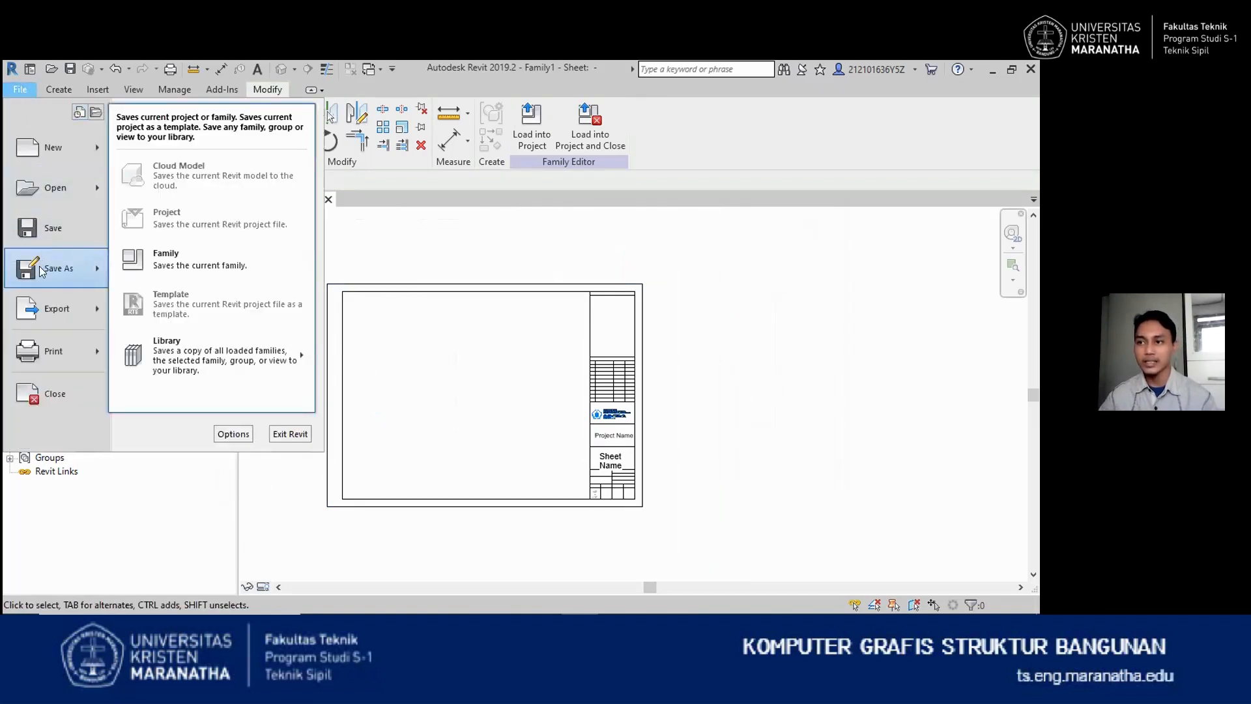
{"action": "left_click", "coordinate": [179, 260]}
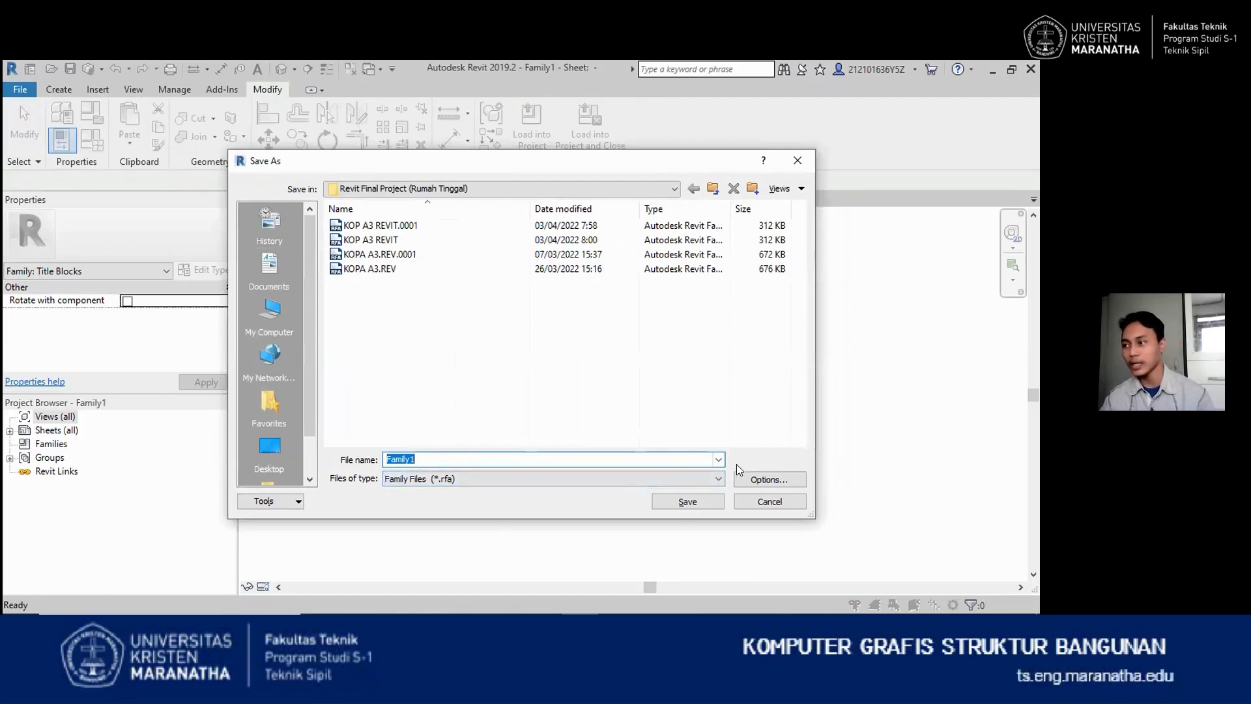
{"action": "left_click", "coordinate": [761, 481]}
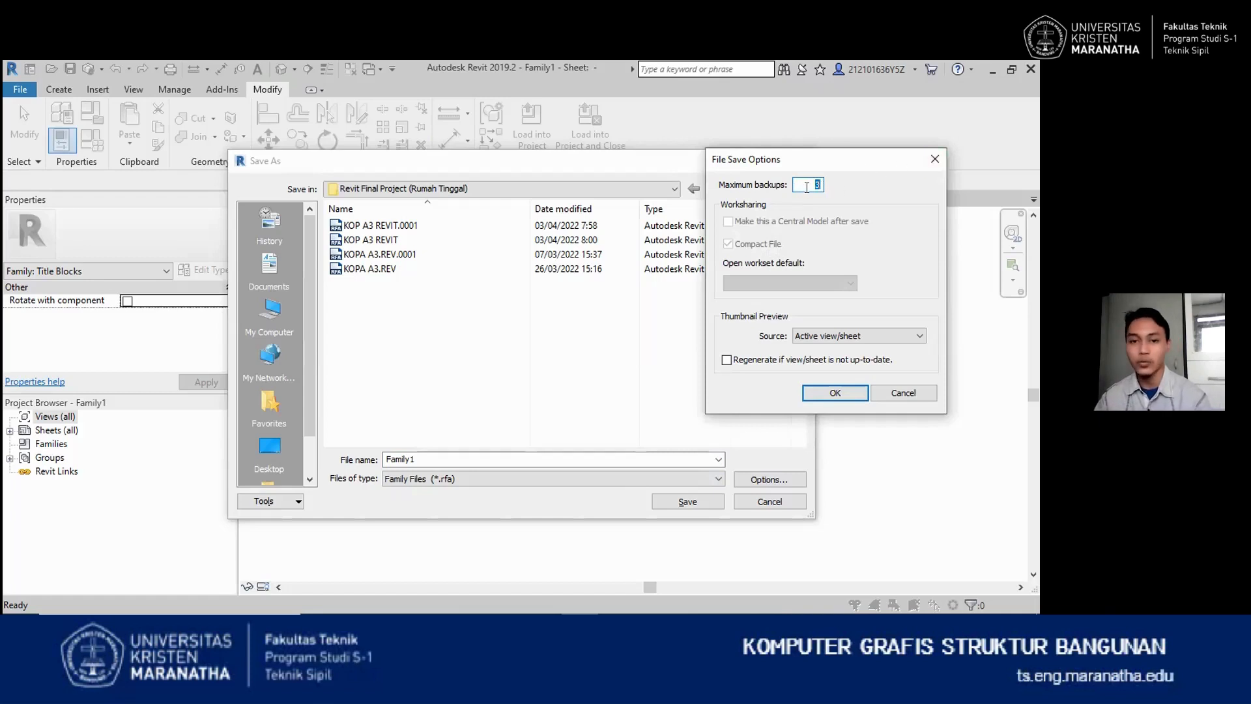
{"action": "left_click", "coordinate": [825, 388]}
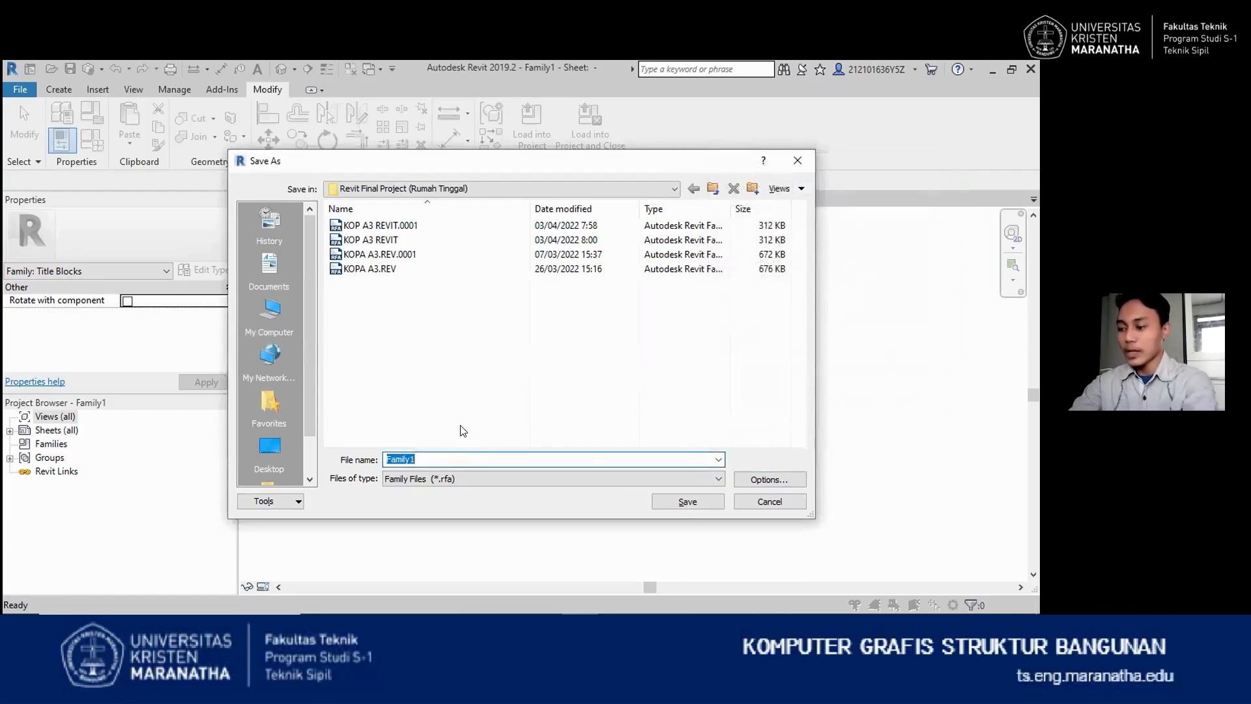
{"action": "type", "text": "kop a"}
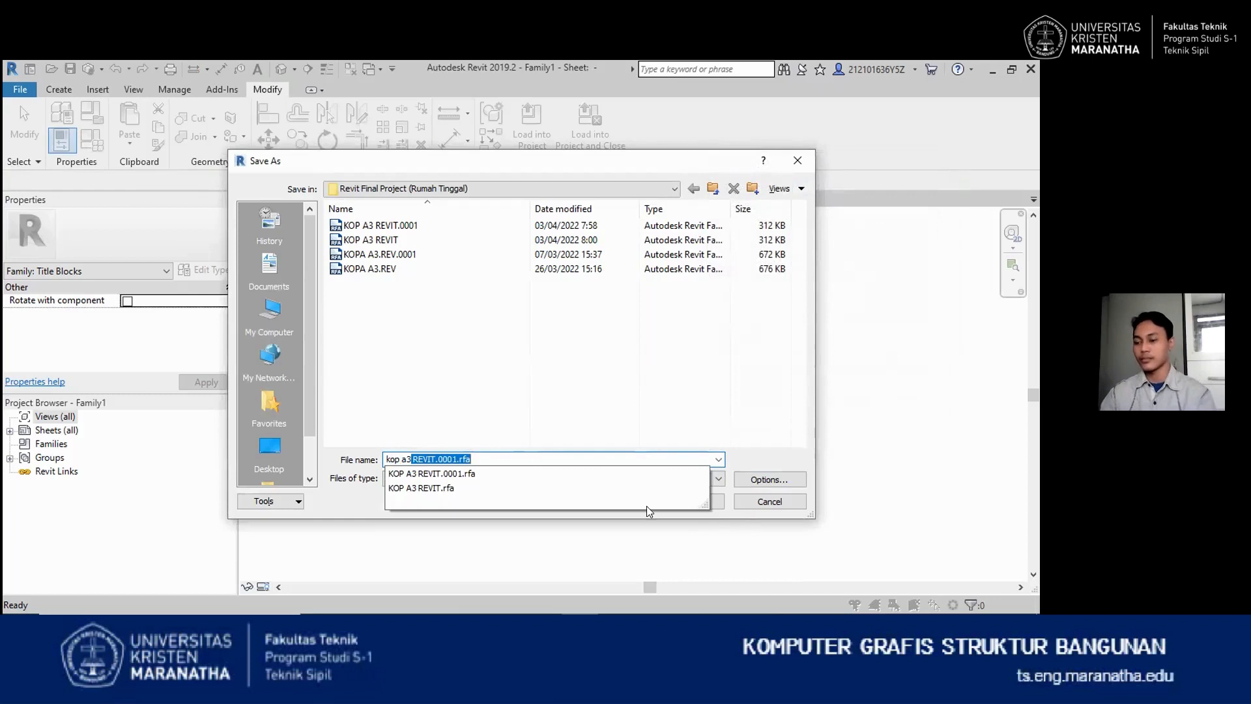
{"action": "type", "text": "3re"}
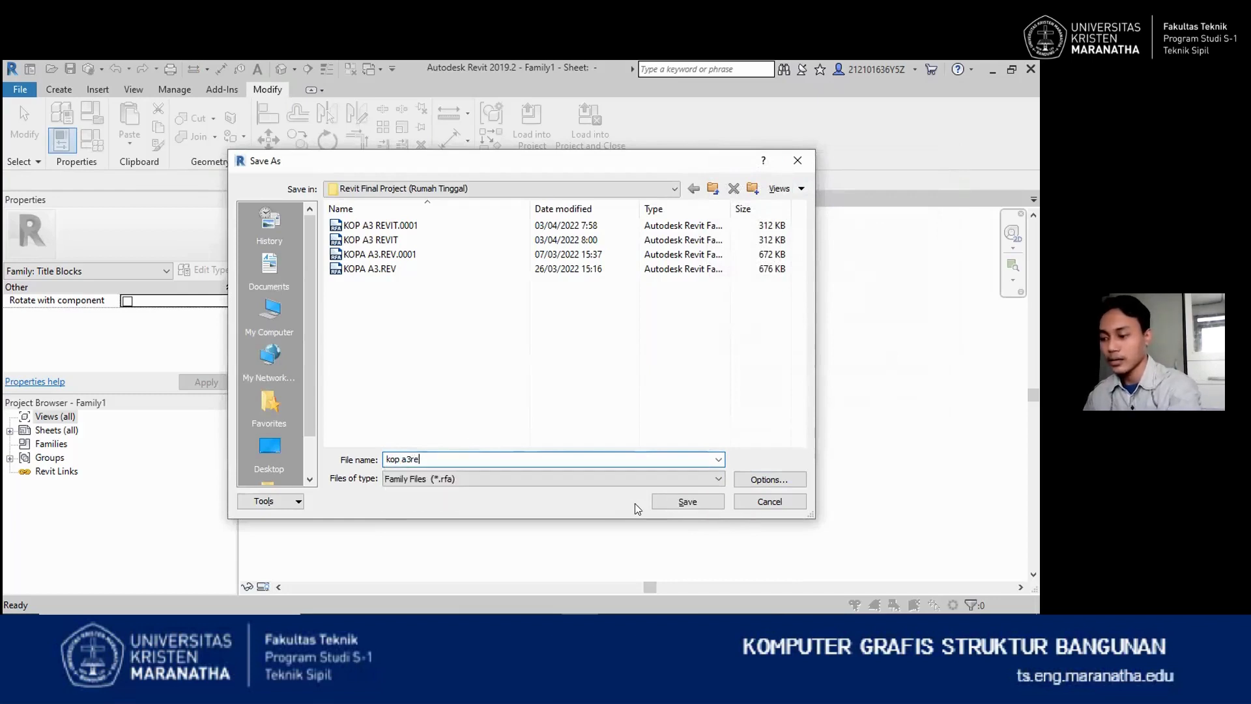
{"action": "type", "text": "vits"}
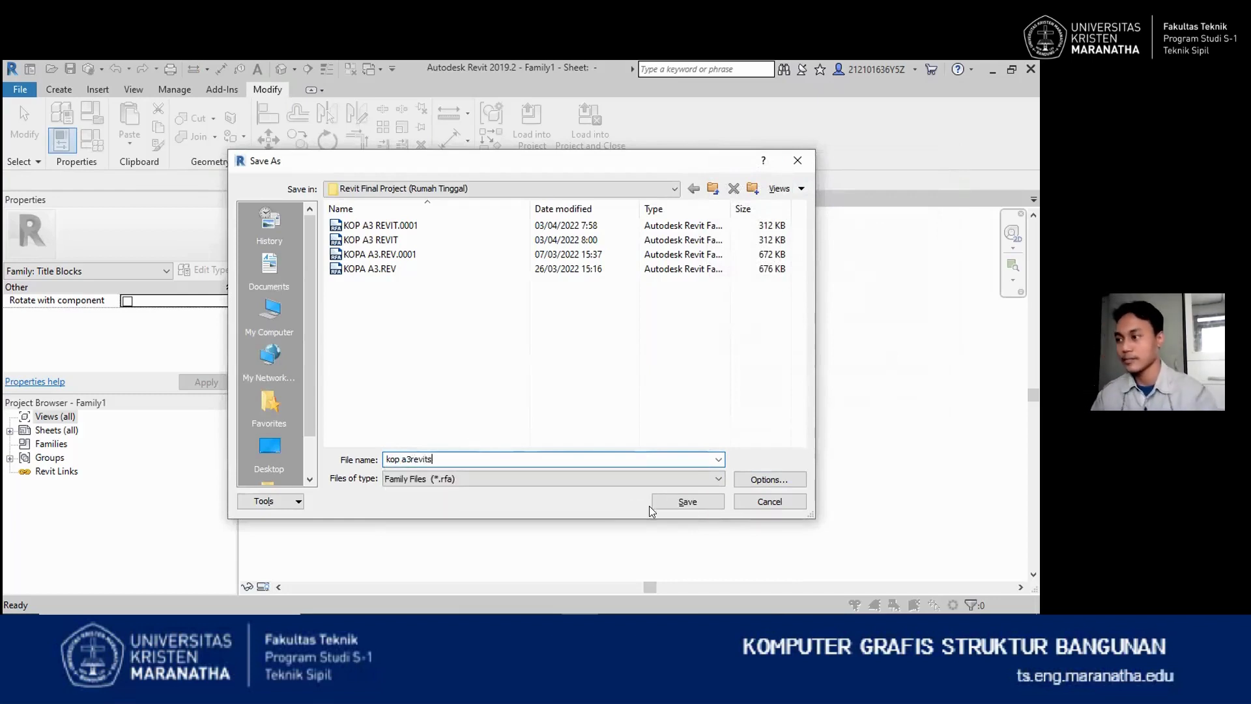
{"action": "left_click", "coordinate": [708, 507]}
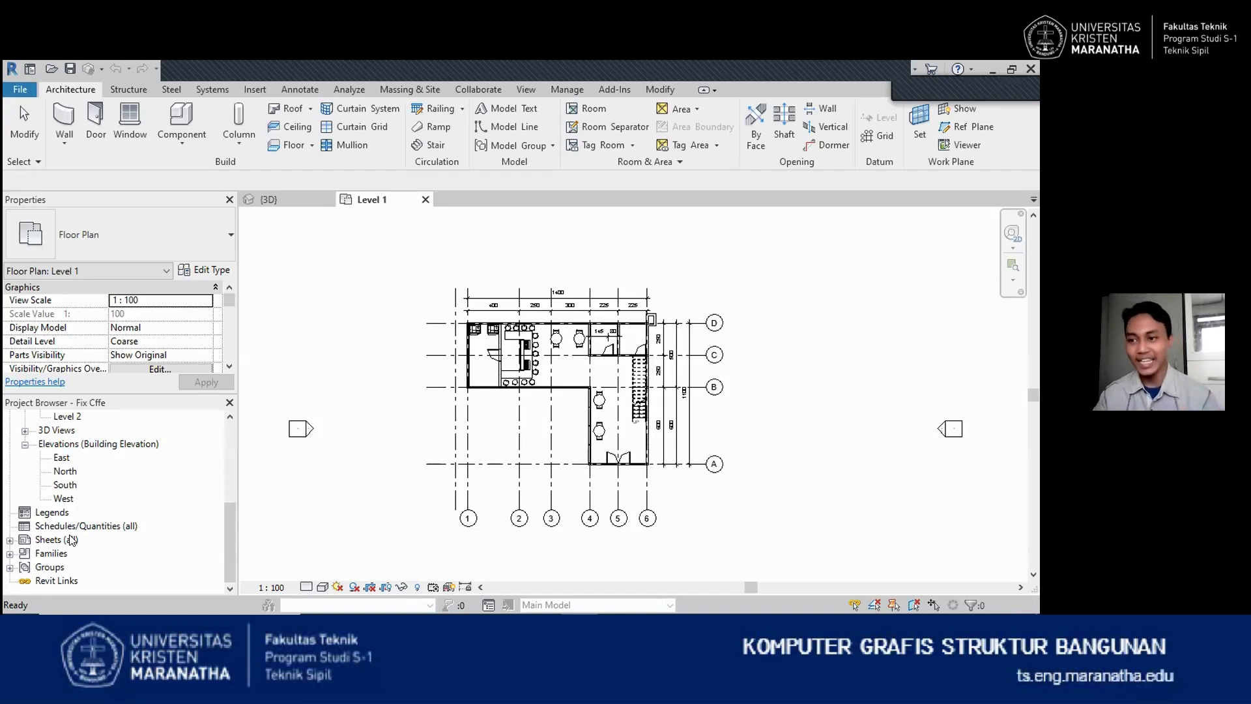
Start a new sheet and browse to the Revit Final Project (Rumah Tinggal) folder on drive D for a title block family
{"action": "right_click", "coordinate": [68, 540]}
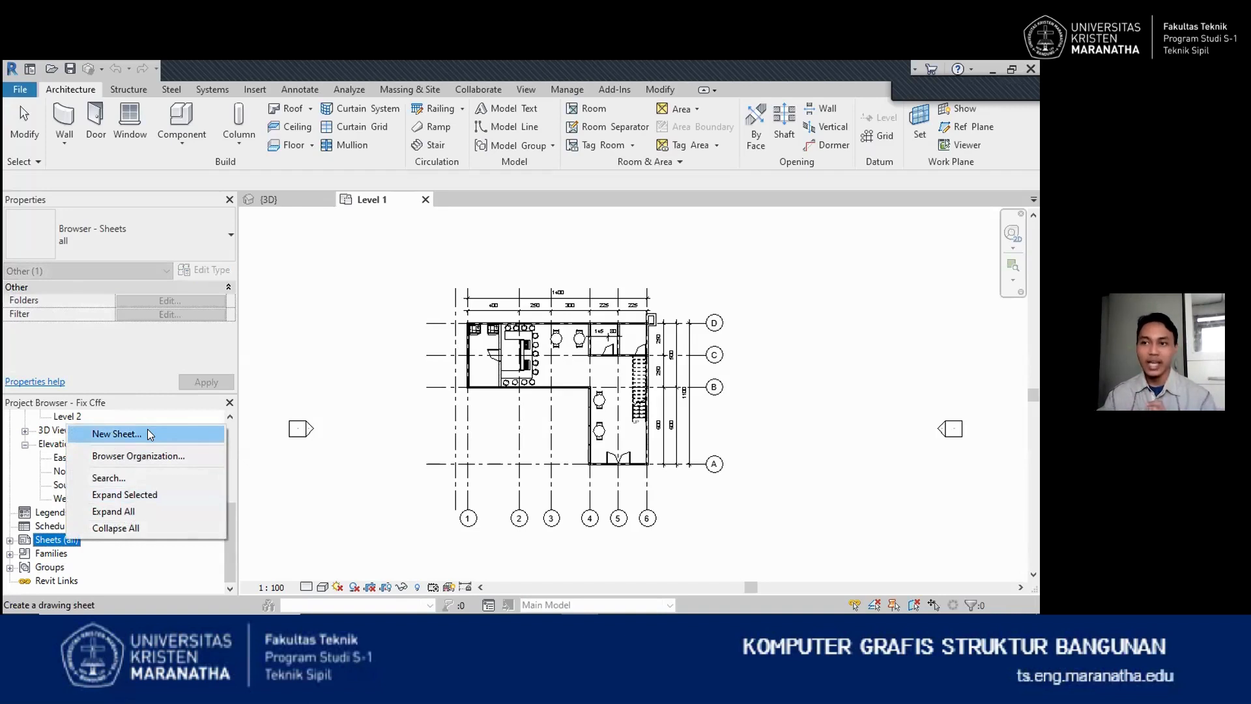
{"action": "left_click", "coordinate": [131, 578]}
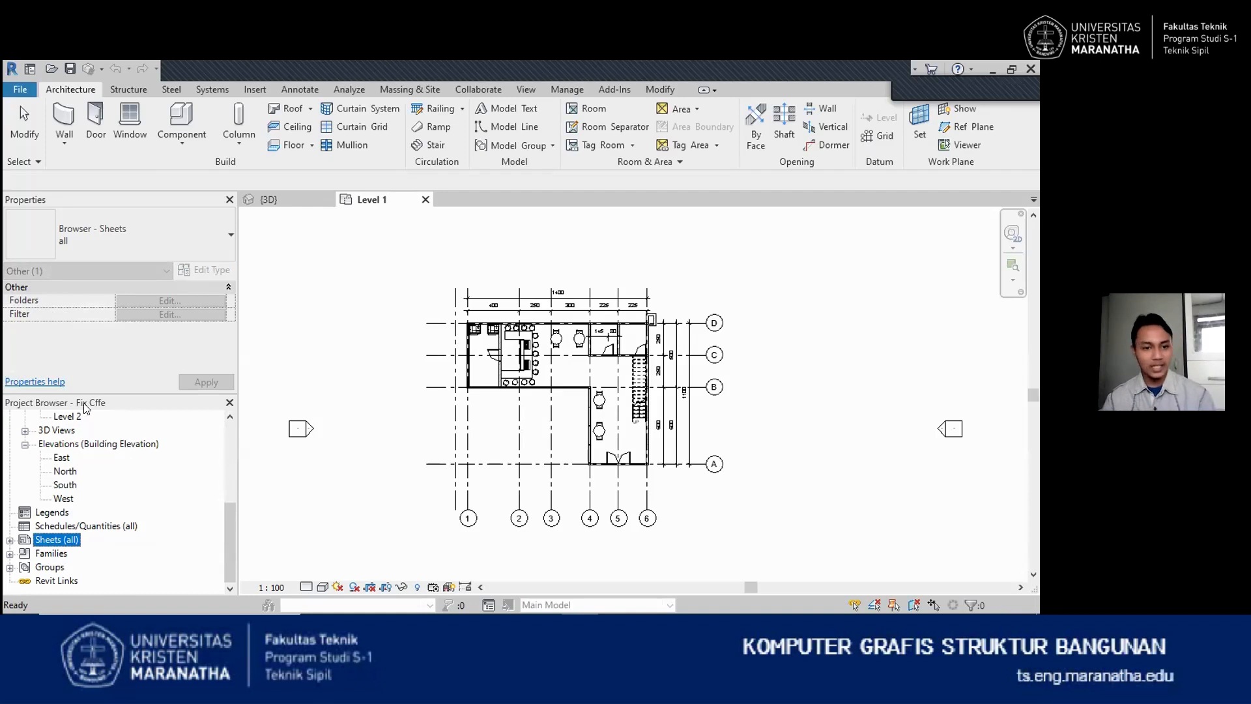
{"action": "right_click", "coordinate": [59, 546]}
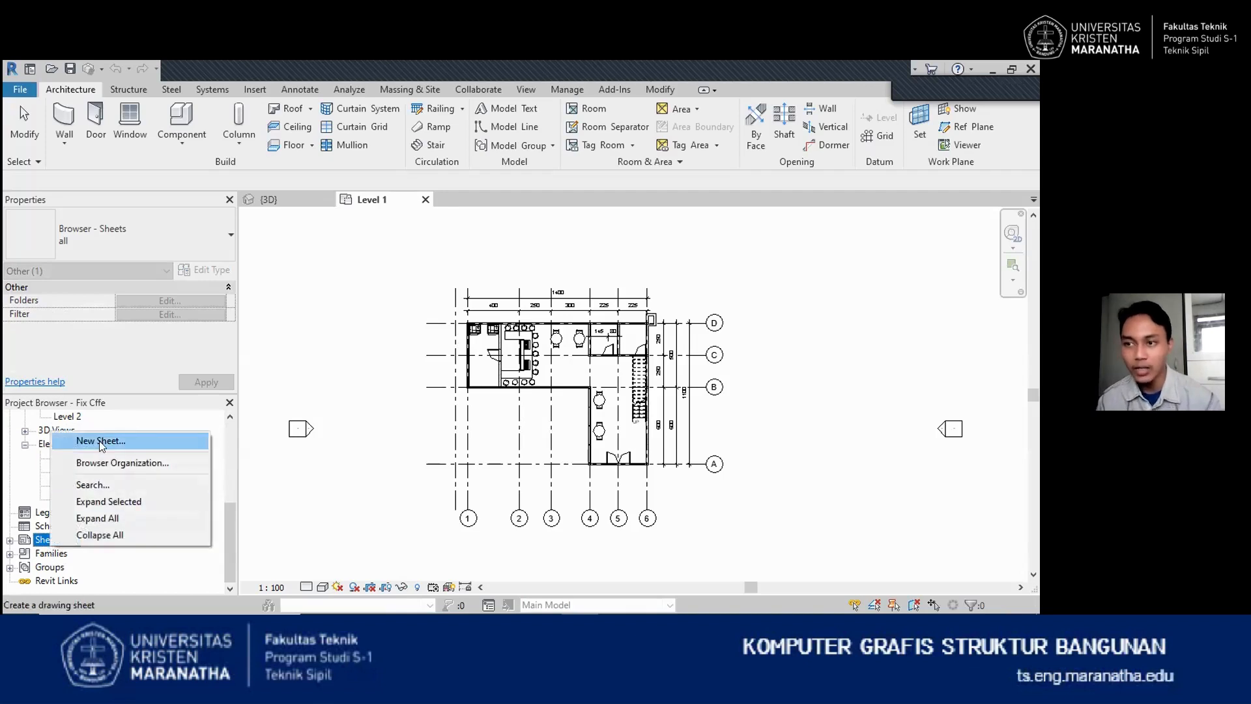
{"action": "left_click", "coordinate": [101, 441]}
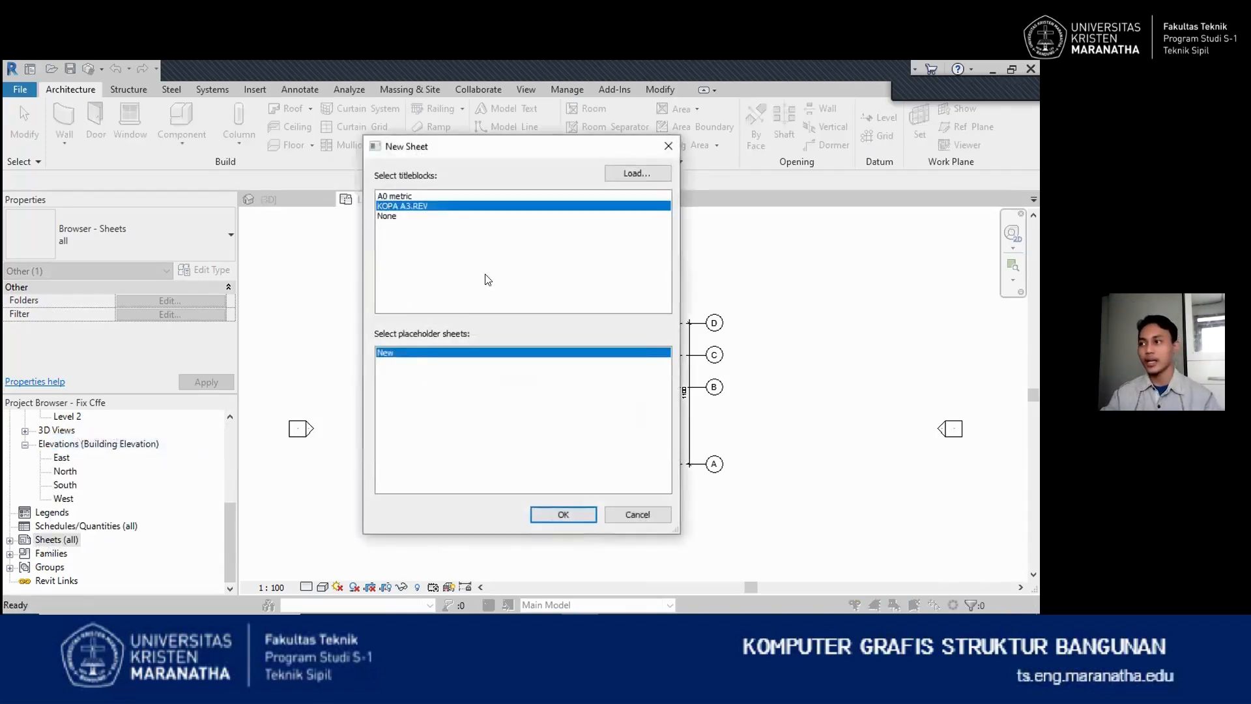
{"action": "left_click", "coordinate": [667, 173]}
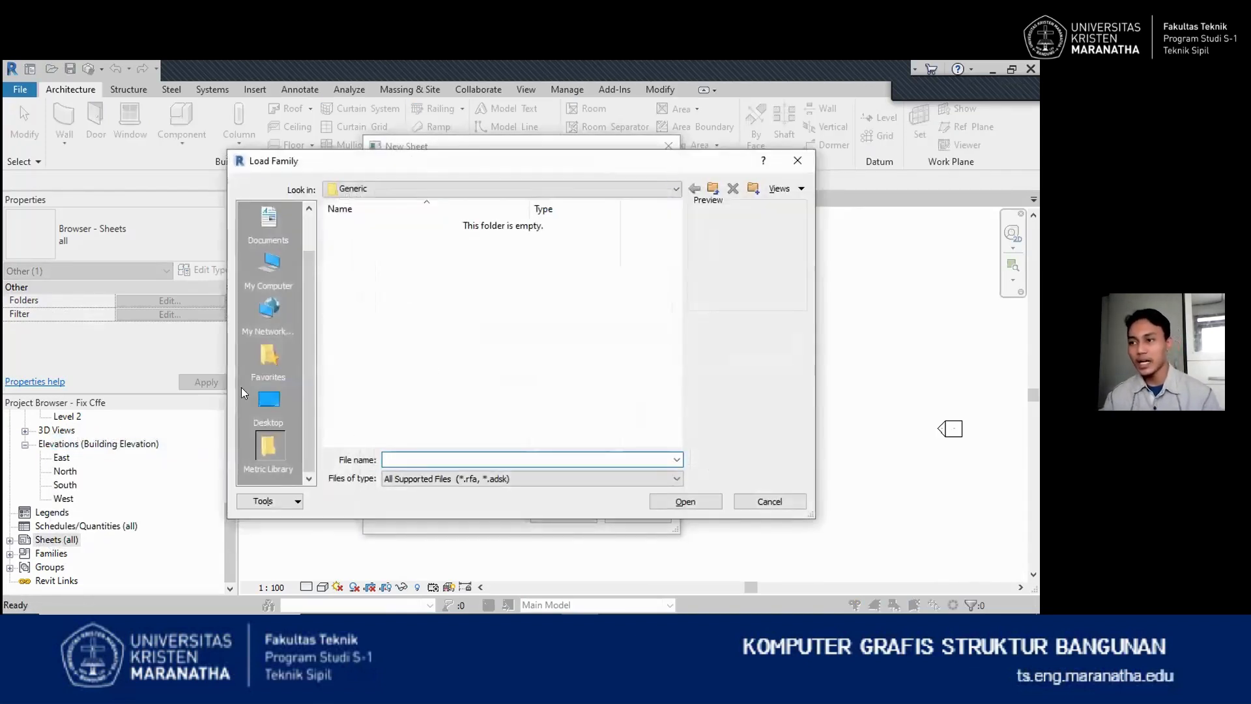
{"action": "left_click", "coordinate": [271, 400]}
{"action": "left_click", "coordinate": [269, 268]}
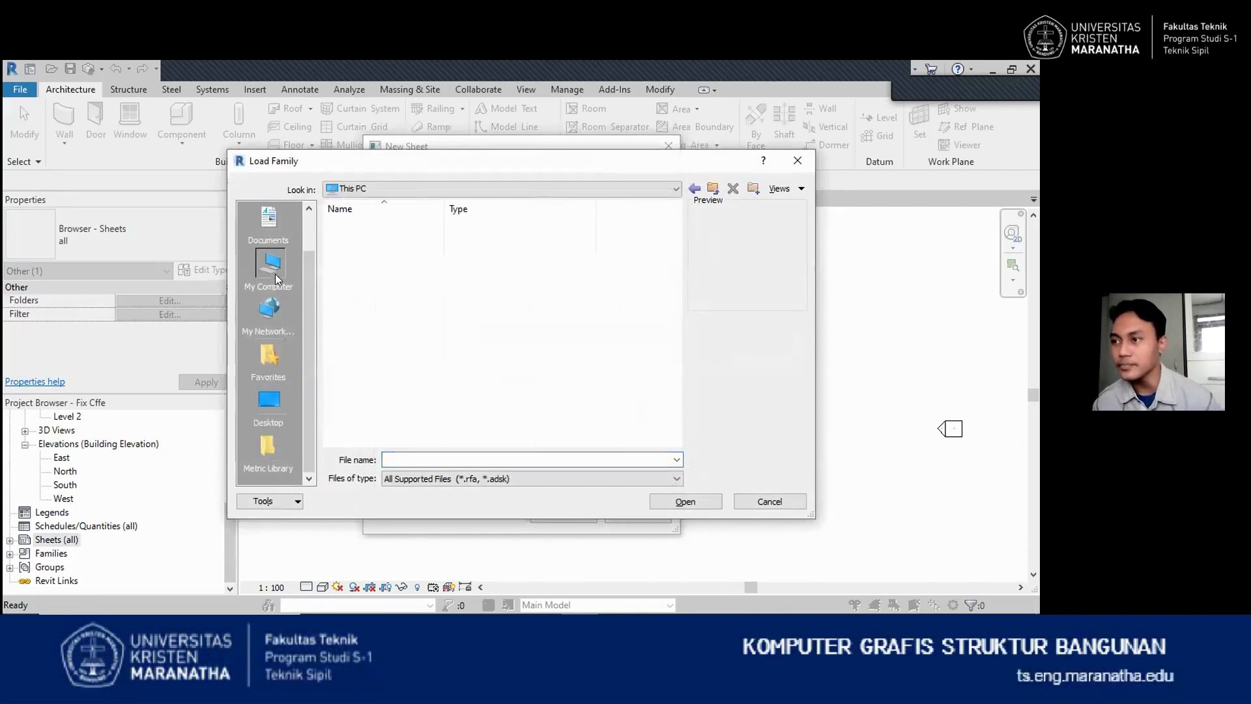
{"action": "double_click", "coordinate": [389, 383]}
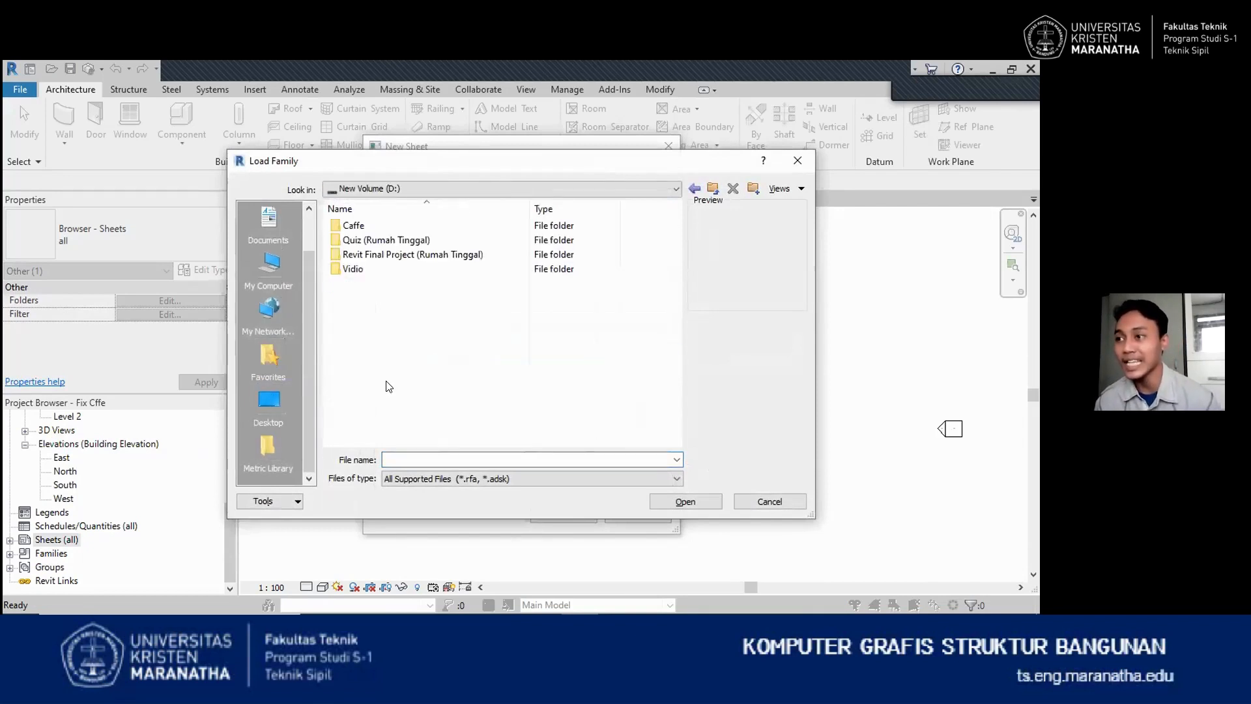
{"action": "double_click", "coordinate": [393, 254]}
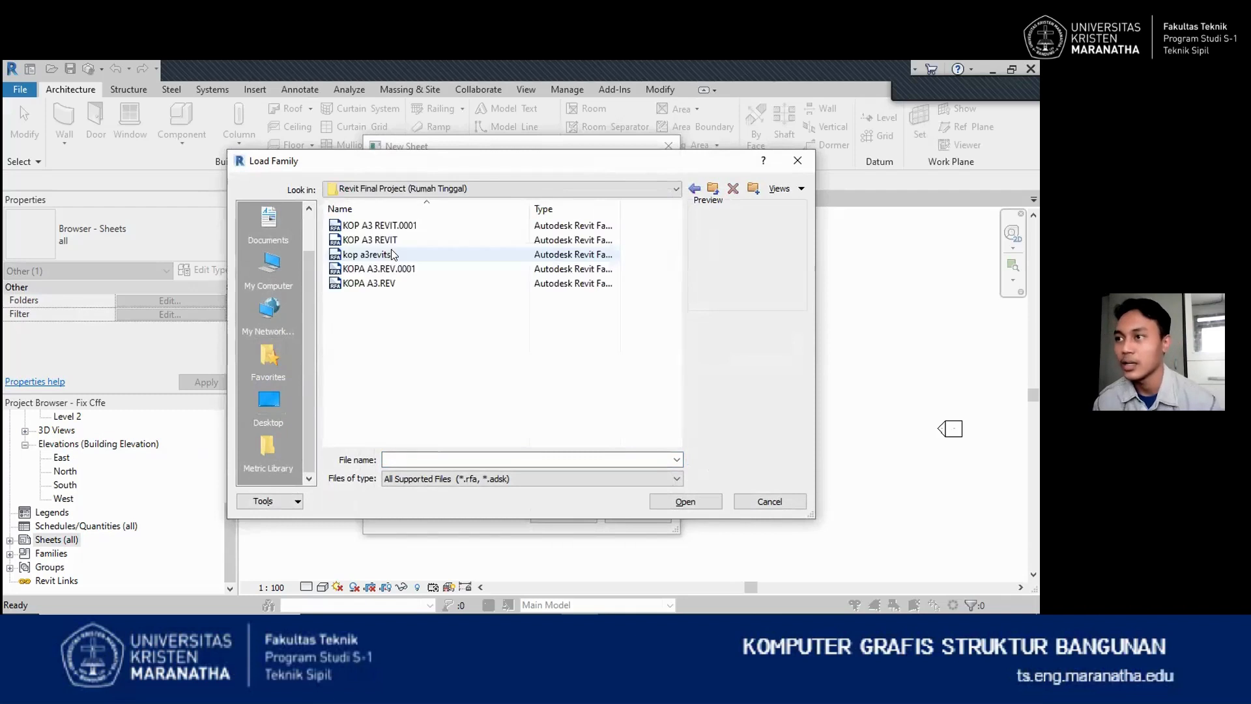
Load the KOPA A3.REV title block family and create the new sheet with it
{"action": "left_click", "coordinate": [378, 225]}
{"action": "left_click", "coordinate": [366, 240]}
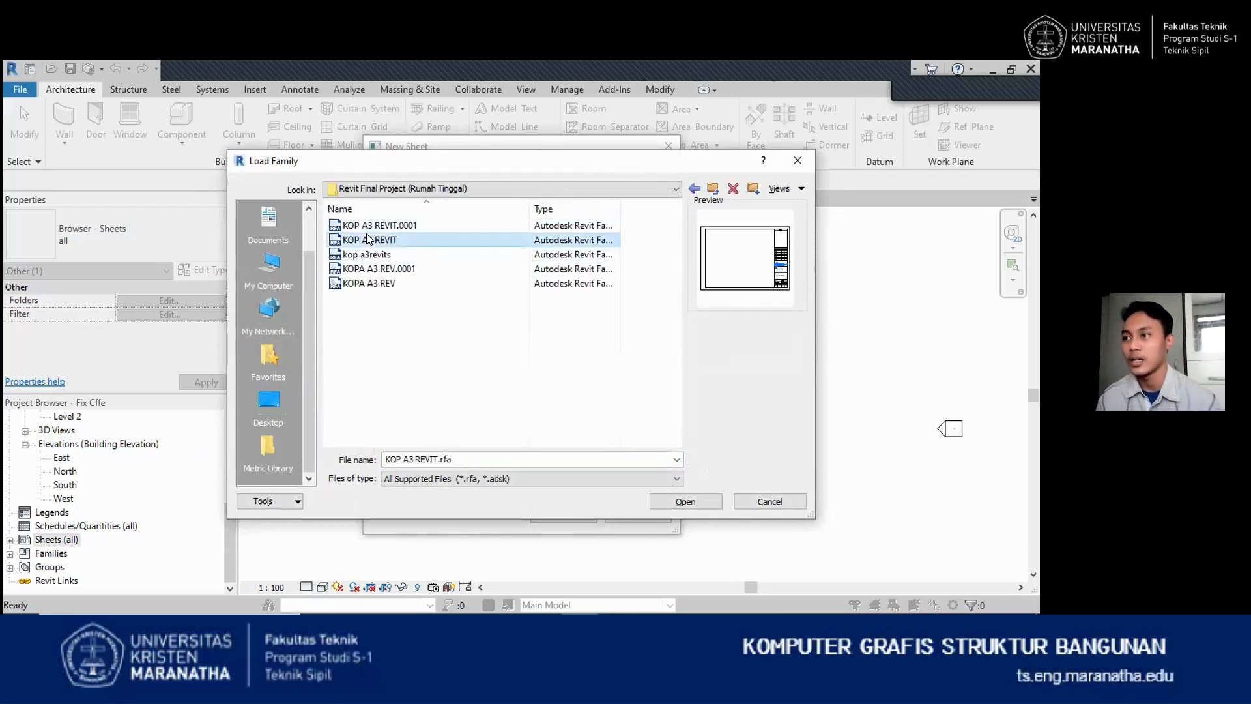
{"action": "left_click", "coordinate": [388, 255]}
{"action": "left_click", "coordinate": [373, 282]}
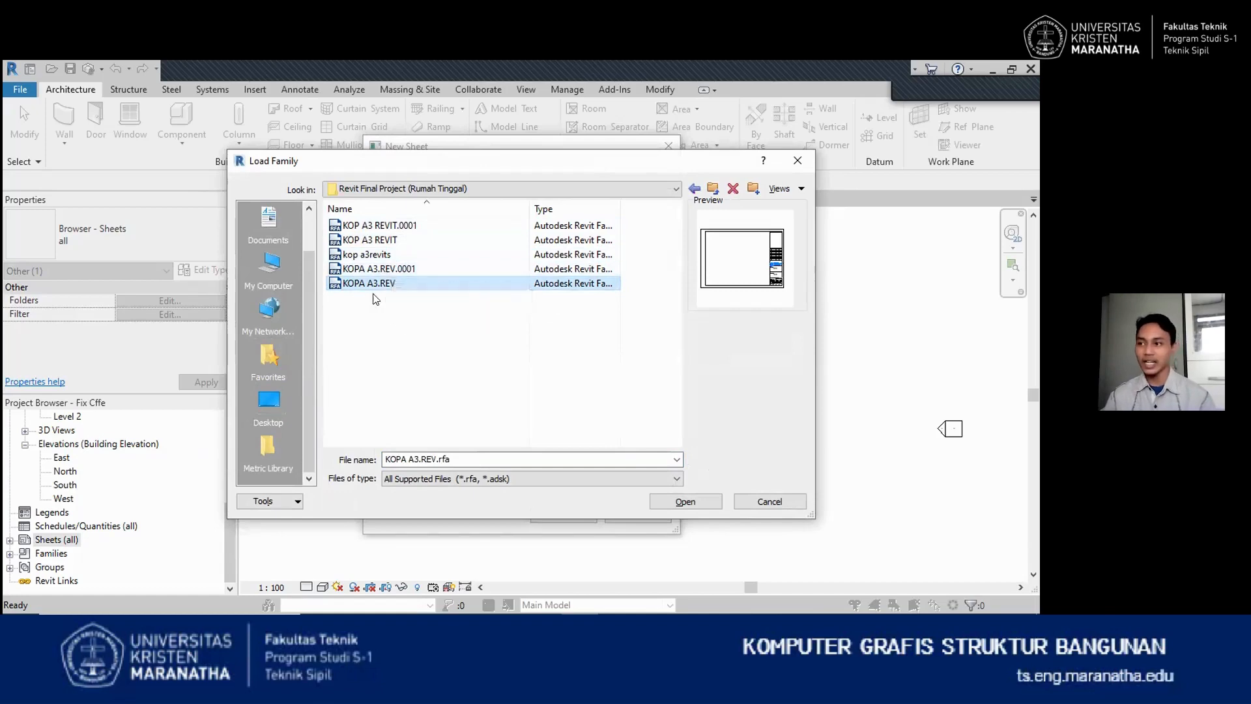
{"action": "left_click", "coordinate": [682, 500]}
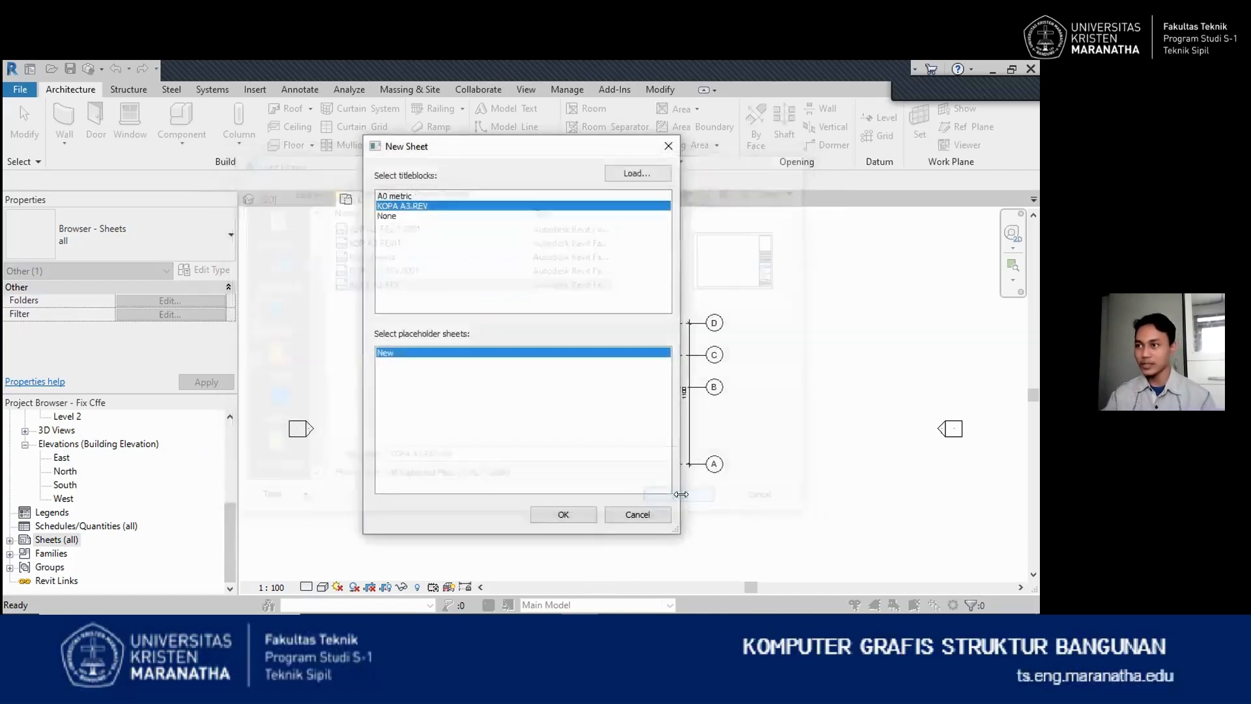
{"action": "left_click", "coordinate": [573, 512]}
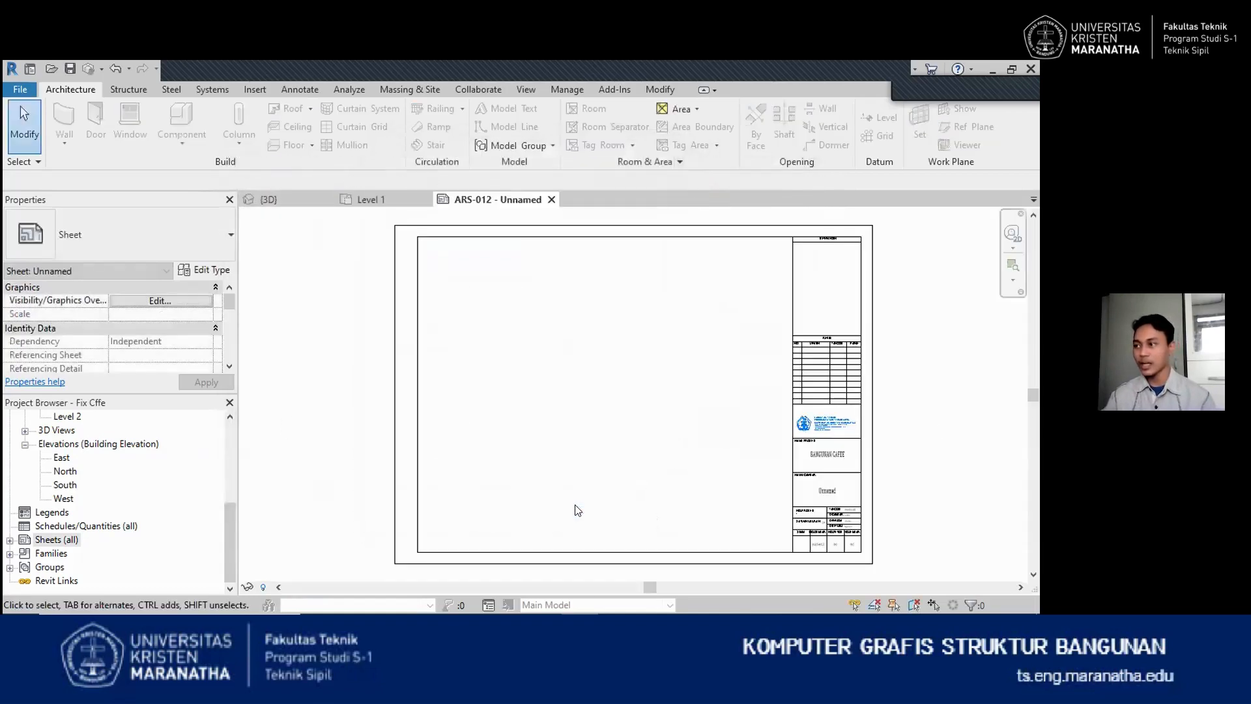
Rename the new unnamed sheet ARS-012 as Denah Lantai 1
{"action": "scroll", "coordinate": [491, 335], "scroll_direction": "up", "scroll_amount": 3}
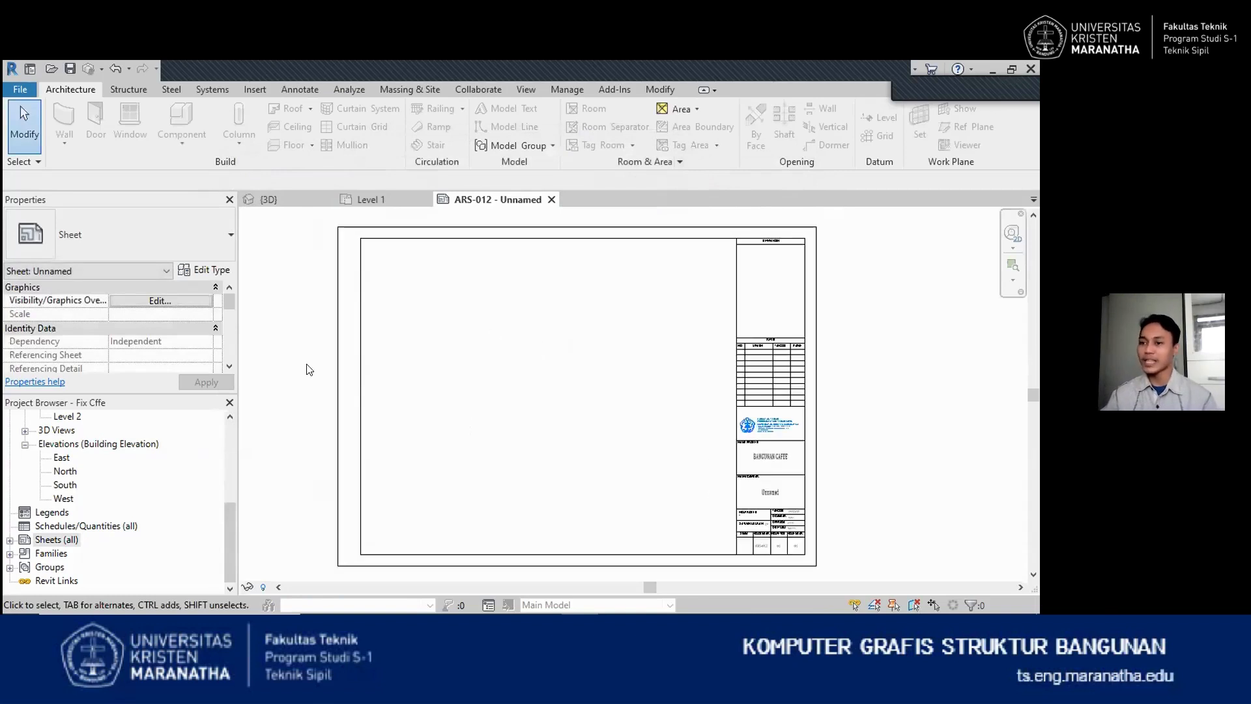
{"action": "scroll", "coordinate": [307, 363], "scroll_direction": "down", "scroll_amount": 2}
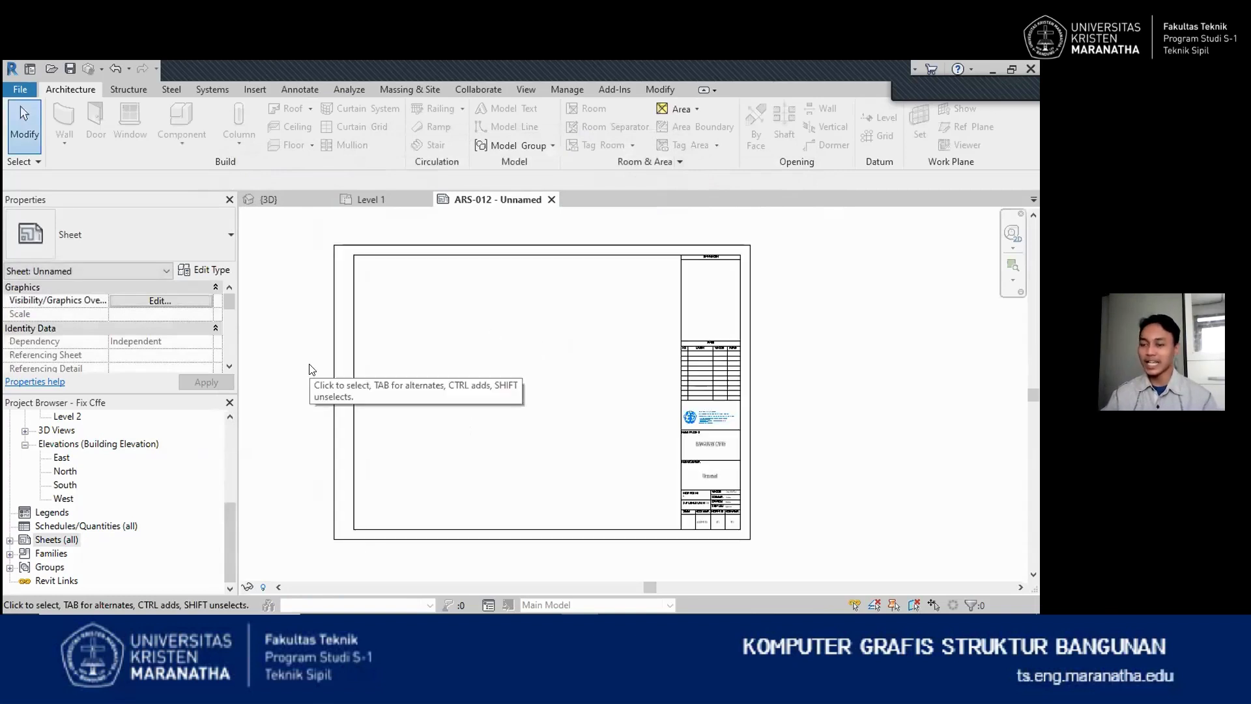
{"action": "left_click", "coordinate": [11, 540]}
{"action": "scroll", "coordinate": [85, 561], "scroll_direction": "down", "scroll_amount": 2}
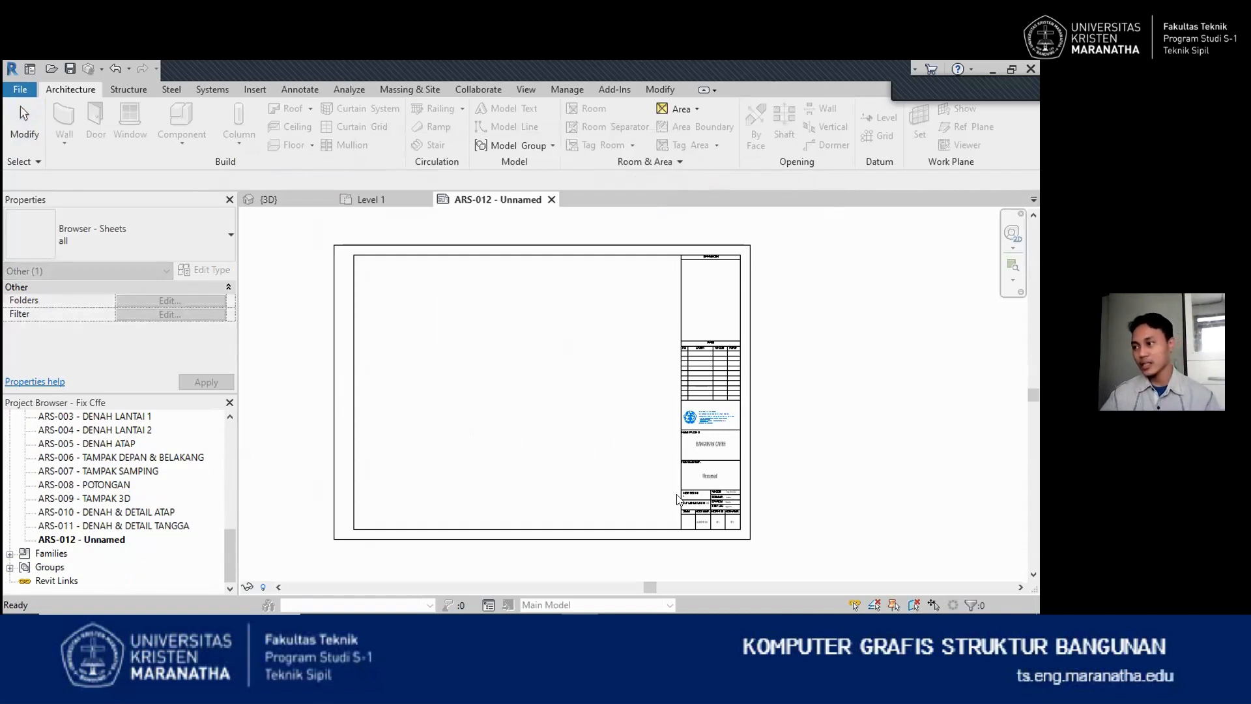
{"action": "scroll", "coordinate": [681, 494], "scroll_direction": "up", "scroll_amount": 4}
{"action": "scroll", "coordinate": [787, 445], "scroll_direction": "up", "scroll_amount": 1}
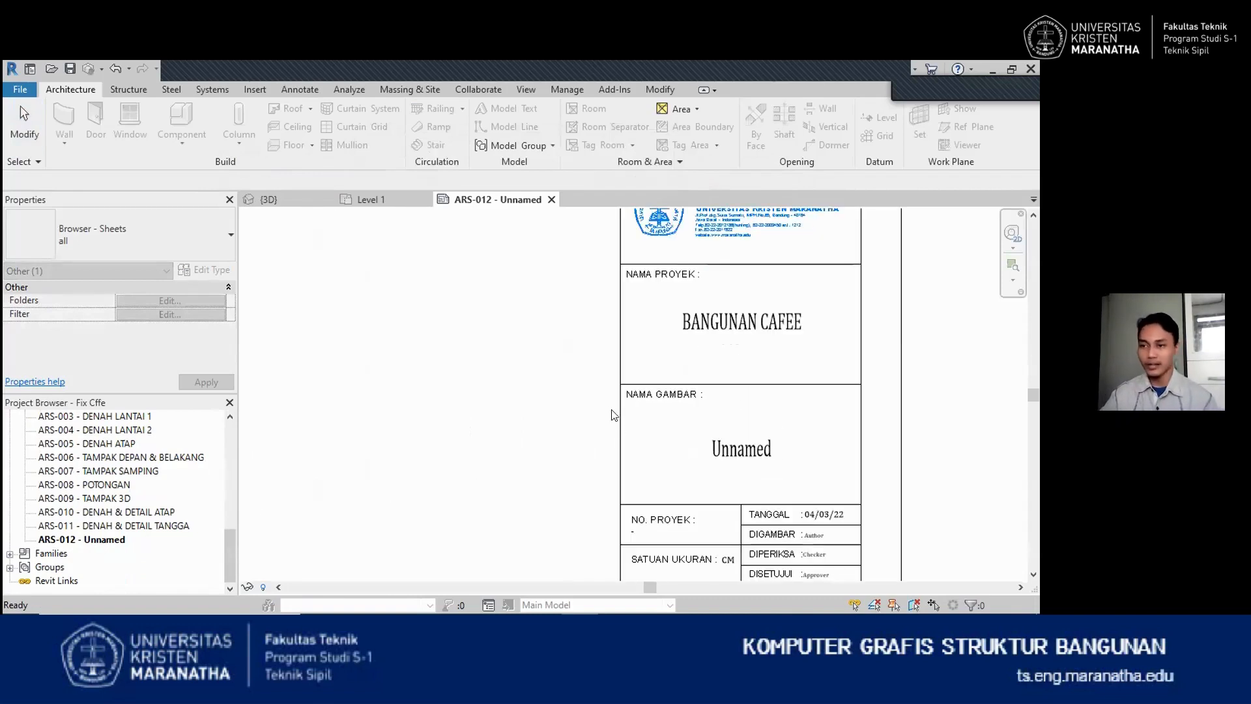
{"action": "right_click", "coordinate": [109, 542]}
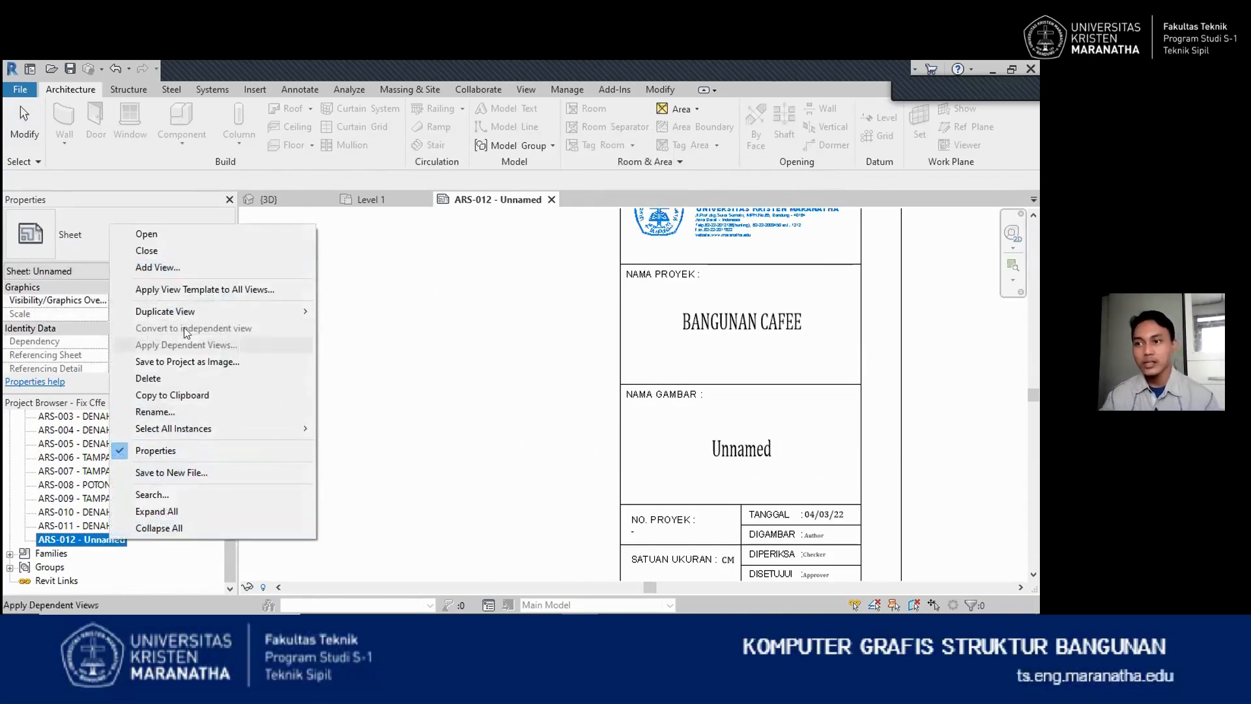
{"action": "left_click", "coordinate": [162, 409]}
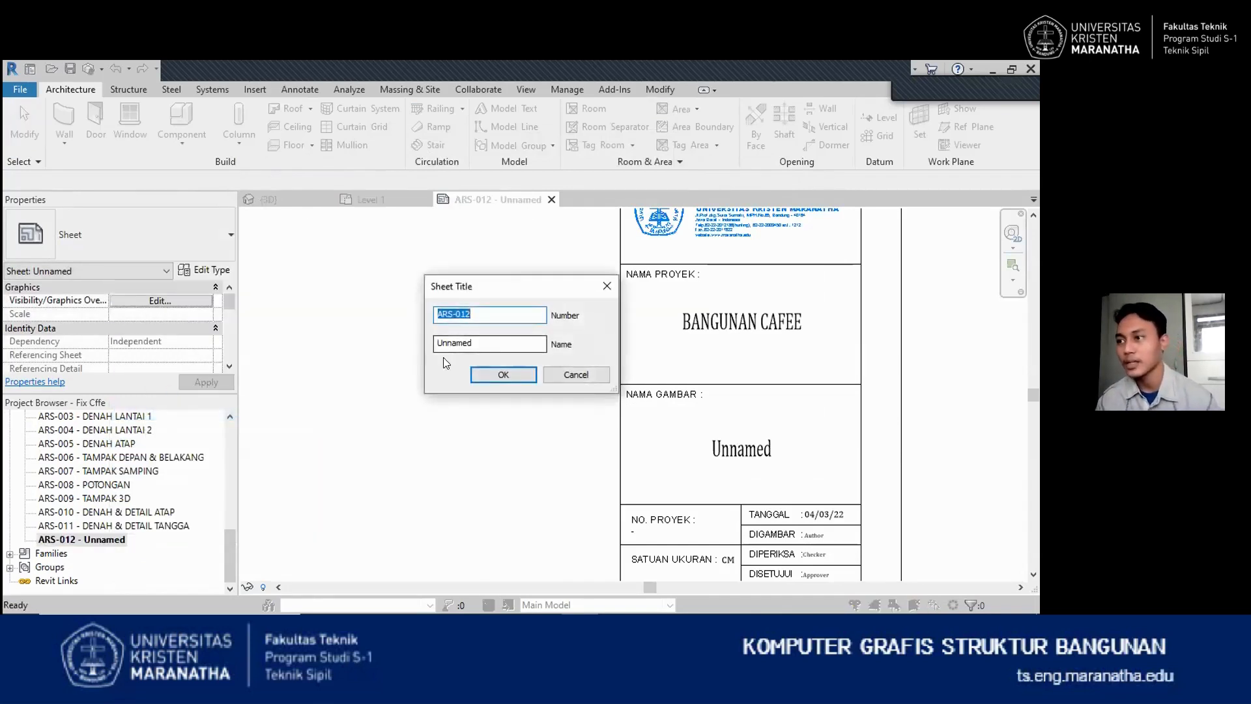
{"action": "left_click", "coordinate": [463, 341]}
{"action": "left_click_drag", "start_coordinate": [477, 344], "coordinate": [374, 352]}
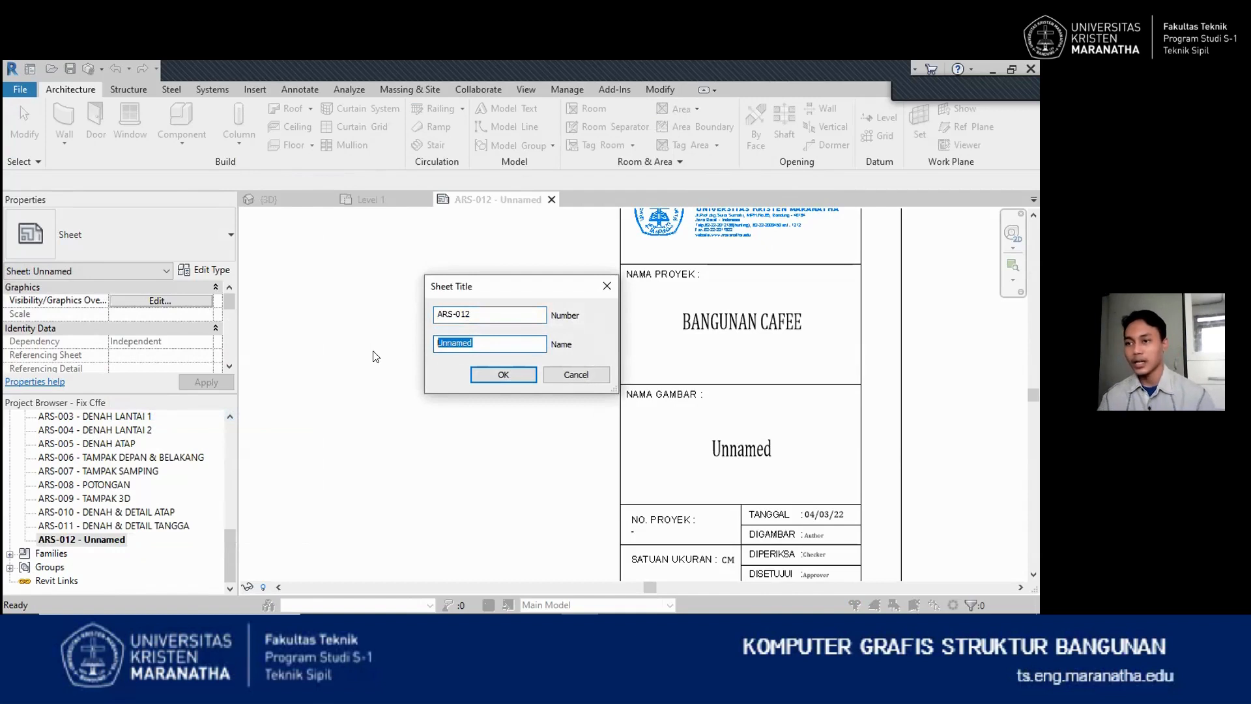
{"action": "type", "text": "de"}
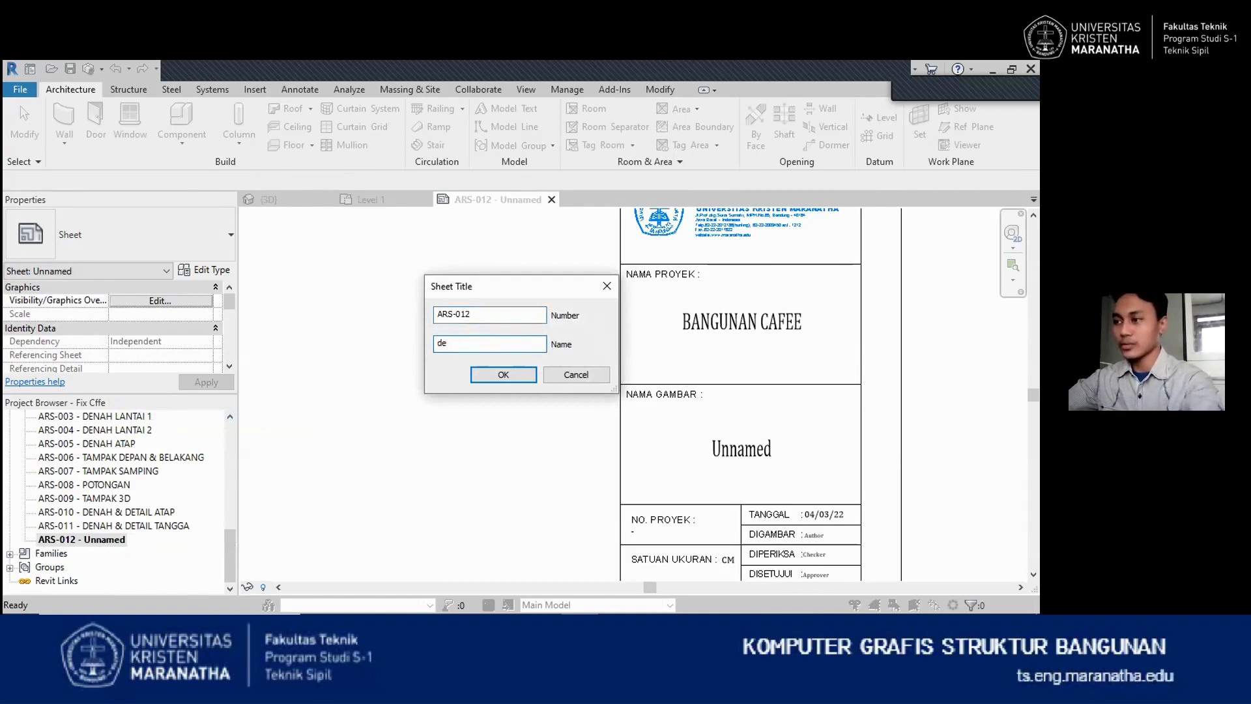
{"action": "type", "text": "Denah Lantai 1"}
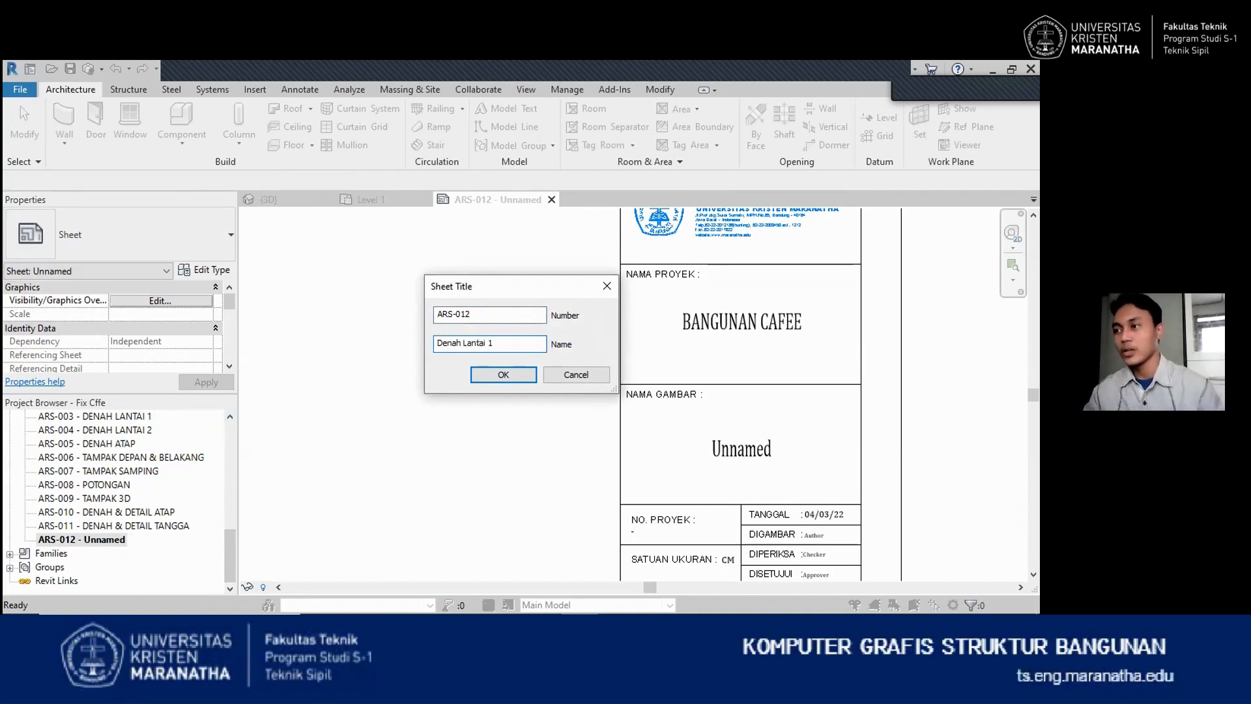
Change the sheet number to ARS-0012 and apply the new sheet title
{"action": "left_click", "coordinate": [502, 314]}
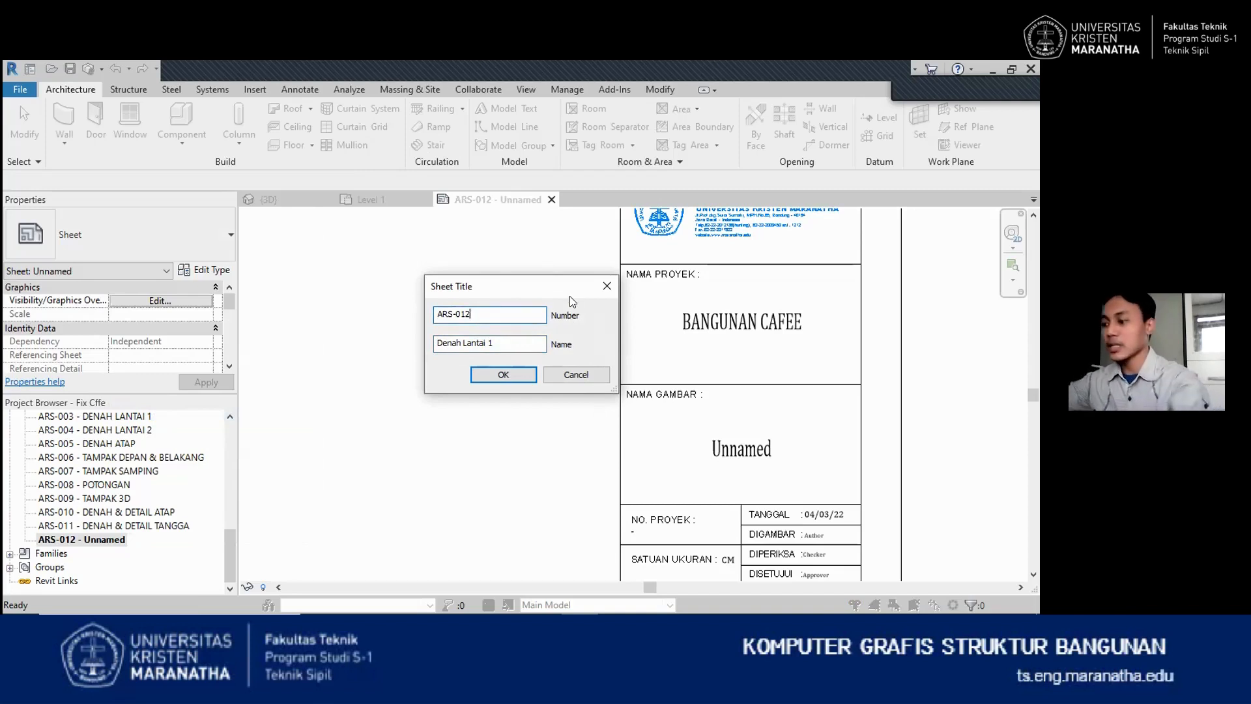
{"action": "type", "text": "0"}
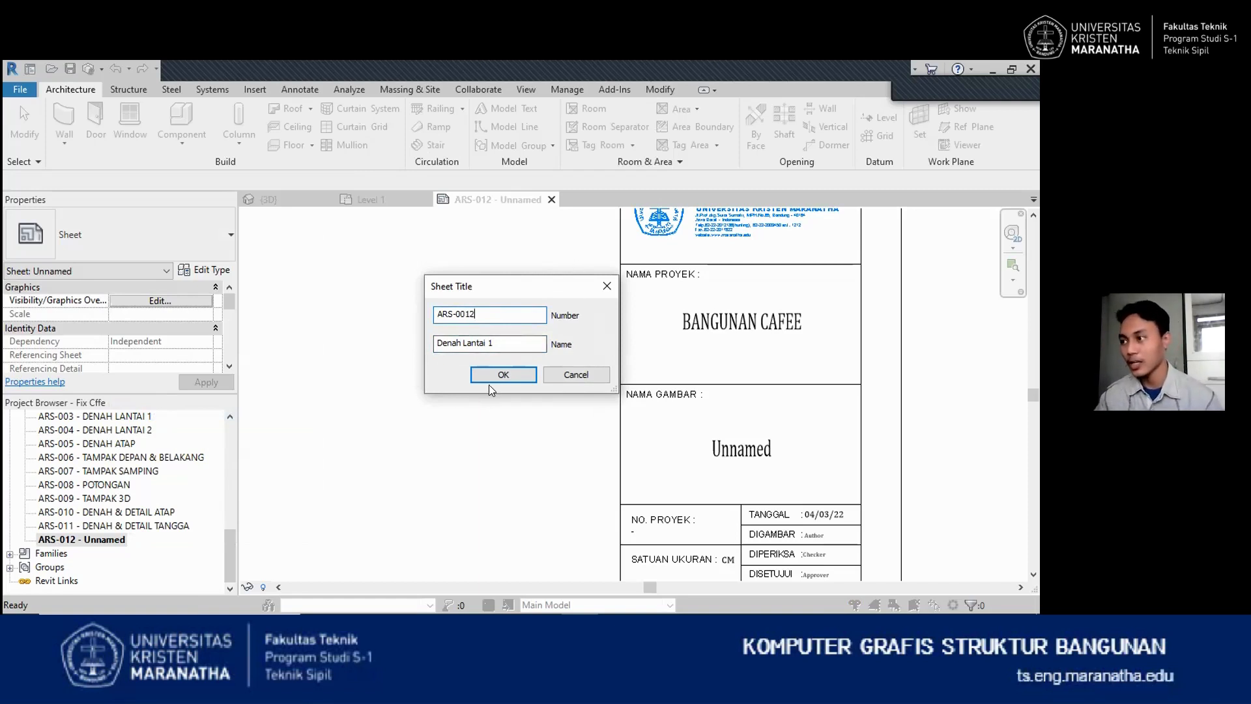
{"action": "left_click", "coordinate": [515, 375]}
Examine the NAMA PROYEK, NAMA GAMBAR and NO. GAMBAR cells of the sheet's title block, including the entries below them
{"action": "scroll", "coordinate": [498, 369], "scroll_direction": "down", "scroll_amount": 2}
{"action": "scroll", "coordinate": [497, 367], "scroll_direction": "down", "scroll_amount": 1}
{"action": "scroll", "coordinate": [615, 523], "scroll_direction": "up", "scroll_amount": 1}
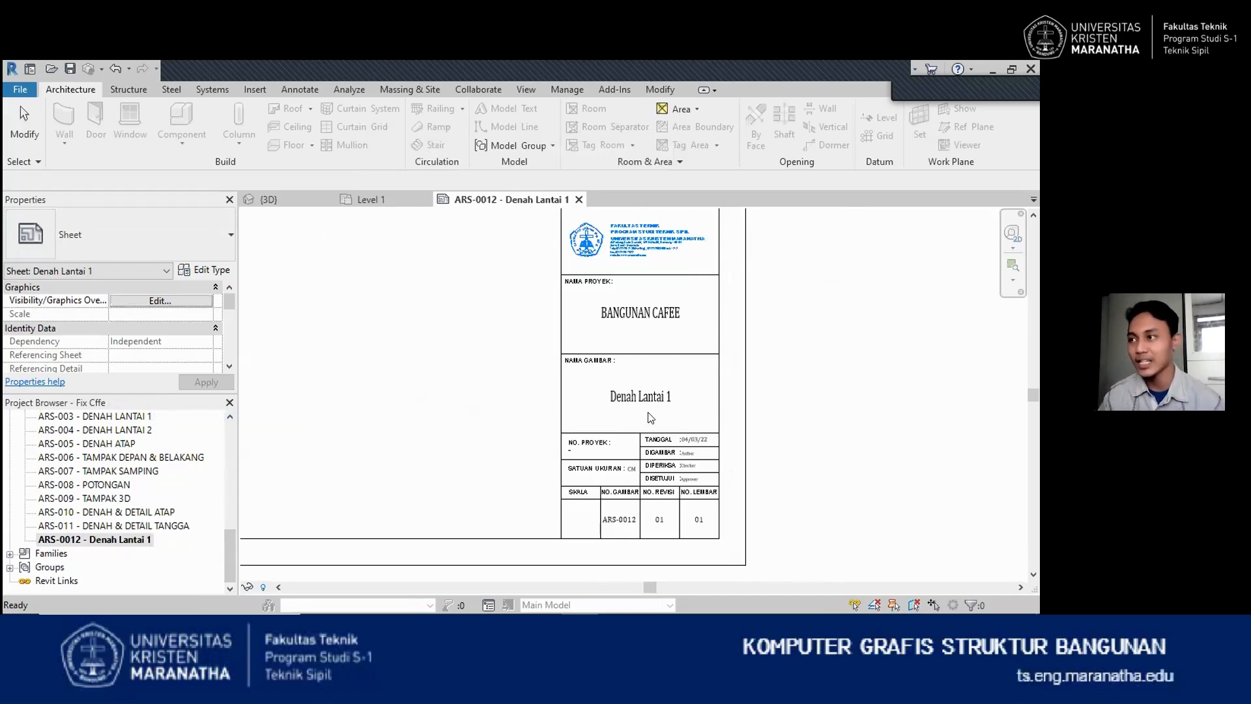
{"action": "scroll", "coordinate": [648, 407], "scroll_direction": "down", "scroll_amount": 1}
{"action": "scroll", "coordinate": [650, 398], "scroll_direction": "up", "scroll_amount": 1}
{"action": "scroll", "coordinate": [643, 409], "scroll_direction": "up", "scroll_amount": 1}
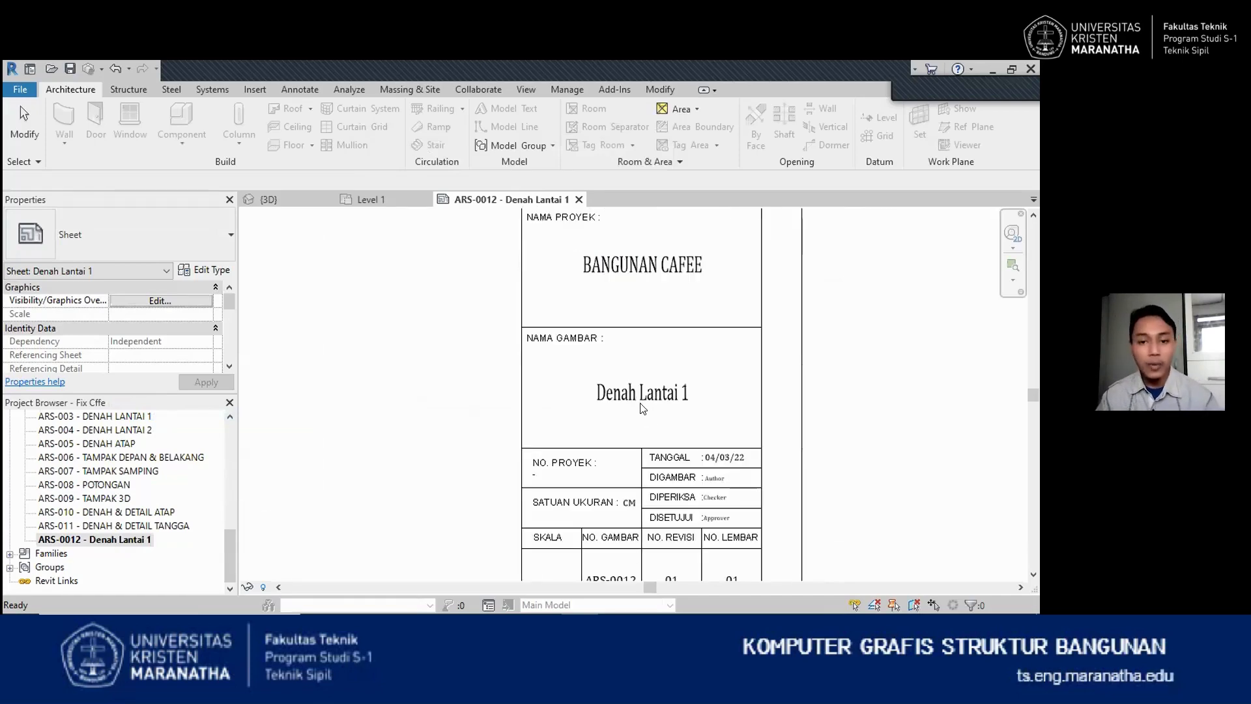
{"action": "scroll", "coordinate": [592, 346], "scroll_direction": "down", "scroll_amount": 2}
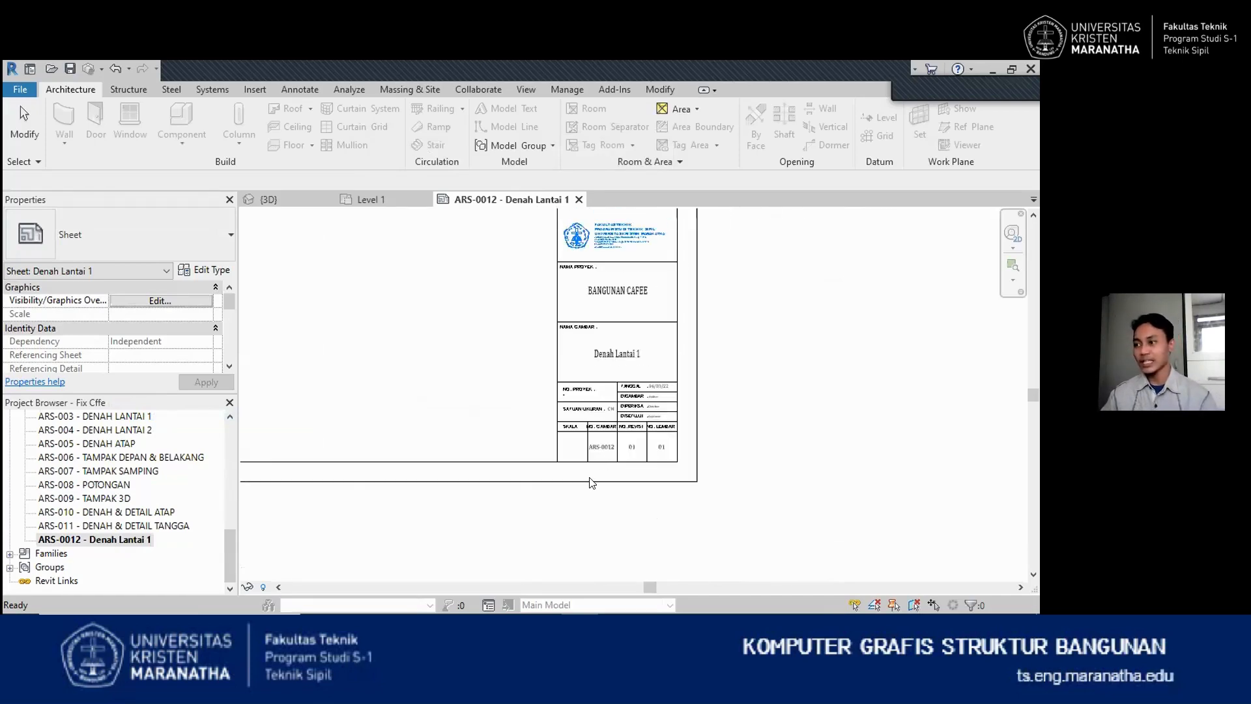
{"action": "scroll", "coordinate": [595, 477], "scroll_direction": "up", "scroll_amount": 2}
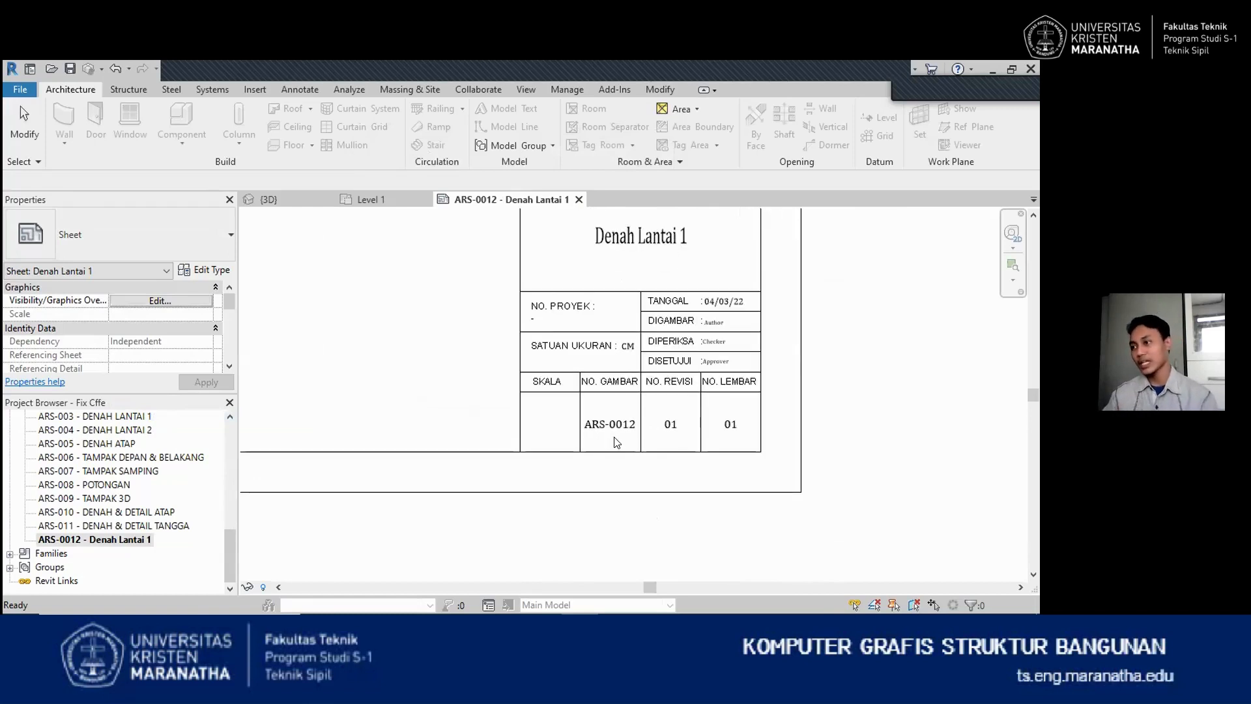
{"action": "scroll", "coordinate": [618, 421], "scroll_direction": "up", "scroll_amount": 1}
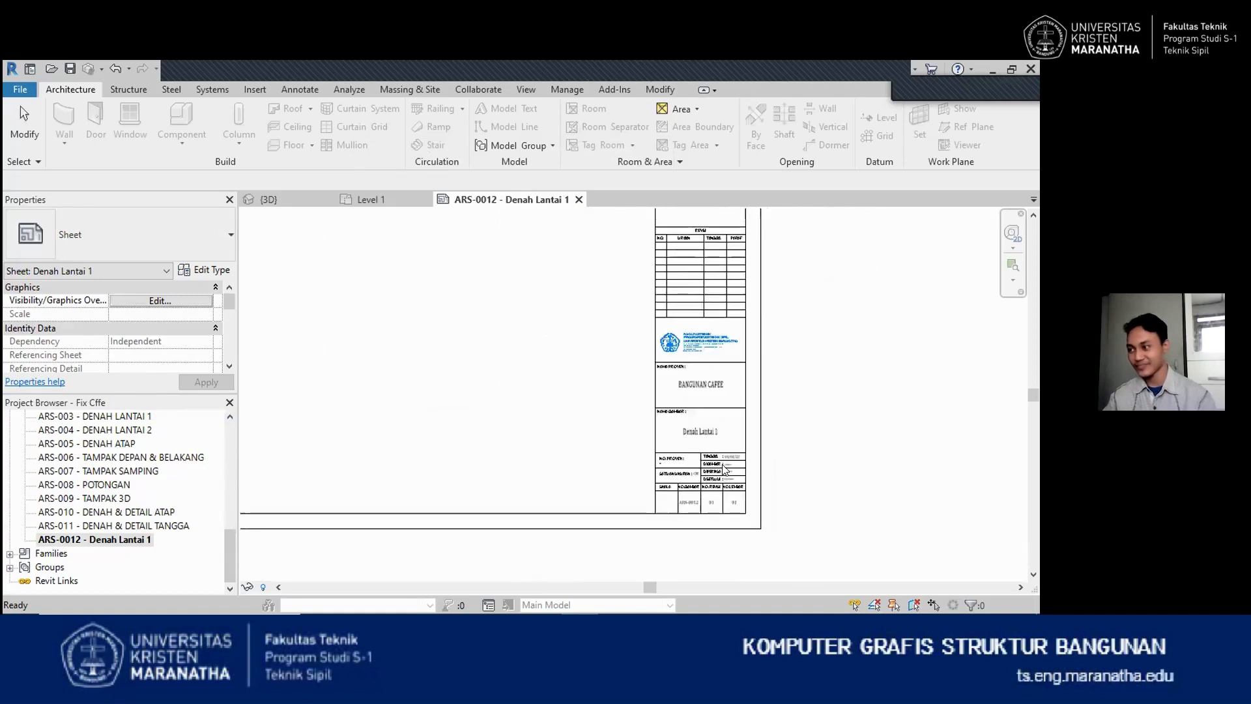
{"action": "scroll", "coordinate": [716, 528], "scroll_direction": "down", "scroll_amount": 3}
{"action": "scroll", "coordinate": [704, 495], "scroll_direction": "up", "scroll_amount": 3}
{"action": "scroll", "coordinate": [696, 472], "scroll_direction": "down", "scroll_amount": 3}
{"action": "scroll", "coordinate": [670, 480], "scroll_direction": "up", "scroll_amount": 3}
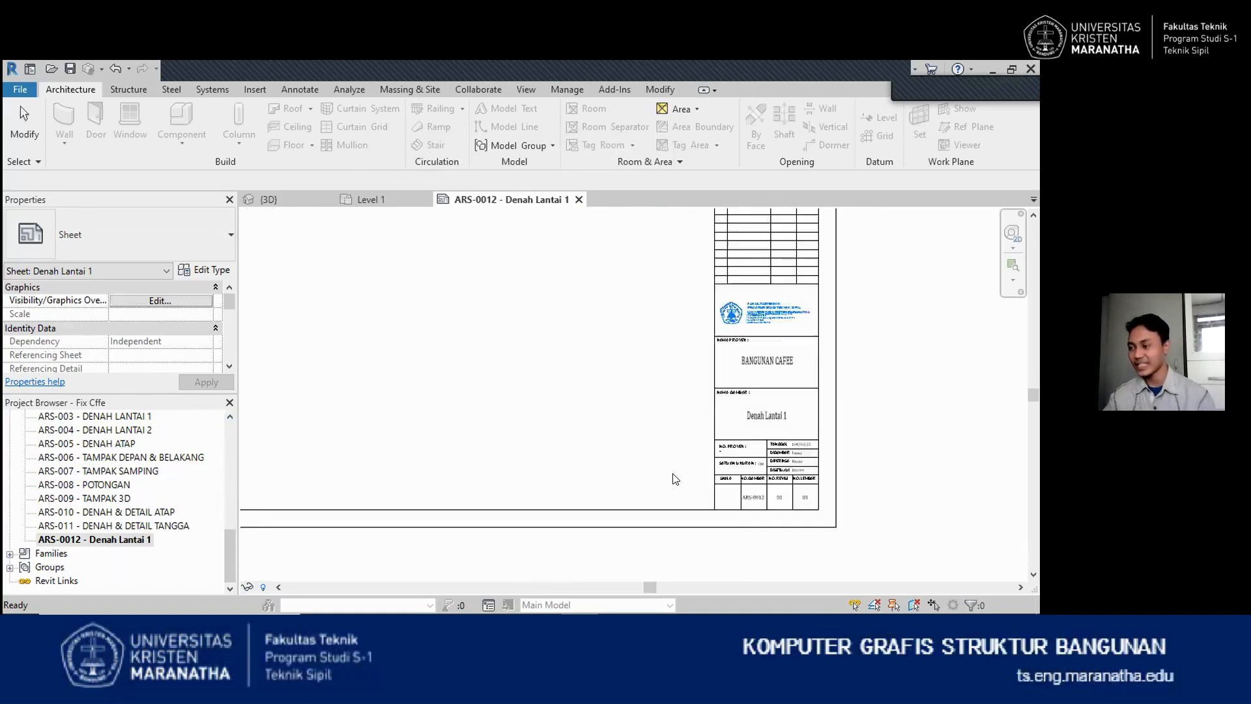
{"action": "scroll", "coordinate": [730, 496], "scroll_direction": "down", "scroll_amount": 2}
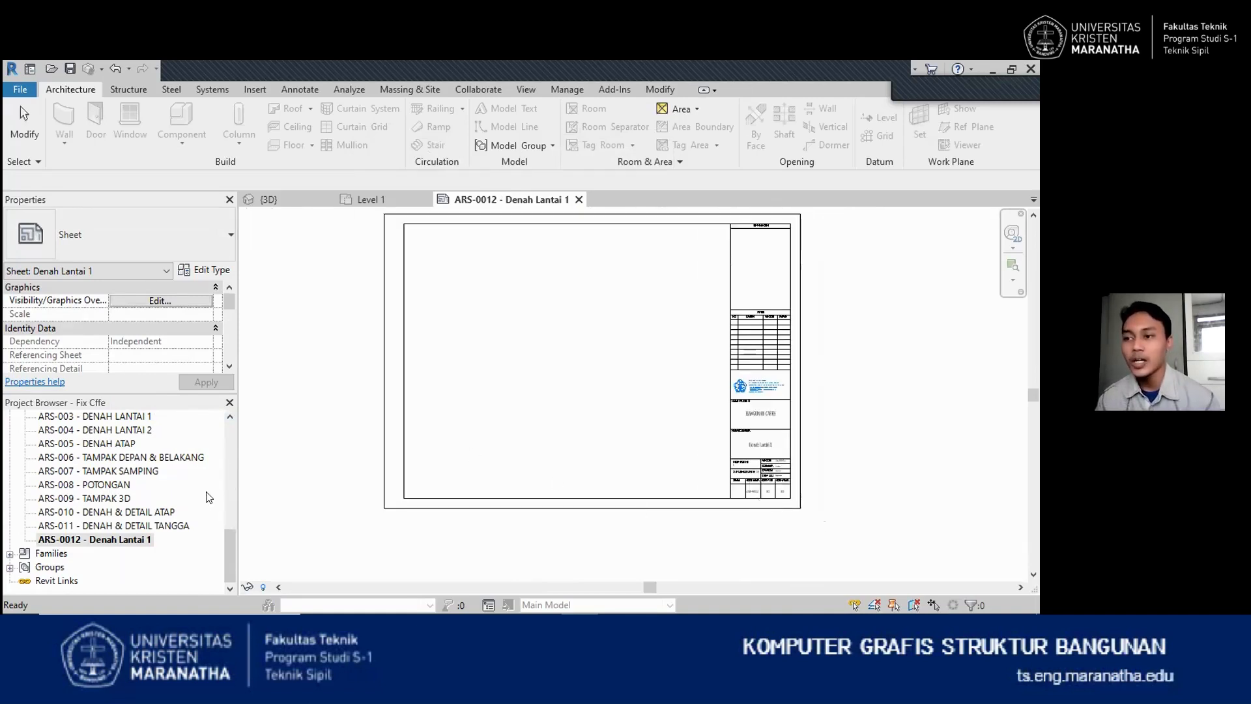
Place the Level 1 floor plan view on the Denah Lantai 1 sheet, with the plan inside the drawing frame
{"action": "left_click_drag", "start_coordinate": [226, 552], "coordinate": [234, 448]}
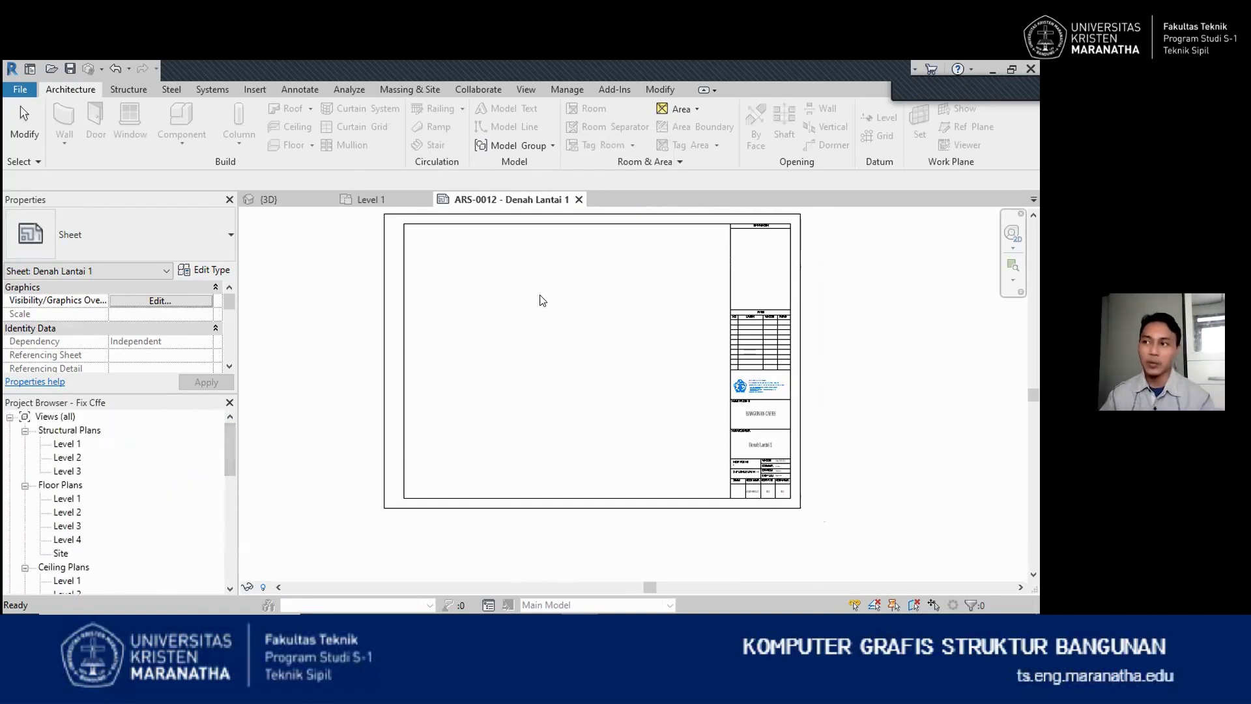
{"action": "scroll", "coordinate": [572, 436], "scroll_direction": "down", "scroll_amount": 2}
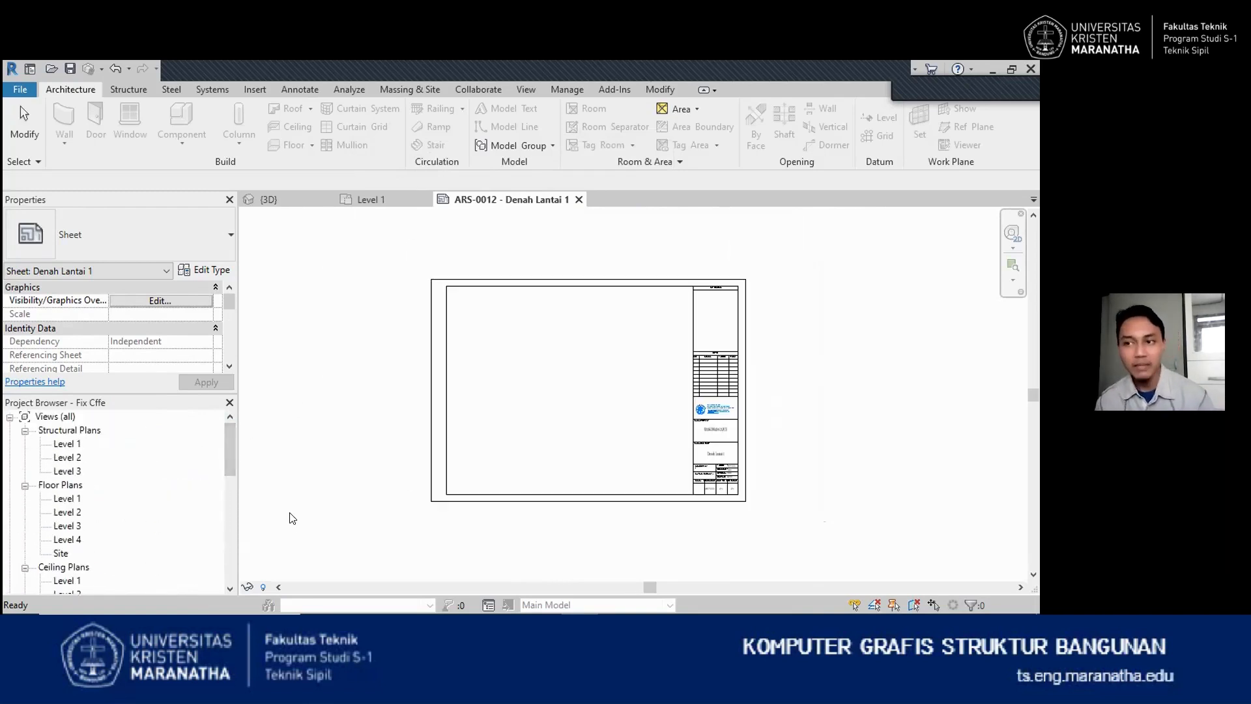
{"action": "left_click", "coordinate": [66, 498]}
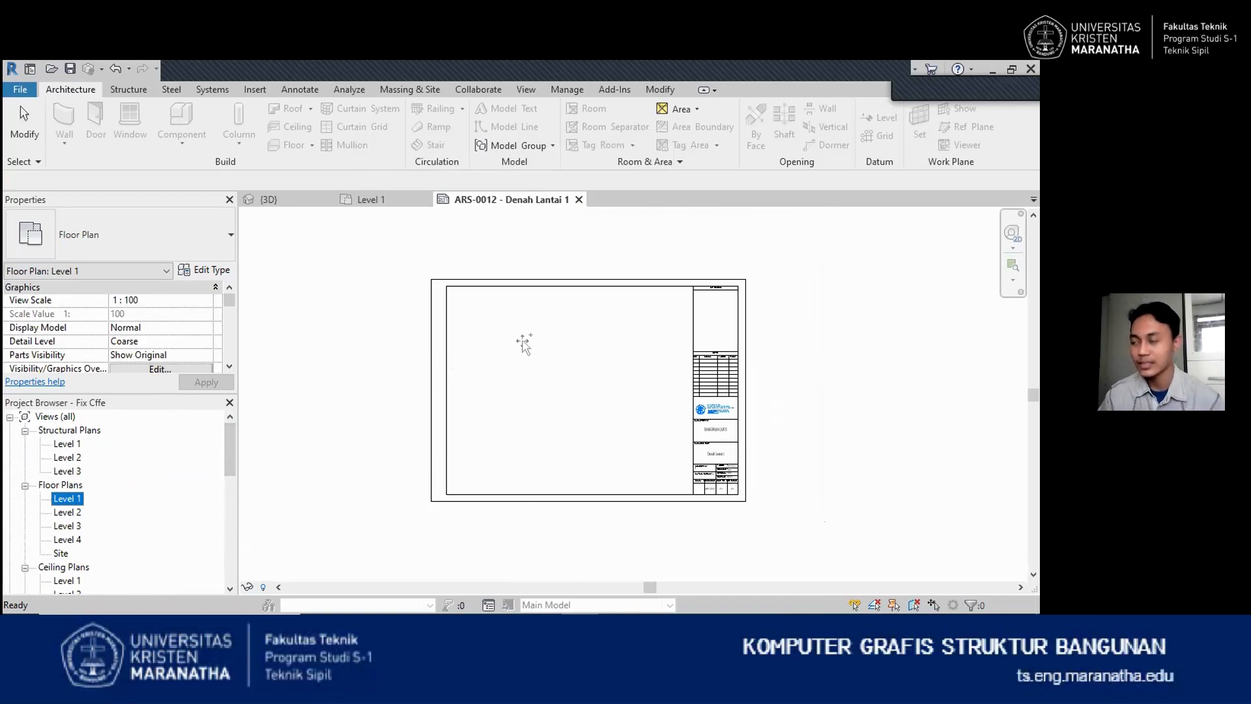
{"action": "left_click_drag", "start_coordinate": [540, 319], "coordinate": [557, 363]}
{"action": "scroll", "coordinate": [541, 399], "scroll_direction": "down", "scroll_amount": 2}
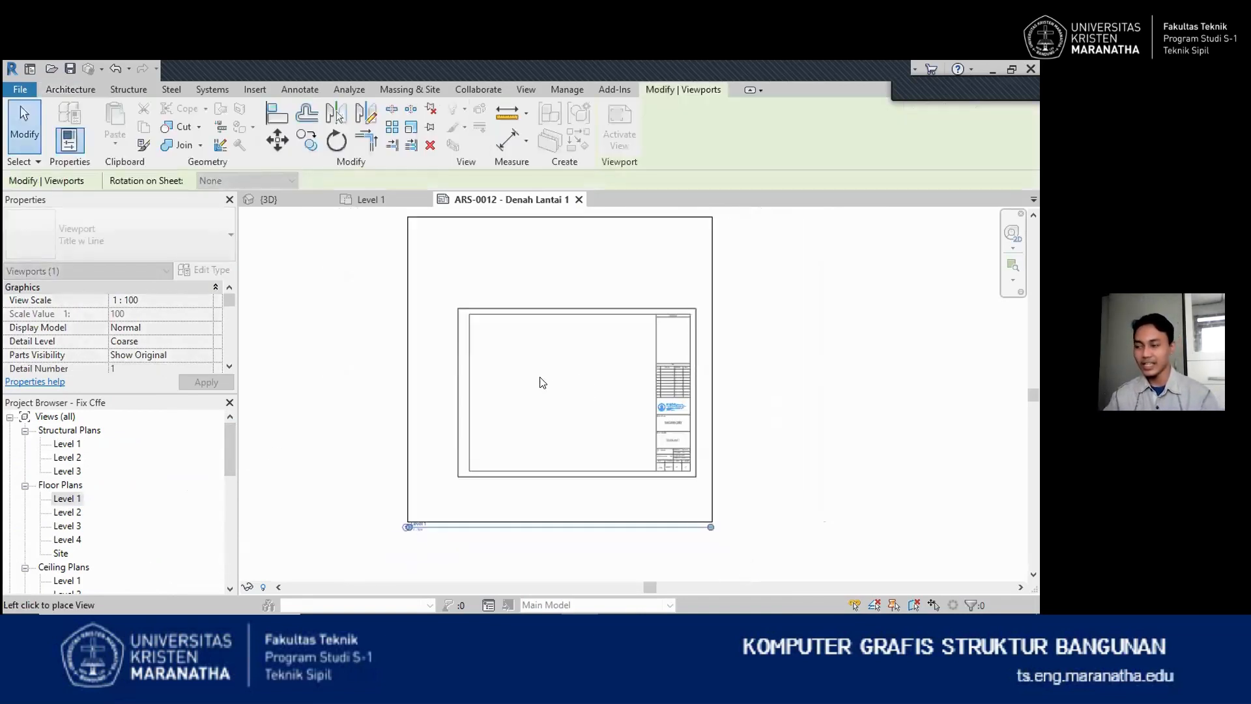
{"action": "left_click", "coordinate": [571, 386]}
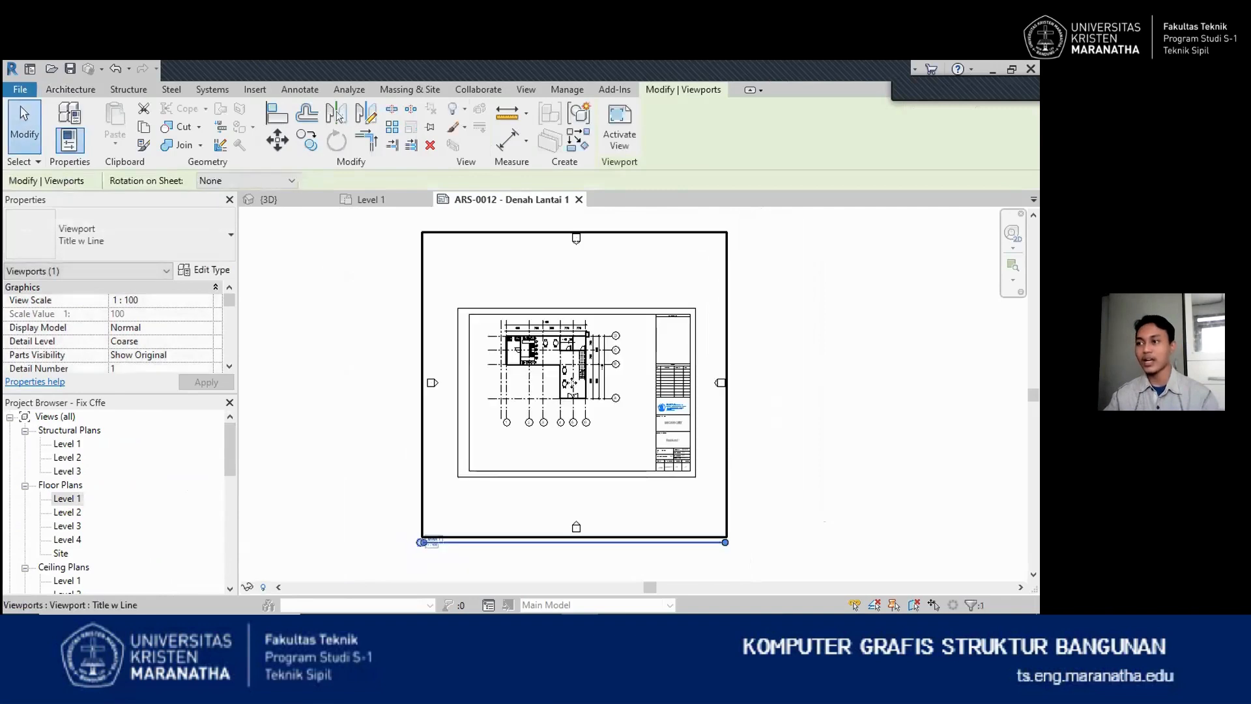
Move the Level 1 viewport so the floor plan sits more centrally within the sheet's drawing frame
{"action": "left_click", "coordinate": [839, 533]}
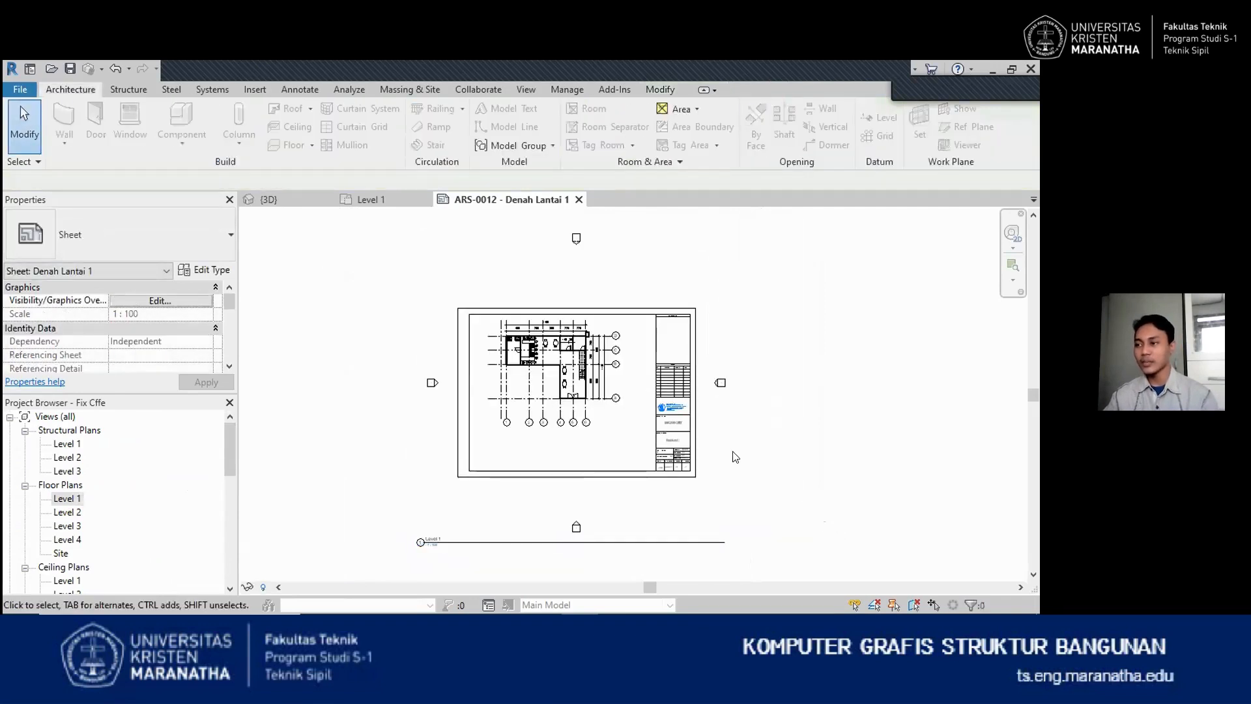
{"action": "left_click", "coordinate": [624, 448]}
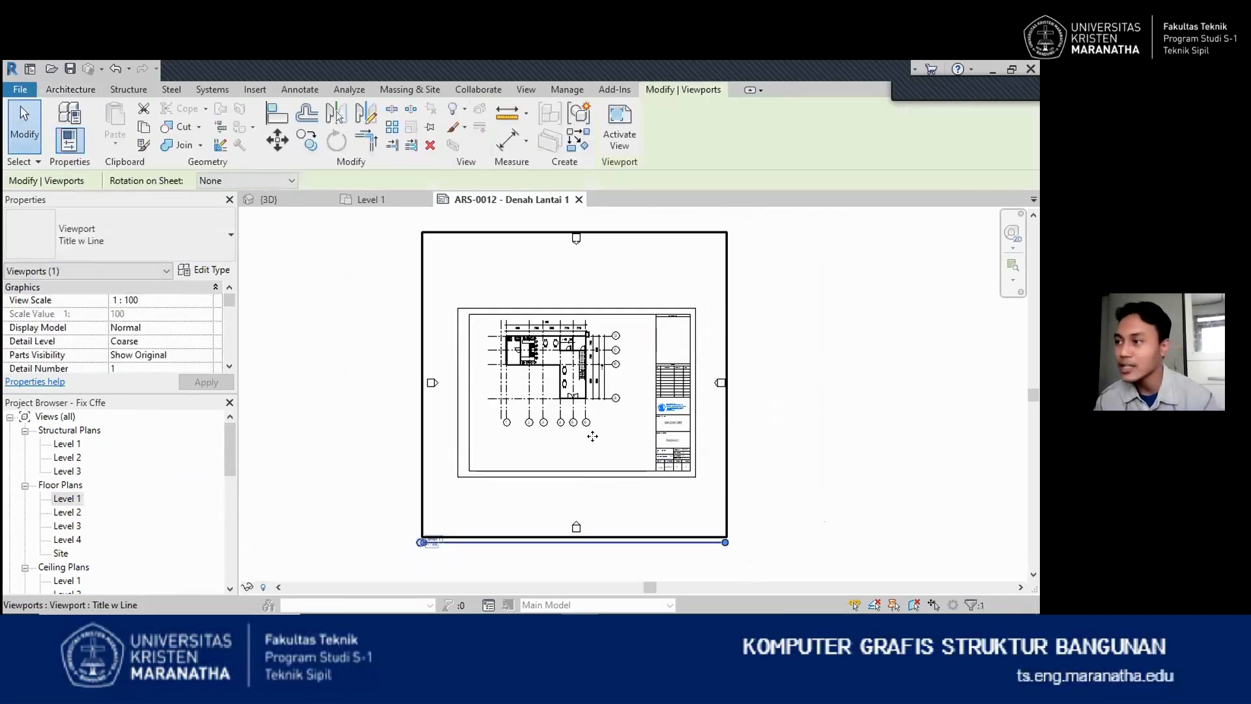
{"action": "left_click_drag", "start_coordinate": [556, 373], "coordinate": [583, 365]}
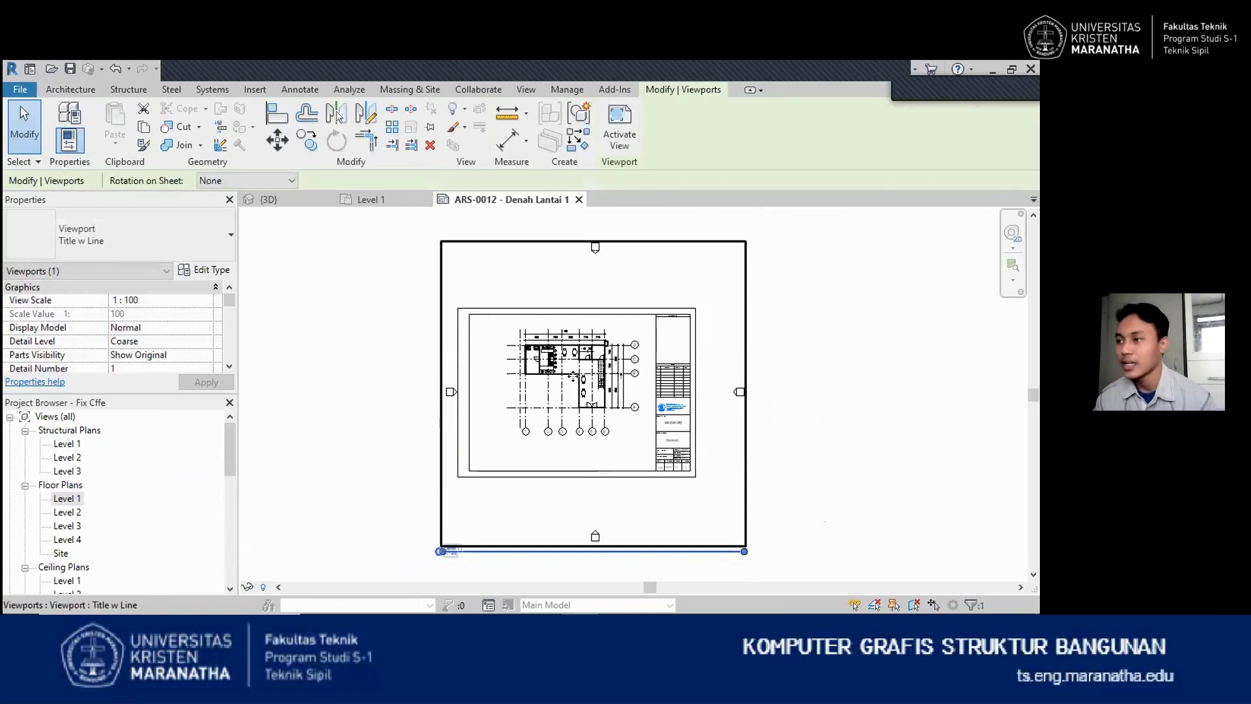
{"action": "left_click", "coordinate": [779, 470]}
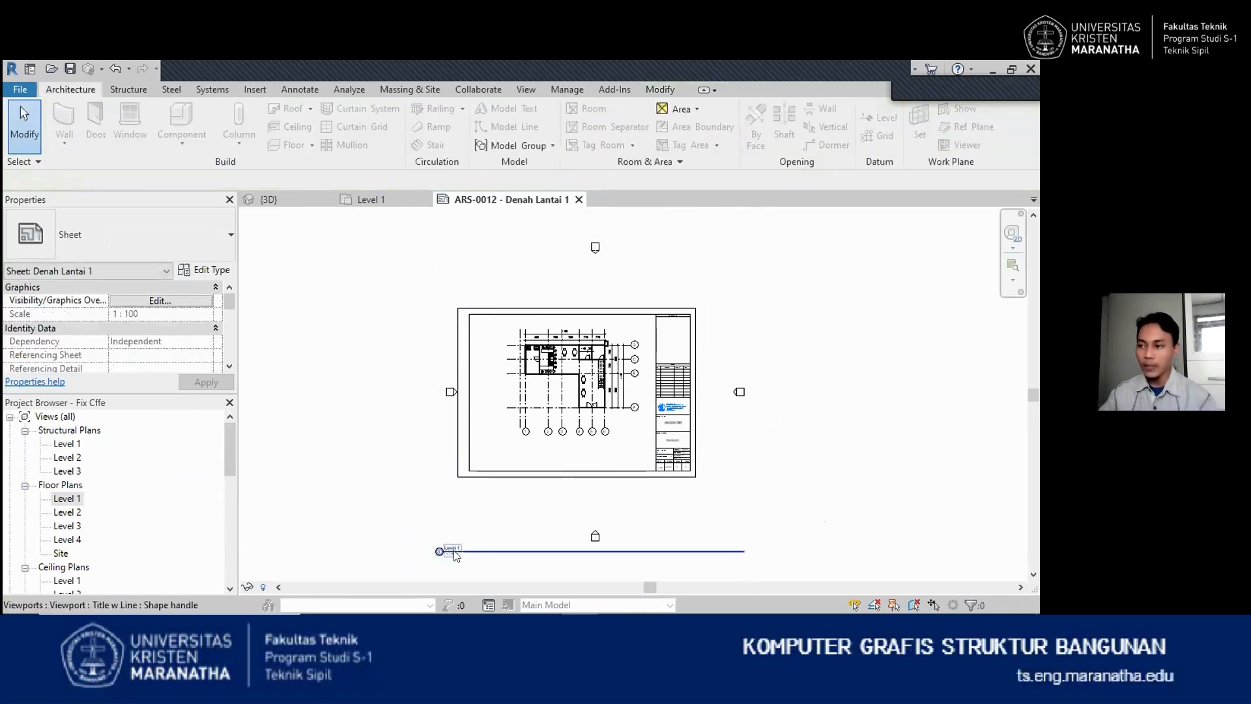
Shorten the Level 1 viewport's title line to roughly the width of the title text
{"action": "scroll", "coordinate": [442, 563], "scroll_direction": "up", "scroll_amount": 2}
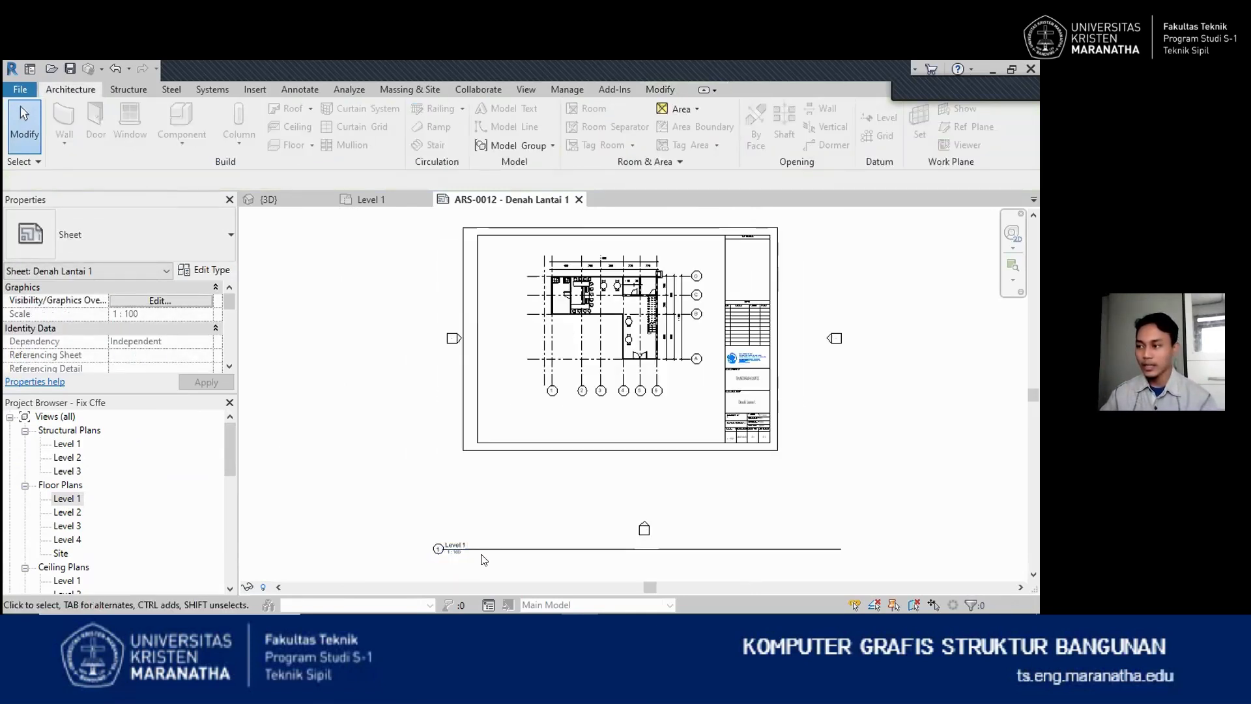
{"action": "left_click", "coordinate": [606, 460]}
{"action": "left_click_drag", "start_coordinate": [837, 548], "coordinate": [444, 570]}
{"action": "left_click", "coordinate": [413, 525]}
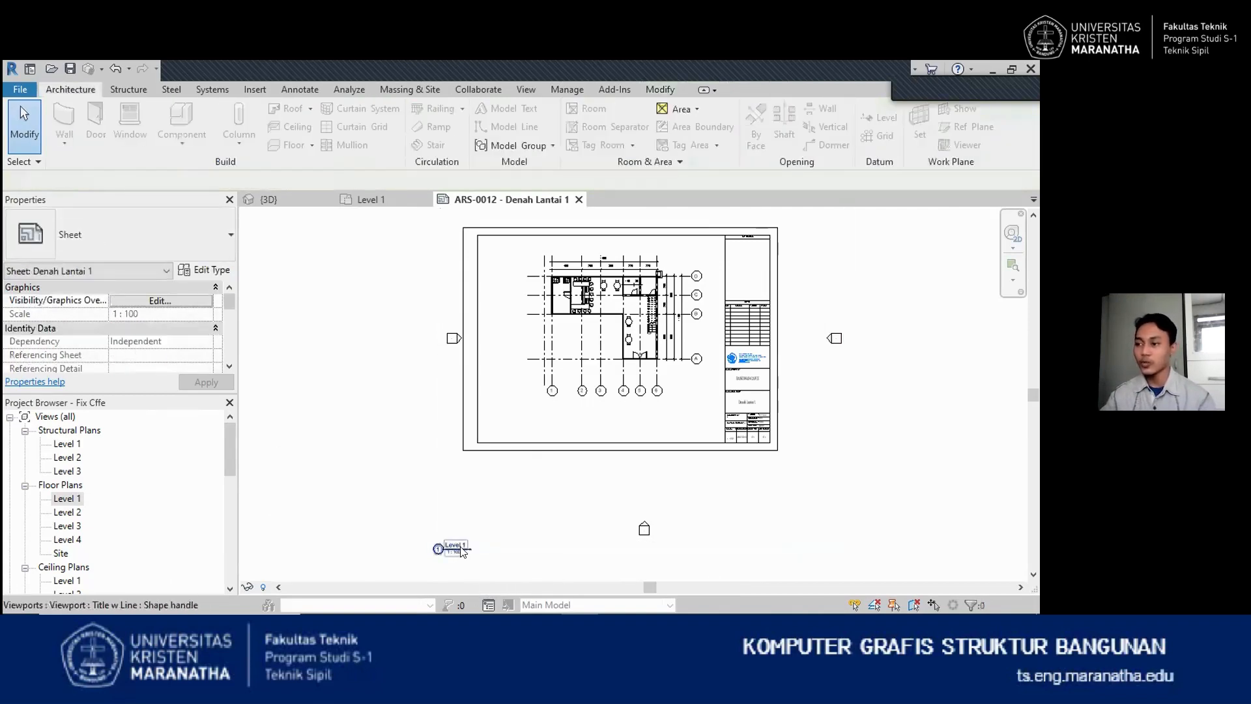
Move the Level 1 view title inside the drawing frame, near its lower-left corner below the plan
{"action": "left_click", "coordinate": [462, 546]}
{"action": "left_click", "coordinate": [422, 521]}
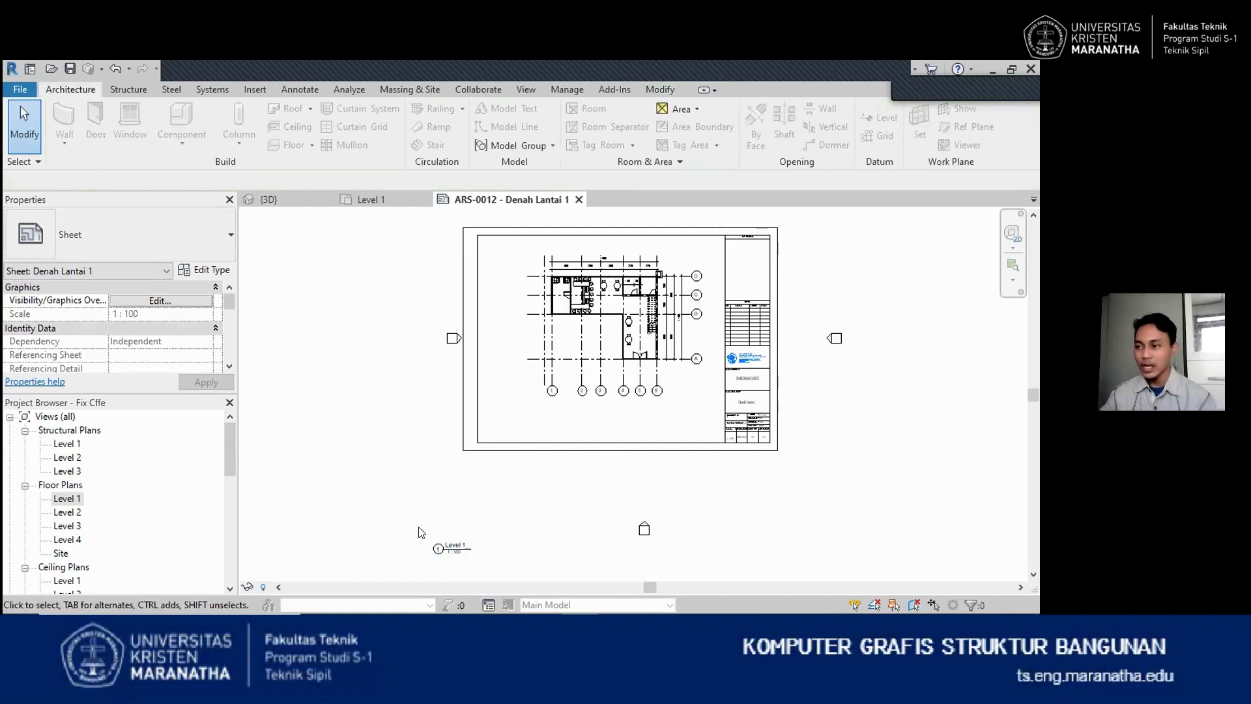
{"action": "left_click", "coordinate": [452, 545]}
{"action": "left_click_drag", "start_coordinate": [453, 543], "coordinate": [510, 427]}
{"action": "scroll", "coordinate": [661, 439], "scroll_direction": "down", "scroll_amount": 2}
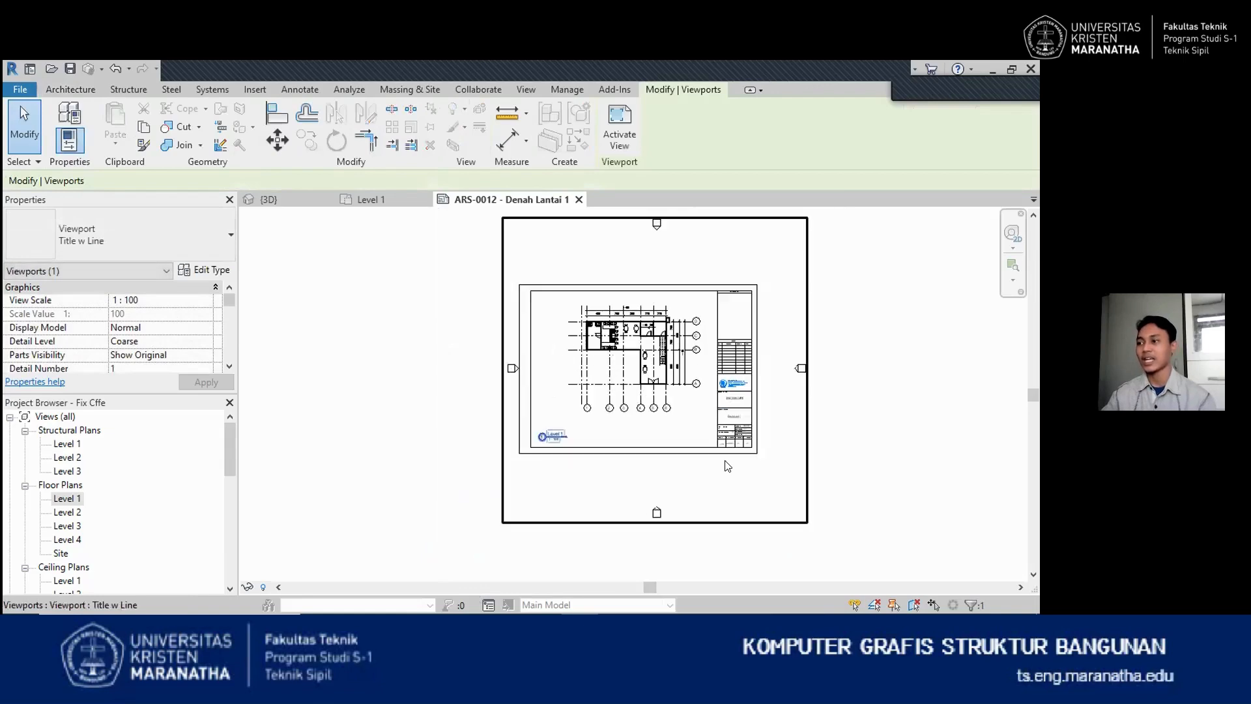
Examine the floor plan's placement and its Level 1 view title on sheet ARS-0012 - Denah Lantai 1
{"action": "left_click", "coordinate": [894, 458]}
{"action": "scroll", "coordinate": [532, 405], "scroll_direction": "up", "scroll_amount": 5}
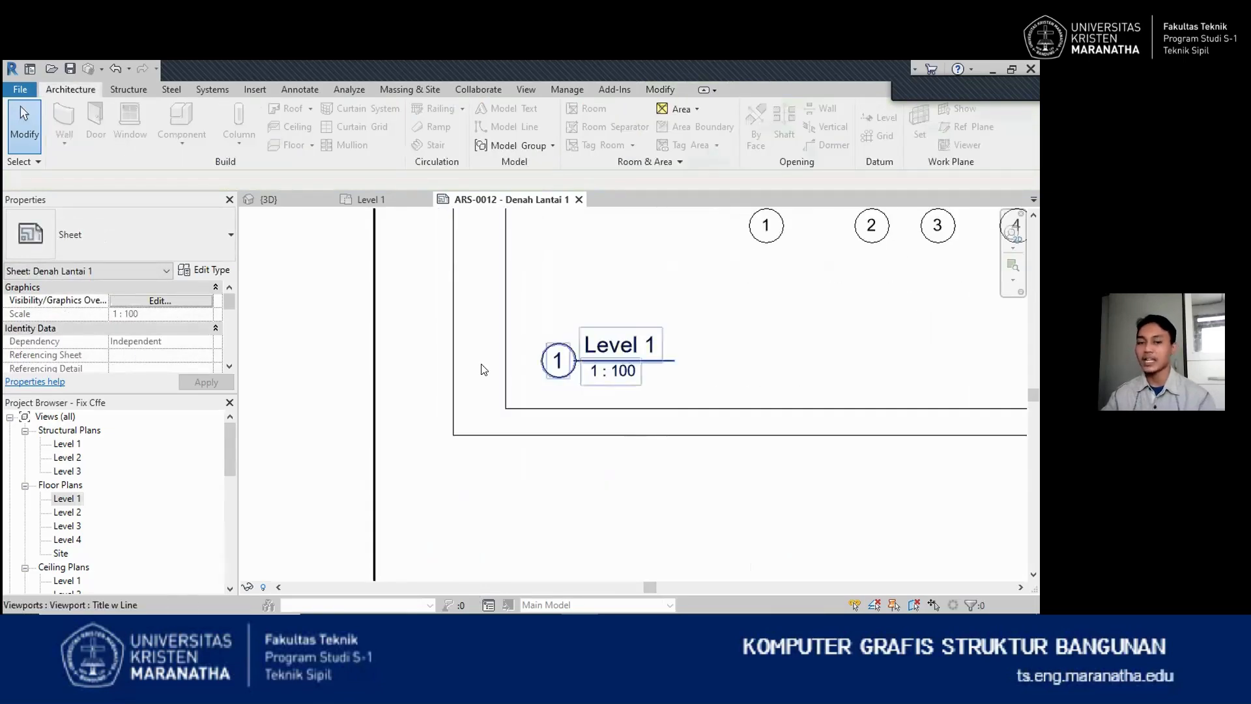
{"action": "scroll", "coordinate": [681, 424], "scroll_direction": "down", "scroll_amount": 8}
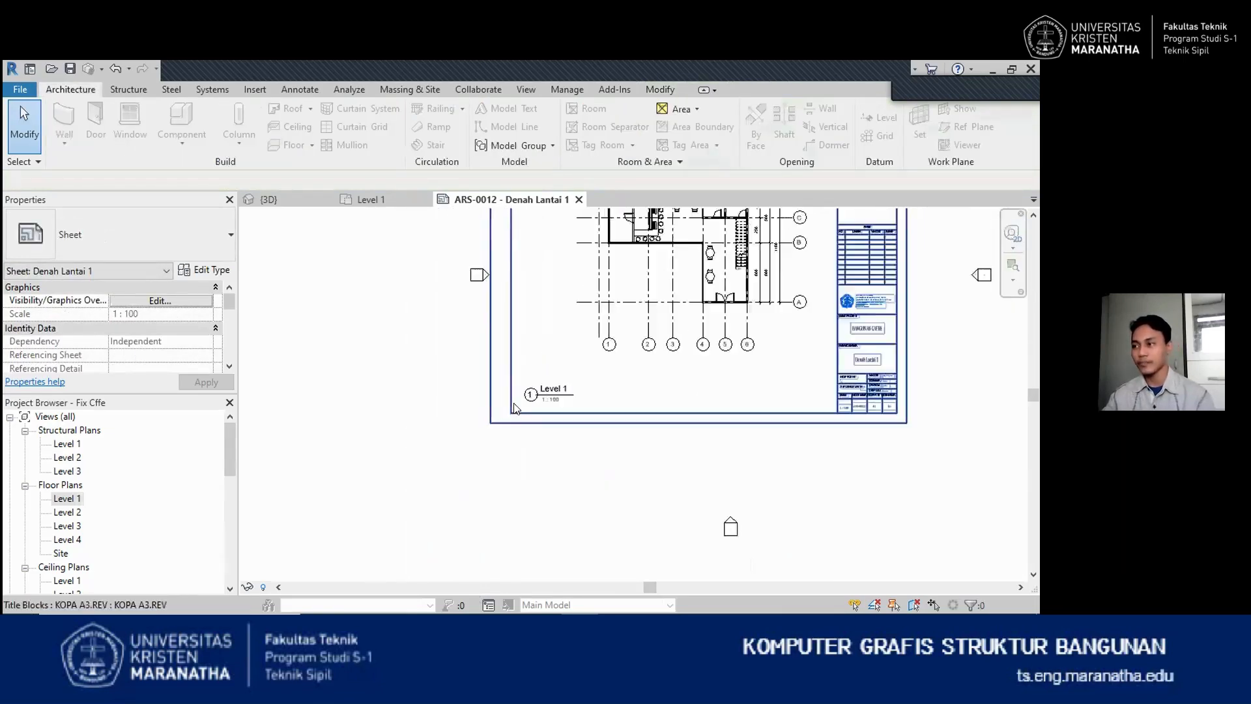
{"action": "scroll", "coordinate": [578, 334], "scroll_direction": "up", "scroll_amount": 3}
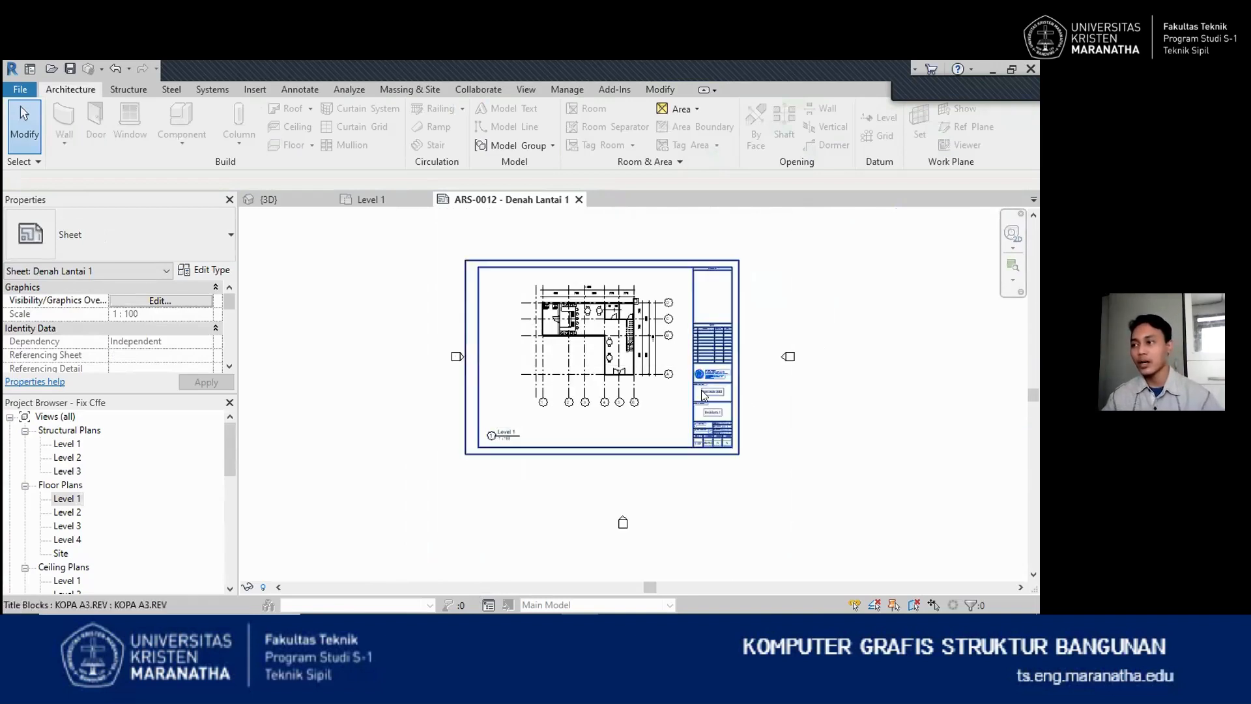
{"action": "scroll", "coordinate": [701, 389], "scroll_direction": "up", "scroll_amount": 2}
{"action": "scroll", "coordinate": [699, 427], "scroll_direction": "down", "scroll_amount": 2}
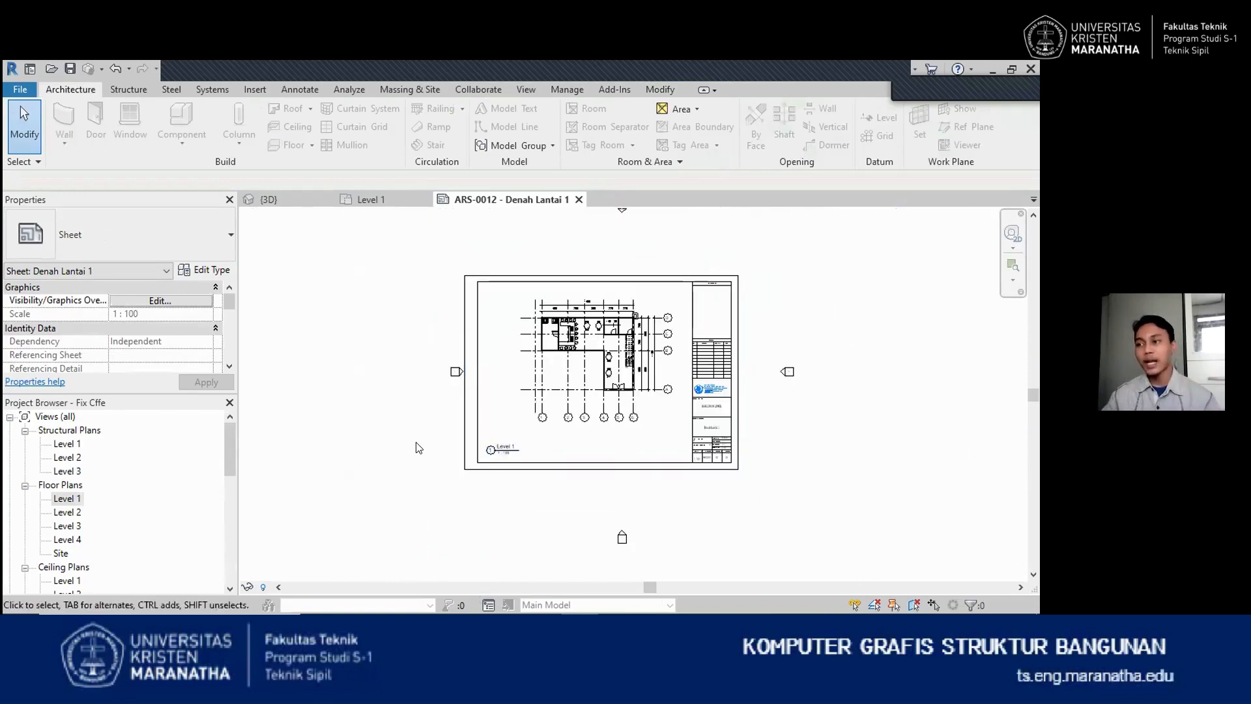
{"action": "scroll", "coordinate": [435, 437], "scroll_direction": "up", "scroll_amount": 2}
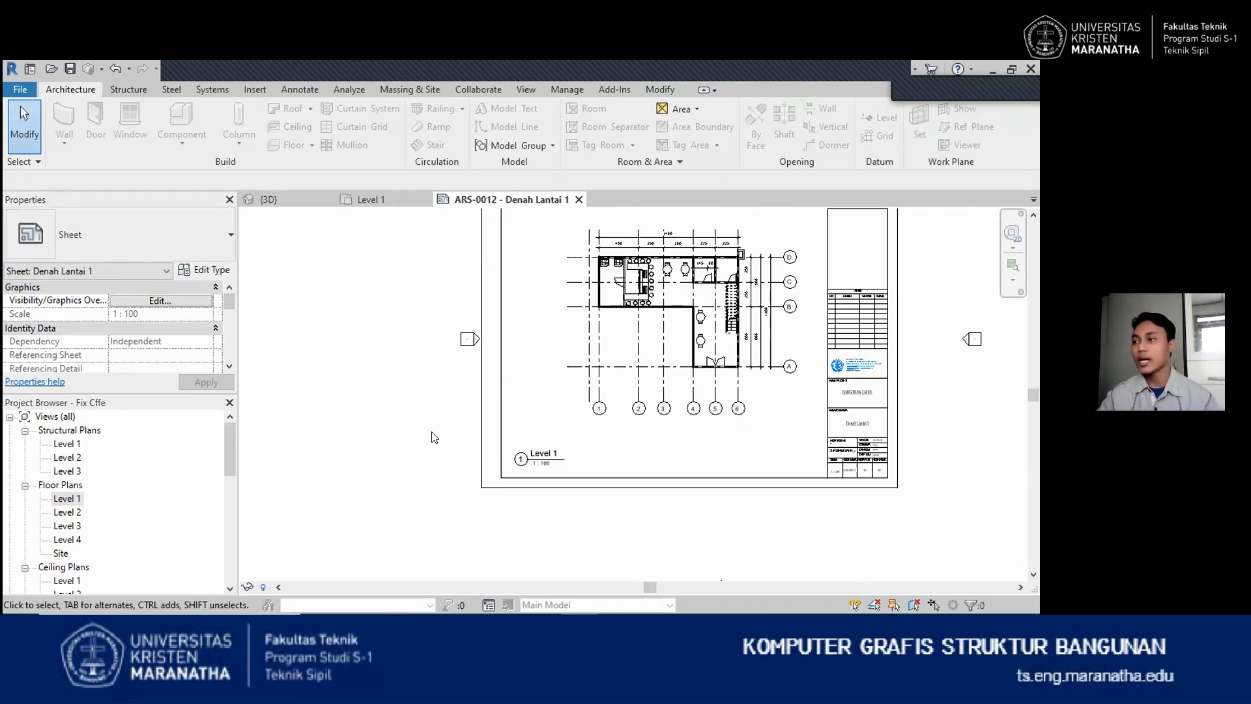
{"action": "scroll", "coordinate": [432, 459], "scroll_direction": "down", "scroll_amount": 1}
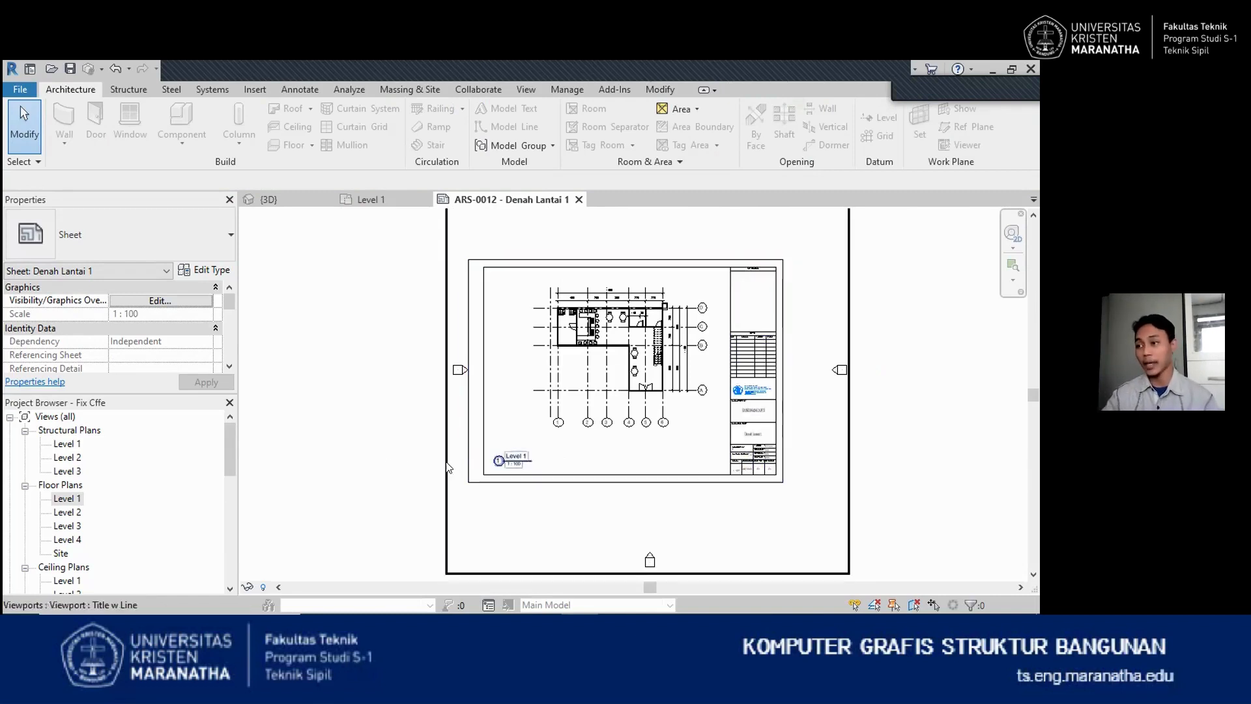
{"action": "scroll", "coordinate": [495, 468], "scroll_direction": "up", "scroll_amount": 5}
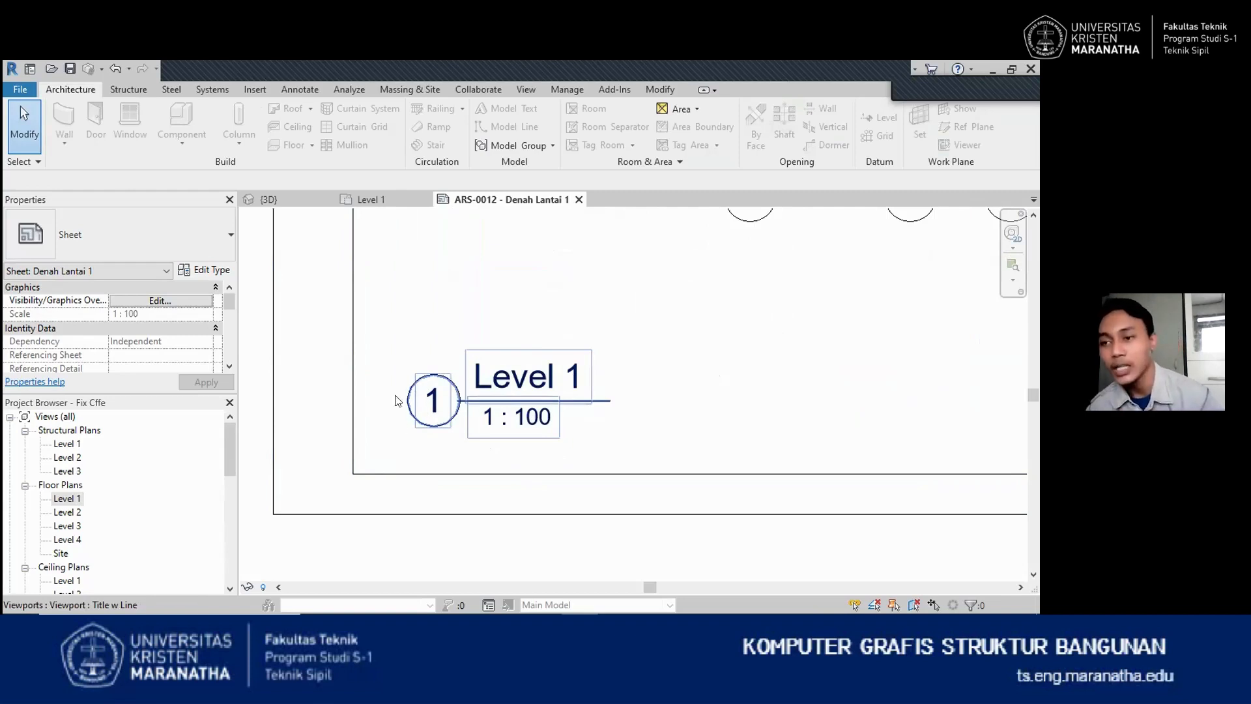
Rename the Level 1 floor plan view as DENAH LT.1, without renaming the corresponding level and views
{"action": "left_click", "coordinate": [73, 500]}
{"action": "right_click", "coordinate": [72, 500]}
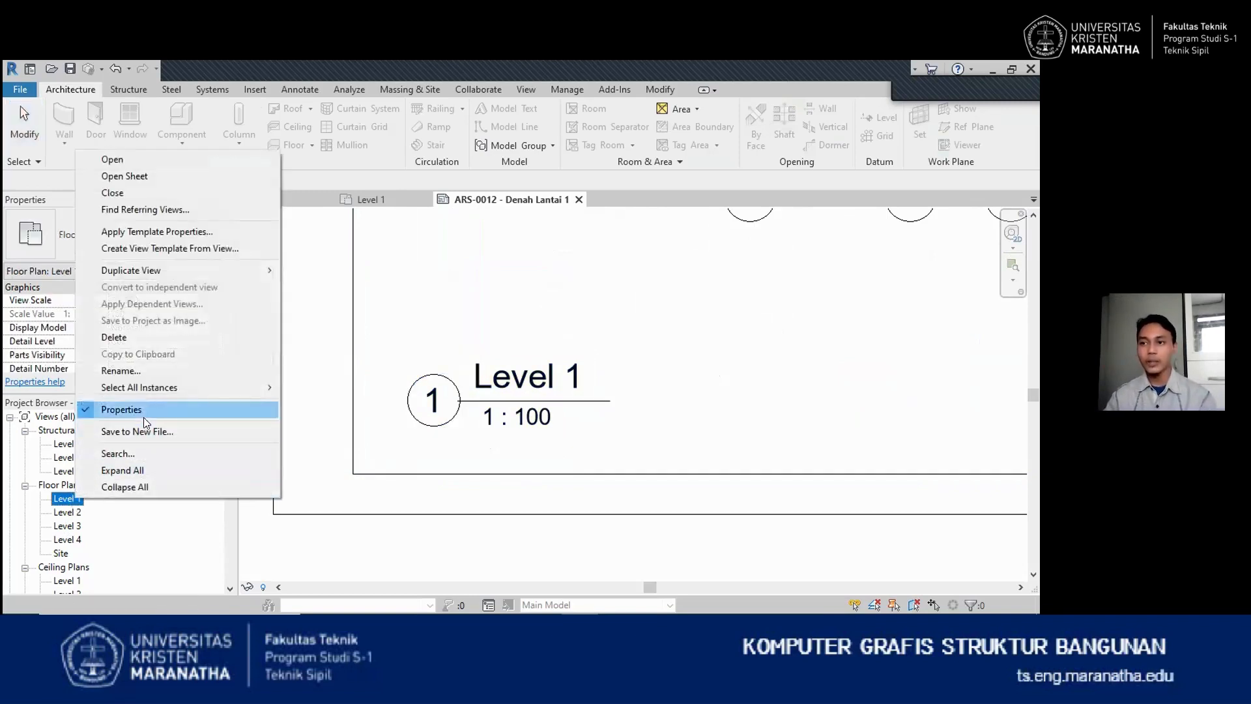
{"action": "left_click", "coordinate": [140, 371]}
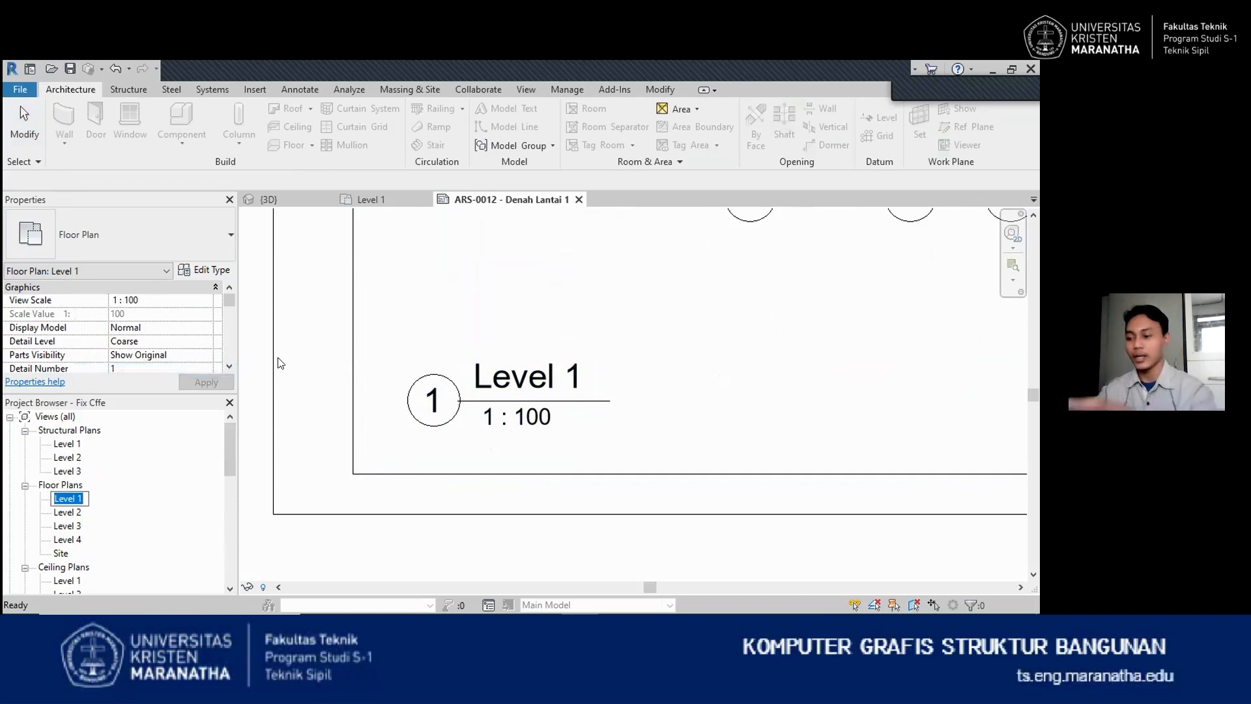
{"action": "type", "text": "de"}
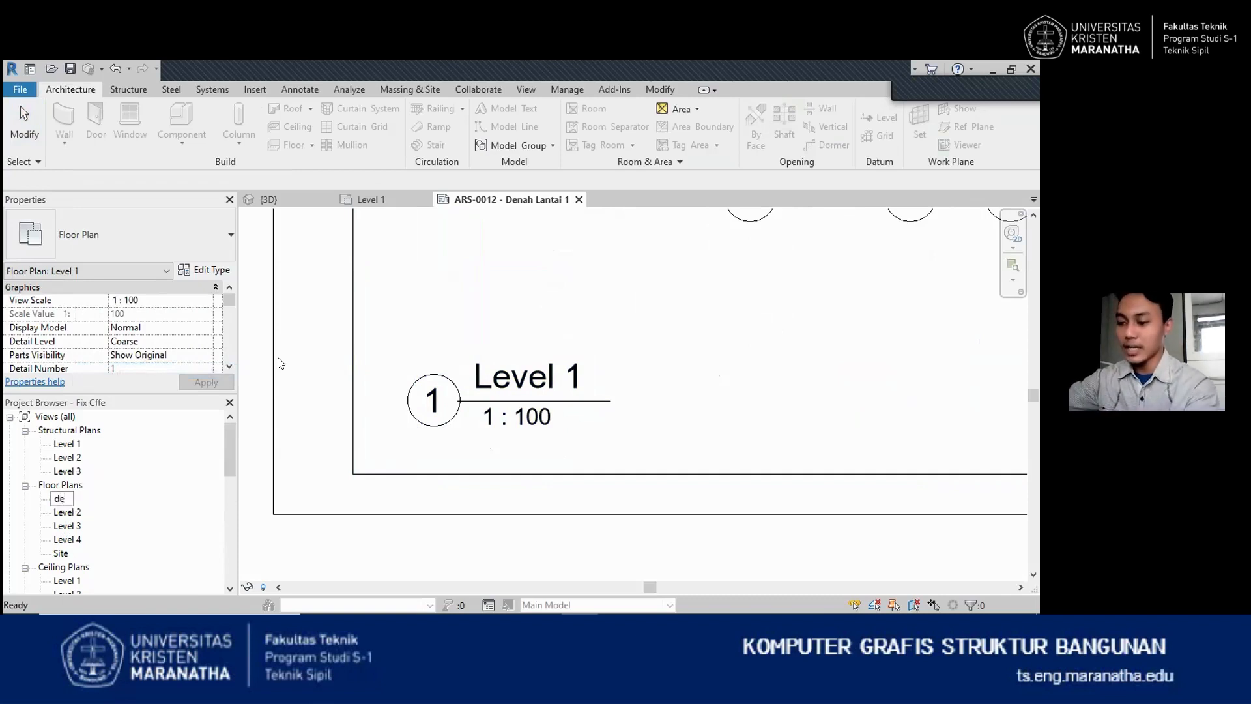
{"action": "key", "text": "BackSpace"}
{"action": "key", "text": "BackSpace"}
{"action": "type", "text": "DENAG"}
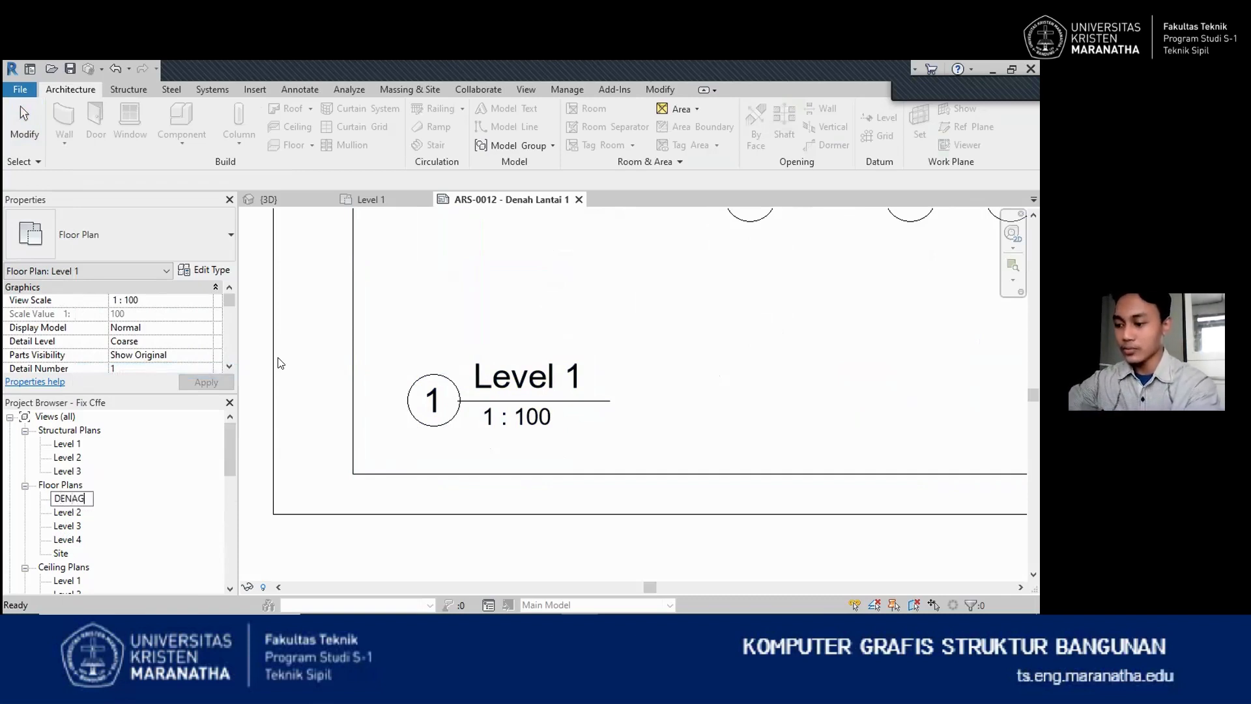
{"action": "type", "text": " LT.1"}
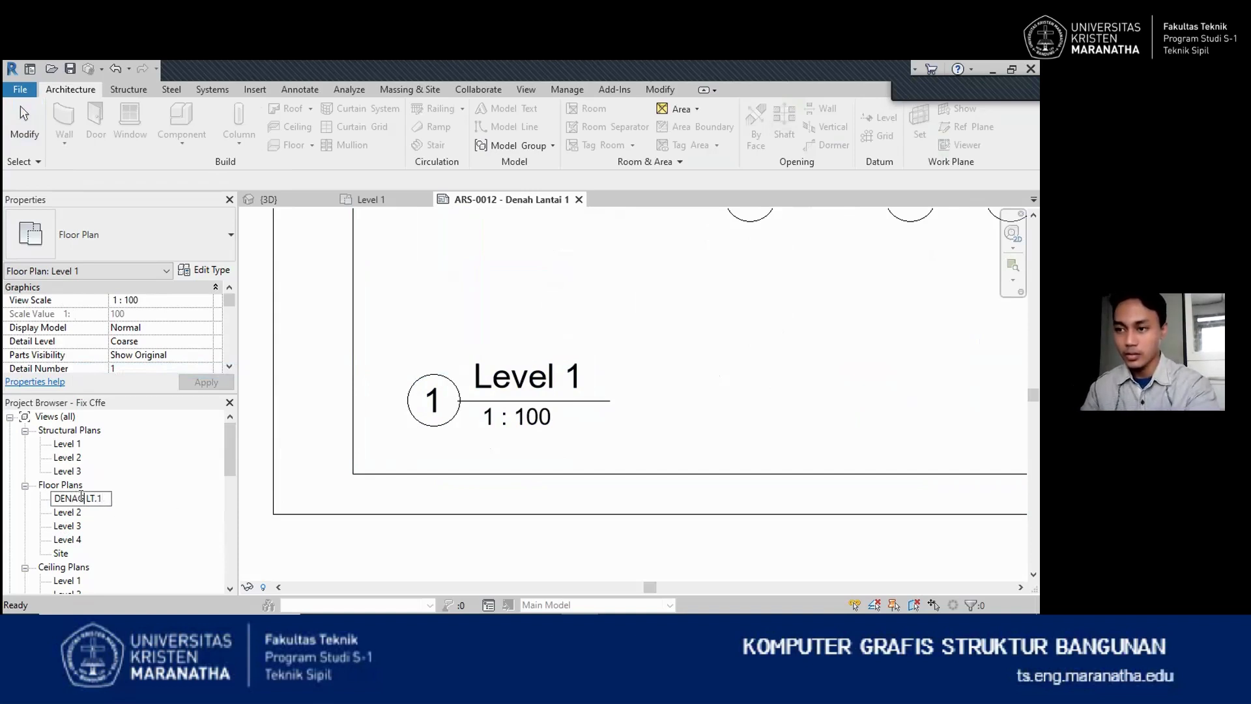
{"action": "key", "text": "BackSpace"}
{"action": "type", "text": "H"}
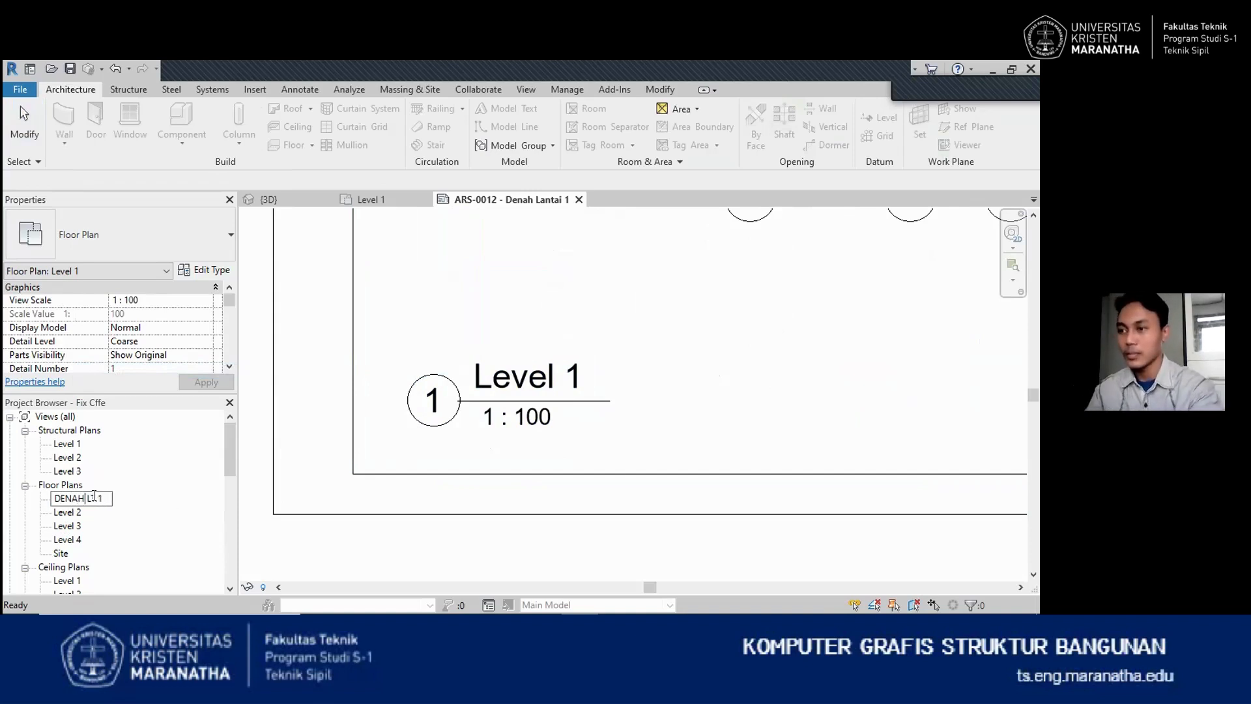
{"action": "key", "text": "Return"}
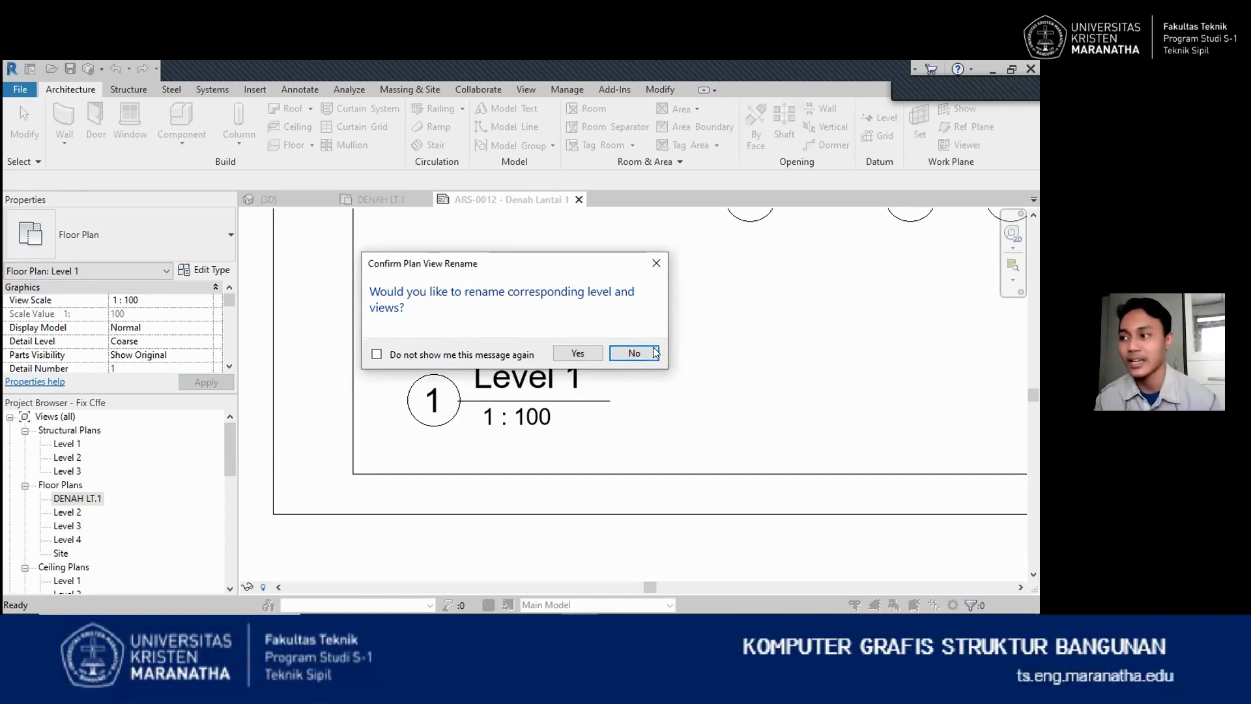
{"action": "left_click", "coordinate": [635, 354]}
Lengthen the viewport title line on the sheet so it spans the full DENAH LT.1 text
{"action": "scroll", "coordinate": [548, 417], "scroll_direction": "down", "scroll_amount": 5}
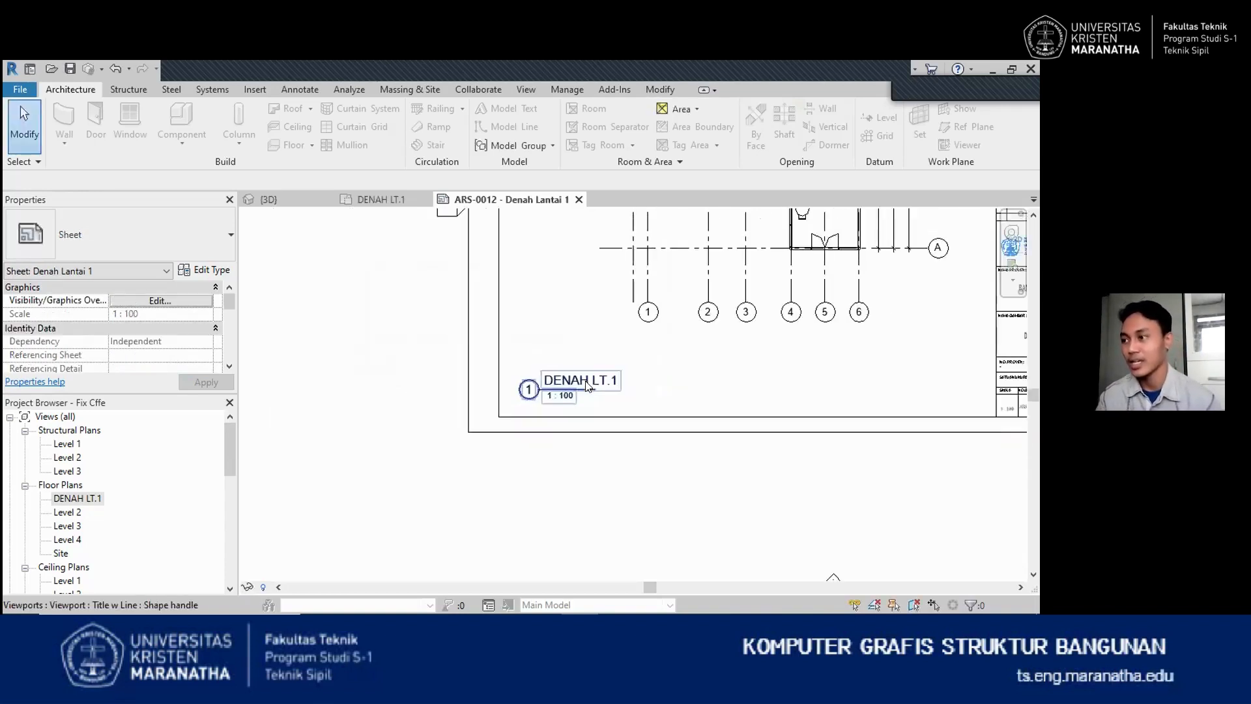
{"action": "left_click", "coordinate": [574, 386]}
{"action": "left_click", "coordinate": [450, 419]}
{"action": "scroll", "coordinate": [515, 394], "scroll_direction": "up", "scroll_amount": 4}
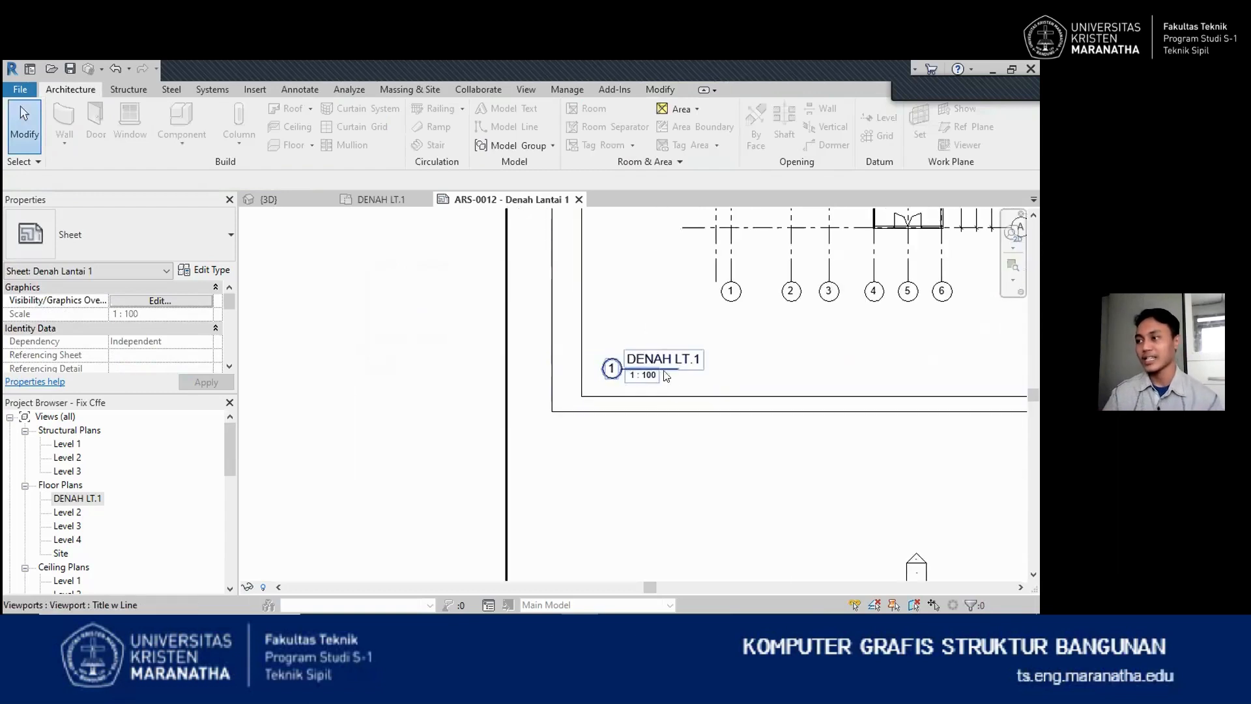
{"action": "scroll", "coordinate": [521, 398], "scroll_direction": "down", "scroll_amount": 5}
{"action": "left_click", "coordinate": [679, 357]}
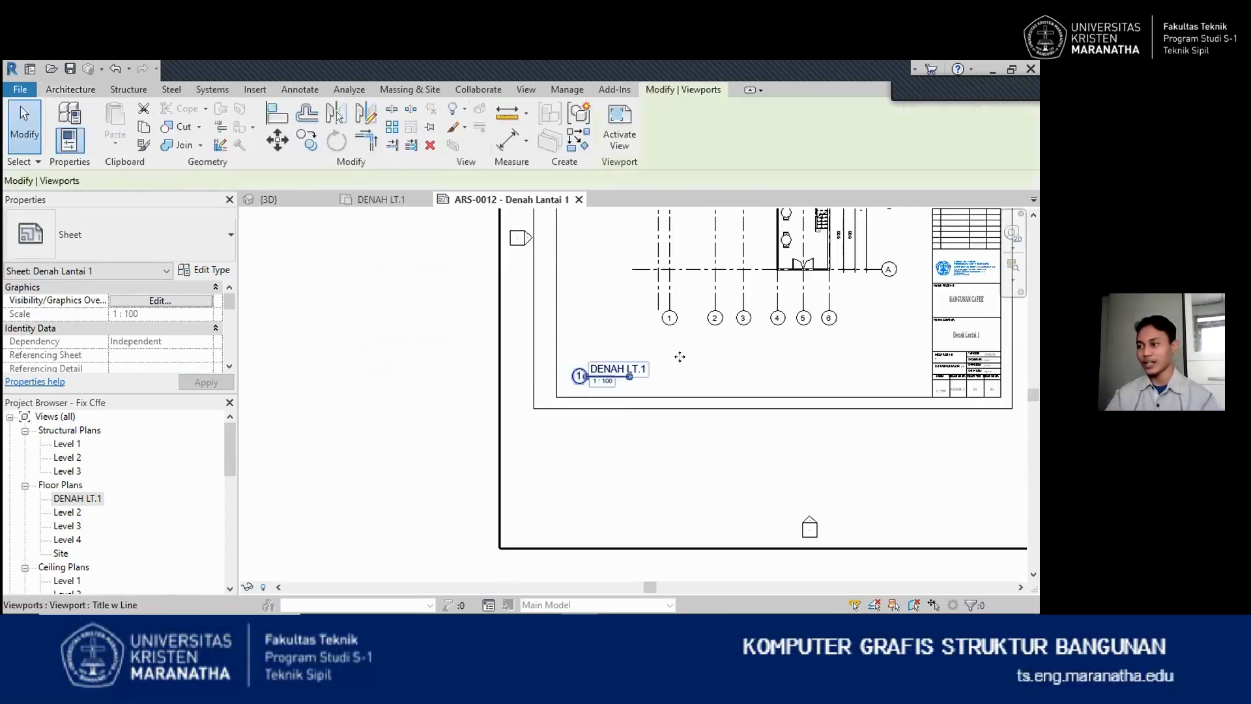
{"action": "scroll", "coordinate": [606, 372], "scroll_direction": "up", "scroll_amount": 5}
{"action": "left_click_drag", "start_coordinate": [618, 386], "coordinate": [650, 384]}
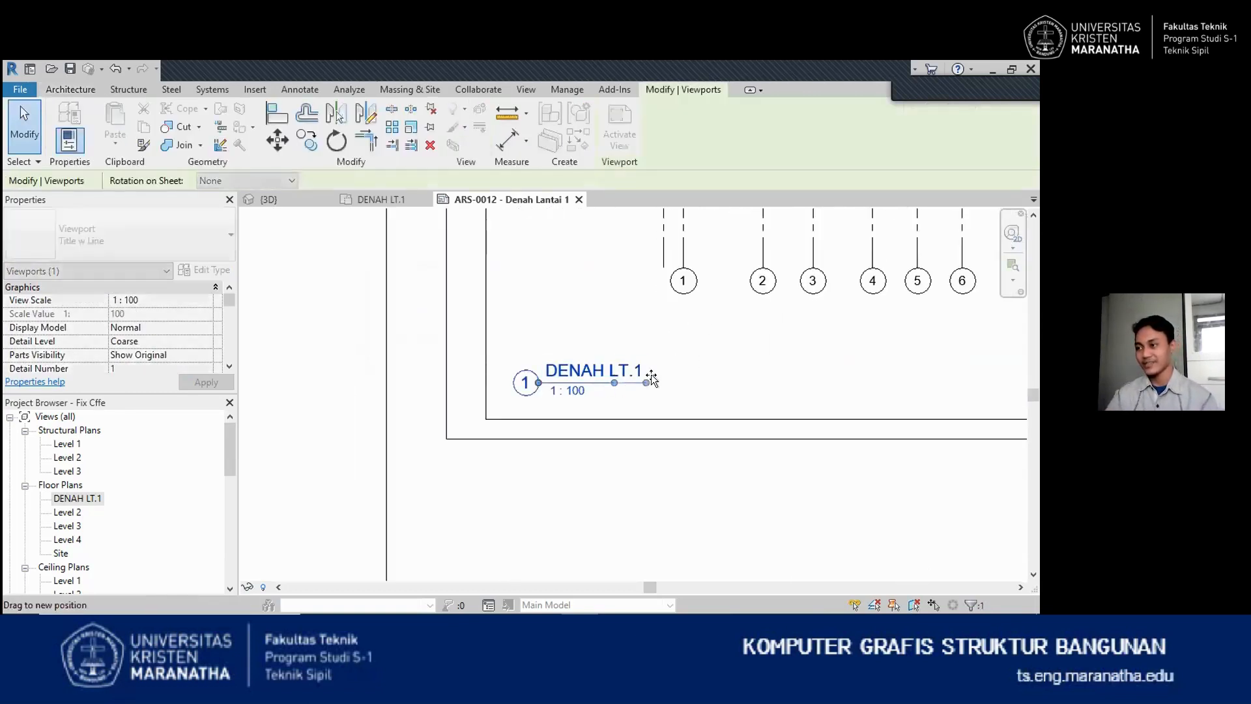
{"action": "left_click", "coordinate": [302, 371]}
{"action": "scroll", "coordinate": [402, 390], "scroll_direction": "down", "scroll_amount": 3}
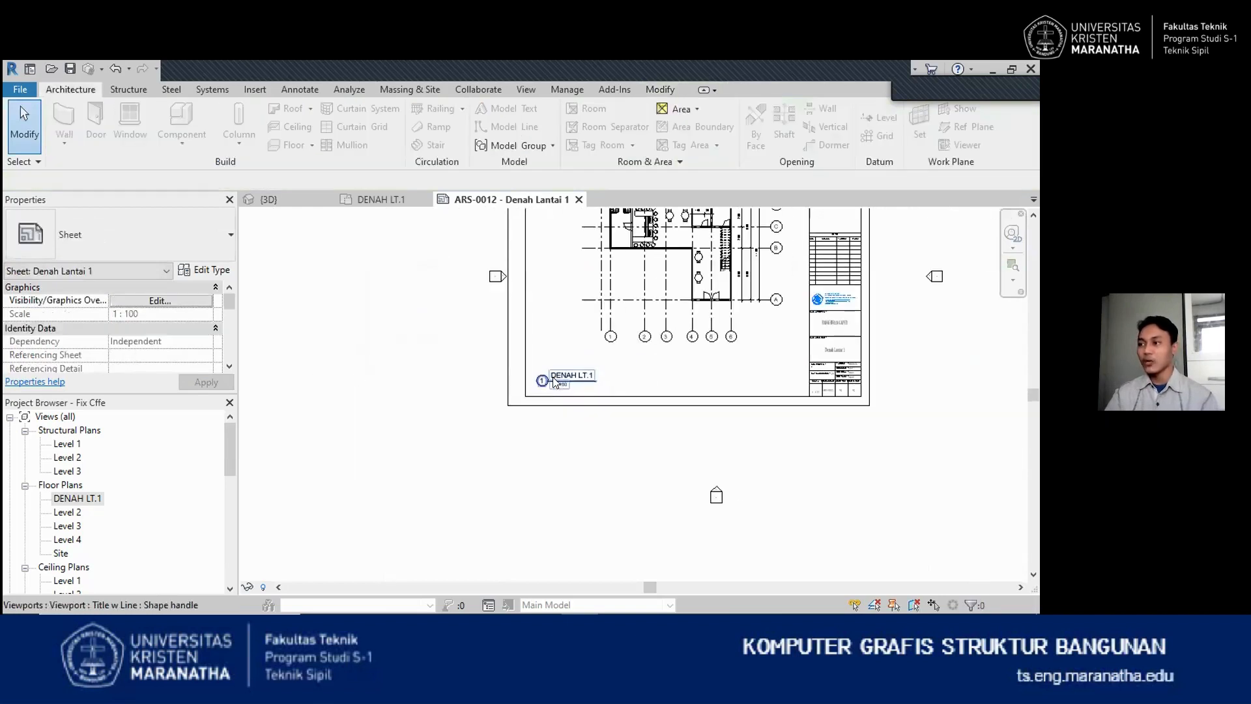
{"action": "scroll", "coordinate": [267, 416], "scroll_direction": "up", "scroll_amount": 1}
Open the M_View Title annotation symbol family for editing
{"action": "left_click_drag", "start_coordinate": [234, 440], "coordinate": [236, 551]}
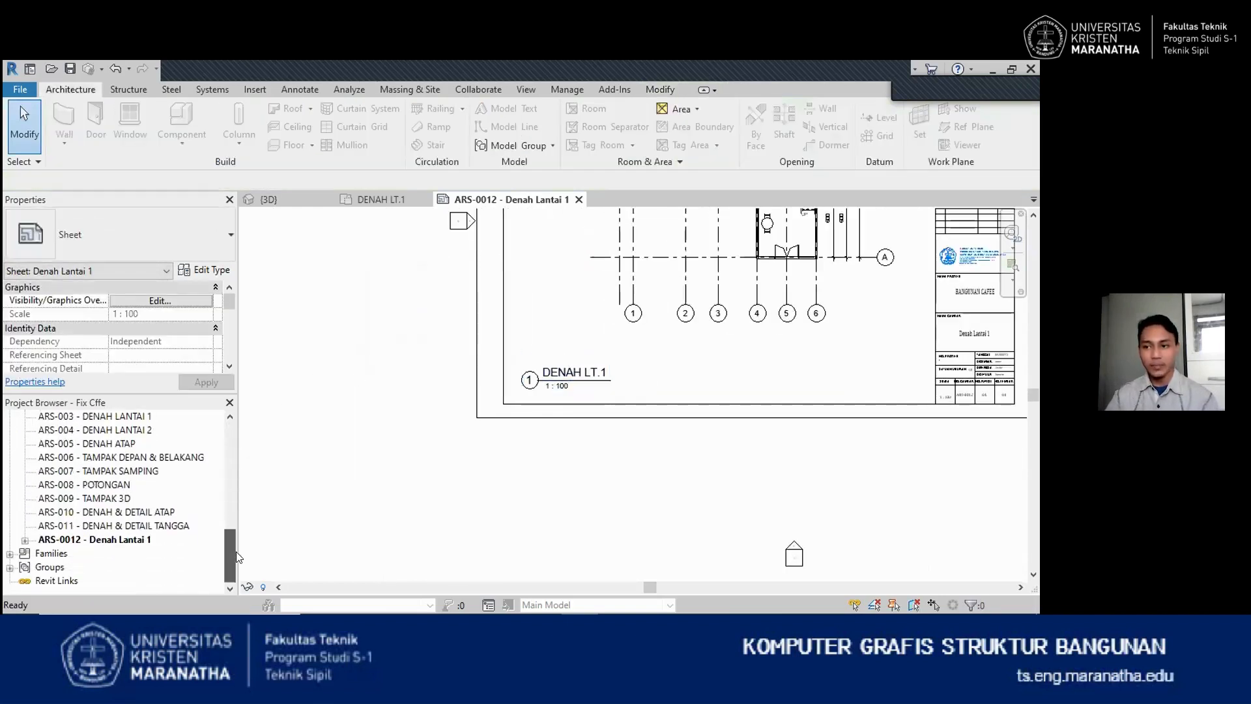
{"action": "left_click", "coordinate": [11, 554]}
{"action": "scroll", "coordinate": [73, 514], "scroll_direction": "down", "scroll_amount": 2}
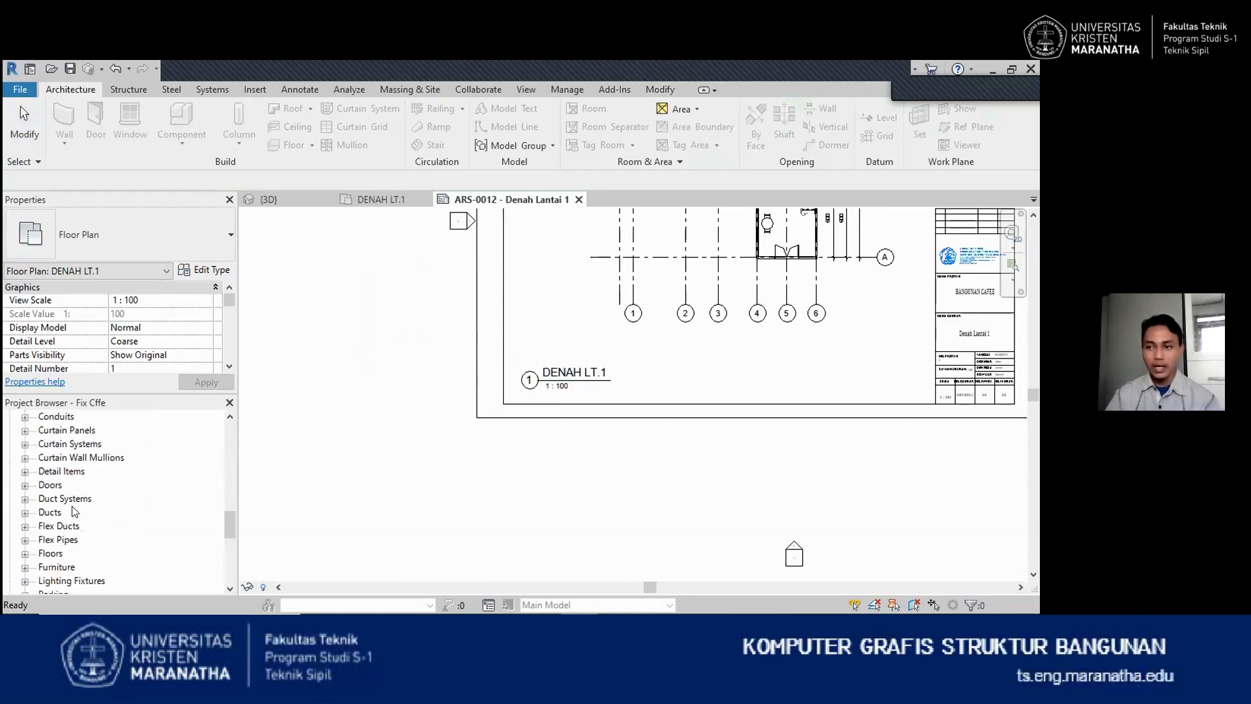
{"action": "scroll", "coordinate": [56, 495], "scroll_direction": "up", "scroll_amount": 4}
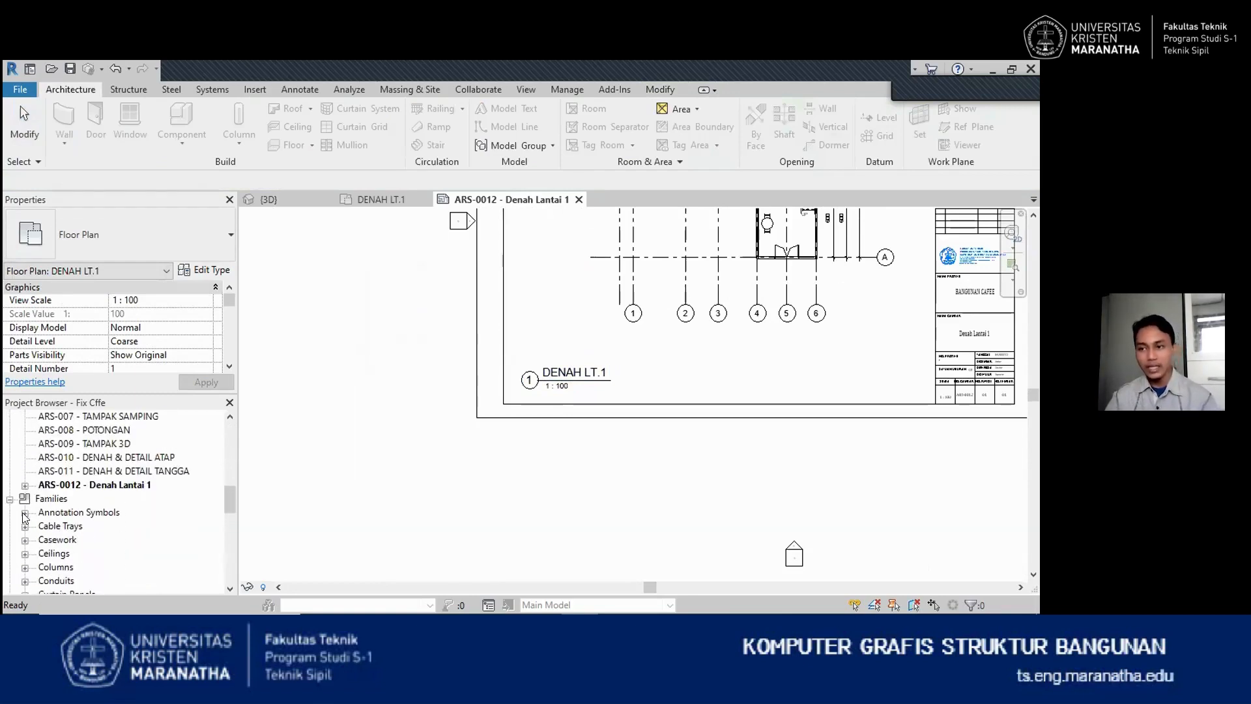
{"action": "left_click", "coordinate": [25, 512]}
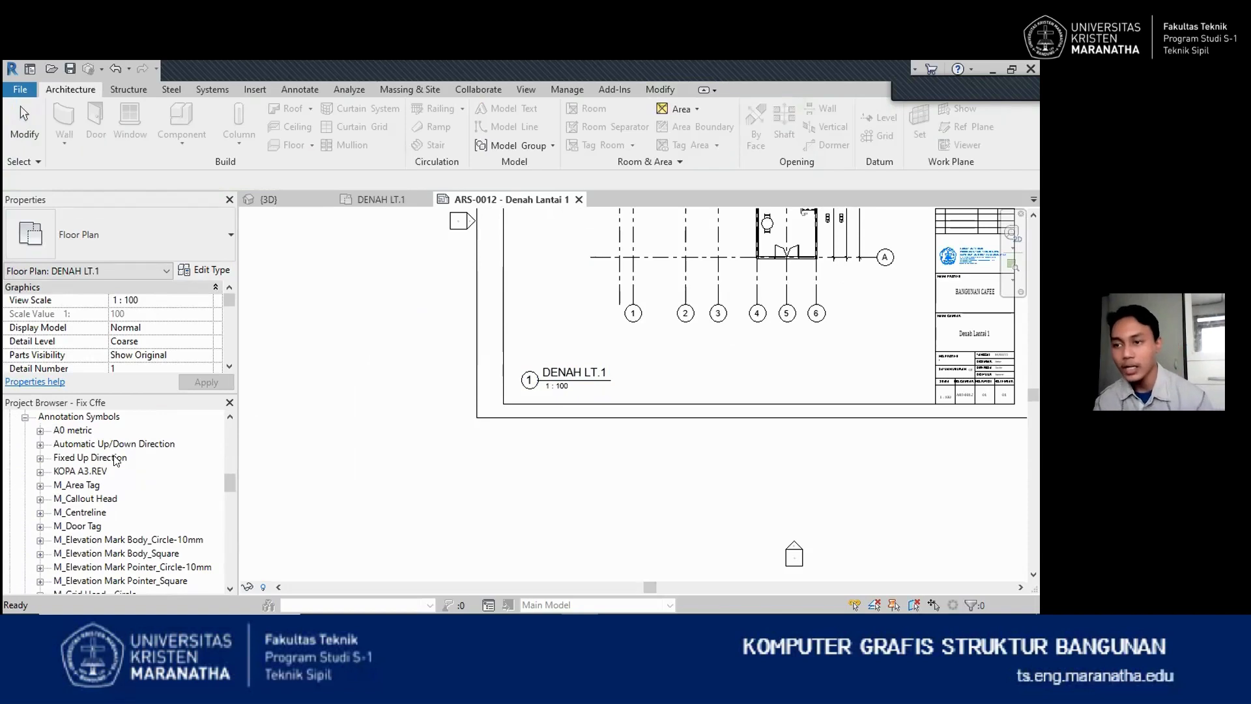
{"action": "scroll", "coordinate": [51, 446], "scroll_direction": "up", "scroll_amount": 2}
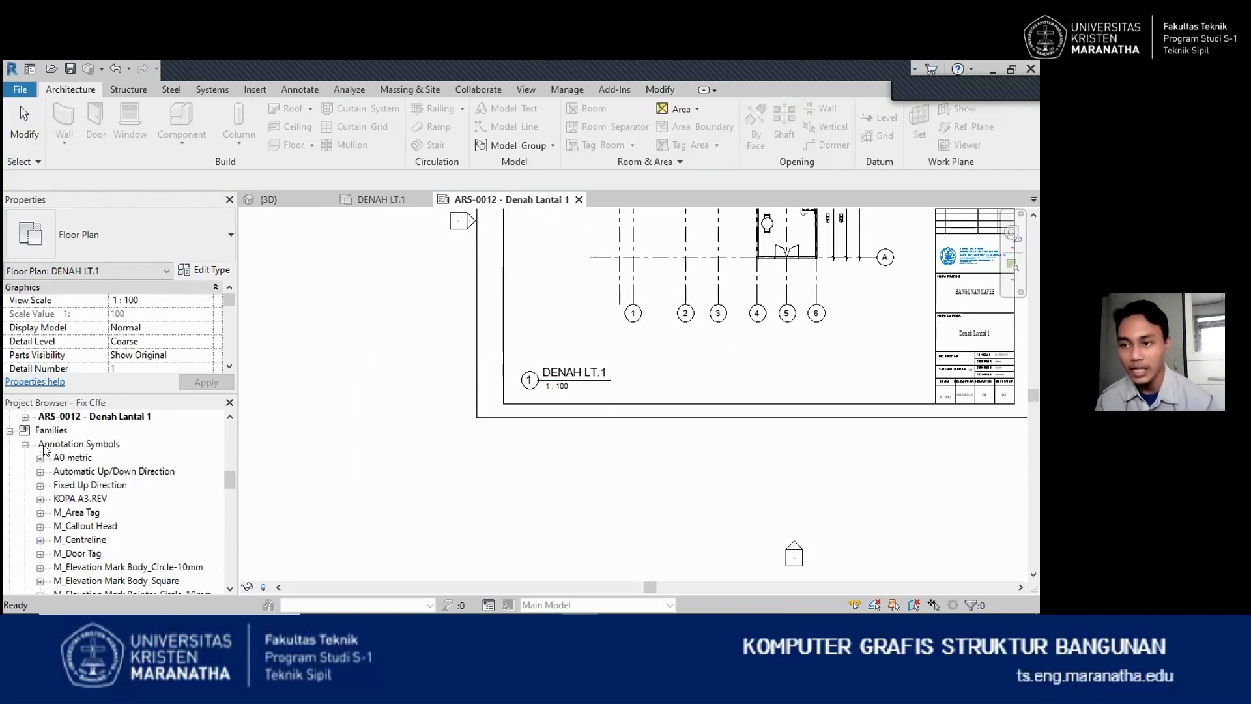
{"action": "scroll", "coordinate": [94, 462], "scroll_direction": "down", "scroll_amount": 6}
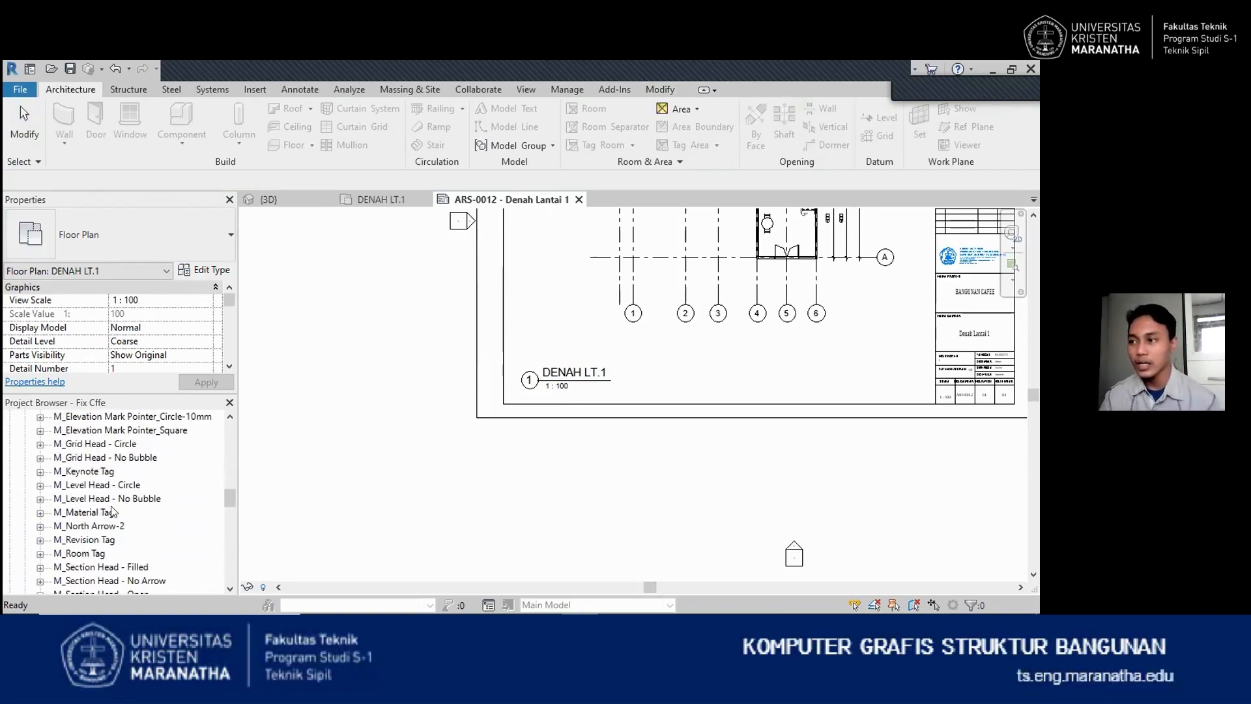
{"action": "scroll", "coordinate": [109, 519], "scroll_direction": "down", "scroll_amount": 6}
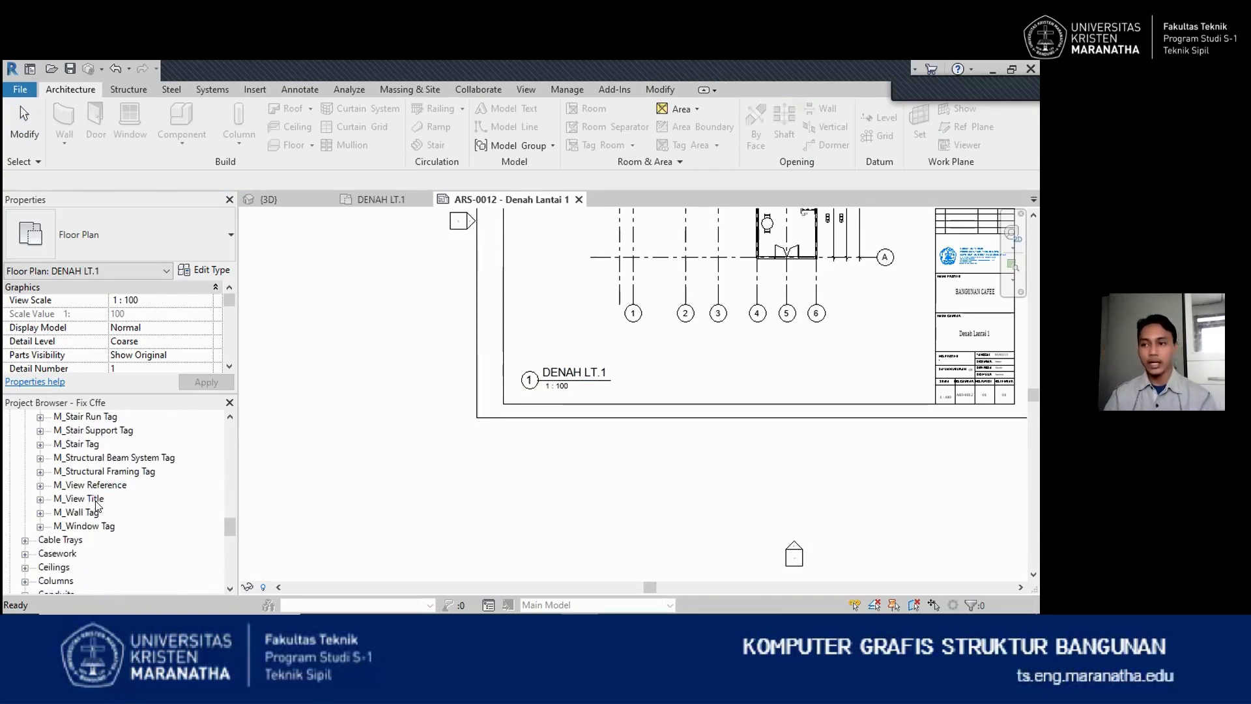
{"action": "right_click", "coordinate": [97, 499]}
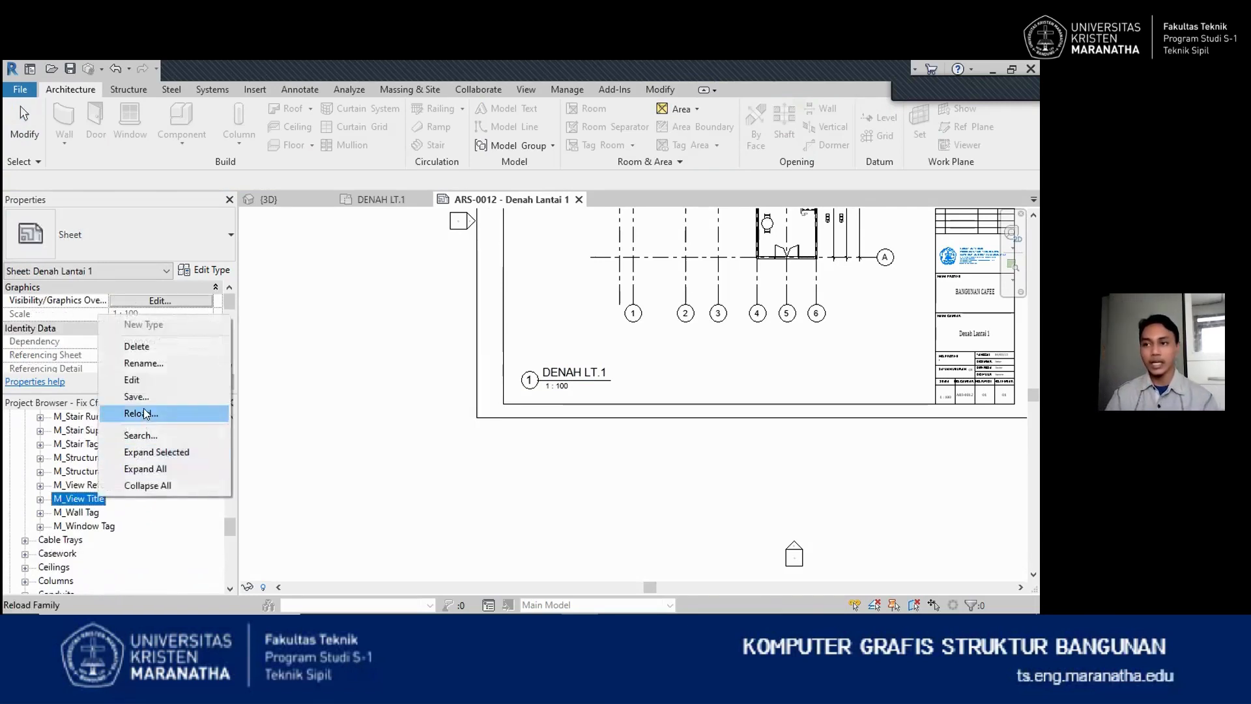
{"action": "left_click", "coordinate": [131, 379]}
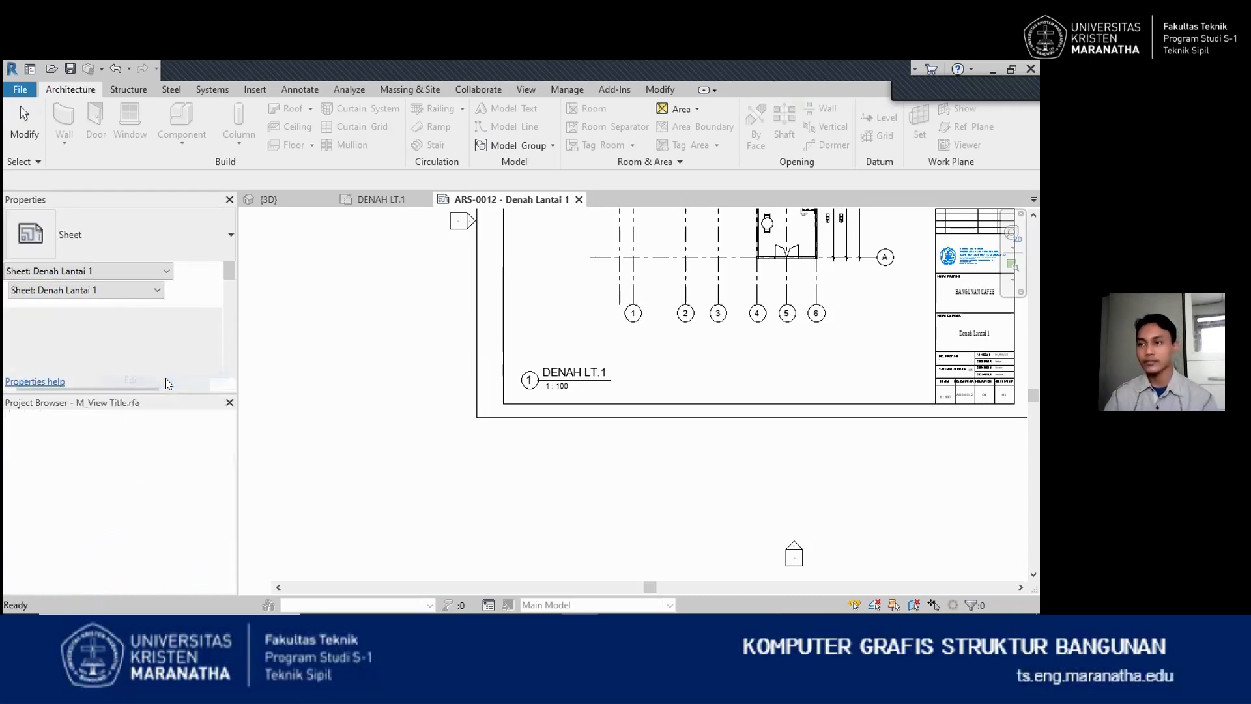
Change the text font of the View Name label's 6mm type to a condensed typeface
{"action": "left_click", "coordinate": [435, 352]}
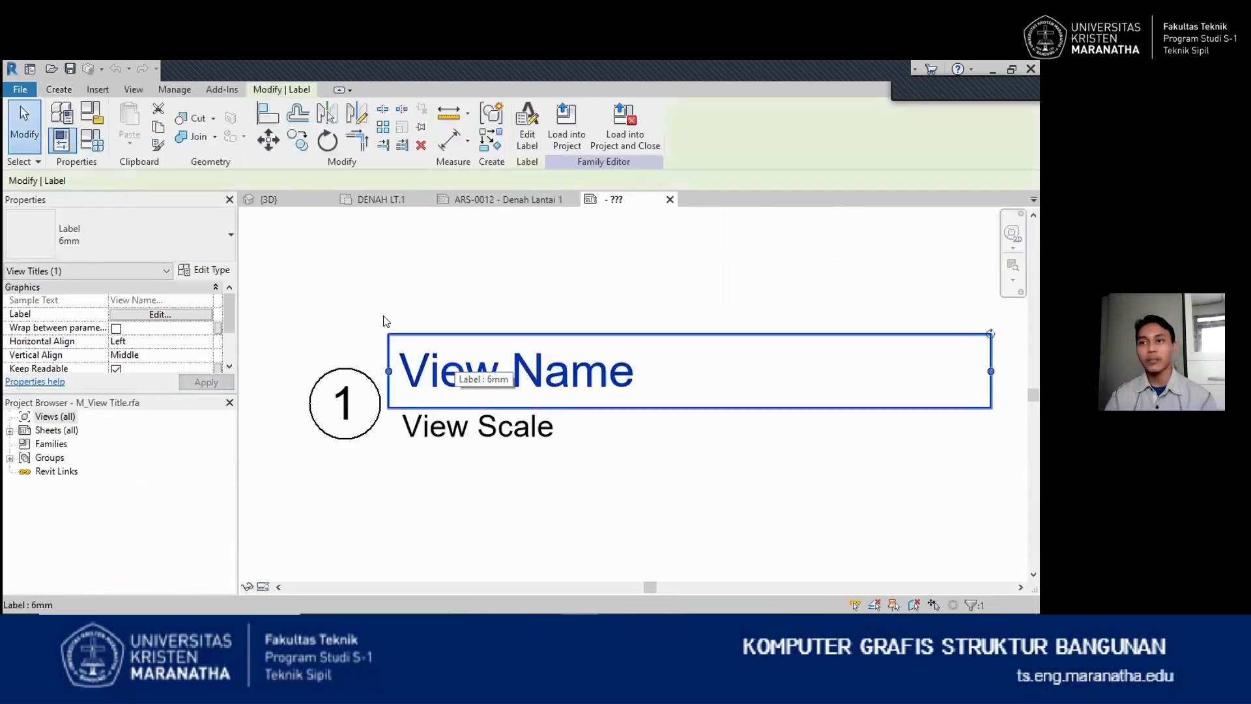
{"action": "left_click", "coordinate": [205, 271]}
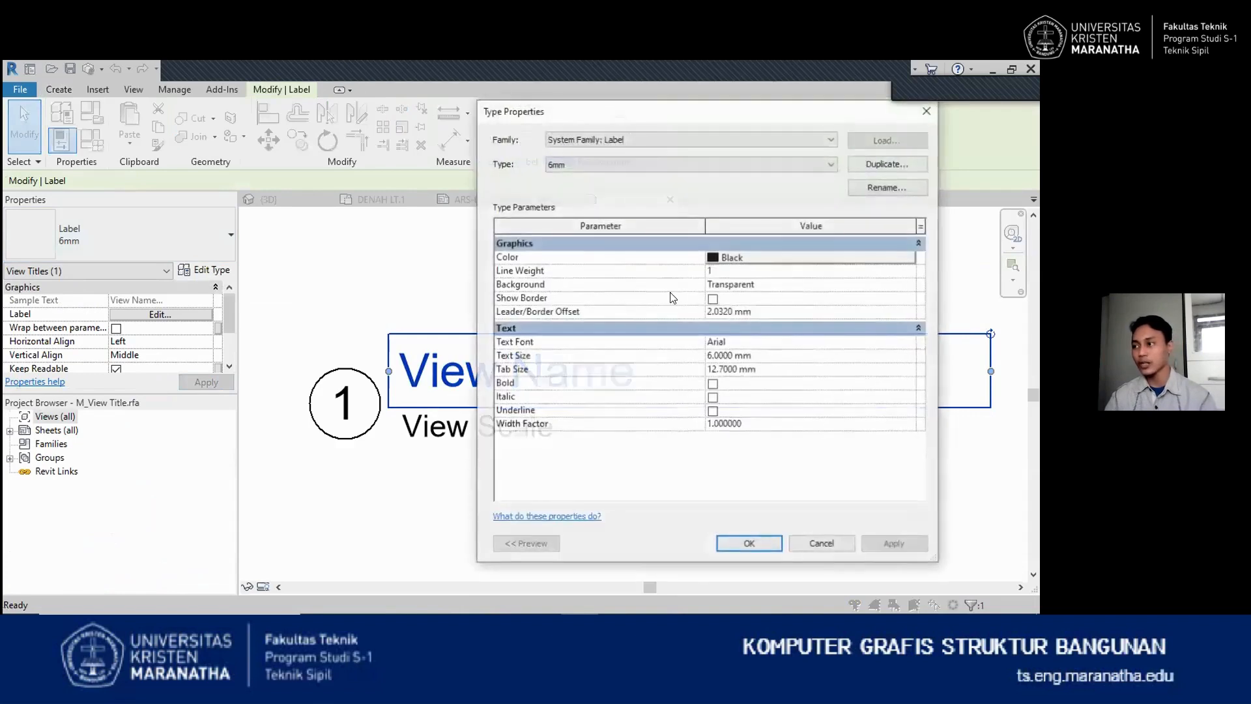
{"action": "left_click", "coordinate": [764, 342]}
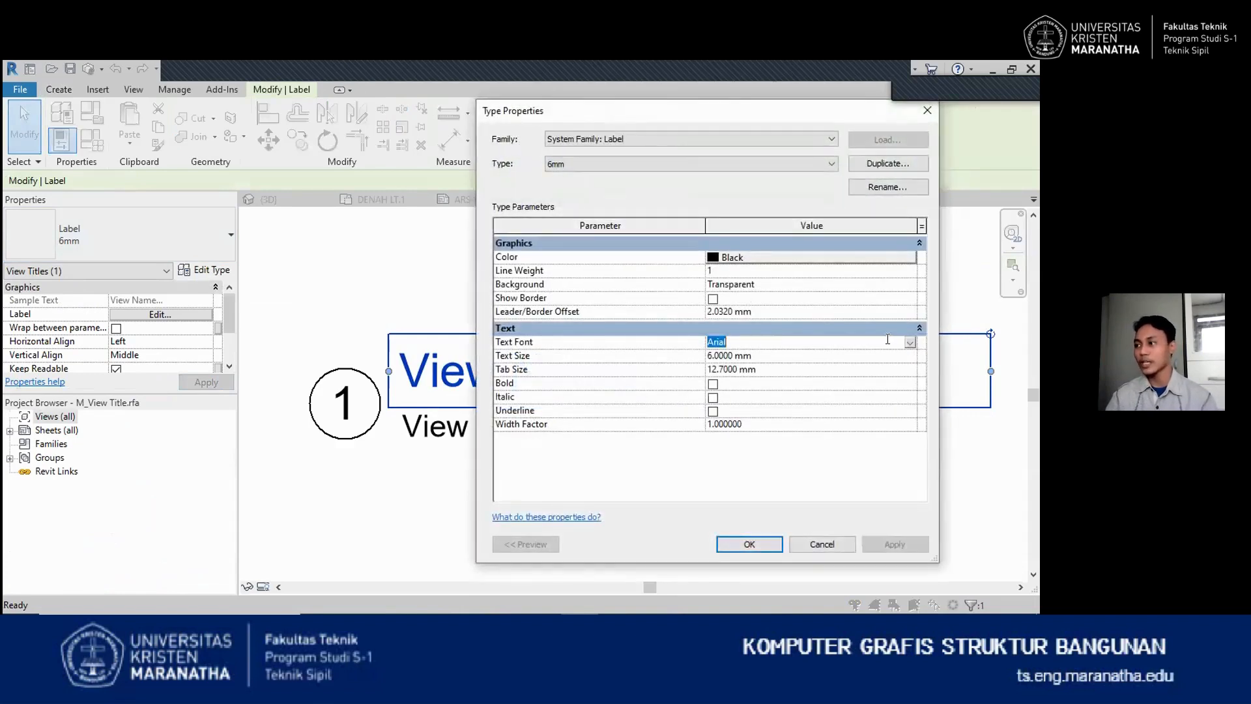
{"action": "left_click", "coordinate": [909, 342]}
{"action": "scroll", "coordinate": [809, 388], "scroll_direction": "down", "scroll_amount": 6}
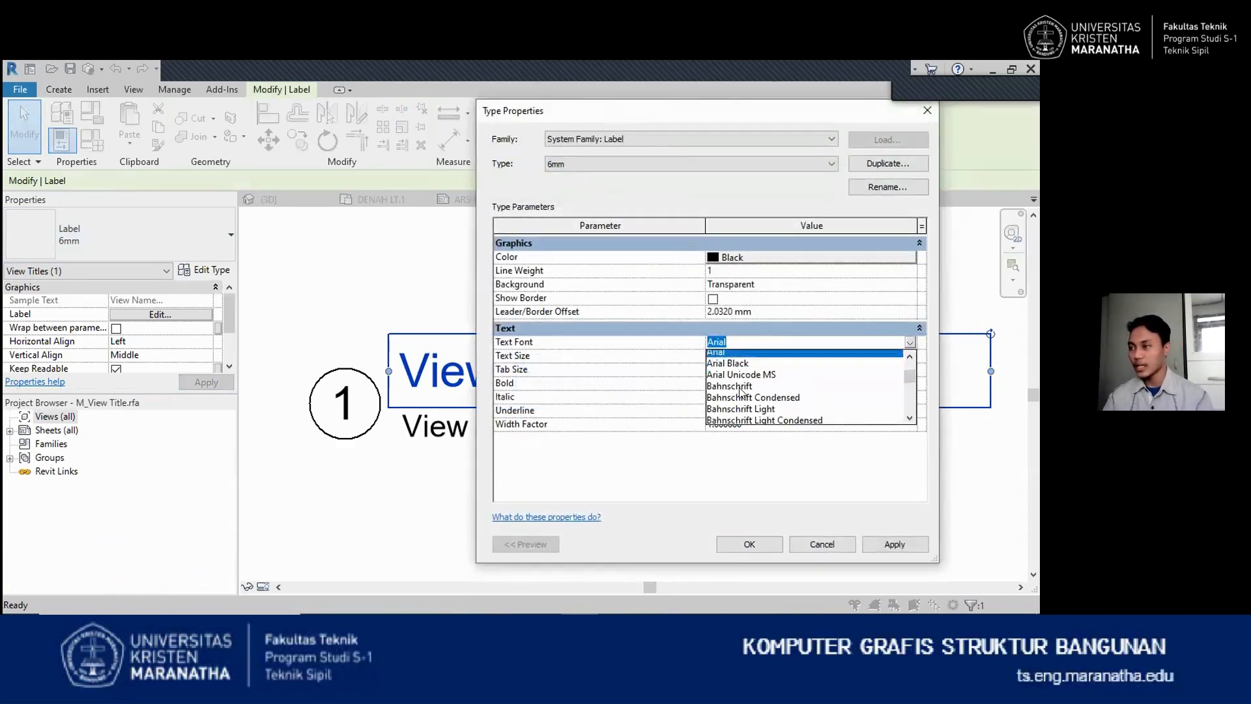
{"action": "left_click", "coordinate": [522, 464]}
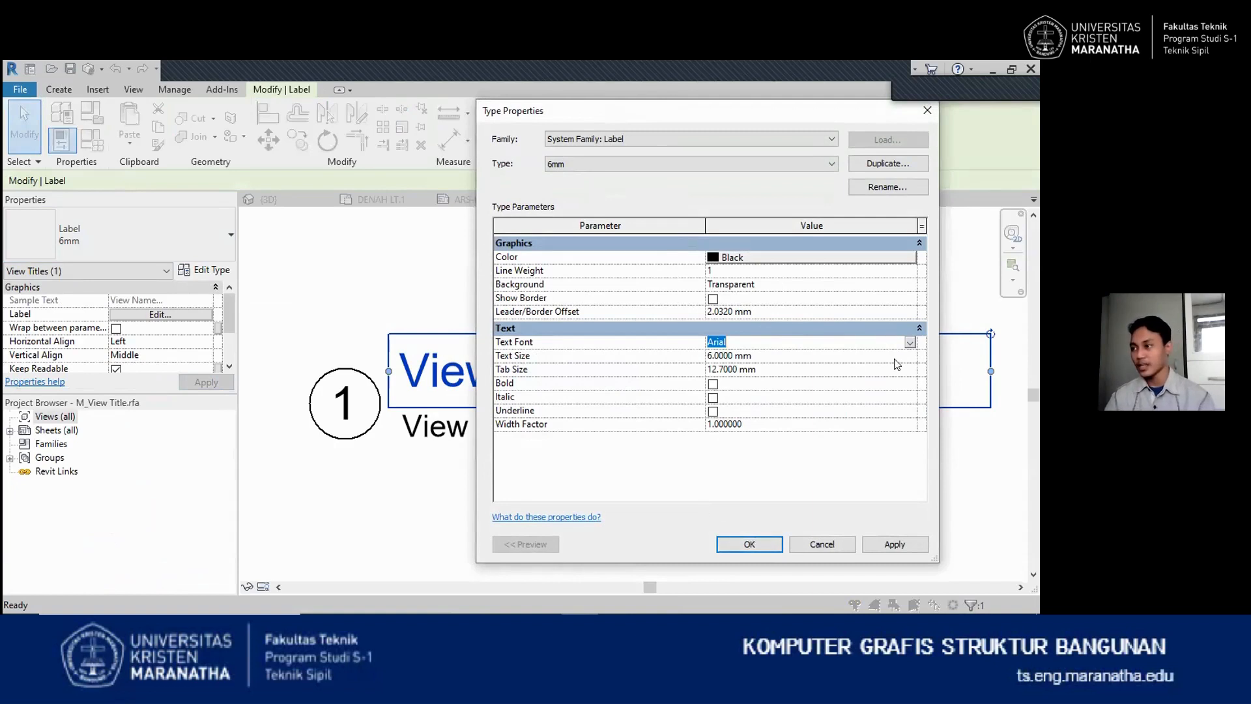
{"action": "left_click", "coordinate": [910, 343]}
{"action": "scroll", "coordinate": [746, 391], "scroll_direction": "down", "scroll_amount": 5}
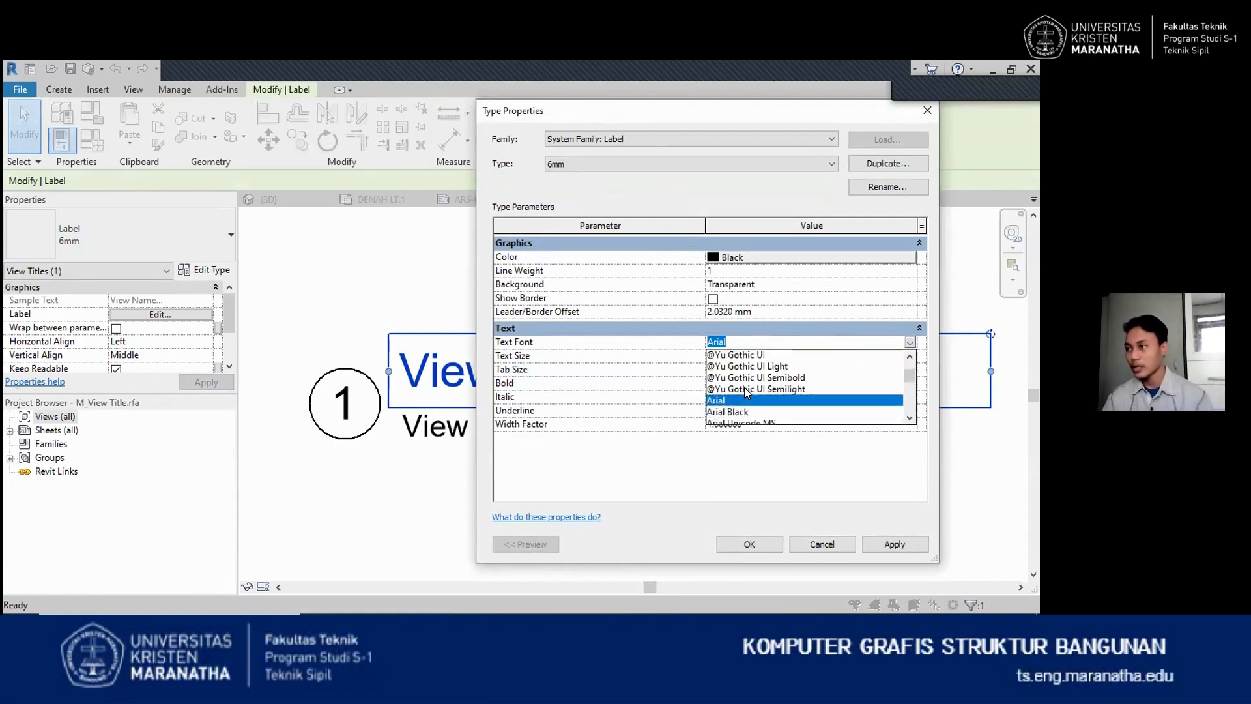
{"action": "left_click", "coordinate": [746, 391]}
{"action": "left_click", "coordinate": [749, 544]}
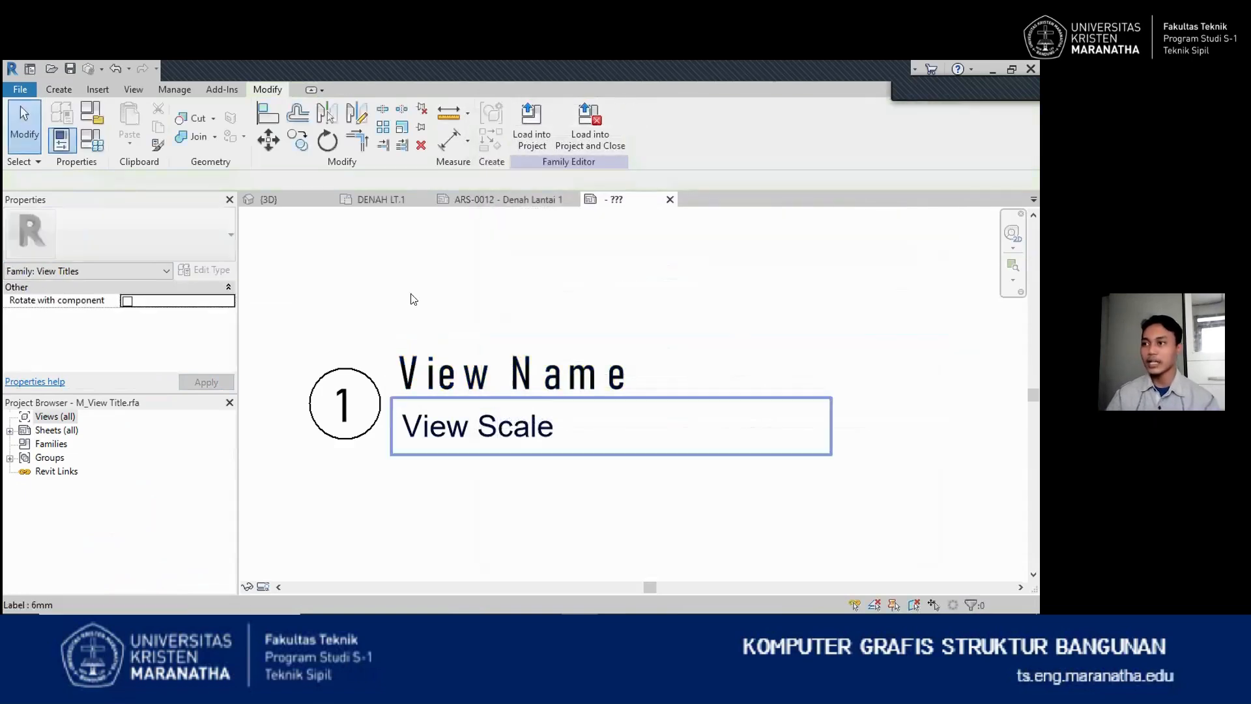
Load the edited M_View Title family into the project, overwriting the existing version, and check the title on sheet ARS-0012
{"action": "left_click", "coordinate": [530, 130]}
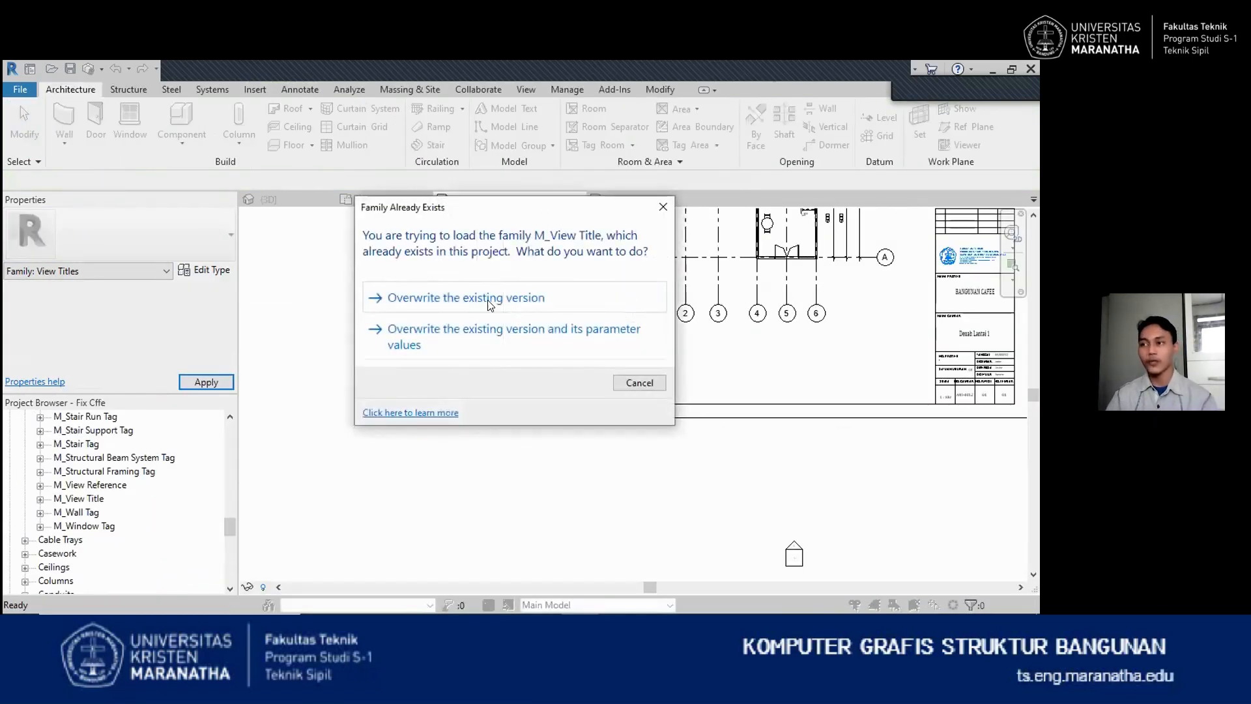
{"action": "left_click", "coordinate": [488, 297]}
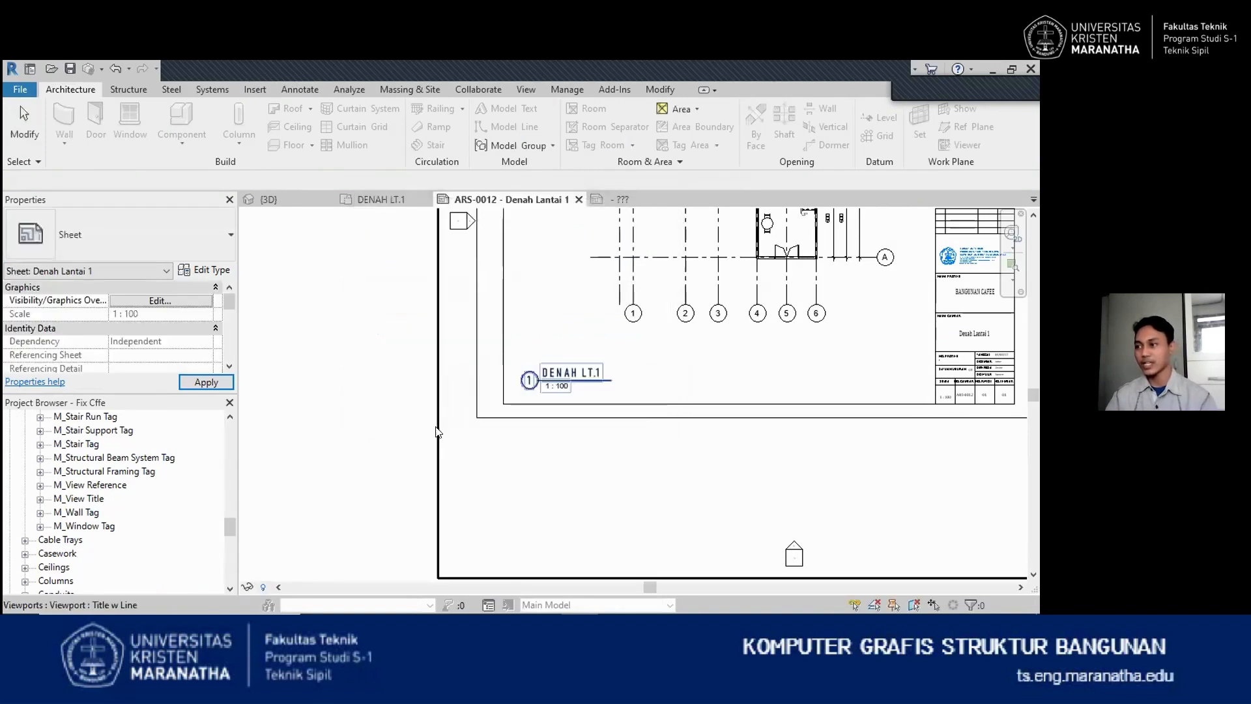
{"action": "scroll", "coordinate": [601, 310], "scroll_direction": "up", "scroll_amount": 3}
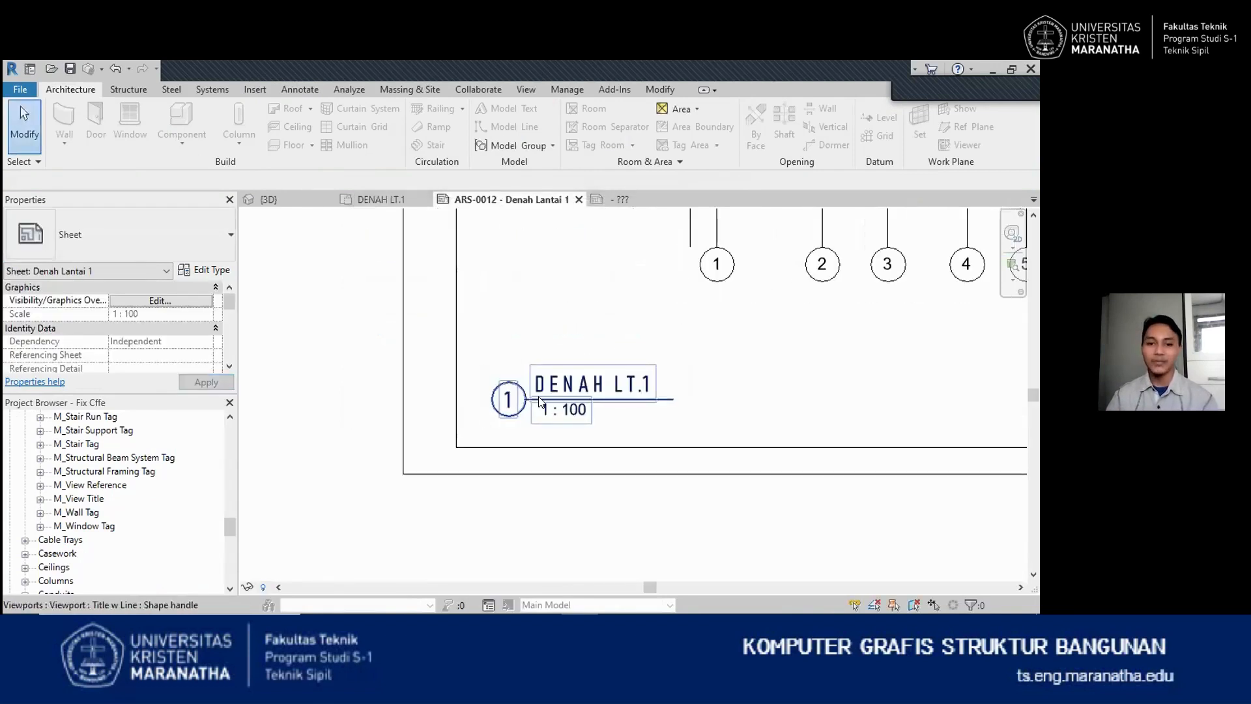
{"action": "scroll", "coordinate": [490, 463], "scroll_direction": "down", "scroll_amount": 1}
{"action": "scroll", "coordinate": [490, 463], "scroll_direction": "down", "scroll_amount": 4}
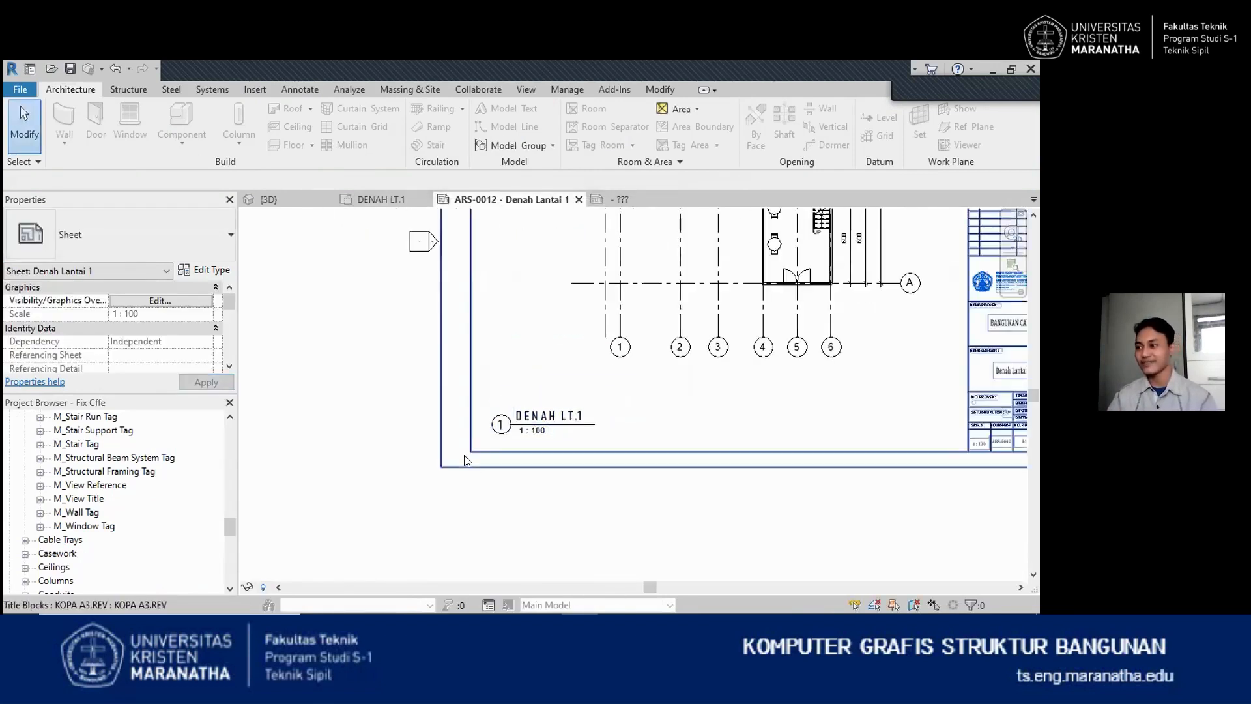
Add a wrapping text note in the title block's KETERANGAN box with the text DENAH LANTAI 1 BERADA
{"action": "scroll", "coordinate": [613, 350], "scroll_direction": "up", "scroll_amount": 5}
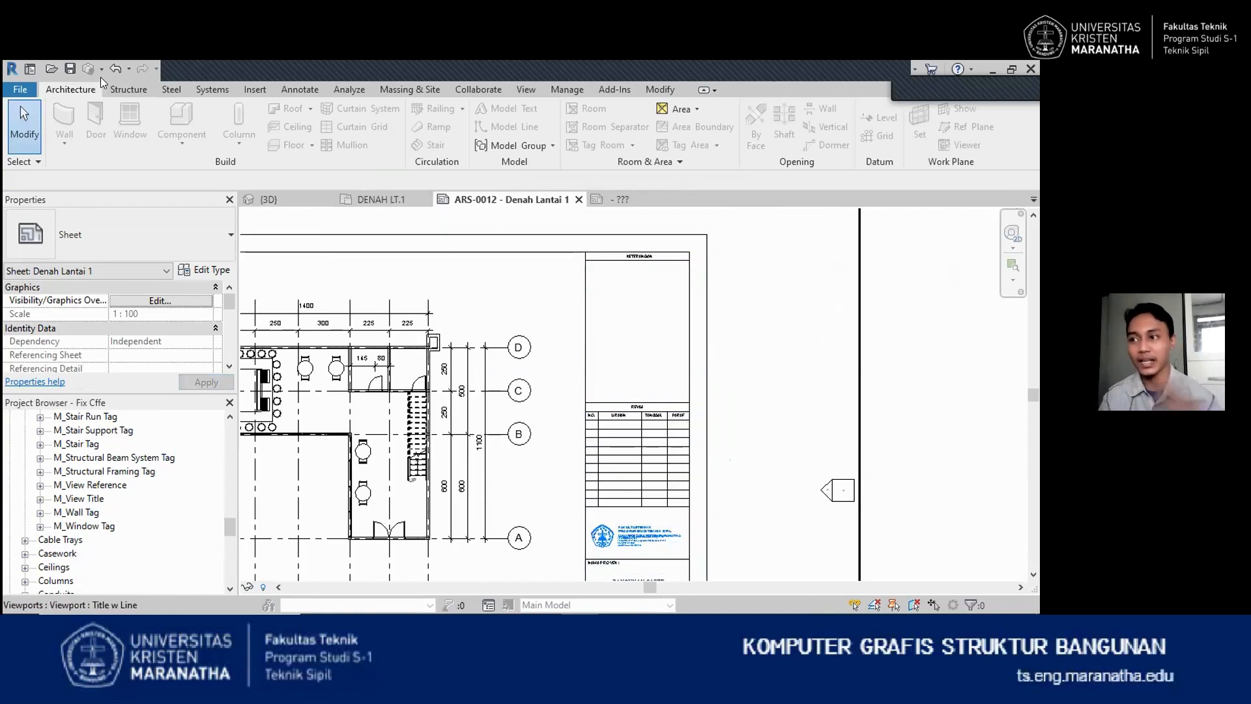
{"action": "middle_click_drag", "start_coordinate": [540, 336], "coordinate": [589, 341]}
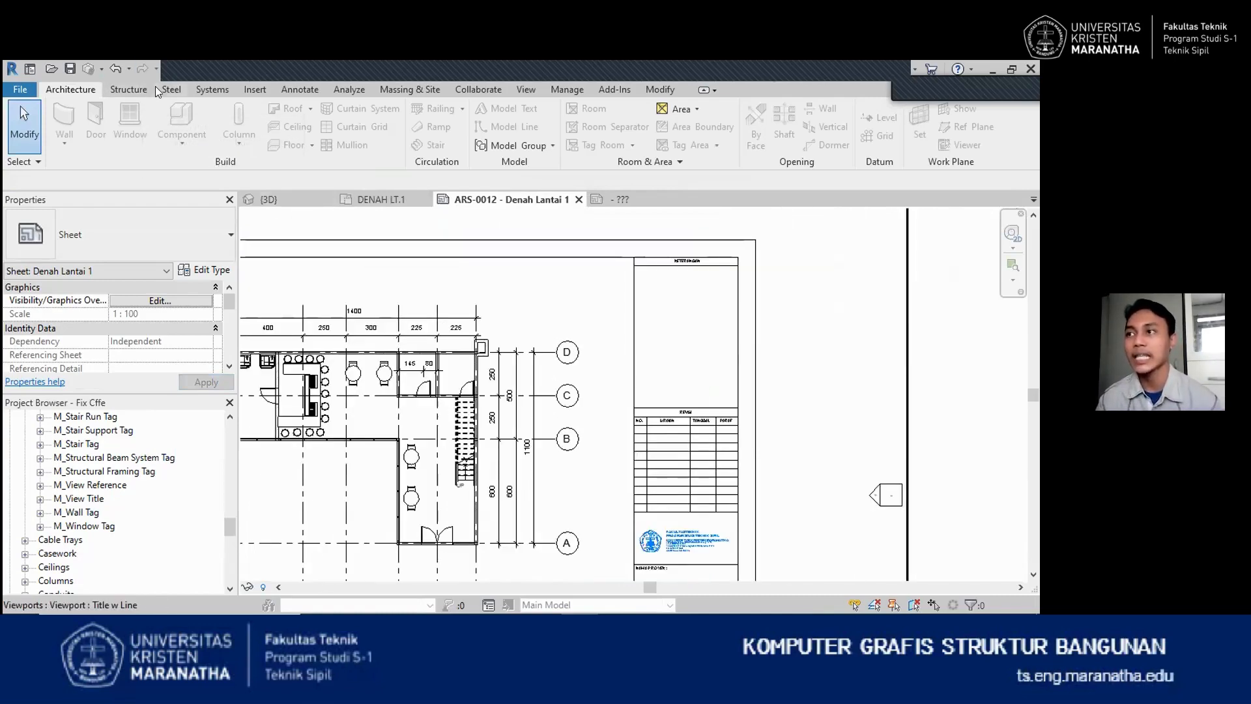
{"action": "left_click", "coordinate": [212, 89]}
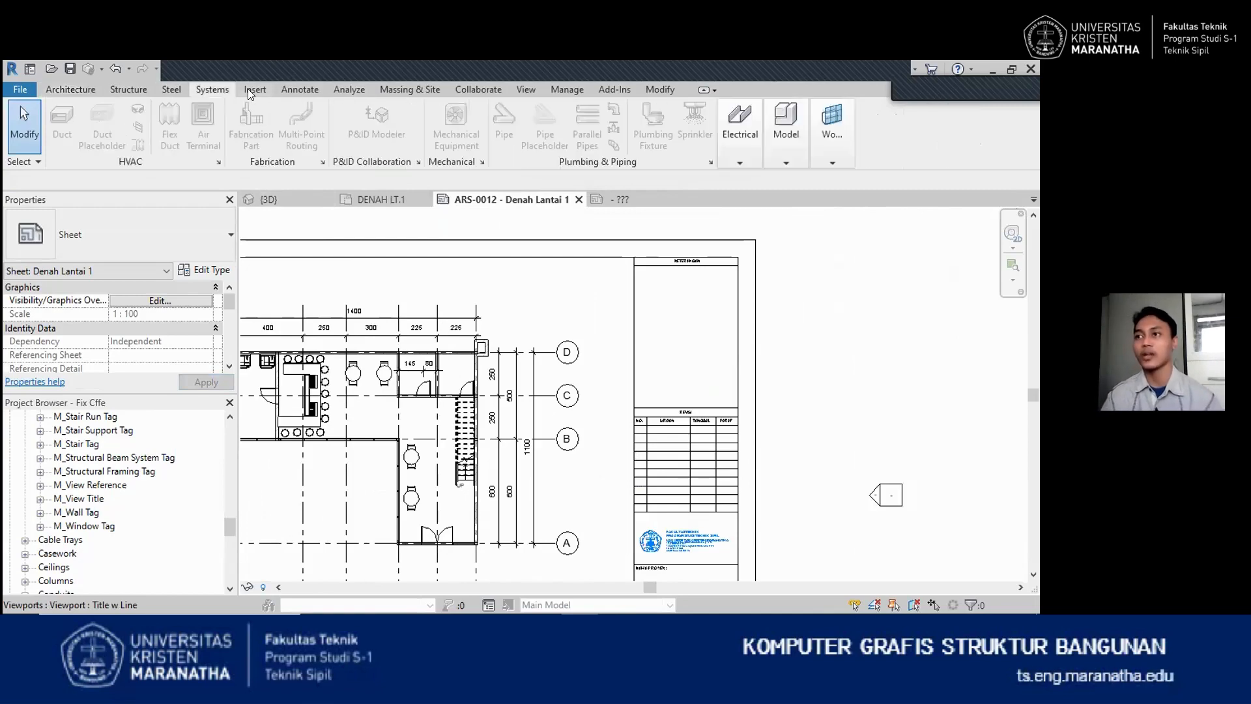
{"action": "left_click", "coordinate": [296, 90]}
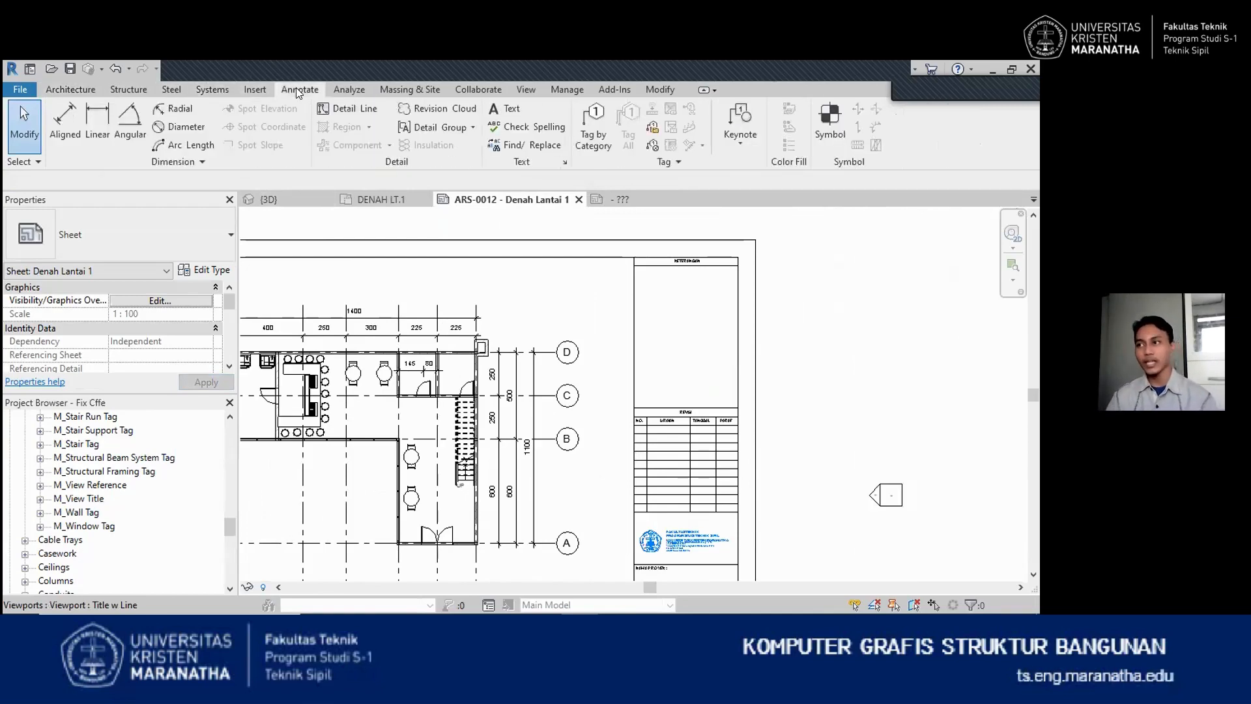
{"action": "left_click", "coordinate": [510, 107]}
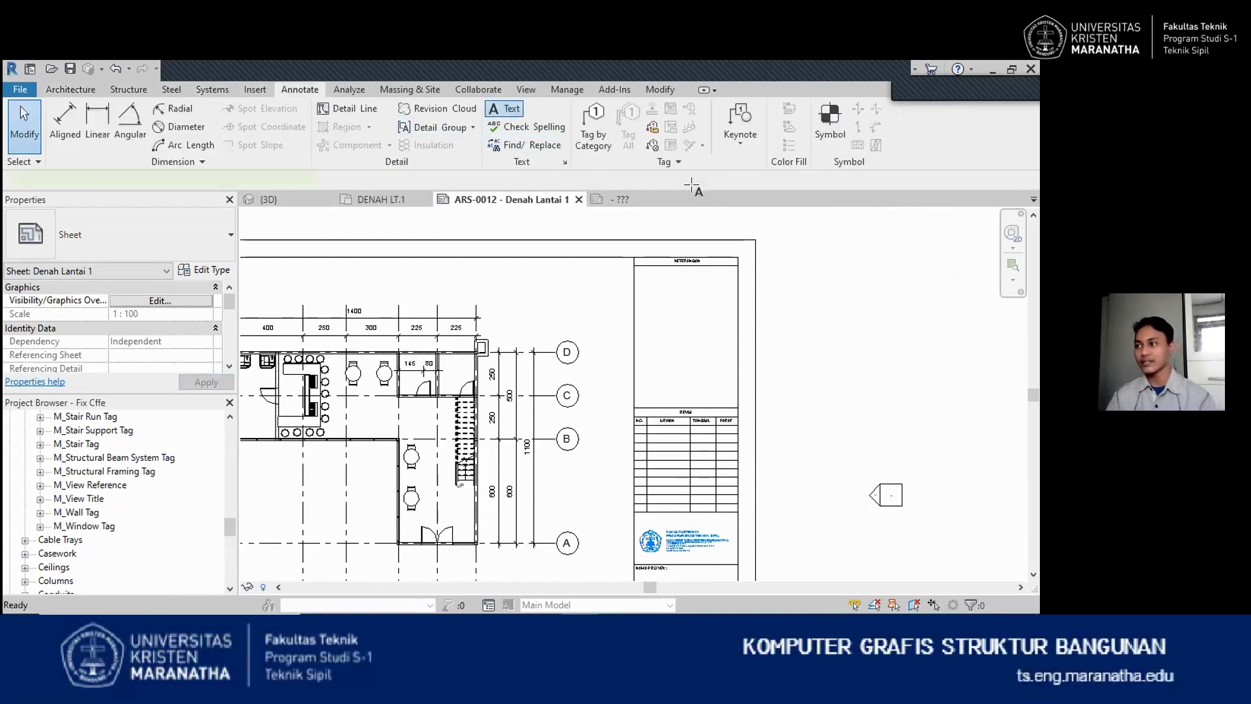
{"action": "scroll", "coordinate": [760, 270], "scroll_direction": "up", "scroll_amount": 2}
{"action": "left_click_drag", "start_coordinate": [567, 288], "coordinate": [682, 413]}
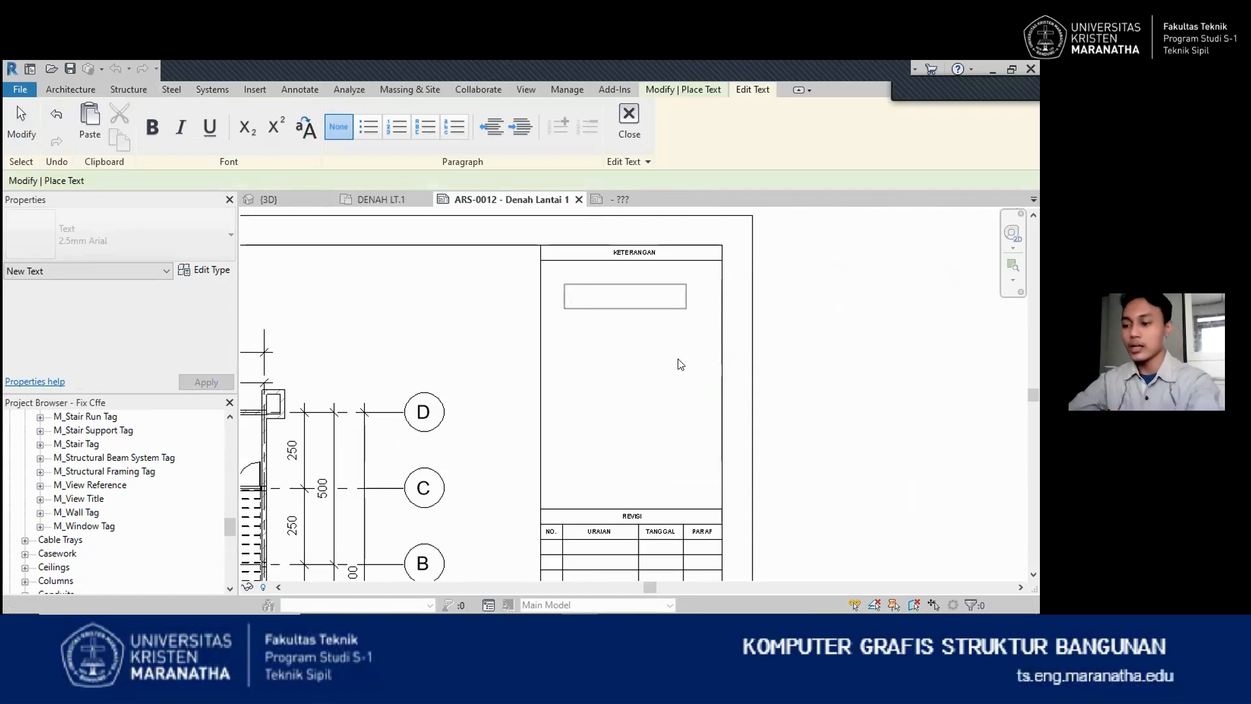
{"action": "type", "text": "d"}
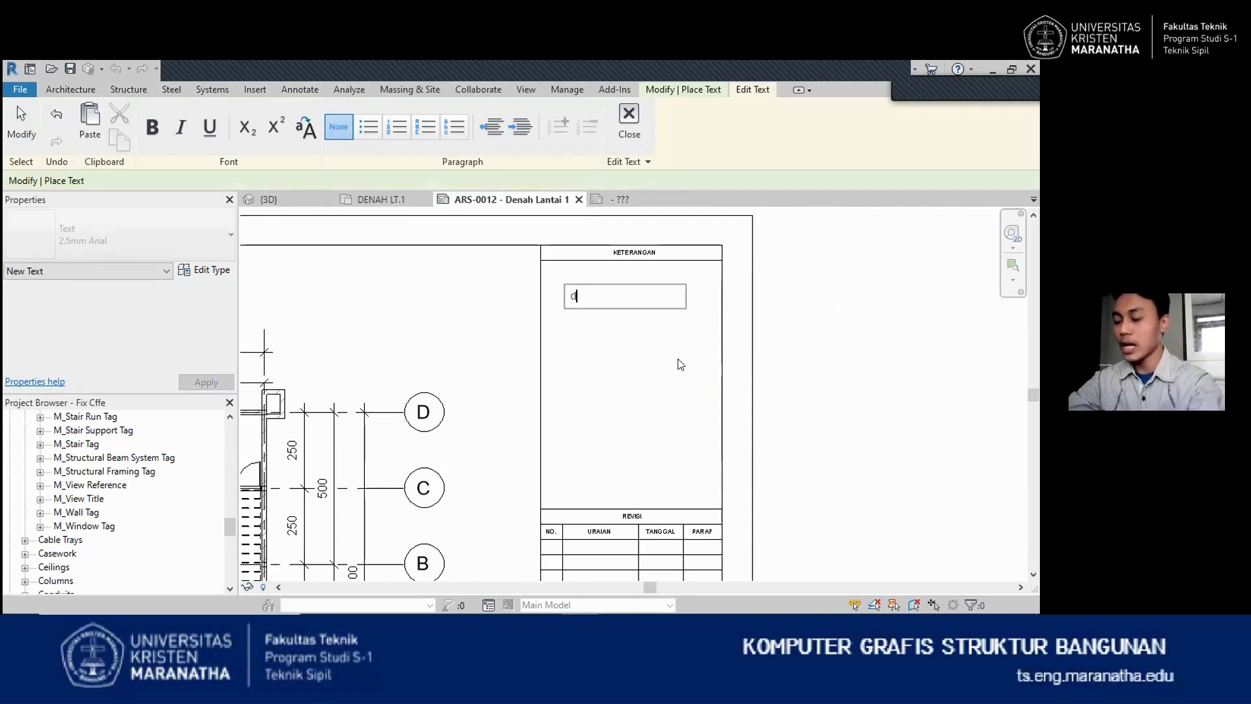
{"action": "type", "text": "eENAH LN"}
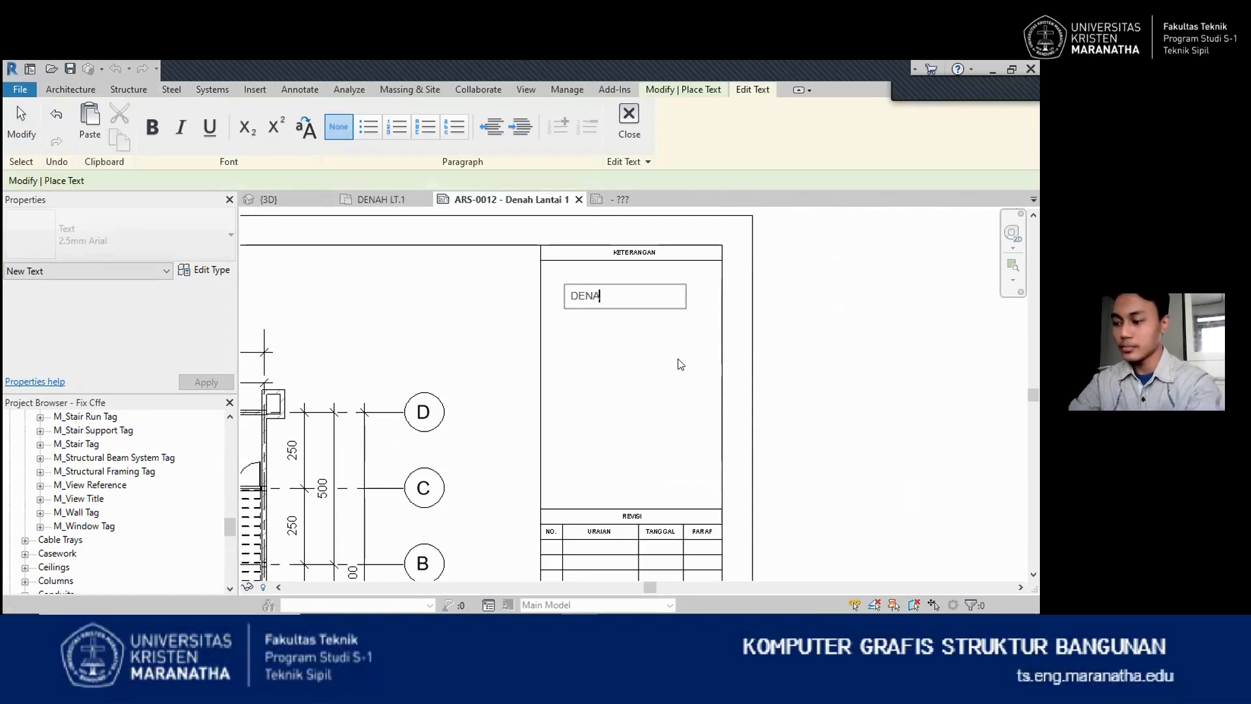
{"action": "key", "text": "BackSpace"}
{"action": "type", "text": "ANTAI"}
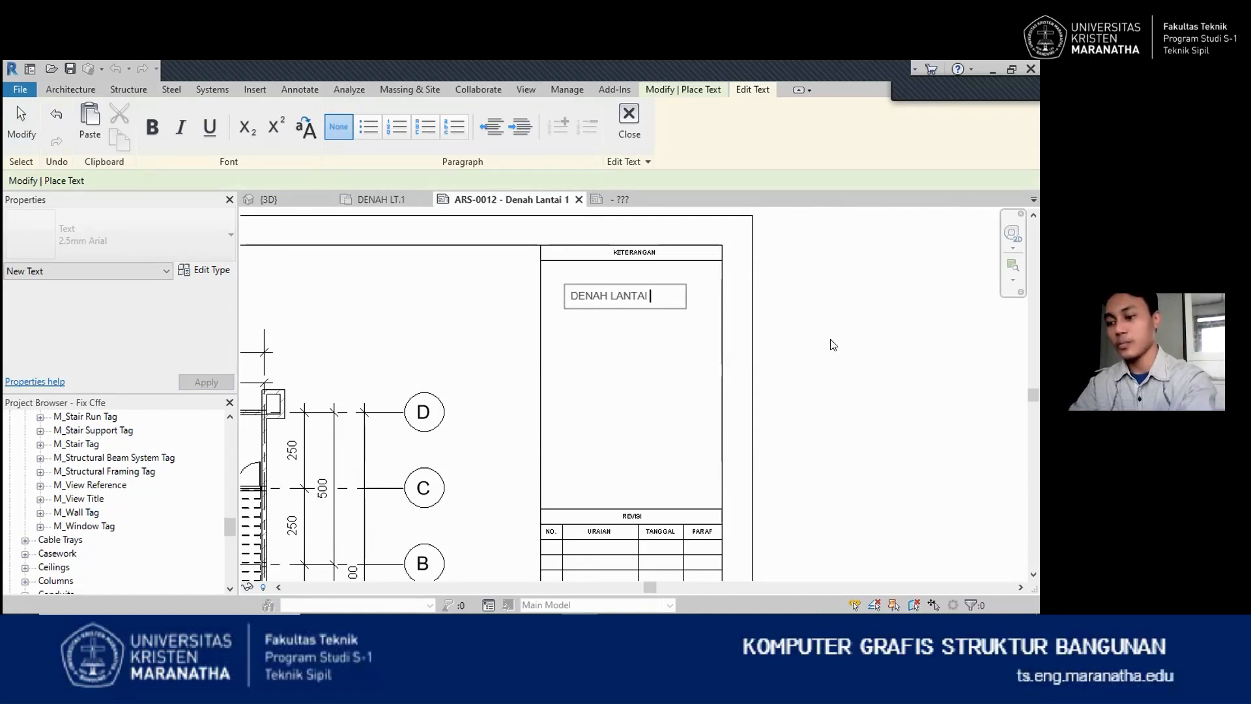
{"action": "type", "text": " 1 BERADA"}
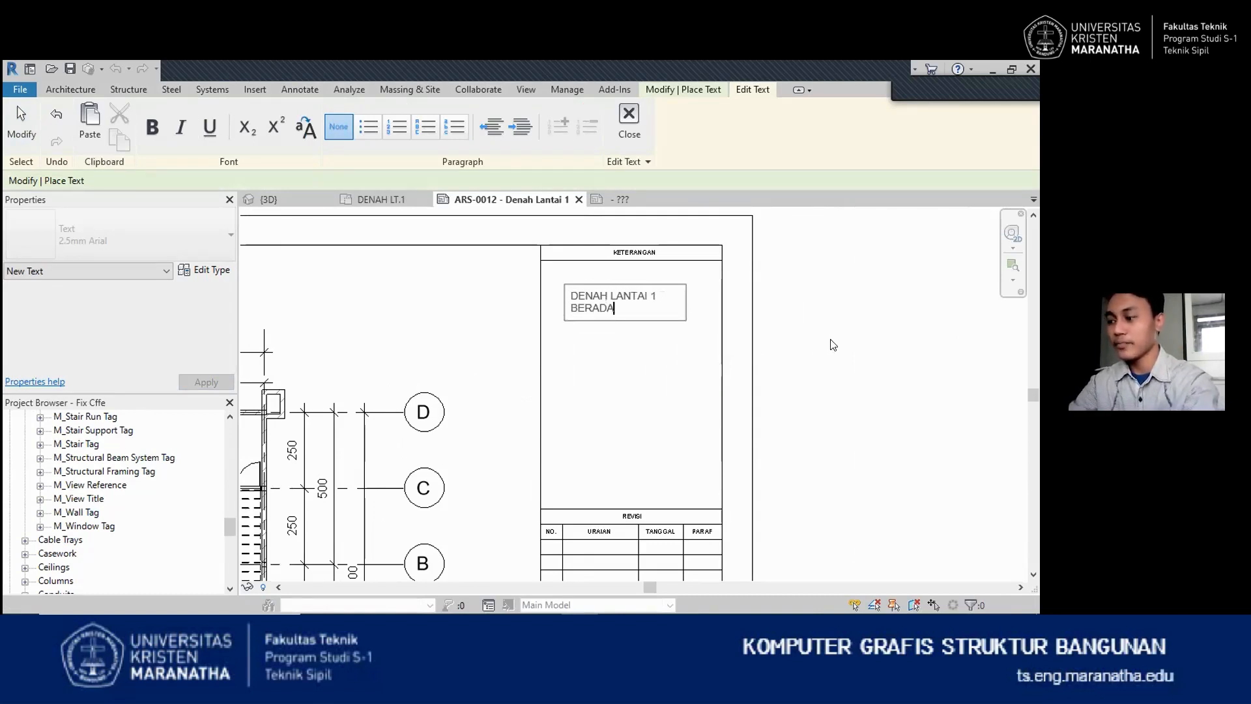
Reword the KETERANGAN note to DENAH INI BERADA DIJALAN followed by the street name, and finish placing text
{"action": "key", "text": "BackSpace"}
{"action": "key", "text": "BackSpace"}
{"action": "key", "text": "BackSpace"}
{"action": "key", "text": "BackSpace"}
{"action": "key", "text": "BackSpace"}
{"action": "key", "text": "BackSpace"}
{"action": "key", "text": "BackSpace"}
{"action": "key", "text": "BackSpace"}
{"action": "key", "text": "BackSpace"}
{"action": "key", "text": "BackSpace"}
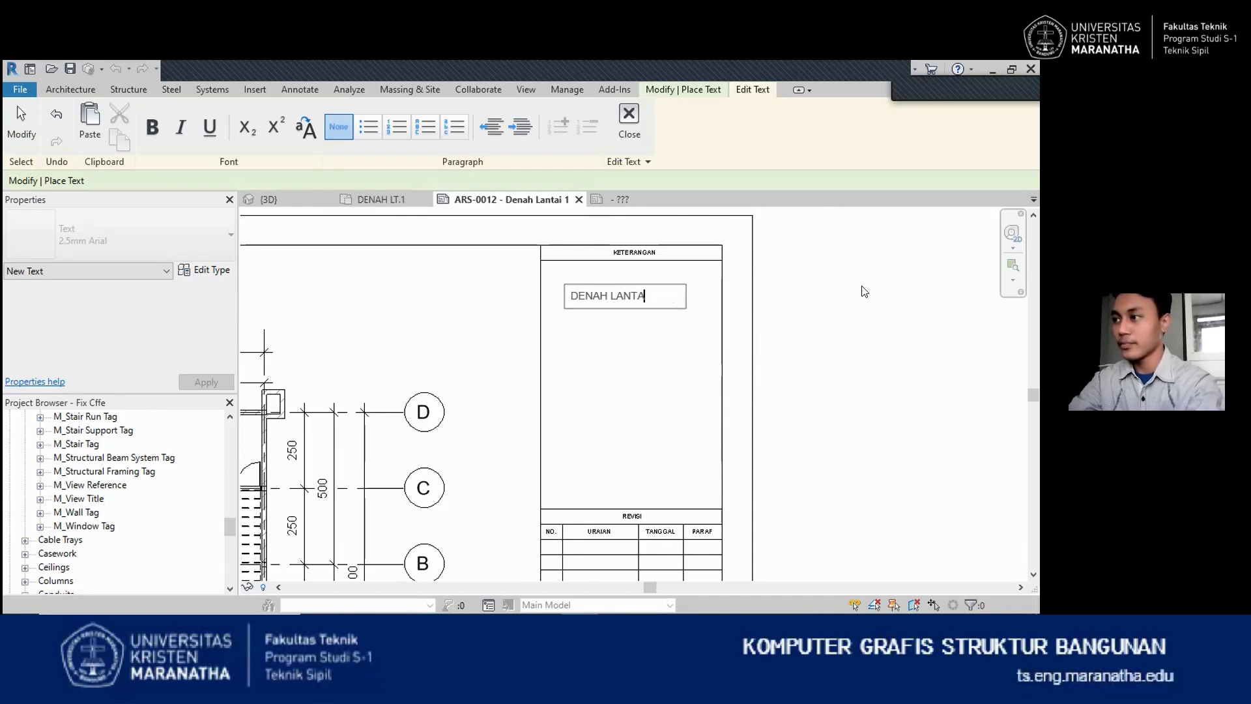
{"action": "key", "text": "BackSpace"}
{"action": "key", "text": "BackSpace"}
{"action": "key", "text": "BackSpace"}
{"action": "type", "text": "INI"}
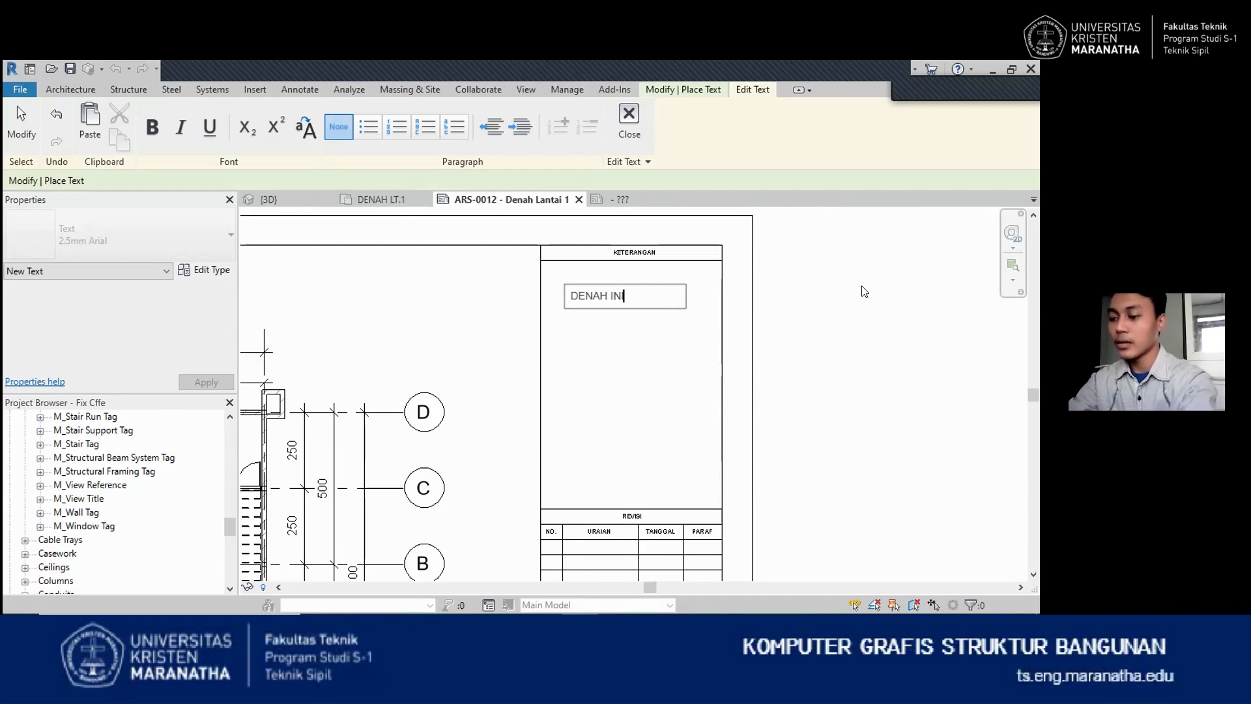
{"action": "type", "text": " BERADA DIJAL"}
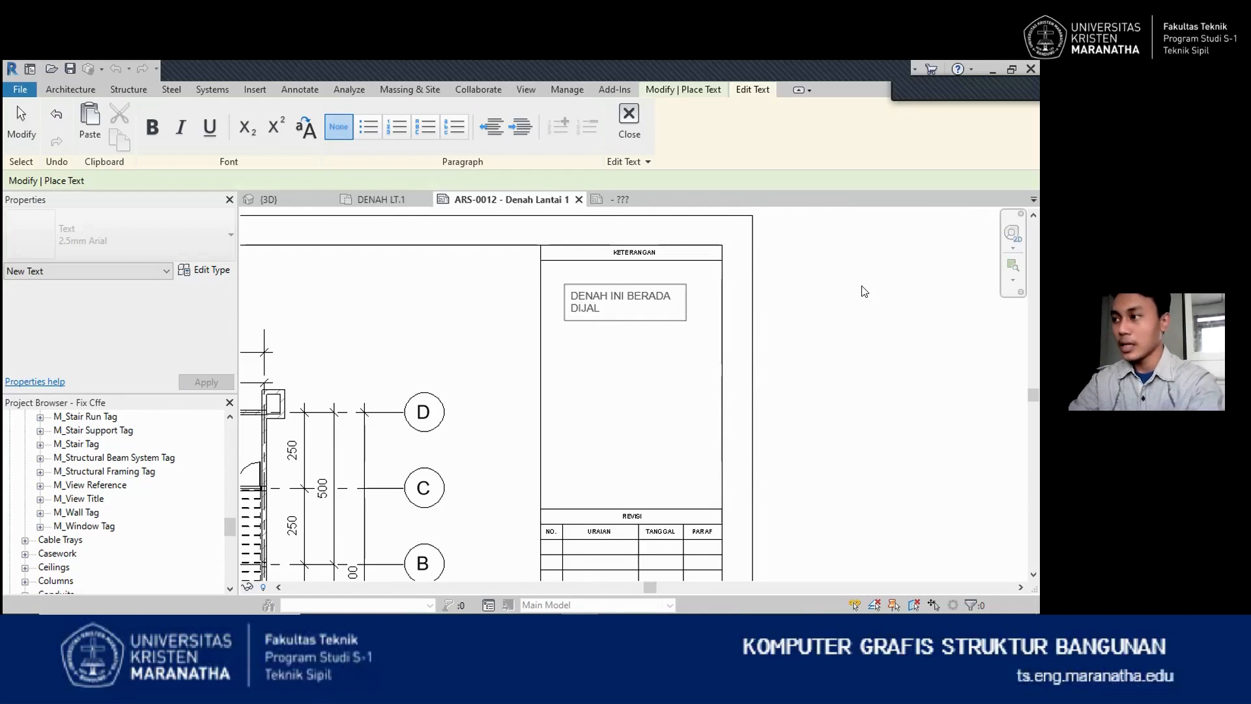
{"action": "type", "text": "AN"}
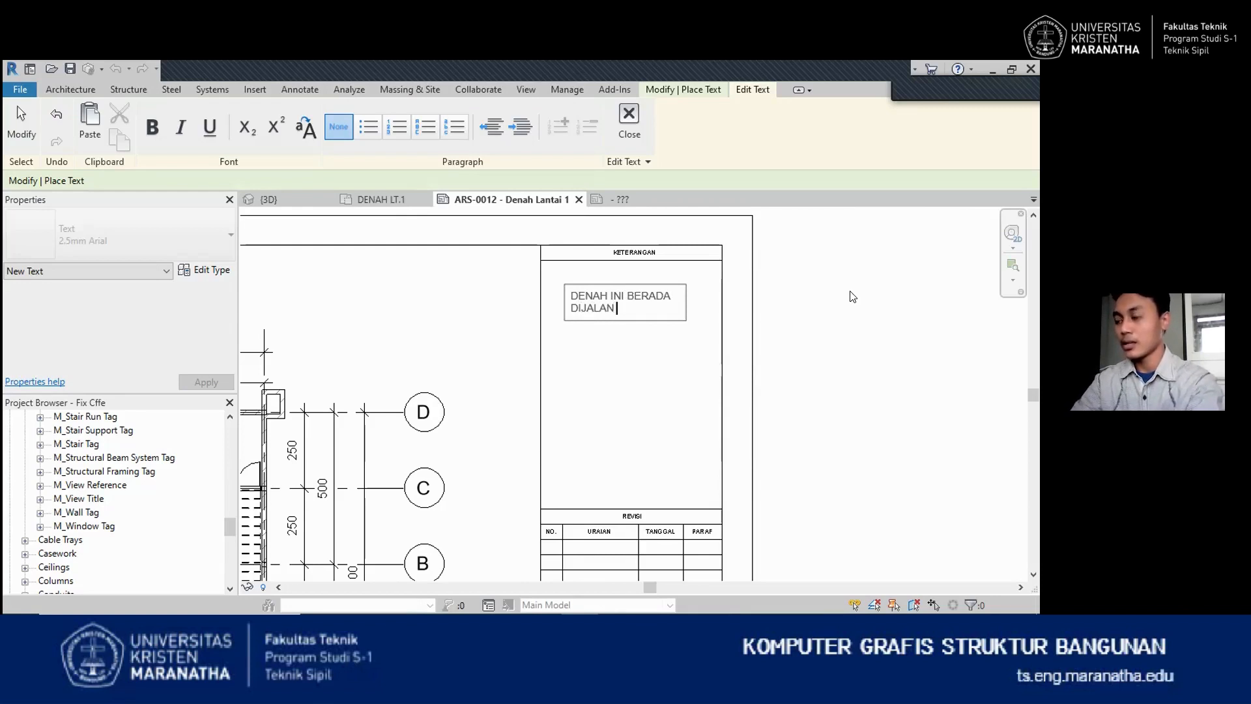
{"action": "type", "text": " SUKAWWANGI"}
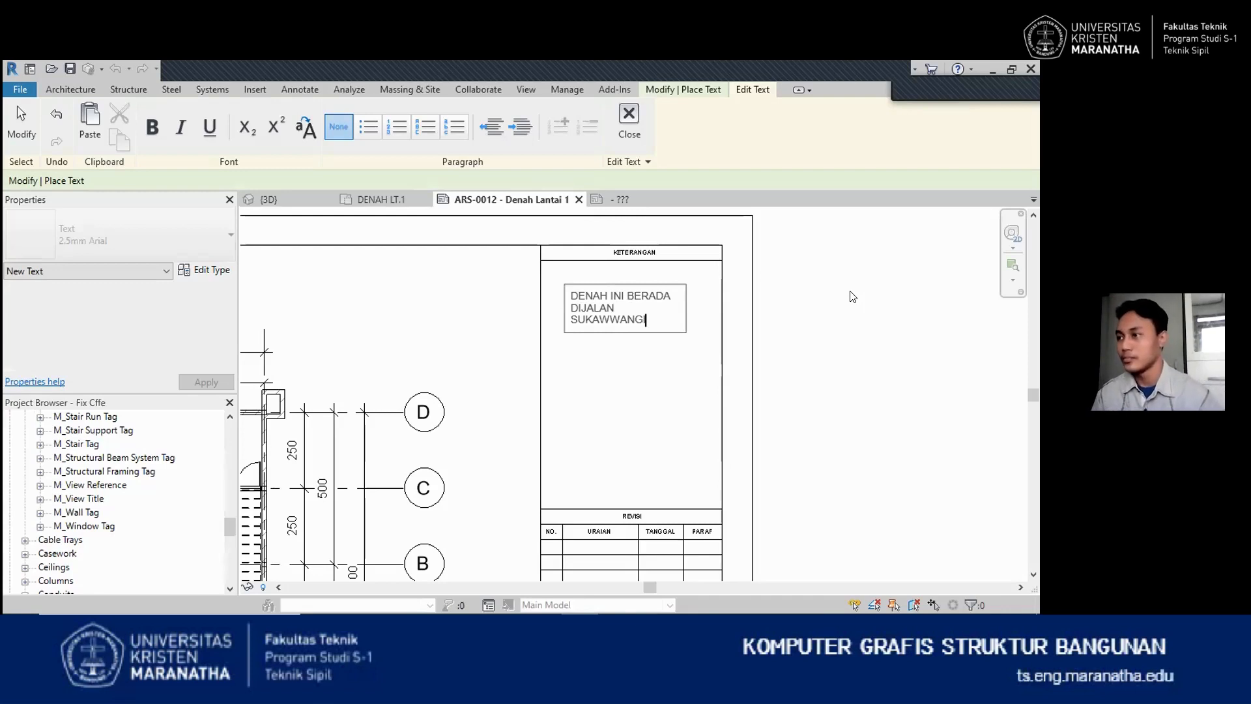
{"action": "left_click", "coordinate": [853, 298]}
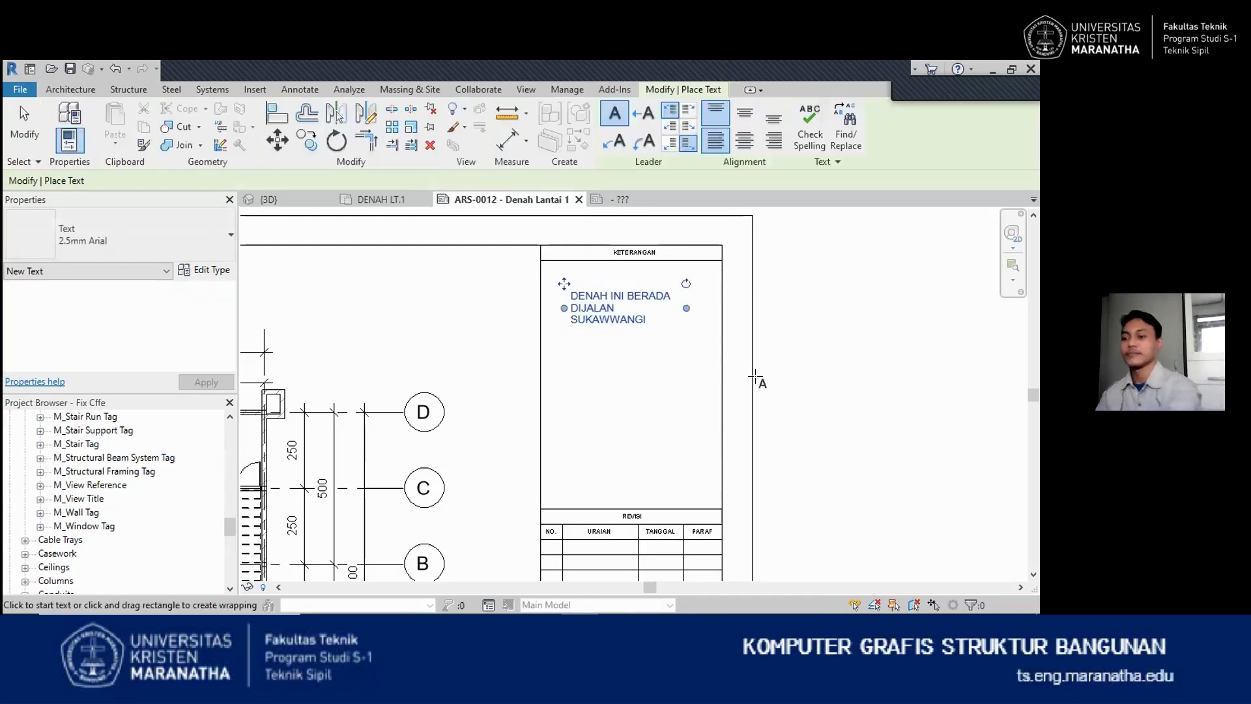
{"action": "key", "text": "Escape"}
Align the KETERANGAN text note to center horizontally and middle vertically
{"action": "left_click", "coordinate": [623, 310]}
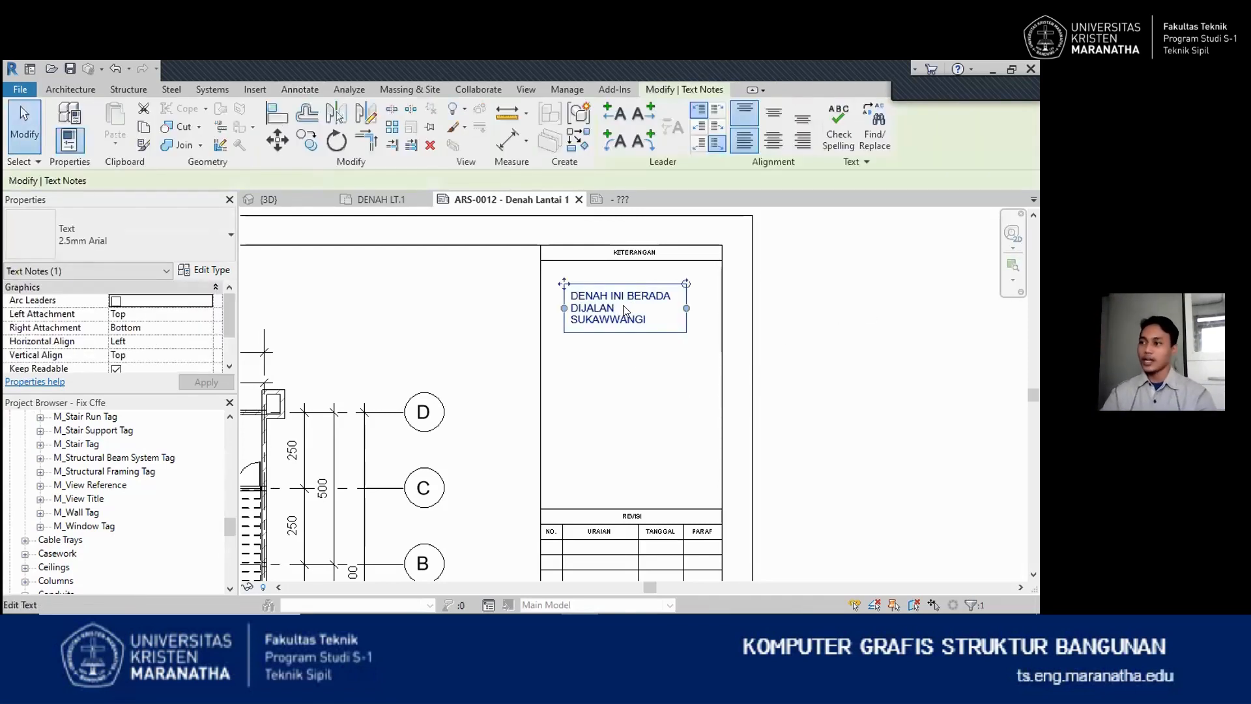
{"action": "left_click", "coordinate": [765, 142]}
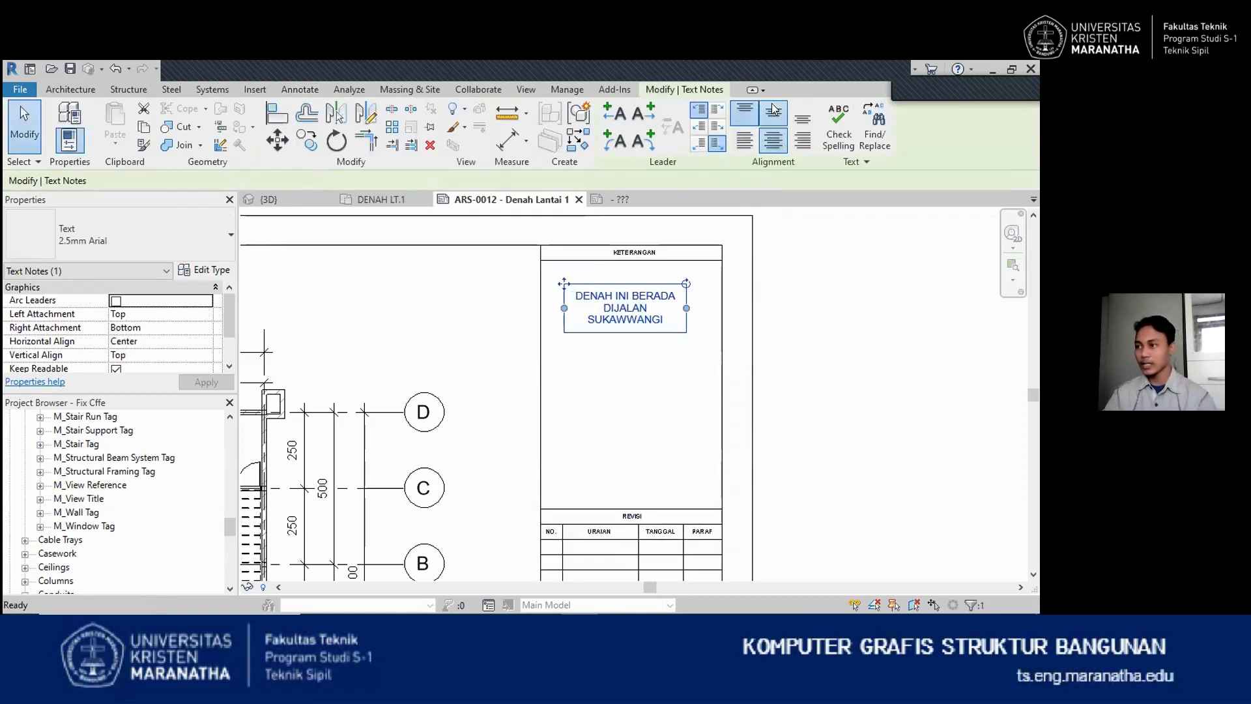
{"action": "left_click", "coordinate": [774, 110]}
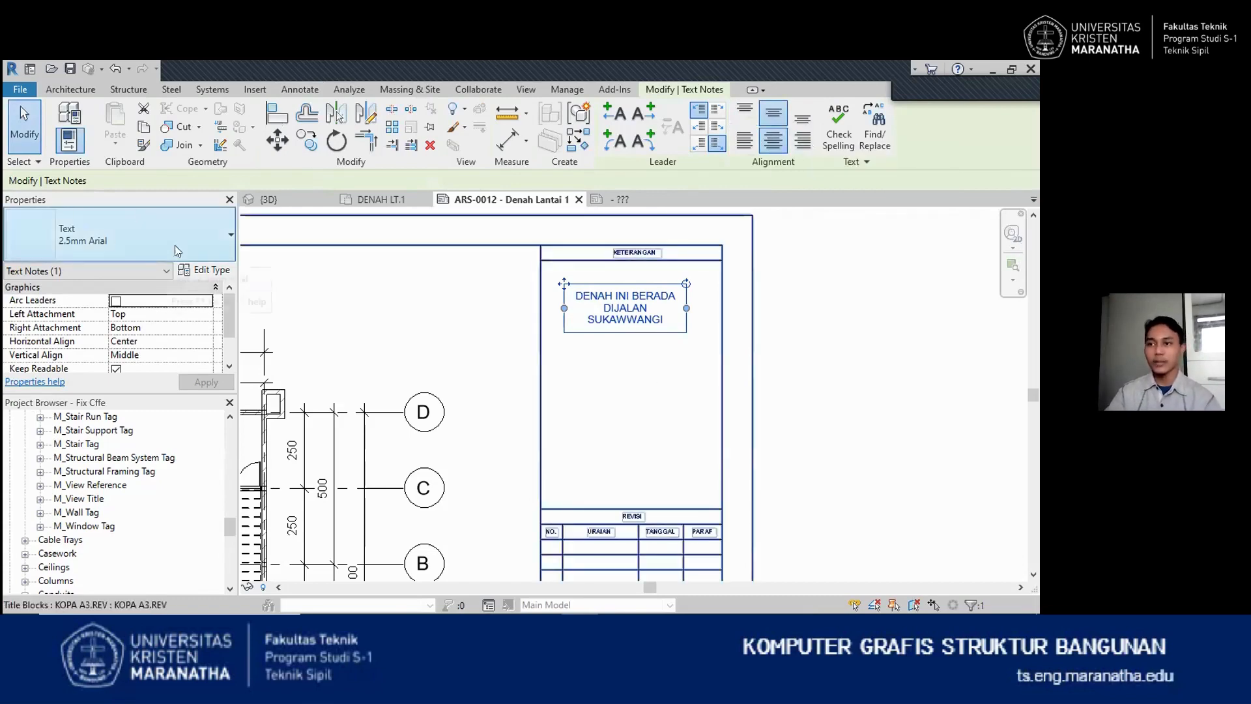
Review the type properties of the note's 2.5mm Arial text and view the whole sheet with nothing selected
{"action": "left_click", "coordinate": [203, 270]}
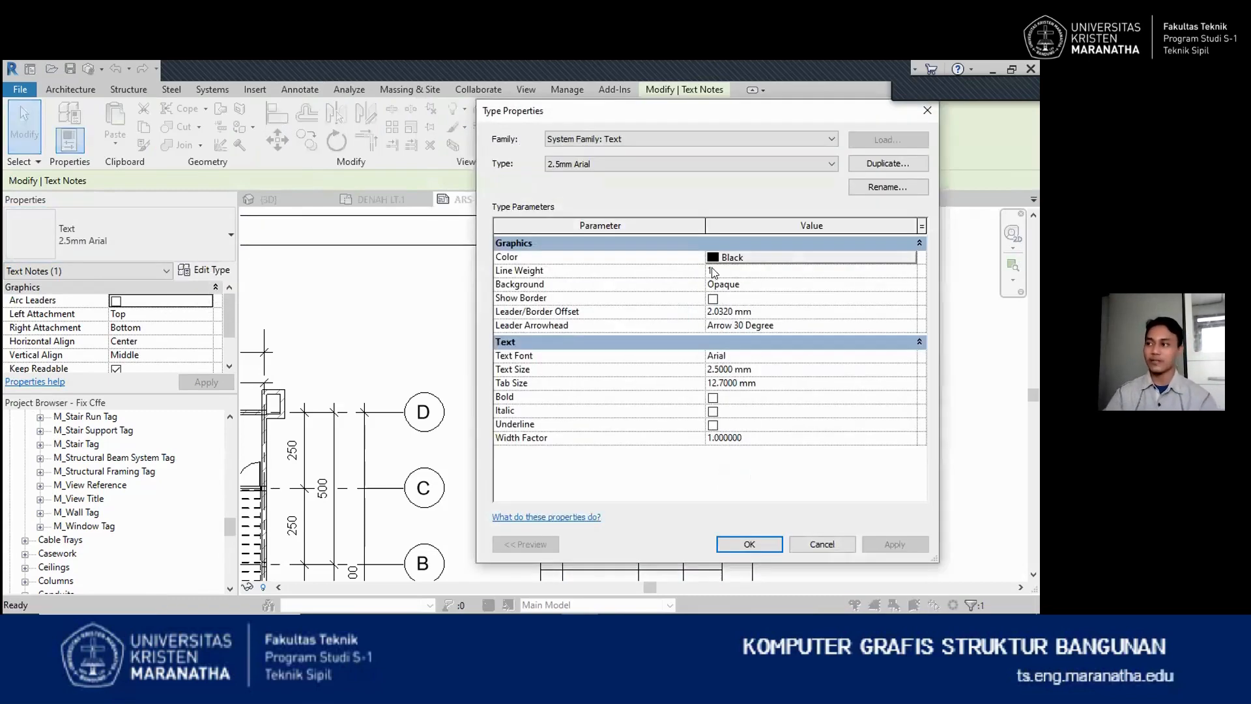
{"action": "left_click", "coordinate": [749, 544]}
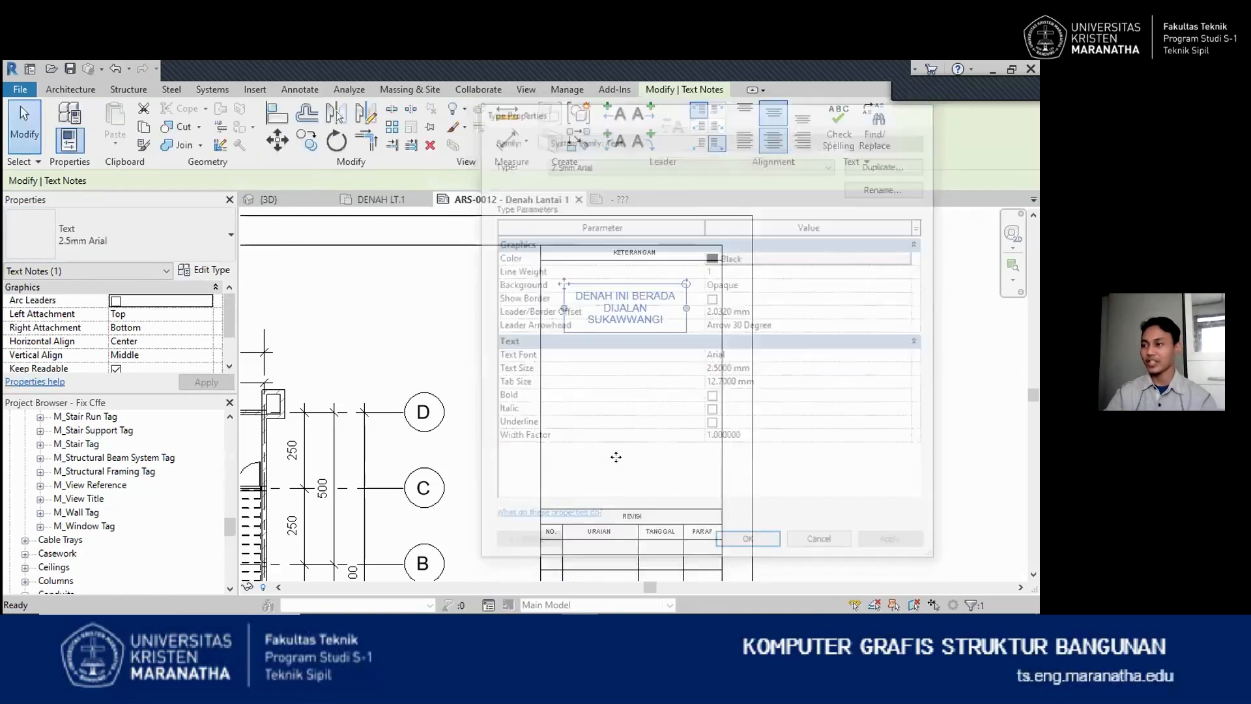
{"action": "left_click", "coordinate": [618, 412]}
{"action": "scroll", "coordinate": [619, 413], "scroll_direction": "down", "scroll_amount": 5}
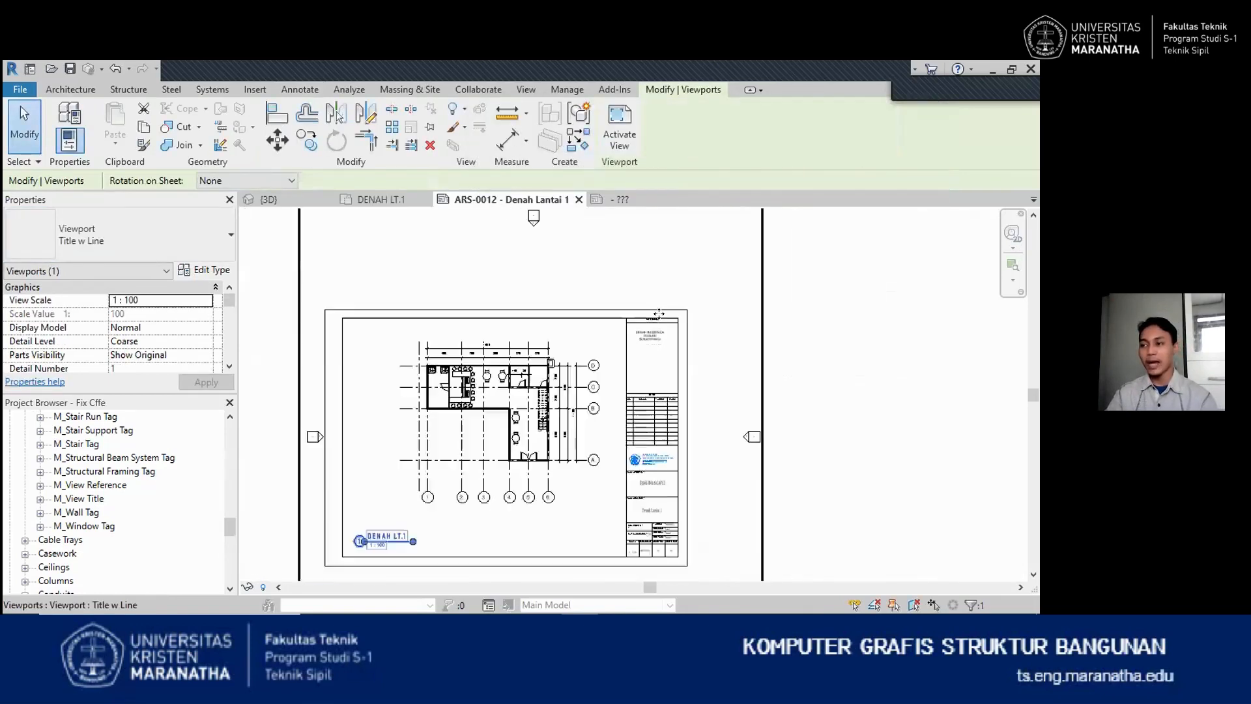
{"action": "left_click", "coordinate": [823, 359]}
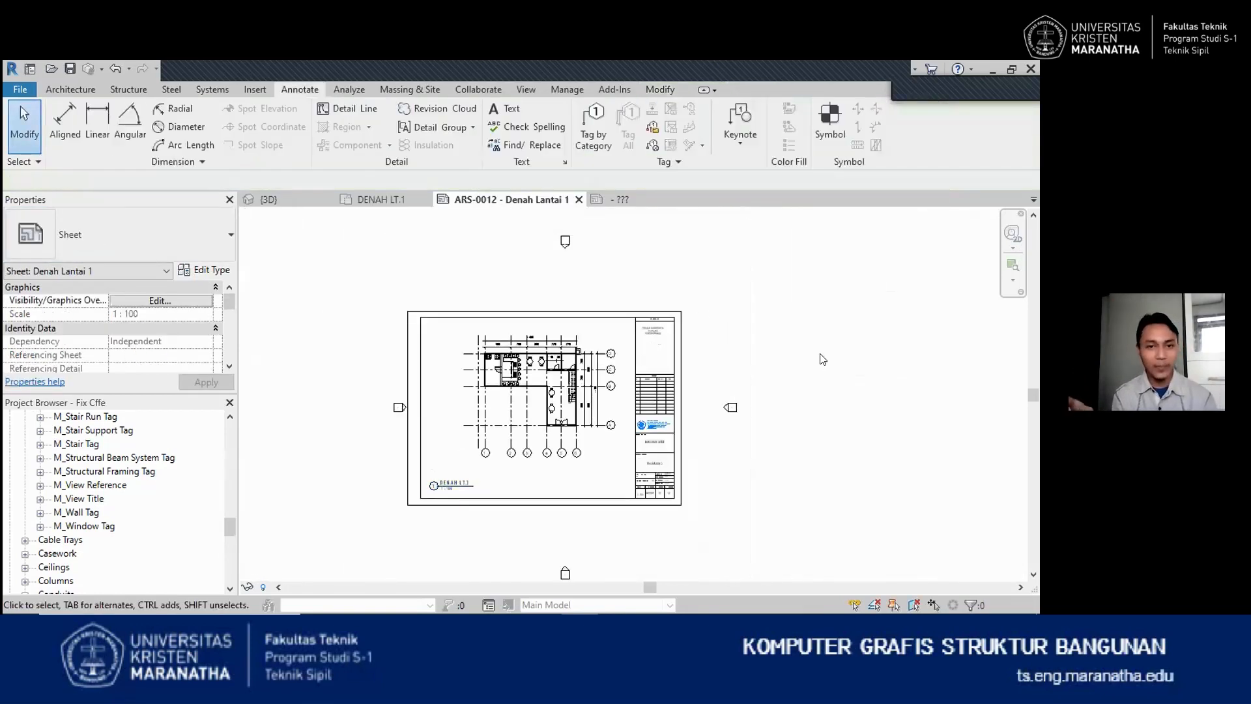
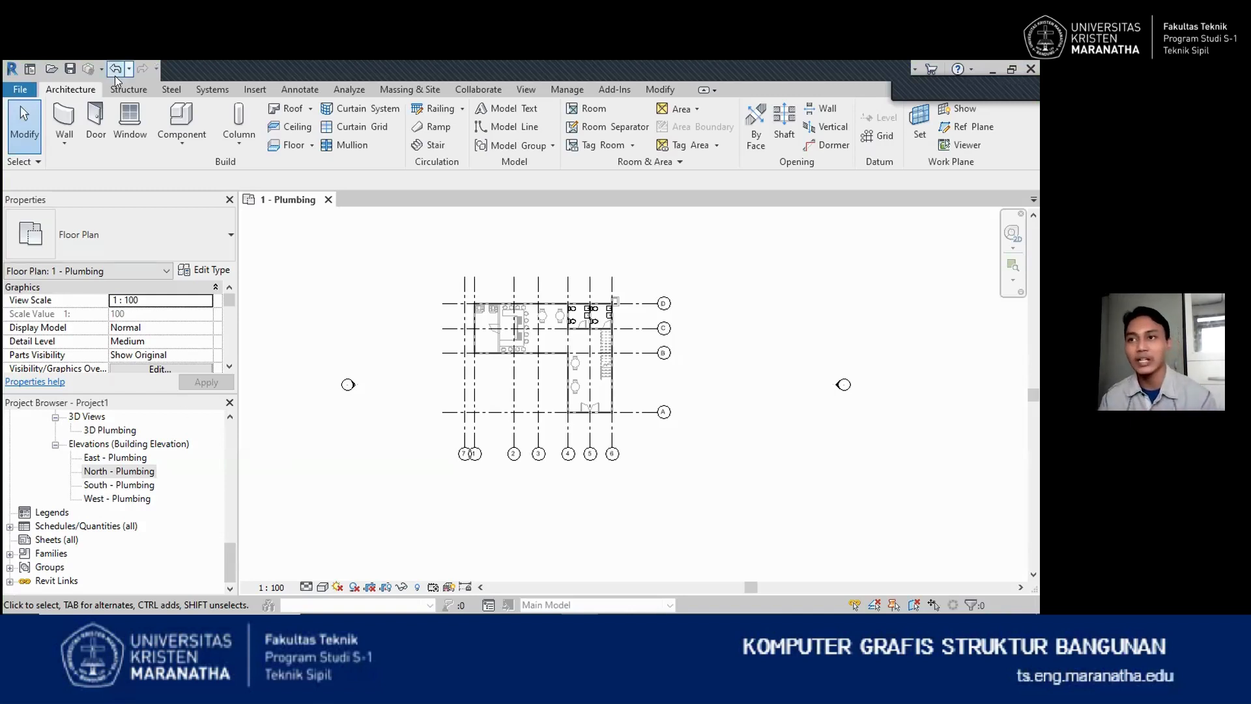
Examine the plumbing views listed in Project1 and the fixtures and grids on the 1 - Plumbing floor plan
{"action": "left_click", "coordinate": [259, 90]}
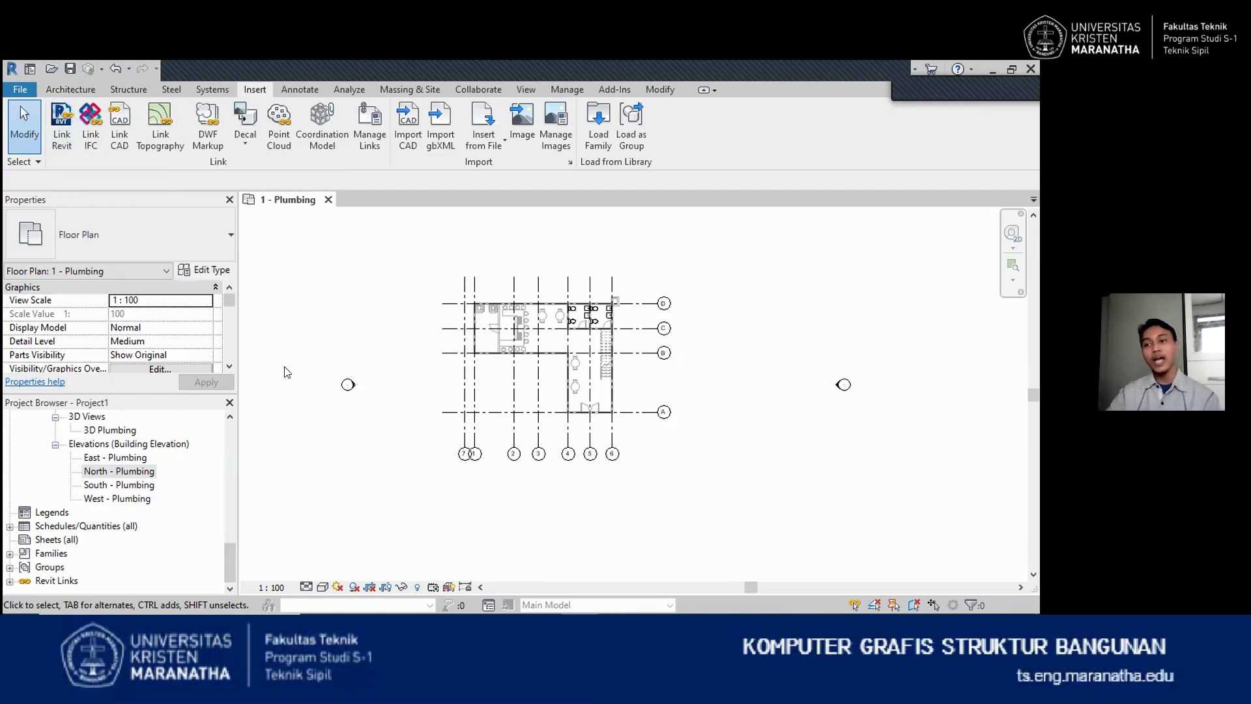
{"action": "scroll", "coordinate": [158, 480], "scroll_direction": "up", "scroll_amount": 2}
{"action": "scroll", "coordinate": [150, 472], "scroll_direction": "up", "scroll_amount": 4}
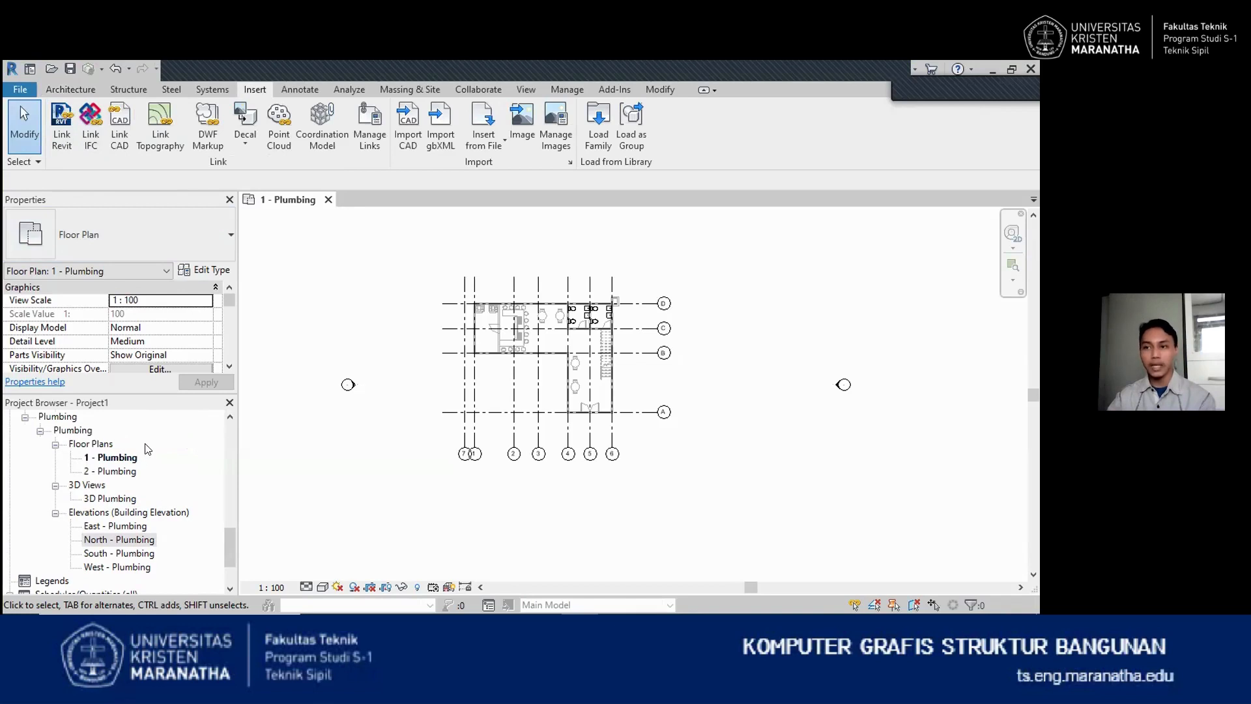
{"action": "scroll", "coordinate": [138, 472], "scroll_direction": "down", "scroll_amount": 2}
{"action": "scroll", "coordinate": [136, 469], "scroll_direction": "up", "scroll_amount": 2}
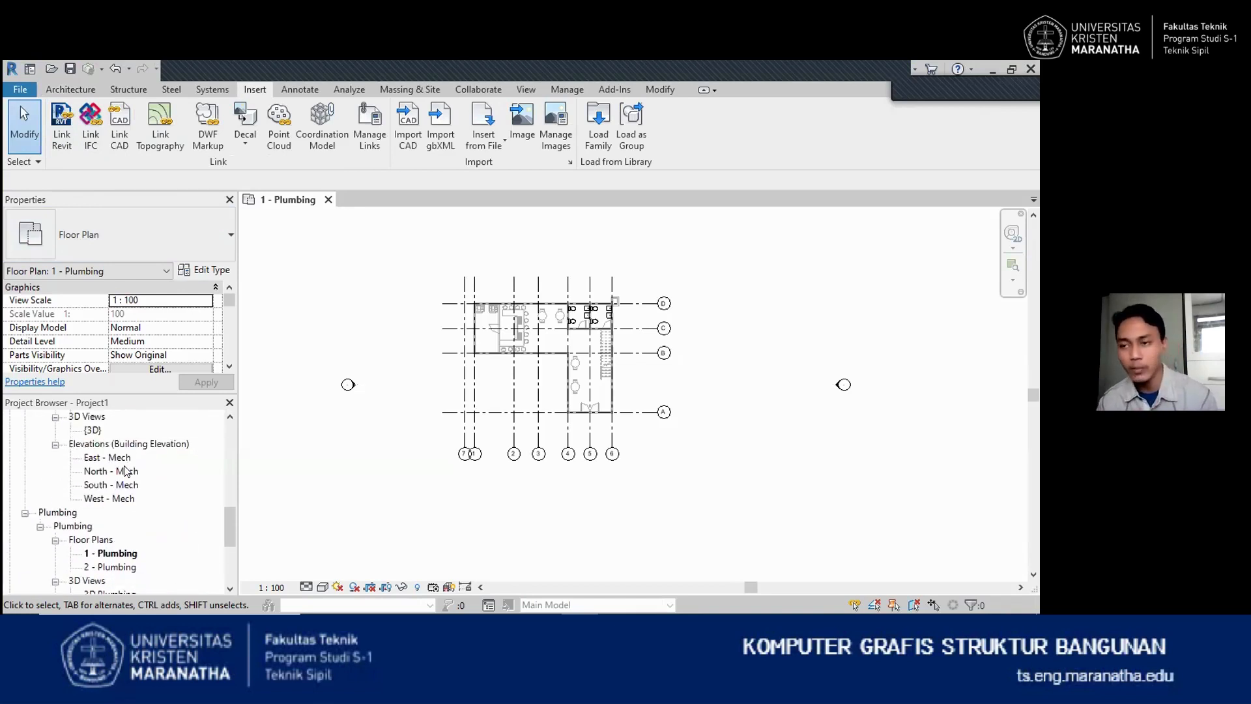
{"action": "scroll", "coordinate": [133, 466], "scroll_direction": "down", "scroll_amount": 3}
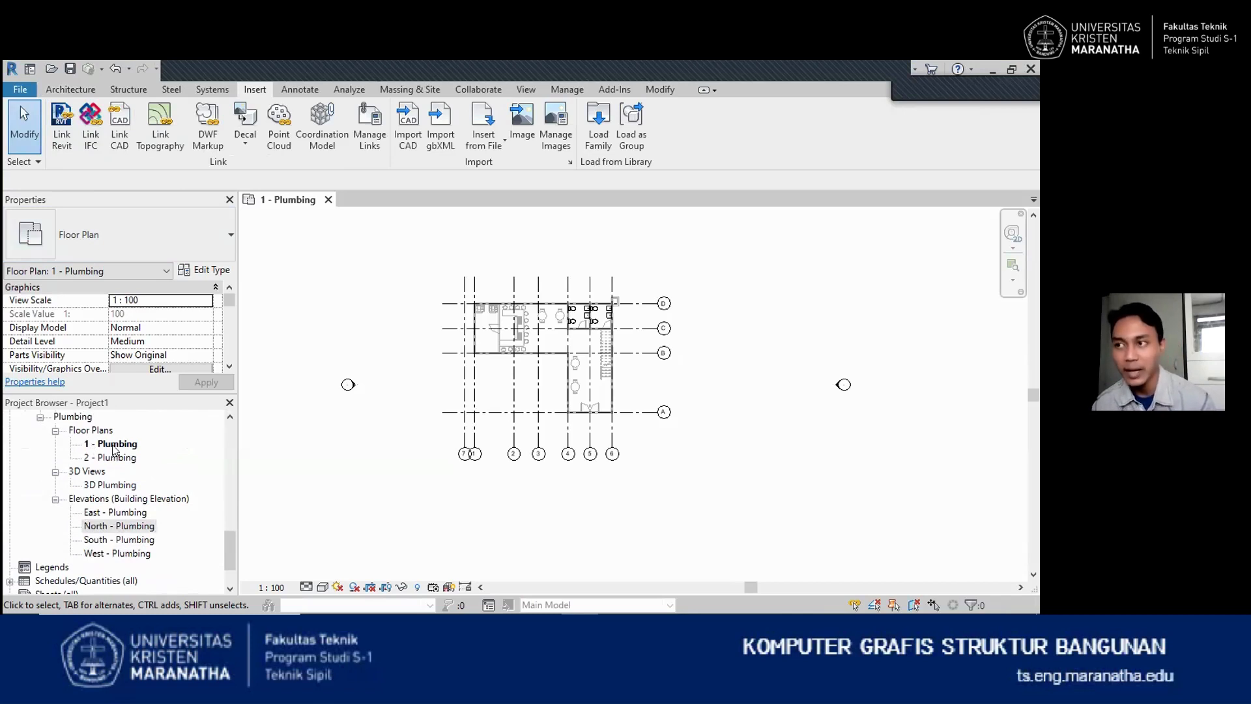
{"action": "scroll", "coordinate": [534, 378], "scroll_direction": "up", "scroll_amount": 3}
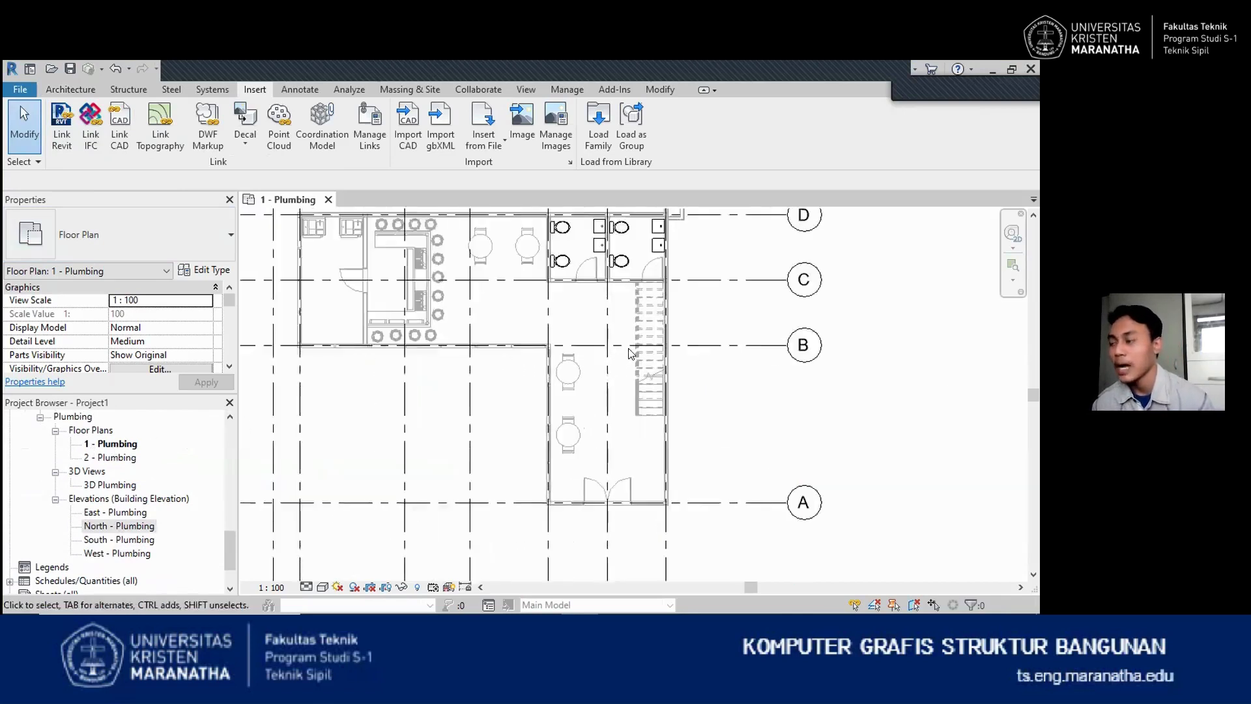
{"action": "scroll", "coordinate": [637, 336], "scroll_direction": "down", "scroll_amount": 1}
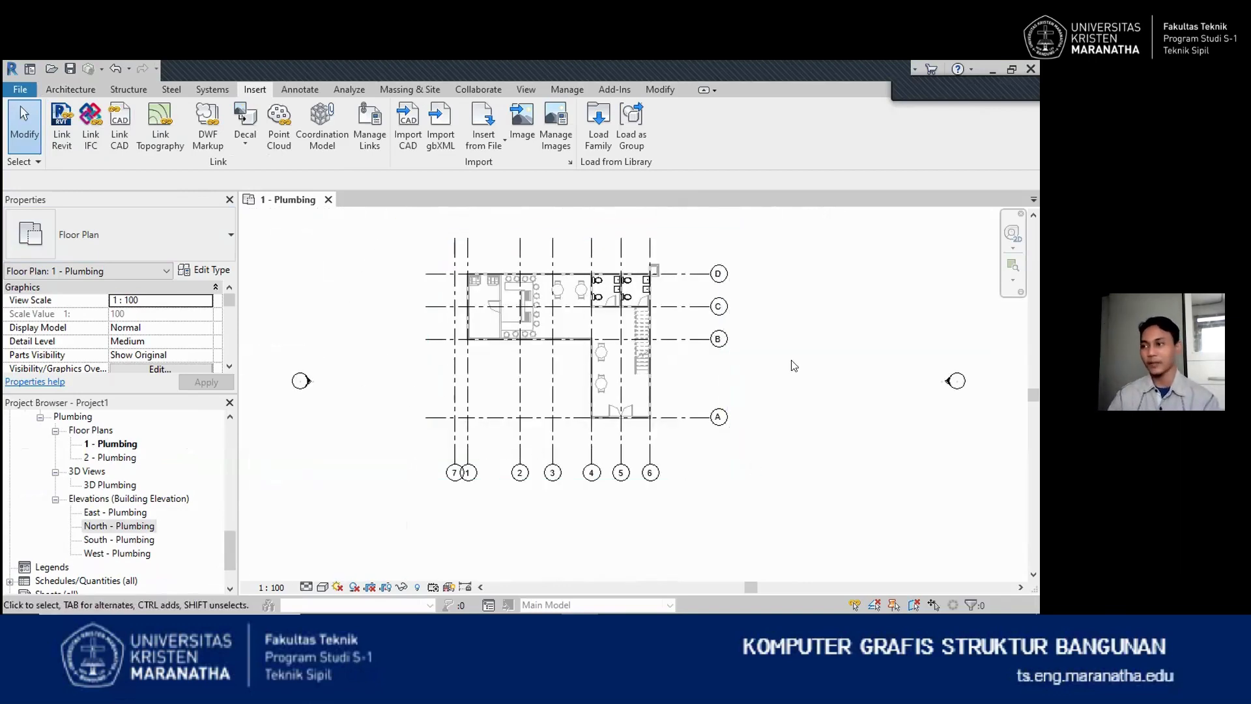
{"action": "scroll", "coordinate": [652, 258], "scroll_direction": "up", "scroll_amount": 5}
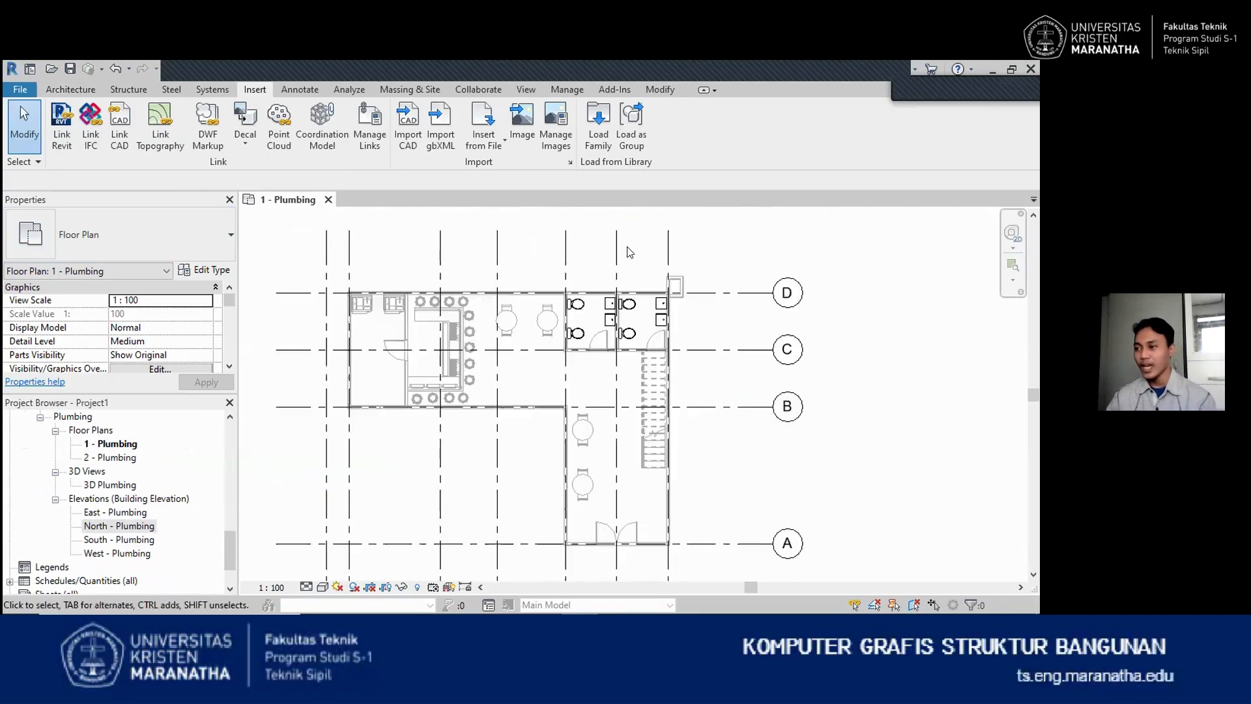
Browse the Fixtures folder in the US Metric library's Plumbing MEP families, and leave without loading or placing a component
{"action": "scroll", "coordinate": [792, 281], "scroll_direction": "down", "scroll_amount": 1}
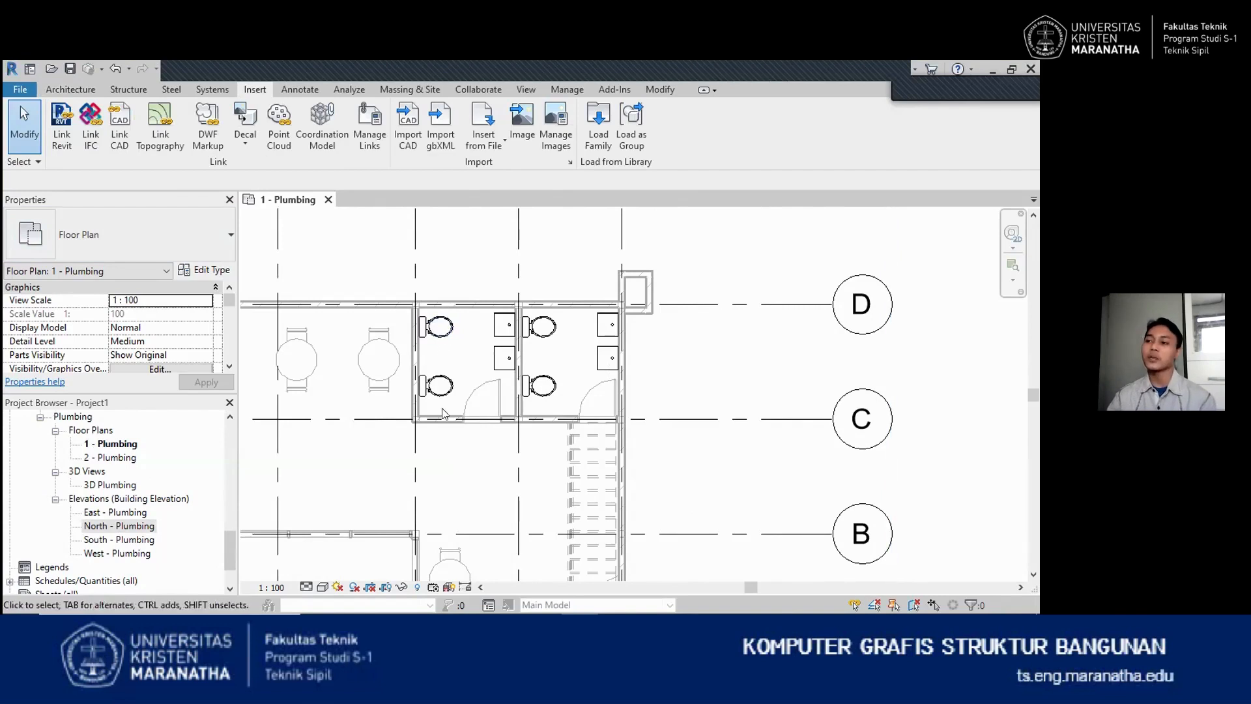
{"action": "left_click", "coordinate": [67, 91]}
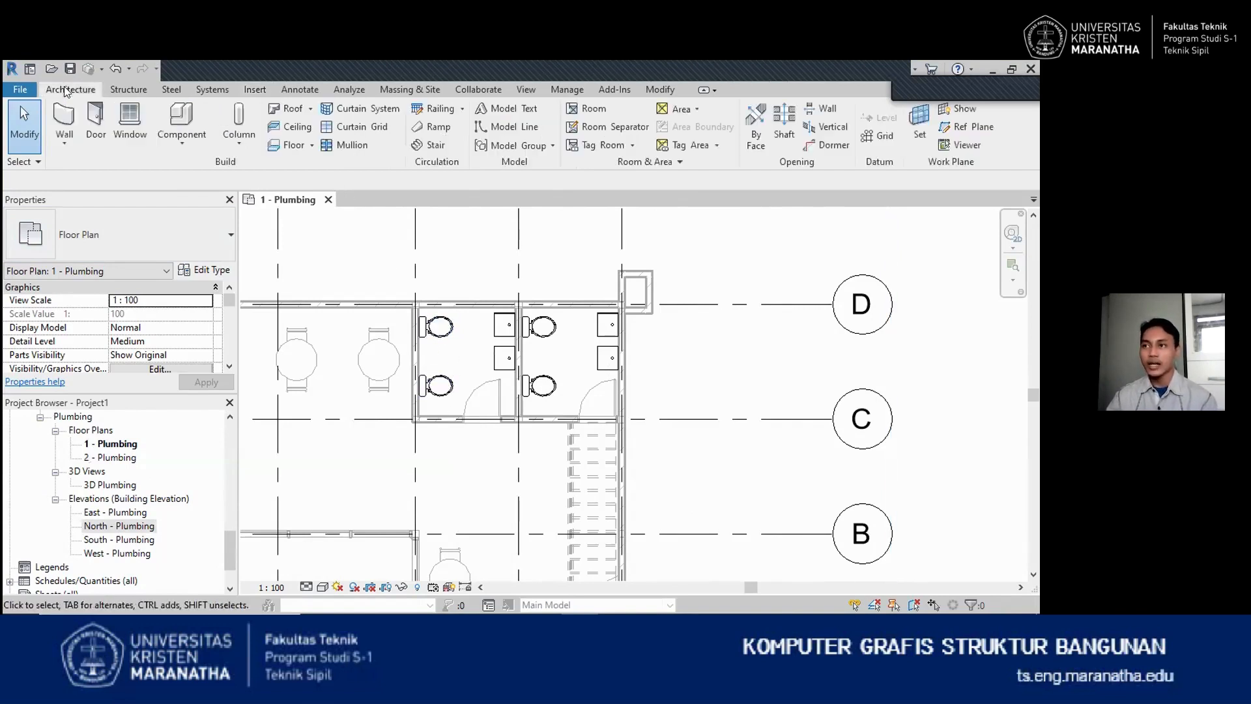
{"action": "left_click", "coordinate": [181, 118]}
{"action": "left_click", "coordinate": [615, 124]}
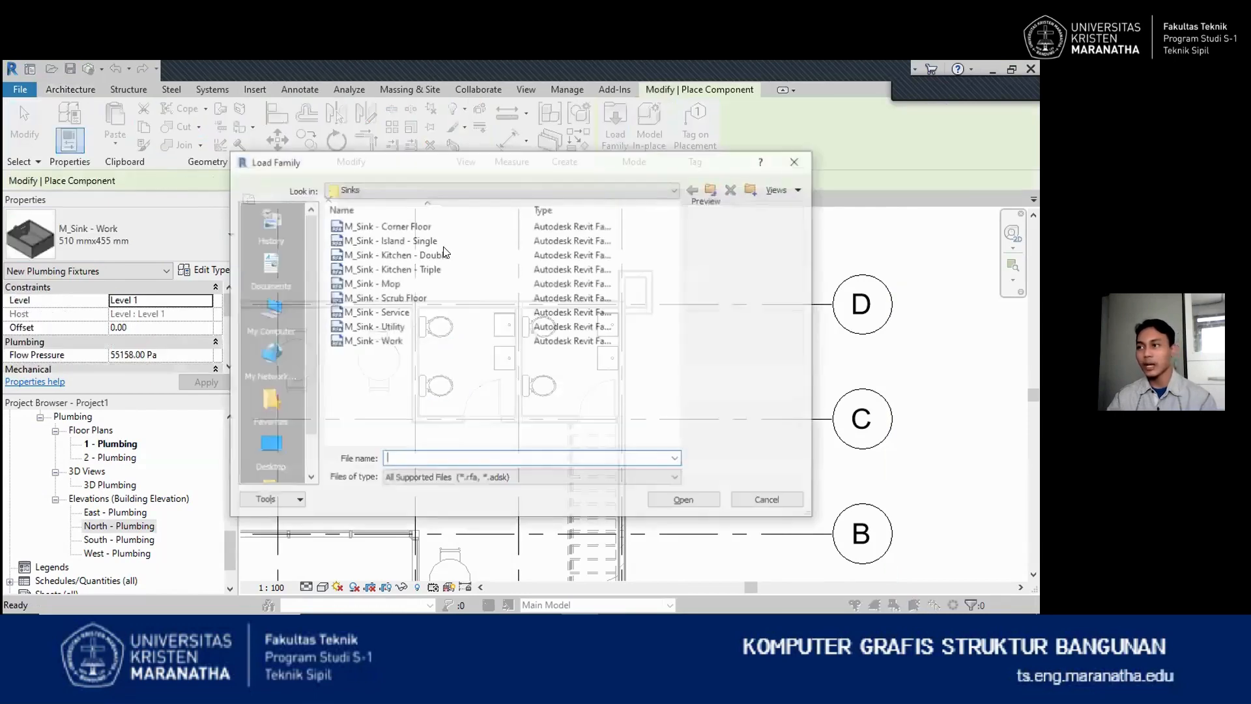
{"action": "left_click", "coordinate": [577, 187]}
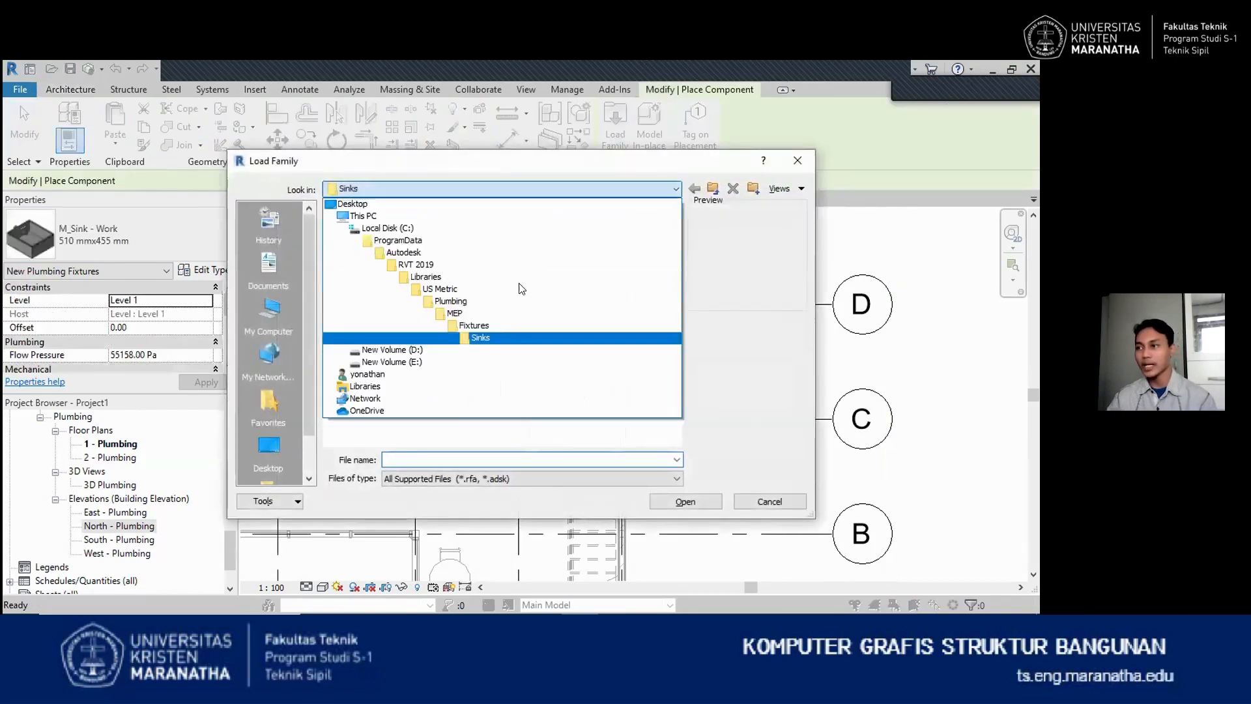
{"action": "left_click", "coordinate": [479, 304]}
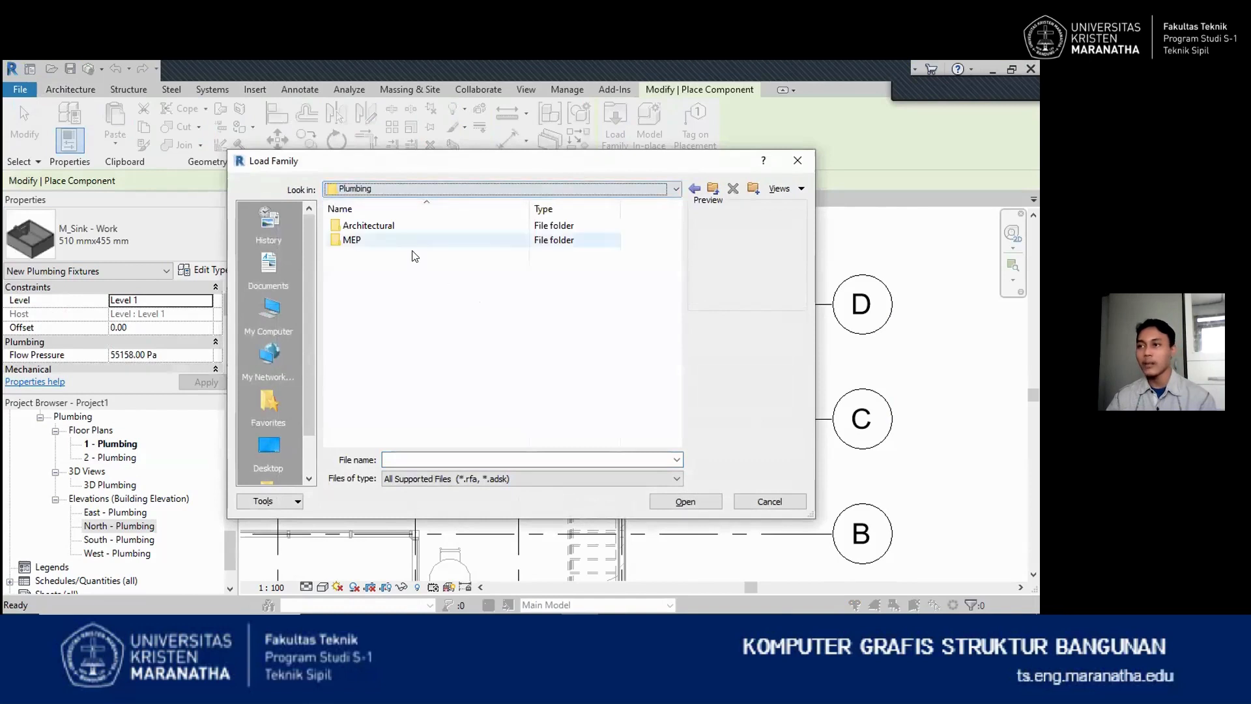
{"action": "double_click", "coordinate": [350, 240]}
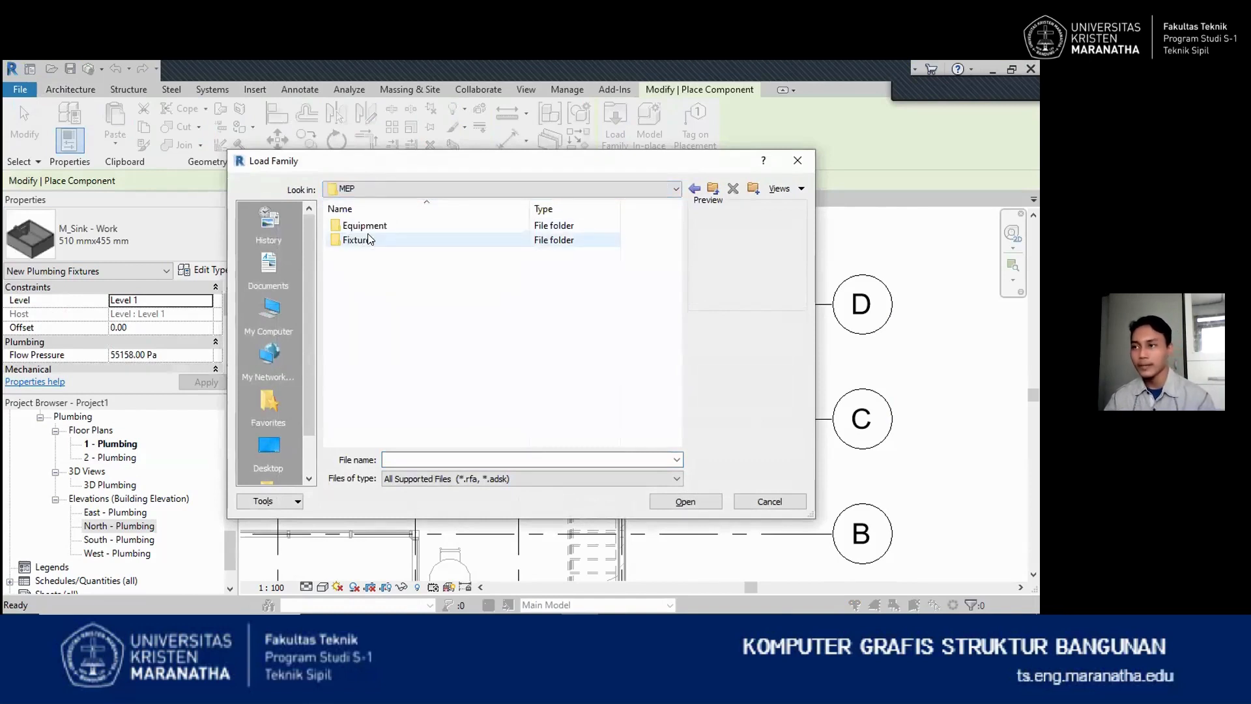
{"action": "double_click", "coordinate": [370, 240]}
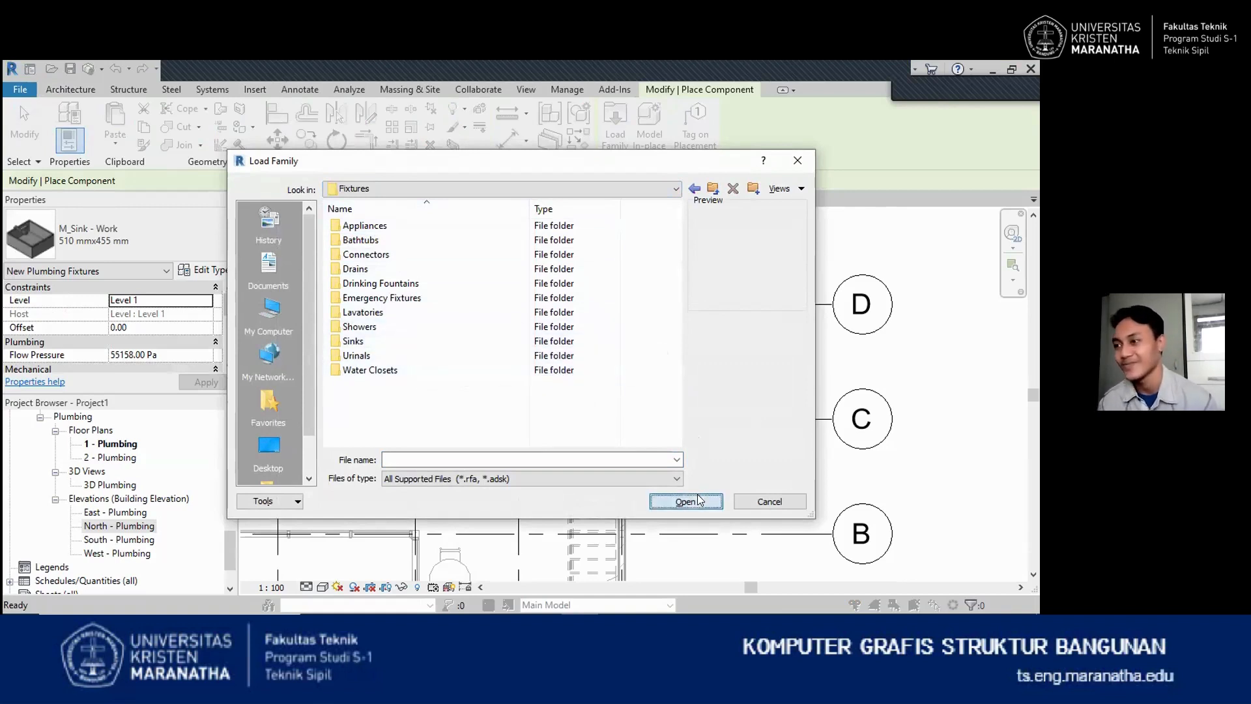
{"action": "left_click", "coordinate": [791, 162]}
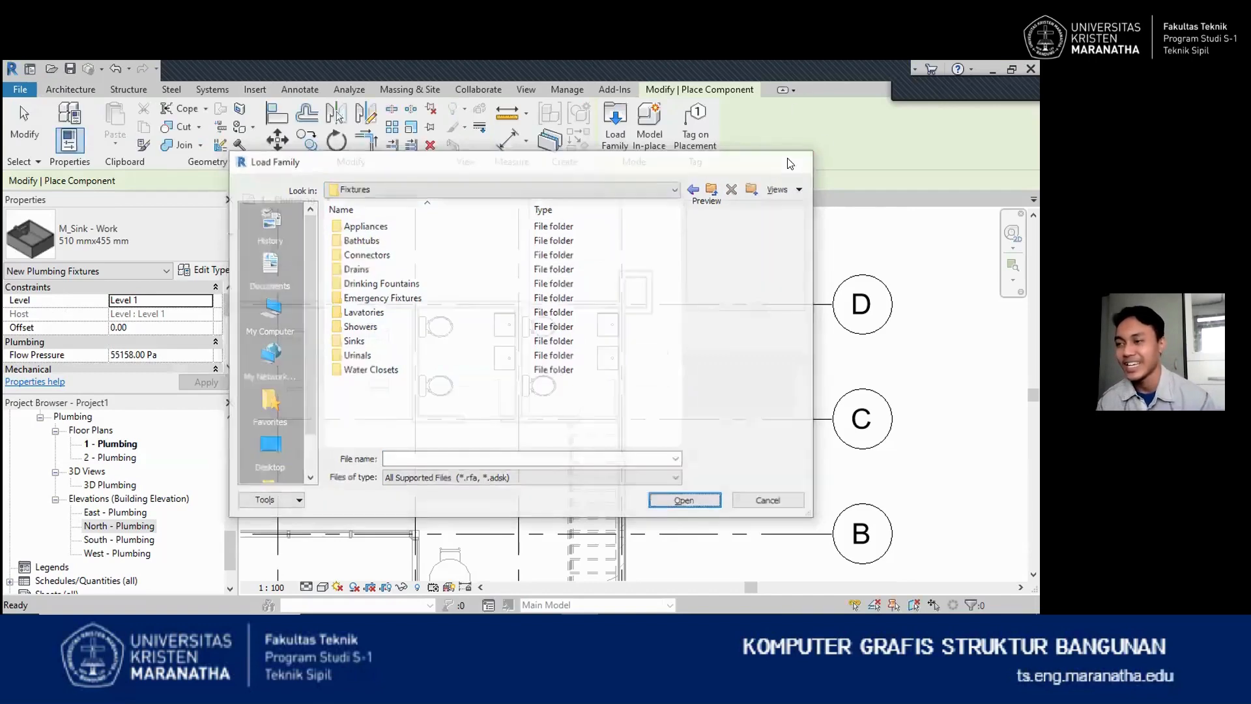
{"action": "key", "text": "Escape"}
{"action": "key", "text": "Escape"}
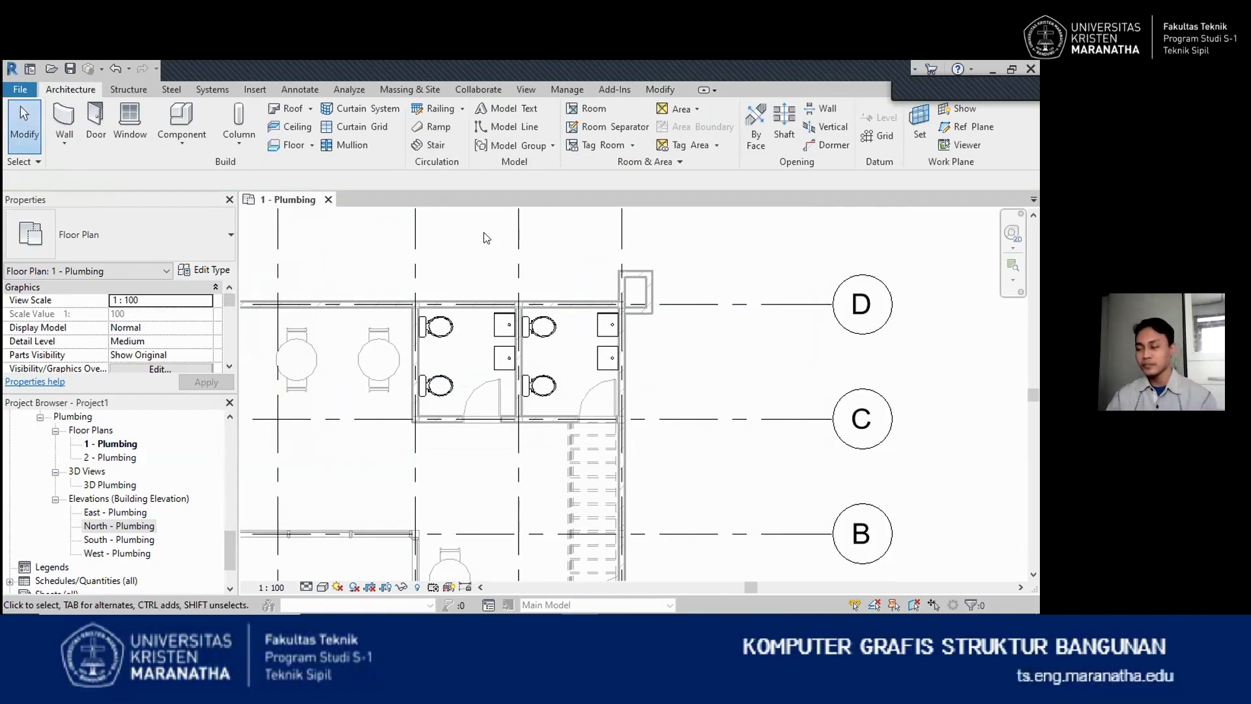
Examine the pipe inlet and outlet connectors of the water closet beside grid D in the first toilet room
{"action": "scroll", "coordinate": [448, 357], "scroll_direction": "up", "scroll_amount": 1}
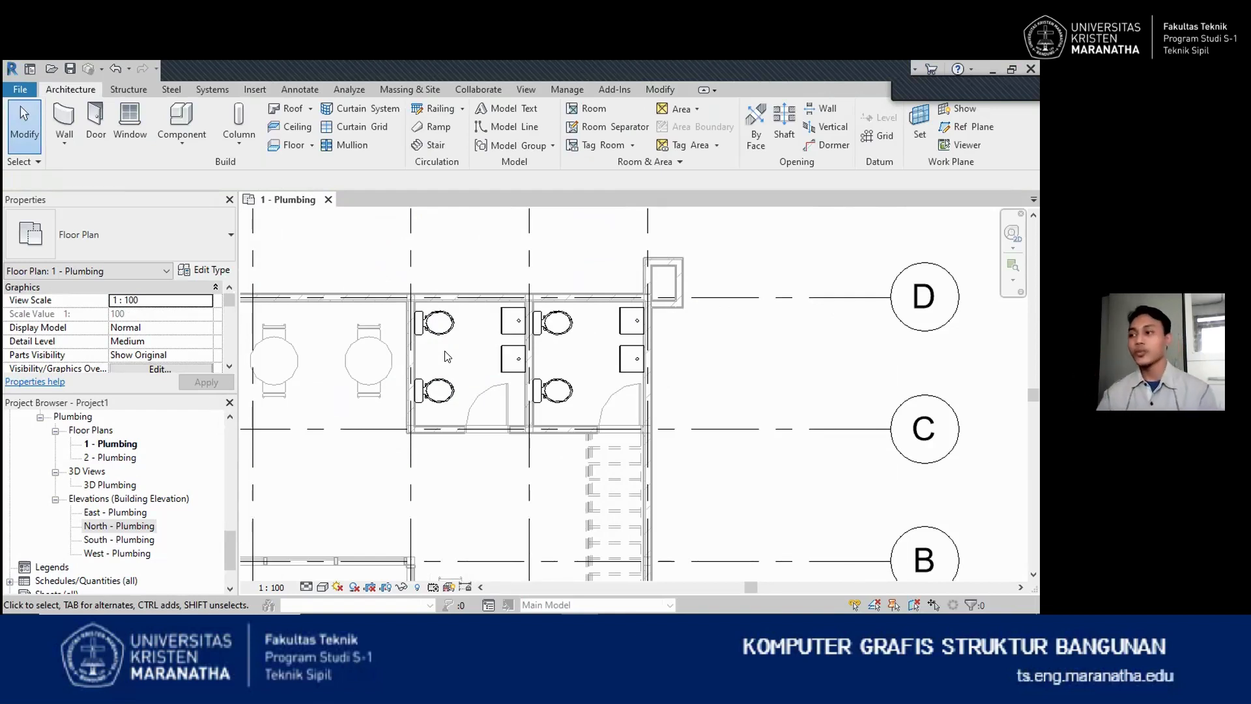
{"action": "scroll", "coordinate": [448, 356], "scroll_direction": "up", "scroll_amount": 1}
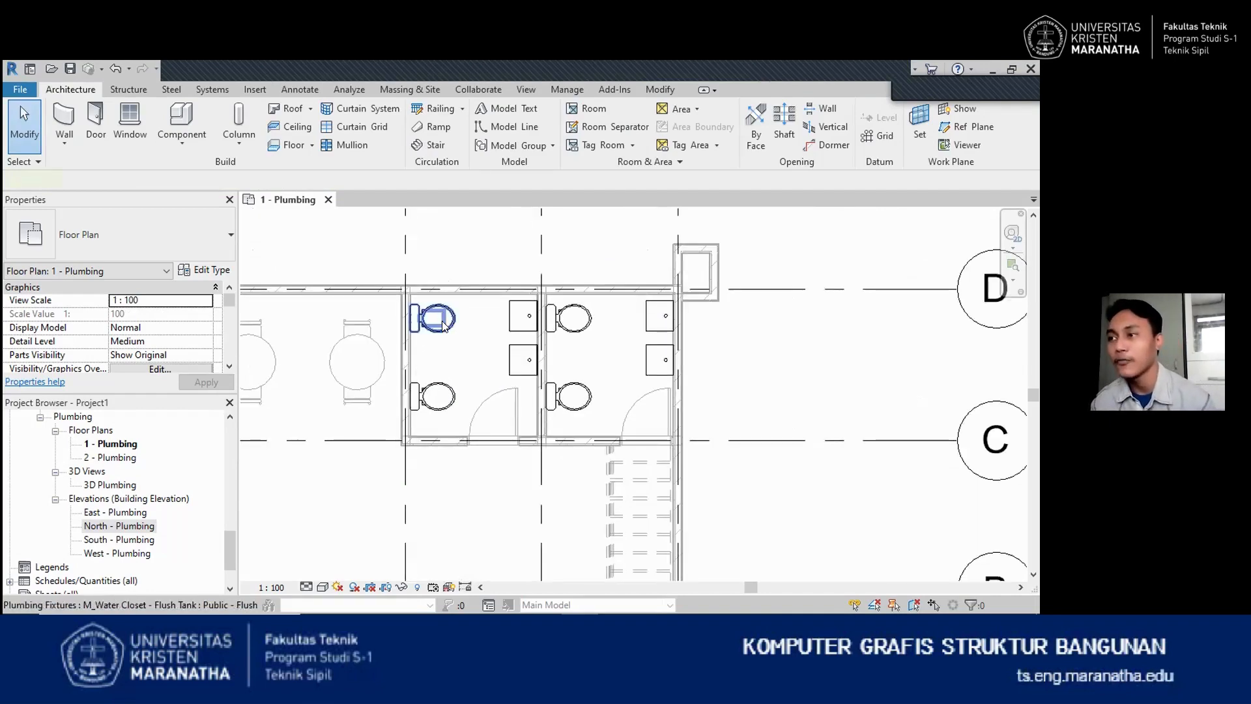
{"action": "left_click", "coordinate": [425, 318]}
{"action": "scroll", "coordinate": [417, 320], "scroll_direction": "up", "scroll_amount": 8}
{"action": "scroll", "coordinate": [452, 344], "scroll_direction": "down", "scroll_amount": 5}
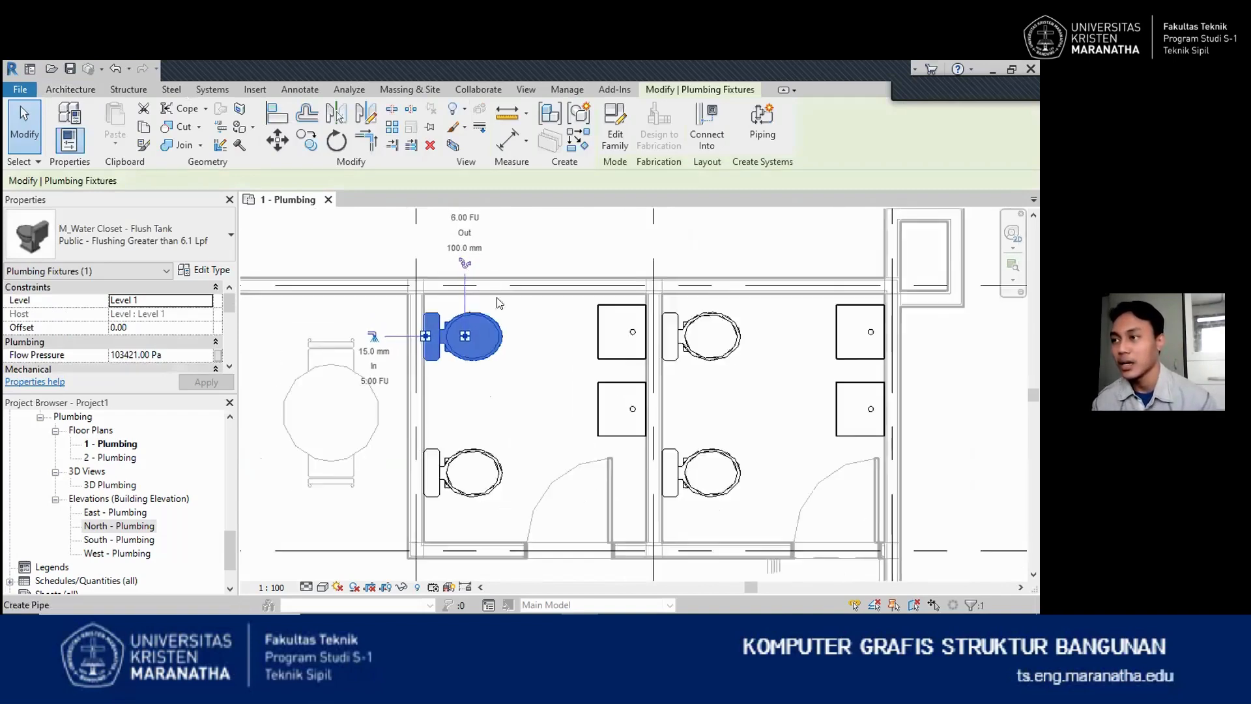
{"action": "left_click", "coordinate": [536, 321]}
{"action": "left_click", "coordinate": [455, 337]}
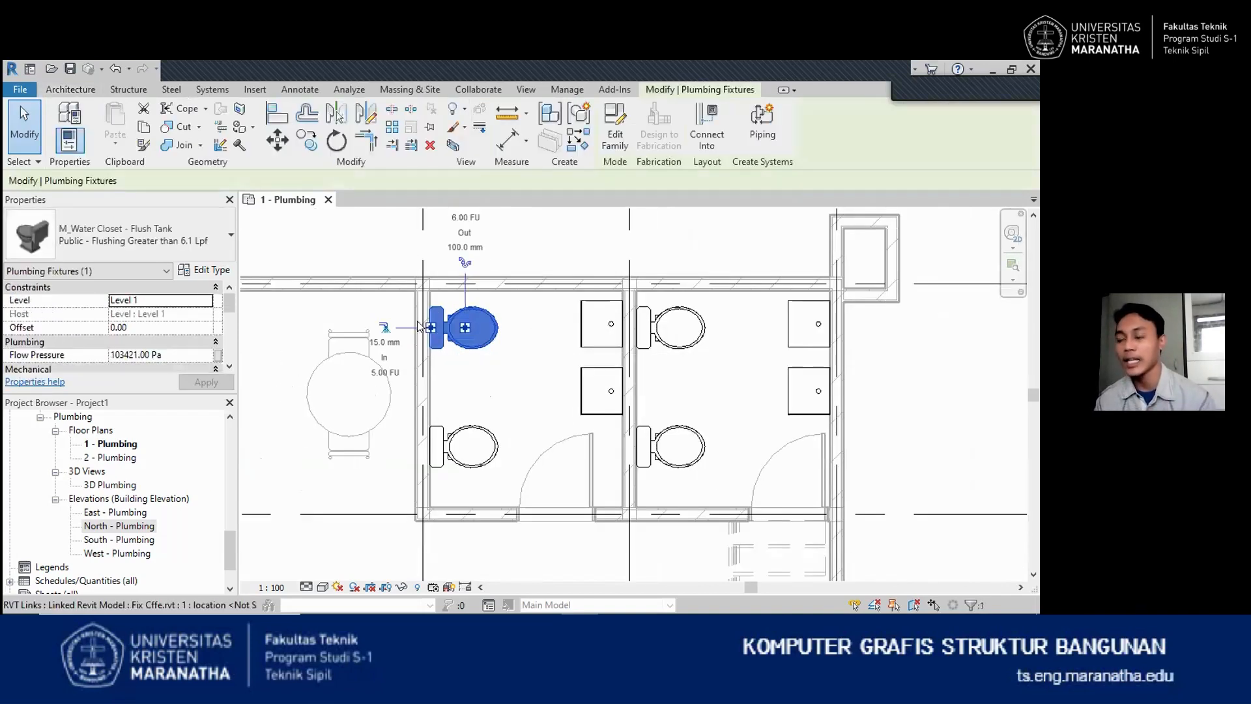
{"action": "scroll", "coordinate": [398, 329], "scroll_direction": "up", "scroll_amount": 3}
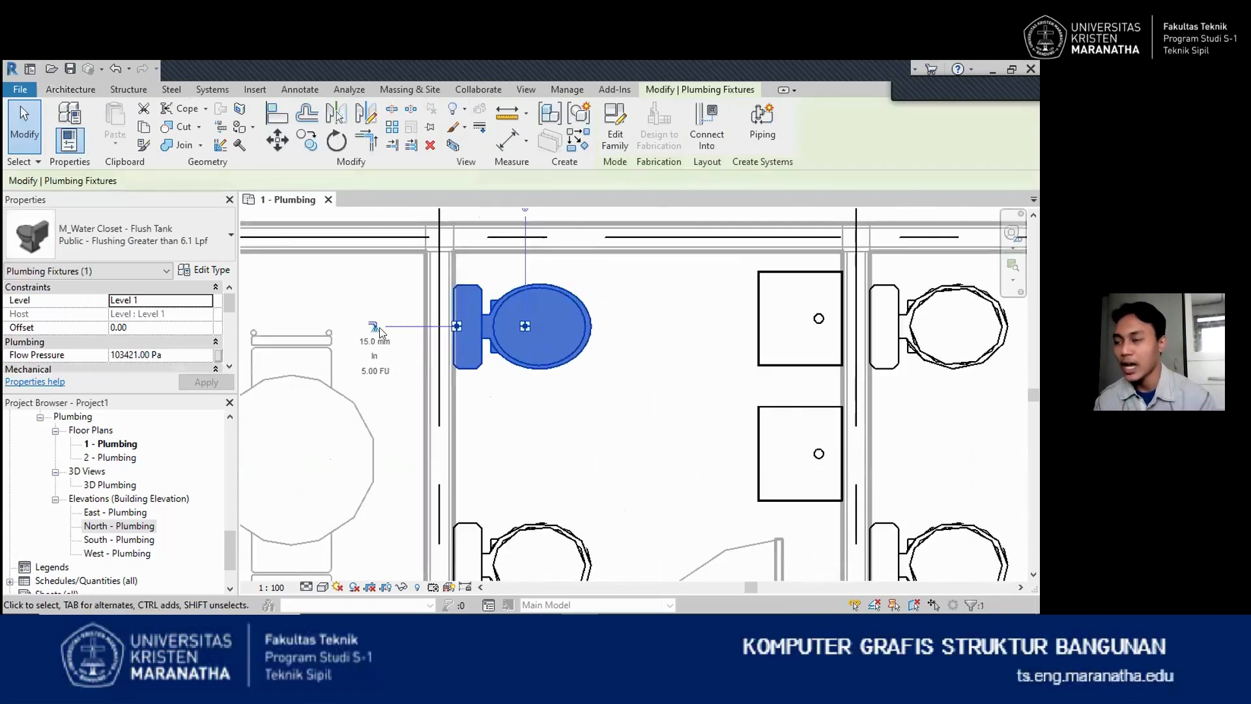
{"action": "scroll", "coordinate": [607, 427], "scroll_direction": "down", "scroll_amount": 2}
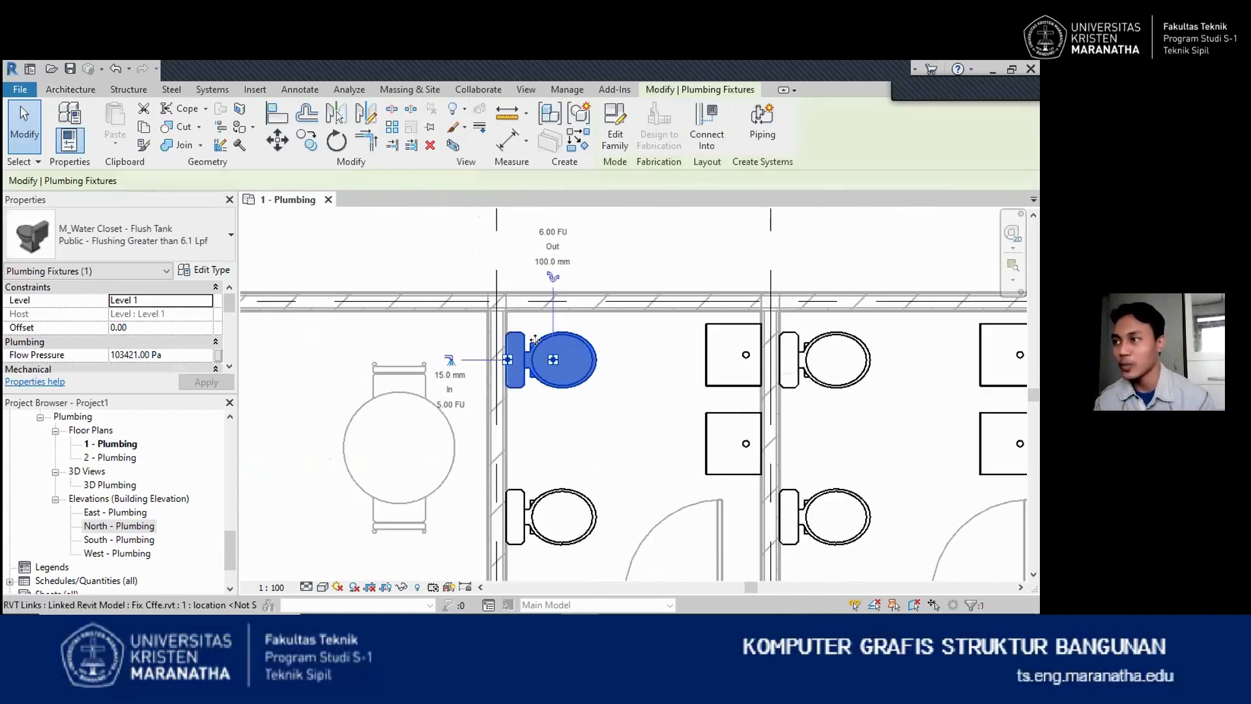
{"action": "scroll", "coordinate": [592, 455], "scroll_direction": "down", "scroll_amount": 2}
Examine the pipe connectors of the two work sinks in the first toilet room, and leave nothing selected
{"action": "left_click", "coordinate": [570, 460]}
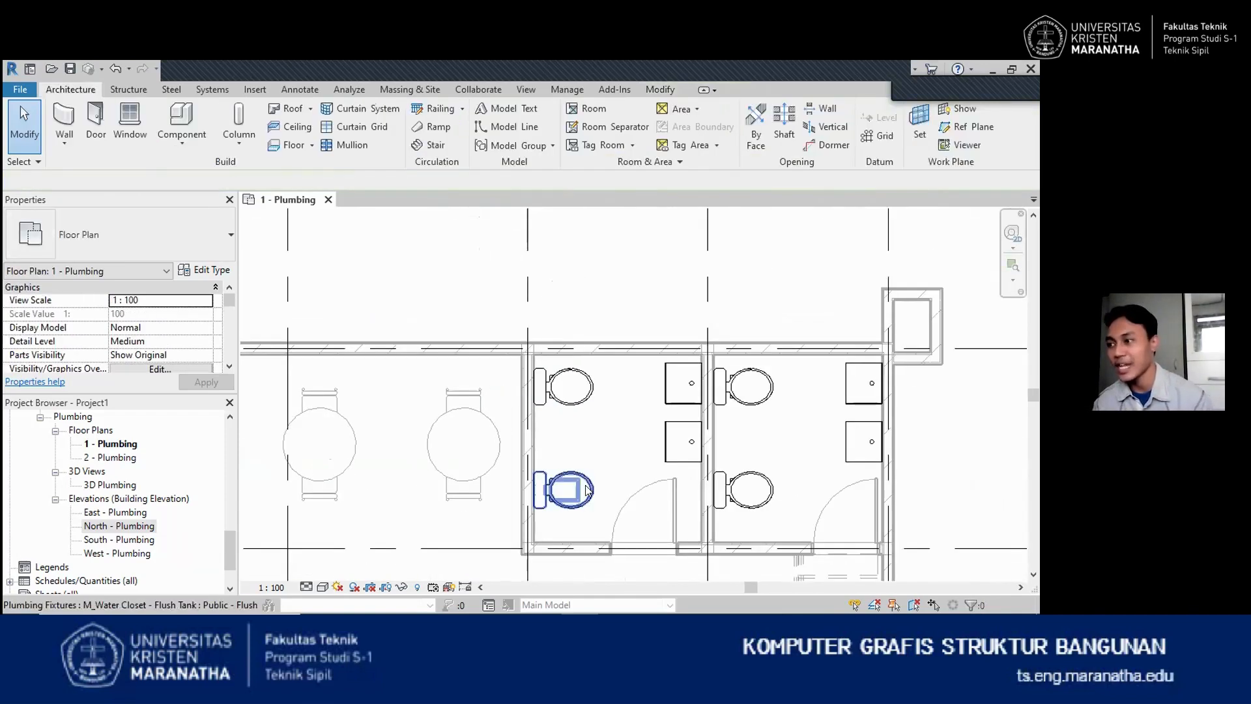
{"action": "scroll", "coordinate": [574, 477], "scroll_direction": "up", "scroll_amount": 2}
{"action": "key", "text": "Escape"}
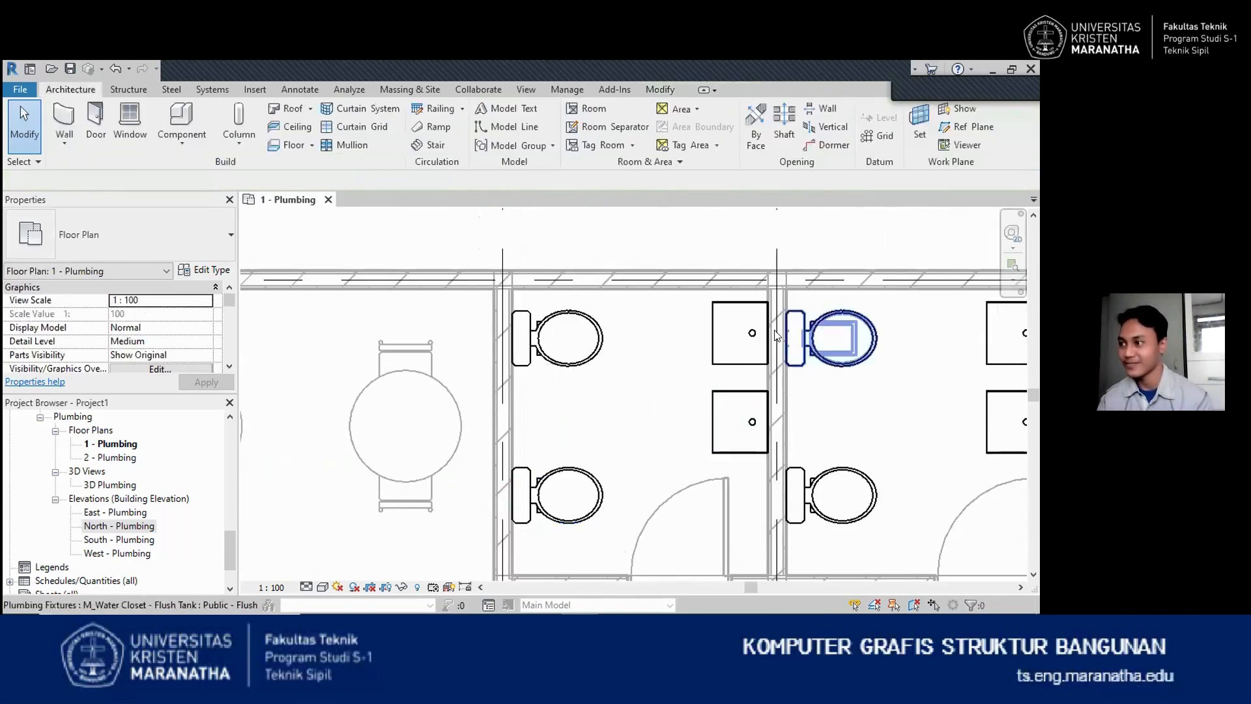
{"action": "left_click", "coordinate": [759, 354]}
{"action": "scroll", "coordinate": [756, 349], "scroll_direction": "up", "scroll_amount": 4}
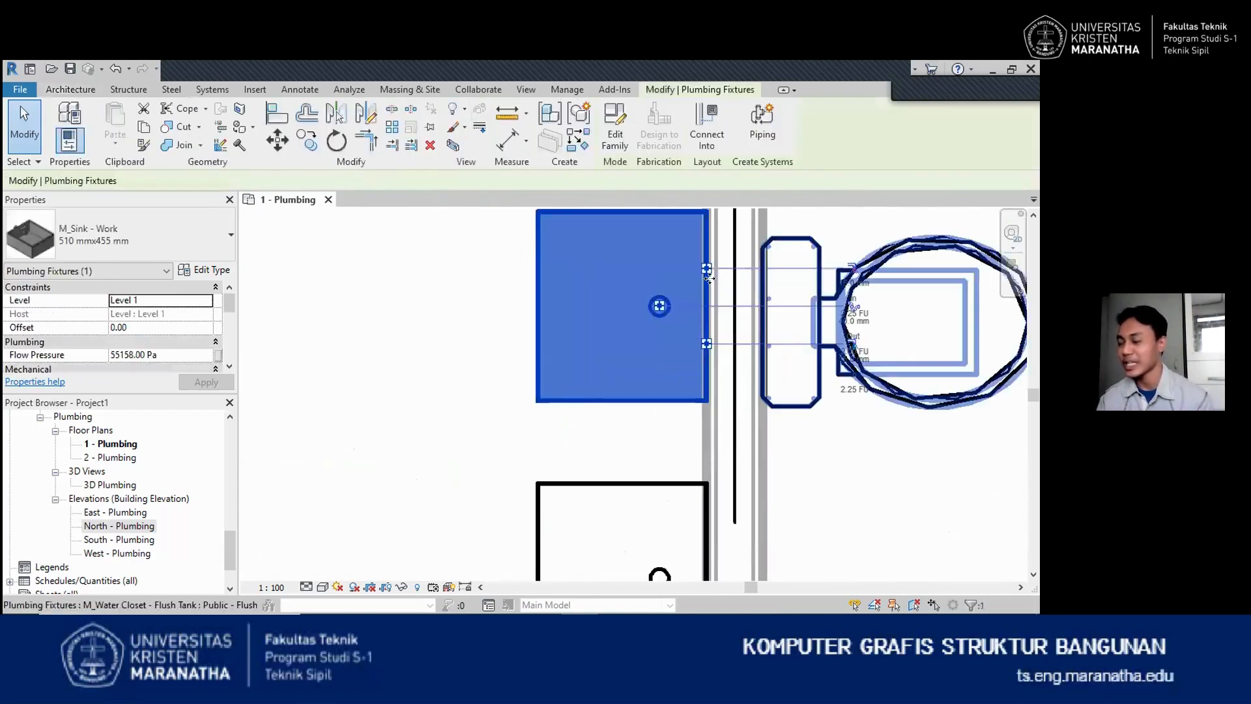
{"action": "scroll", "coordinate": [678, 327], "scroll_direction": "down", "scroll_amount": 4}
{"action": "left_click", "coordinate": [628, 418]}
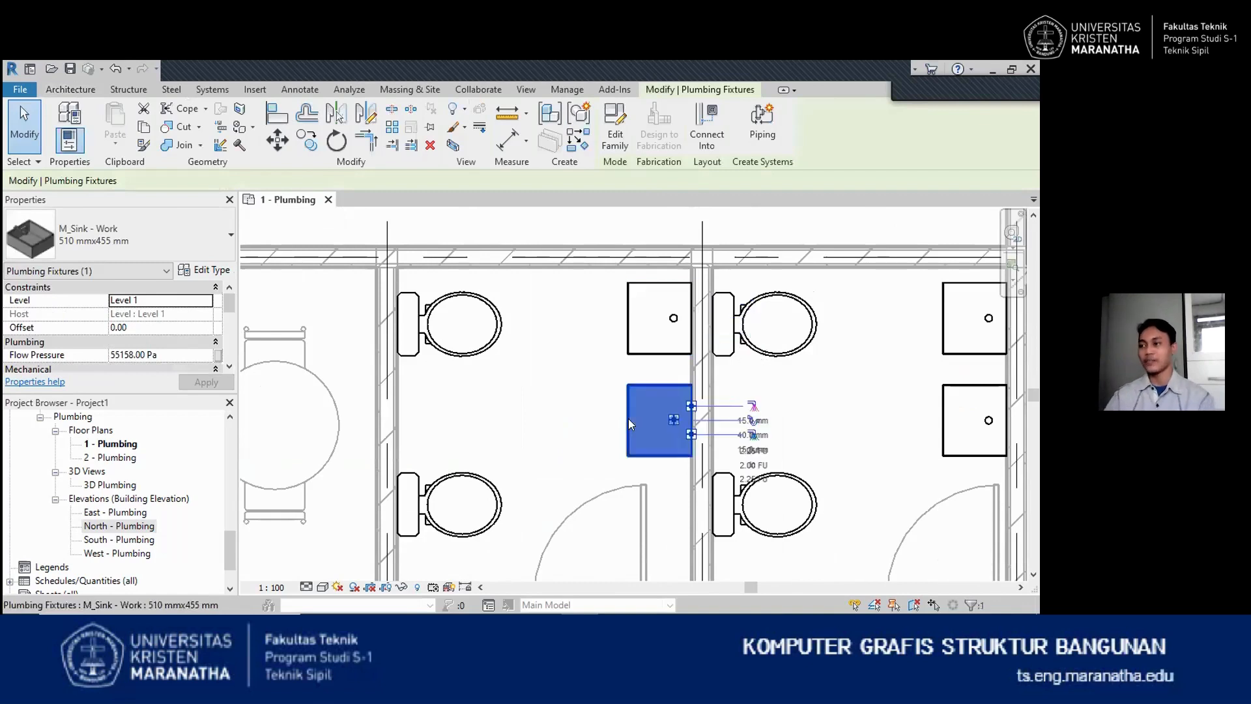
{"action": "key", "text": "Escape"}
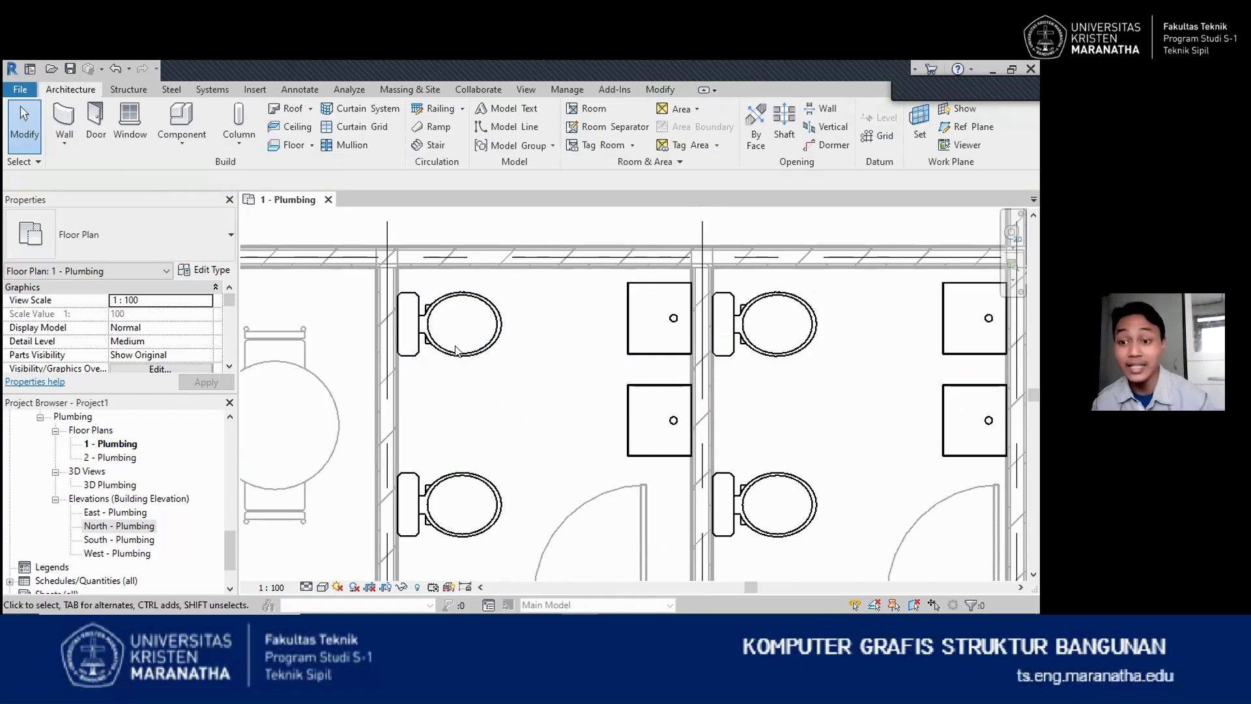
Start a 15 mm pipe at the inlet of the first toilet room's water closet near grid D and run it straight into the adjacent wall
{"action": "scroll", "coordinate": [528, 434], "scroll_direction": "down", "scroll_amount": 1}
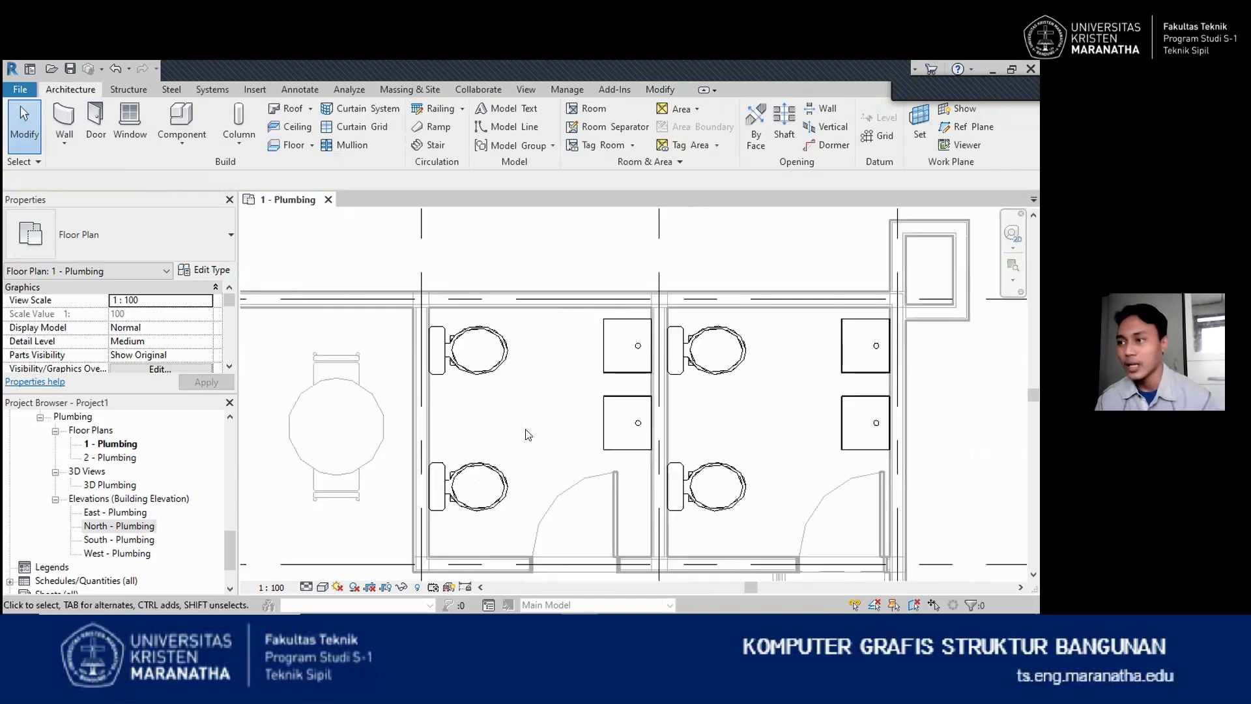
{"action": "left_click", "coordinate": [442, 377]}
{"action": "scroll", "coordinate": [440, 345], "scroll_direction": "up", "scroll_amount": 2}
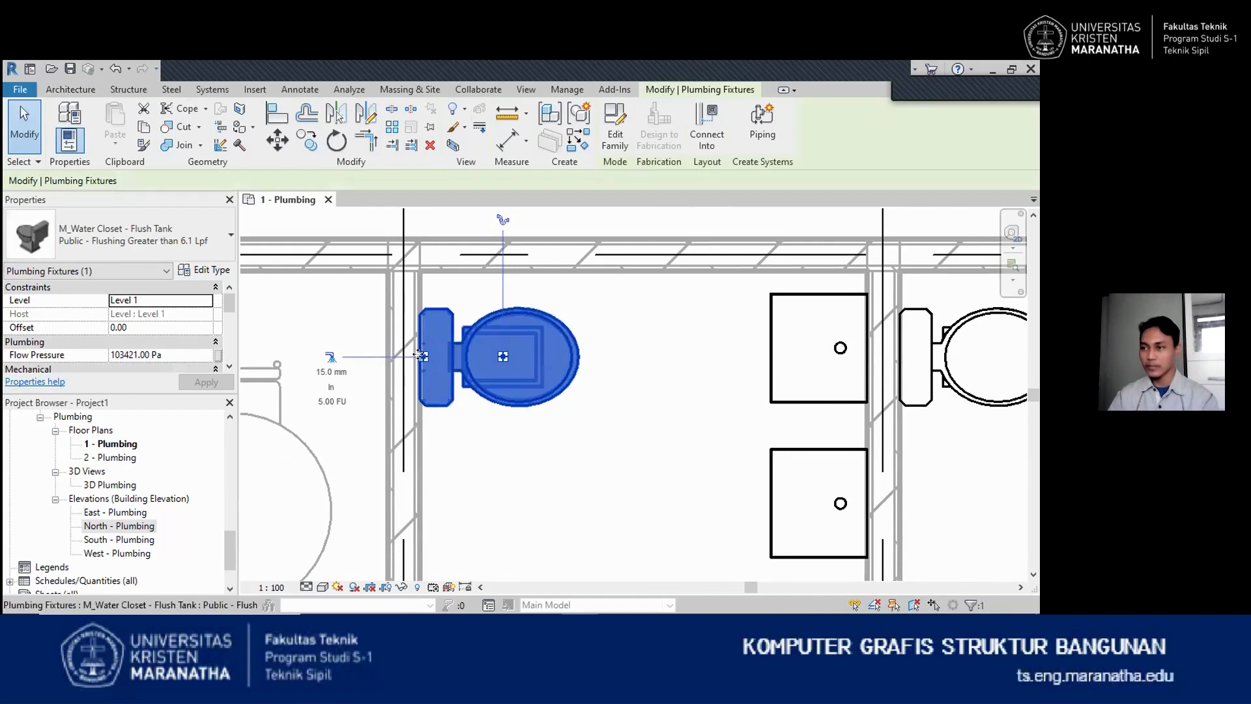
{"action": "left_click", "coordinate": [332, 372]}
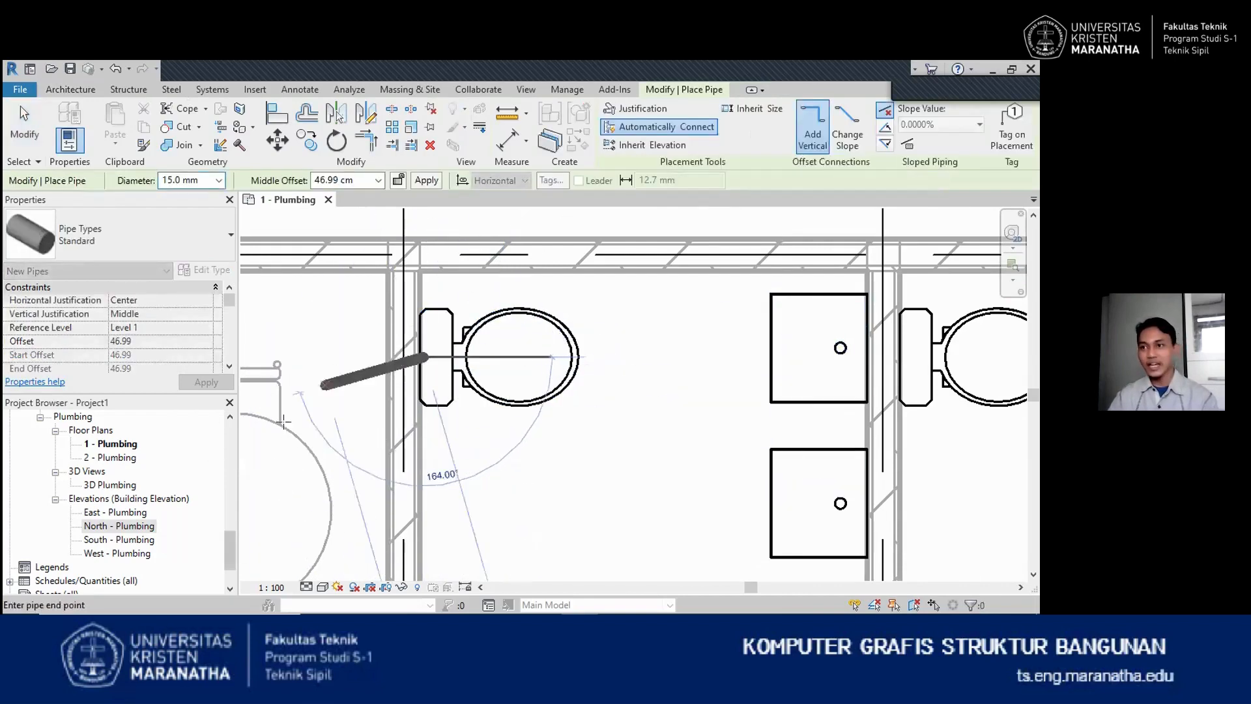
{"action": "scroll", "coordinate": [343, 429], "scroll_direction": "down", "scroll_amount": 2}
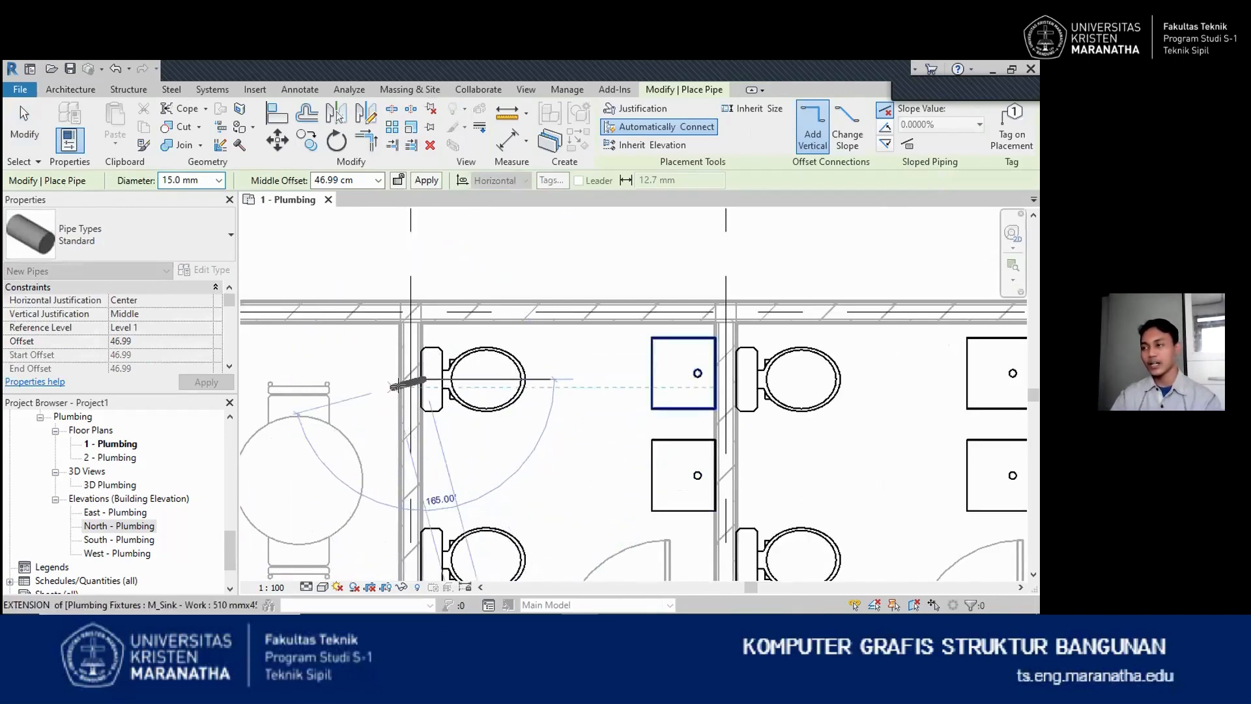
{"action": "scroll", "coordinate": [407, 360], "scroll_direction": "up", "scroll_amount": 3}
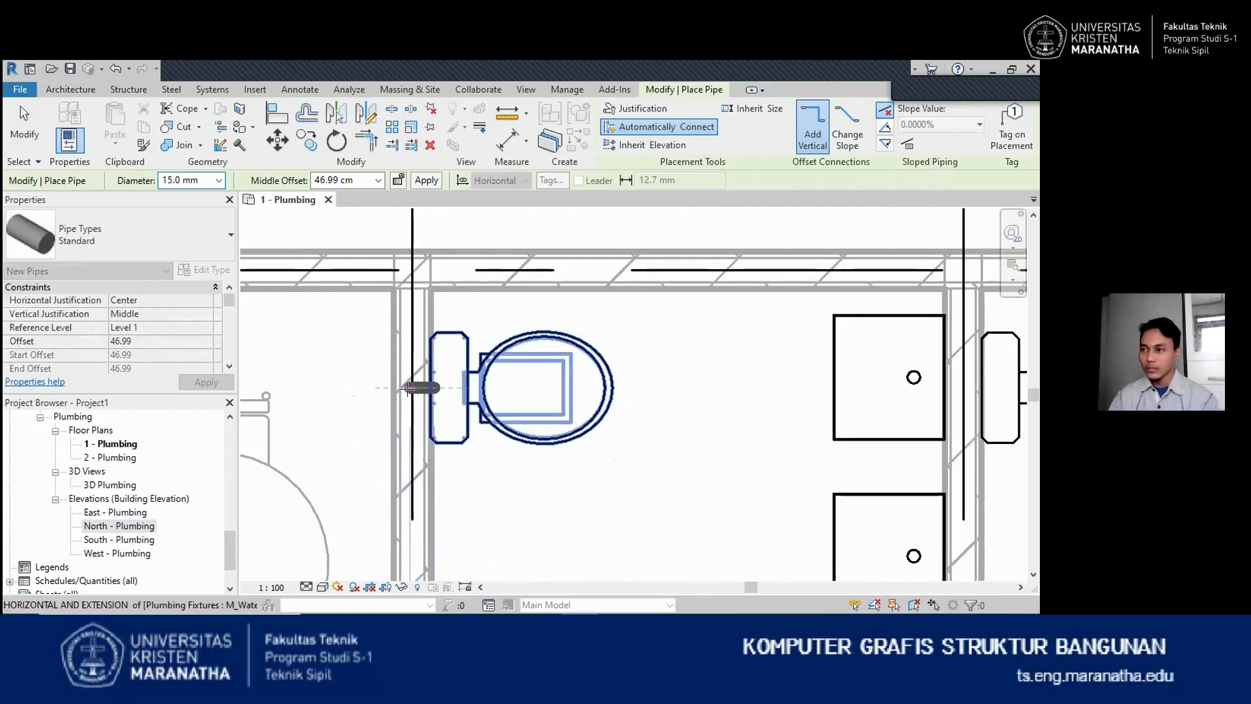
{"action": "scroll", "coordinate": [408, 388], "scroll_direction": "up", "scroll_amount": 2}
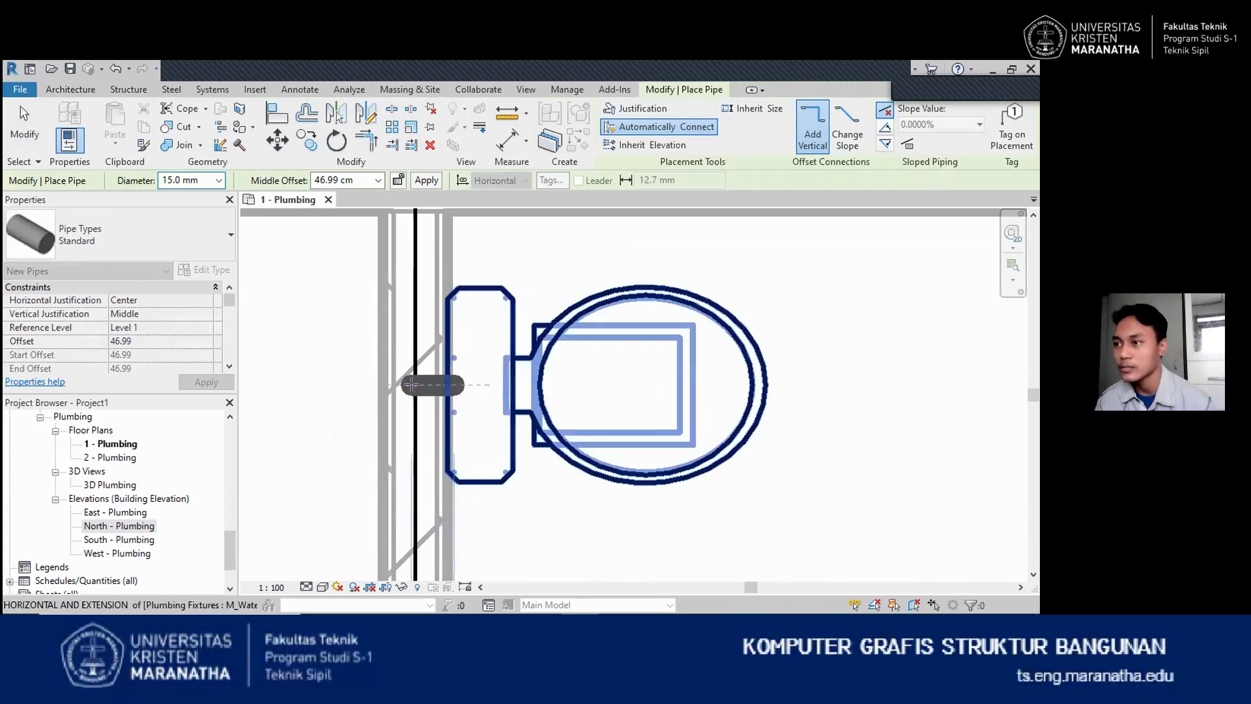
Continue the 15 mm pipe inside the wall to grid D, and along the grid D wall into the shaft beyond the toilet rooms
{"action": "scroll", "coordinate": [410, 388], "scroll_direction": "down", "scroll_amount": 5}
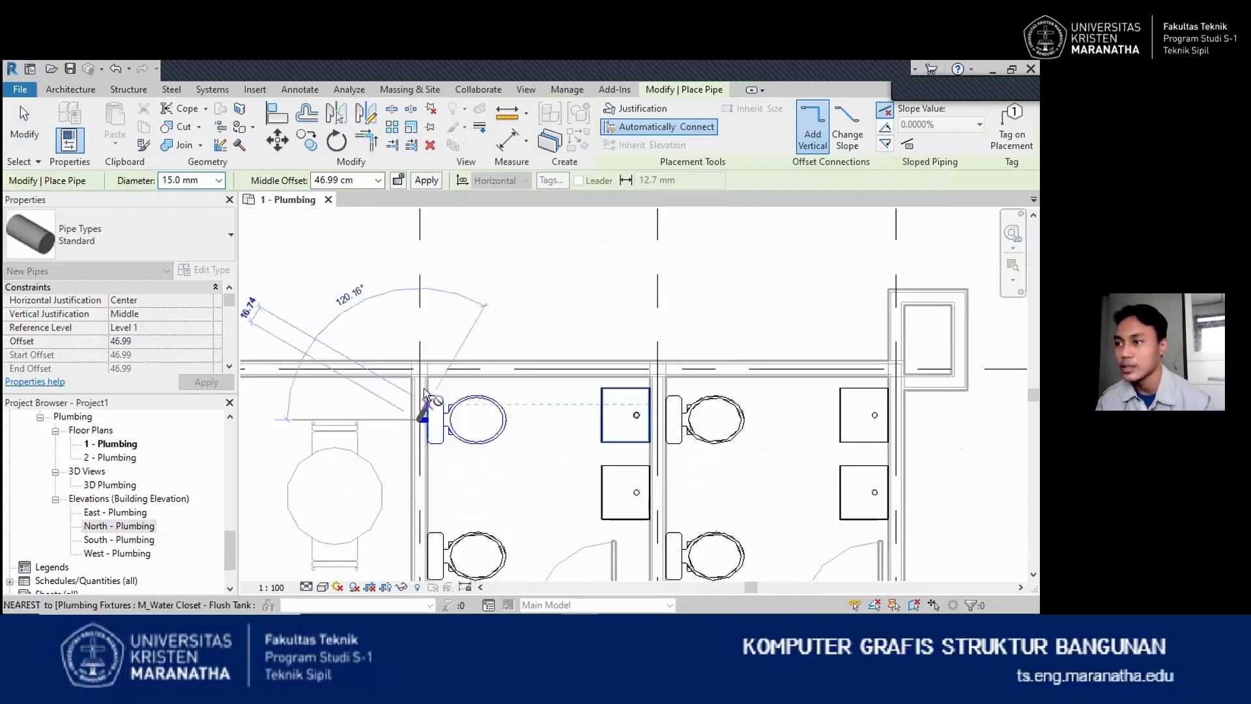
{"action": "scroll", "coordinate": [425, 369], "scroll_direction": "up", "scroll_amount": 1}
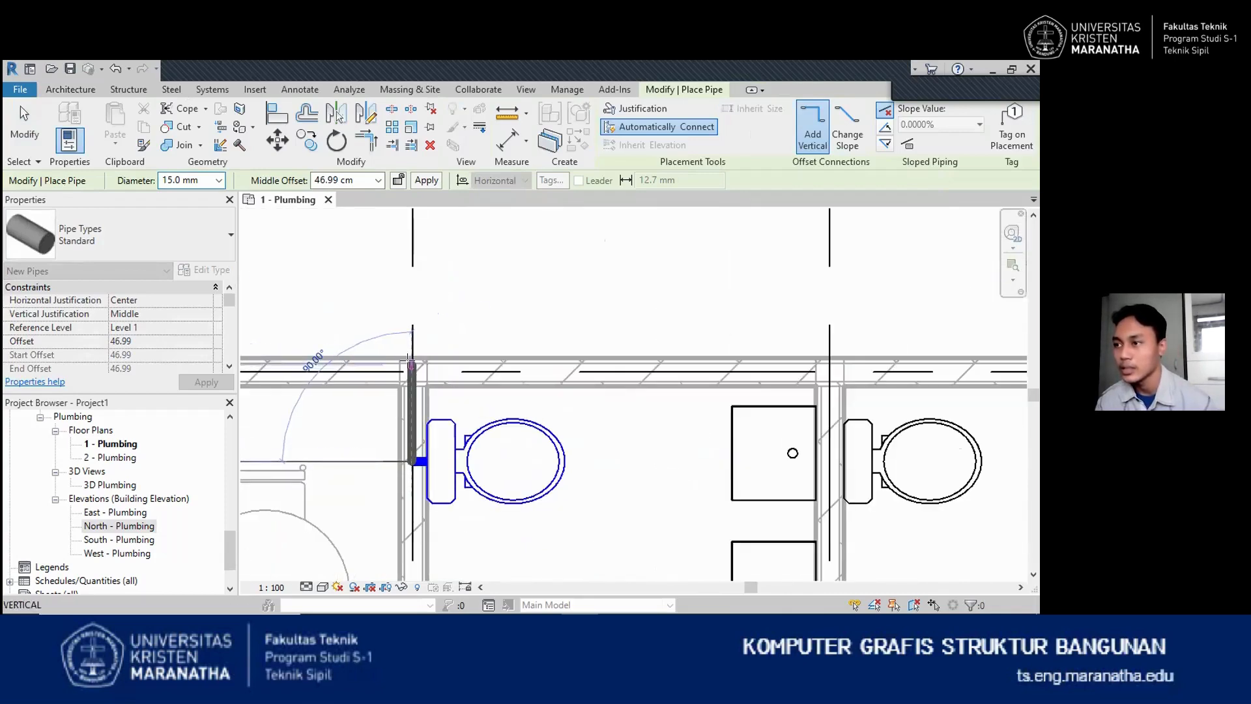
{"action": "scroll", "coordinate": [408, 366], "scroll_direction": "down", "scroll_amount": 3}
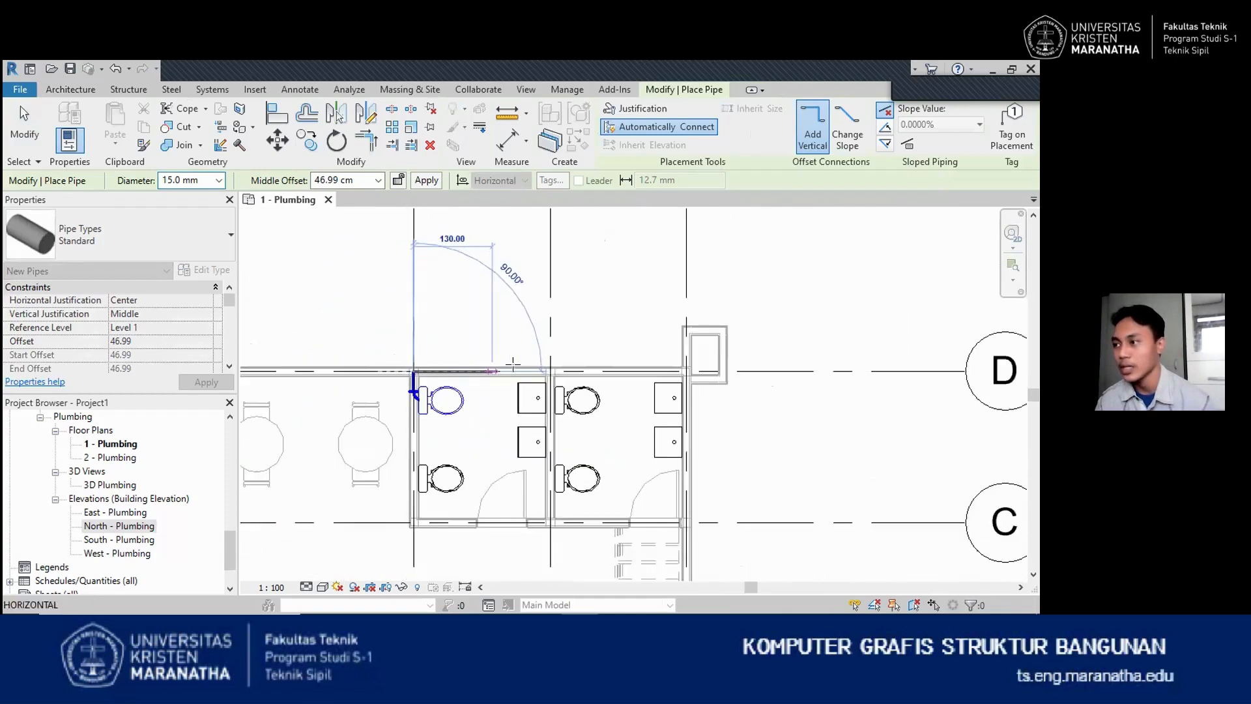
{"action": "scroll", "coordinate": [690, 371], "scroll_direction": "up", "scroll_amount": 4}
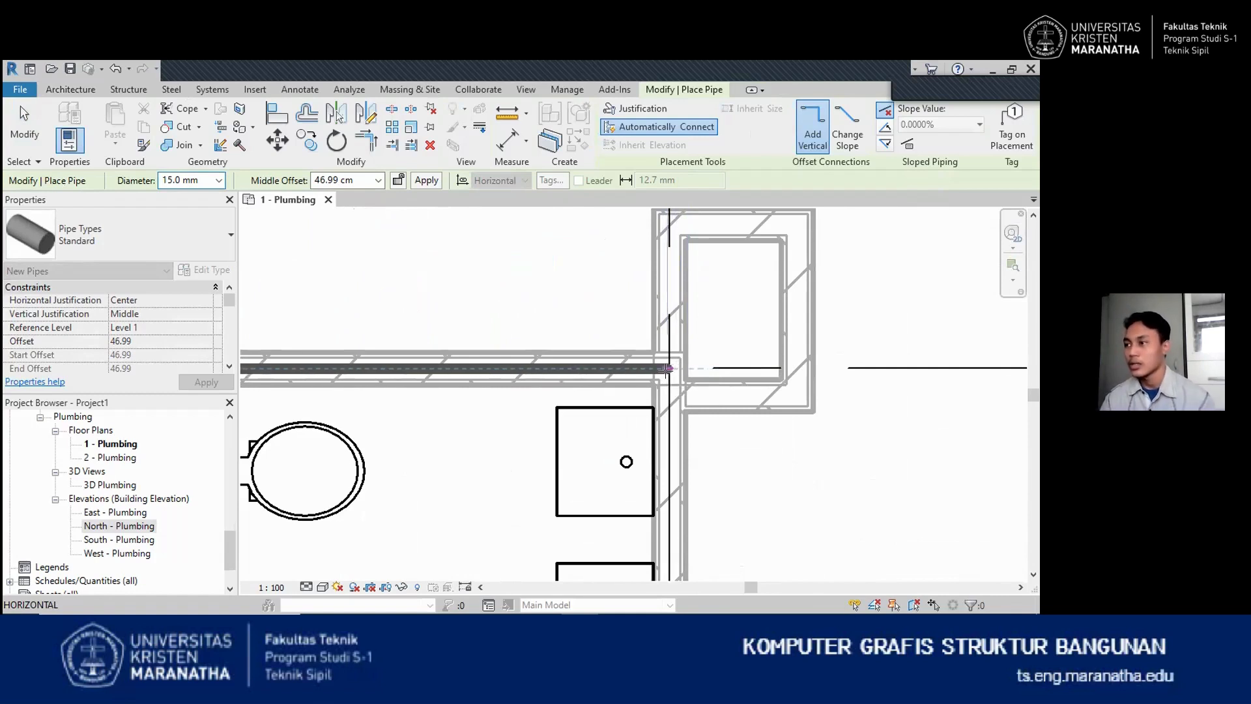
{"action": "left_click", "coordinate": [747, 366]}
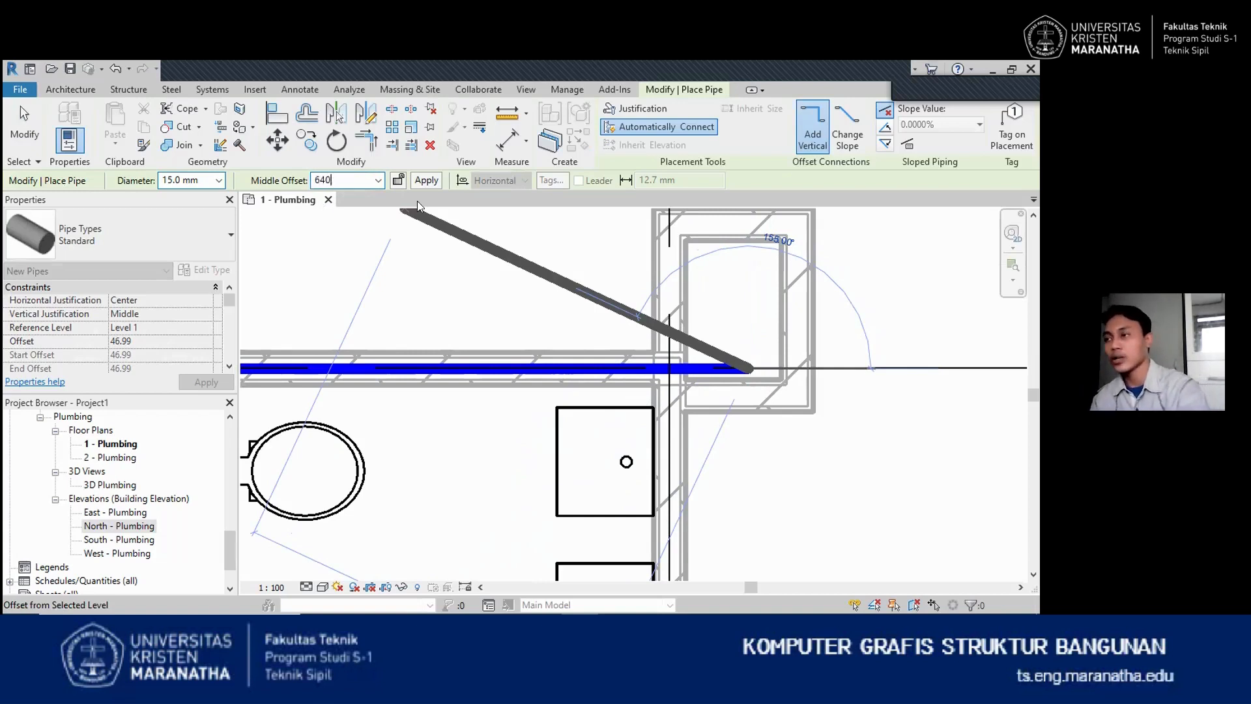
Raise the pipe in the shaft to a middle offset of 640 cm and continue it with a short run
{"action": "key", "text": "Return"}
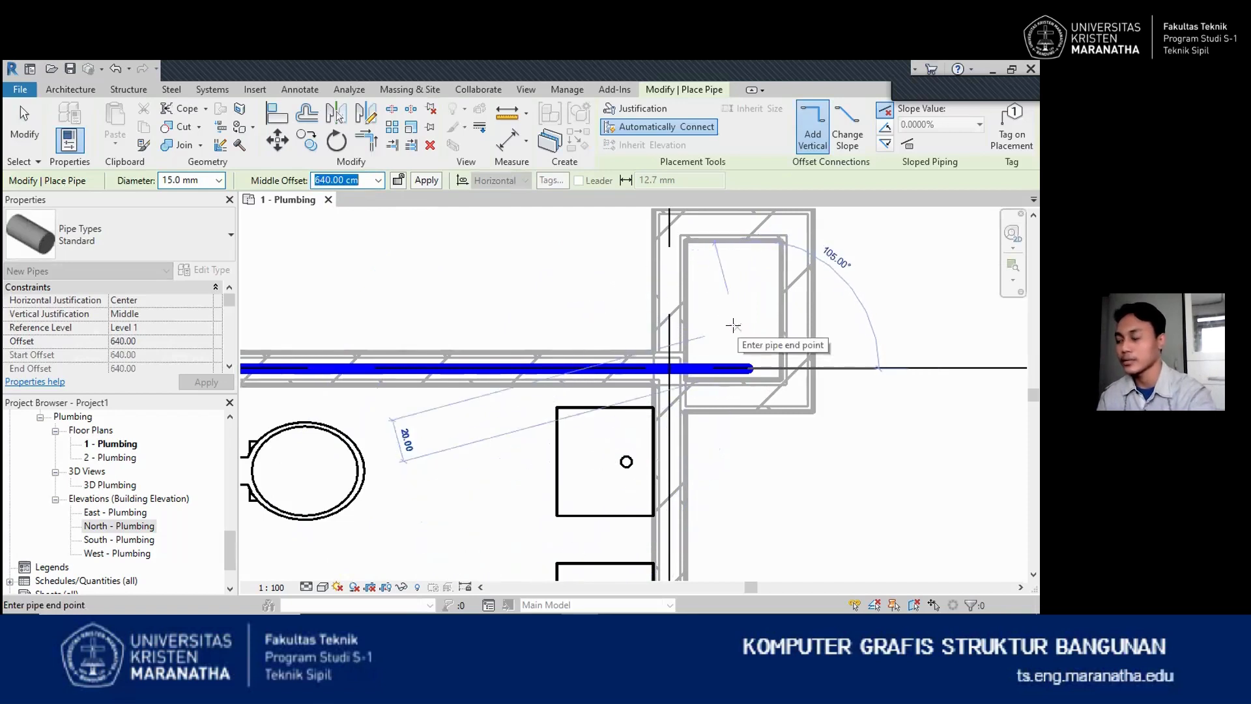
{"action": "scroll", "coordinate": [733, 324], "scroll_direction": "down", "scroll_amount": 2}
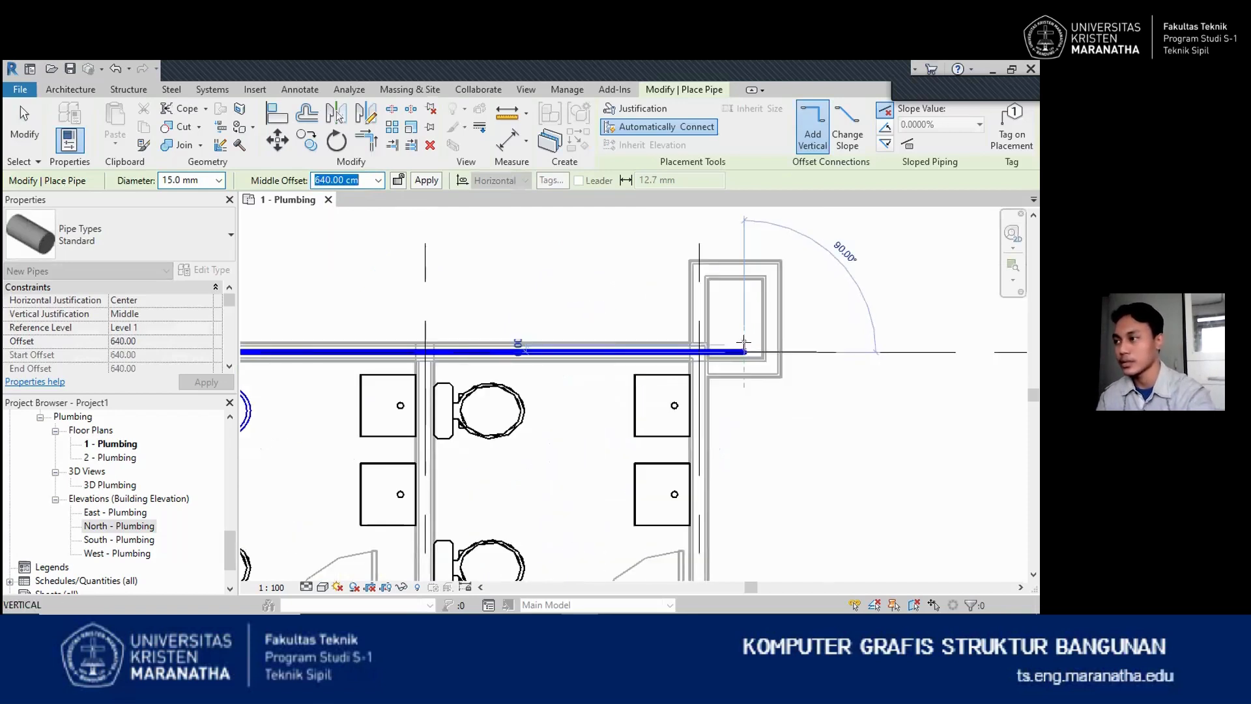
{"action": "left_click", "coordinate": [744, 377]}
{"action": "scroll", "coordinate": [744, 377], "scroll_direction": "down", "scroll_amount": 3}
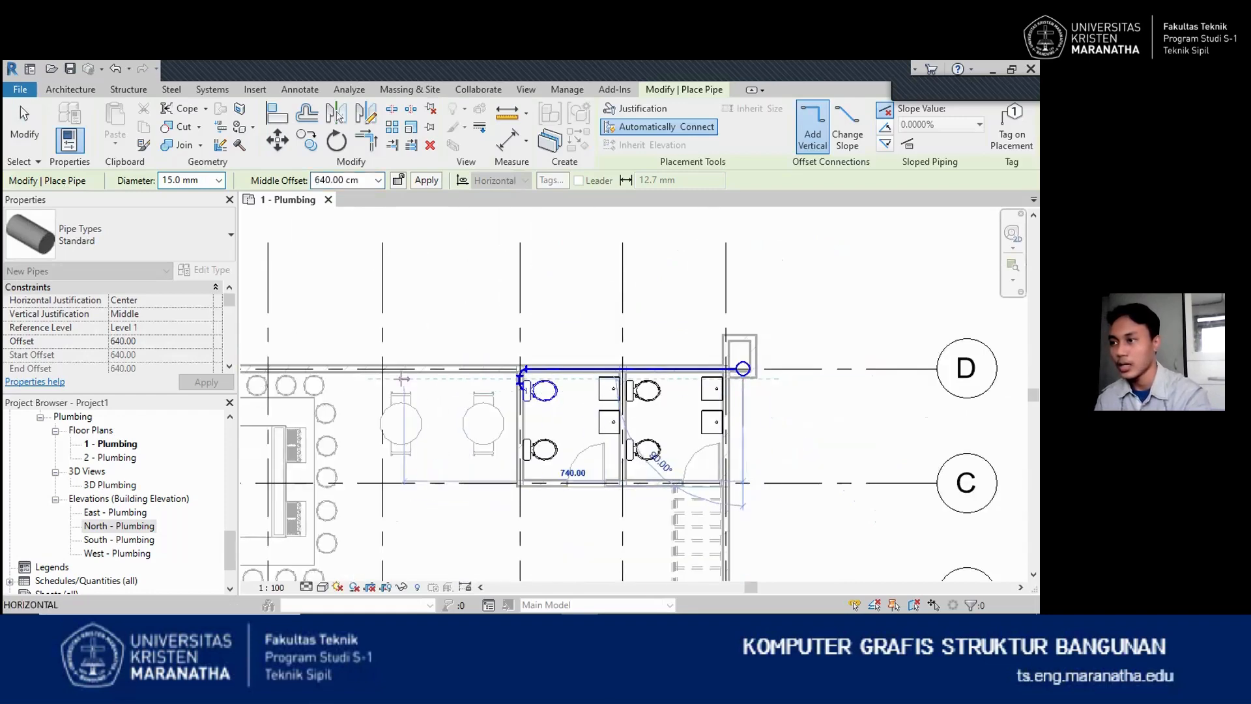
{"action": "scroll", "coordinate": [435, 385], "scroll_direction": "down", "scroll_amount": 3}
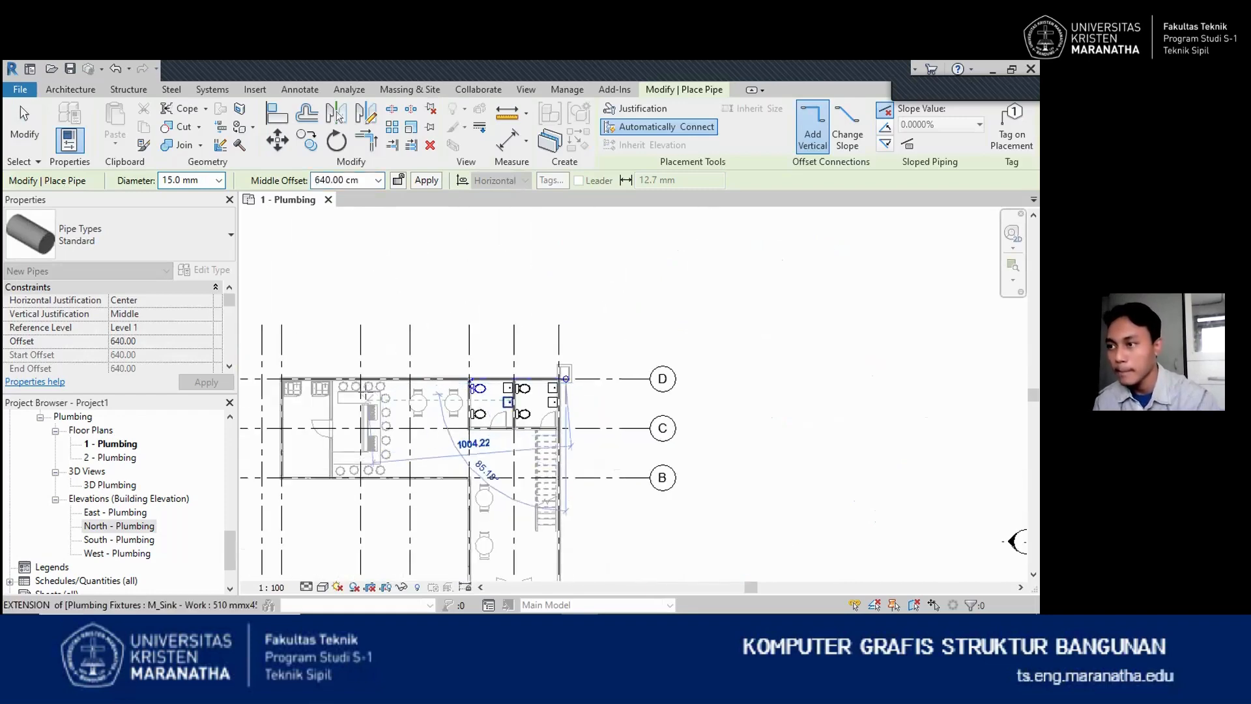
Run the pipe at the 640 cm offset from the shaft across to the bar area near grid D, and end pipe placement
{"action": "scroll", "coordinate": [376, 395], "scroll_direction": "up", "scroll_amount": 2}
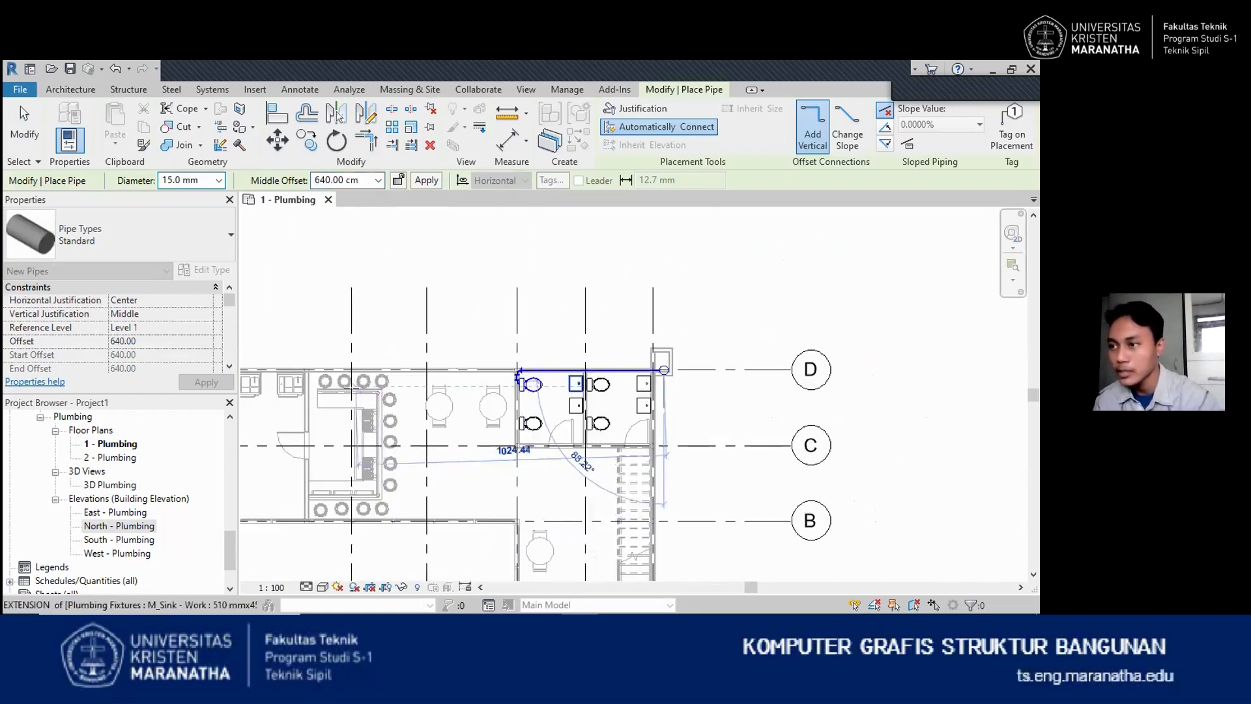
{"action": "left_click", "coordinate": [350, 386]}
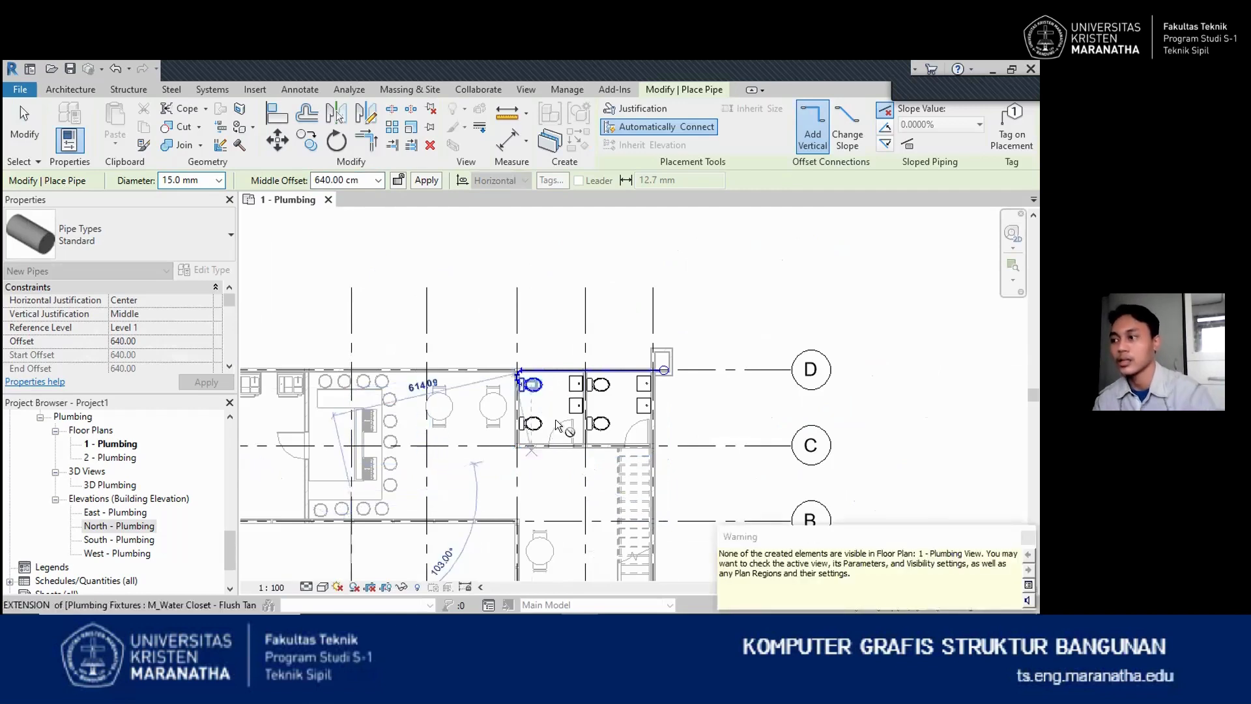
{"action": "key", "text": "Escape"}
{"action": "key", "text": "Escape"}
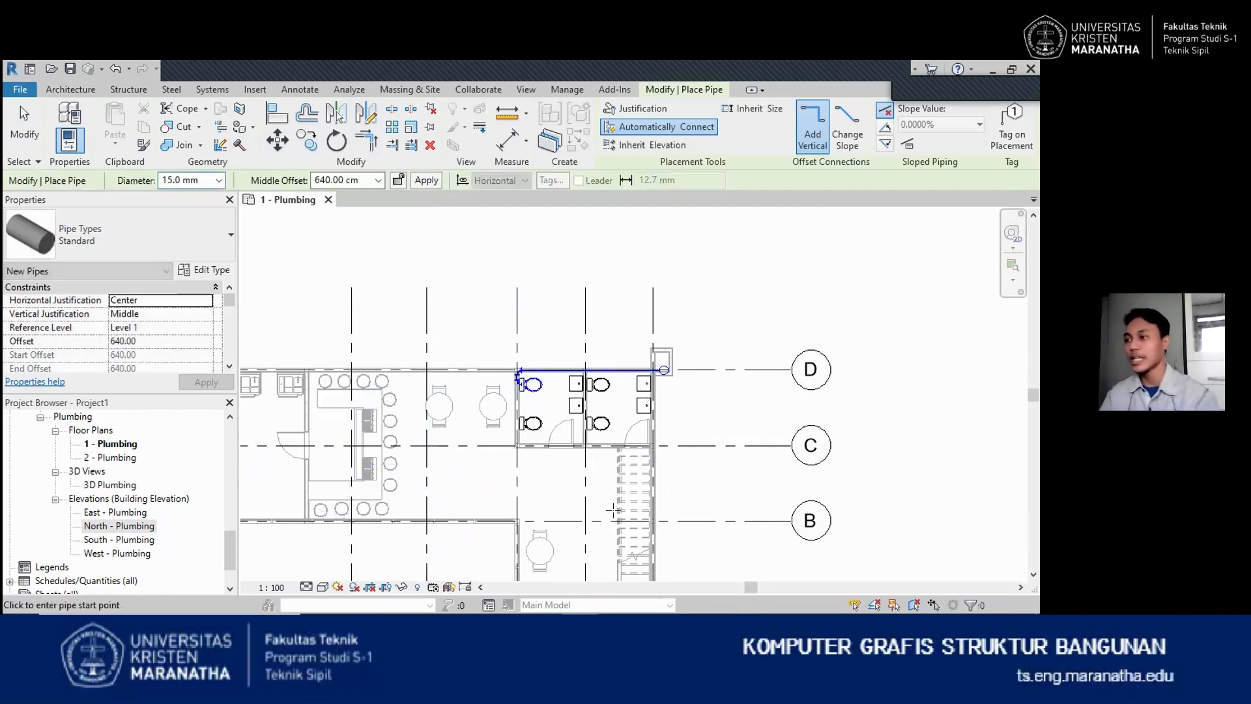
{"action": "scroll", "coordinate": [623, 393], "scroll_direction": "down", "scroll_amount": 2}
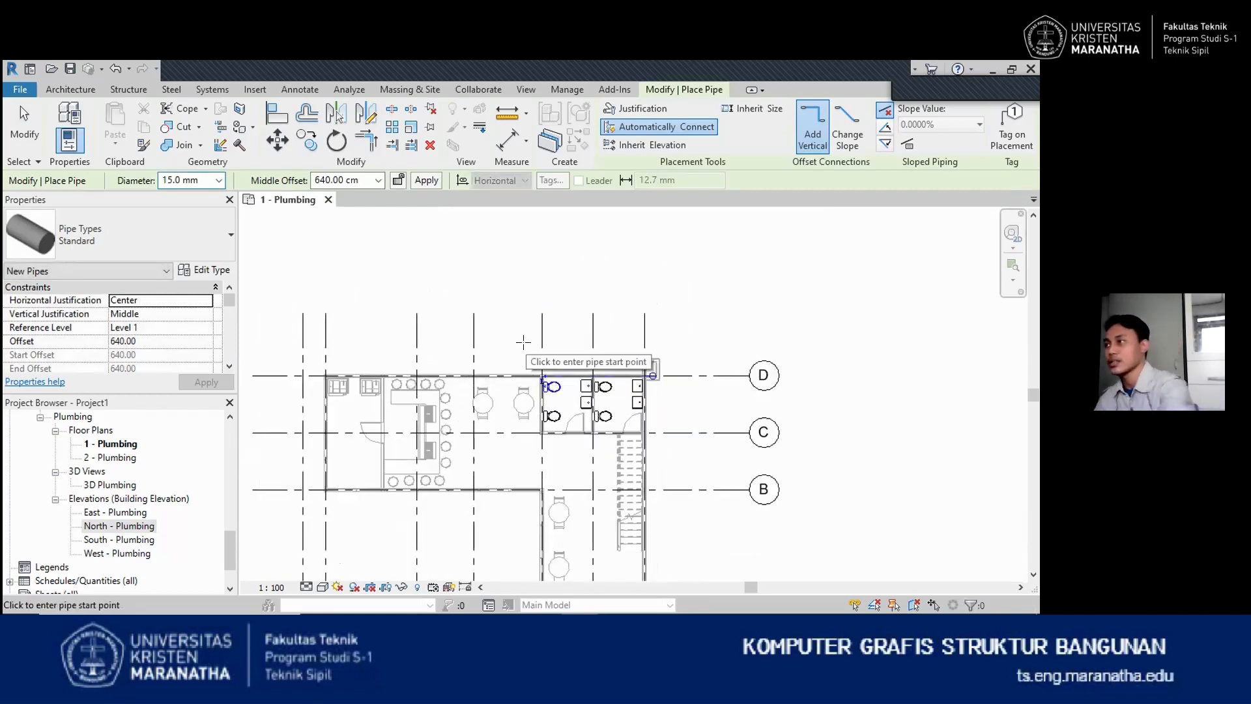
{"action": "key", "text": "Escape"}
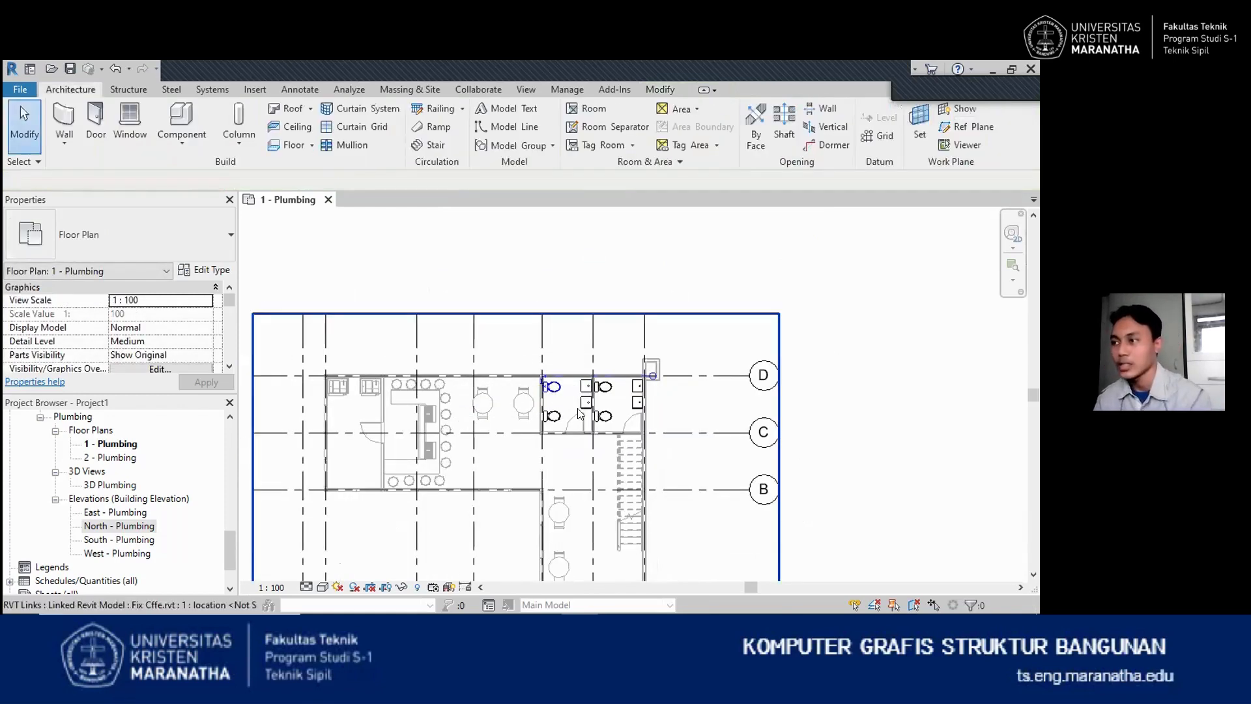
Open the default 3D view and examine the piping from the water closet up the shaft riser and along the upper run
{"action": "scroll", "coordinate": [626, 391], "scroll_direction": "up", "scroll_amount": 3}
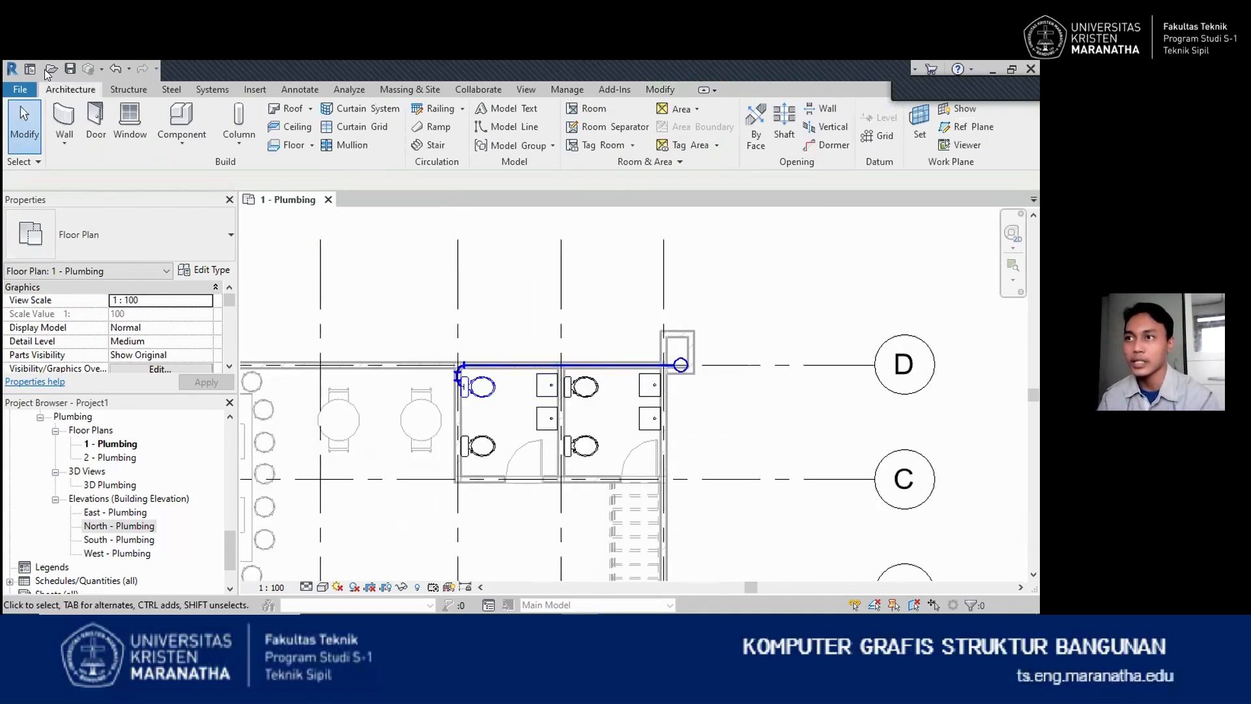
{"action": "left_click", "coordinate": [282, 75]}
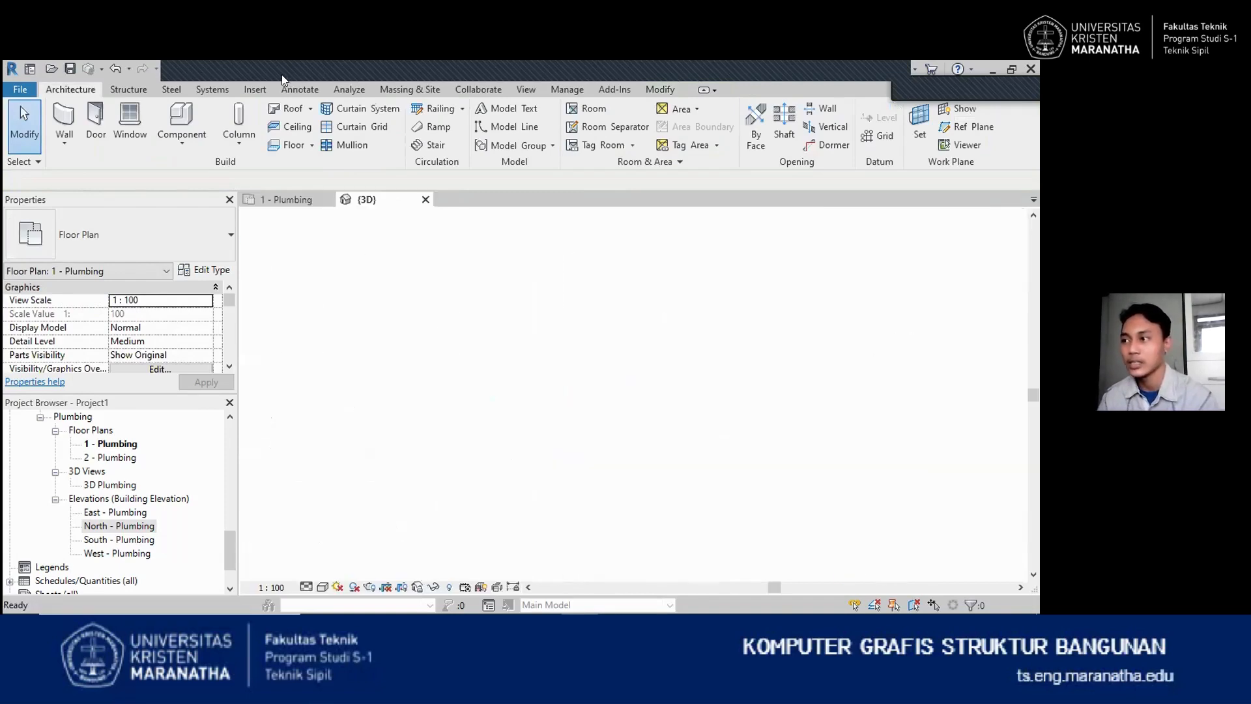
{"action": "scroll", "coordinate": [627, 335], "scroll_direction": "up", "scroll_amount": 2}
{"action": "scroll", "coordinate": [691, 436], "scroll_direction": "up", "scroll_amount": 3}
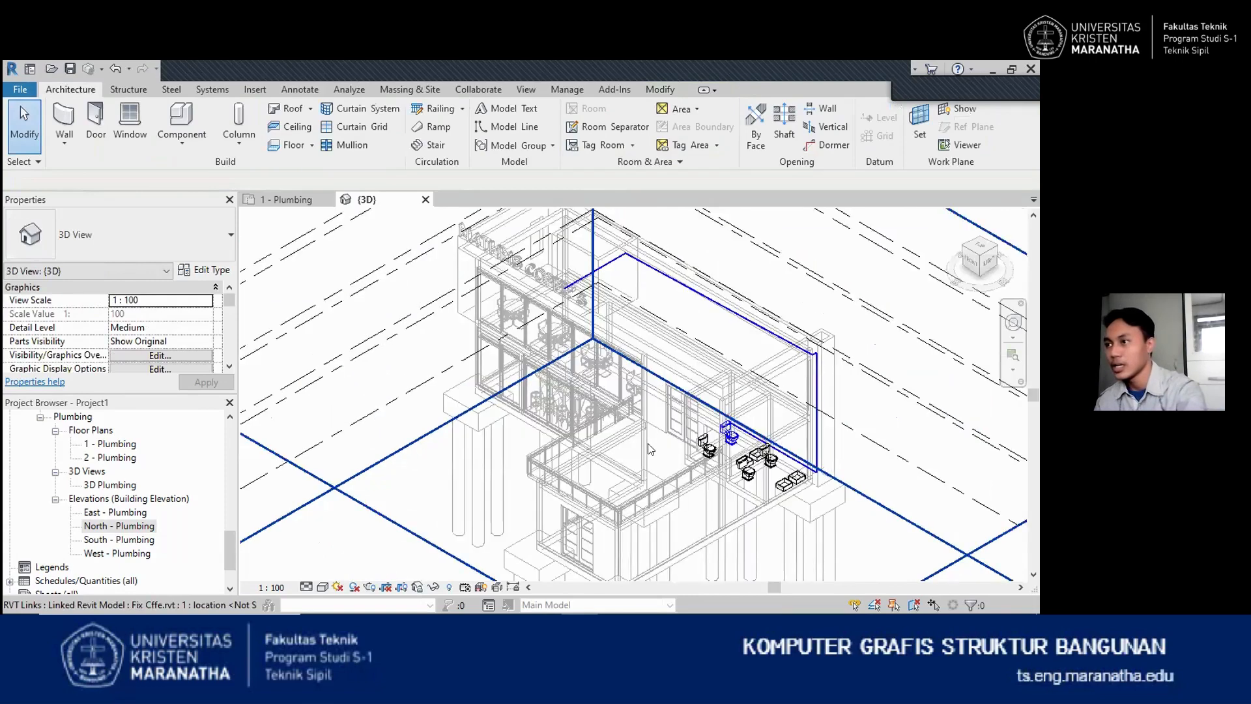
{"action": "middle_click_drag", "start_coordinate": [646, 463], "coordinate": [606, 339], "text": "shift"}
{"action": "scroll", "coordinate": [590, 326], "scroll_direction": "up", "scroll_amount": 6}
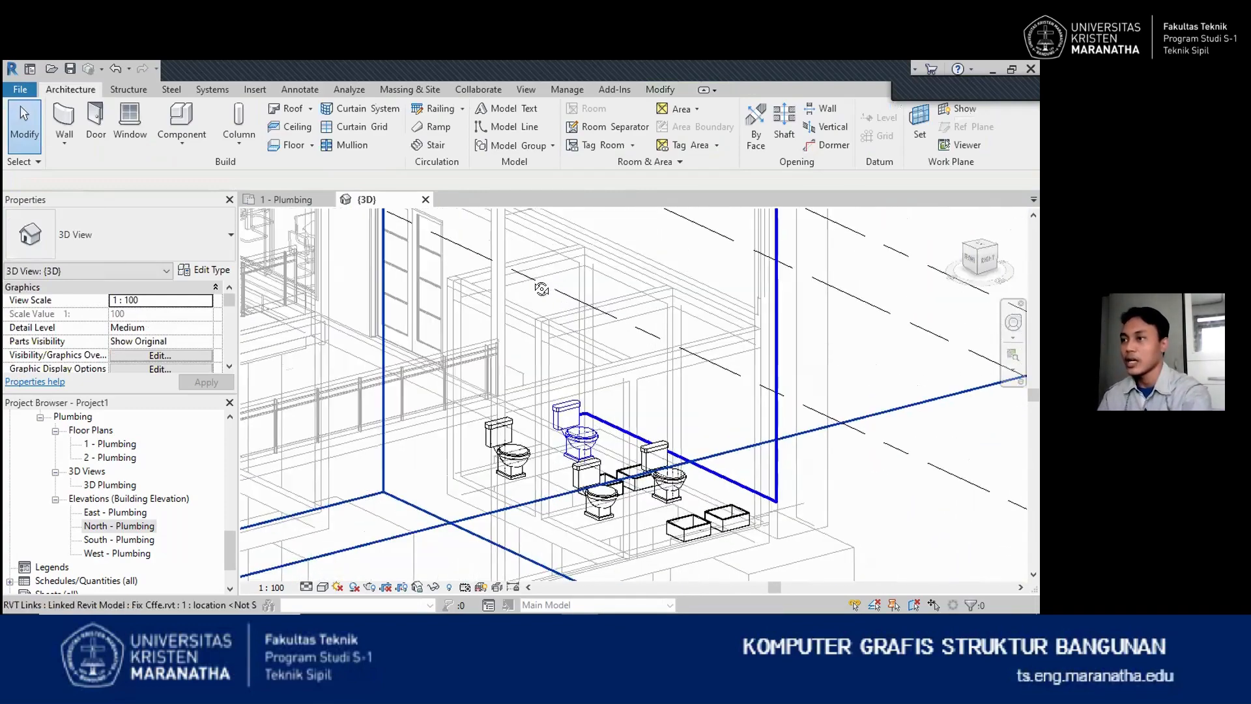
{"action": "scroll", "coordinate": [586, 333], "scroll_direction": "down", "scroll_amount": 5}
{"action": "middle_click_drag", "start_coordinate": [460, 253], "coordinate": [461, 305], "text": "shift"}
{"action": "scroll", "coordinate": [464, 325], "scroll_direction": "up", "scroll_amount": 3}
{"action": "scroll", "coordinate": [467, 344], "scroll_direction": "up", "scroll_amount": 2}
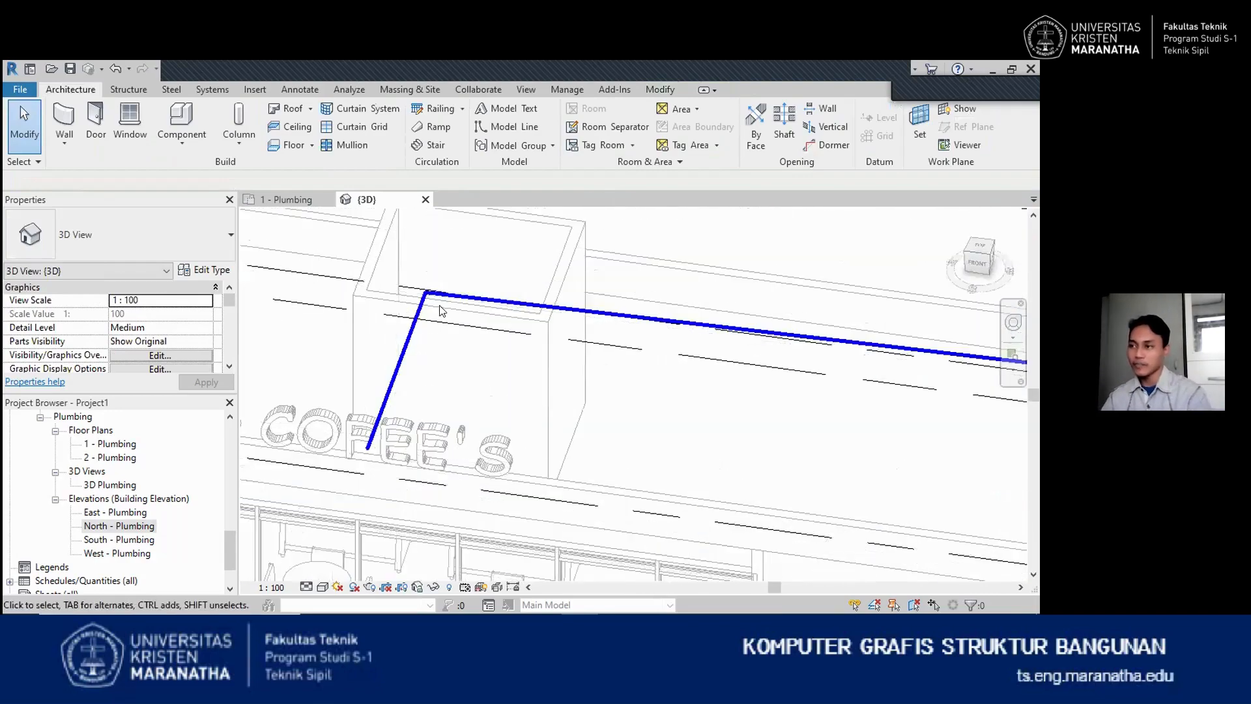
{"action": "scroll", "coordinate": [467, 352], "scroll_direction": "down", "scroll_amount": 8}
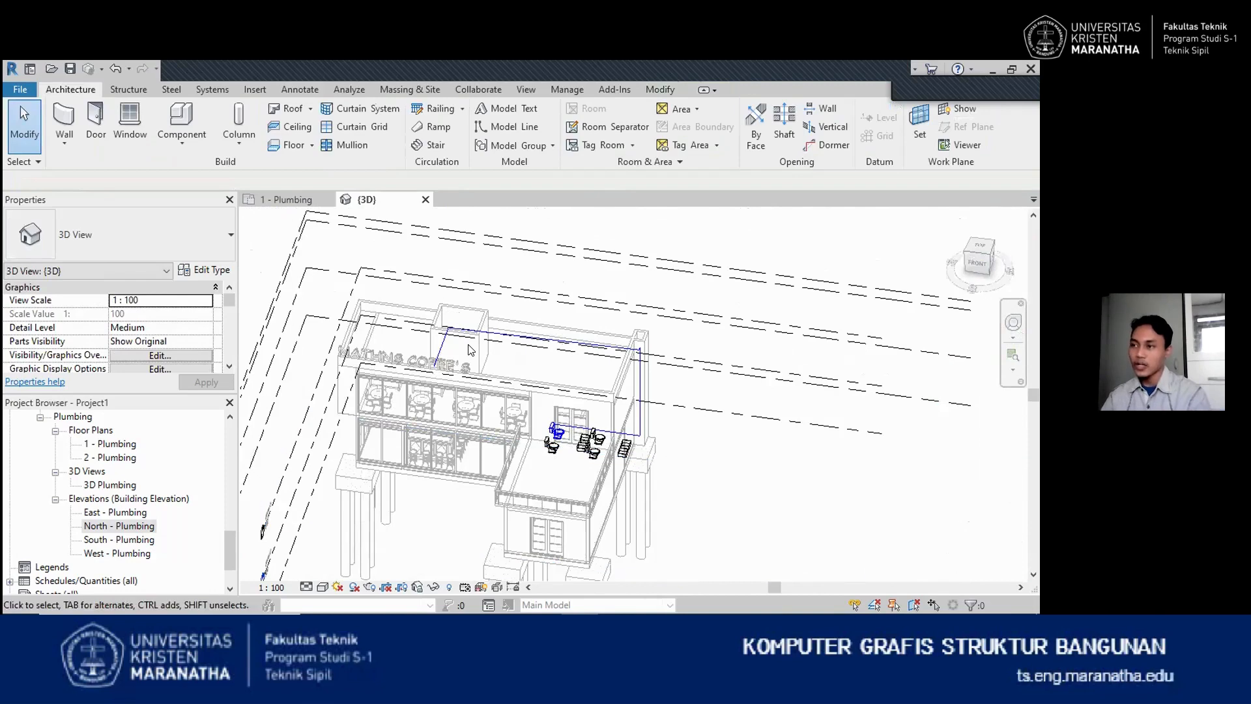
{"action": "scroll", "coordinate": [482, 339], "scroll_direction": "up", "scroll_amount": 3}
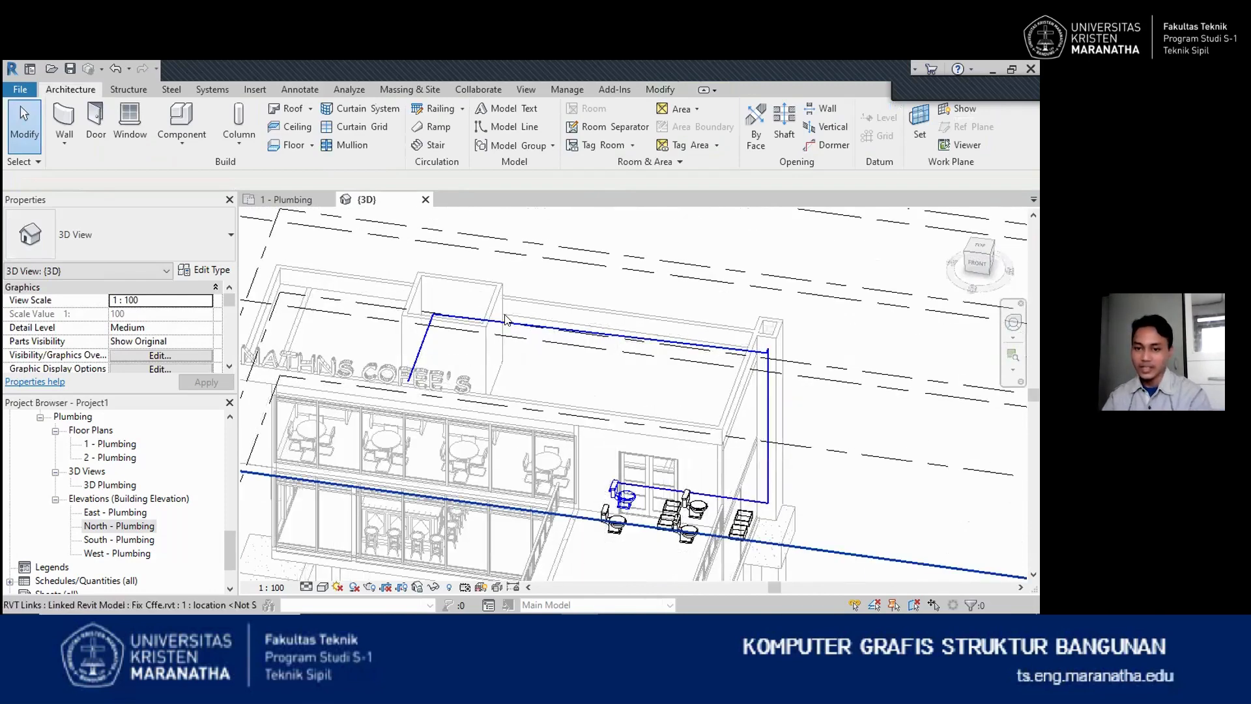
{"action": "scroll", "coordinate": [723, 541], "scroll_direction": "up", "scroll_amount": 1}
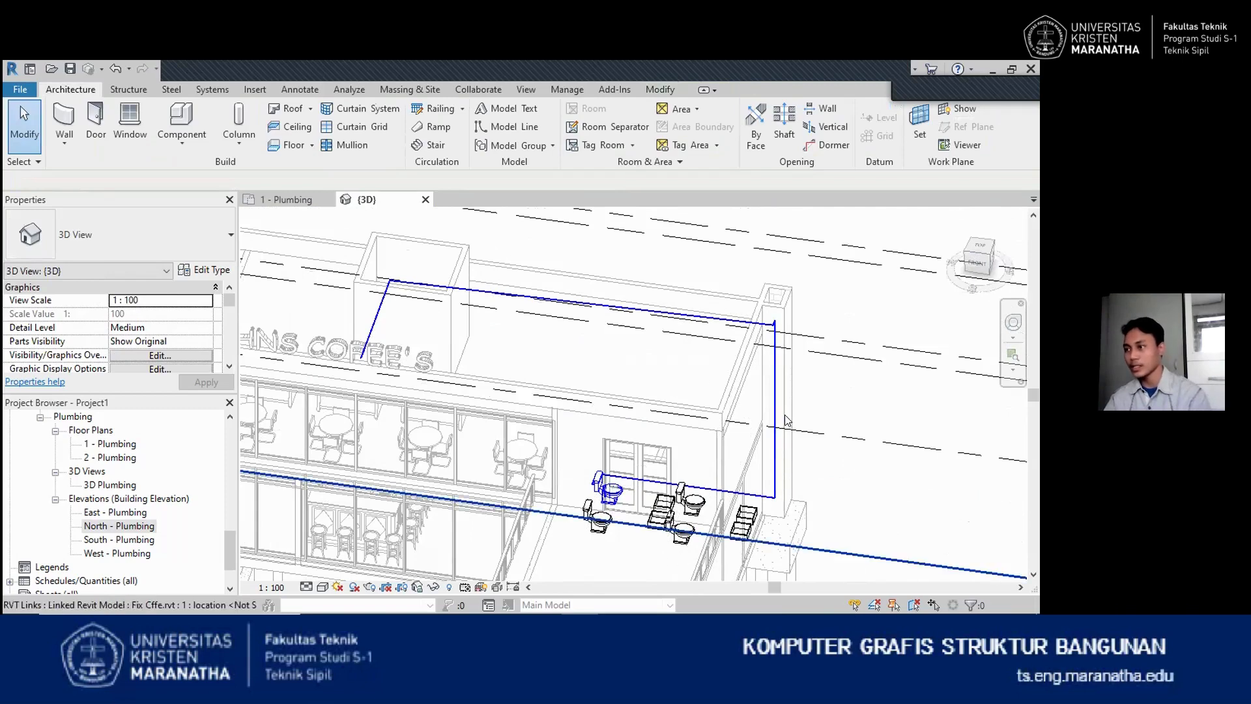
In the 1 - Plumbing plan, draw a 15 mm pipe from the inlet of the first toilet room's second water closet into the adjacent wall
{"action": "left_click", "coordinate": [308, 206]}
{"action": "scroll", "coordinate": [521, 410], "scroll_direction": "down", "scroll_amount": 2}
{"action": "scroll", "coordinate": [522, 411], "scroll_direction": "up", "scroll_amount": 4}
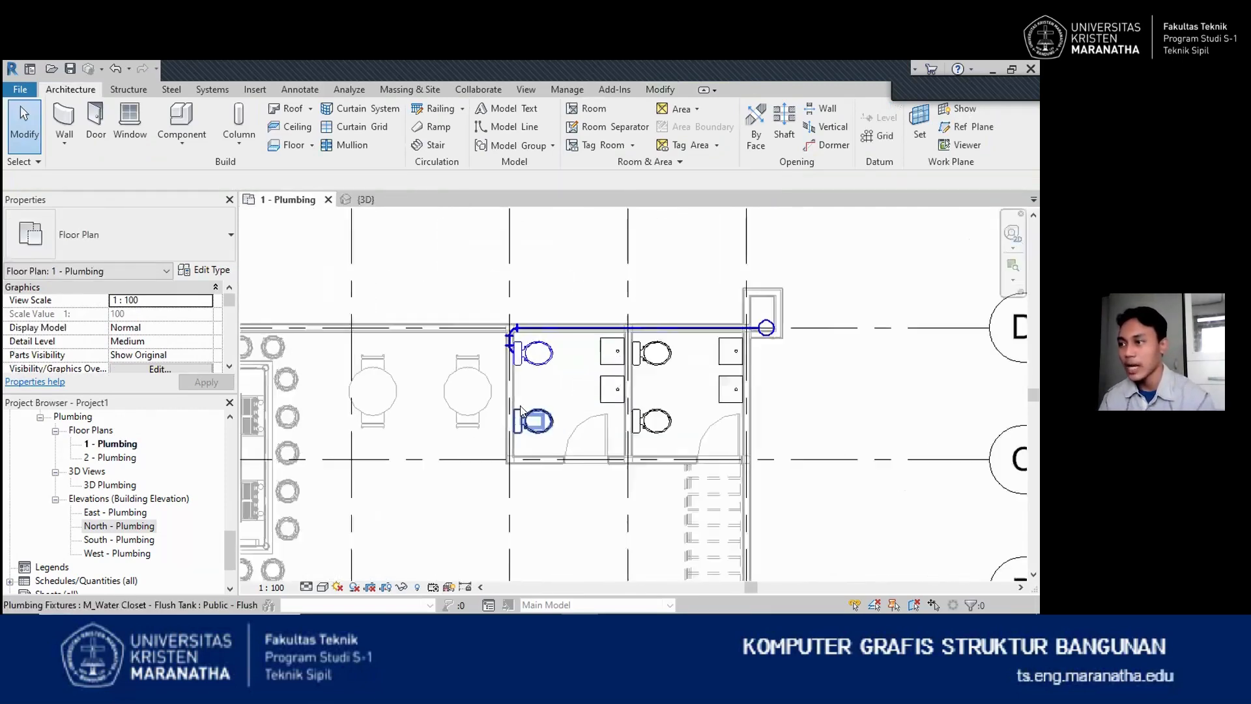
{"action": "scroll", "coordinate": [521, 411], "scroll_direction": "up", "scroll_amount": 1}
{"action": "left_click", "coordinate": [536, 413]}
{"action": "scroll", "coordinate": [521, 430], "scroll_direction": "up", "scroll_amount": 5}
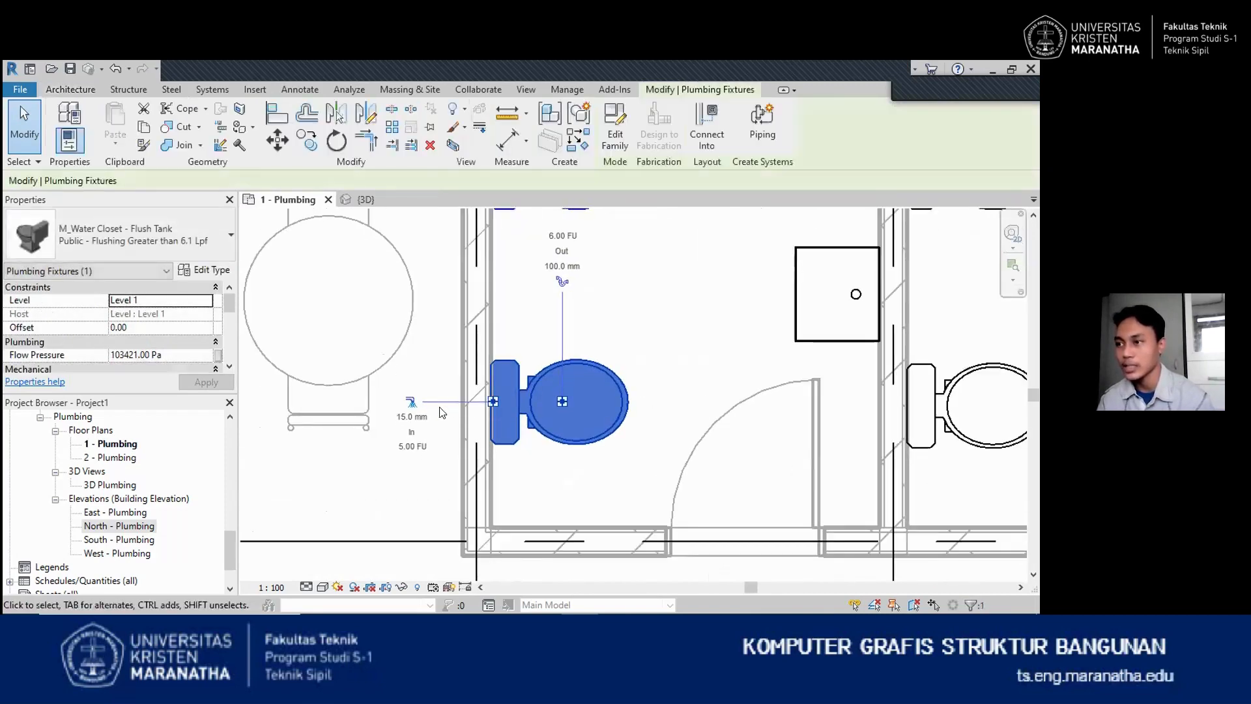
{"action": "left_click", "coordinate": [410, 403]}
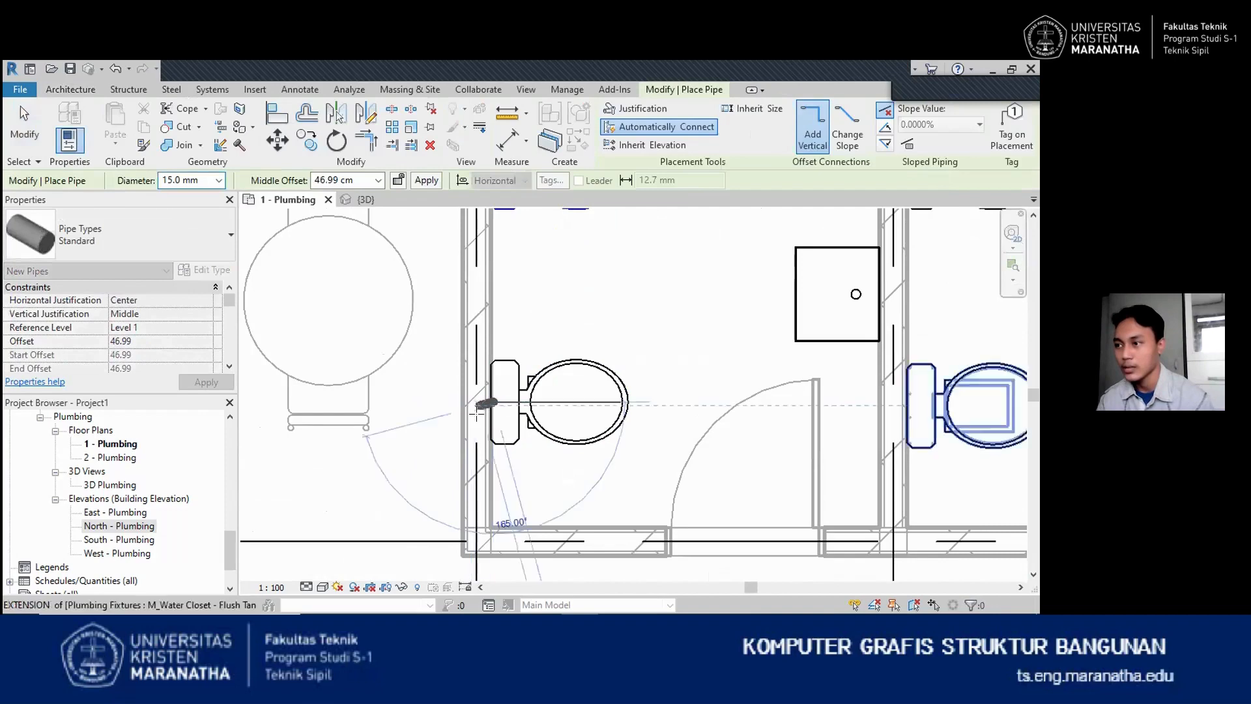
{"action": "left_click", "coordinate": [473, 401]}
Try to continue the pipe inside the wall to the existing pipe by the elbow at grid D
{"action": "scroll", "coordinate": [477, 404], "scroll_direction": "down", "scroll_amount": 7}
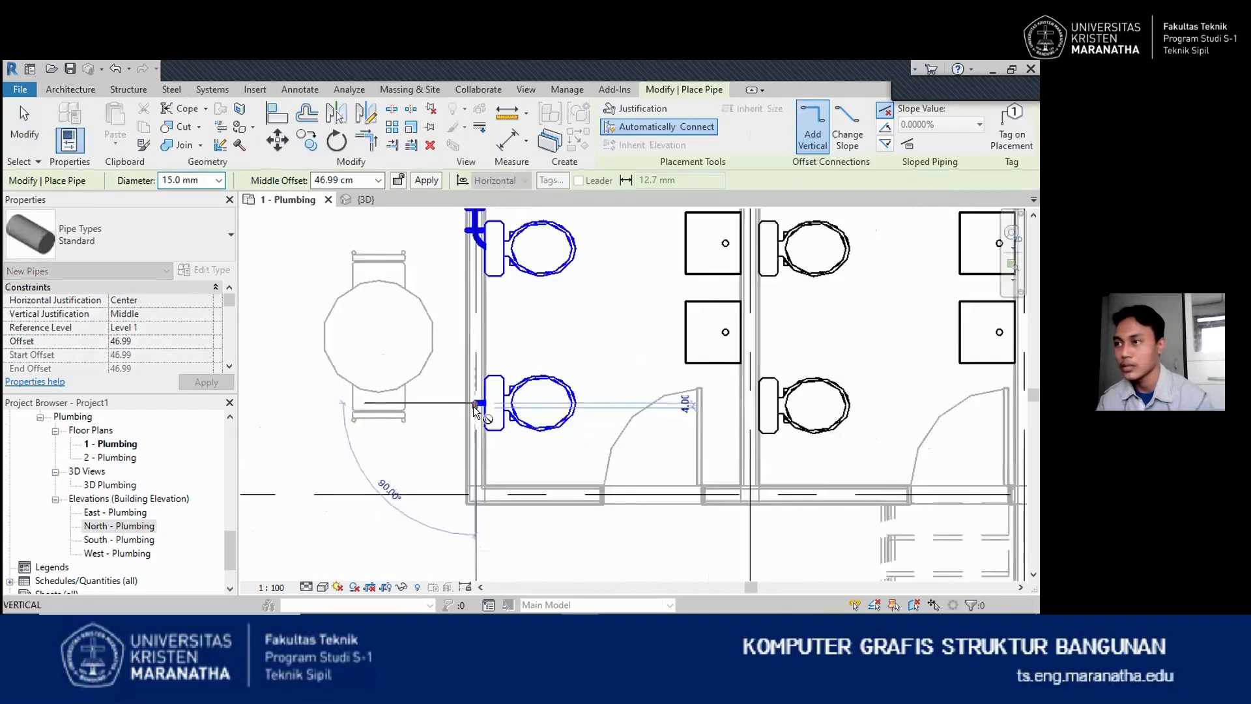
{"action": "scroll", "coordinate": [476, 281], "scroll_direction": "up", "scroll_amount": 5}
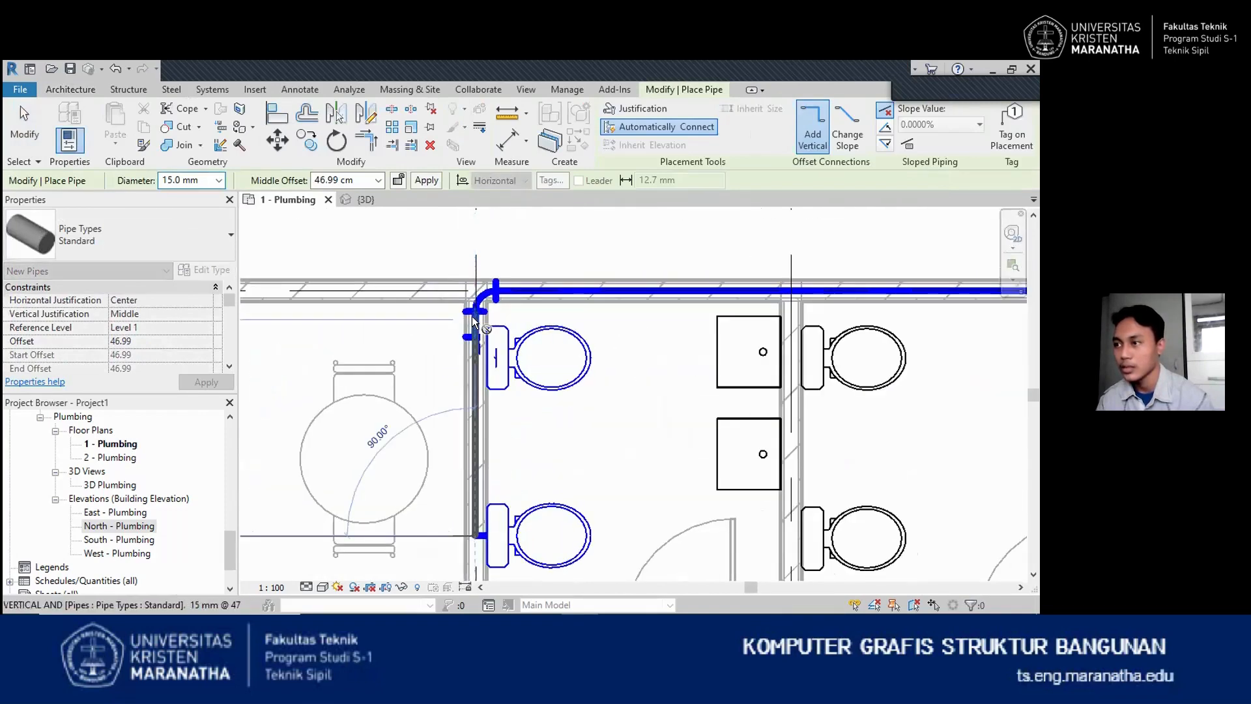
{"action": "left_click", "coordinate": [472, 316]}
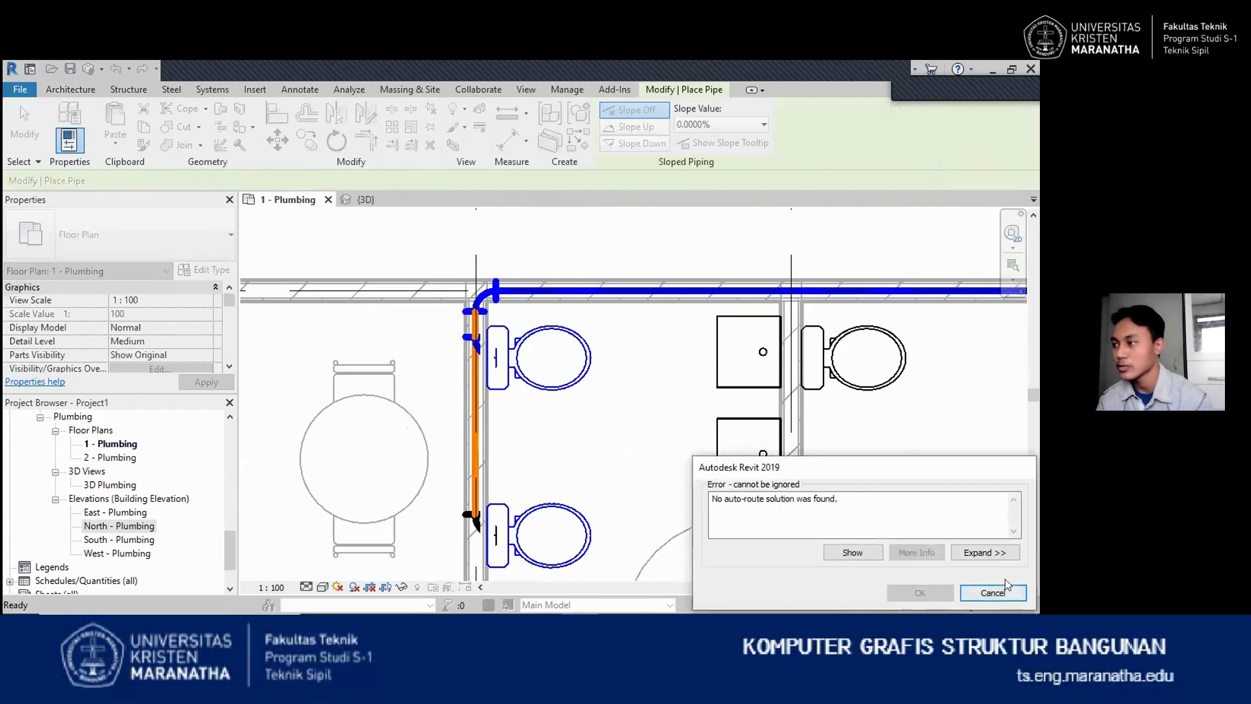
{"action": "left_click", "coordinate": [1002, 594]}
Draw a 15 mm pipe inside the wall from the second water closet's stub to the elbow behind the first water closet
{"action": "scroll", "coordinate": [573, 469], "scroll_direction": "down", "scroll_amount": 3}
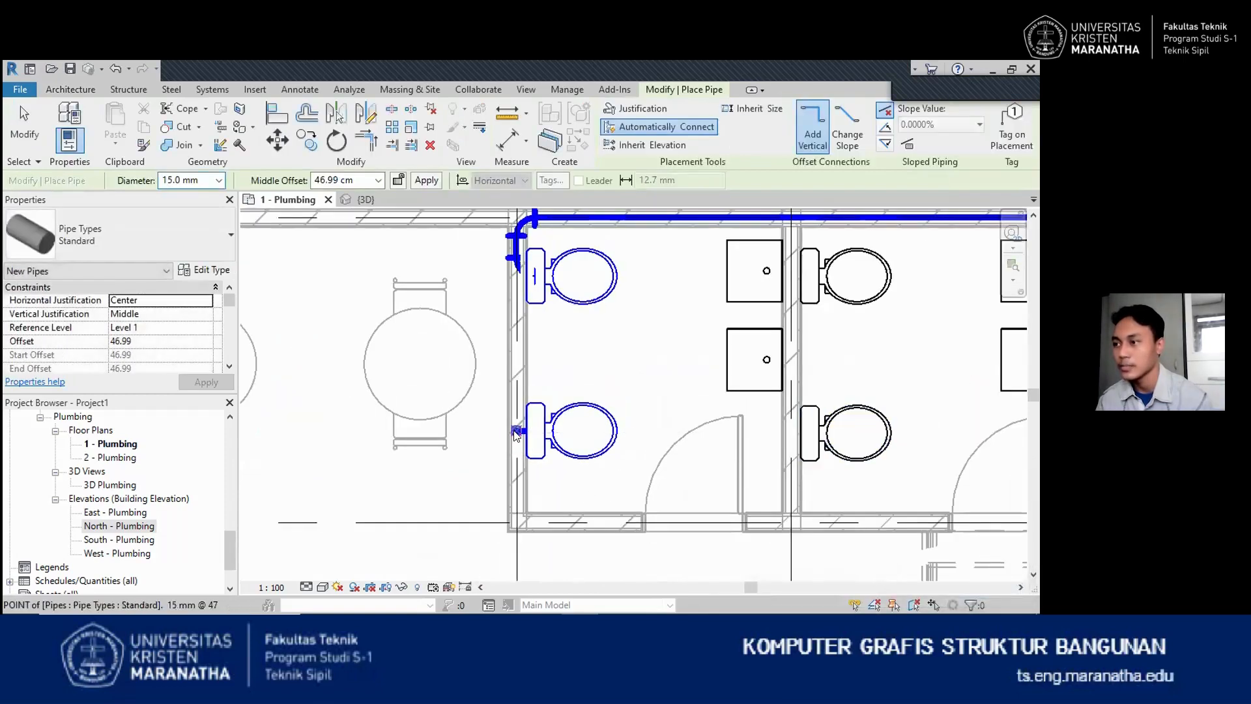
{"action": "scroll", "coordinate": [497, 348], "scroll_direction": "down", "scroll_amount": 3}
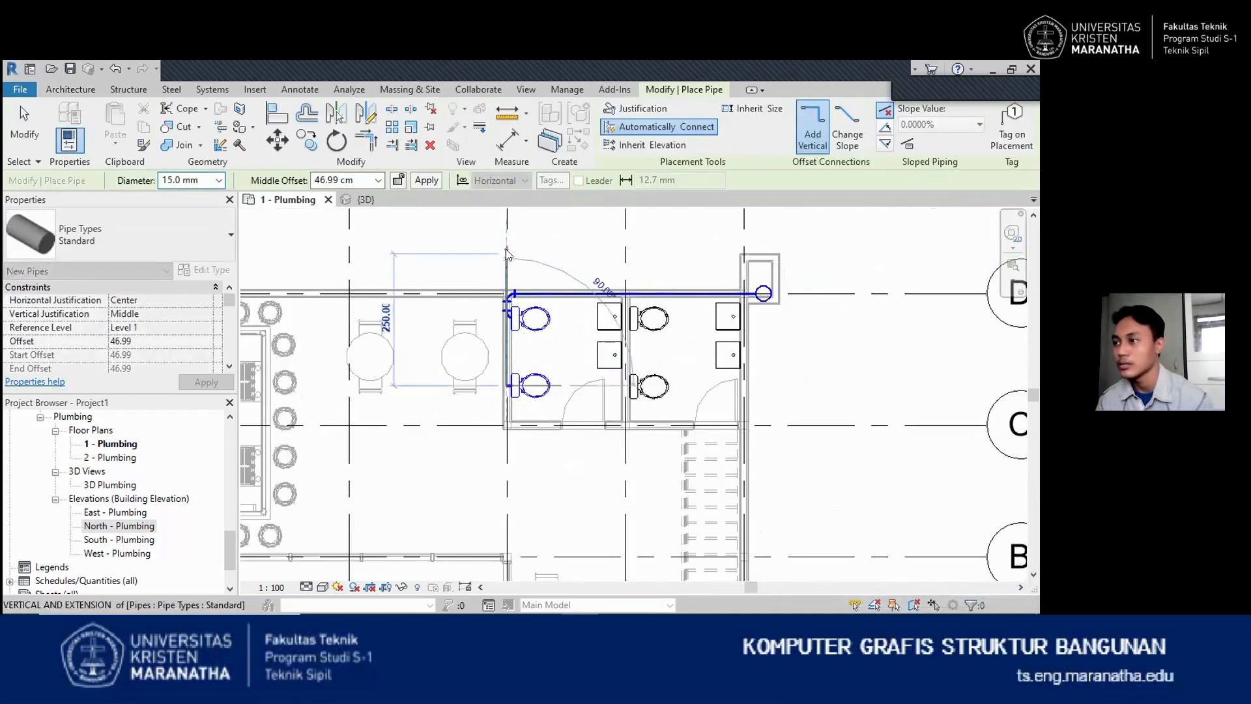
{"action": "scroll", "coordinate": [510, 348], "scroll_direction": "up", "scroll_amount": 5}
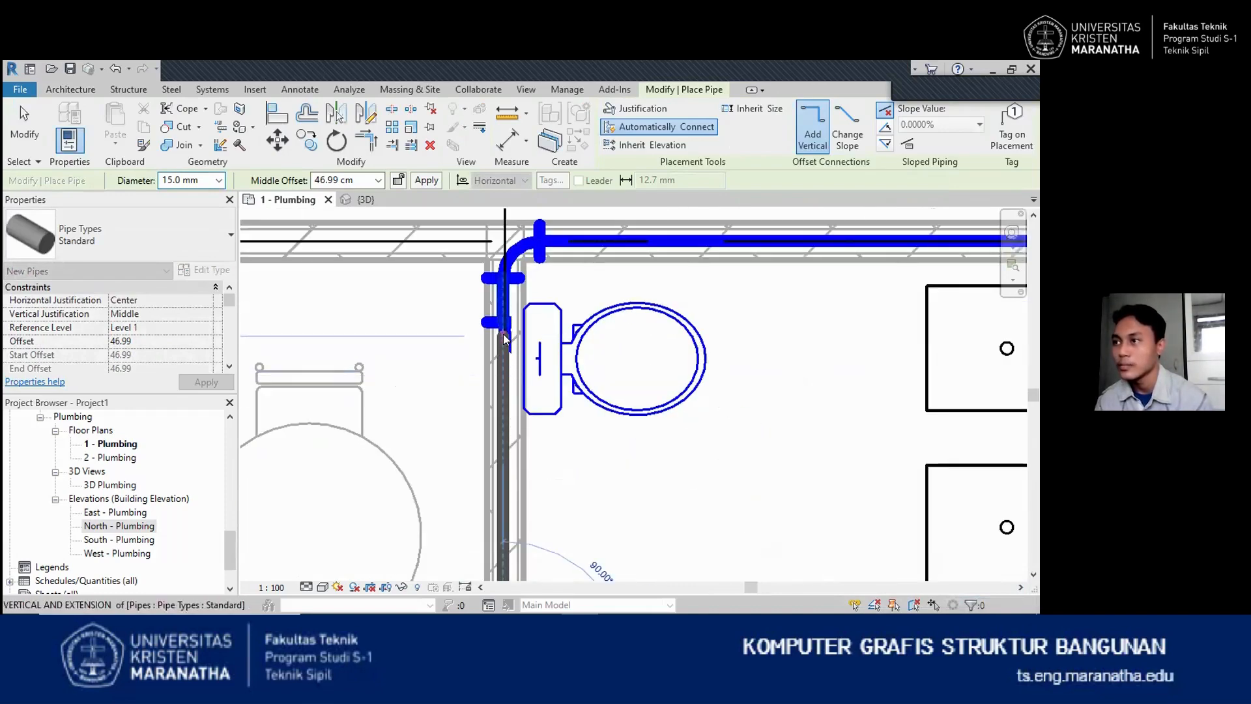
{"action": "left_click", "coordinate": [507, 348]}
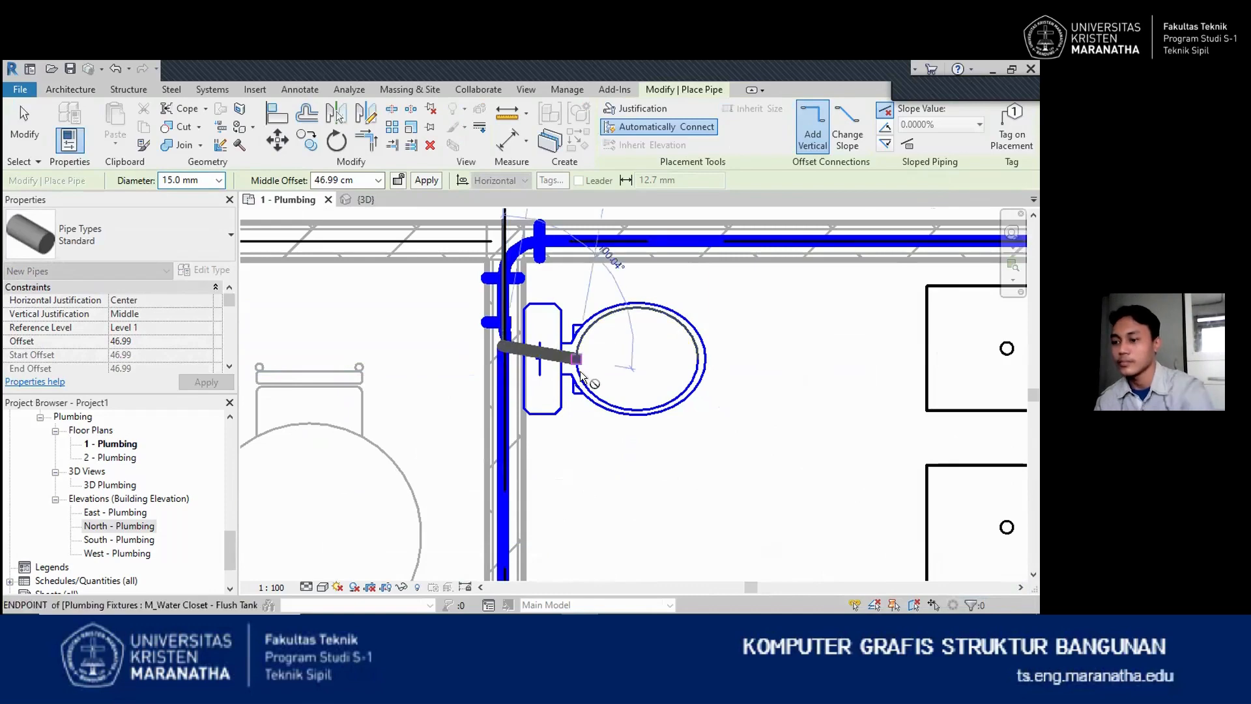
{"action": "key", "text": "Escape"}
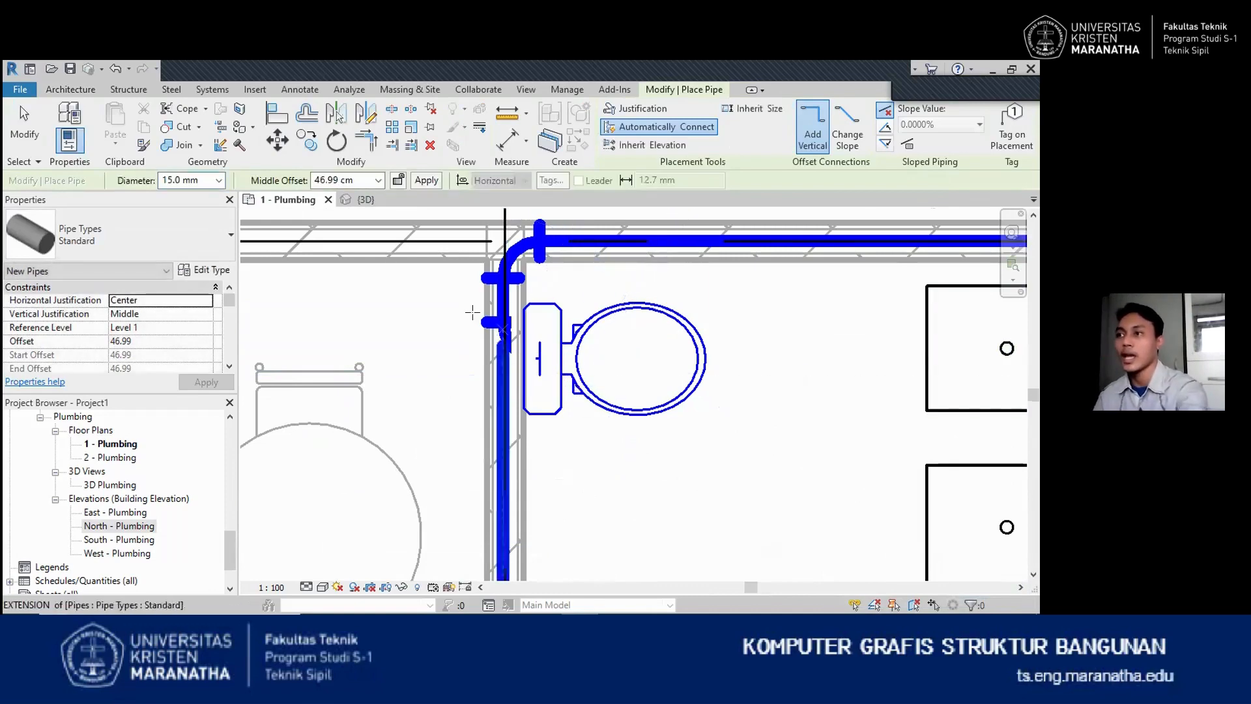
Examine the new pipe behind the first toilet room's two water closets in the 3D view
{"action": "left_click", "coordinate": [365, 200]}
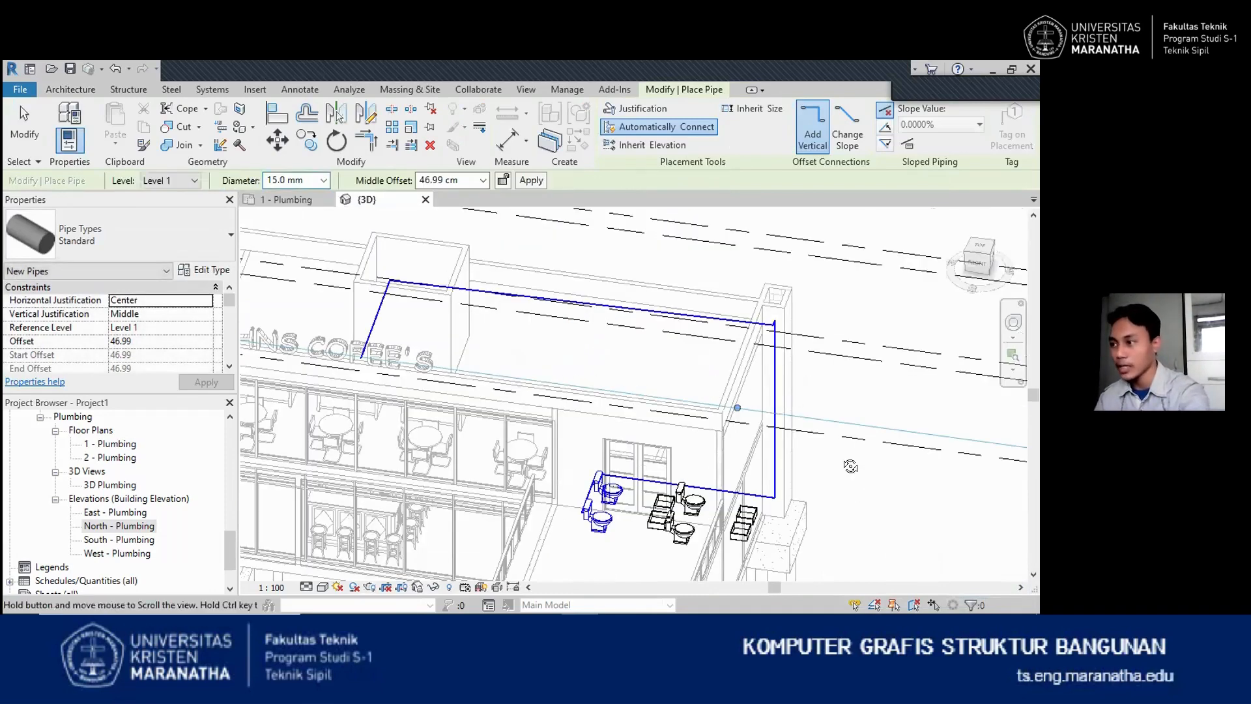
{"action": "middle_click_drag", "start_coordinate": [851, 467], "coordinate": [745, 467], "text": "shift"}
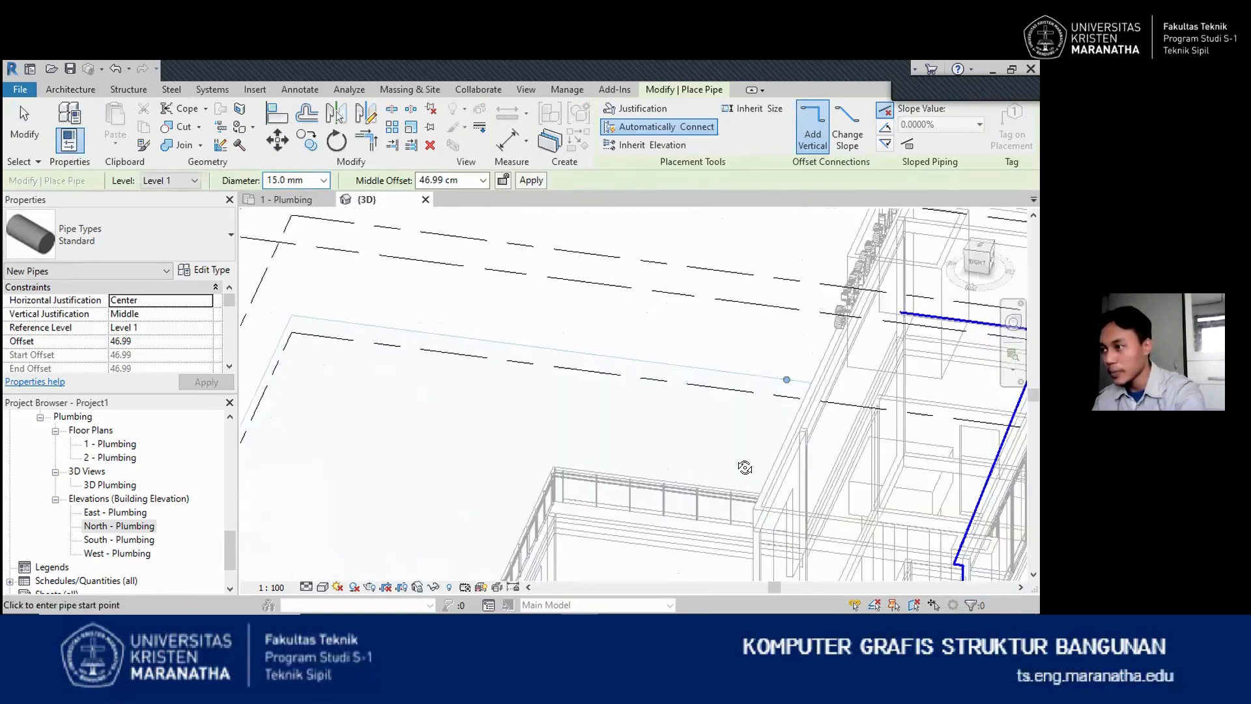
{"action": "scroll", "coordinate": [744, 473], "scroll_direction": "down", "scroll_amount": 5}
{"action": "middle_click_drag", "start_coordinate": [688, 544], "coordinate": [720, 475], "text": "shift"}
{"action": "scroll", "coordinate": [612, 528], "scroll_direction": "up", "scroll_amount": 3}
{"action": "middle_click_drag", "start_coordinate": [612, 532], "coordinate": [603, 464]}
{"action": "scroll", "coordinate": [518, 460], "scroll_direction": "up", "scroll_amount": 4}
{"action": "middle_click_drag", "start_coordinate": [519, 460], "coordinate": [476, 386]}
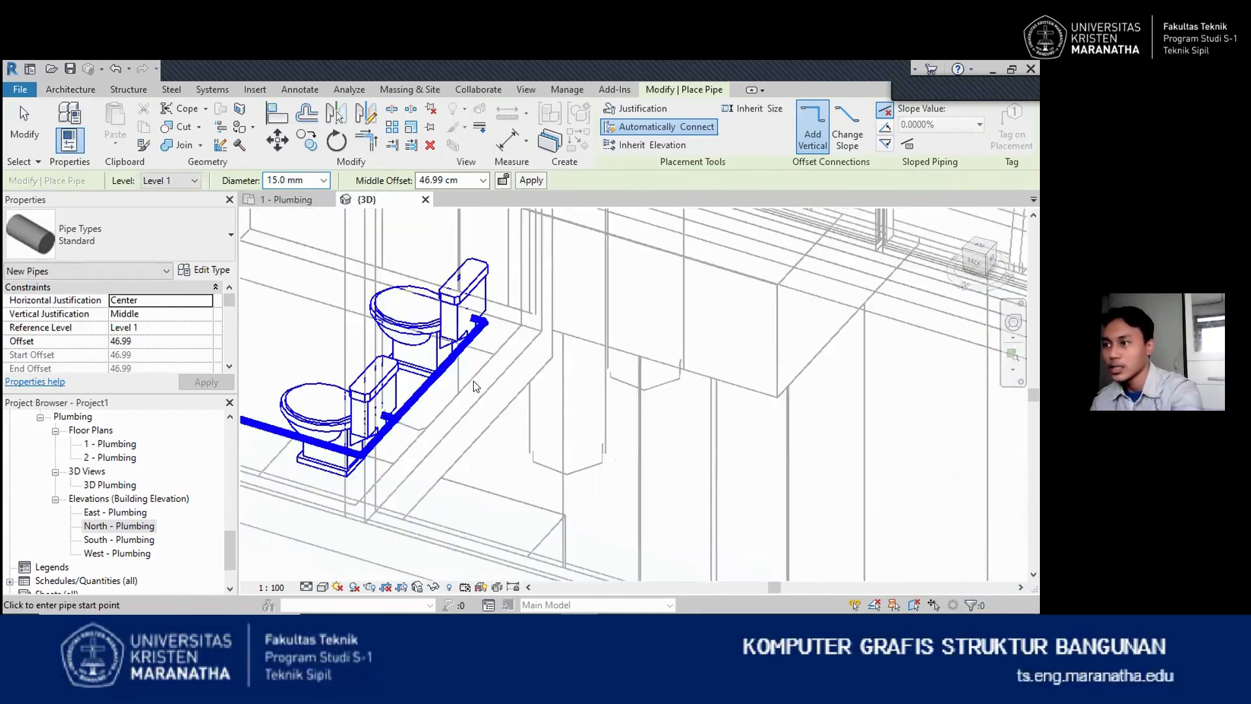
{"action": "scroll", "coordinate": [431, 435], "scroll_direction": "up", "scroll_amount": 1}
{"action": "middle_click_drag", "start_coordinate": [431, 436], "coordinate": [500, 419]}
Check the ends of the pipe run joining the two water closets in 3D, and leave nothing selected
{"action": "key", "text": "Escape"}
{"action": "left_click", "coordinate": [466, 393]}
{"action": "left_click_drag", "start_coordinate": [420, 442], "coordinate": [423, 438]}
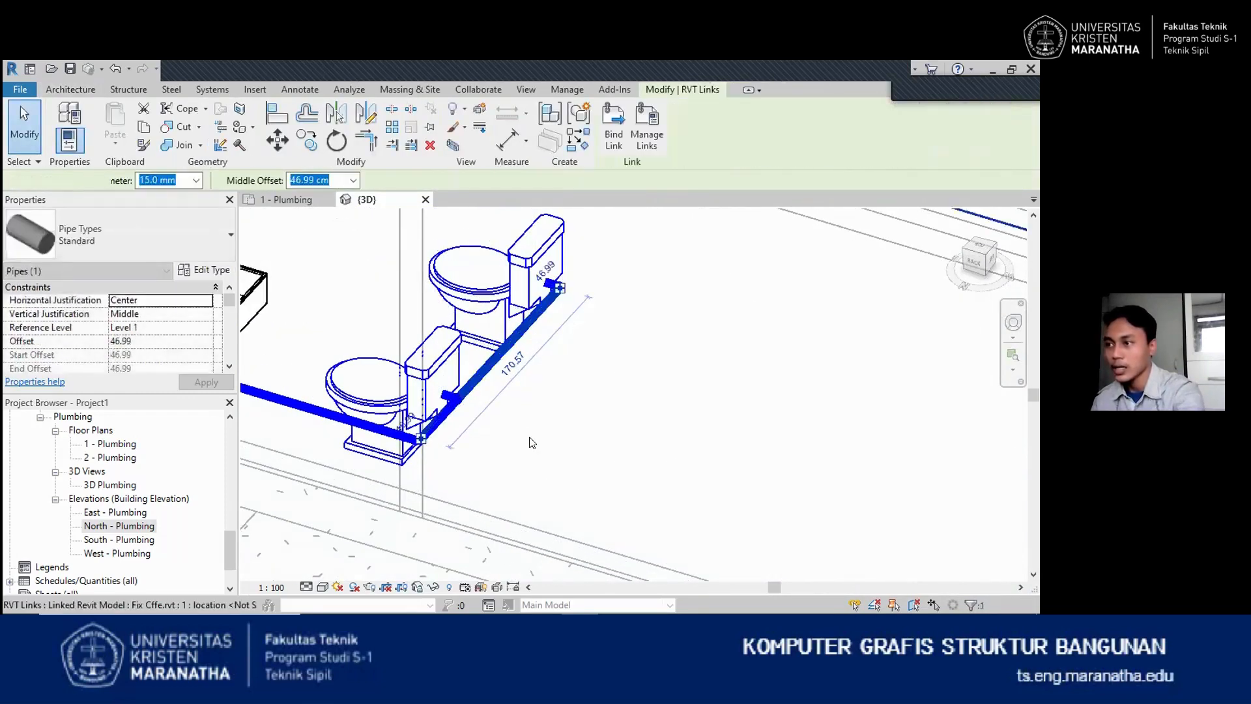
{"action": "left_click", "coordinate": [597, 438]}
{"action": "scroll", "coordinate": [597, 395], "scroll_direction": "down", "scroll_amount": 6}
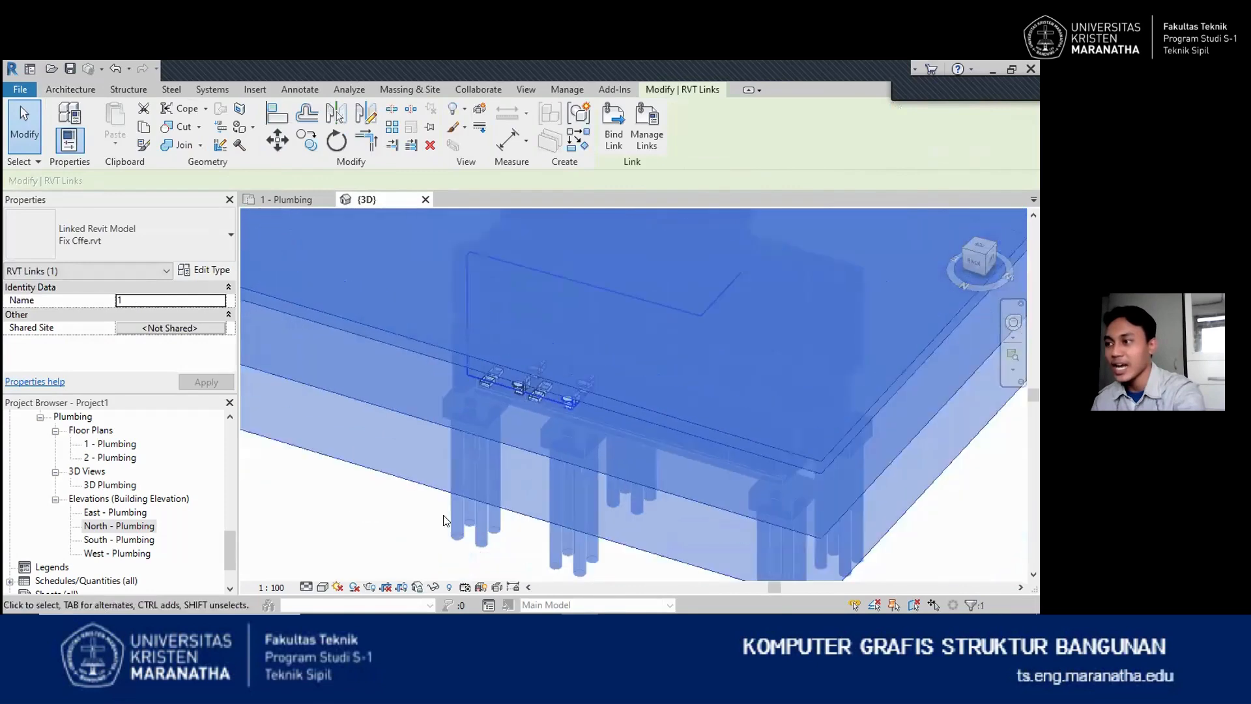
{"action": "key", "text": "Escape"}
{"action": "scroll", "coordinate": [601, 385], "scroll_direction": "up", "scroll_amount": 3}
{"action": "scroll", "coordinate": [600, 384], "scroll_direction": "up", "scroll_amount": 5}
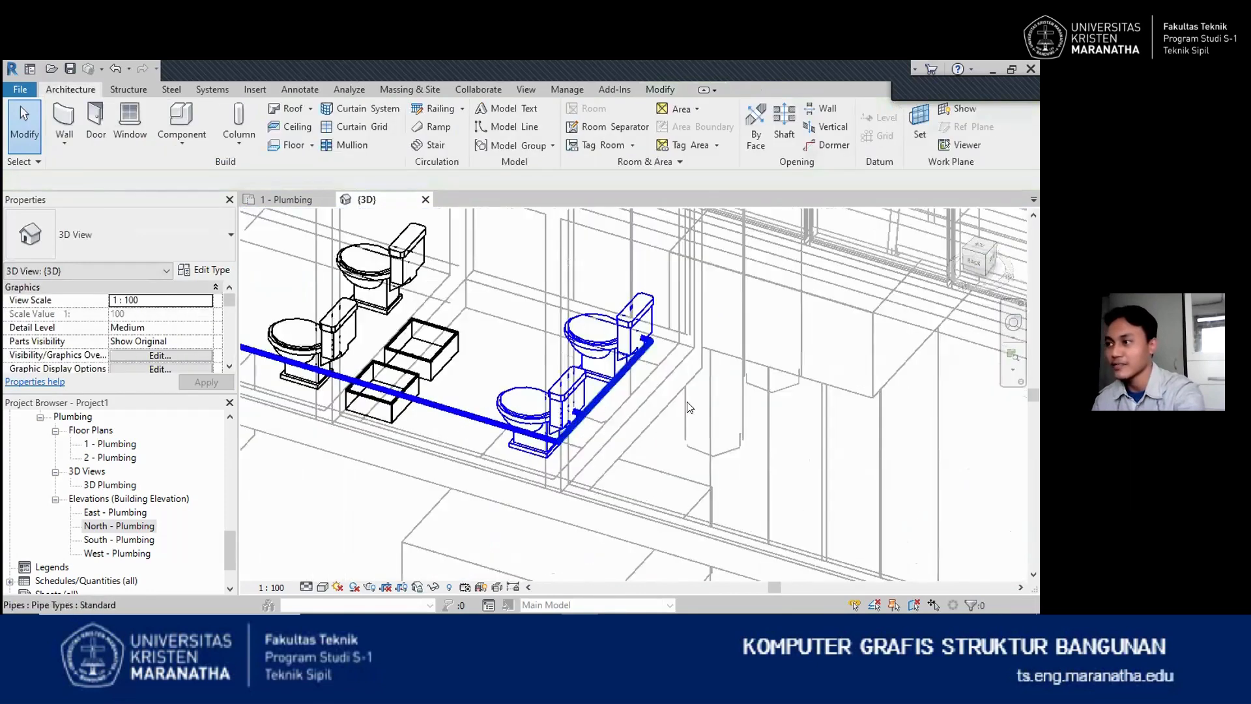
{"action": "scroll", "coordinate": [672, 418], "scroll_direction": "down", "scroll_amount": 5}
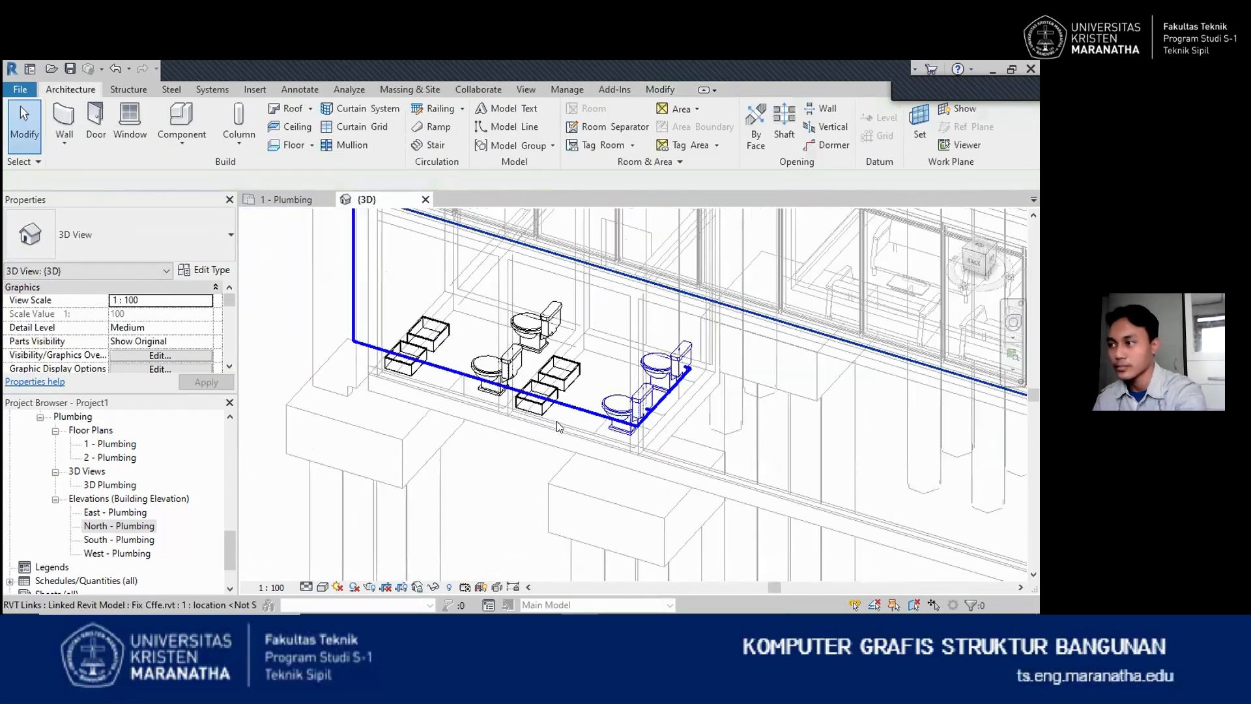
{"action": "middle_click_drag", "start_coordinate": [655, 429], "coordinate": [297, 200], "text": "shift"}
Return to the 1 - Plumbing plan and select the sink nearest grid D in the first toilet room
{"action": "left_click", "coordinate": [291, 200]}
{"action": "scroll", "coordinate": [443, 323], "scroll_direction": "down", "scroll_amount": 5}
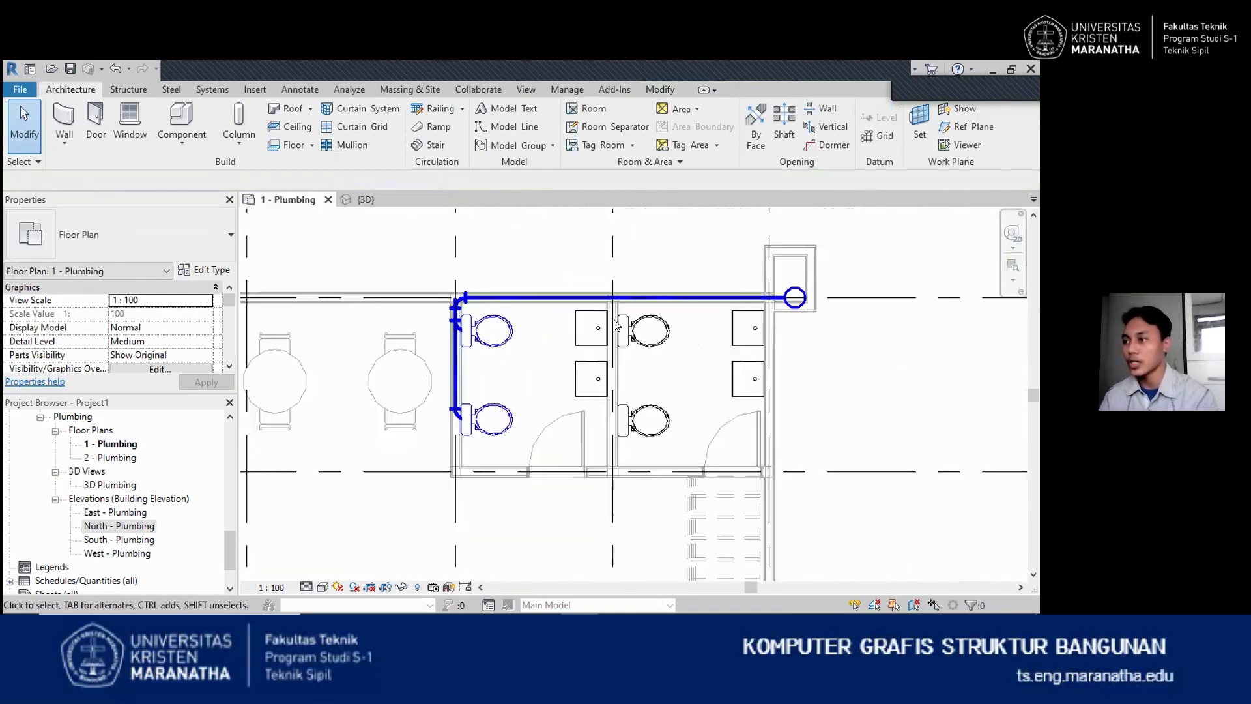
{"action": "scroll", "coordinate": [606, 326], "scroll_direction": "up", "scroll_amount": 2}
{"action": "left_click", "coordinate": [495, 345]}
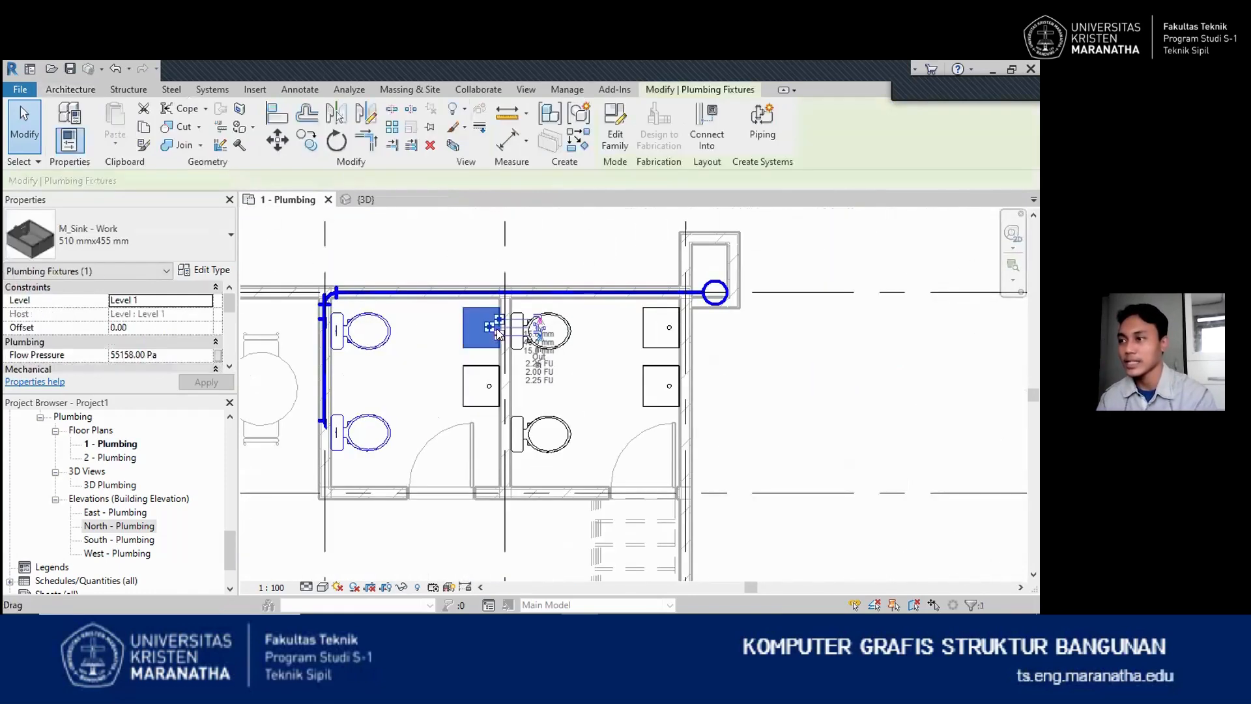
{"action": "scroll", "coordinate": [497, 334], "scroll_direction": "up", "scroll_amount": 2}
{"action": "scroll", "coordinate": [499, 324], "scroll_direction": "up", "scroll_amount": 1}
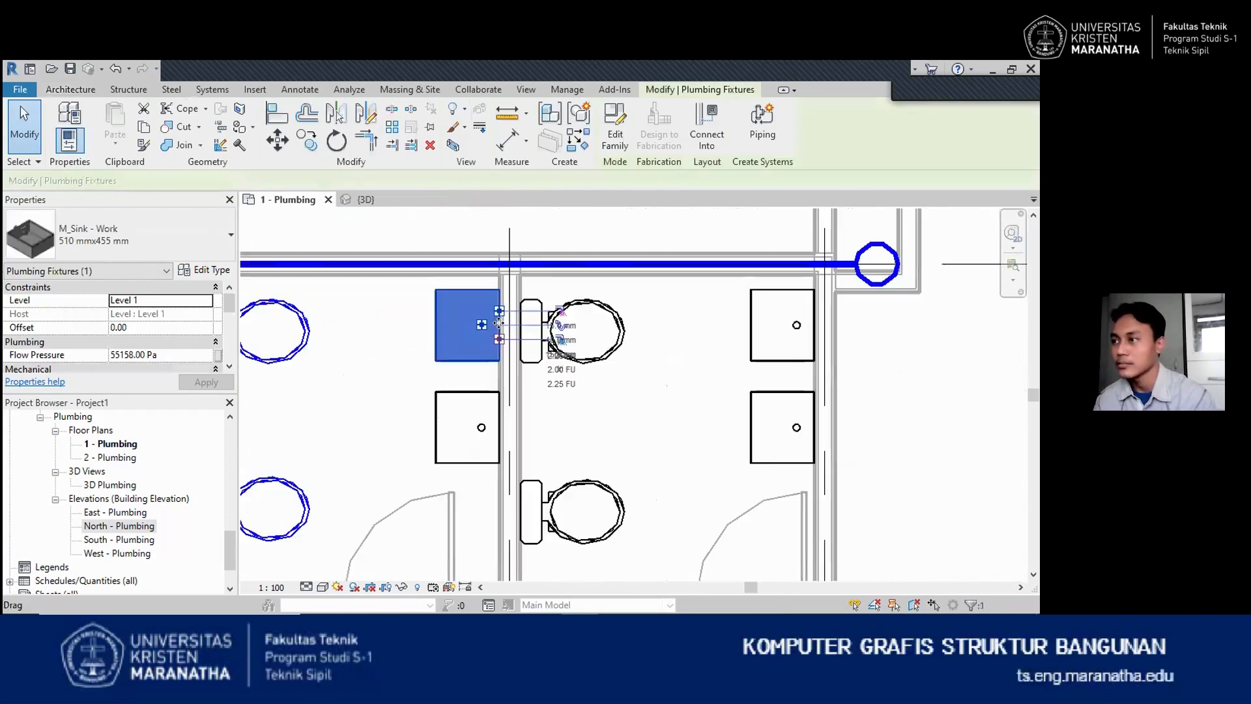
{"action": "scroll", "coordinate": [499, 324], "scroll_direction": "up", "scroll_amount": 1}
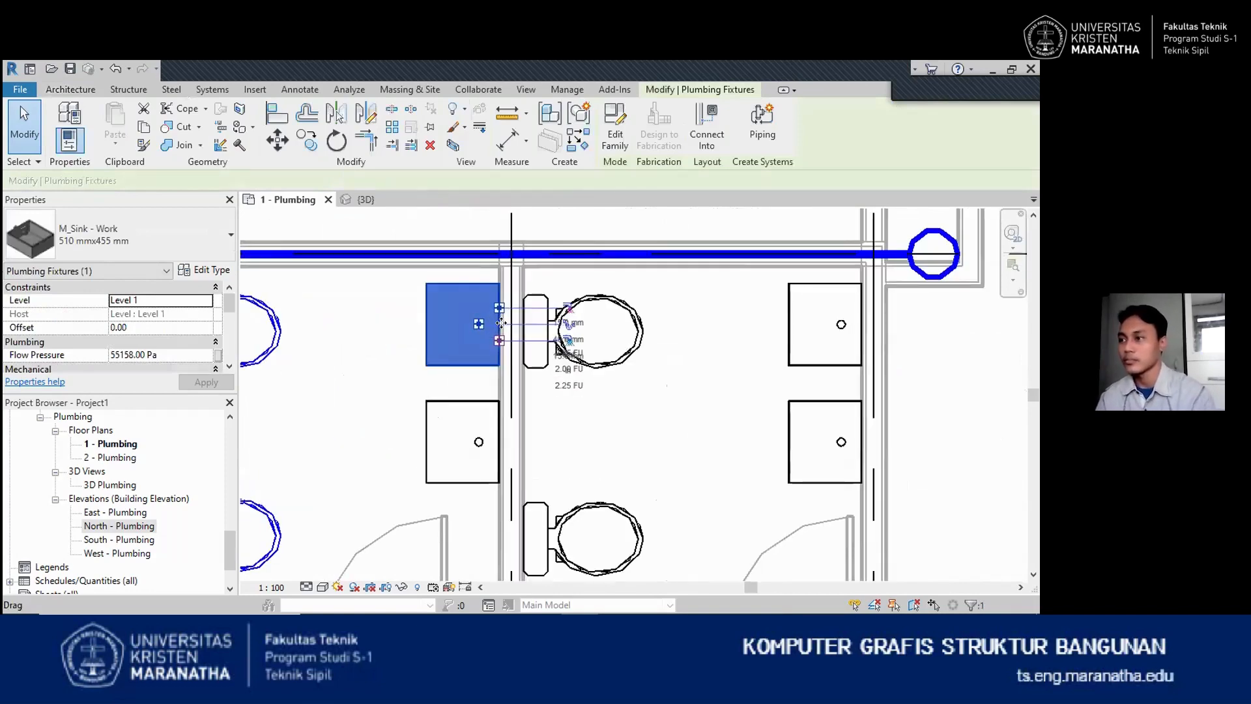
{"action": "scroll", "coordinate": [502, 323], "scroll_direction": "up", "scroll_amount": 1}
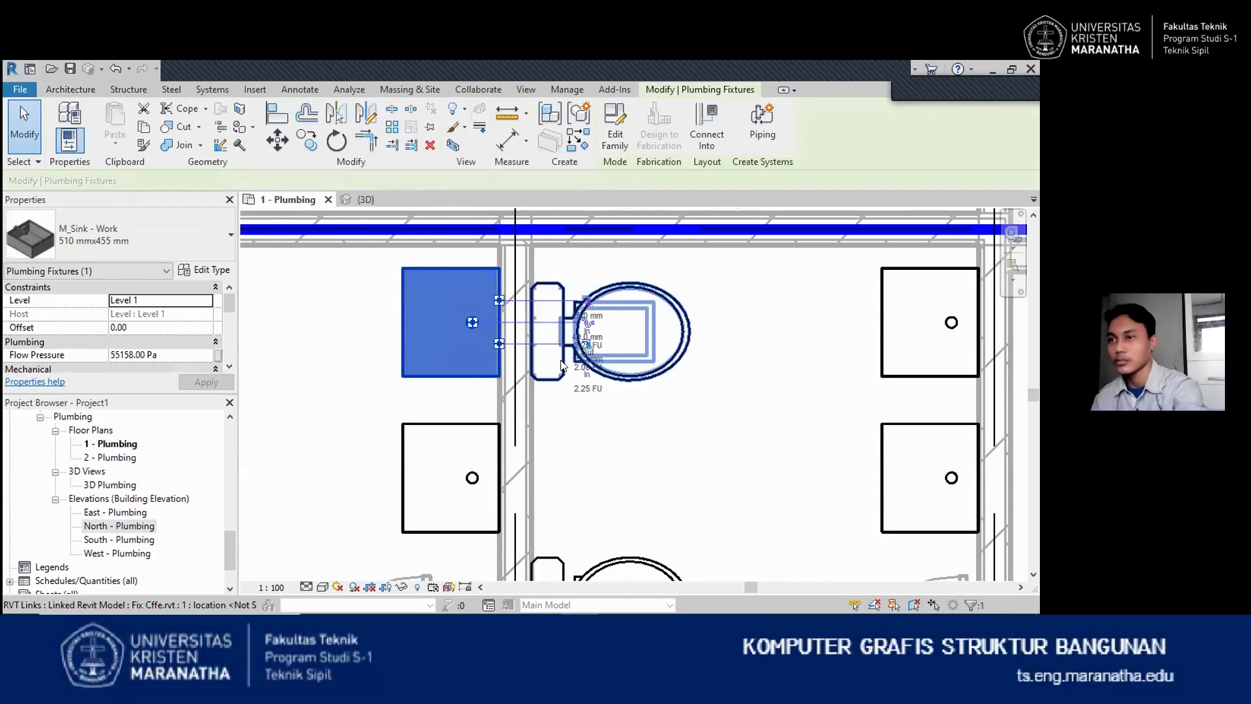
{"action": "left_click", "coordinate": [499, 300]}
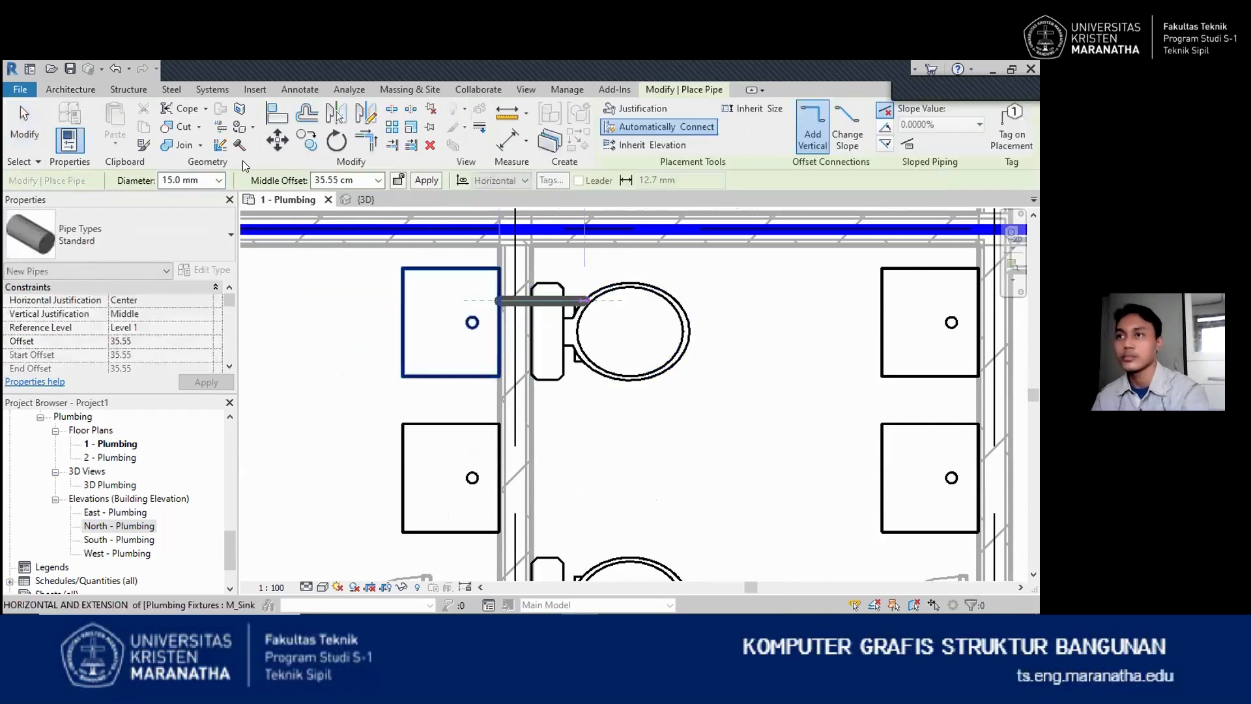
{"action": "left_click", "coordinate": [114, 73]}
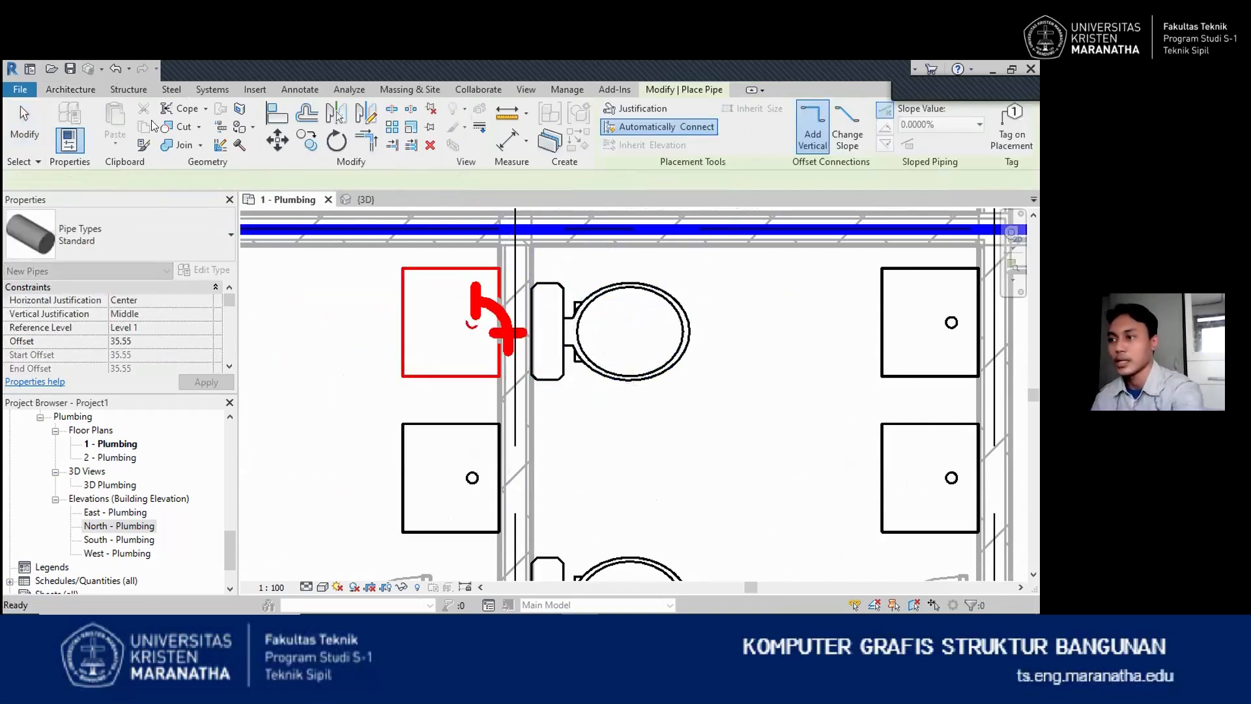
{"action": "left_click", "coordinate": [584, 341]}
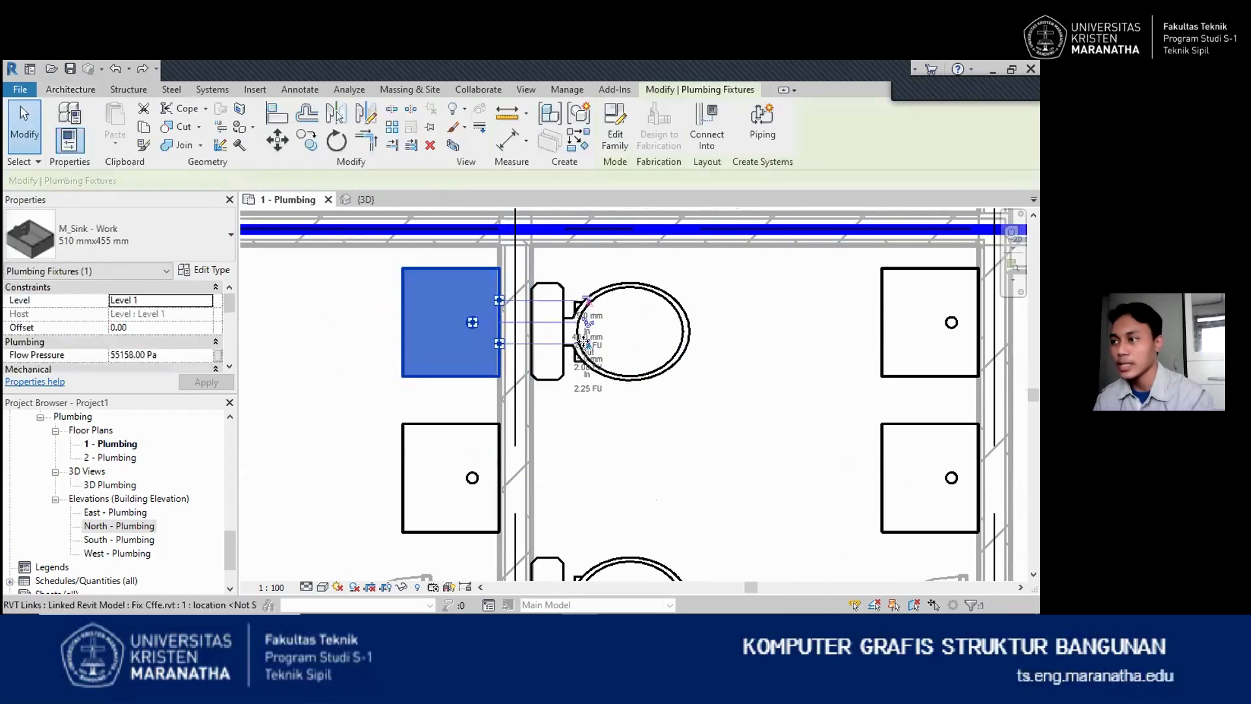
Draw a 15 mm pipe at 35.55 cm offset from the selected sink's supply connector into the partition wall and up to the grid D main pipe
{"action": "left_click", "coordinate": [499, 343]}
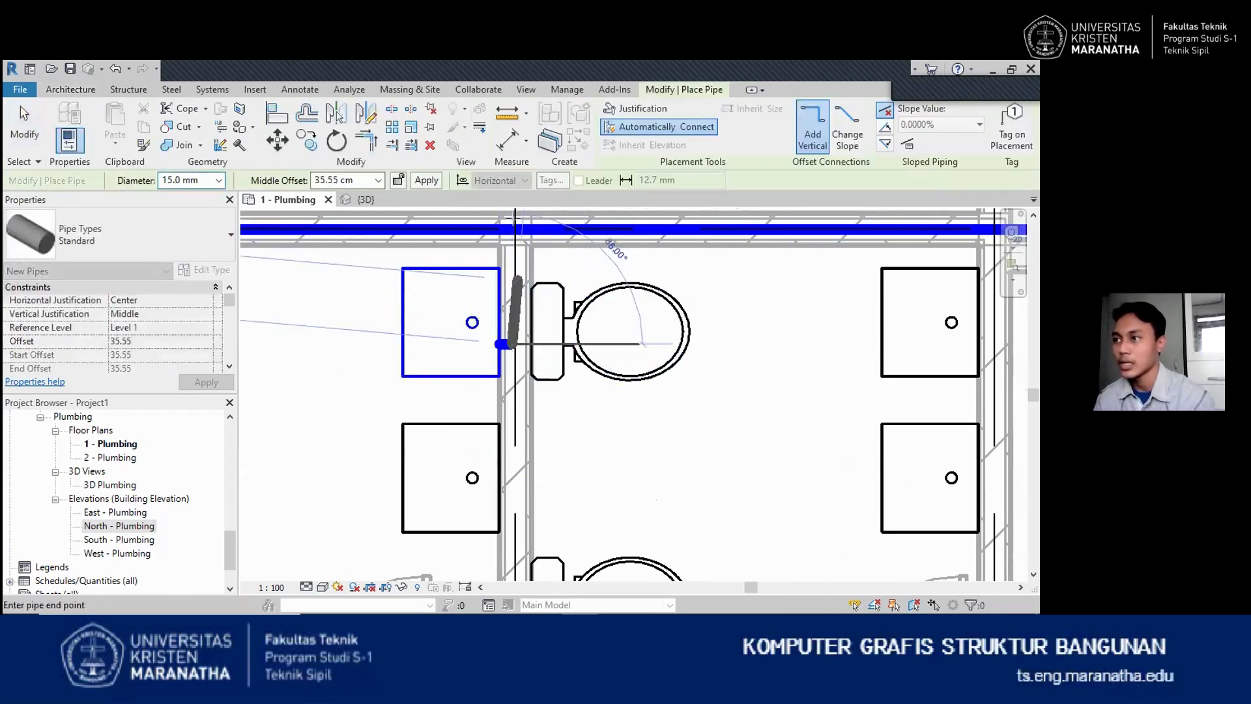
{"action": "scroll", "coordinate": [515, 300], "scroll_direction": "down", "scroll_amount": 1}
{"action": "scroll", "coordinate": [515, 299], "scroll_direction": "down", "scroll_amount": 2}
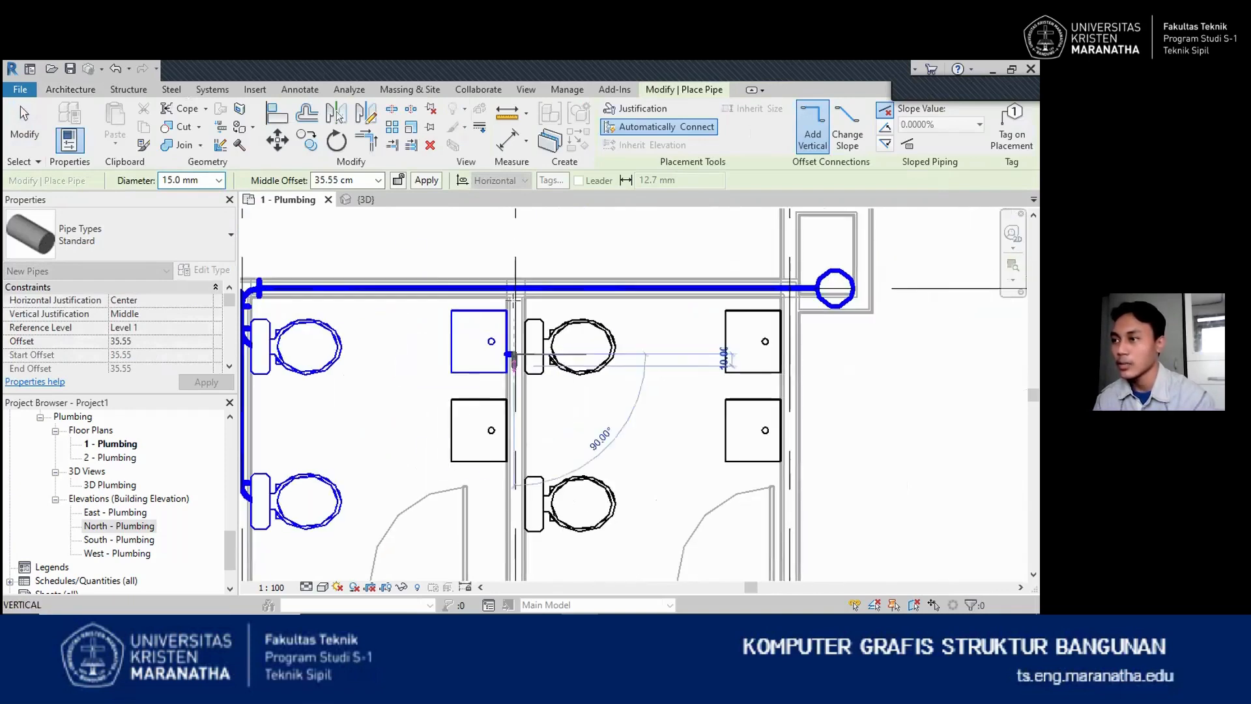
{"action": "scroll", "coordinate": [541, 294], "scroll_direction": "up", "scroll_amount": 4}
{"action": "left_click", "coordinate": [540, 294]}
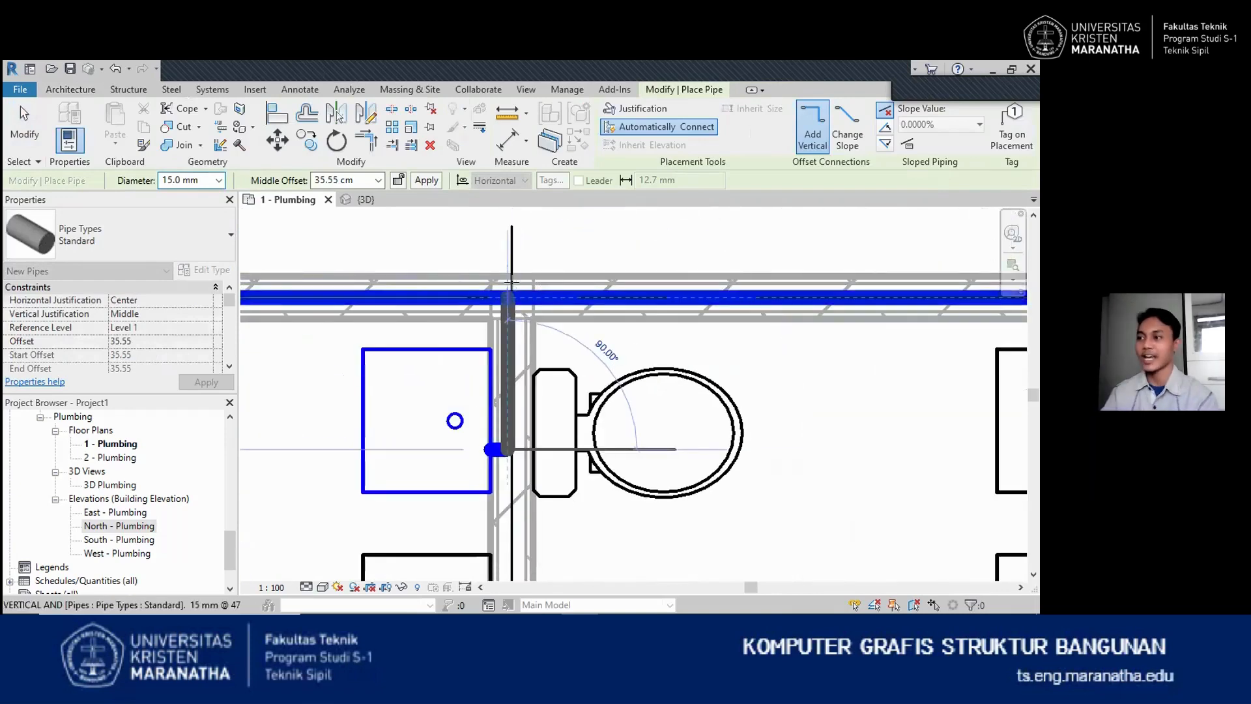
{"action": "scroll", "coordinate": [535, 323], "scroll_direction": "down", "scroll_amount": 2}
{"action": "scroll", "coordinate": [537, 324], "scroll_direction": "down", "scroll_amount": 3}
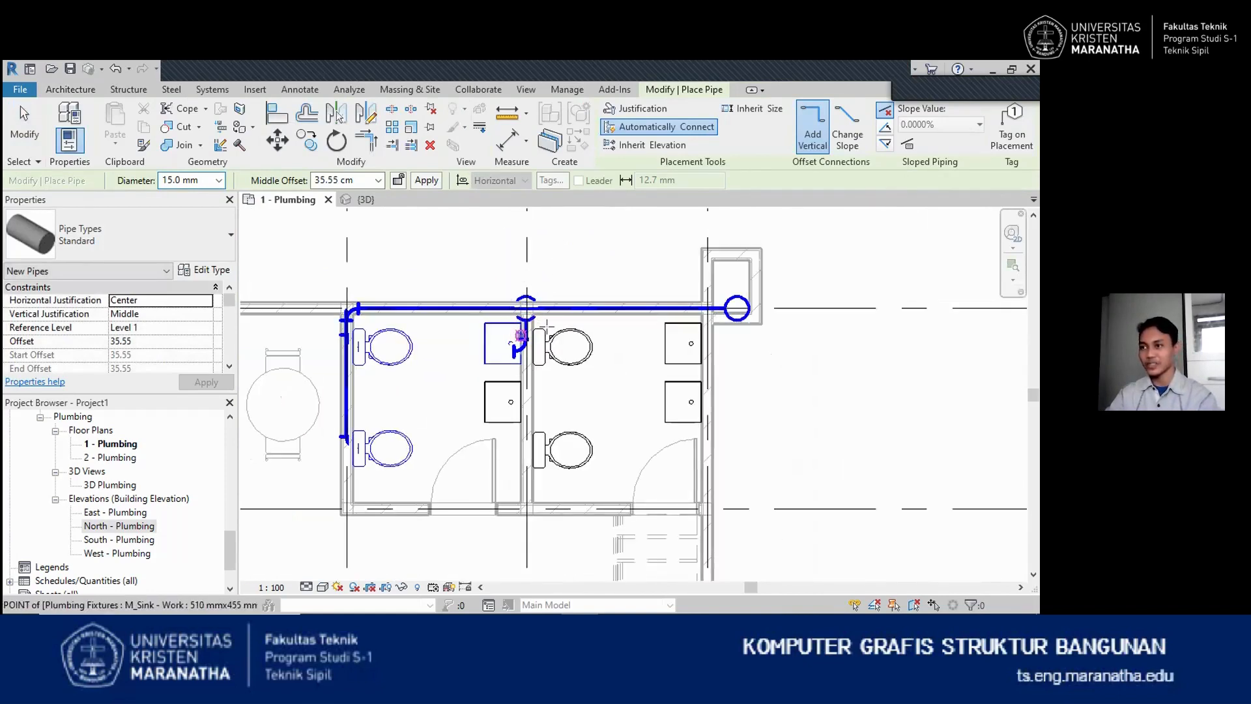
{"action": "scroll", "coordinate": [546, 324], "scroll_direction": "up", "scroll_amount": 2}
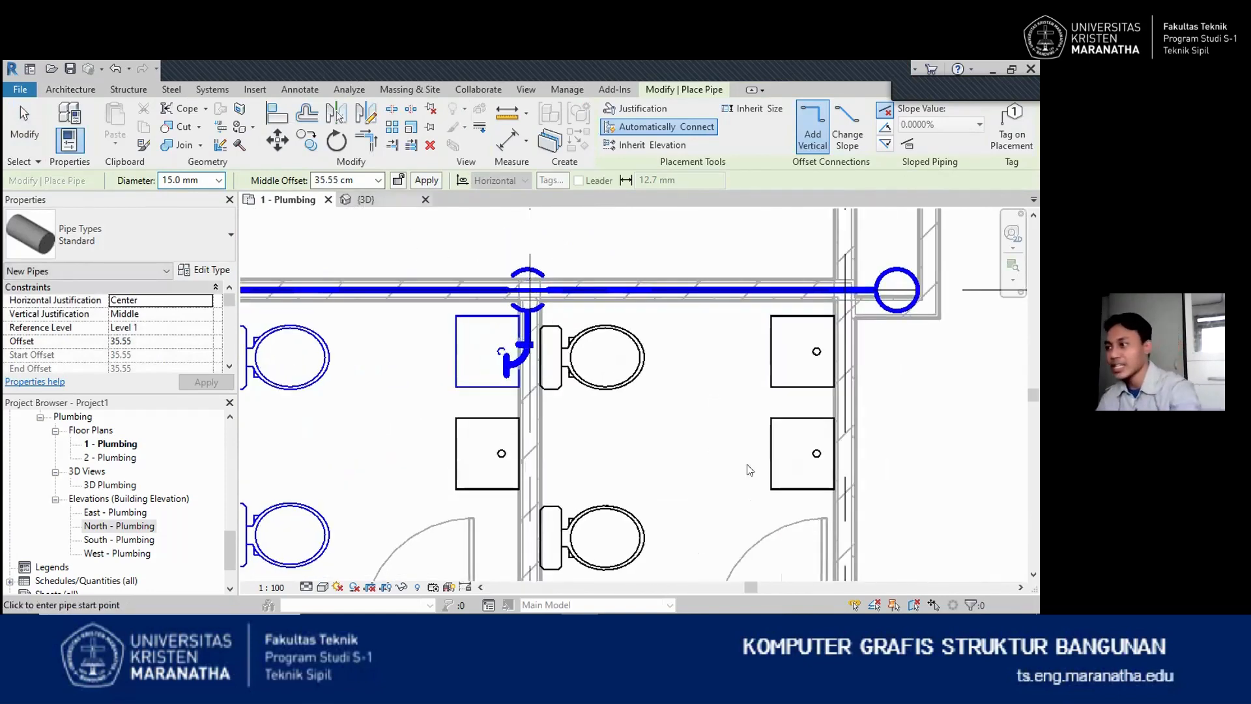
Examine the sink's new supply branch and its connection to the main pipe in the 3D view
{"action": "key", "text": "ctrl+Tab"}
{"action": "scroll", "coordinate": [523, 455], "scroll_direction": "up", "scroll_amount": 1}
{"action": "scroll", "coordinate": [433, 455], "scroll_direction": "down", "scroll_amount": 2}
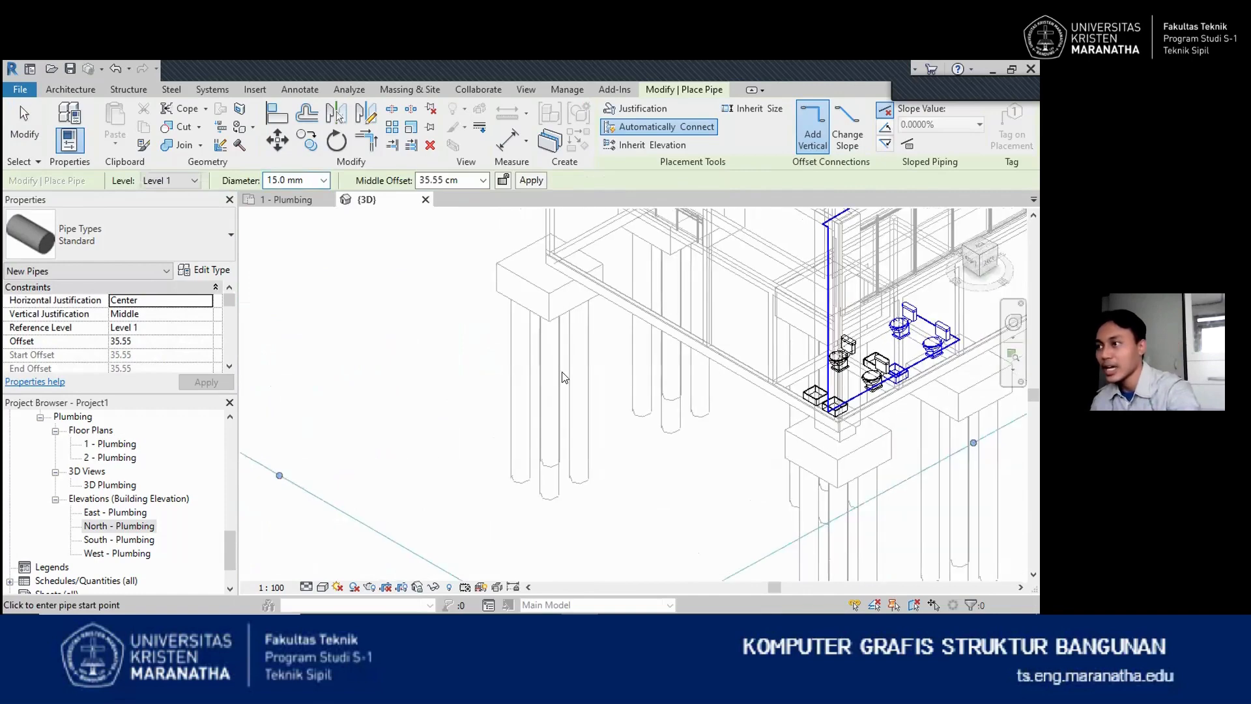
{"action": "scroll", "coordinate": [652, 264], "scroll_direction": "up", "scroll_amount": 5}
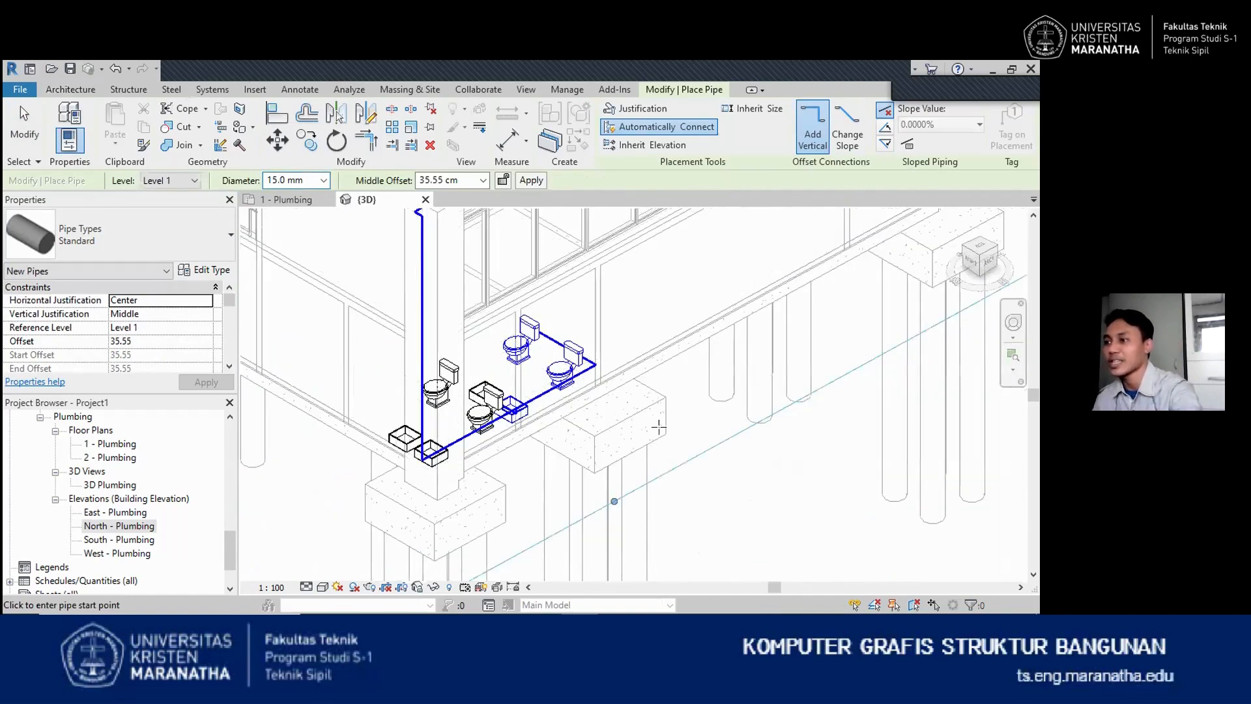
{"action": "scroll", "coordinate": [653, 384], "scroll_direction": "up", "scroll_amount": 1}
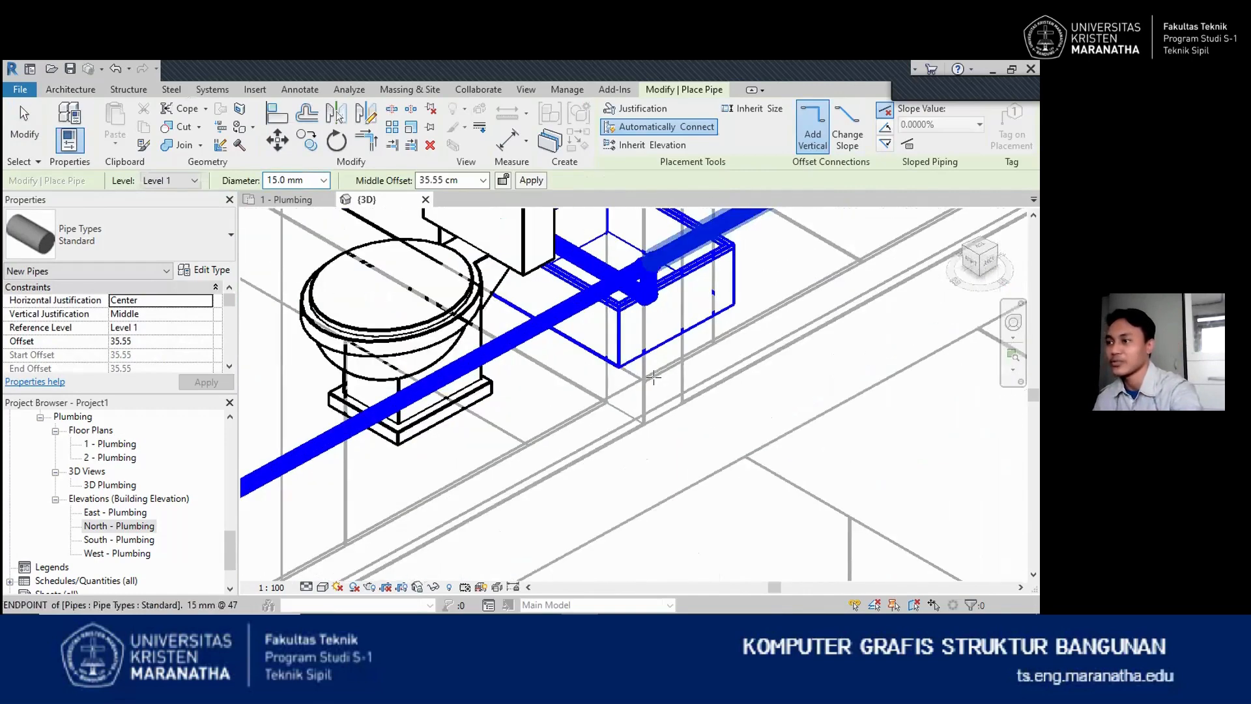
{"action": "scroll", "coordinate": [653, 376], "scroll_direction": "down", "scroll_amount": 3}
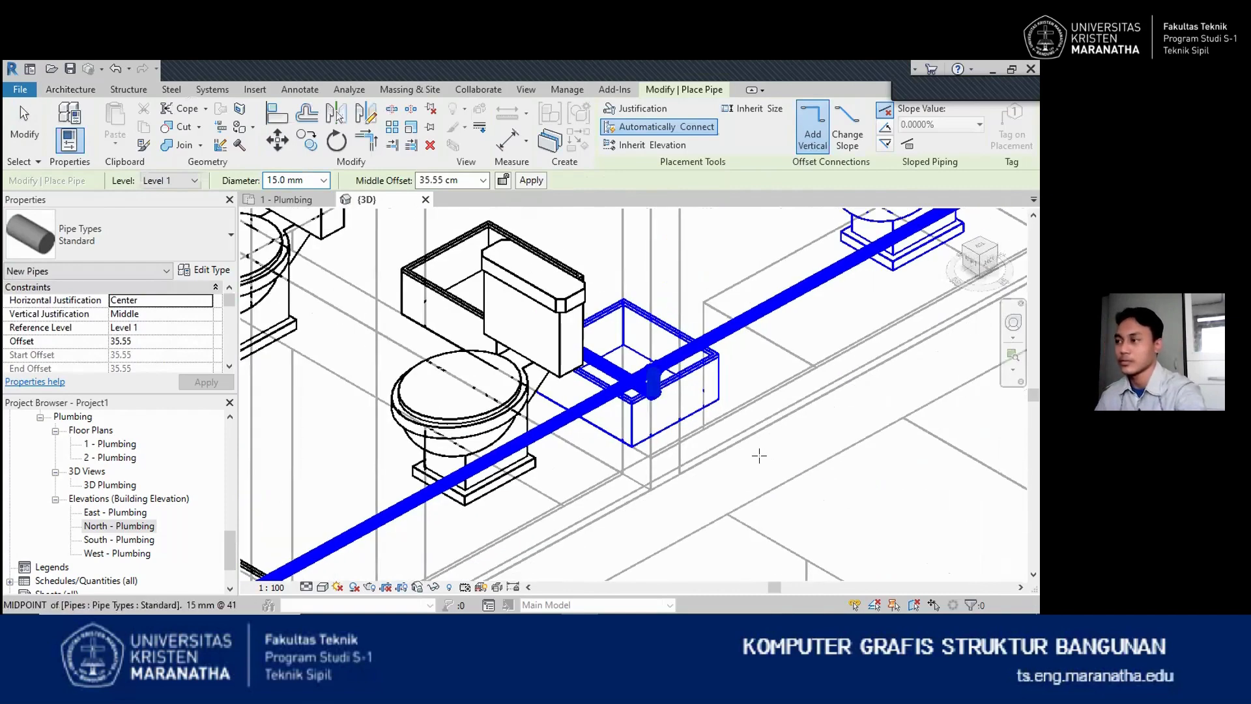
{"action": "scroll", "coordinate": [760, 455], "scroll_direction": "down", "scroll_amount": 4}
{"action": "middle_click_drag", "start_coordinate": [759, 456], "coordinate": [612, 378], "text": "shift"}
{"action": "scroll", "coordinate": [635, 386], "scroll_direction": "down", "scroll_amount": 2}
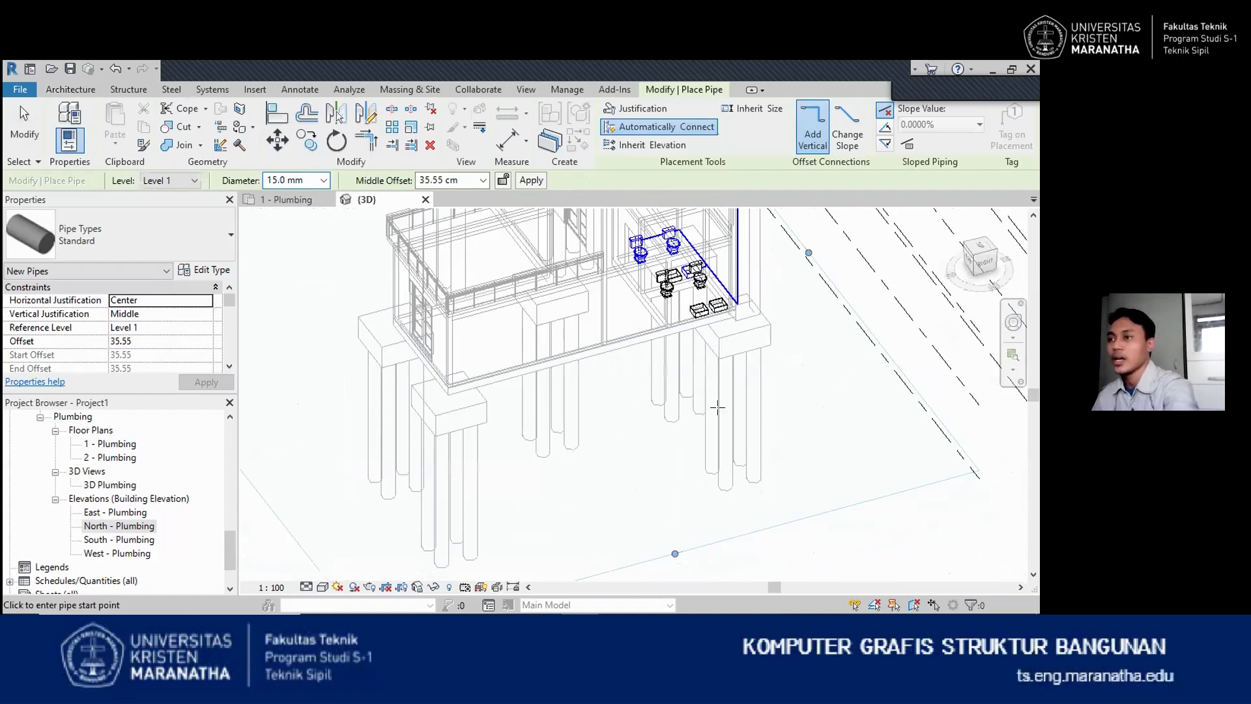
{"action": "scroll", "coordinate": [718, 407], "scroll_direction": "down", "scroll_amount": 3}
{"action": "middle_click_drag", "start_coordinate": [717, 408], "coordinate": [594, 320], "text": "shift"}
{"action": "scroll", "coordinate": [592, 272], "scroll_direction": "up", "scroll_amount": 3}
{"action": "scroll", "coordinate": [718, 315], "scroll_direction": "down", "scroll_amount": 3}
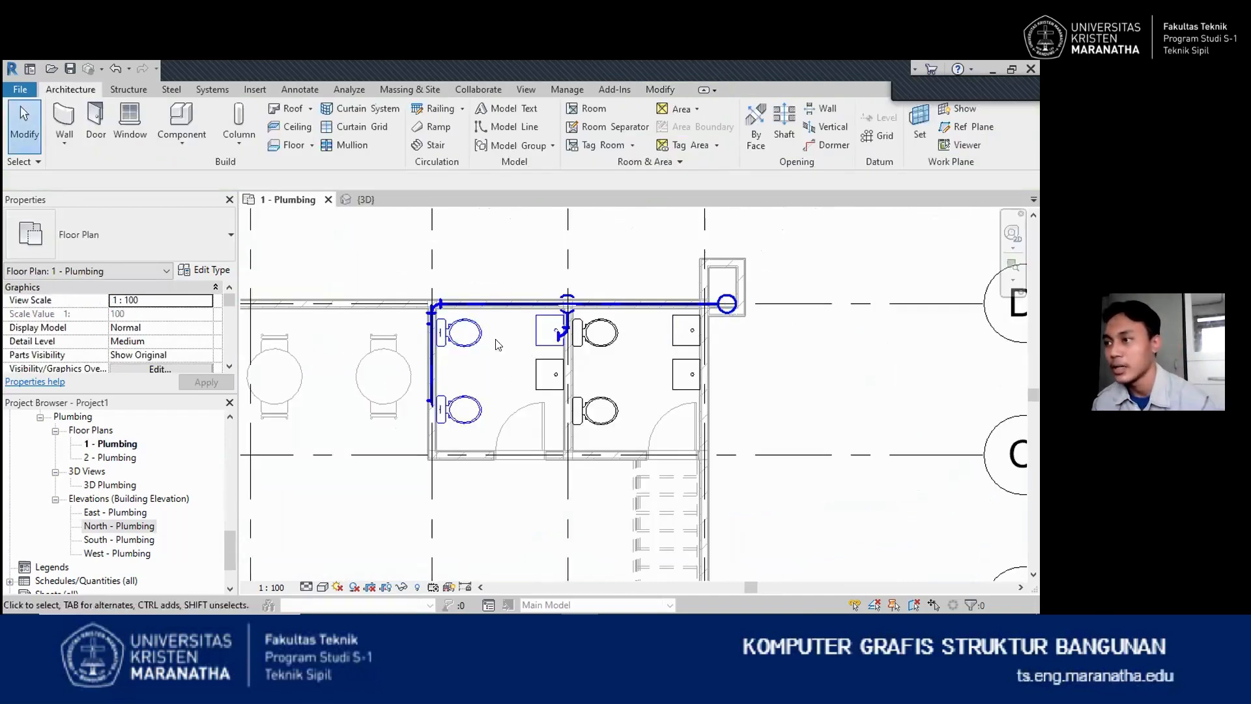
Start a 100 mm pipe from the outlet of the first toilet room's water closet nearest grid D in the plumbing plan
{"action": "scroll", "coordinate": [543, 328], "scroll_direction": "down", "scroll_amount": 6}
{"action": "scroll", "coordinate": [540, 338], "scroll_direction": "up", "scroll_amount": 2}
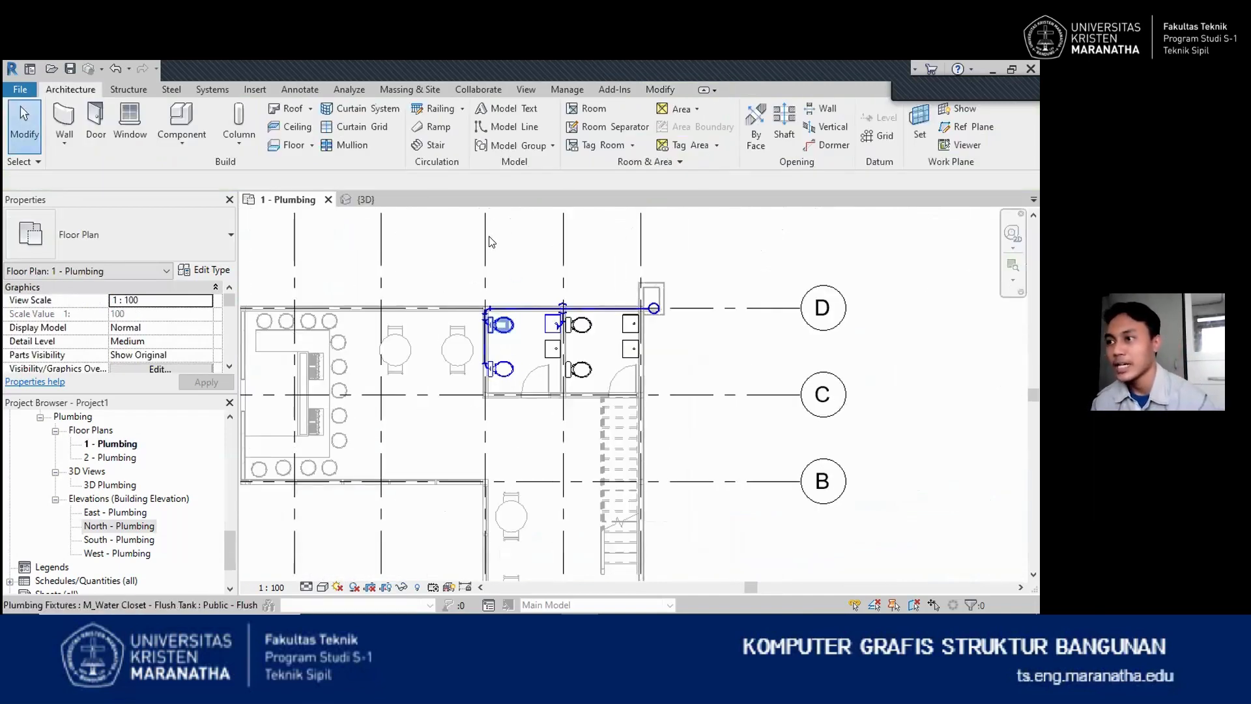
{"action": "left_click", "coordinate": [503, 325]}
{"action": "scroll", "coordinate": [521, 316], "scroll_direction": "up", "scroll_amount": 4}
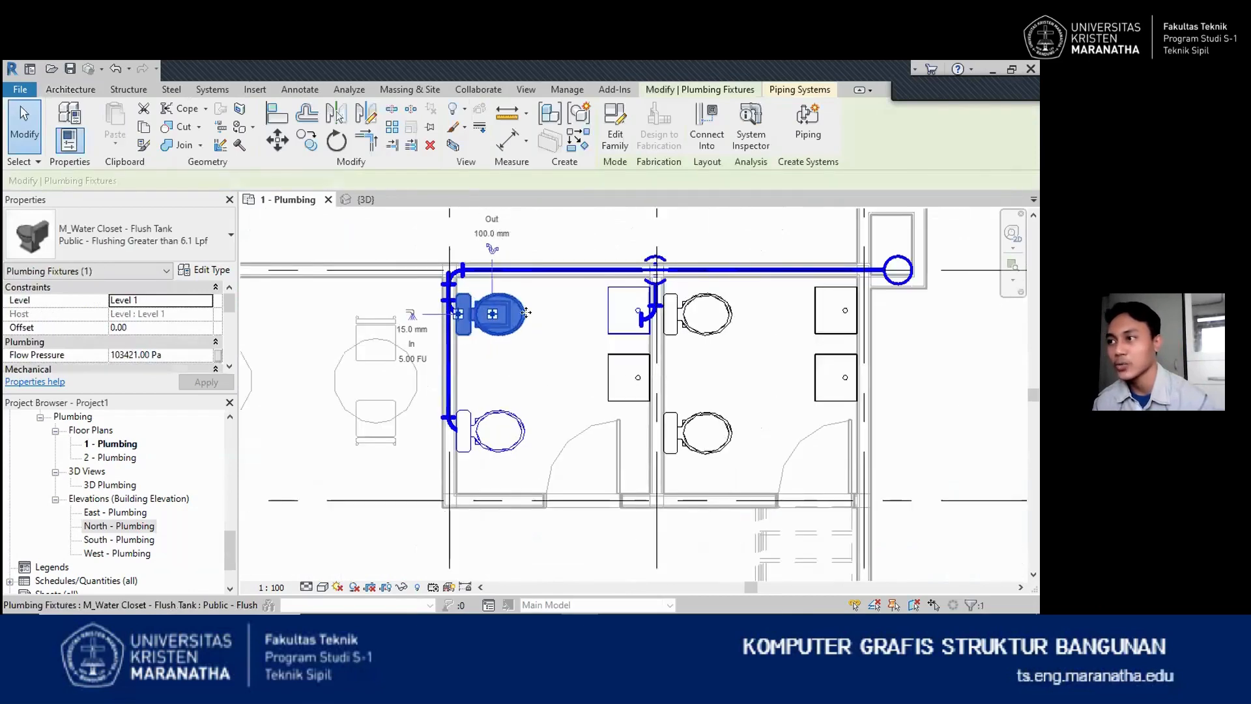
{"action": "scroll", "coordinate": [525, 314], "scroll_direction": "down", "scroll_amount": 1}
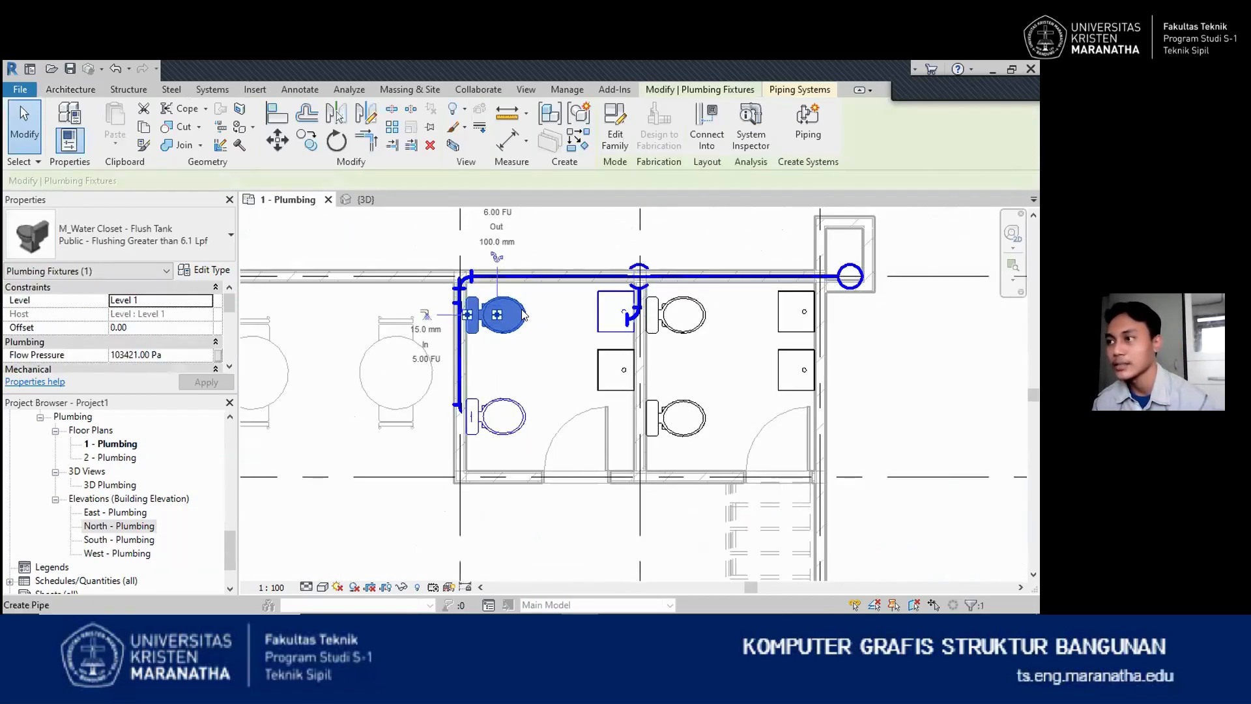
{"action": "key", "text": "Escape"}
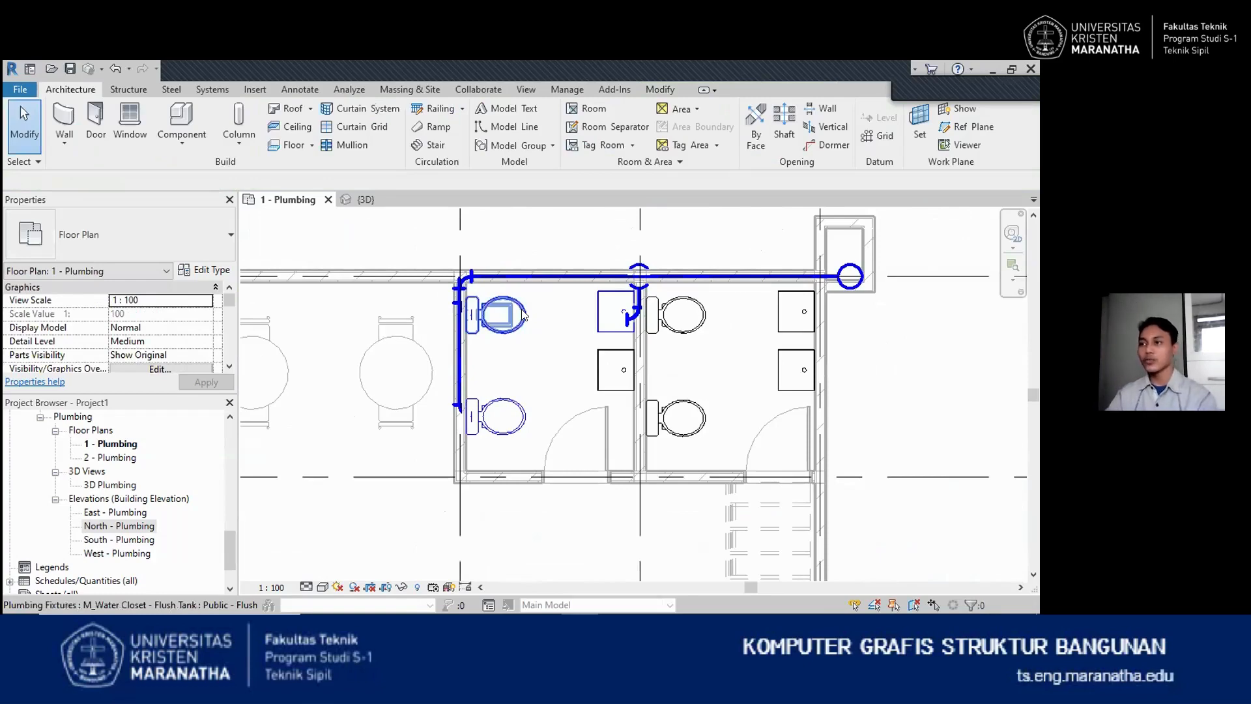
{"action": "left_click", "coordinate": [524, 313]}
{"action": "left_click", "coordinate": [499, 314]}
{"action": "scroll", "coordinate": [574, 304], "scroll_direction": "down", "scroll_amount": 1}
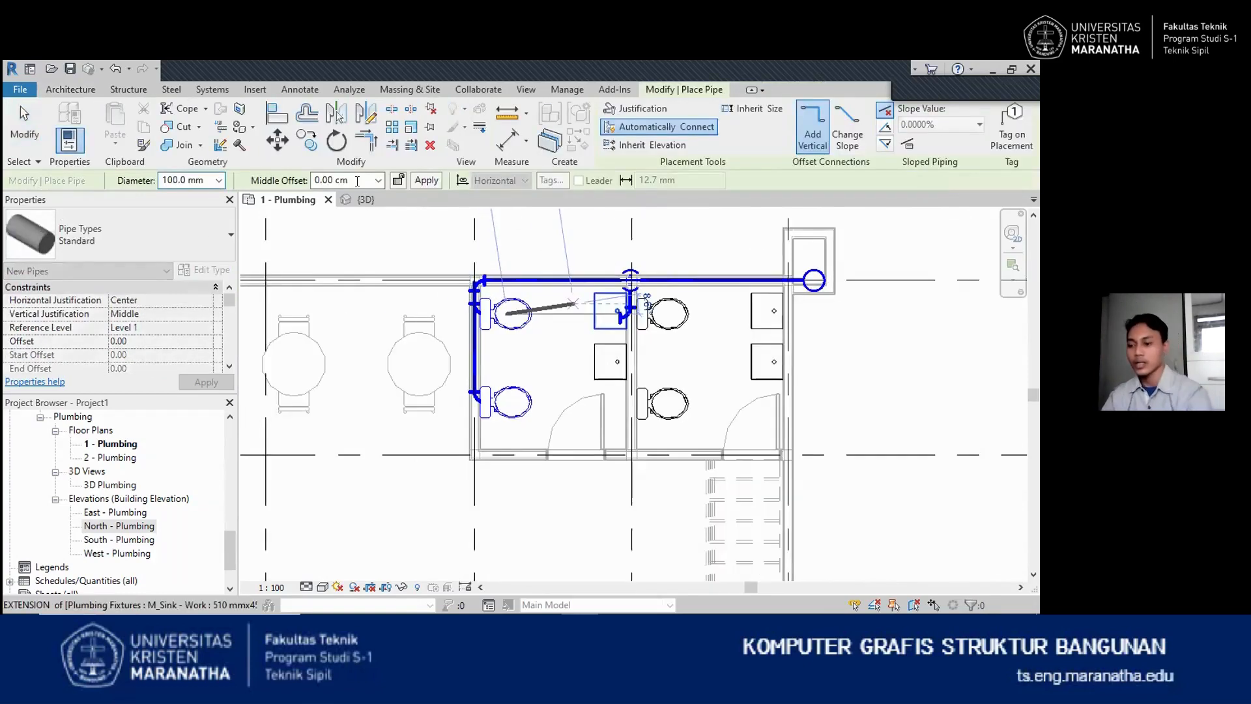
Set the drain pipe's middle offset to 100 cm and make it slope down at 2.0000%
{"action": "scroll", "coordinate": [528, 335], "scroll_direction": "down", "scroll_amount": 5}
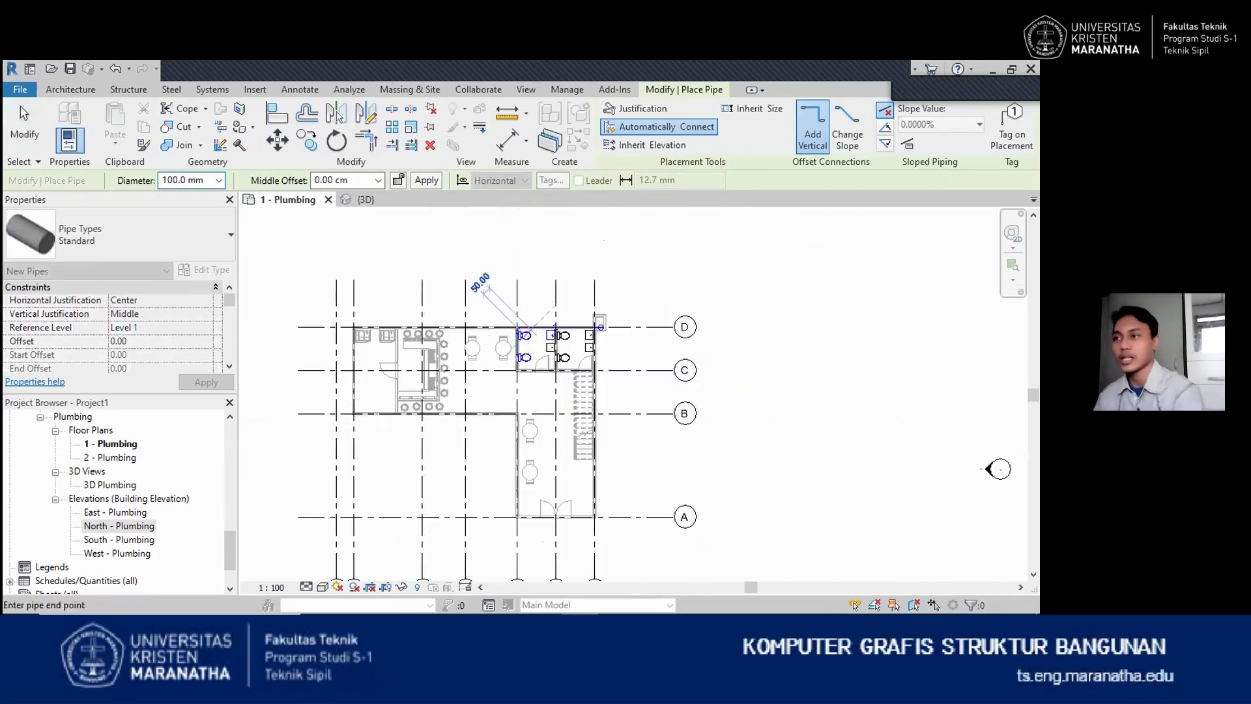
{"action": "left_click", "coordinate": [344, 180]}
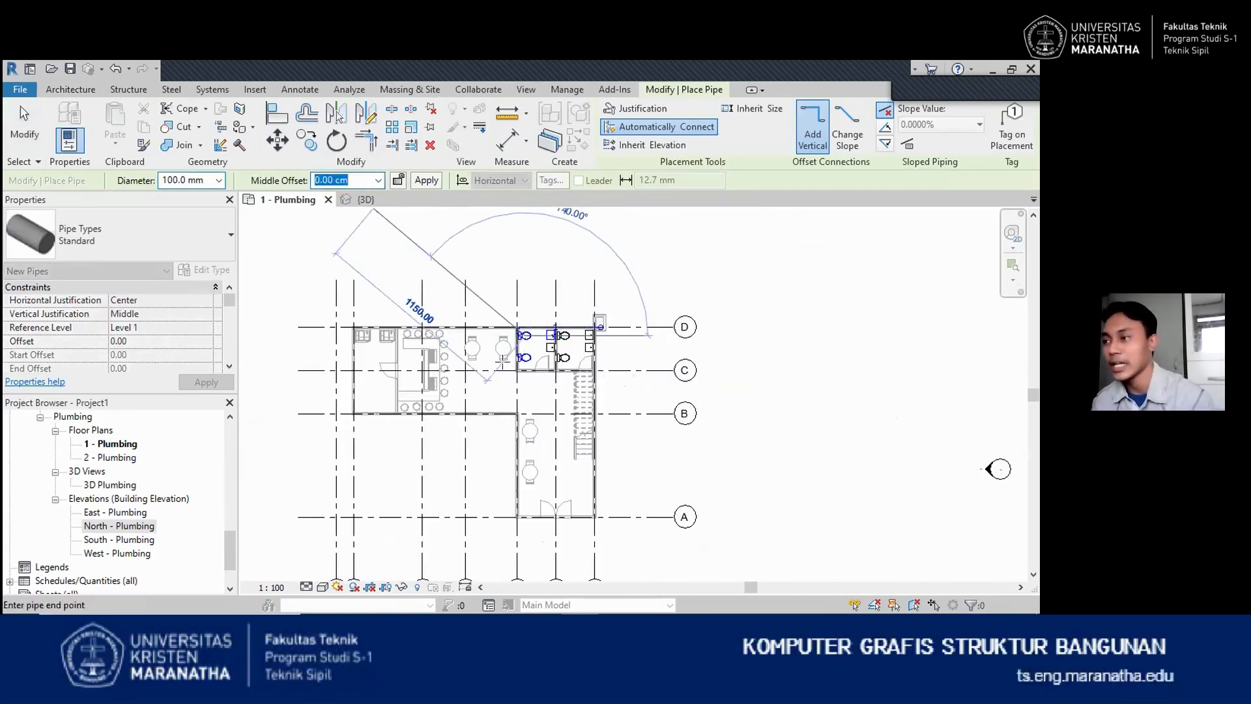
{"action": "type", "text": "100"}
{"action": "key", "text": "Return"}
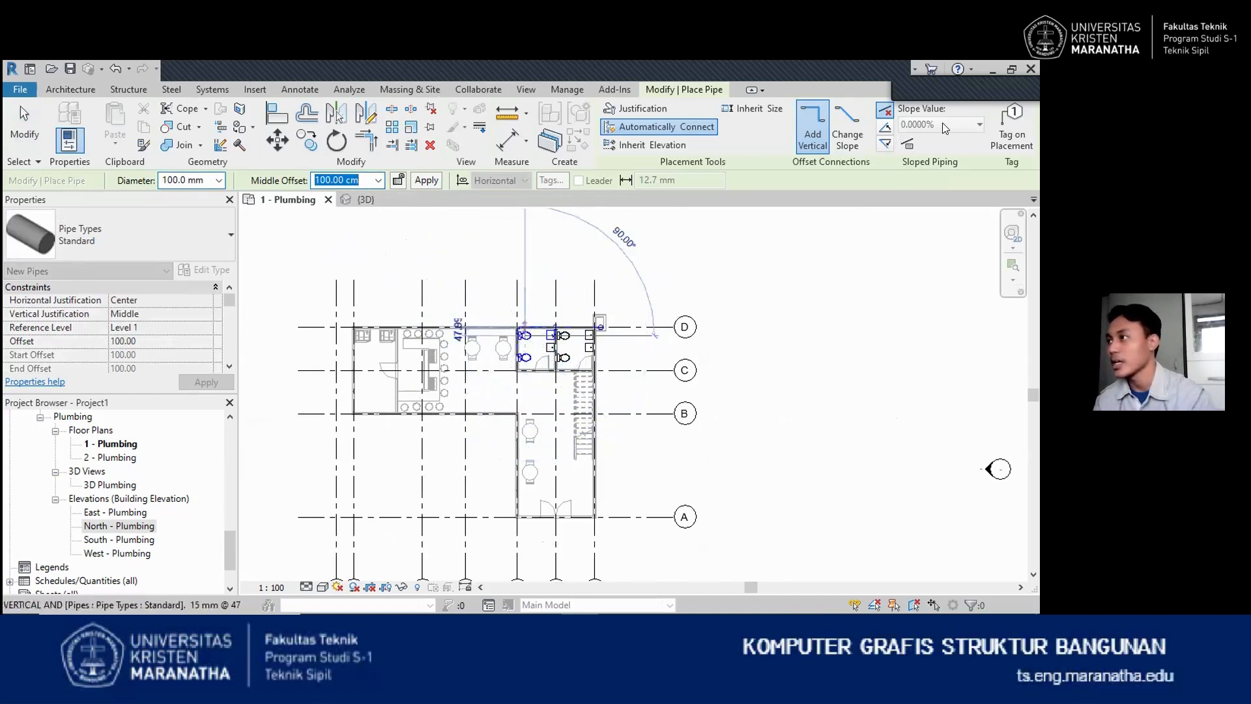
{"action": "scroll", "coordinate": [500, 357], "scroll_direction": "up", "scroll_amount": 2}
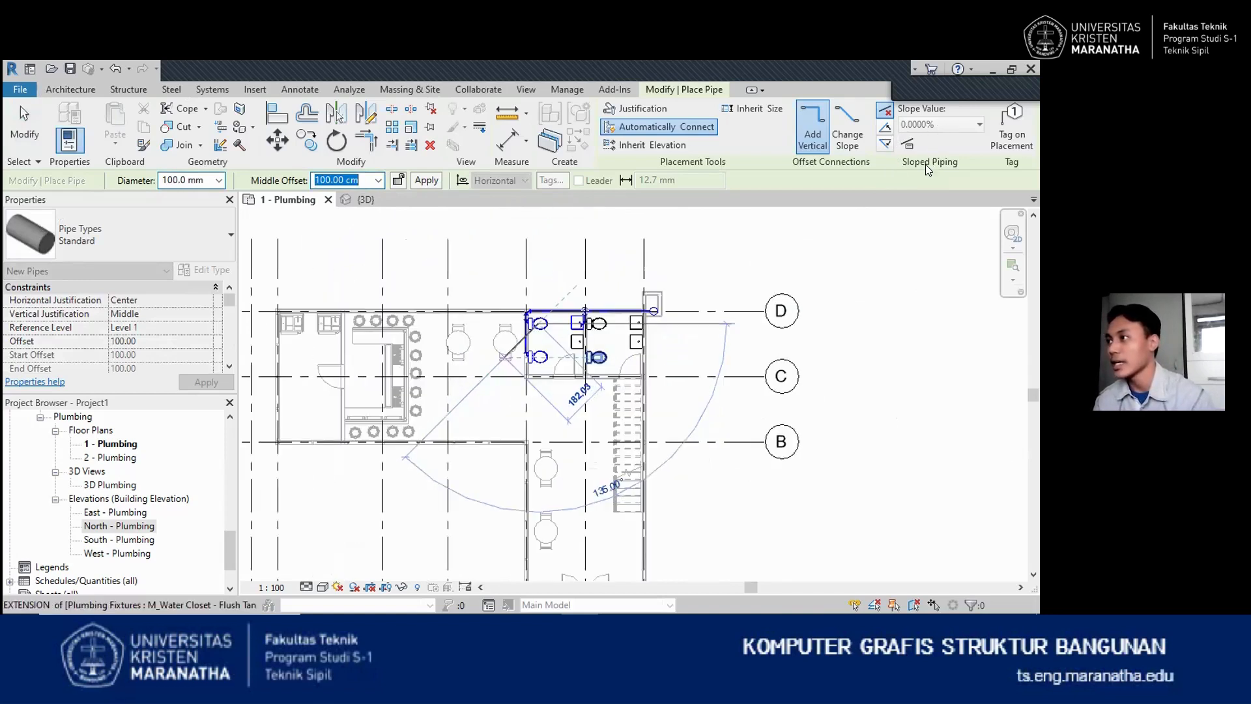
{"action": "left_click", "coordinate": [886, 144]}
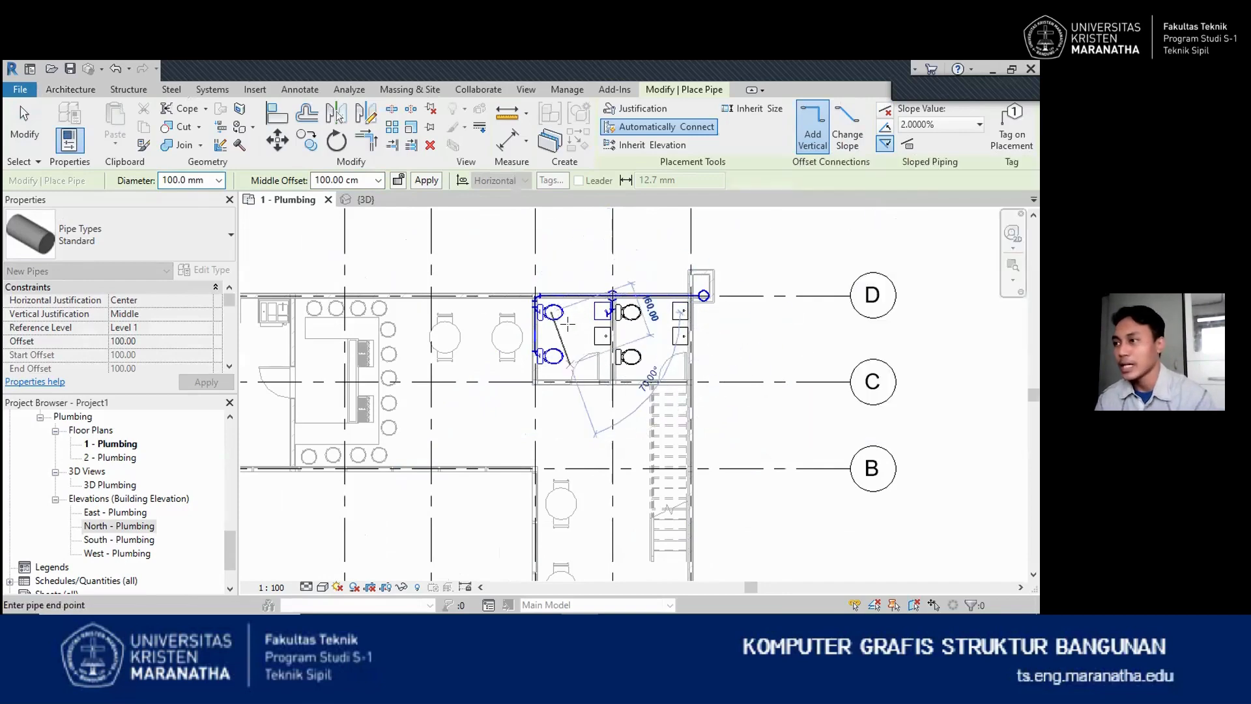
Try to draw the sloped 100 mm drain pipe from the water closet's outlet into the toilet room, and leave the pipe command
{"action": "scroll", "coordinate": [570, 325], "scroll_direction": "up", "scroll_amount": 3}
{"action": "scroll", "coordinate": [574, 285], "scroll_direction": "up", "scroll_amount": 3}
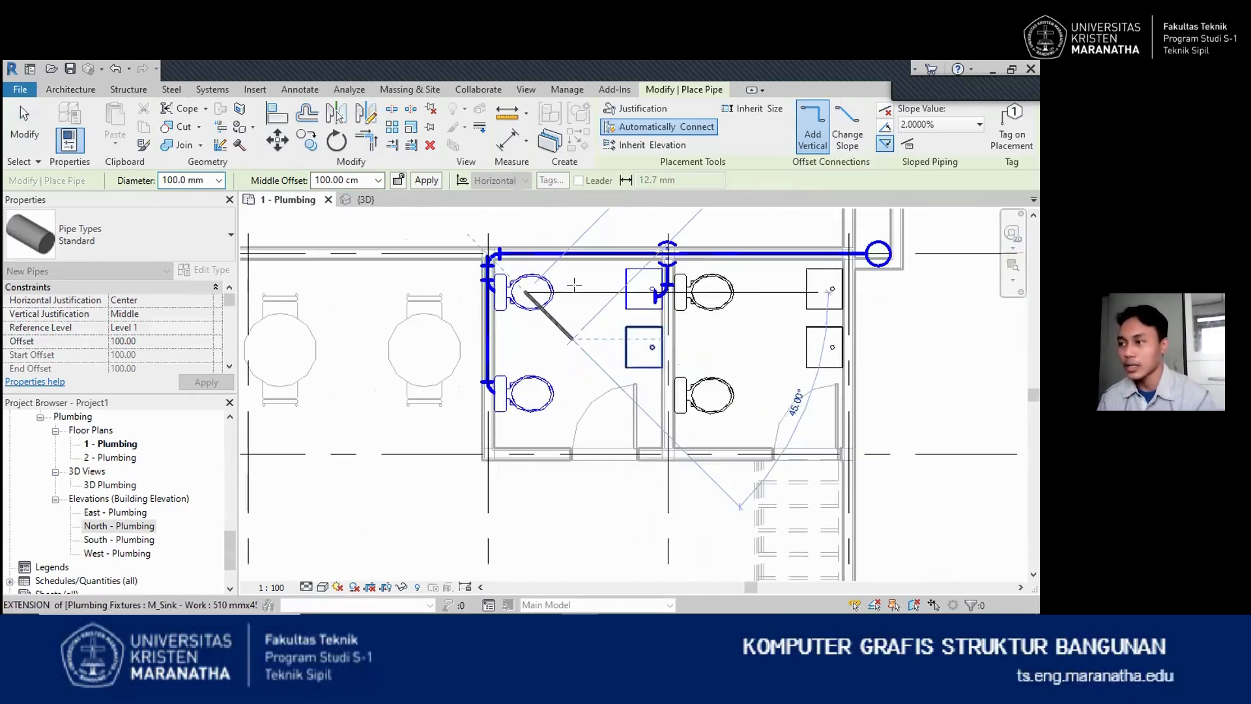
{"action": "scroll", "coordinate": [577, 288], "scroll_direction": "down", "scroll_amount": 6}
{"action": "scroll", "coordinate": [584, 380], "scroll_direction": "down", "scroll_amount": 5}
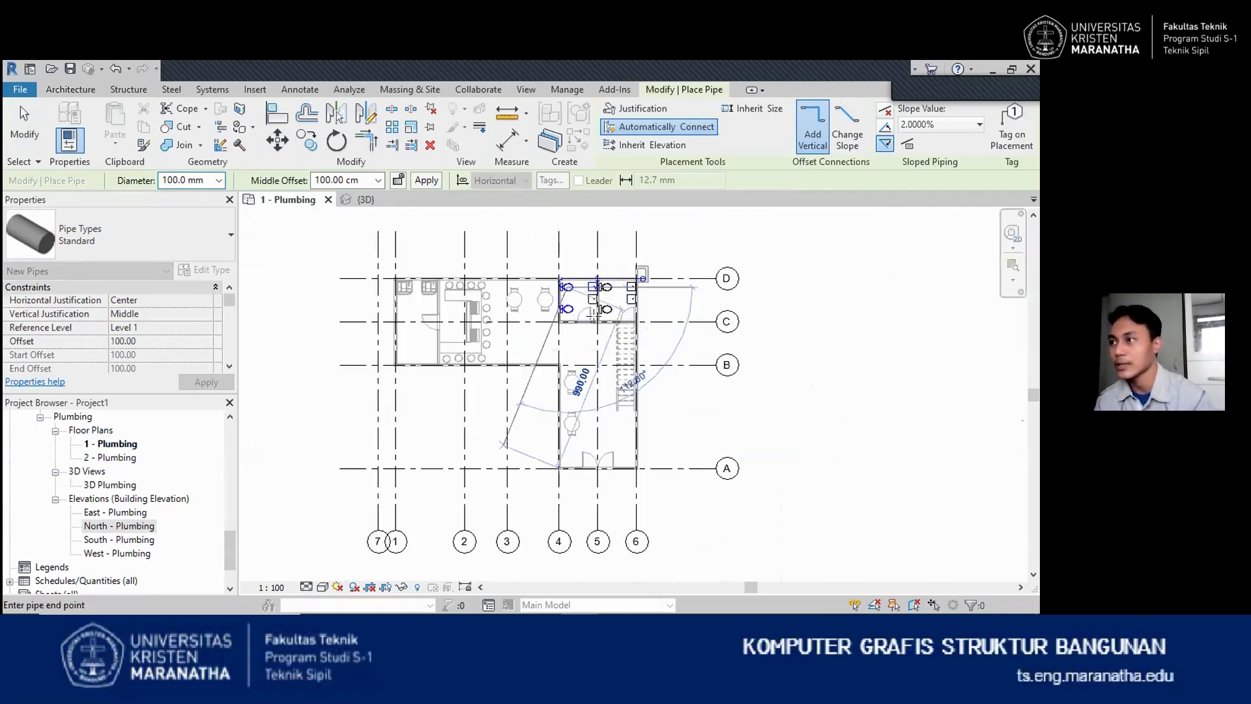
{"action": "scroll", "coordinate": [580, 370], "scroll_direction": "up", "scroll_amount": 4}
{"action": "scroll", "coordinate": [592, 318], "scroll_direction": "down", "scroll_amount": 2}
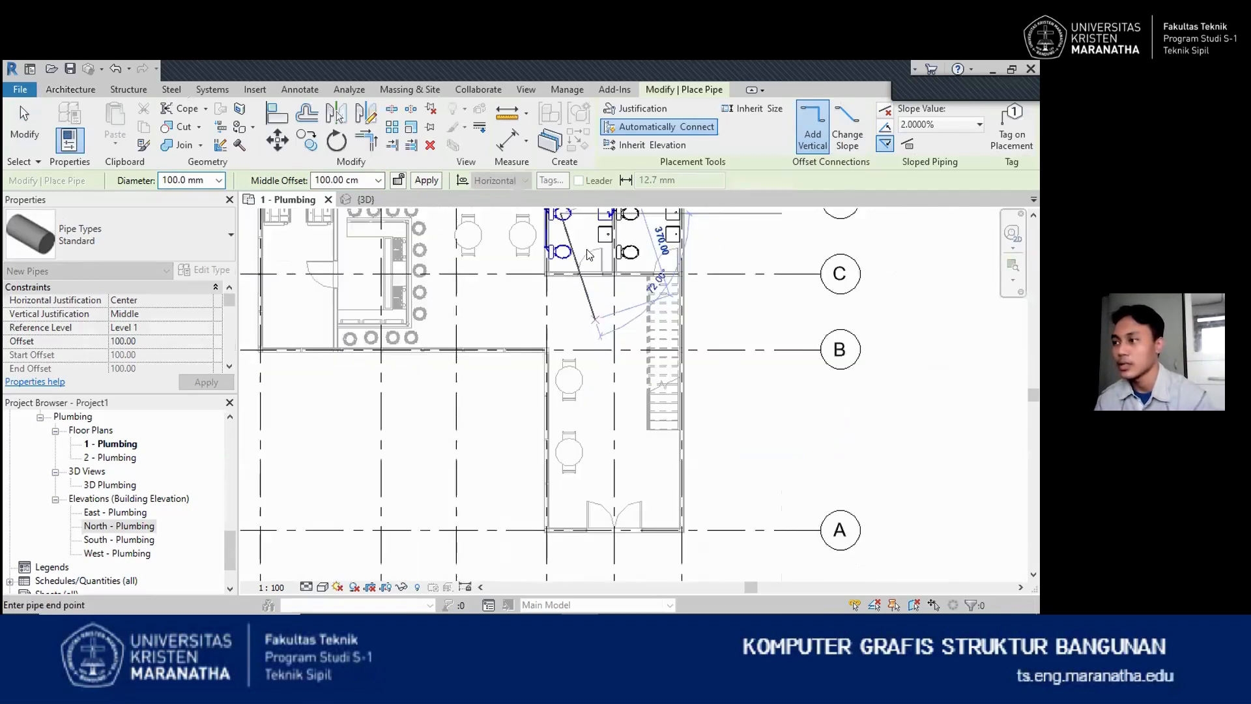
{"action": "scroll", "coordinate": [587, 226], "scroll_direction": "up", "scroll_amount": 5}
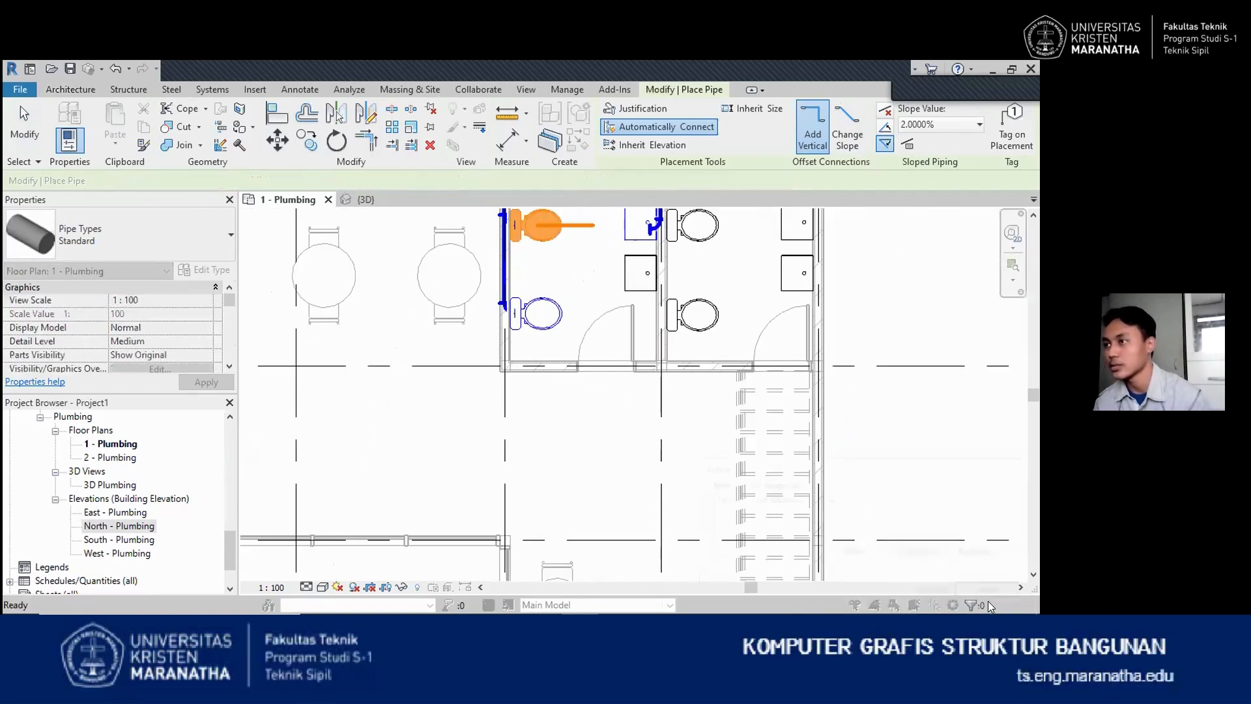
{"action": "key", "text": "Escape"}
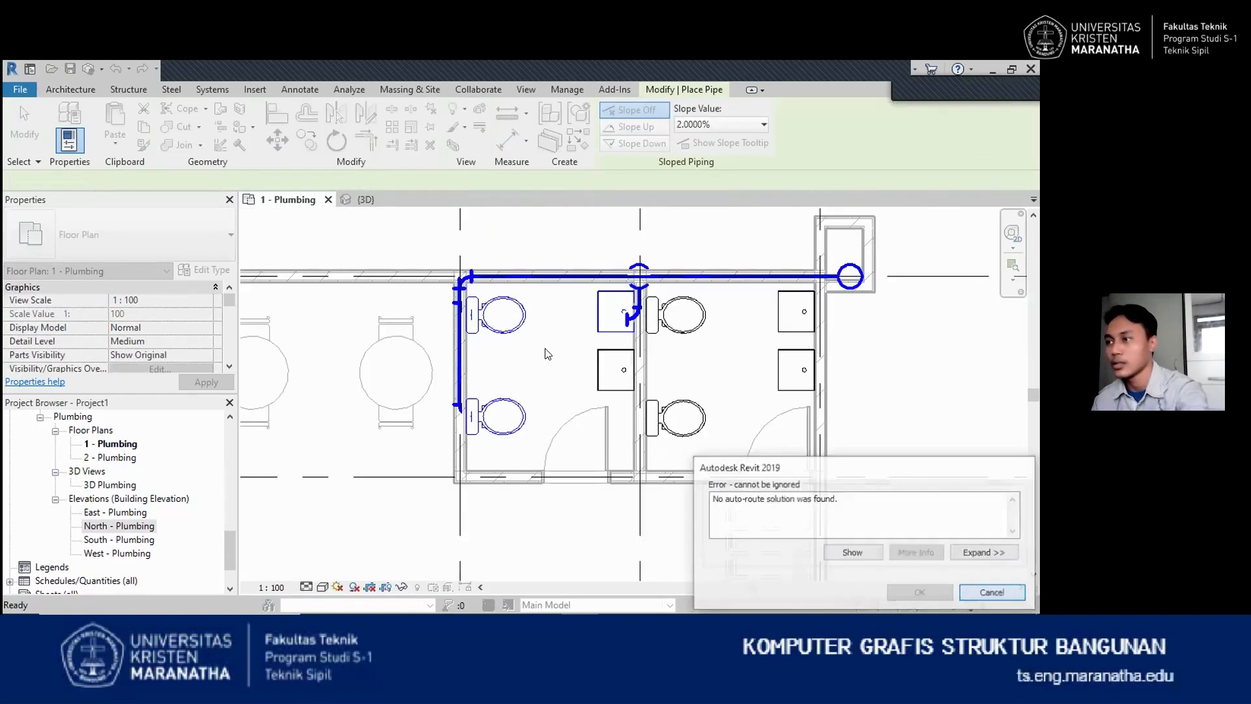
{"action": "scroll", "coordinate": [536, 332], "scroll_direction": "down", "scroll_amount": 1}
{"action": "key", "text": "Escape"}
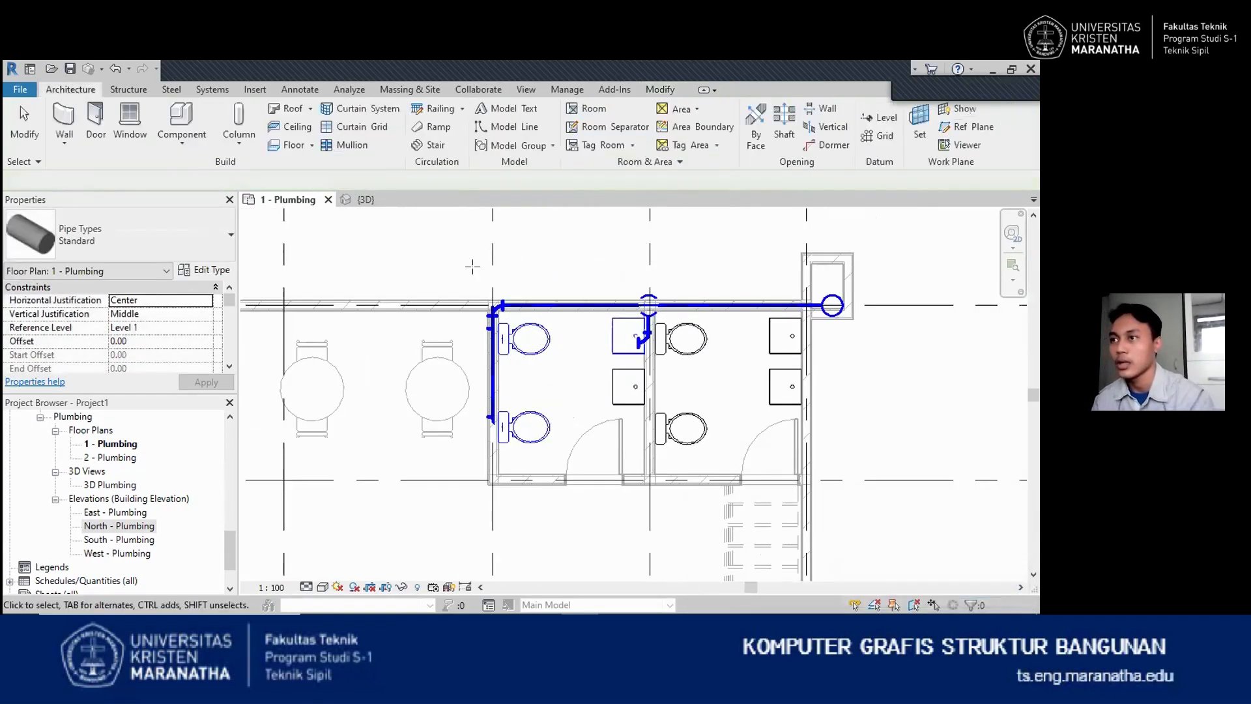
Draw a 100 mm drain pipe at -100 cm middle offset from the outlet of the first toilet room's water closet nearest grid D
{"action": "left_click", "coordinate": [529, 339]}
{"action": "scroll", "coordinate": [534, 336], "scroll_direction": "up", "scroll_amount": 3}
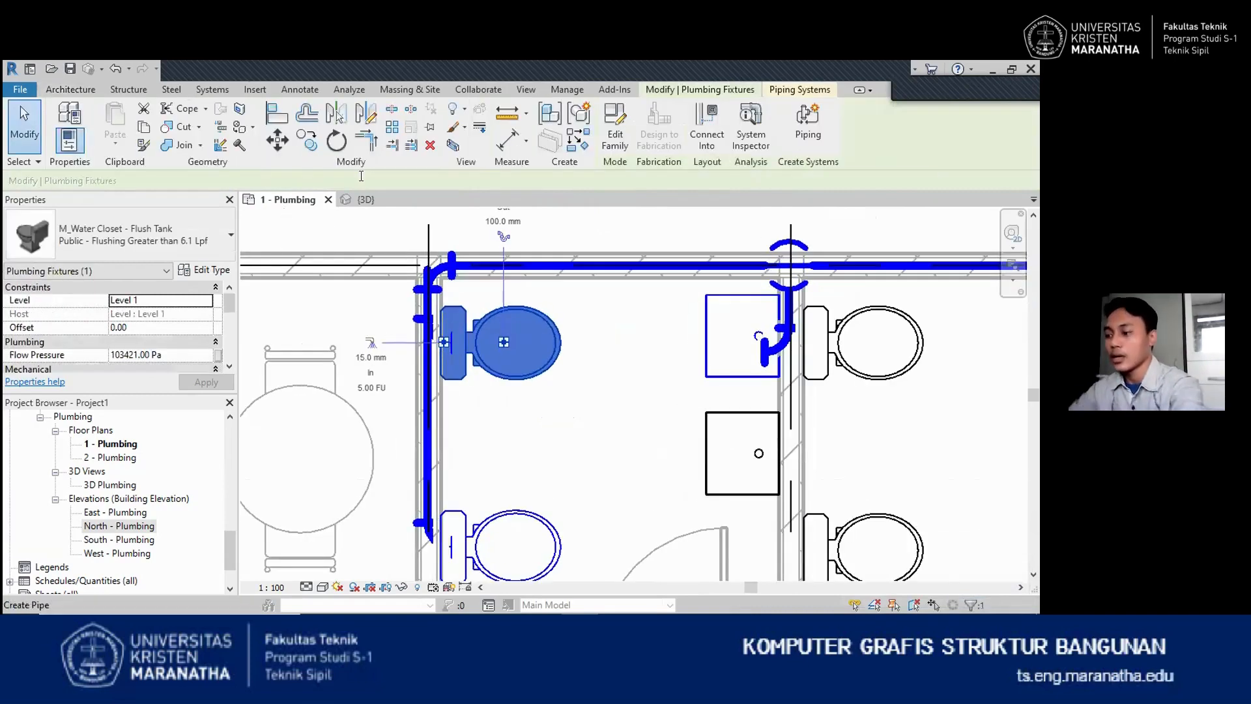
{"action": "left_click", "coordinate": [503, 341]}
{"action": "left_click", "coordinate": [347, 181]}
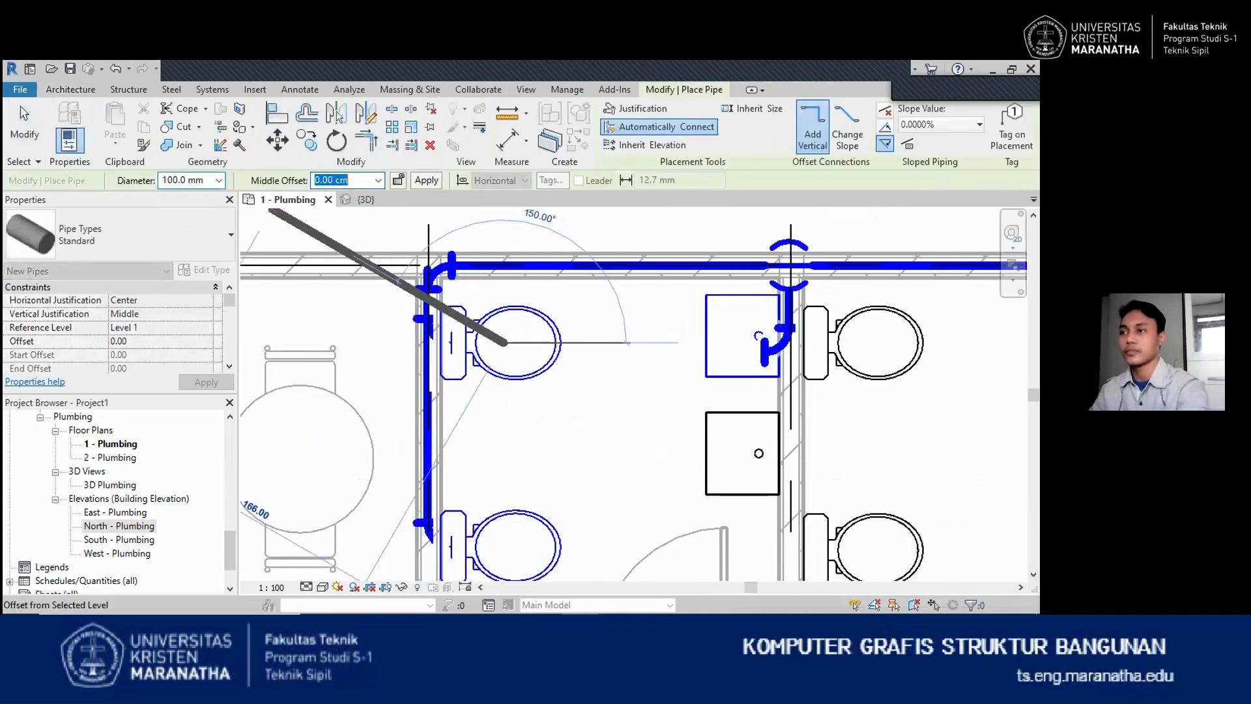
{"action": "type", "text": "-100"}
{"action": "scroll", "coordinate": [541, 318], "scroll_direction": "down", "scroll_amount": 3}
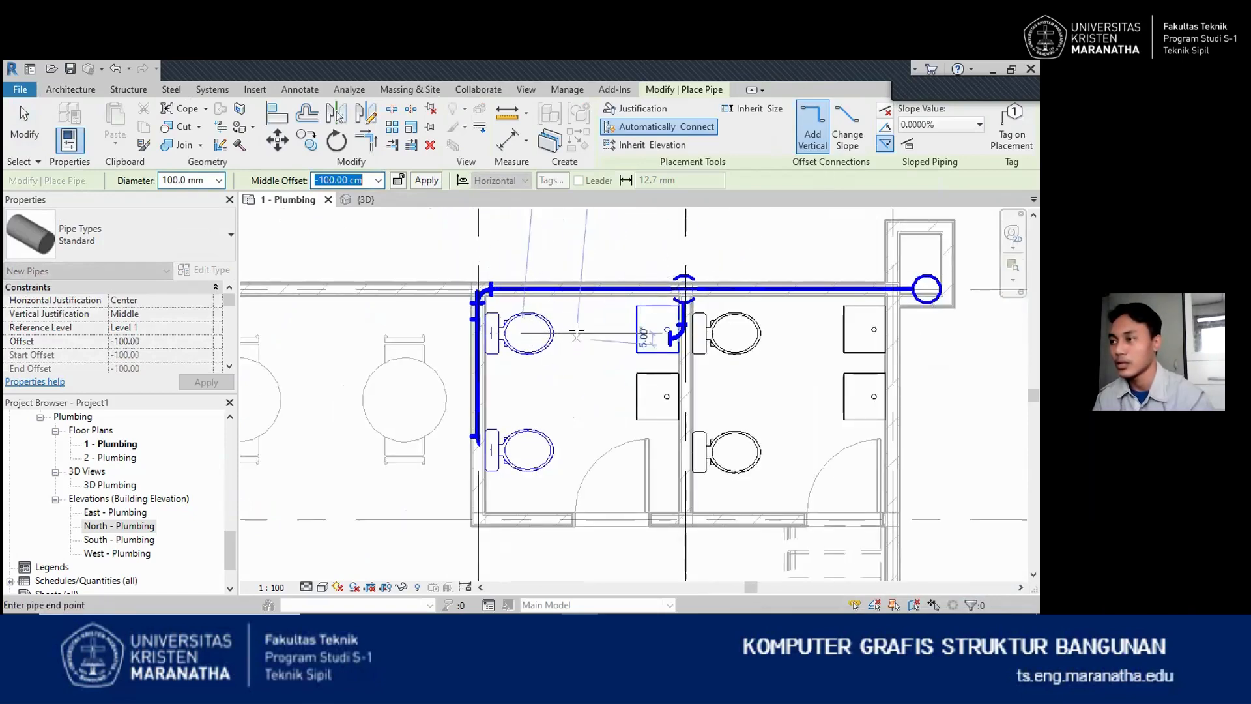
{"action": "scroll", "coordinate": [580, 336], "scroll_direction": "down", "scroll_amount": 4}
{"action": "scroll", "coordinate": [562, 490], "scroll_direction": "down", "scroll_amount": 3}
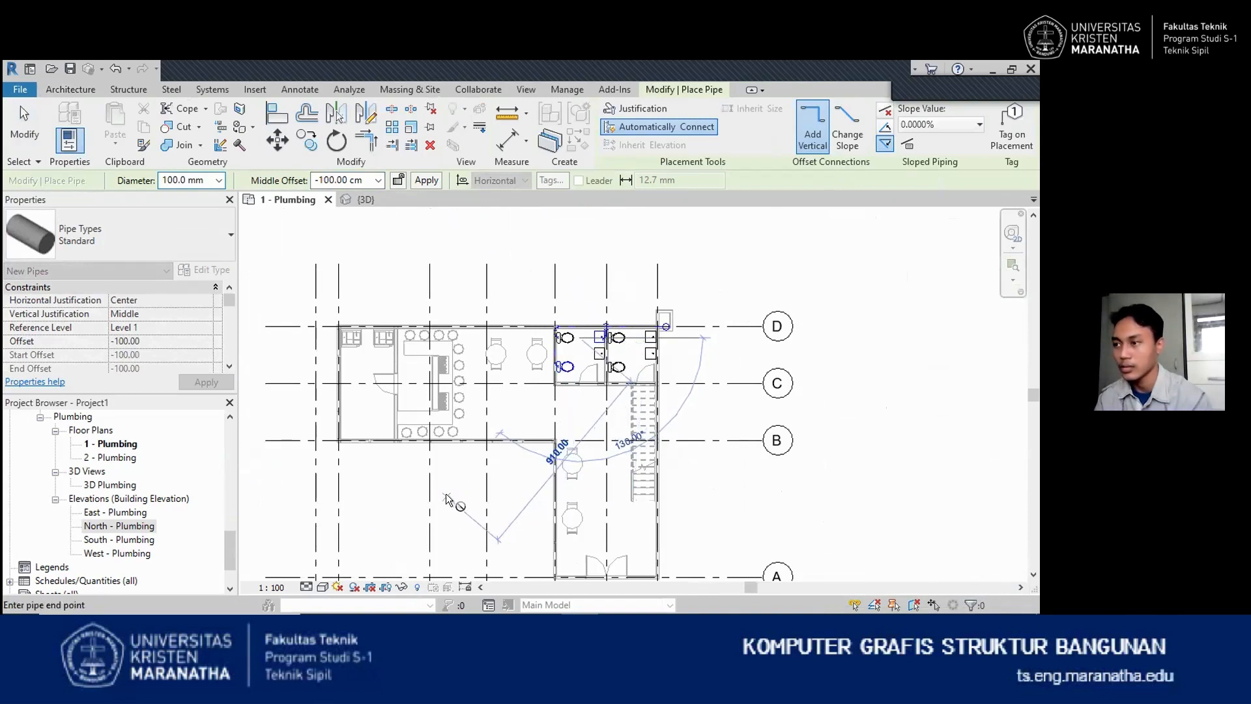
{"action": "key", "text": "Escape"}
{"action": "key", "text": "Escape"}
{"action": "scroll", "coordinate": [582, 338], "scroll_direction": "up", "scroll_amount": 6}
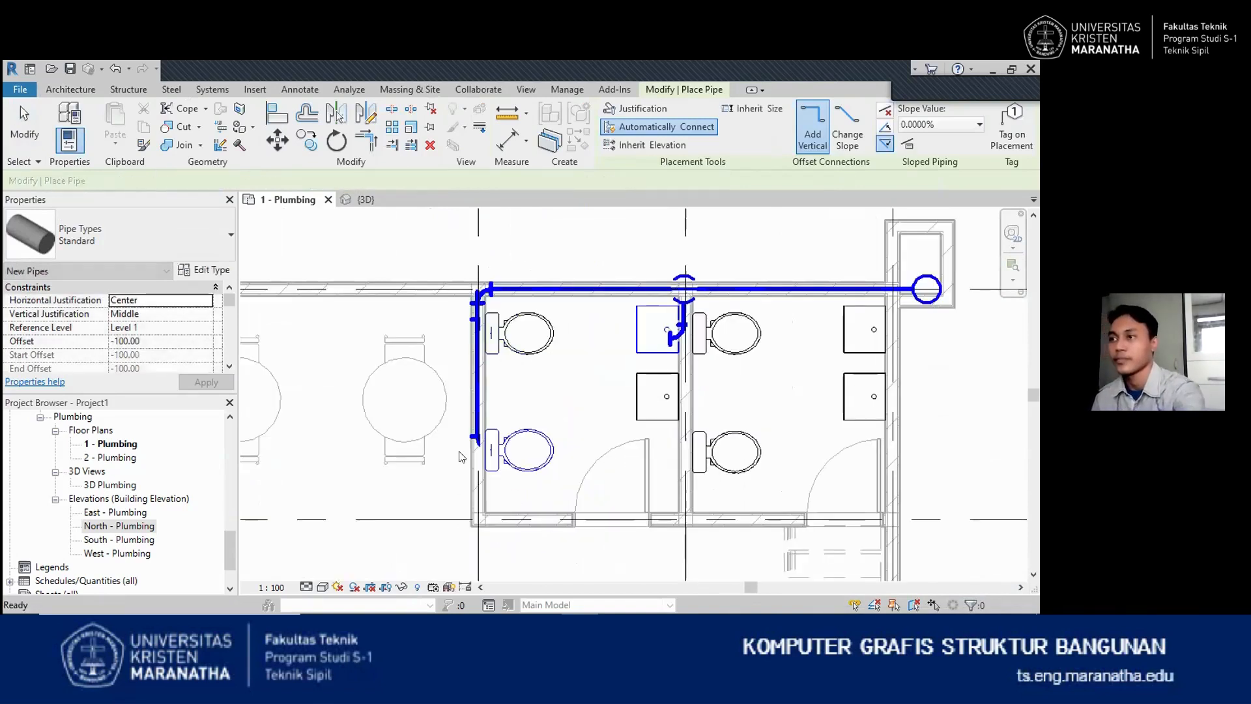
Examine the water closet's new drain pipe below the toilet room in the 3D view, and return to the plumbing plan
{"action": "left_click", "coordinate": [360, 200]}
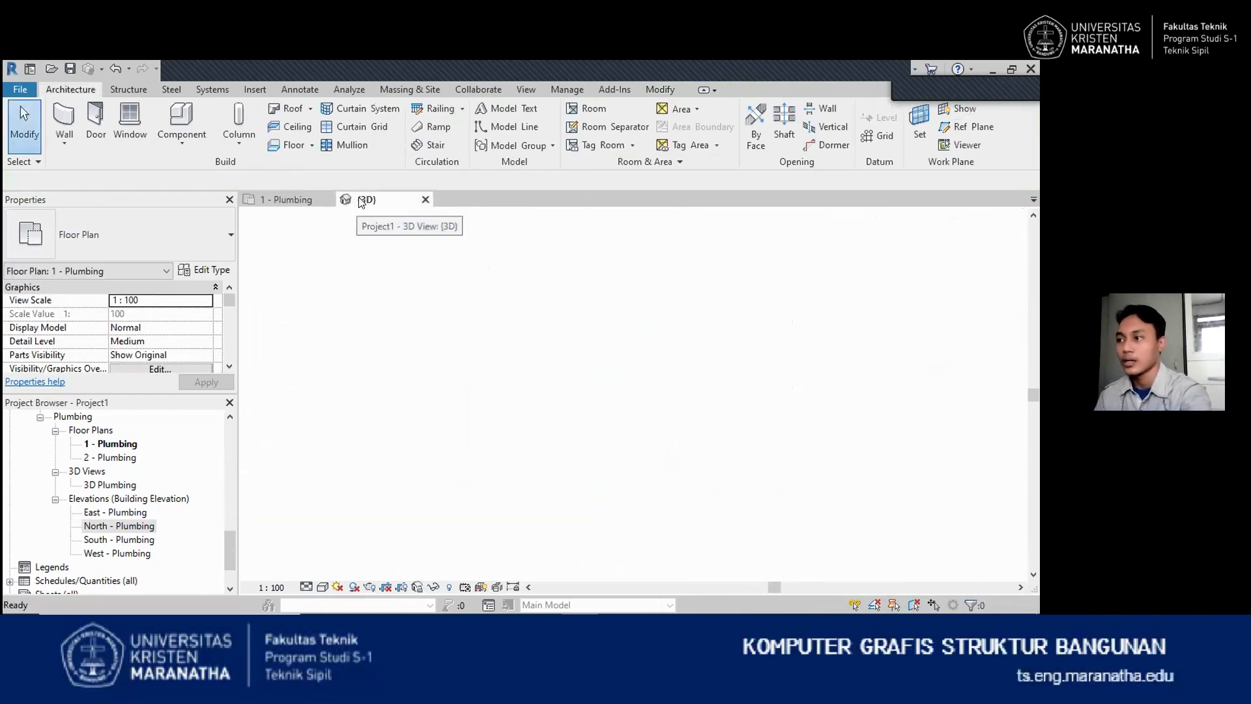
{"action": "middle_click_drag", "start_coordinate": [486, 397], "coordinate": [534, 351], "text": "shift"}
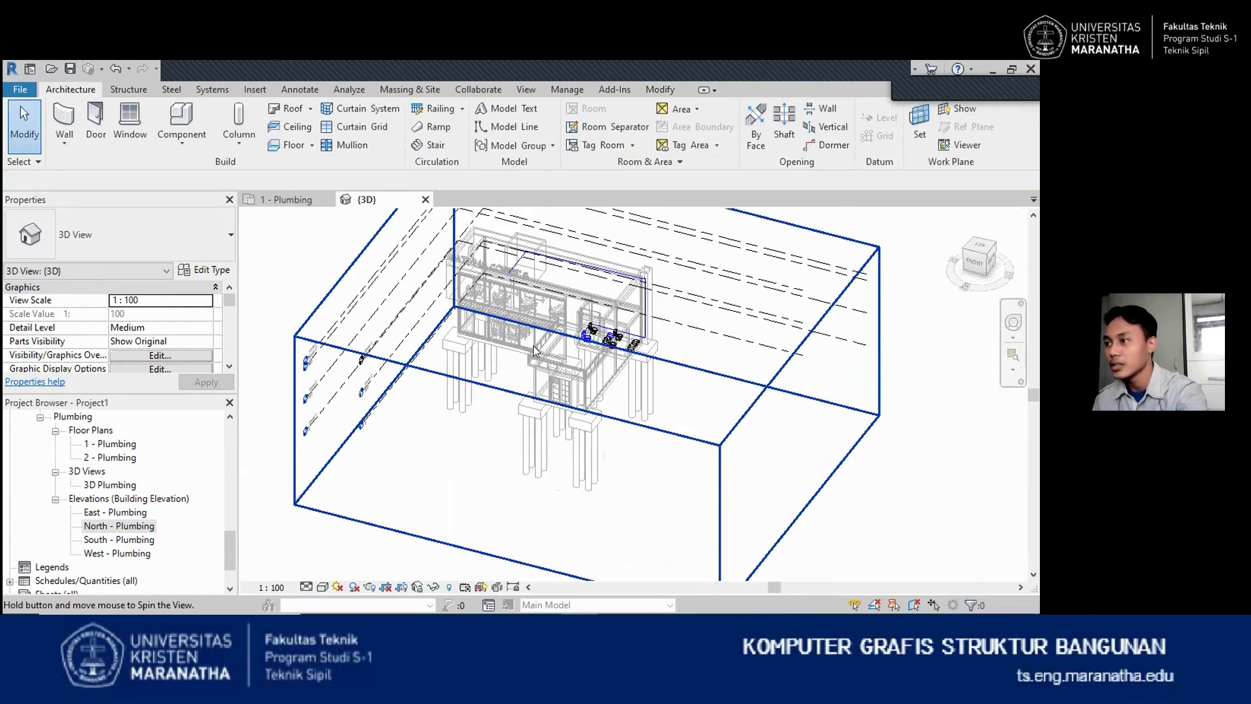
{"action": "middle_click_drag", "start_coordinate": [535, 351], "coordinate": [606, 421], "text": "shift"}
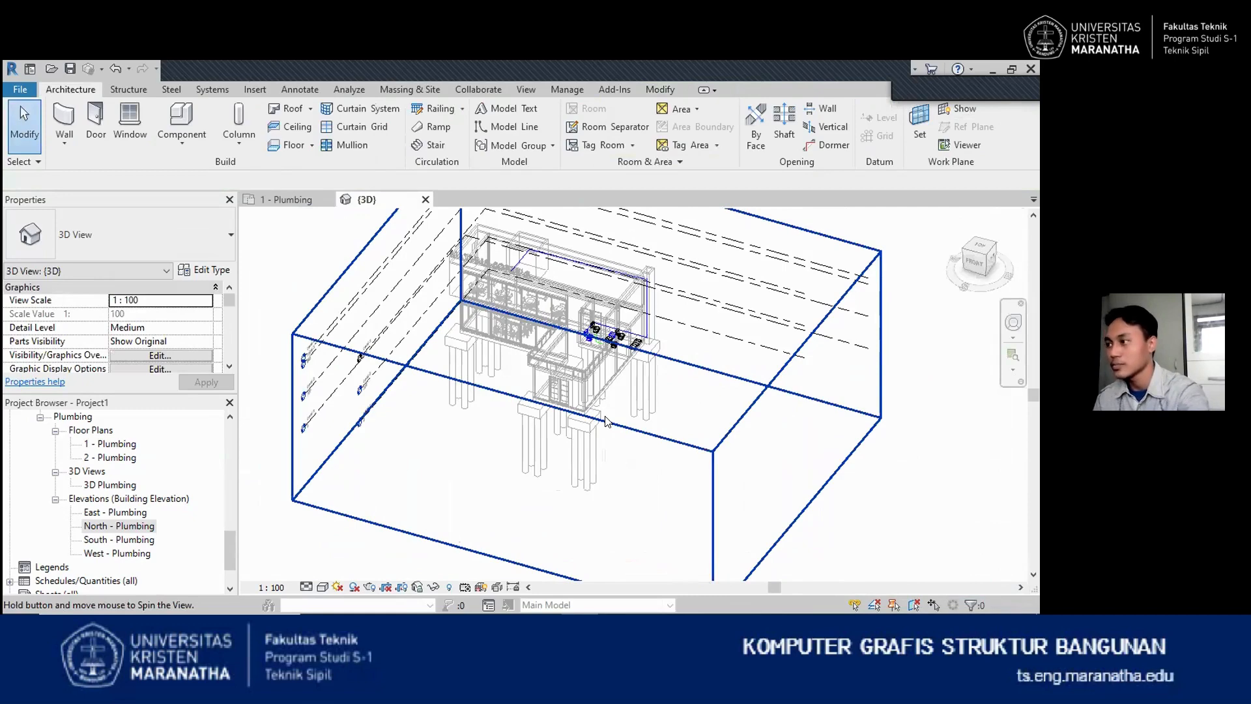
{"action": "scroll", "coordinate": [606, 422], "scroll_direction": "up", "scroll_amount": 4}
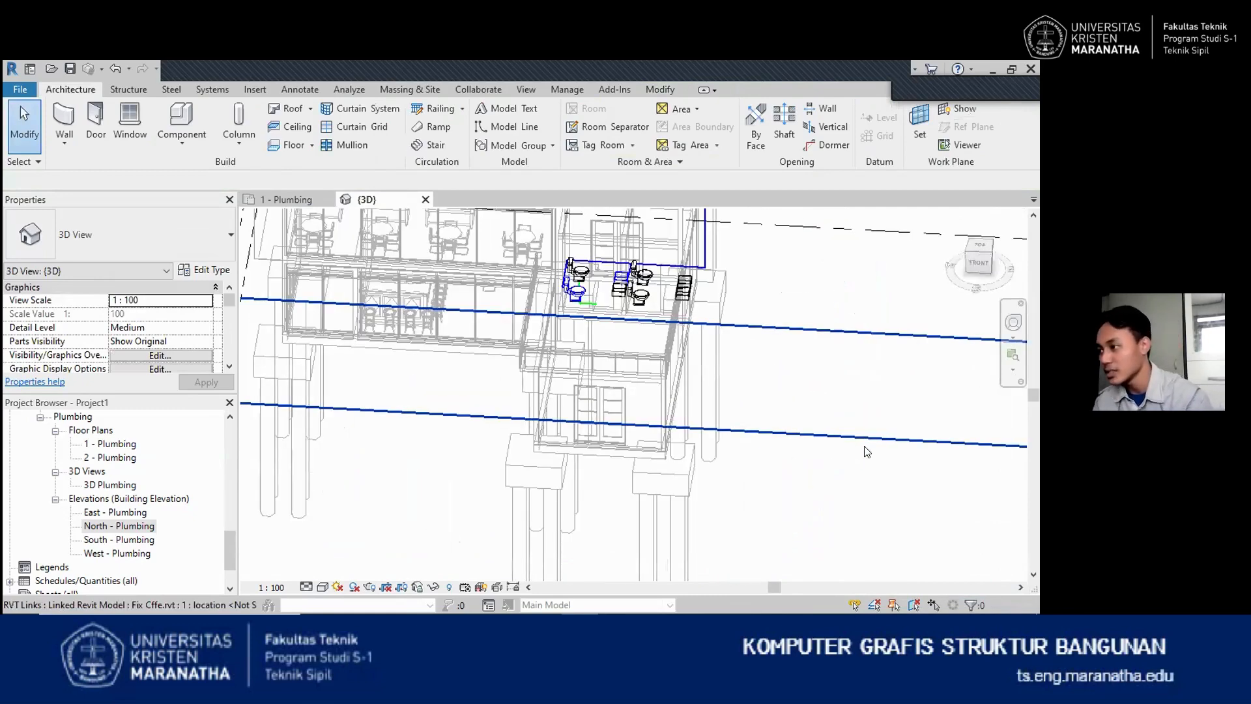
{"action": "scroll", "coordinate": [867, 451], "scroll_direction": "up", "scroll_amount": 3}
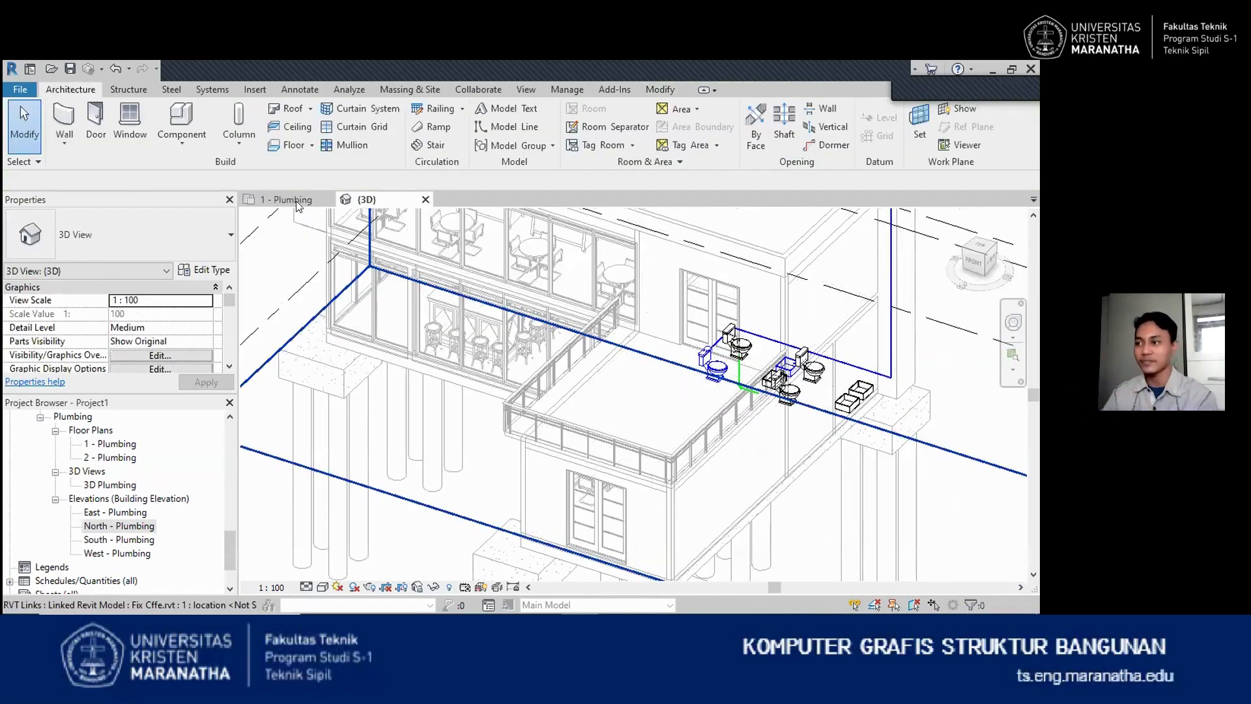
{"action": "middle_click_drag", "start_coordinate": [297, 208], "coordinate": [448, 294], "text": "shift"}
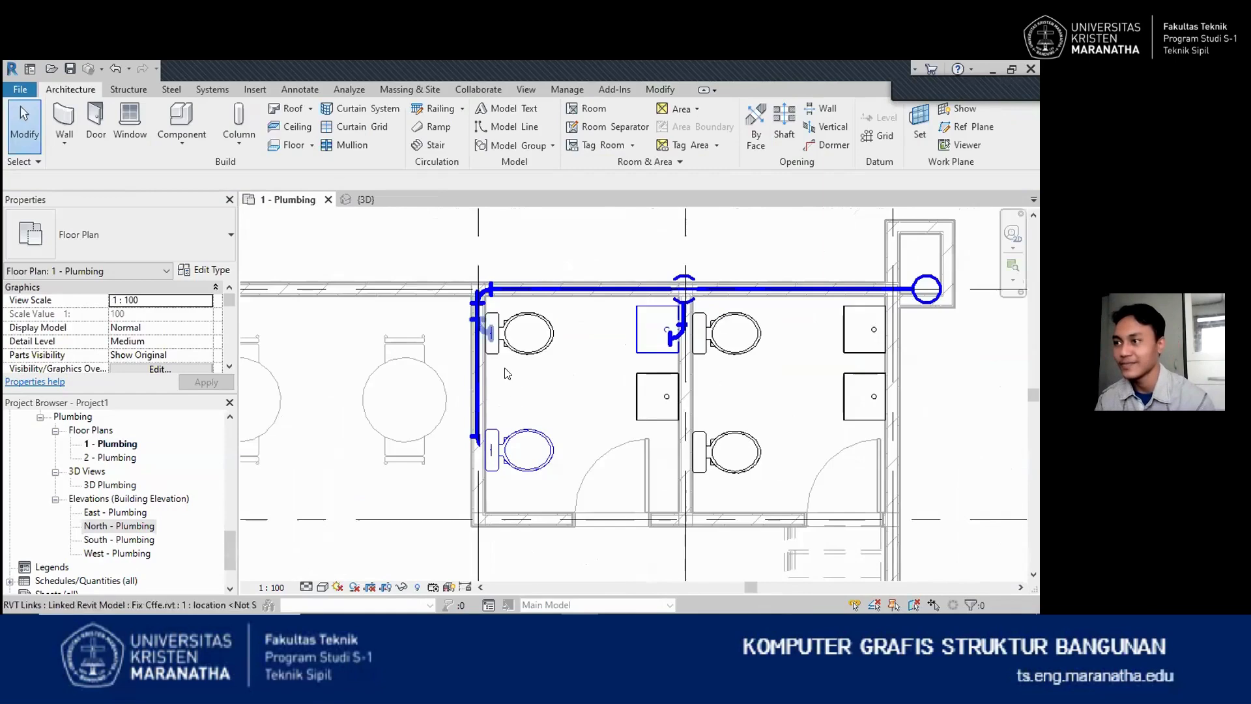
Draw a 100 mm drain pipe at -100 cm from the outlet of the first room's water closet nearest grid C toward the door swing
{"action": "scroll", "coordinate": [489, 375], "scroll_direction": "down", "scroll_amount": 2}
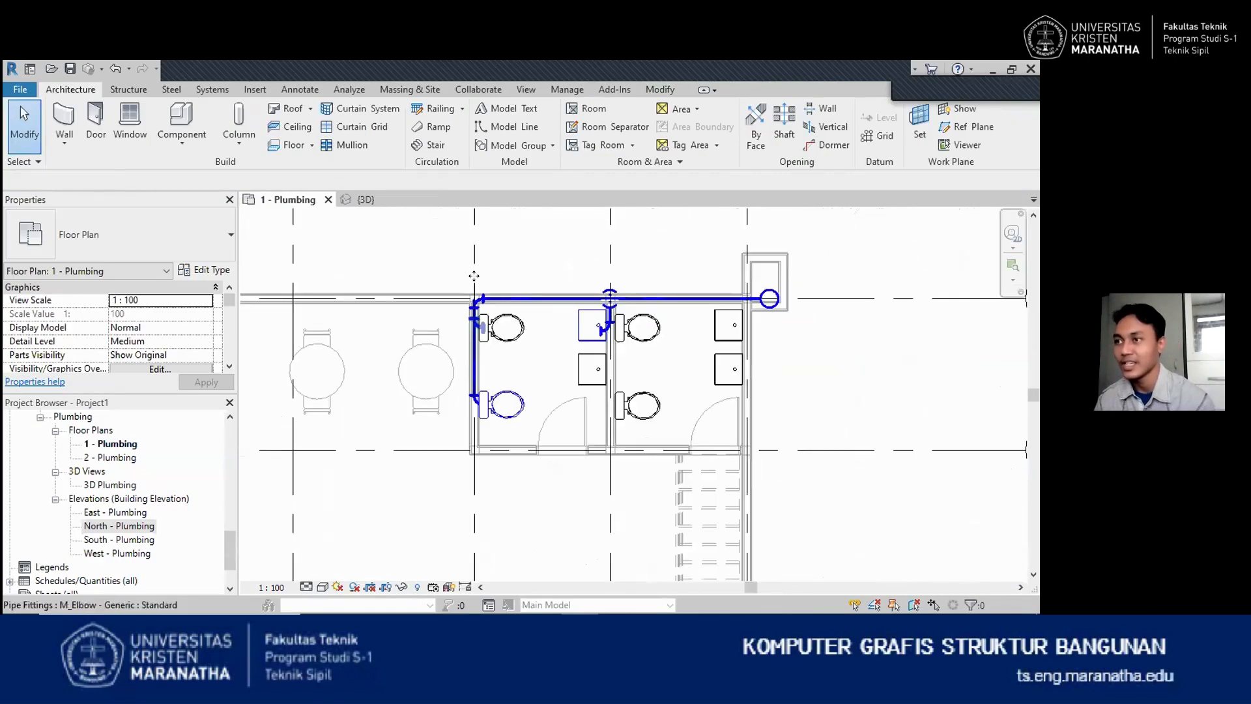
{"action": "left_click", "coordinate": [507, 404]}
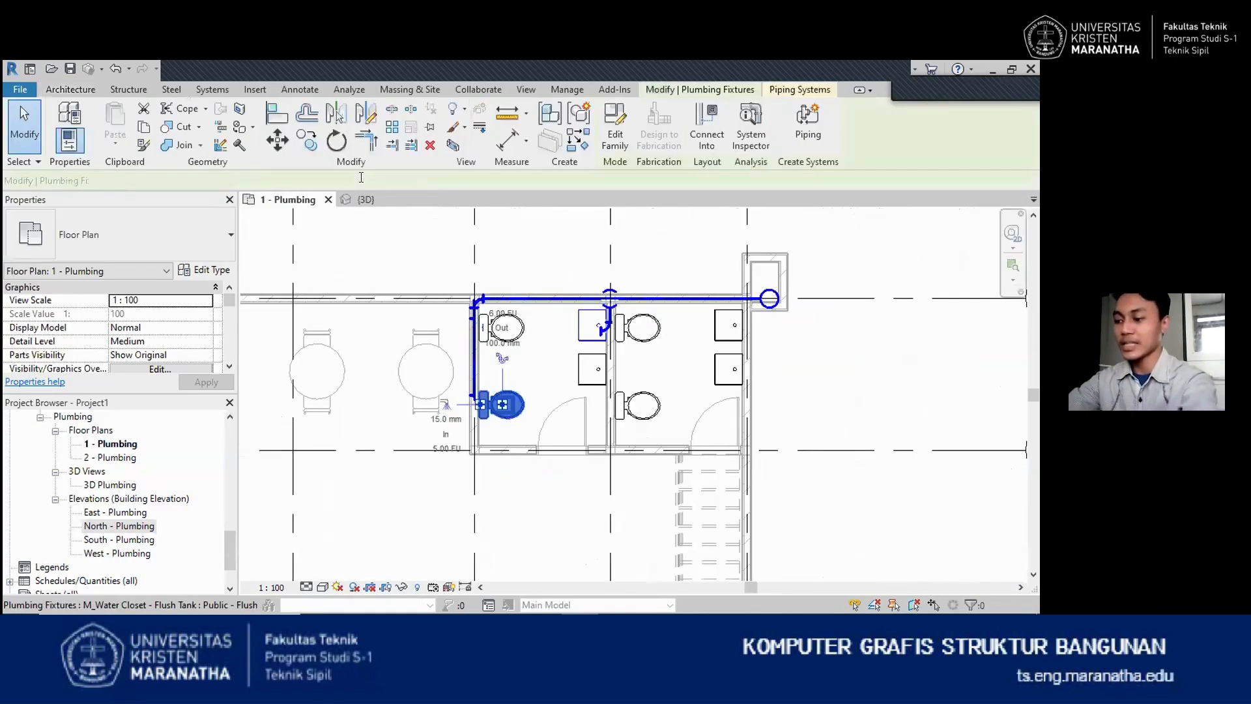
{"action": "scroll", "coordinate": [523, 420], "scroll_direction": "up", "scroll_amount": 1}
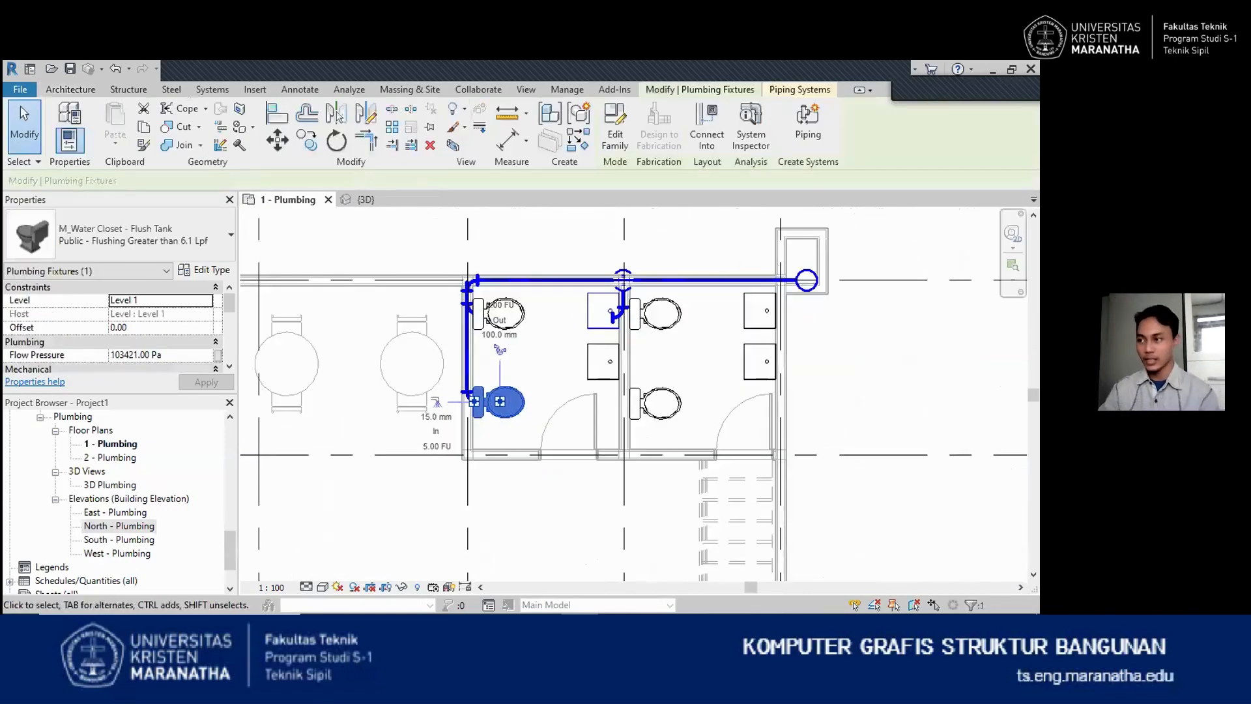
{"action": "scroll", "coordinate": [521, 421], "scroll_direction": "up", "scroll_amount": 4}
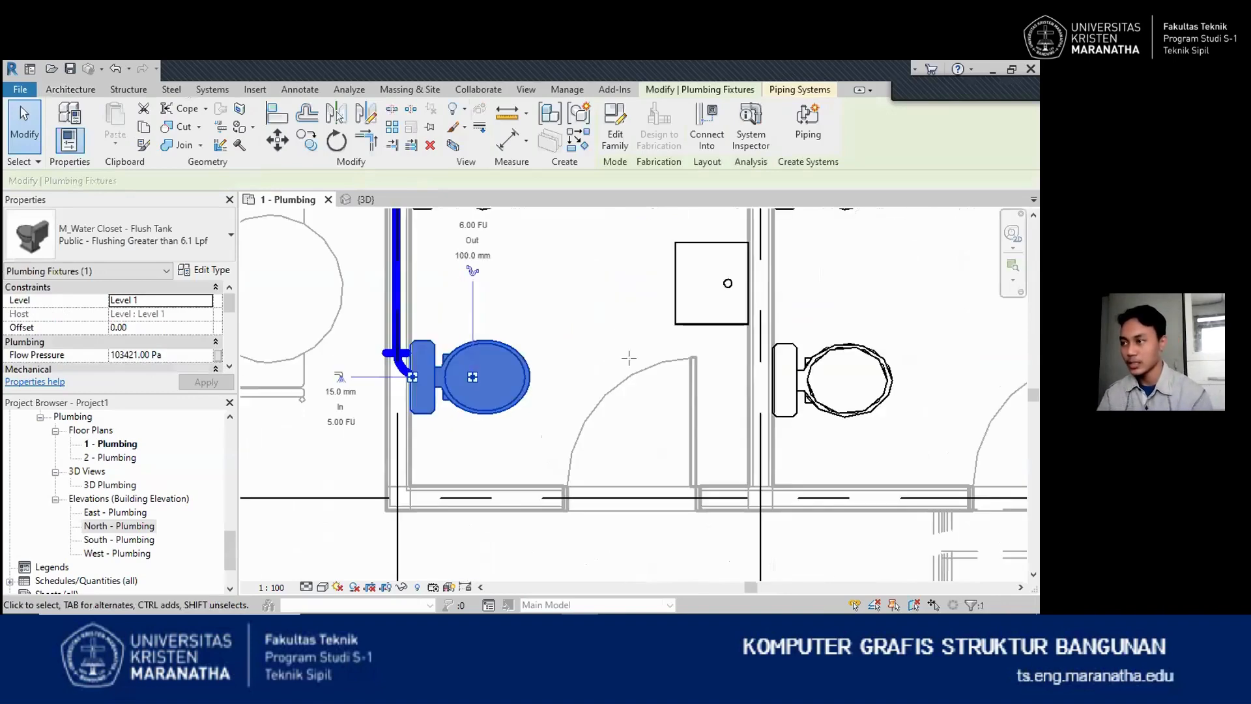
{"action": "key", "text": "p"}
{"action": "key", "text": "i"}
{"action": "scroll", "coordinate": [631, 370], "scroll_direction": "down", "scroll_amount": 3}
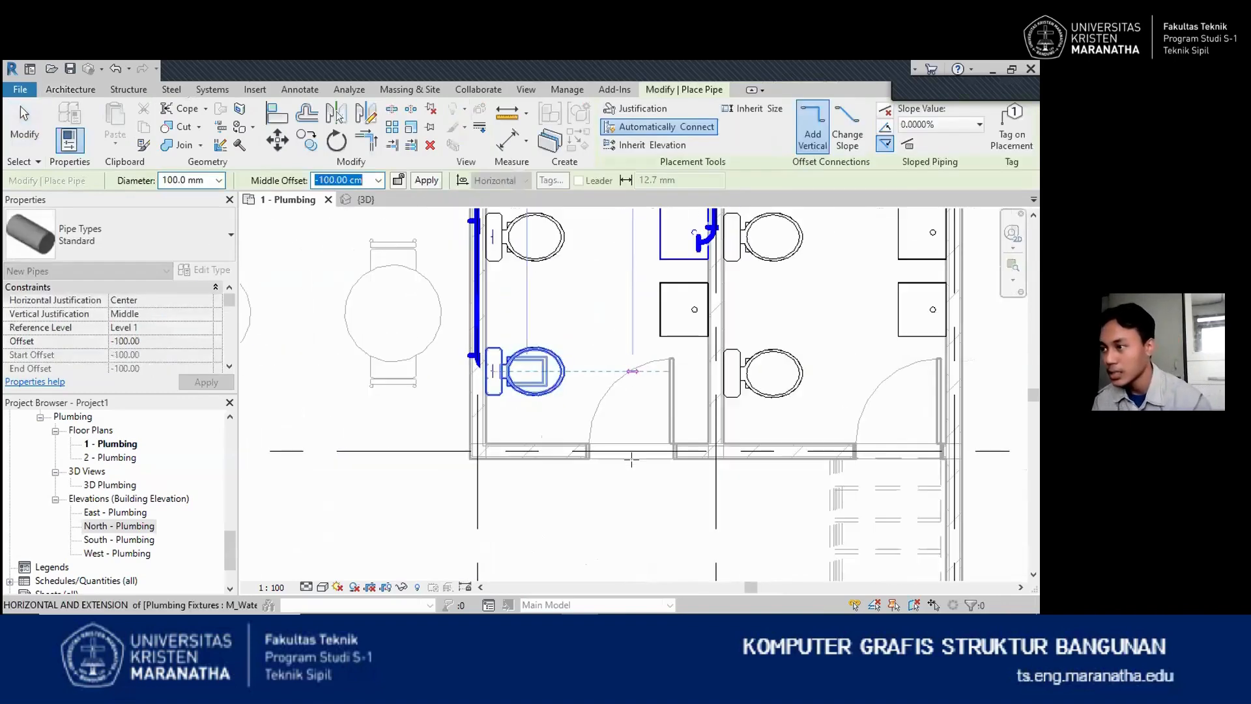
{"action": "left_click", "coordinate": [632, 372]}
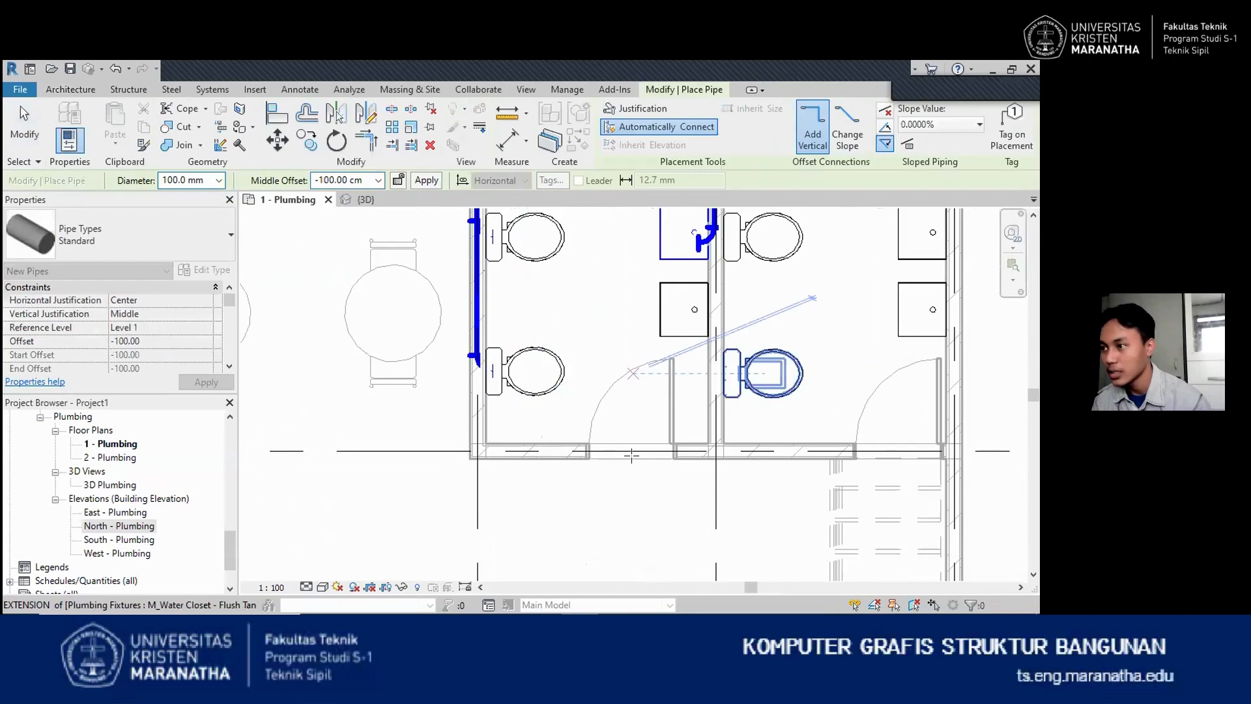
Extend the drain pipe to the building front near grid A, turn it toward grid 3, and leave the pipe command
{"action": "scroll", "coordinate": [632, 455], "scroll_direction": "down", "scroll_amount": 4}
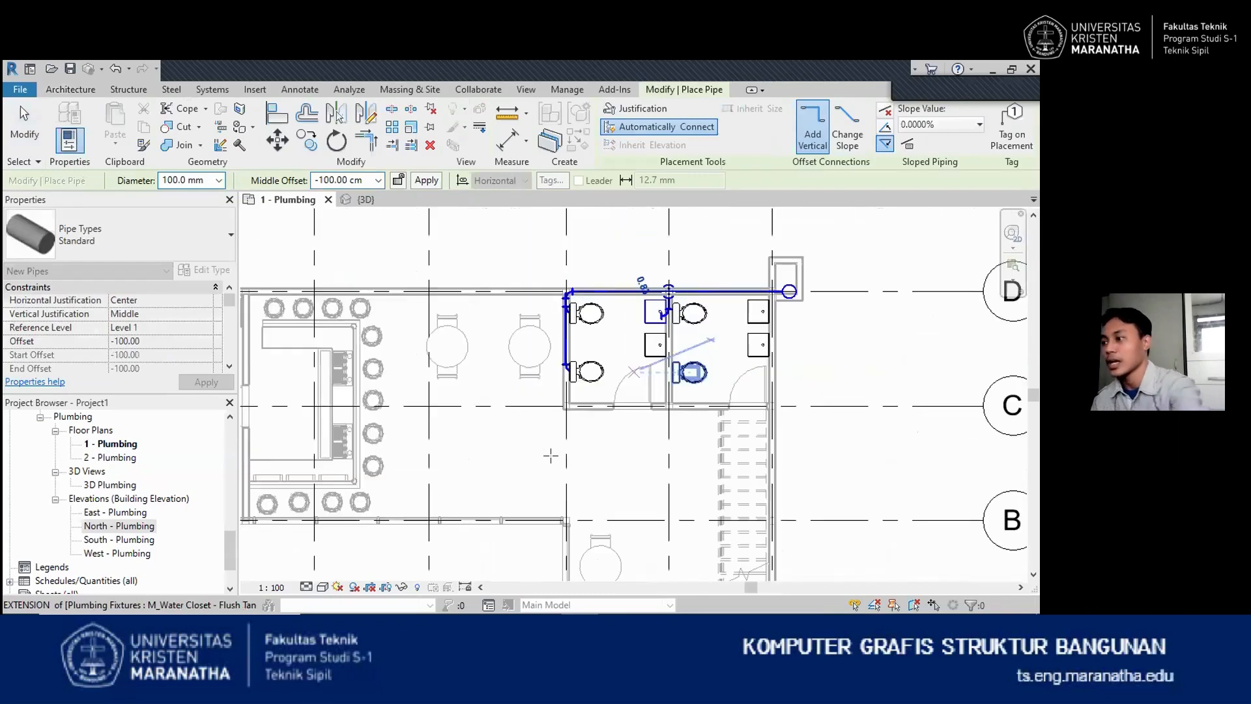
{"action": "scroll", "coordinate": [551, 456], "scroll_direction": "down", "scroll_amount": 2}
{"action": "scroll", "coordinate": [626, 496], "scroll_direction": "down", "scroll_amount": 1}
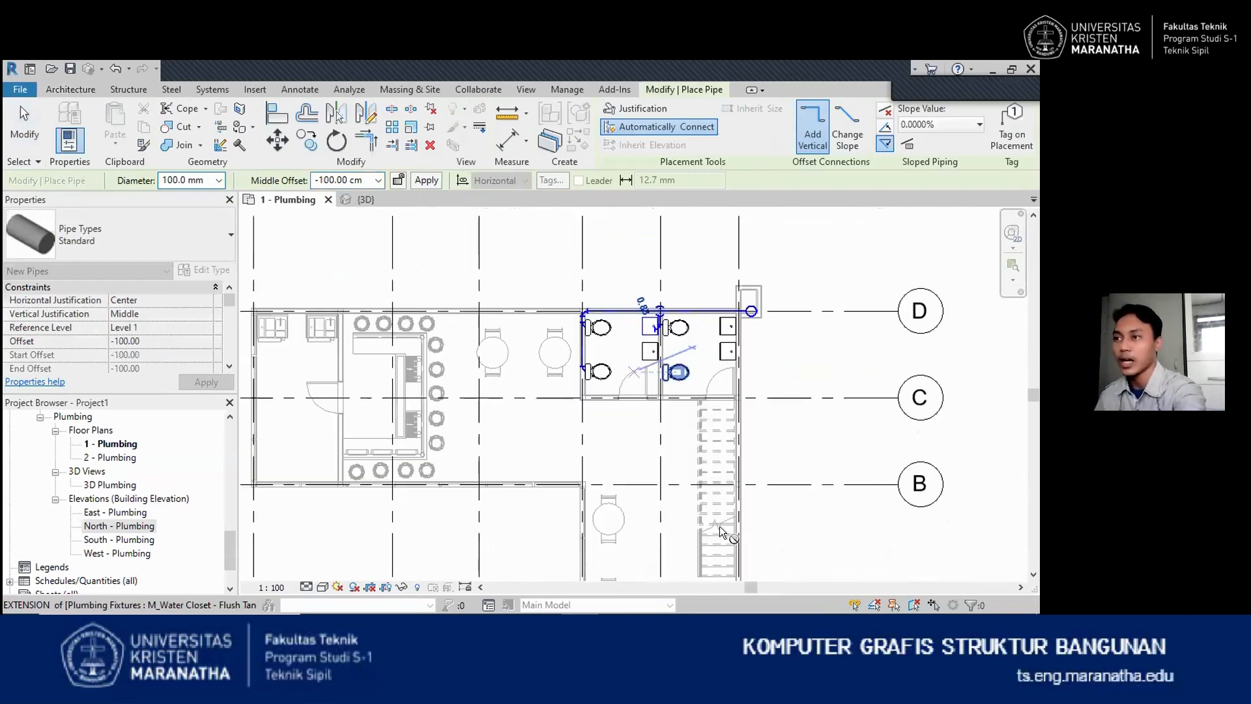
{"action": "scroll", "coordinate": [720, 526], "scroll_direction": "down", "scroll_amount": 1}
{"action": "scroll", "coordinate": [757, 557], "scroll_direction": "down", "scroll_amount": 2}
{"action": "scroll", "coordinate": [624, 570], "scroll_direction": "up", "scroll_amount": 1}
{"action": "left_click", "coordinate": [554, 458]}
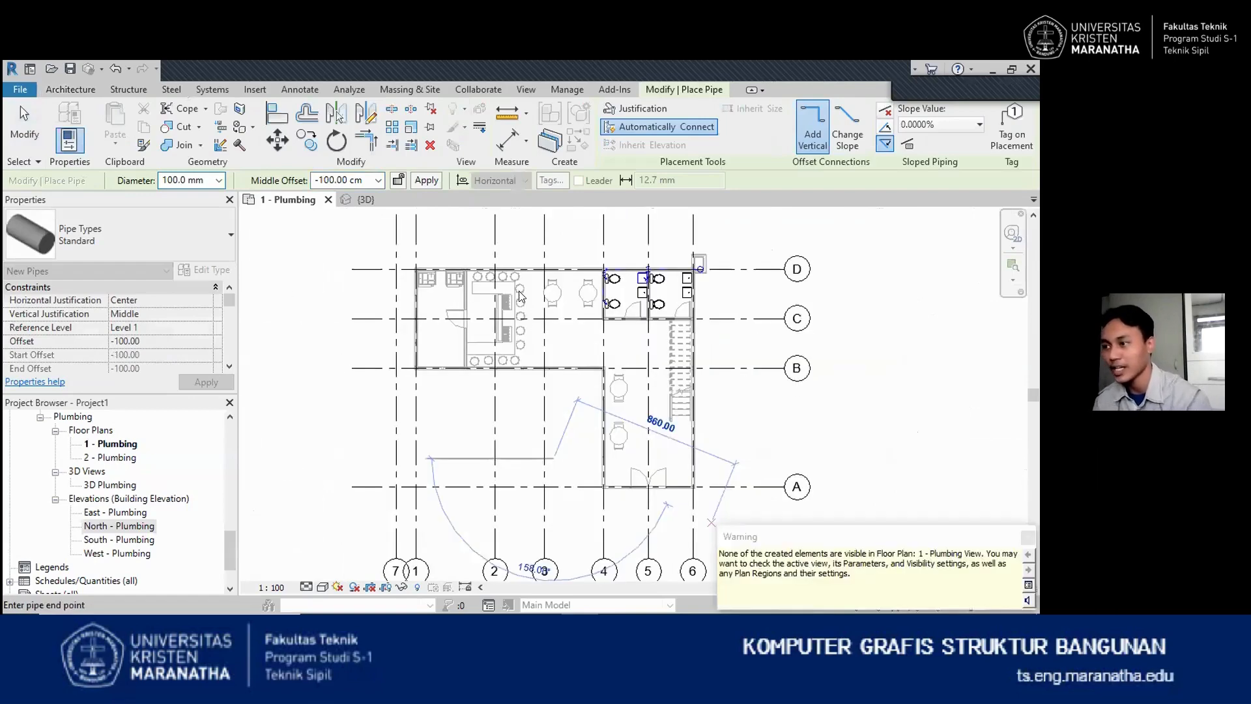
{"action": "key", "text": "Escape"}
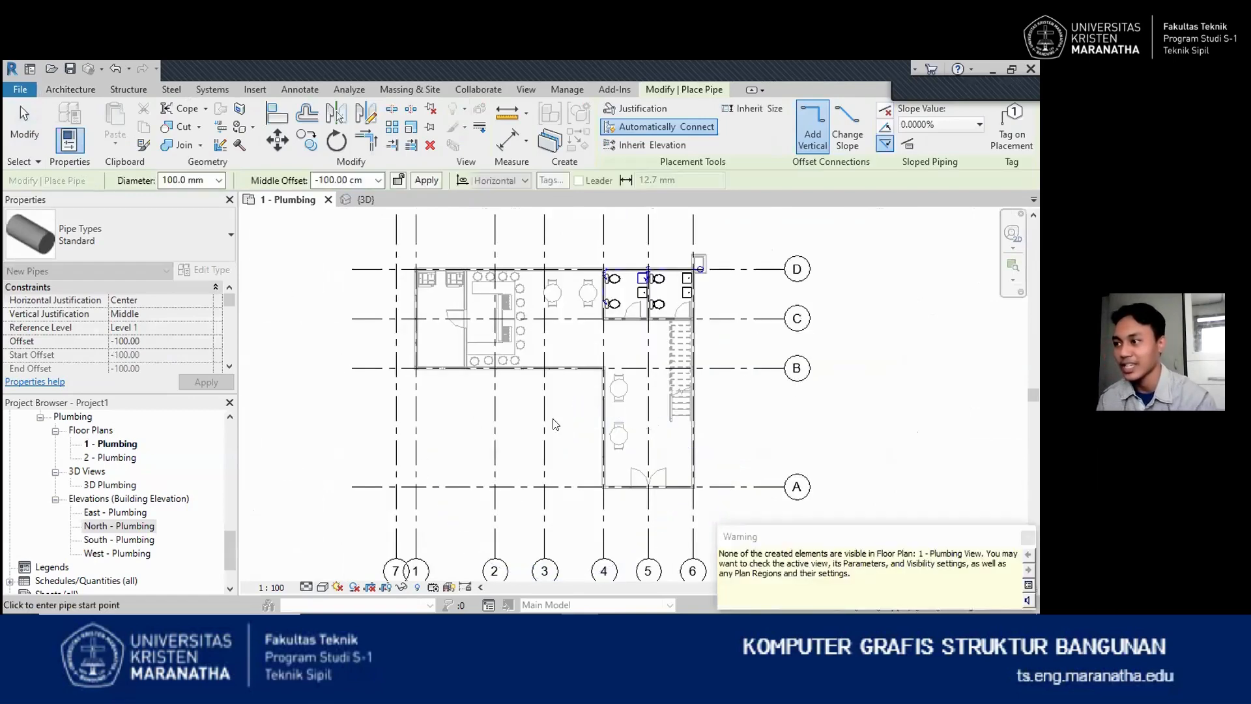
{"action": "key", "text": "Escape"}
Examine the extended drain route from the second water closet to the building front in the 3D view, and return to the plumbing plan
{"action": "left_click", "coordinate": [366, 200]}
{"action": "scroll", "coordinate": [542, 406], "scroll_direction": "down", "scroll_amount": 2}
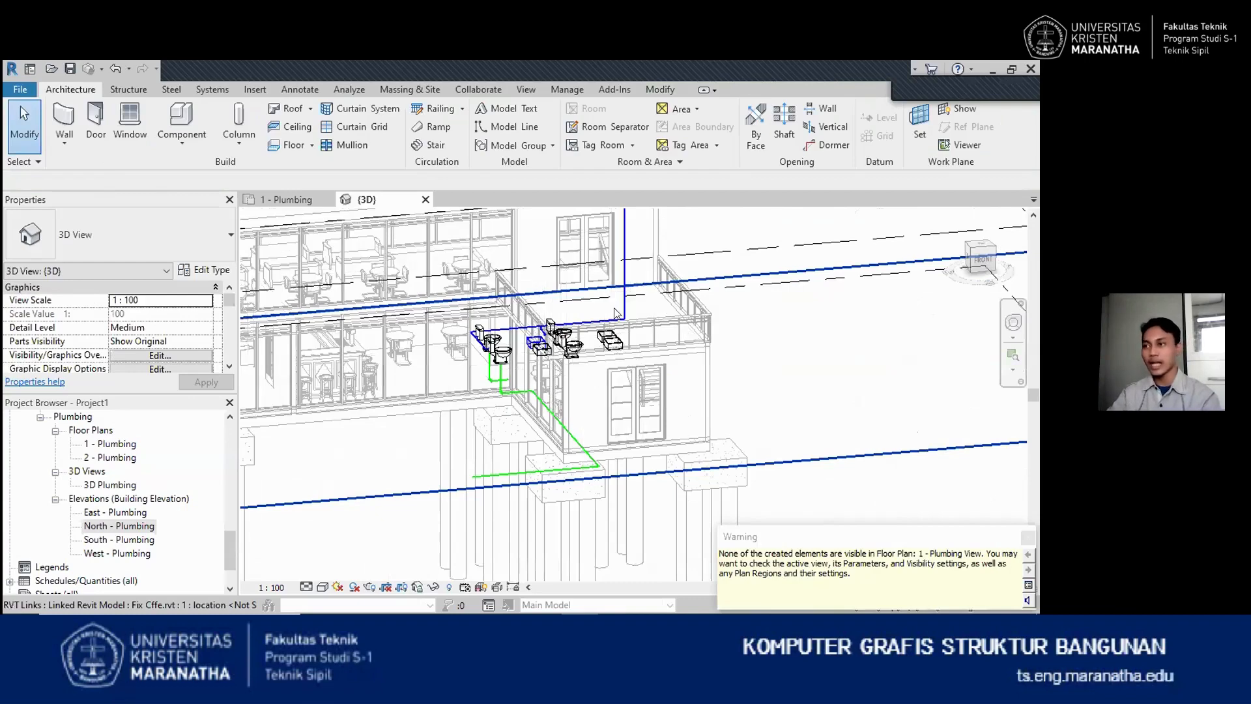
{"action": "scroll", "coordinate": [591, 372], "scroll_direction": "up", "scroll_amount": 1}
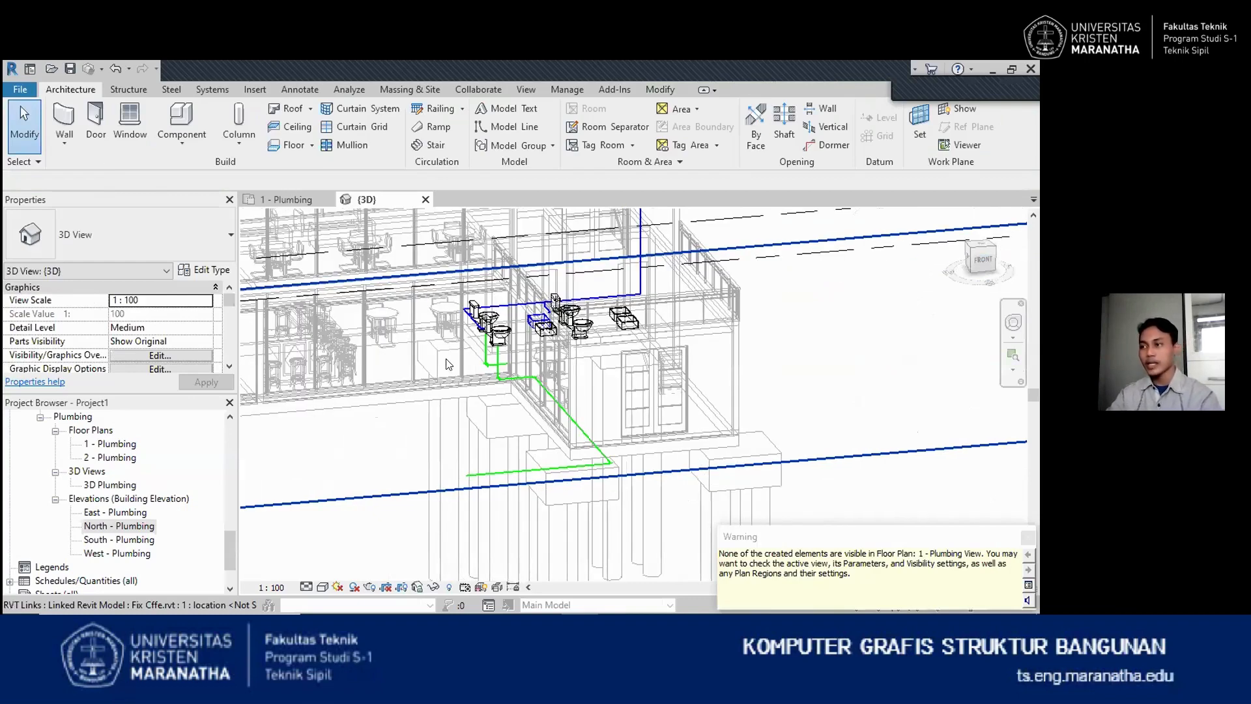
{"action": "middle_click_drag", "start_coordinate": [447, 358], "coordinate": [547, 355]}
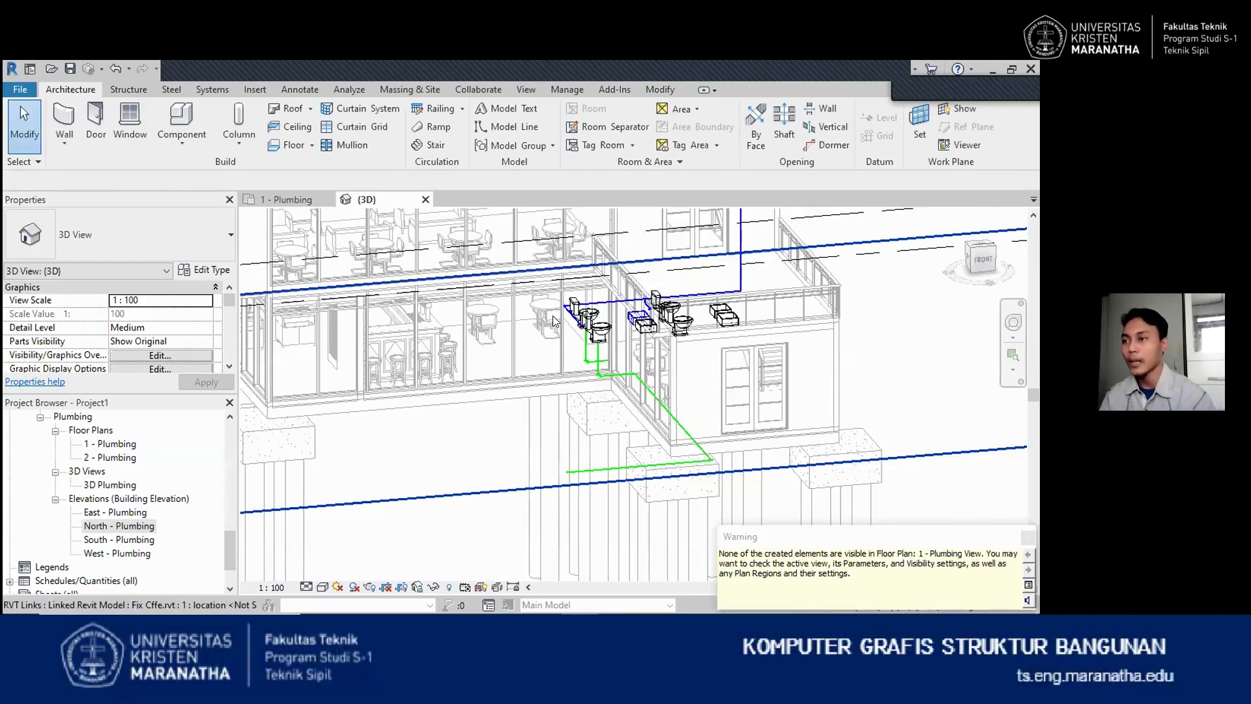
{"action": "scroll", "coordinate": [557, 305], "scroll_direction": "down", "scroll_amount": 1}
{"action": "left_click", "coordinate": [287, 200]}
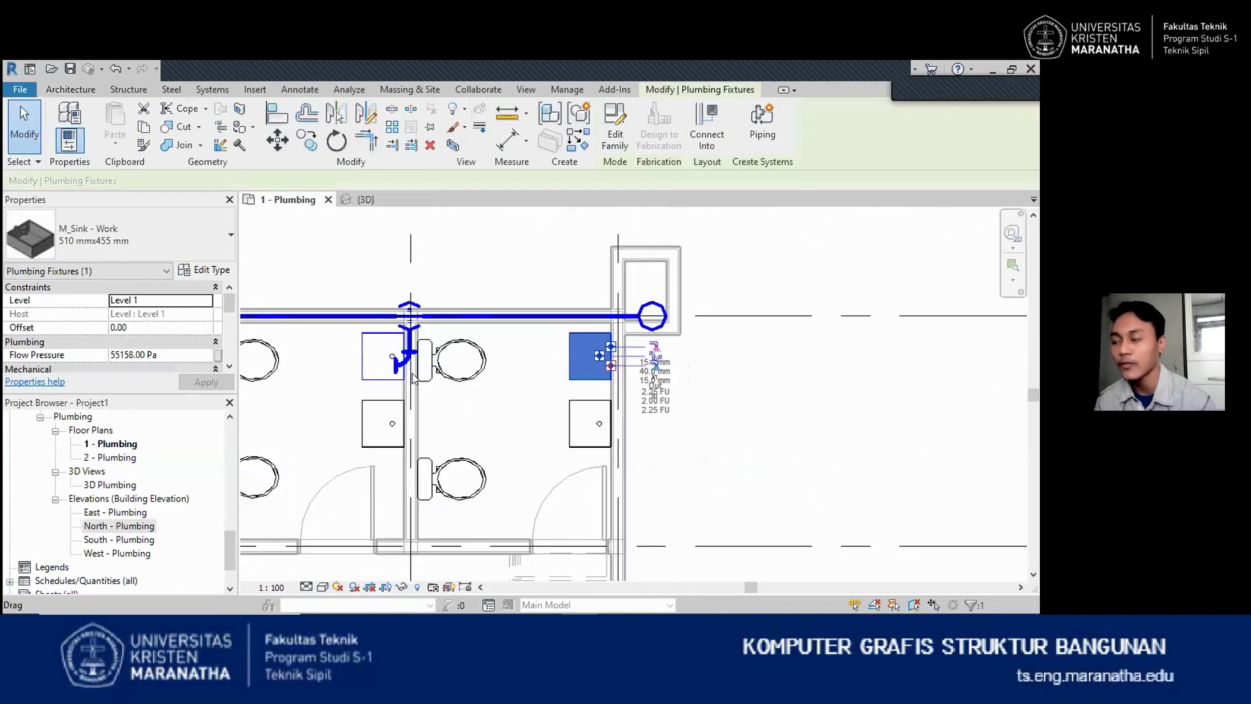
Draw a 40 mm drain pipe at -50 cm middle offset from the first room's sink nearest grid D, out past the exterior wall
{"action": "scroll", "coordinate": [612, 366], "scroll_direction": "down", "scroll_amount": 1}
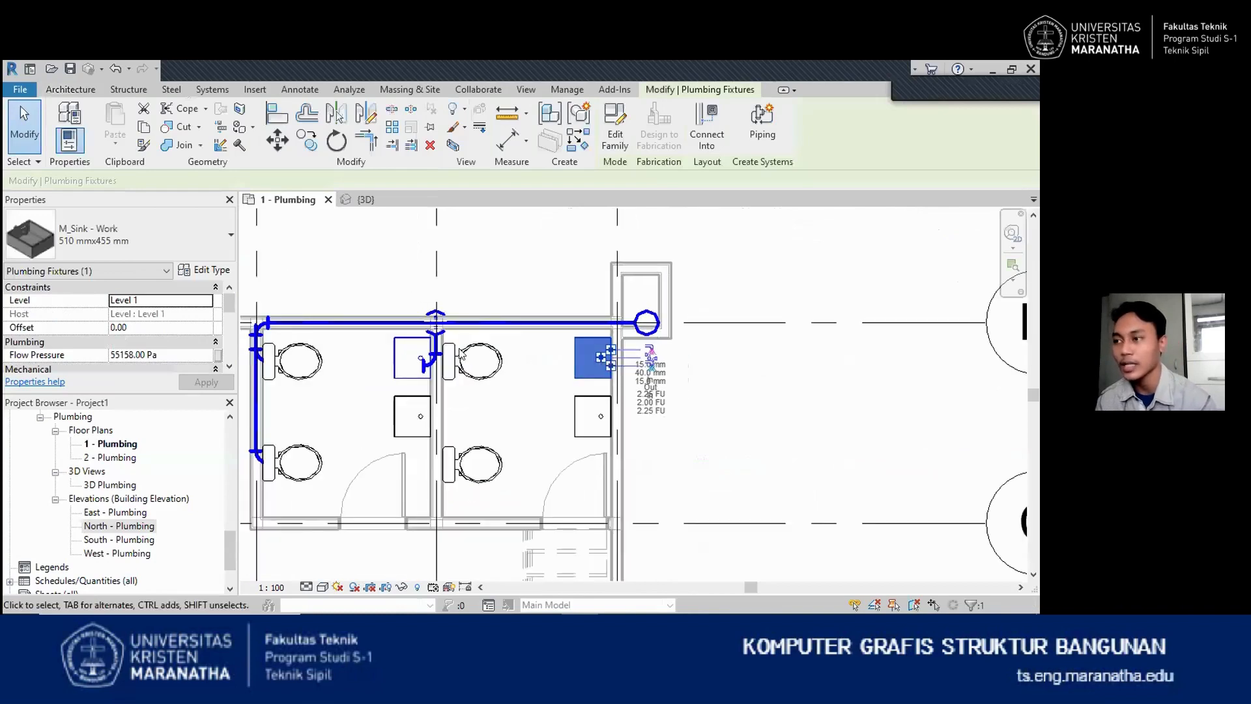
{"action": "left_click", "coordinate": [589, 388]}
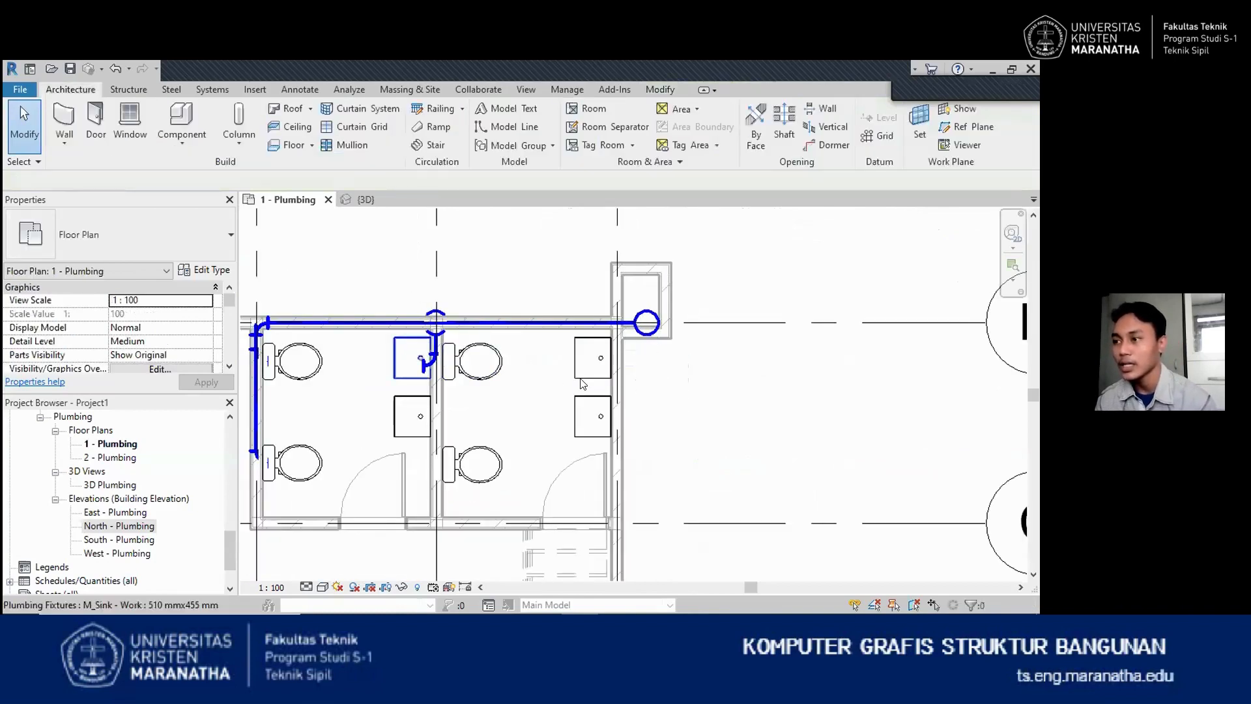
{"action": "scroll", "coordinate": [577, 384], "scroll_direction": "up", "scroll_amount": 2}
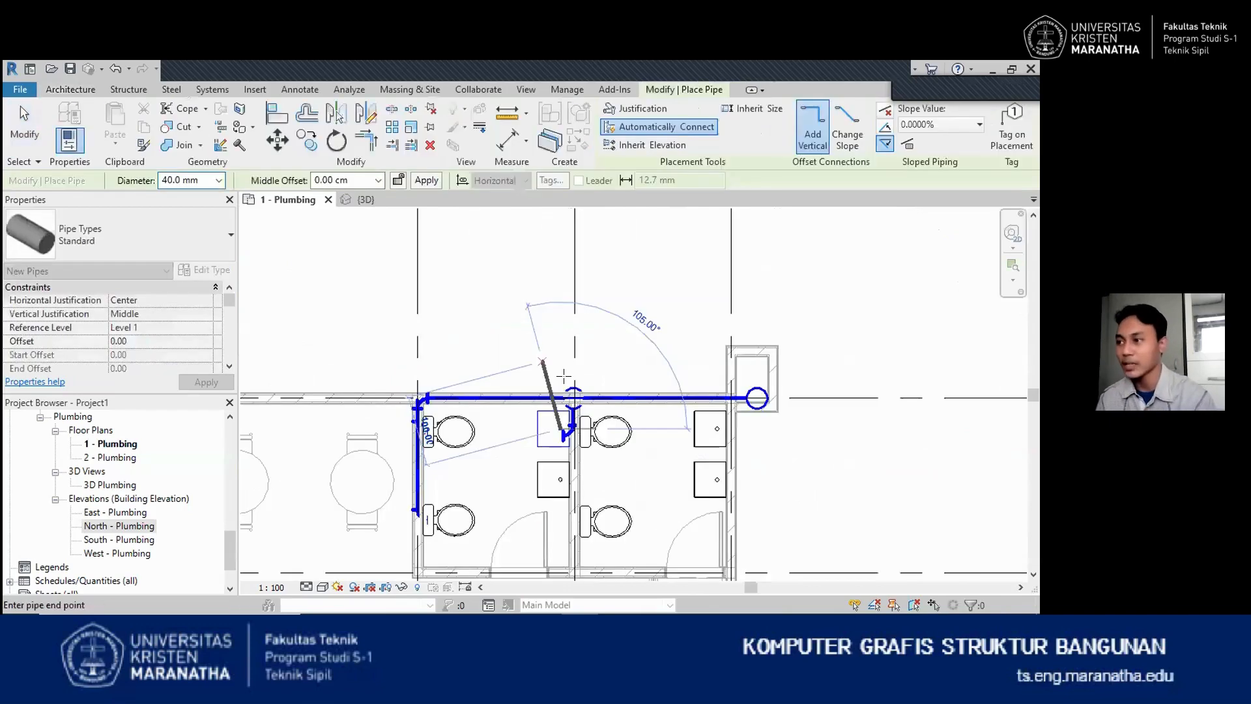
{"action": "scroll", "coordinate": [564, 376], "scroll_direction": "up", "scroll_amount": 1}
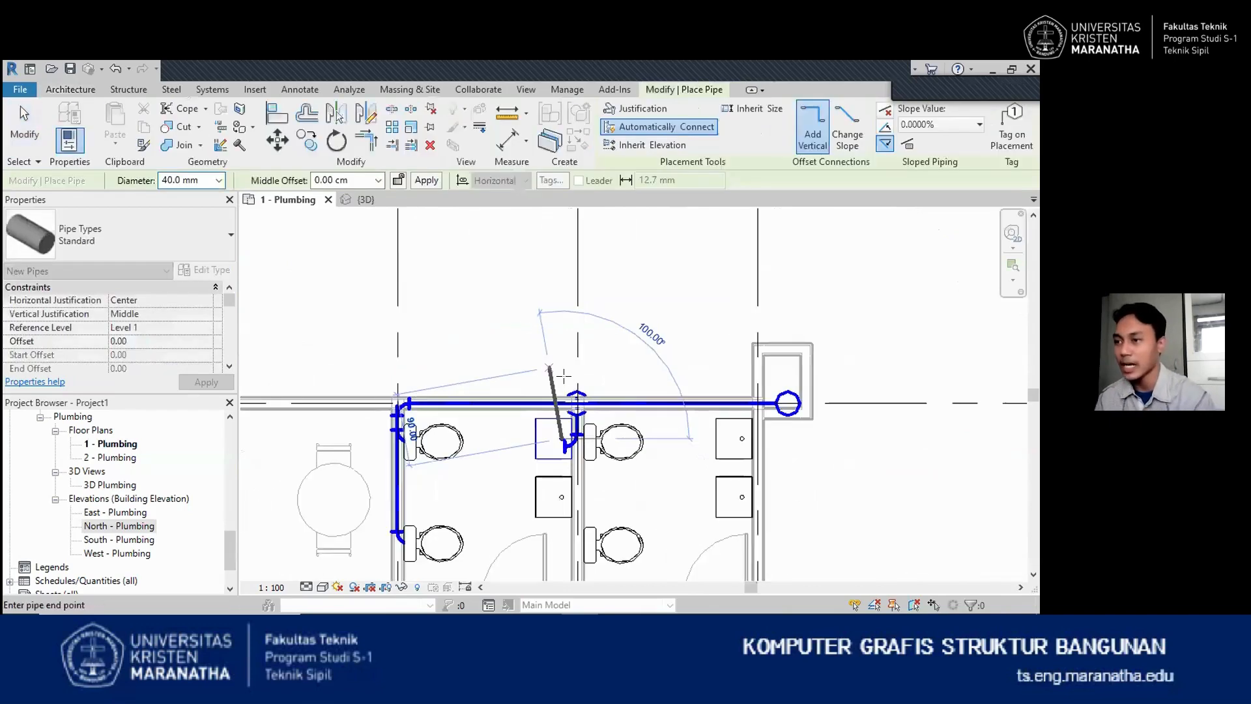
{"action": "scroll", "coordinate": [560, 300], "scroll_direction": "up", "scroll_amount": 1}
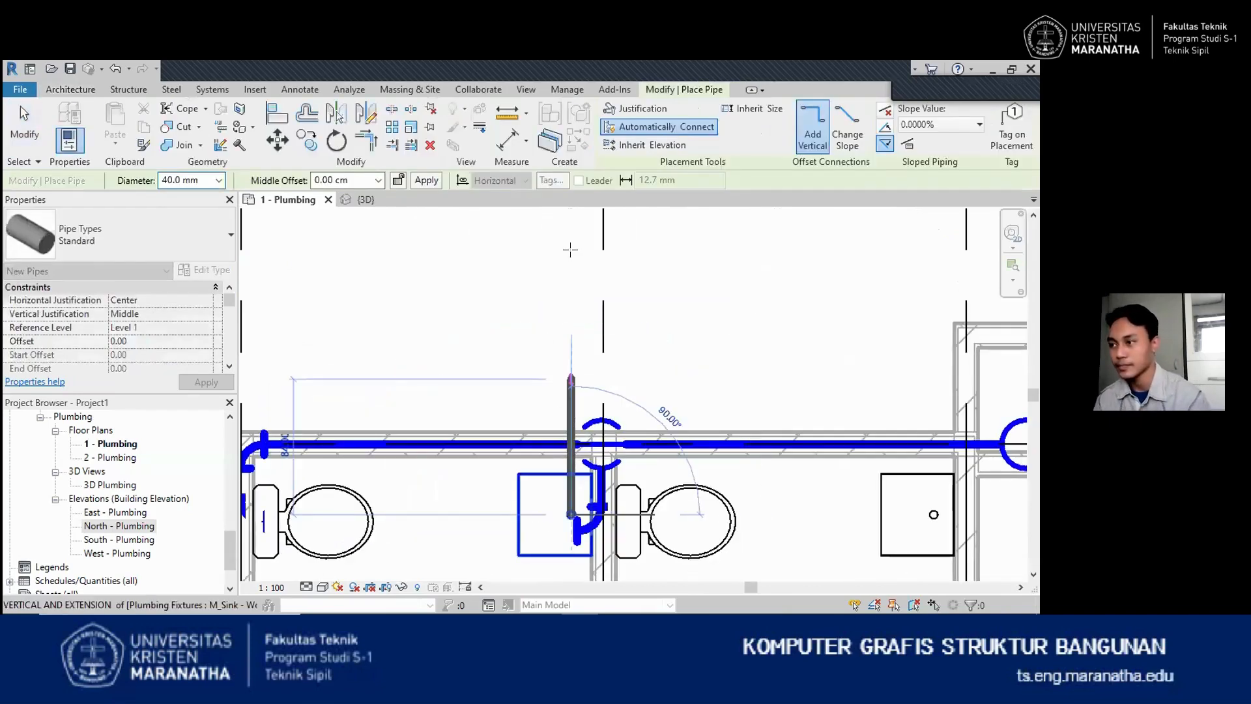
{"action": "scroll", "coordinate": [564, 305], "scroll_direction": "up", "scroll_amount": 1}
{"action": "scroll", "coordinate": [560, 269], "scroll_direction": "down", "scroll_amount": 2}
{"action": "scroll", "coordinate": [557, 453], "scroll_direction": "down", "scroll_amount": 1}
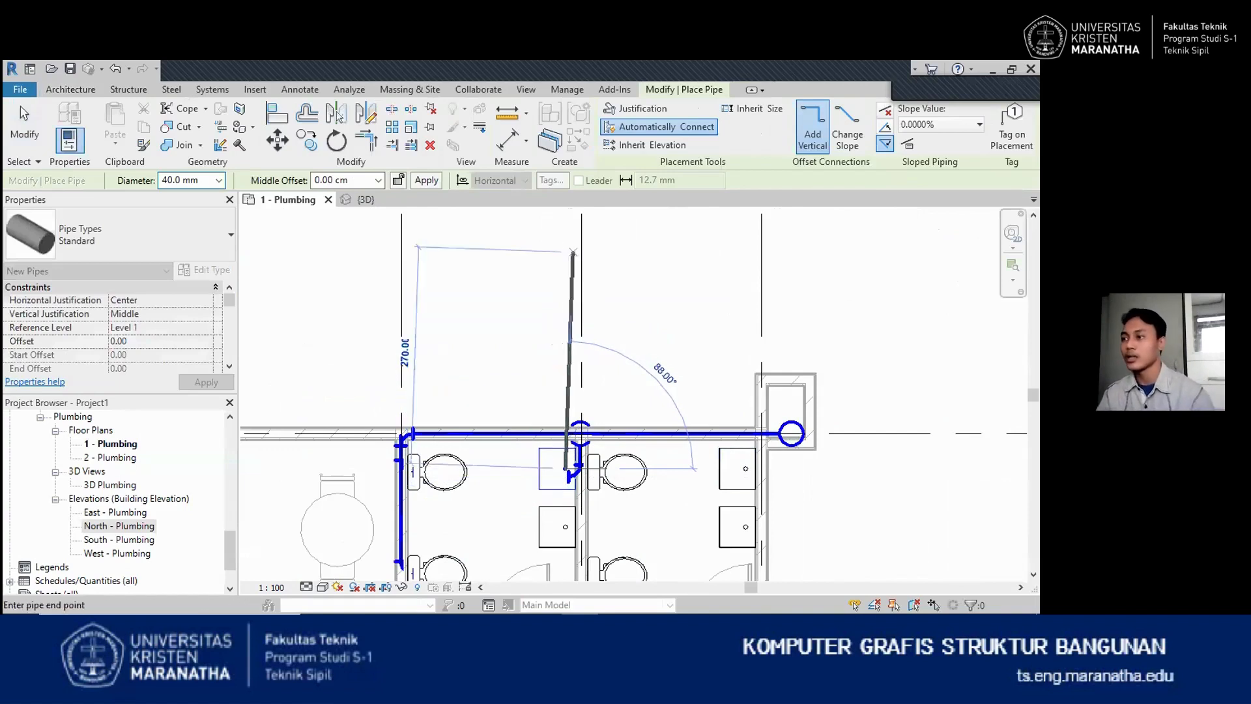
{"action": "left_click", "coordinate": [345, 180]}
{"action": "type", "text": "-50"}
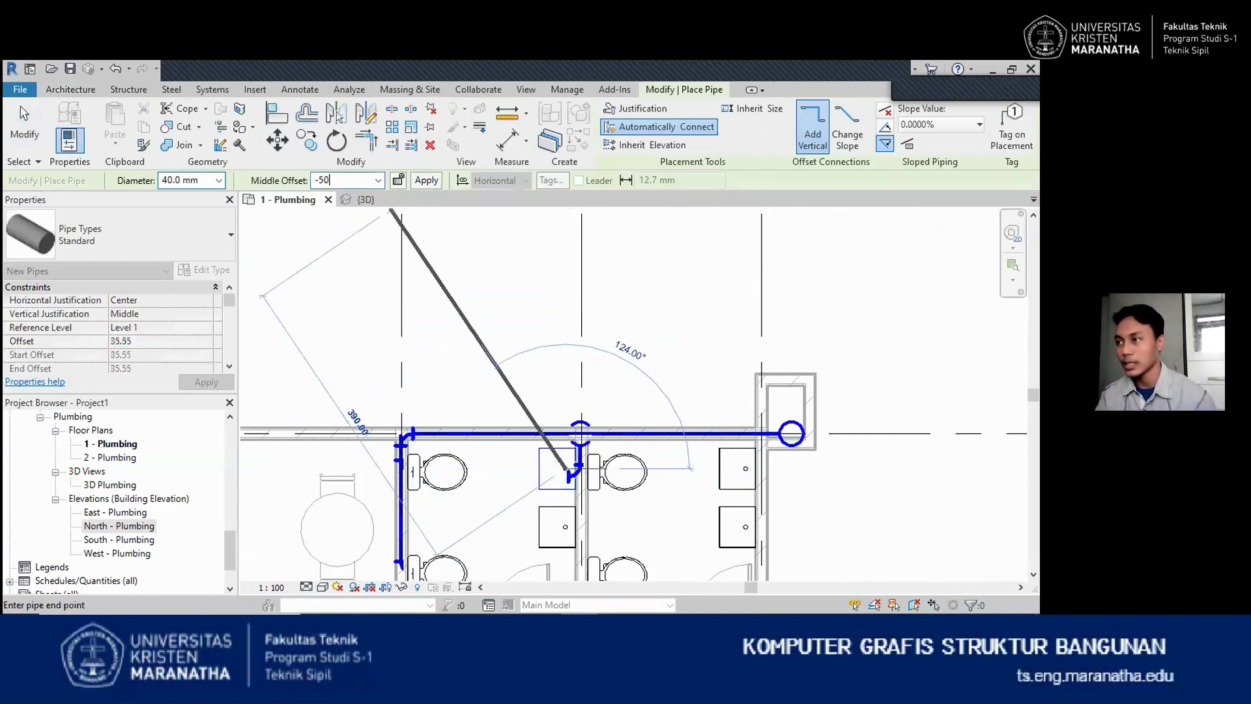
{"action": "key", "text": "Return"}
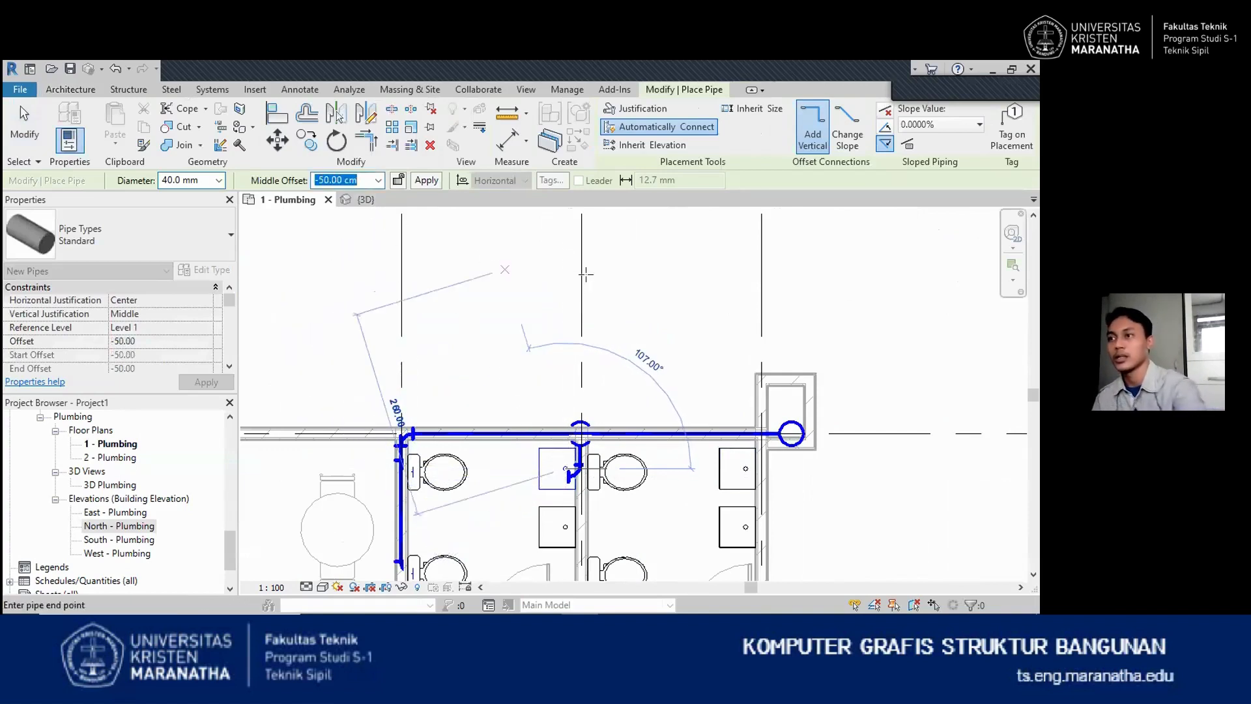
Examine the sink and water closet drain pipes beneath the toilet rooms in the 3D view, and return to the plumbing plan
{"action": "left_click", "coordinate": [366, 199]}
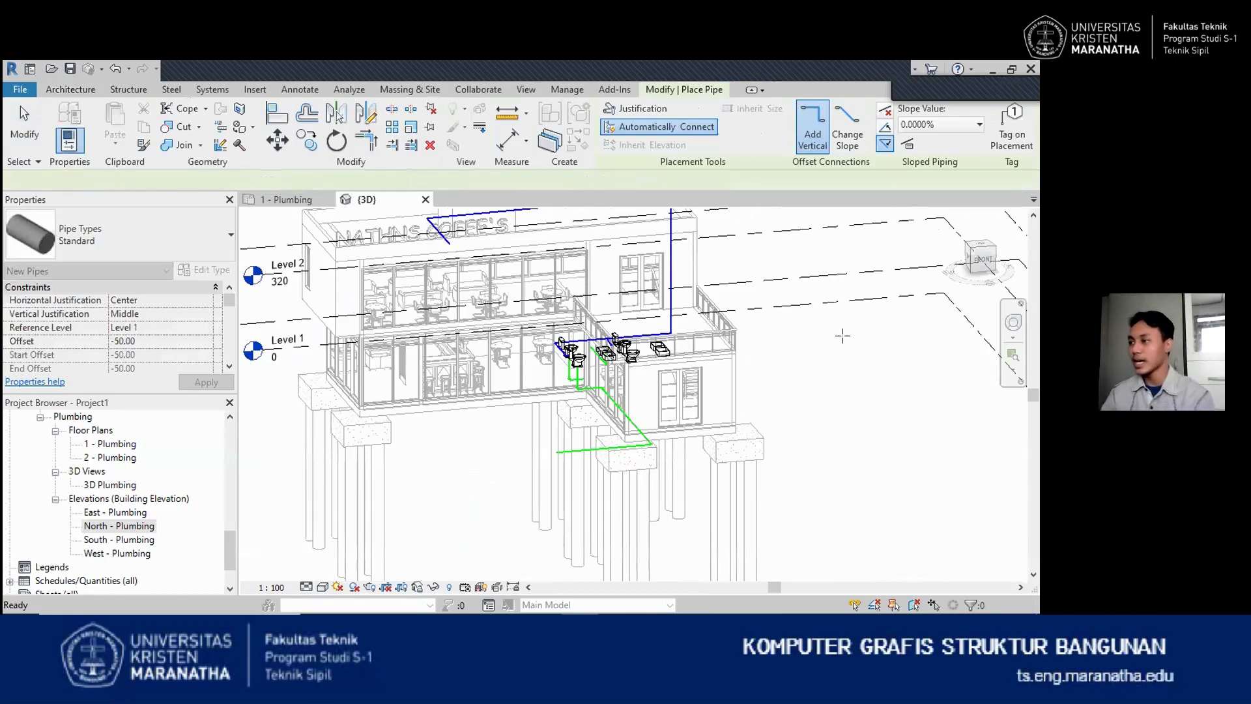
{"action": "middle_click_drag", "start_coordinate": [843, 336], "coordinate": [694, 363], "text": "shift"}
{"action": "middle_click_drag", "start_coordinate": [802, 362], "coordinate": [848, 421], "text": "shift"}
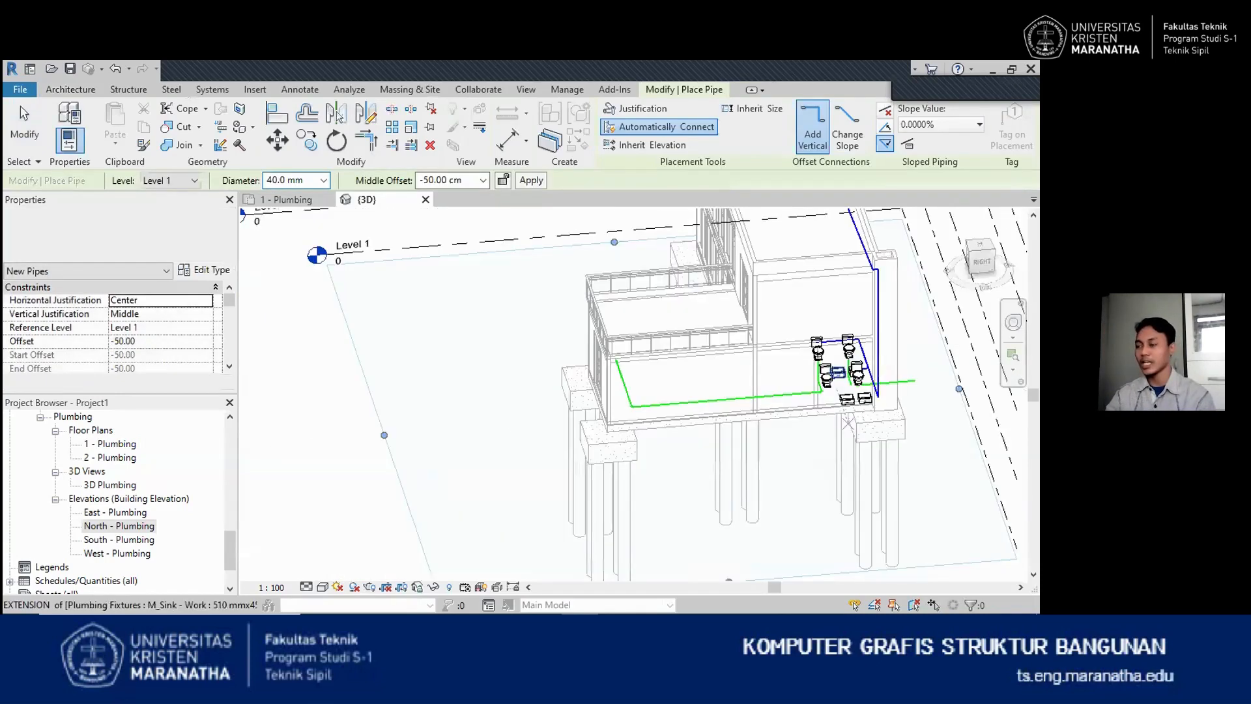
{"action": "scroll", "coordinate": [948, 402], "scroll_direction": "up", "scroll_amount": 4}
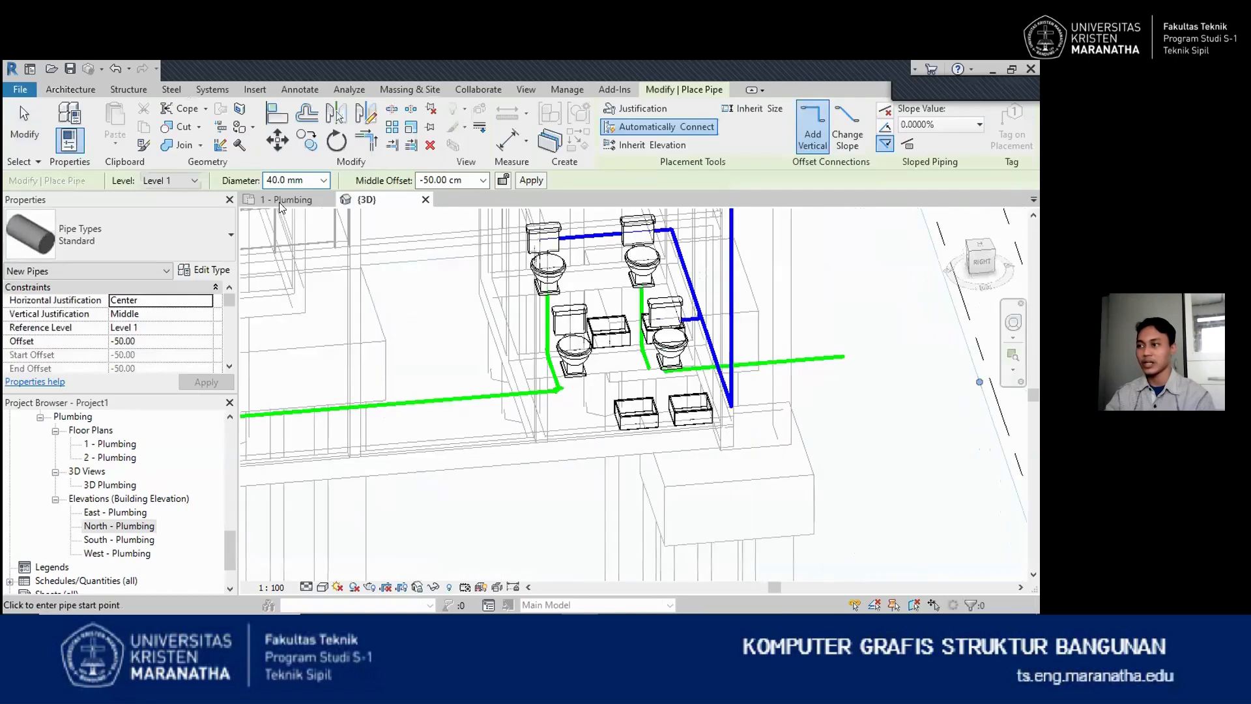
{"action": "middle_click_drag", "start_coordinate": [376, 281], "coordinate": [492, 420], "text": "shift"}
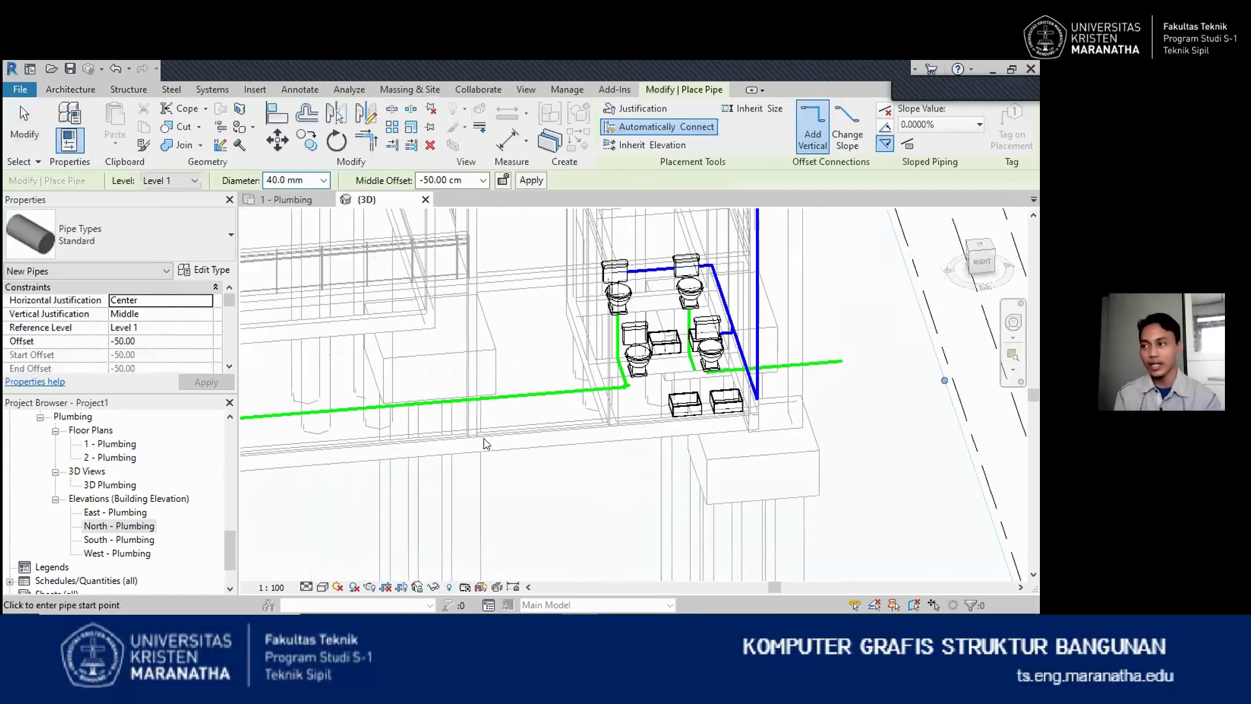
{"action": "scroll", "coordinate": [486, 423], "scroll_direction": "down", "scroll_amount": 1}
{"action": "scroll", "coordinate": [455, 316], "scroll_direction": "down", "scroll_amount": 1}
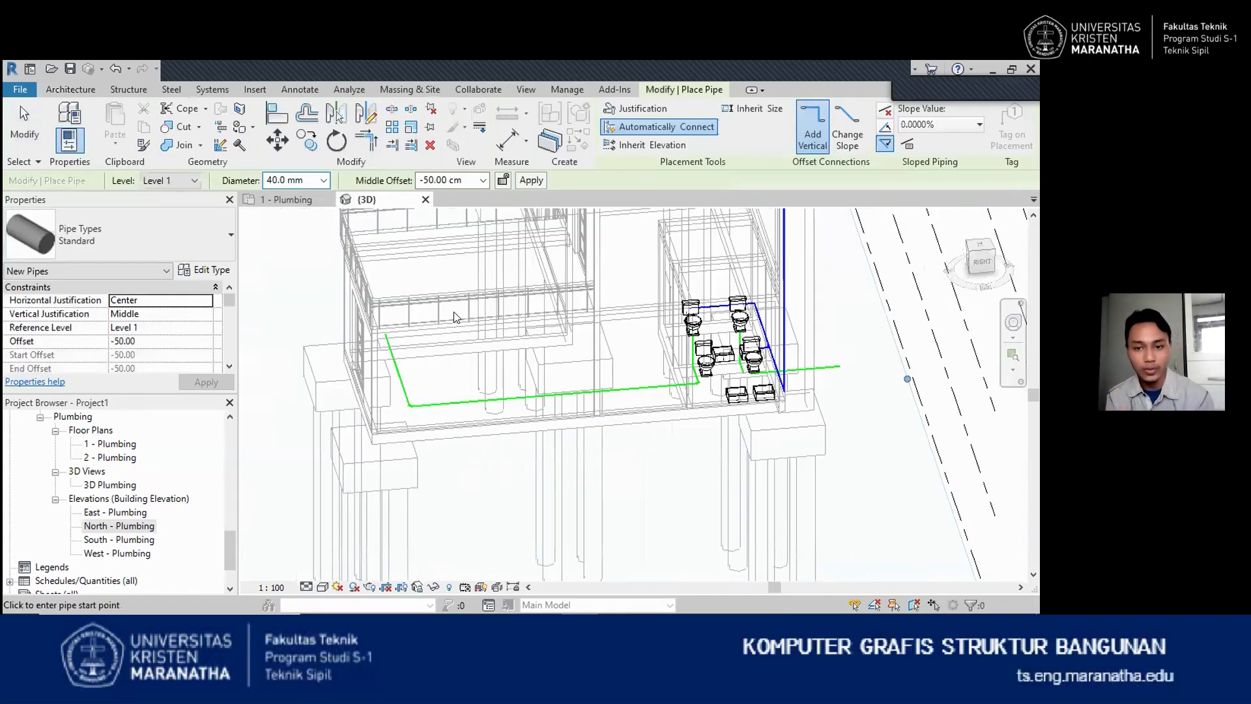
{"action": "scroll", "coordinate": [454, 317], "scroll_direction": "down", "scroll_amount": 1}
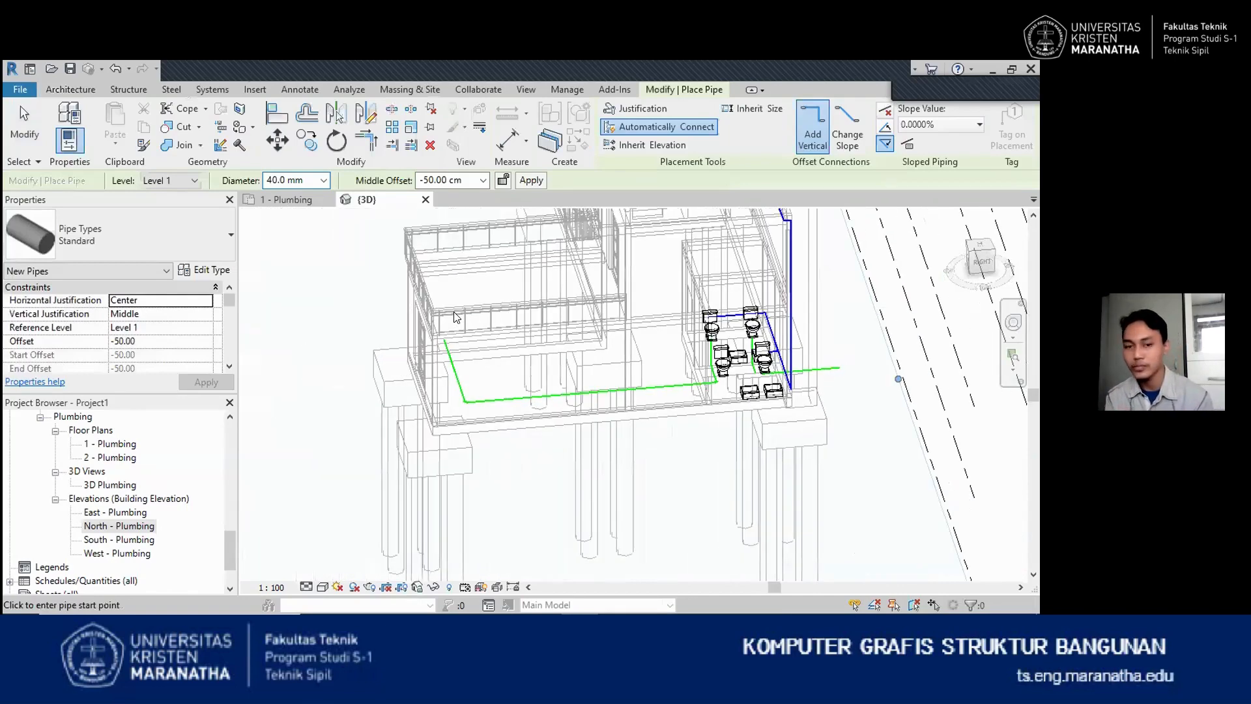
{"action": "key", "text": "ctrl+Tab"}
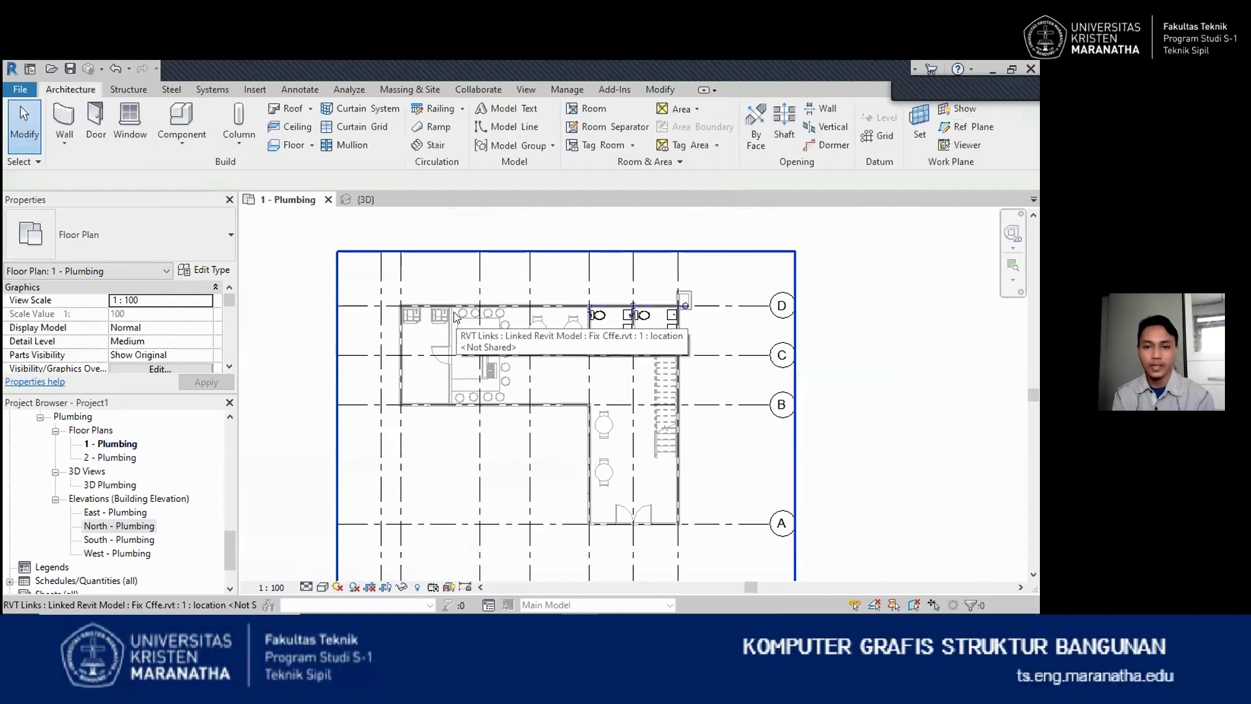